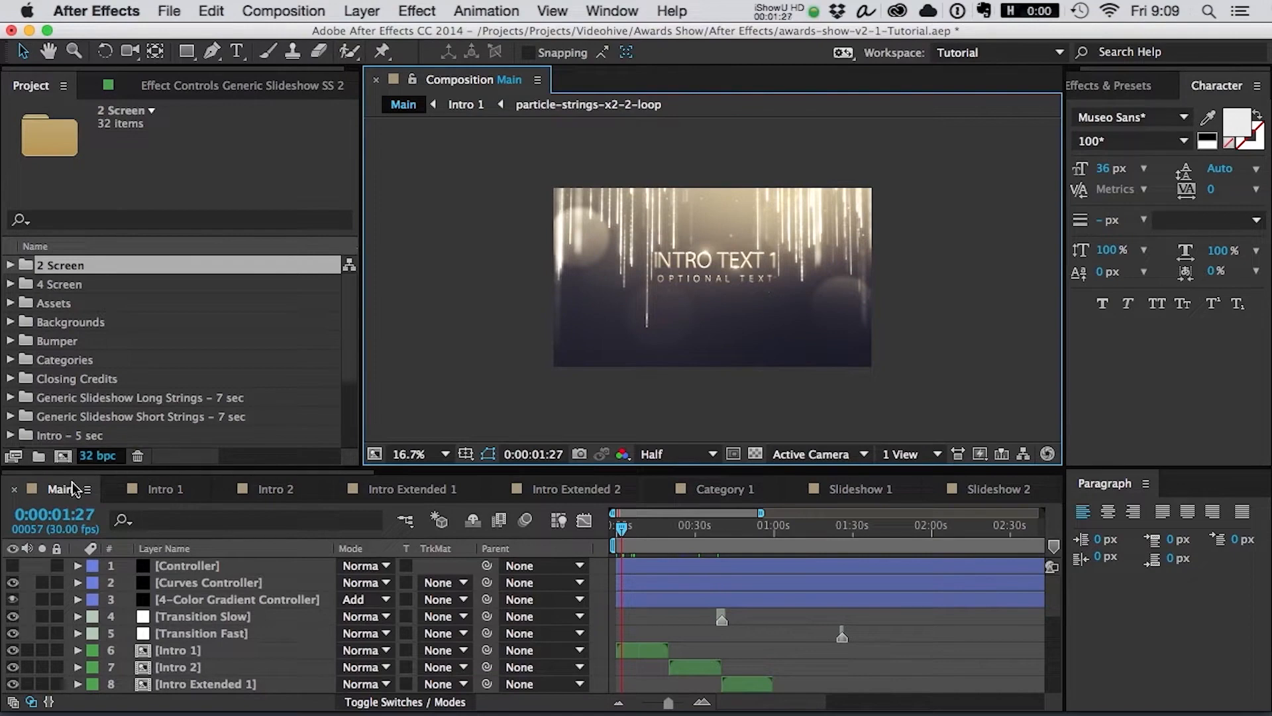
- Review the effect settings of the Controller layer in the Main composition, from Background Color down to the text light sweep controls
click(64, 491)
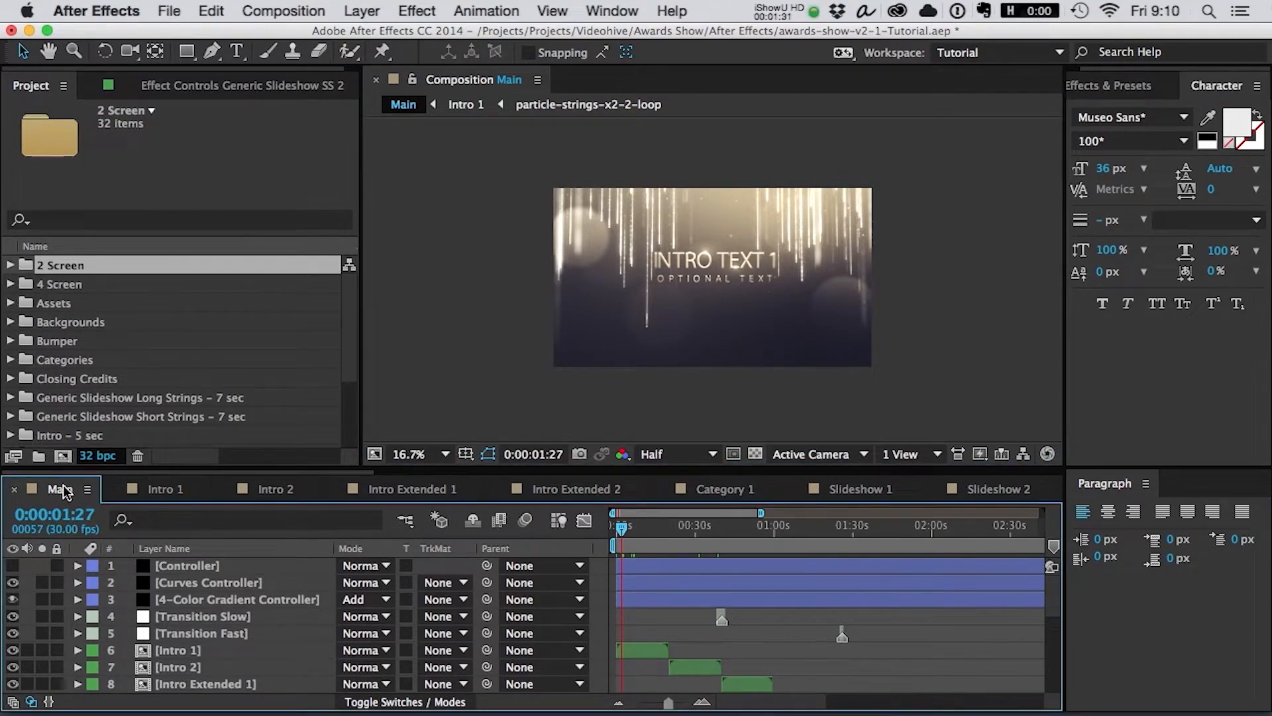
scroll(706, 626, down, 1)
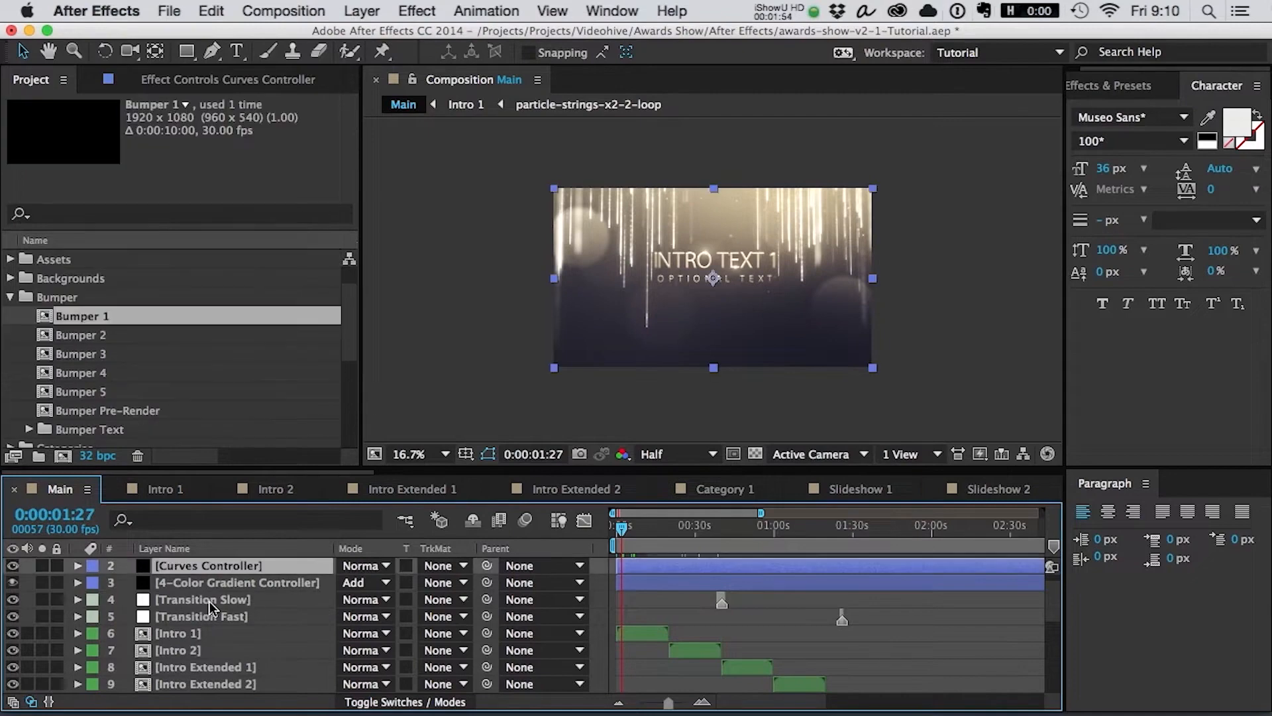
scroll(706, 626, up, 1)
click(199, 565)
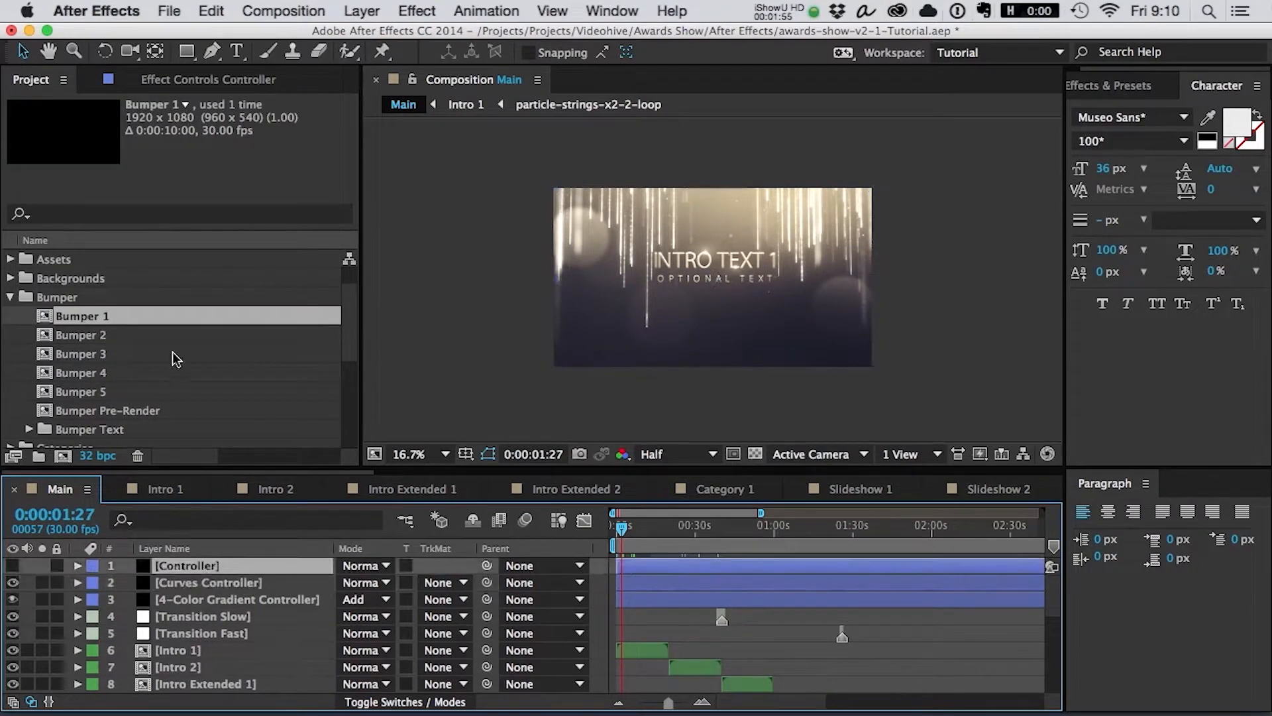
click(196, 81)
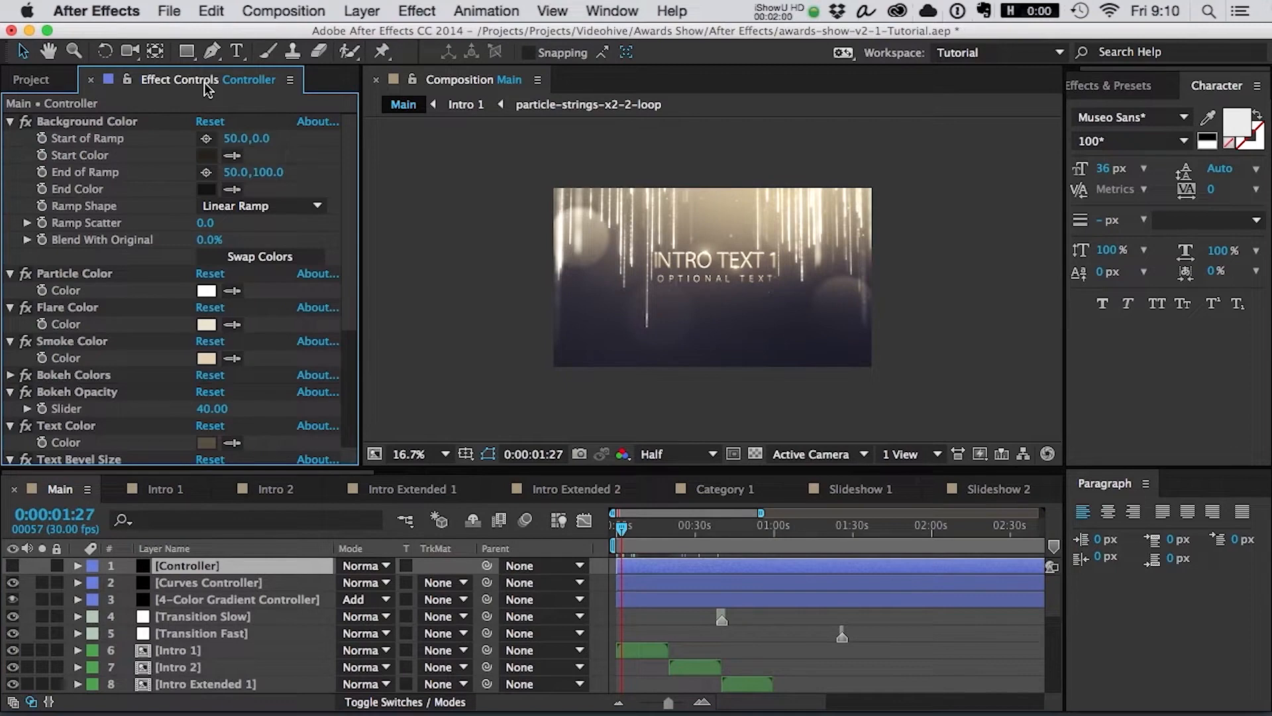
click(121, 126)
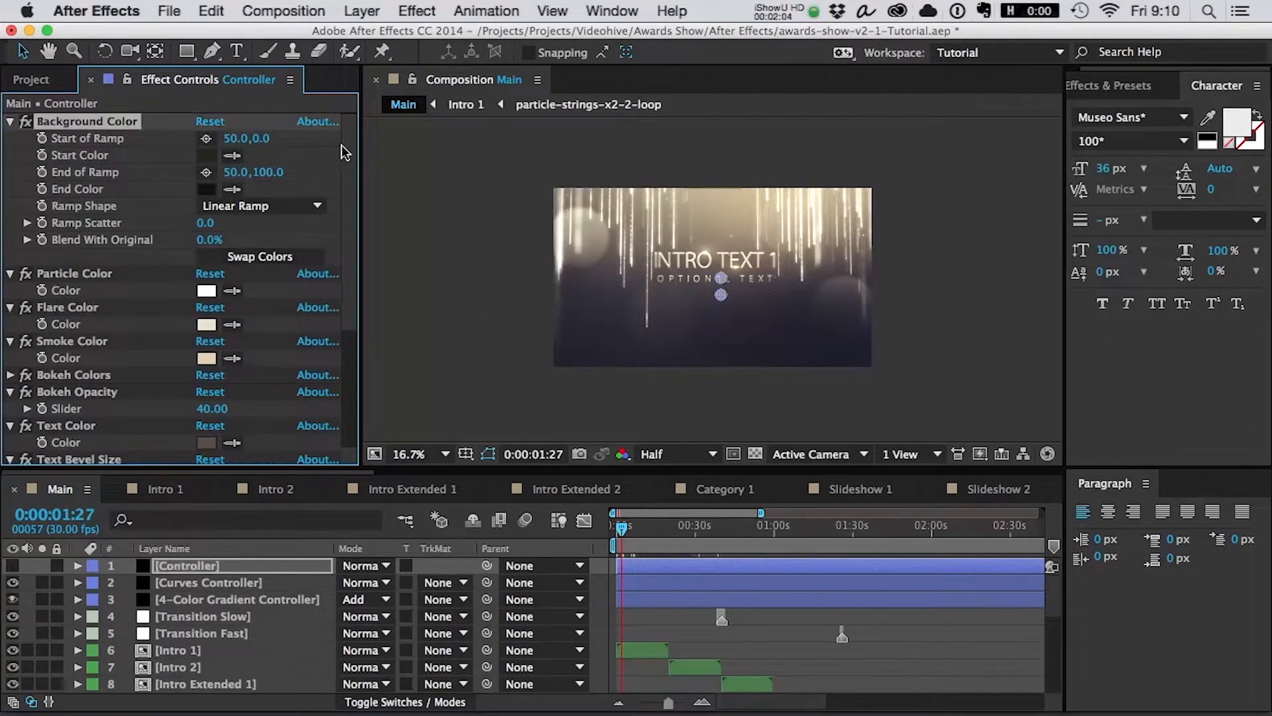
drag(349, 159, 347, 240)
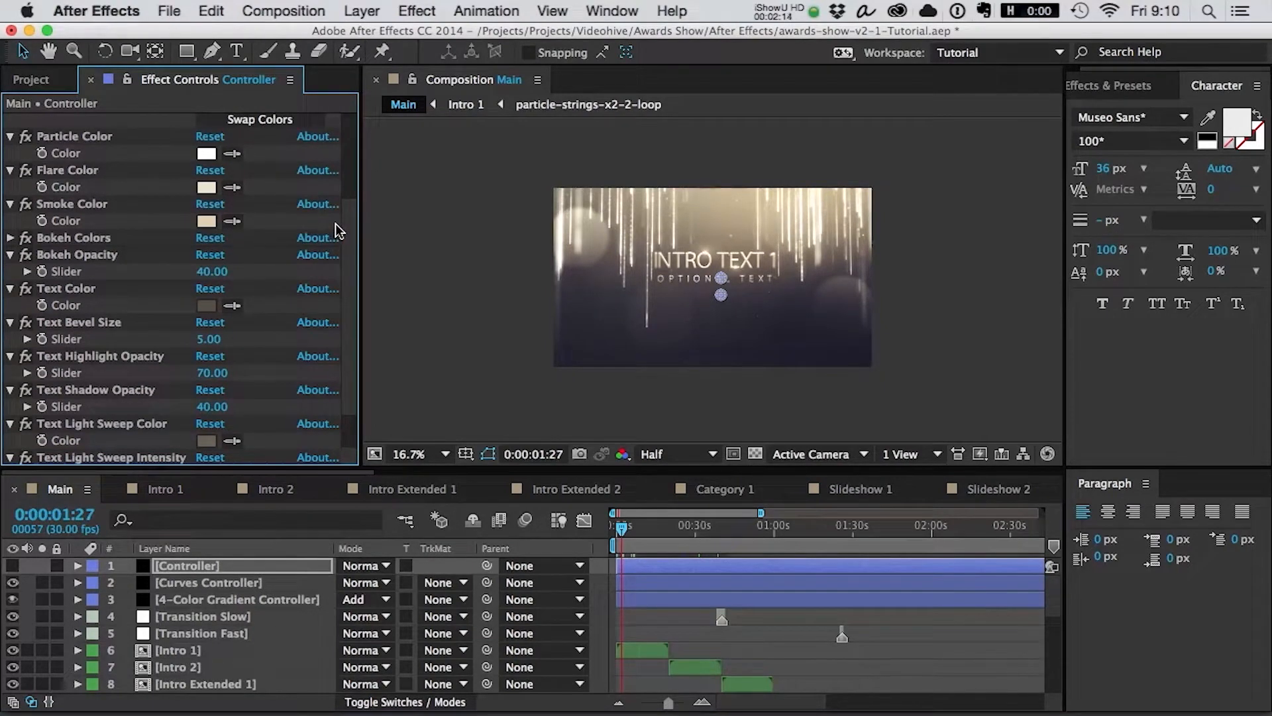
- Review the curves effect settings of the Curves Controller layer in the Main composition
click(262, 581)
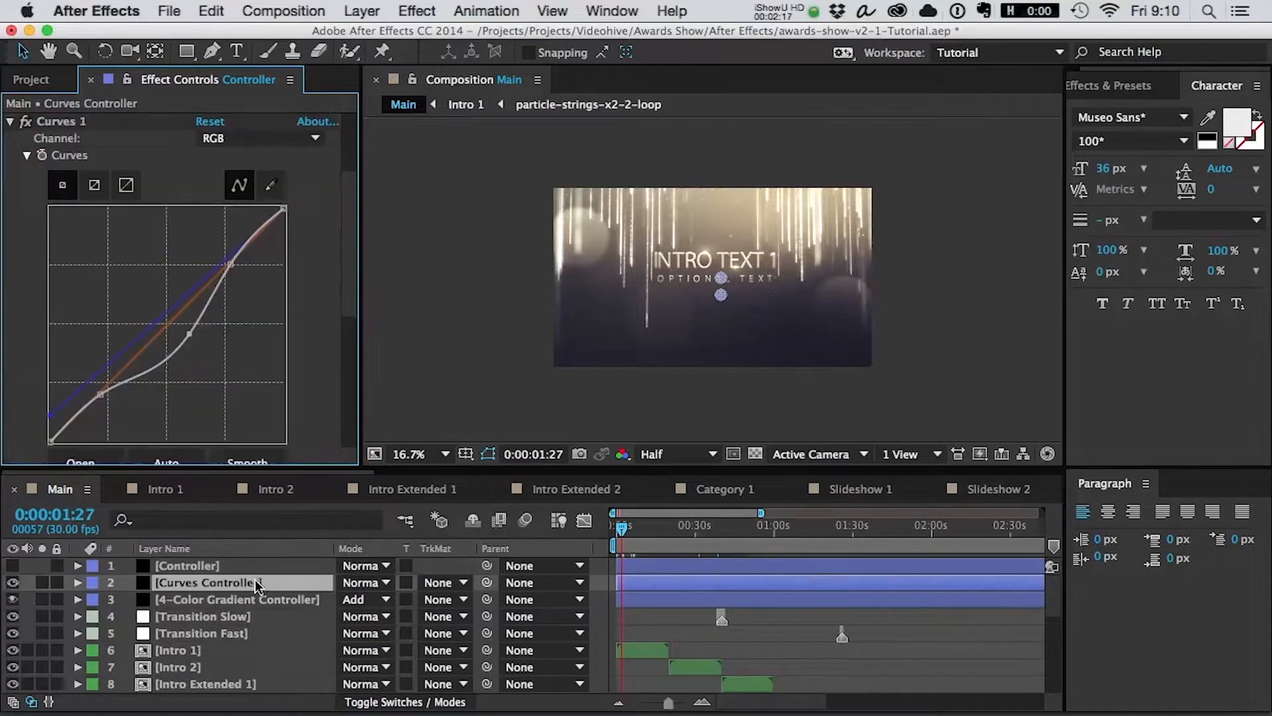
scroll(350, 175, down, 10)
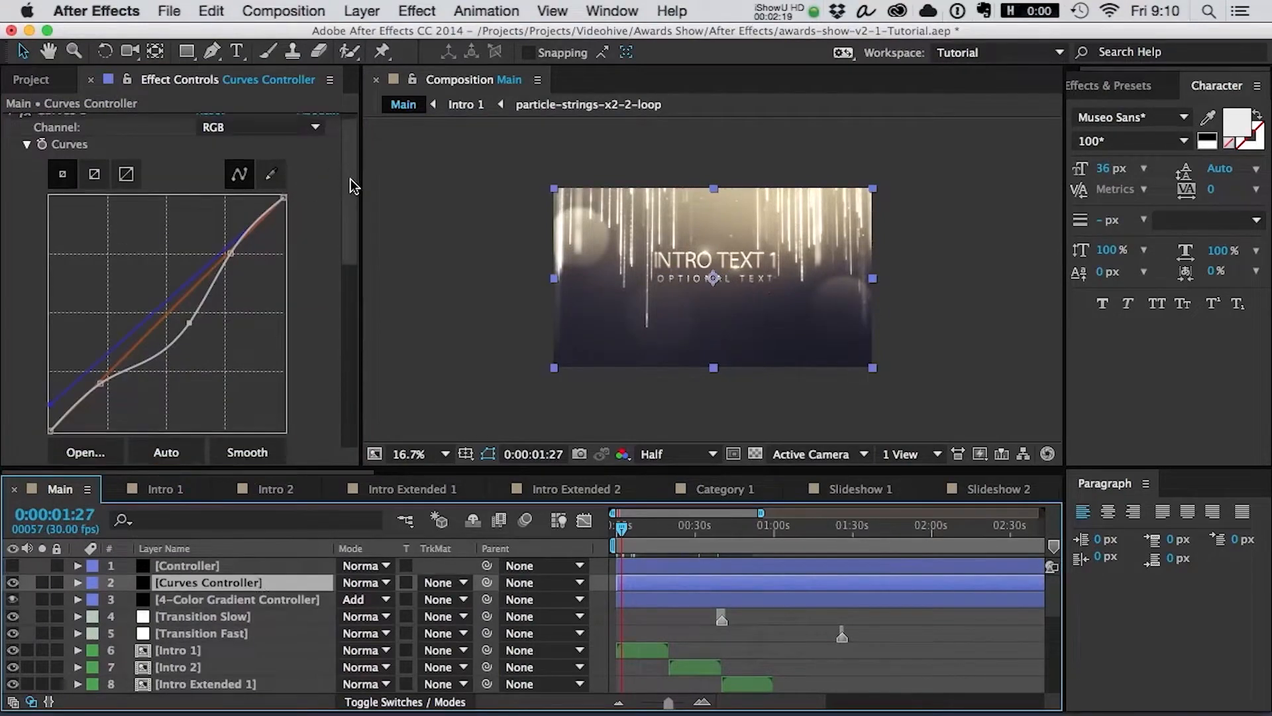
scroll(350, 199, up, 8)
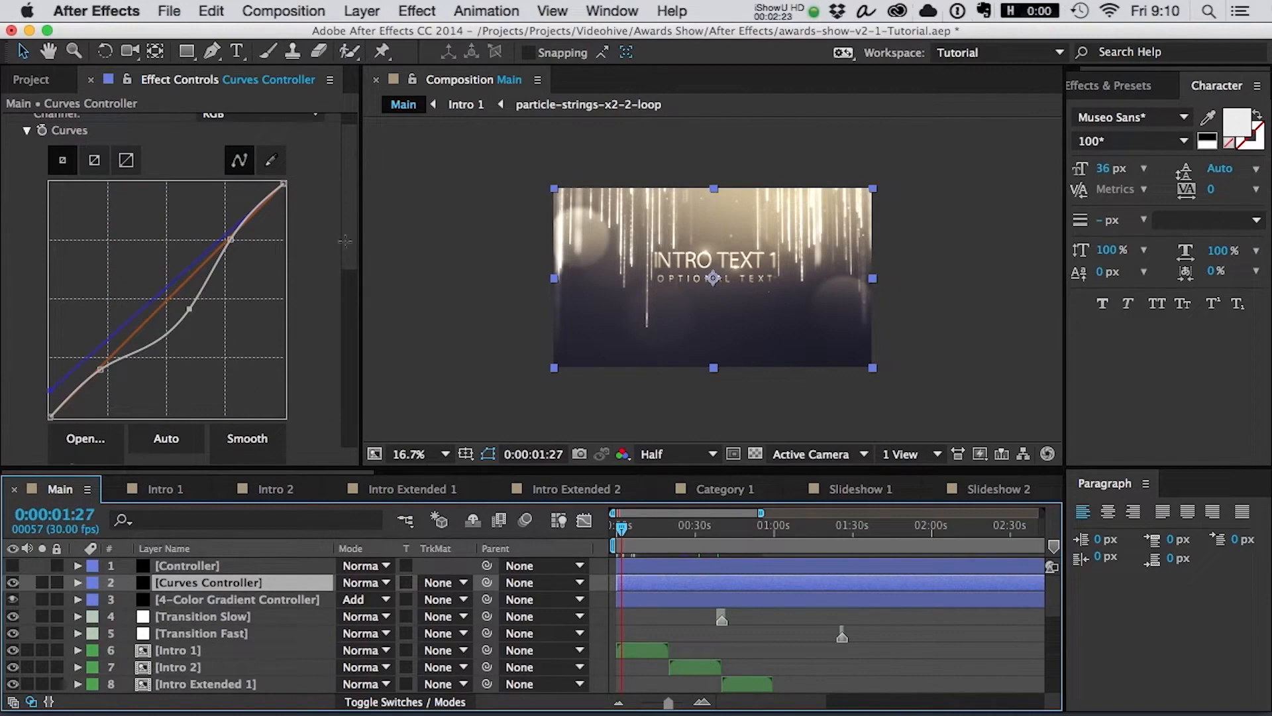
- Move Point 1 of the 4-Color Gradient effect on the 4-Color Gradient Controller layer to 1386, -268
click(249, 600)
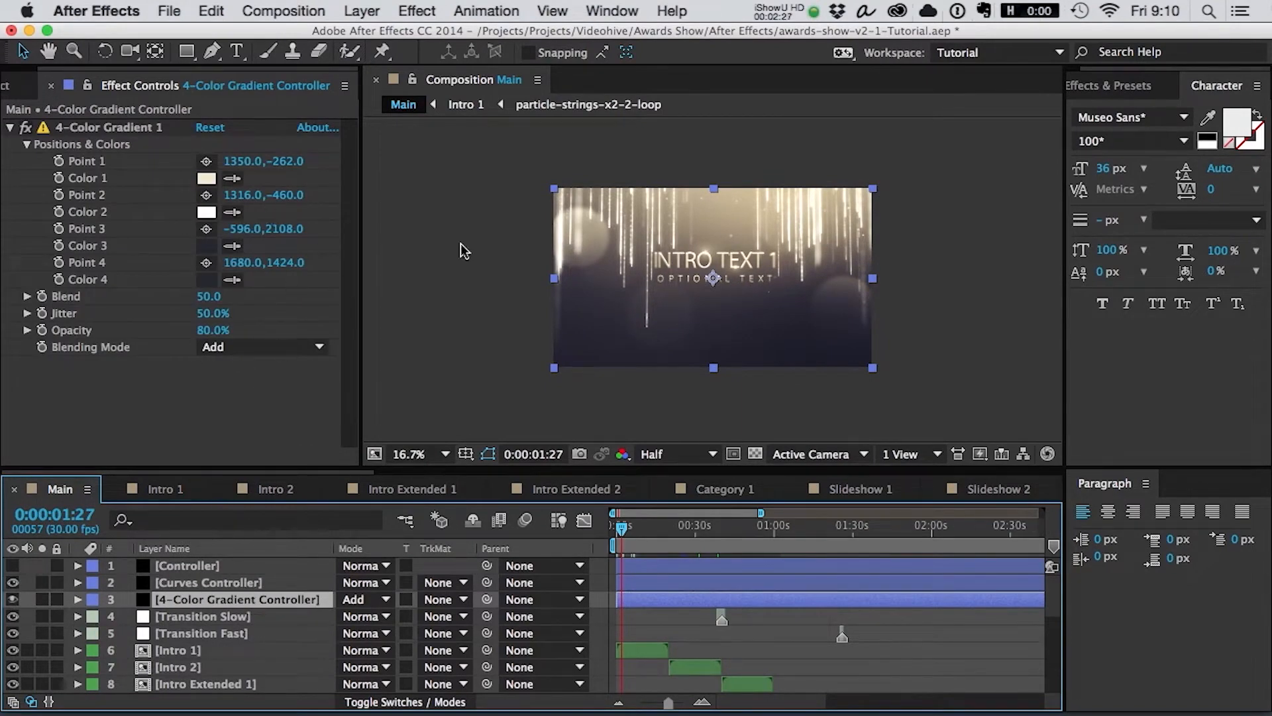
click(109, 128)
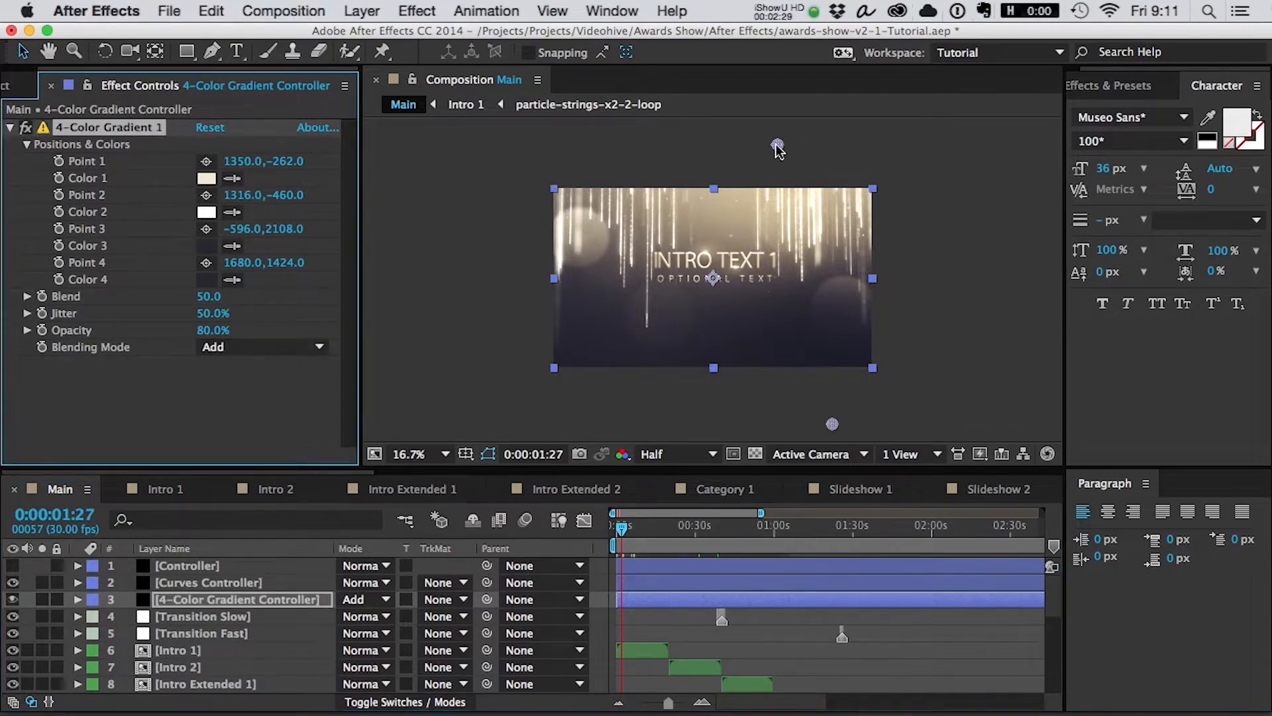
mouse_move(778, 145)
mouse_down()
mouse_move(758, 147)
mouse_move(796, 143)
mouse_up()
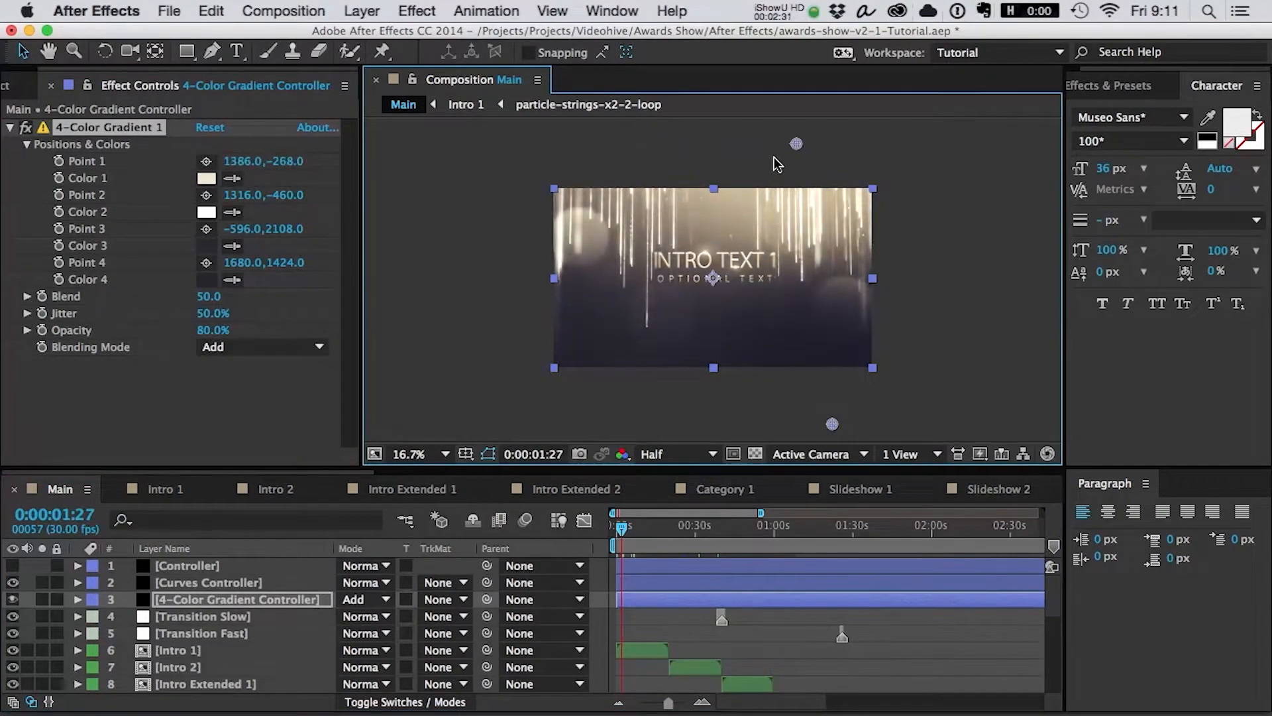
key(comma)
key(period)
- Set Color 1 of the 4-Color Gradient effect to light blue D1E3F4
click(206, 177)
click(538, 252)
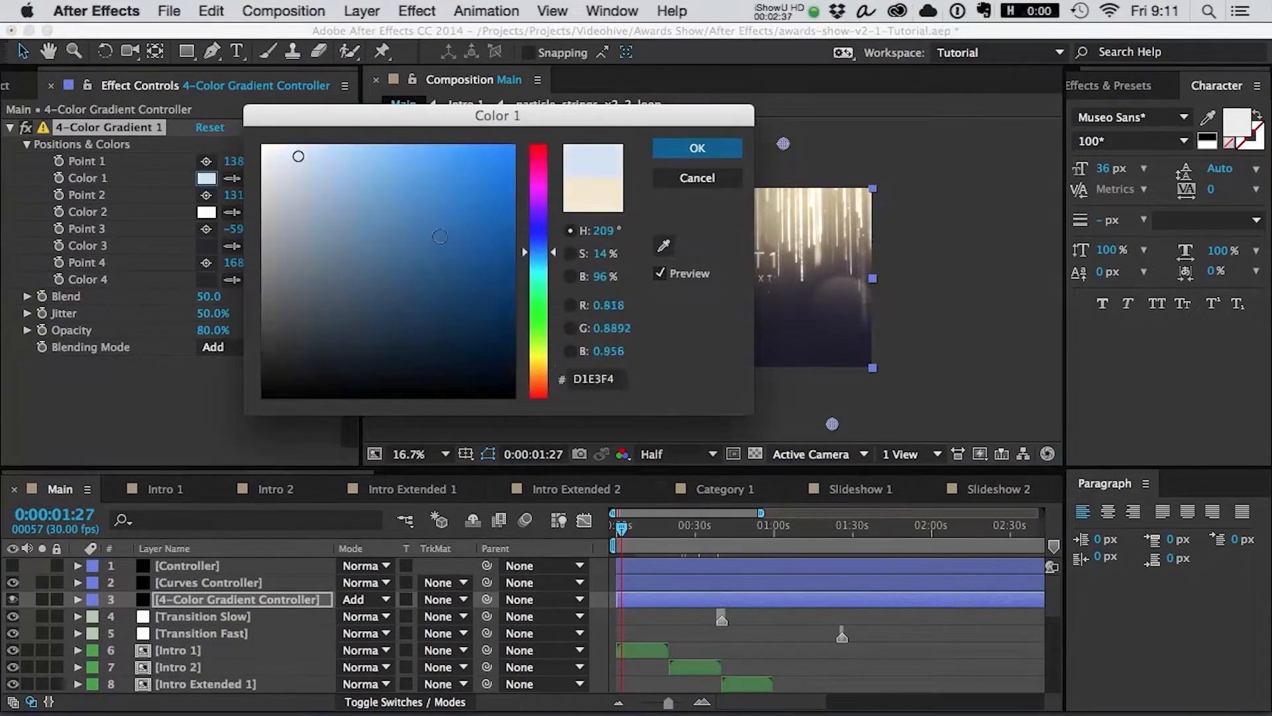
click(697, 148)
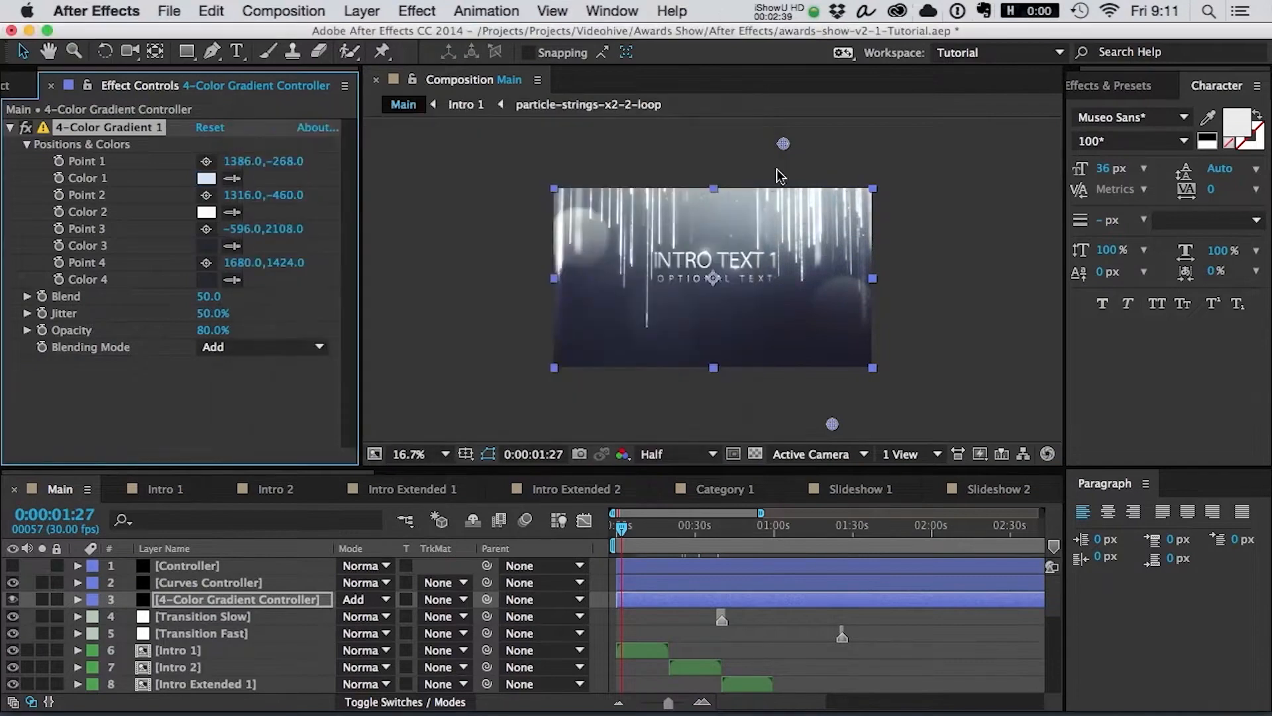
- Move the gradient's Point 2 to 416, -304 and set Color 2 to pink ECB9B9
key(comma)
drag(743, 197, 670, 214)
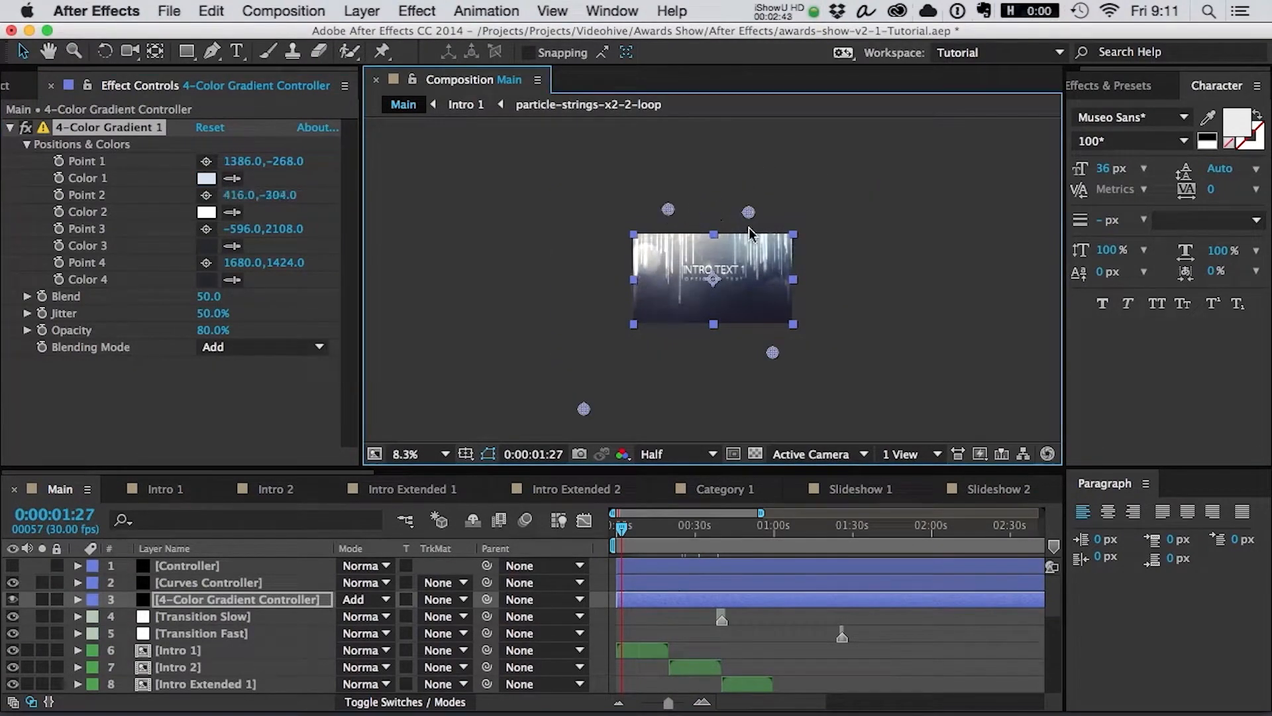
key(period)
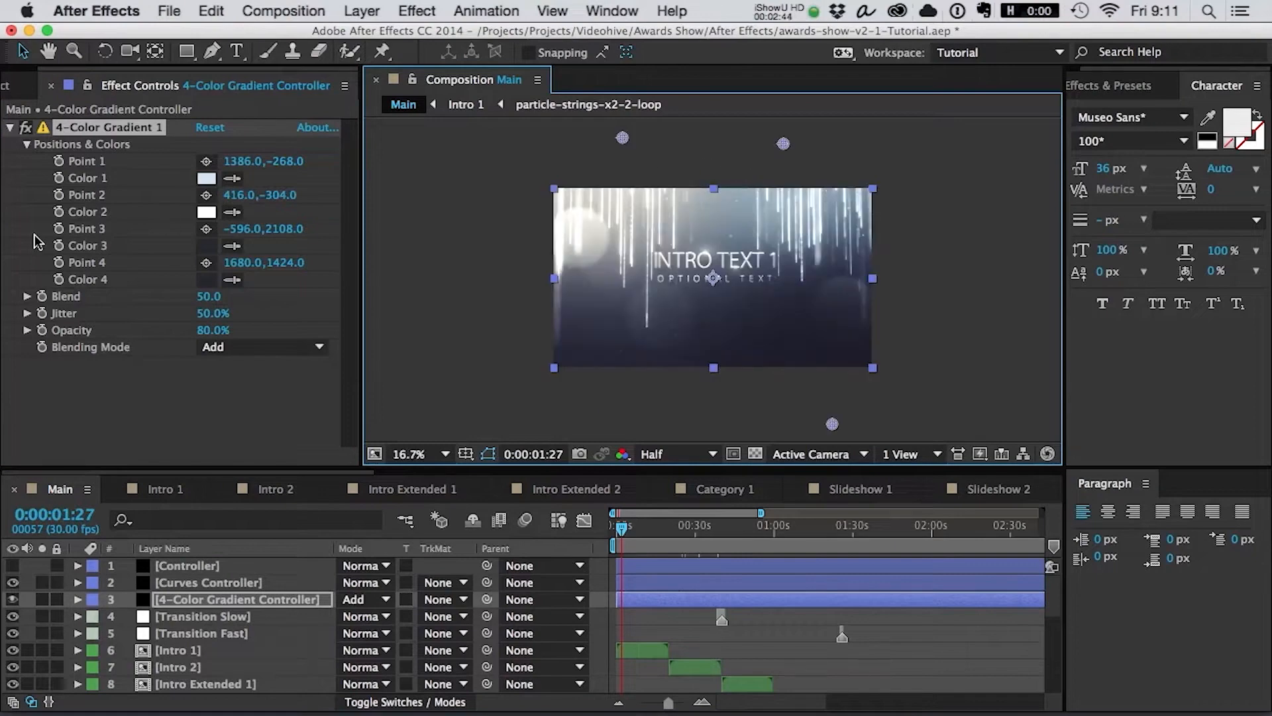
click(206, 211)
click(316, 165)
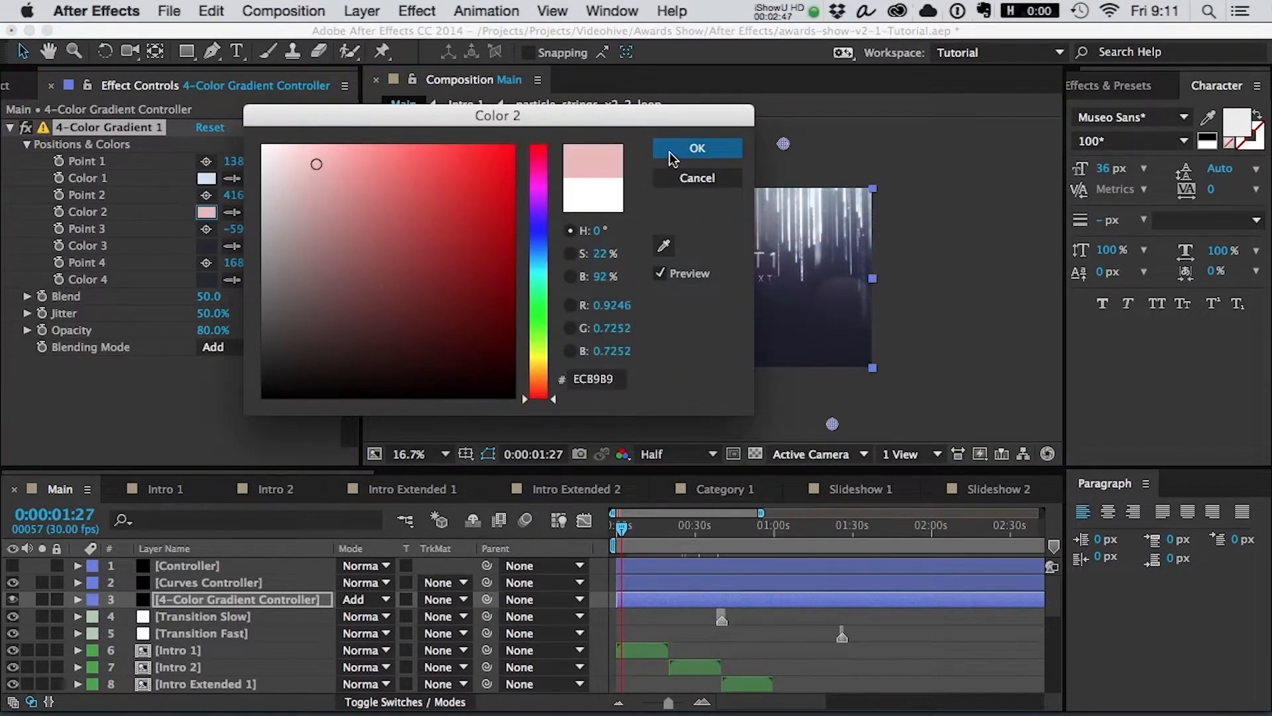
click(672, 149)
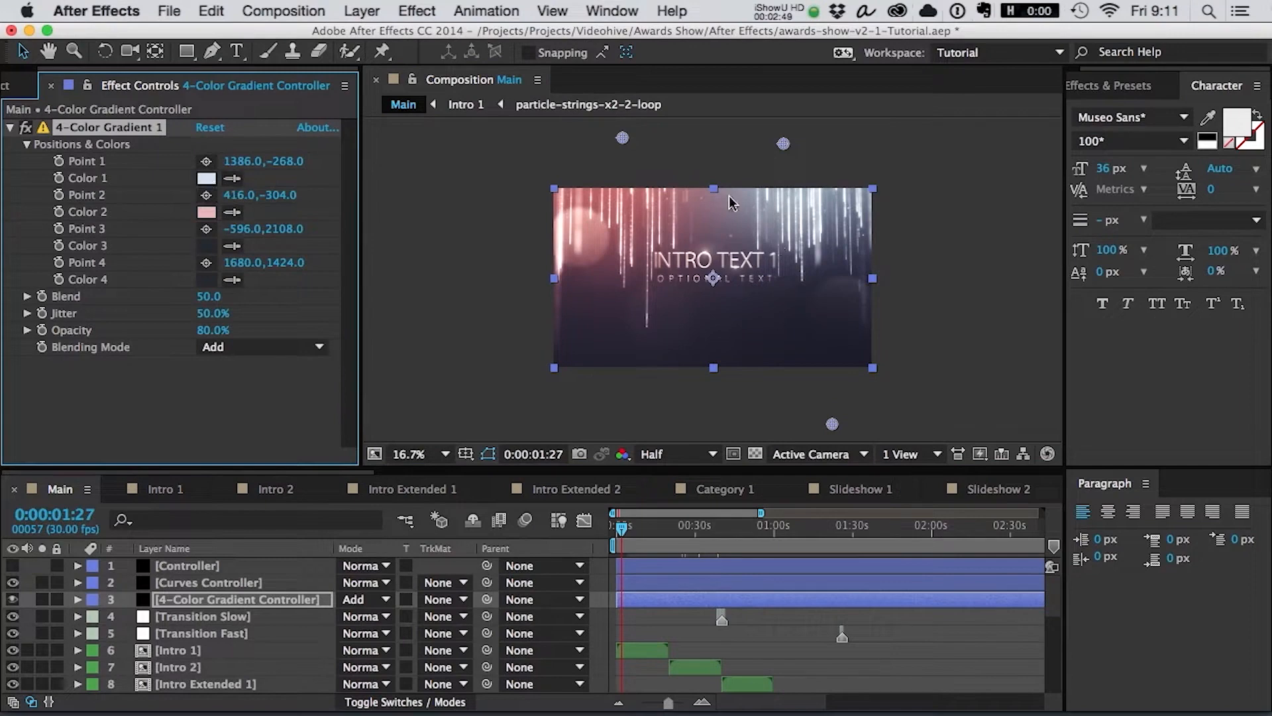
- Undo the Color 2, Point 2 and Color 1 changes to the 4-Color Gradient effect
key(super+z)
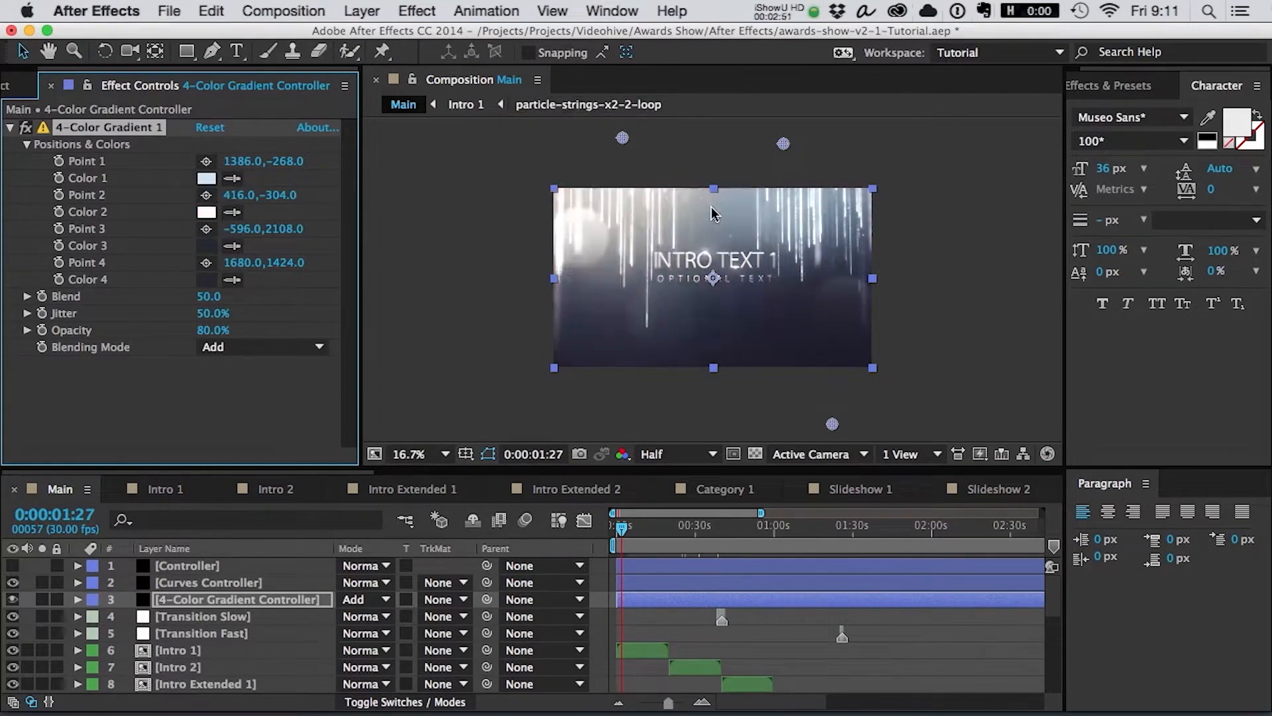
key(super+z)
key(super+z)
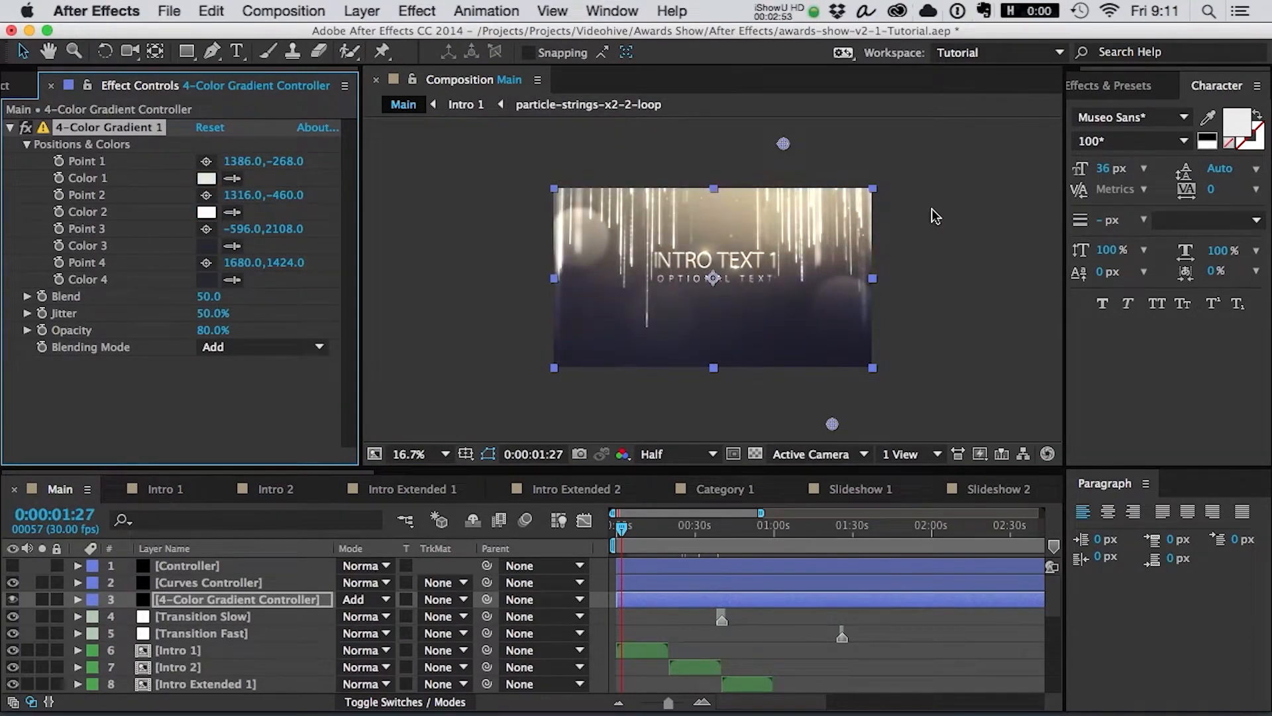
- Examine the Transition Slow and Transition Fast layers and the intro, category and slideshow composition layers below them in Main
scroll(189, 621, down, 1)
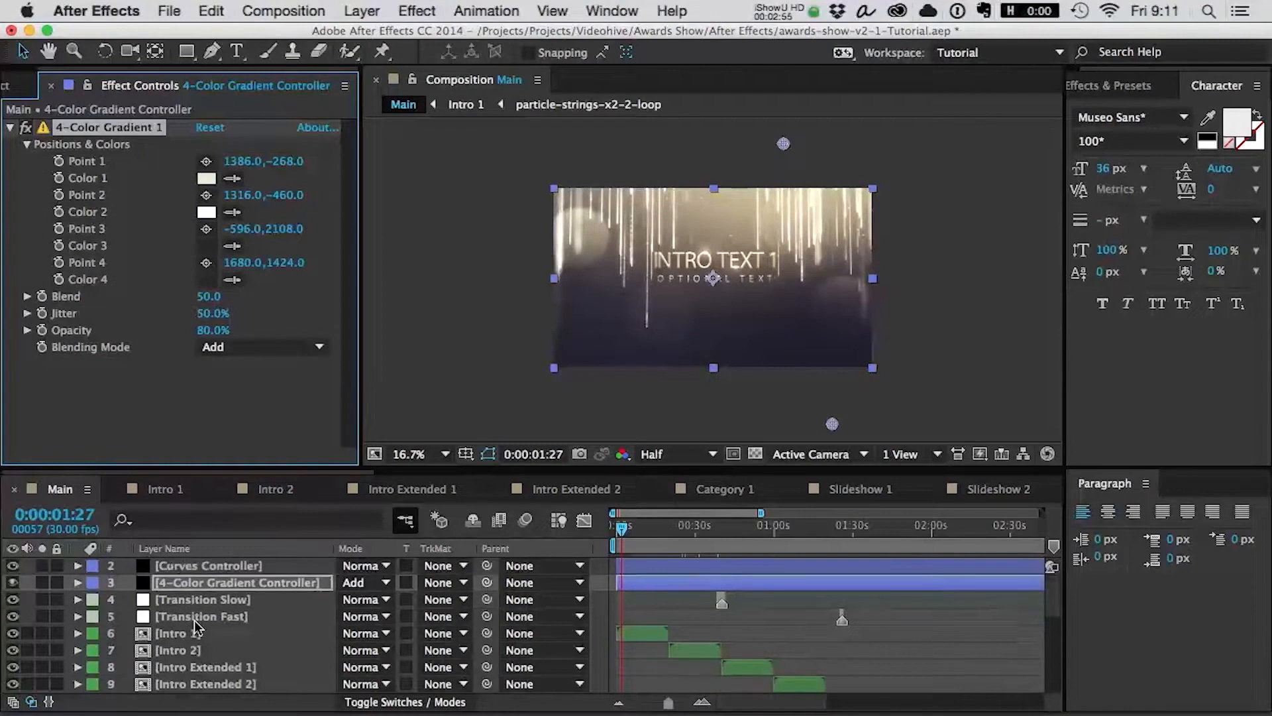
click(204, 603)
click(206, 615)
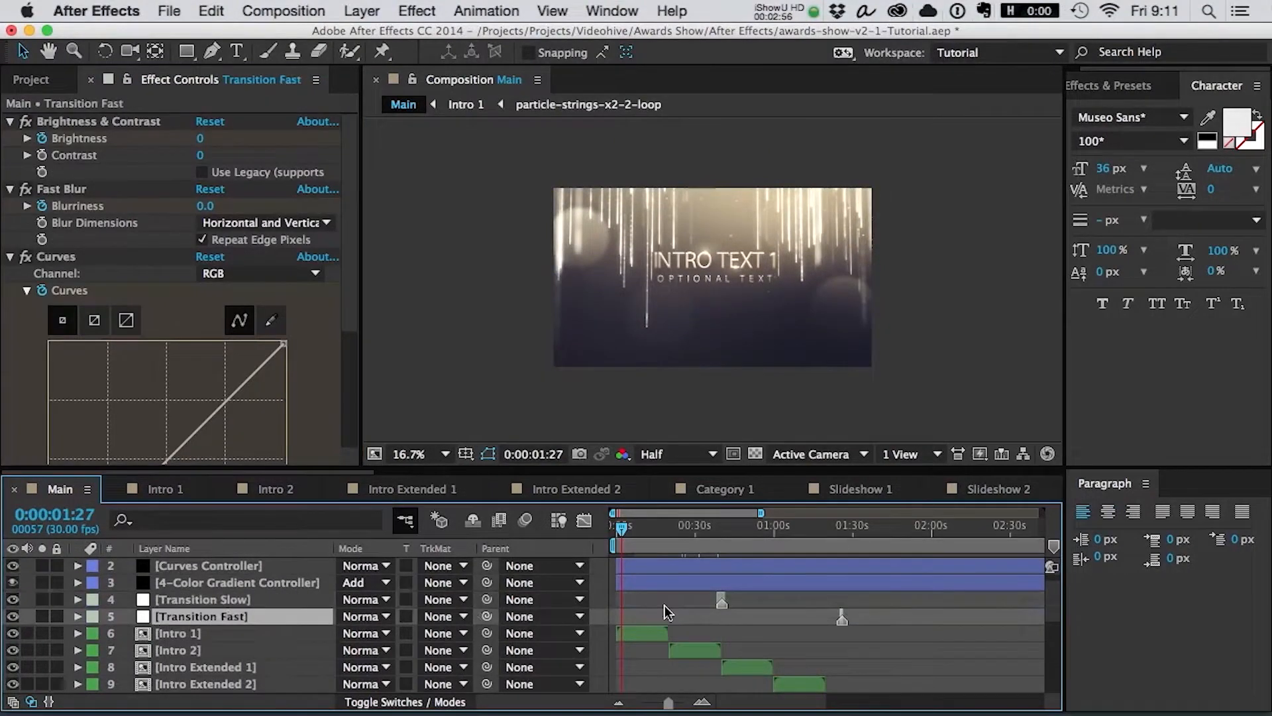
scroll(212, 614, down, 1)
click(212, 617)
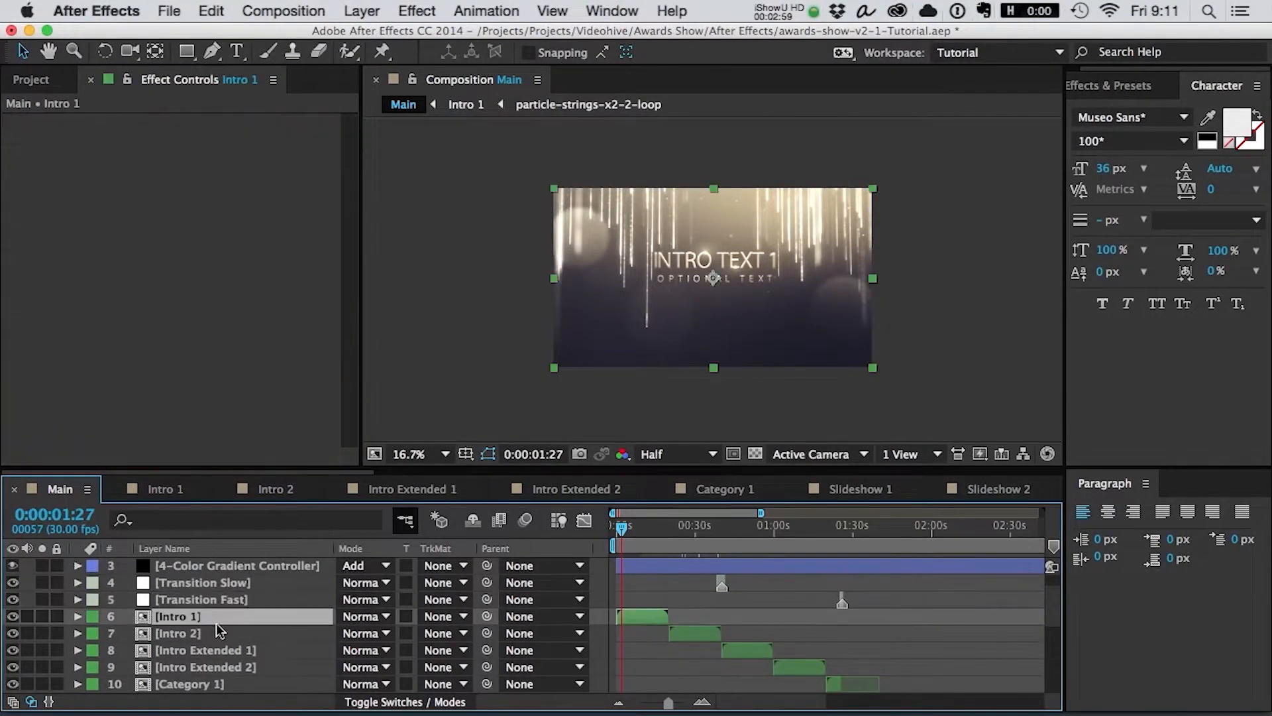
scroll(216, 623, down, 1)
scroll(211, 630, down, 5)
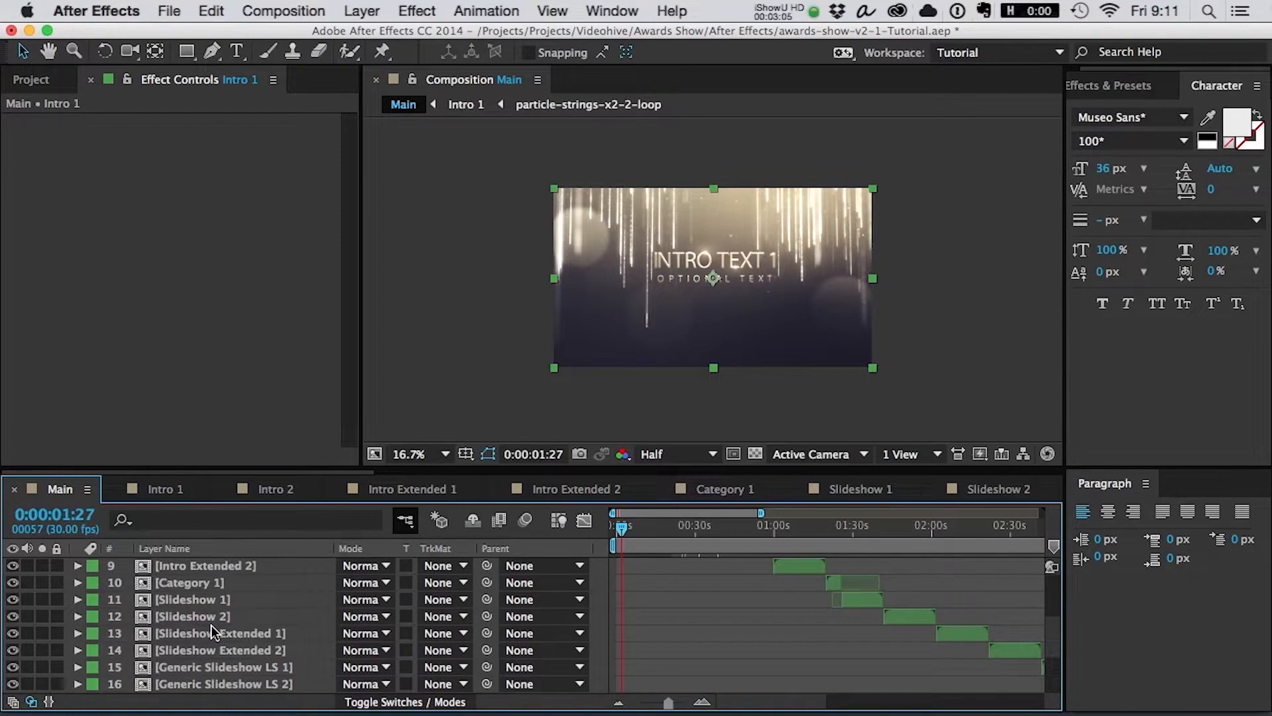
- Inspect the project's Assets folder, including Demo Settings and the Flares subfolders, and collapse both folders again
click(57, 81)
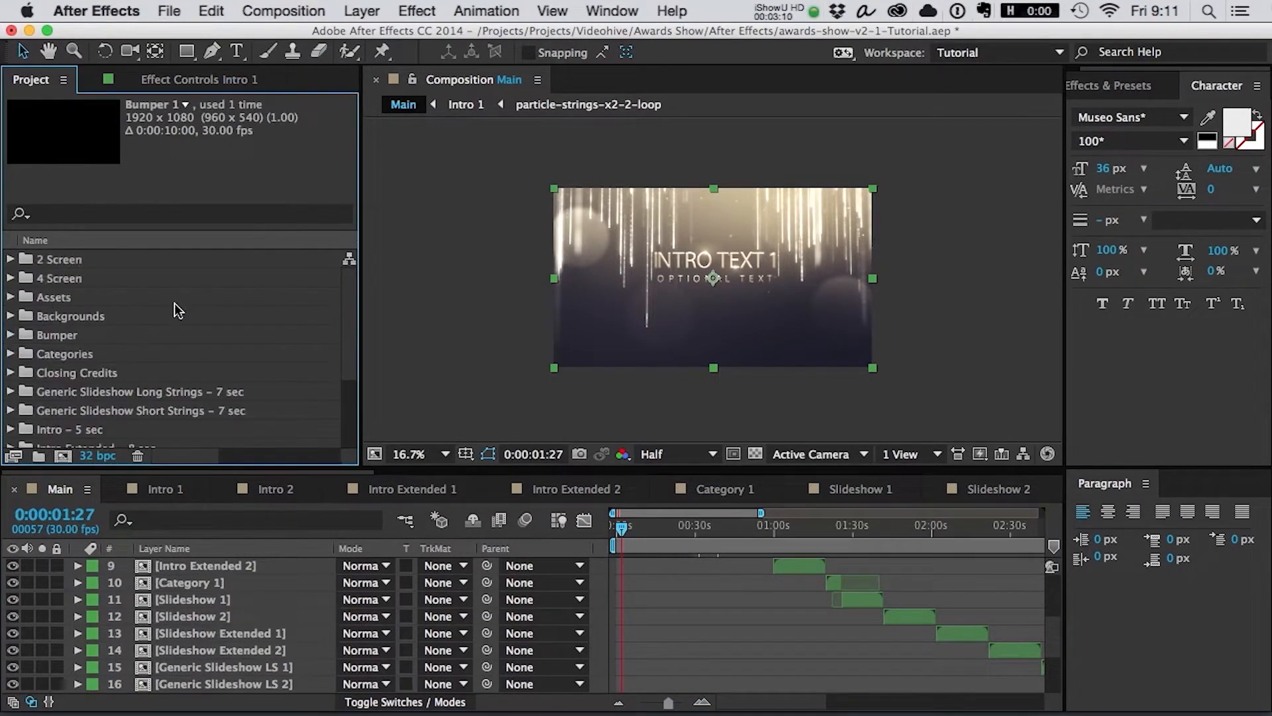
scroll(163, 321, down, 1)
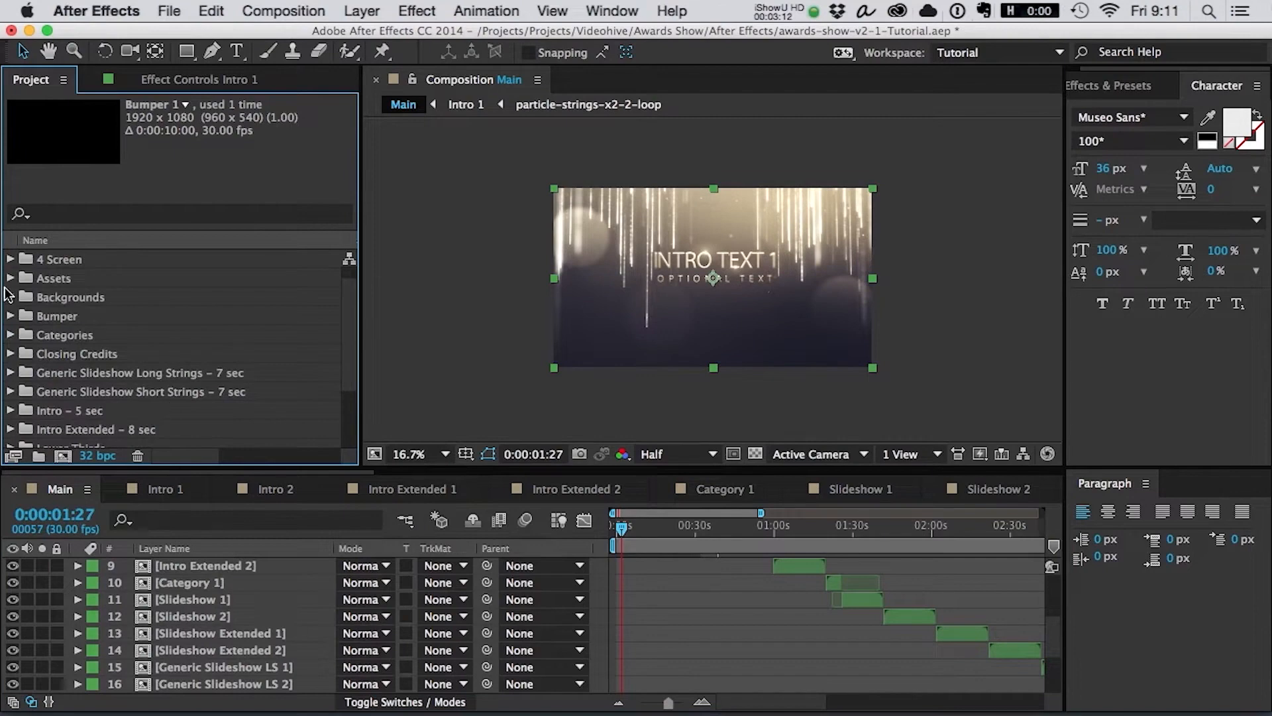
click(10, 278)
click(75, 284)
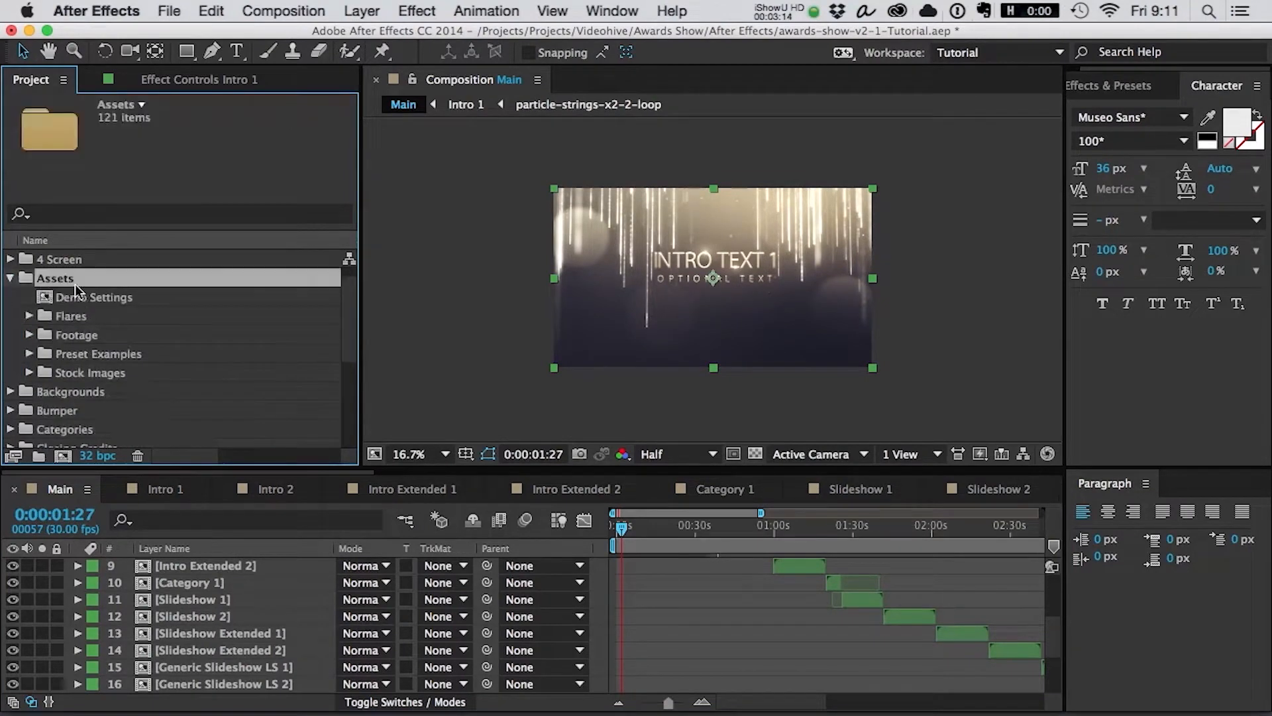
click(100, 300)
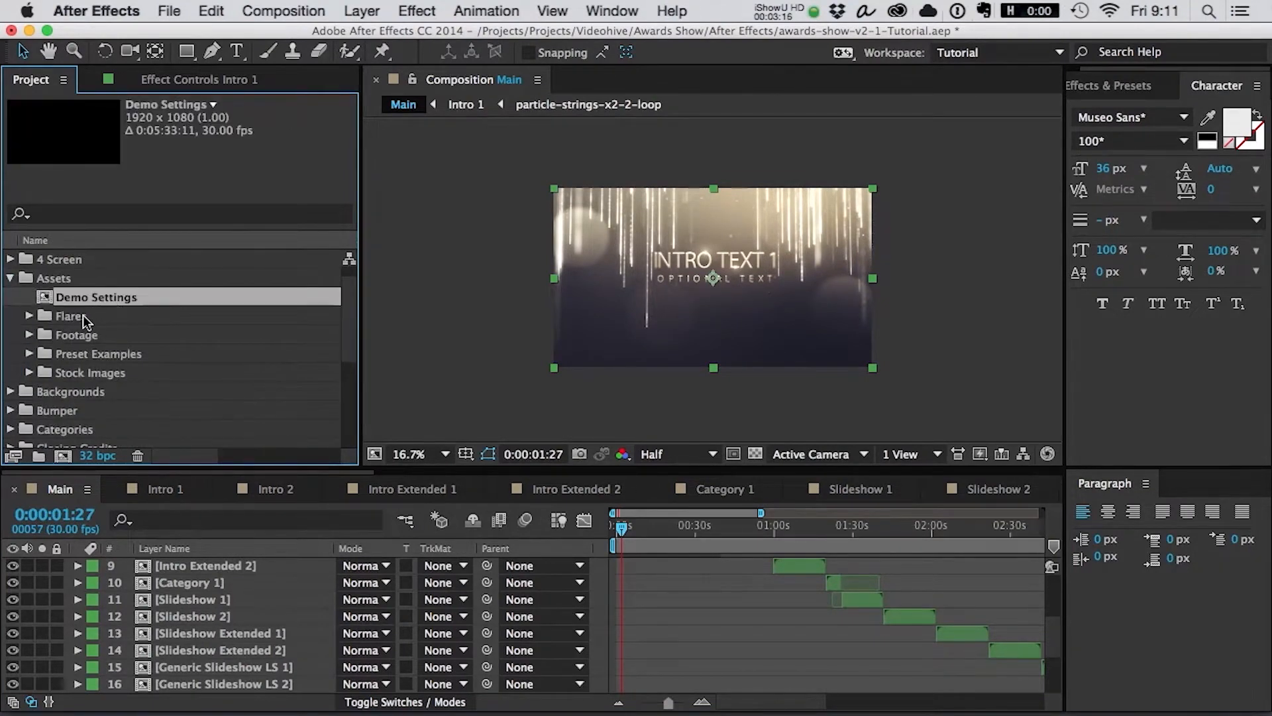
click(126, 316)
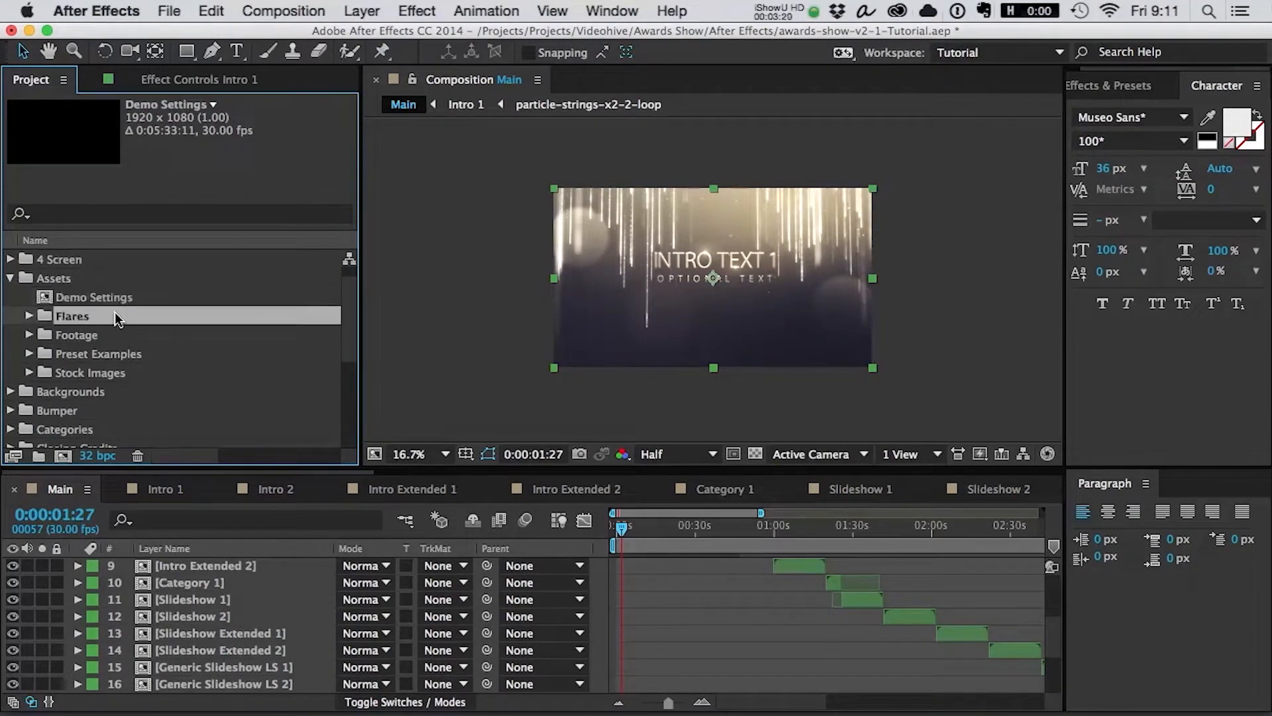
click(29, 316)
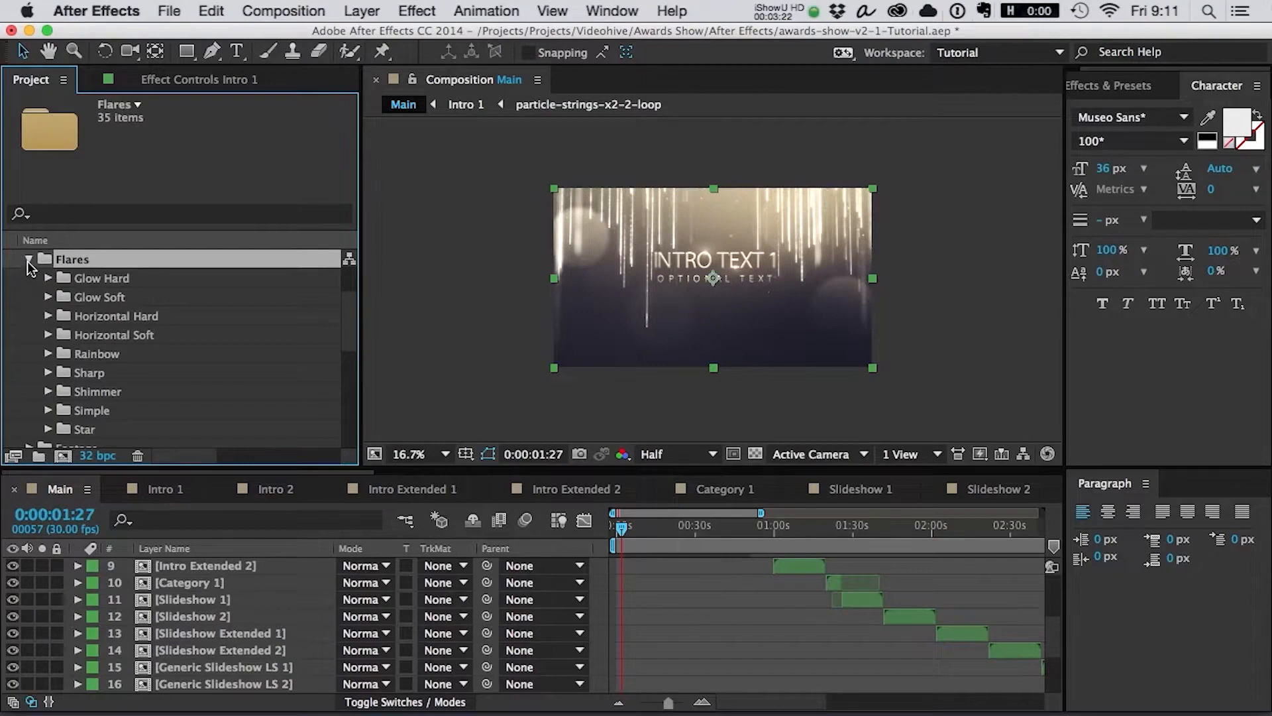
click(28, 260)
scroll(69, 357, up, 2)
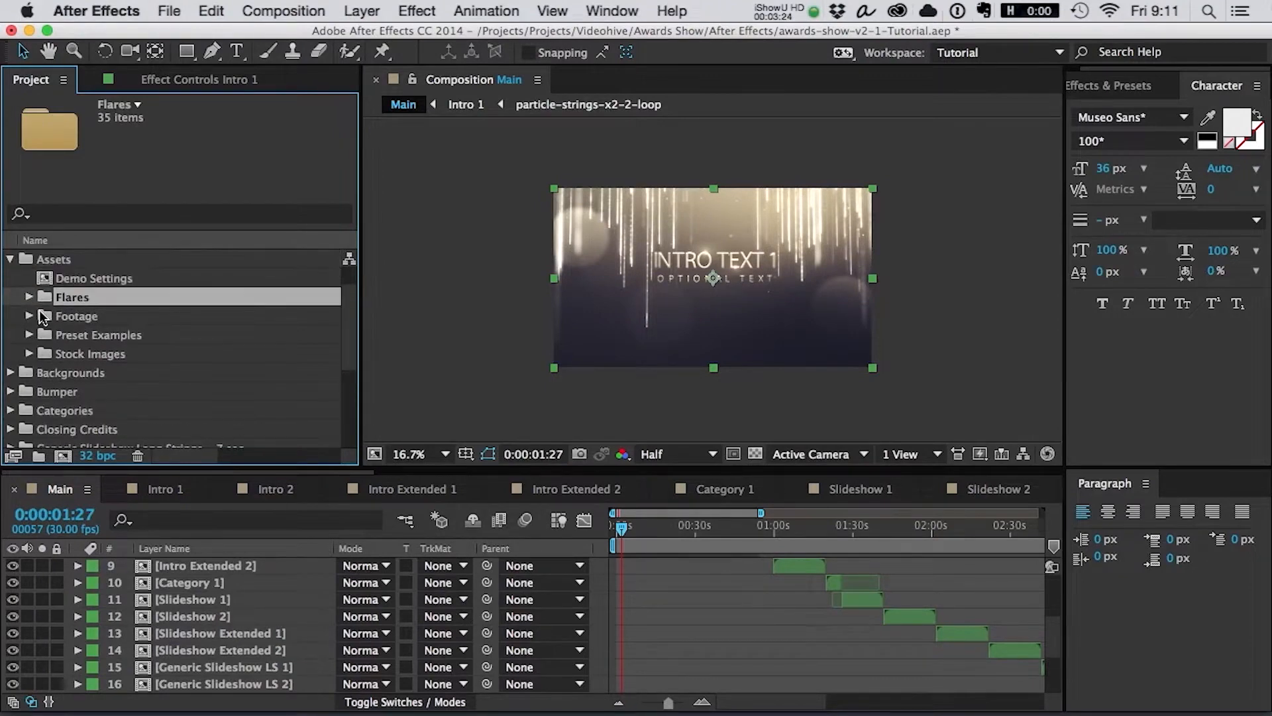
click(10, 259)
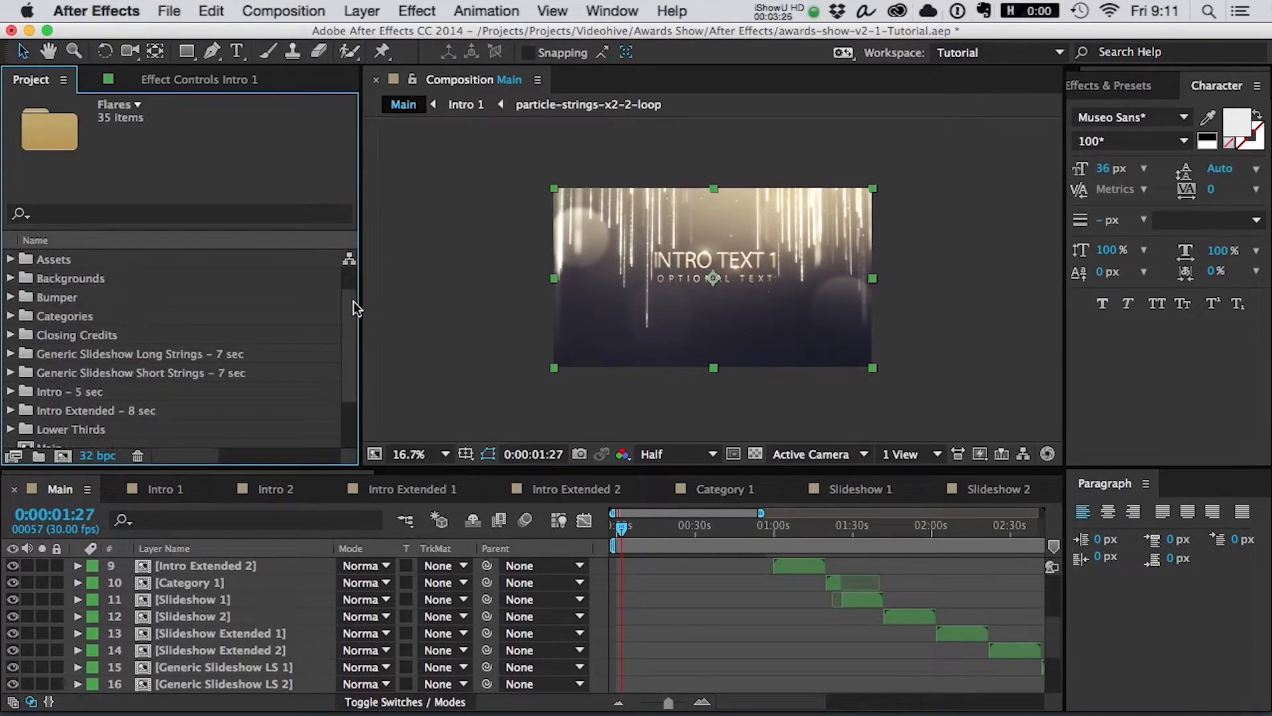
- Inspect the Intro – 5 sec and Intro Extended – 8 sec folders in the project
drag(355, 315, 359, 364)
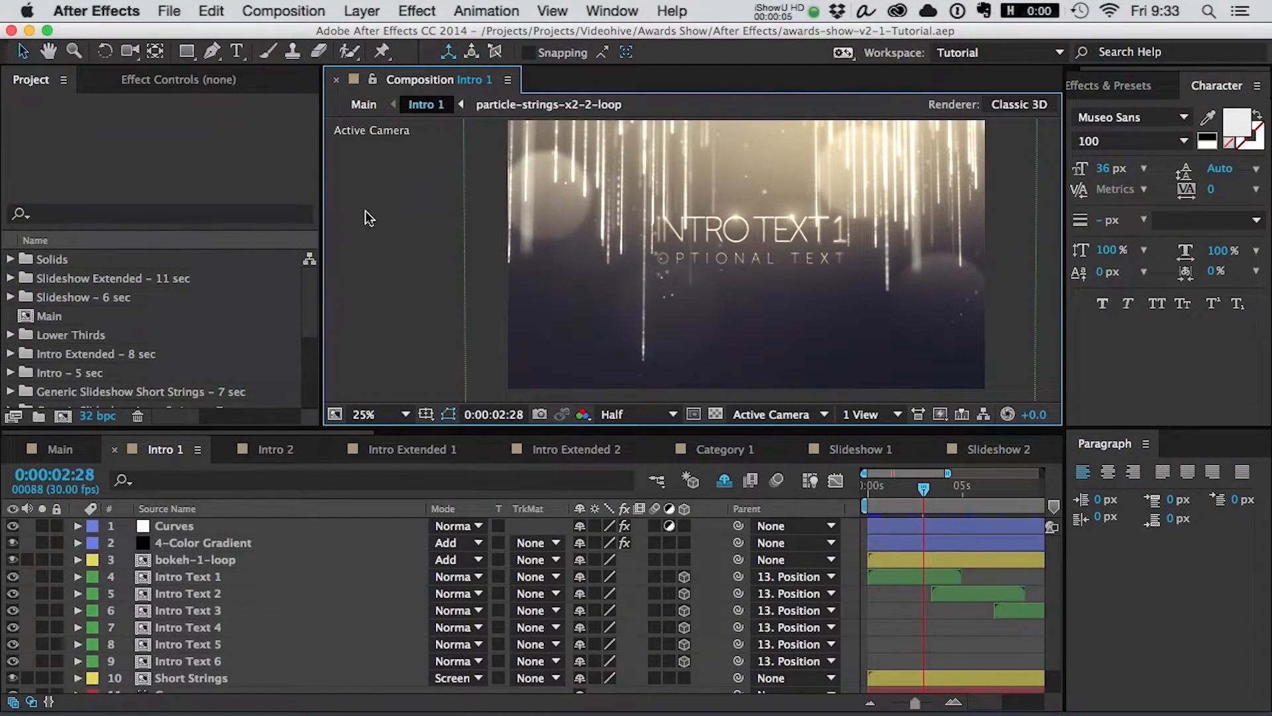
click(93, 373)
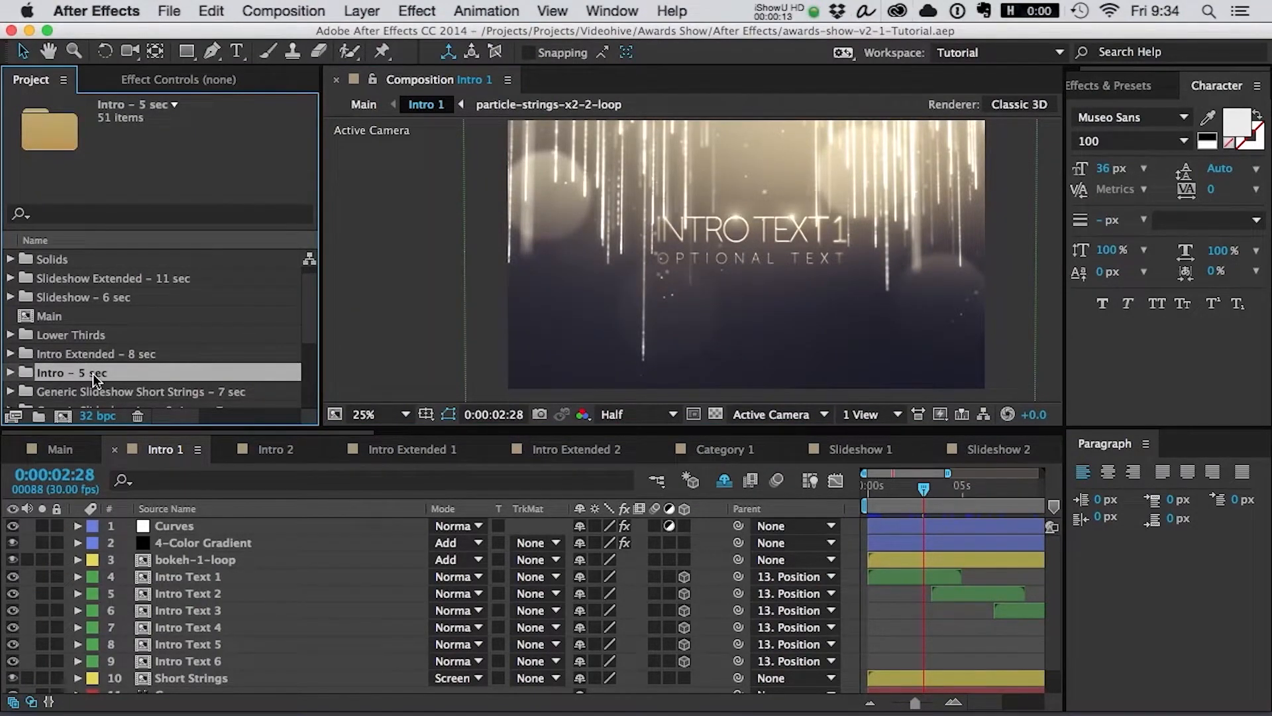
click(129, 355)
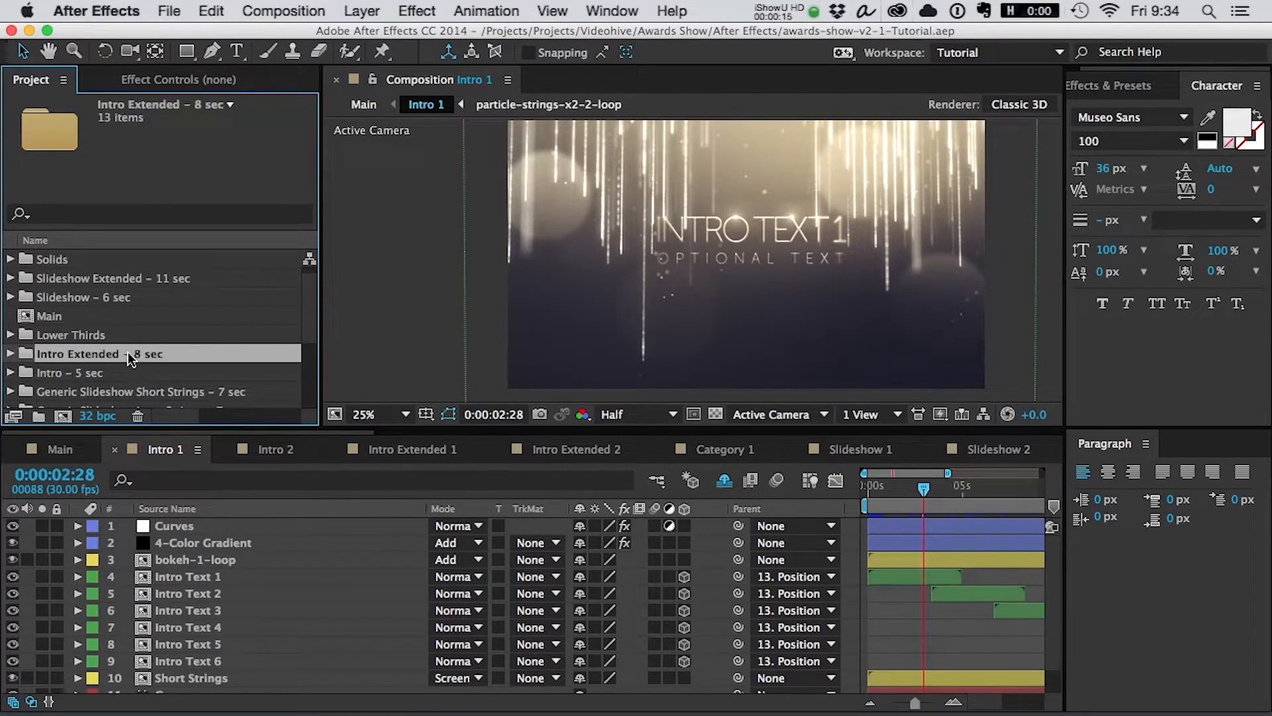
- Return to Main and open the Intro 1 composition from its layer
click(59, 449)
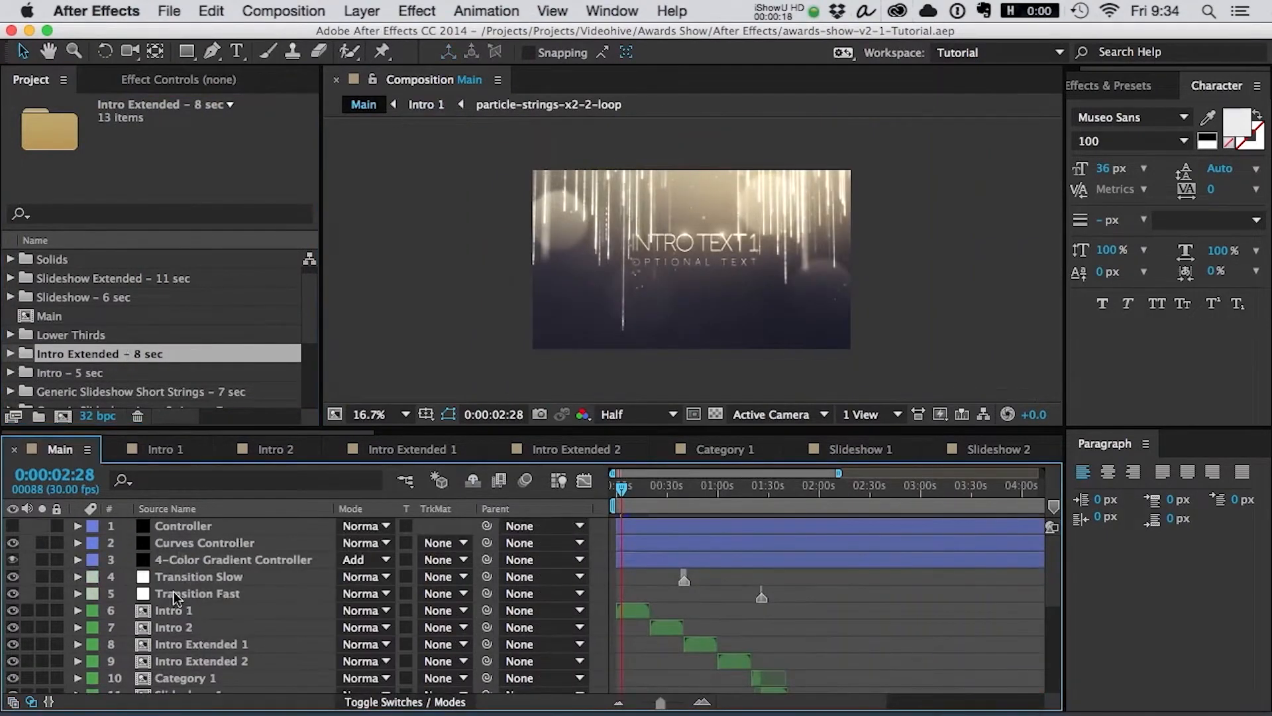
click(176, 613)
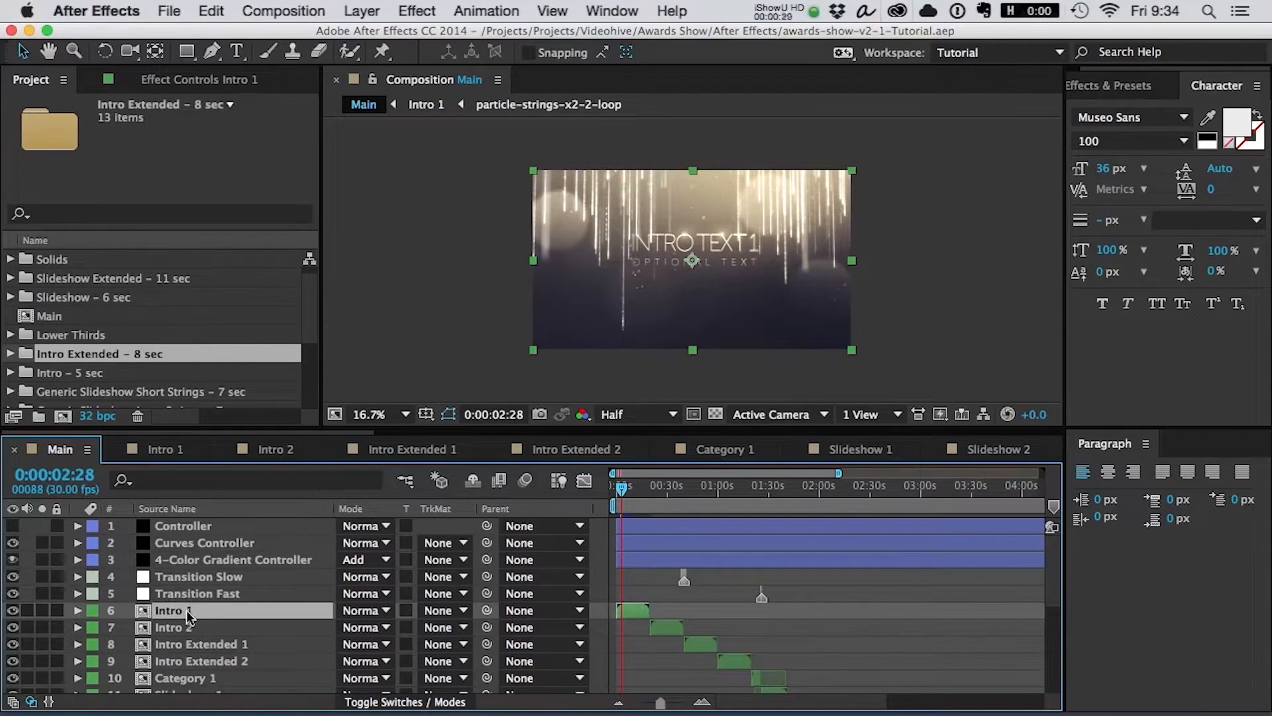
double_click(192, 615)
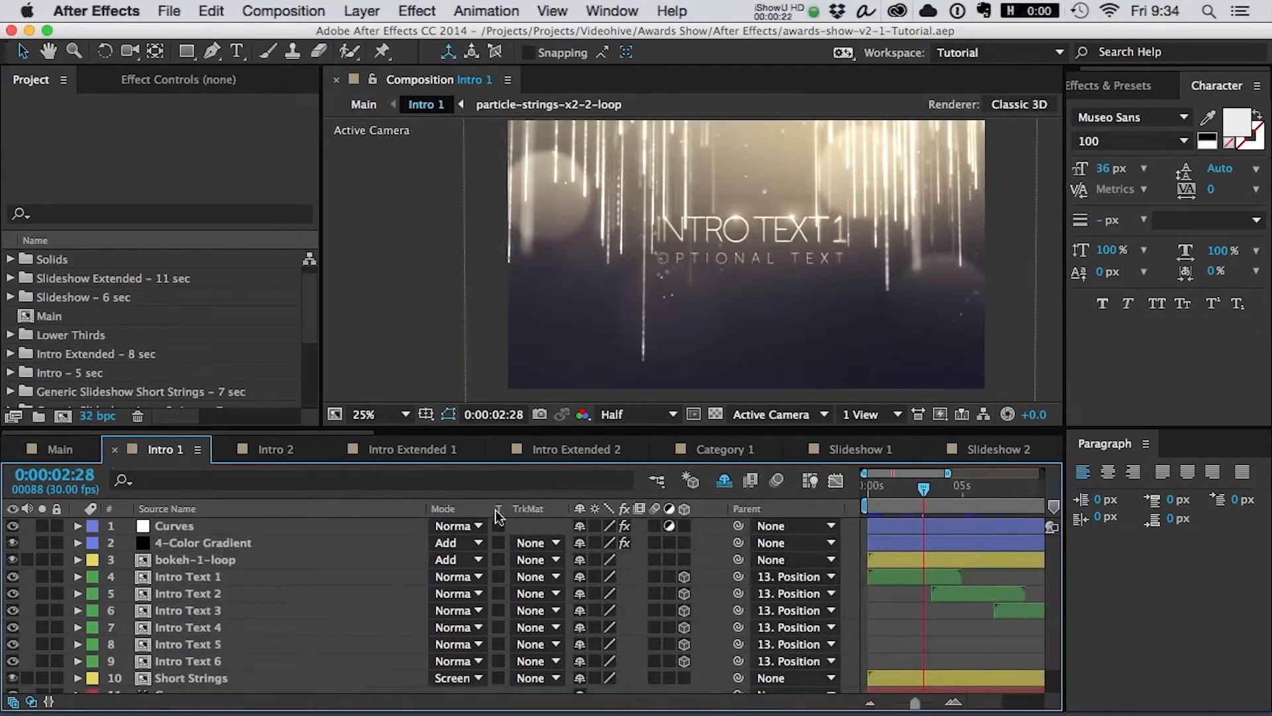
- Enlarge the Intro 1 timeline by hiding the layer switches column, making the timeline area taller and closing the Paragraph panel
click(13, 701)
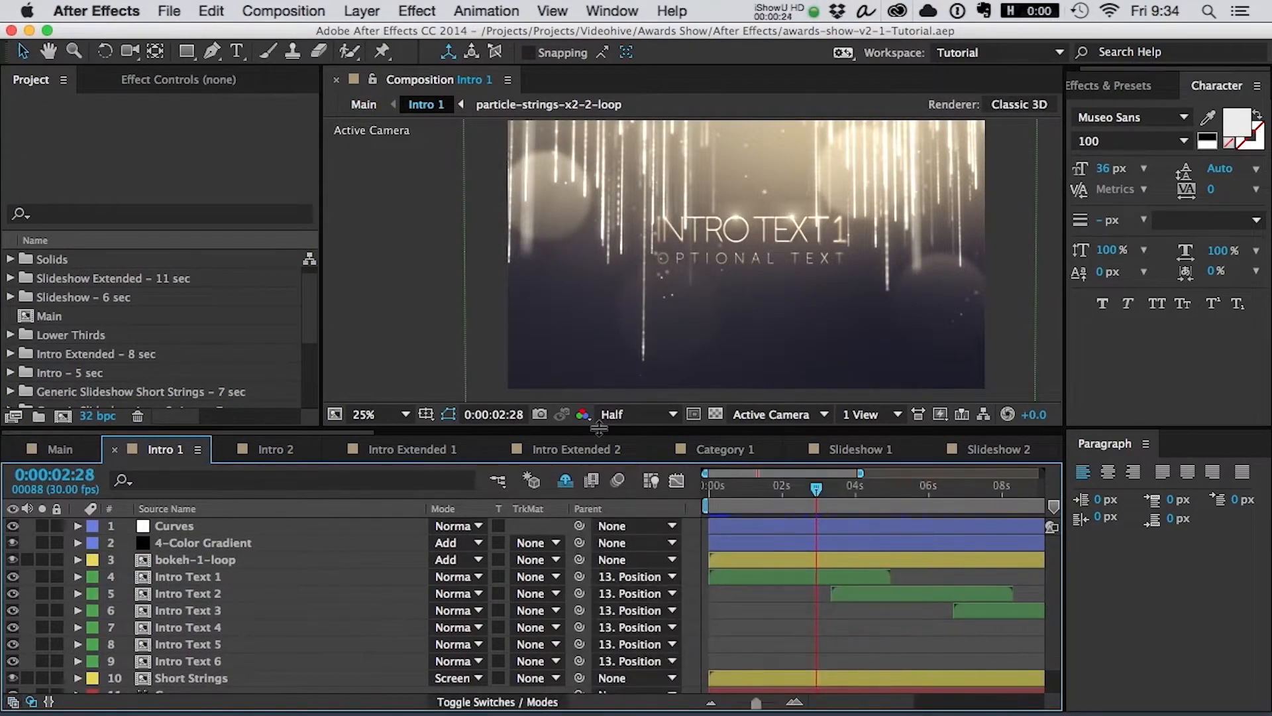
drag(599, 431, 599, 393)
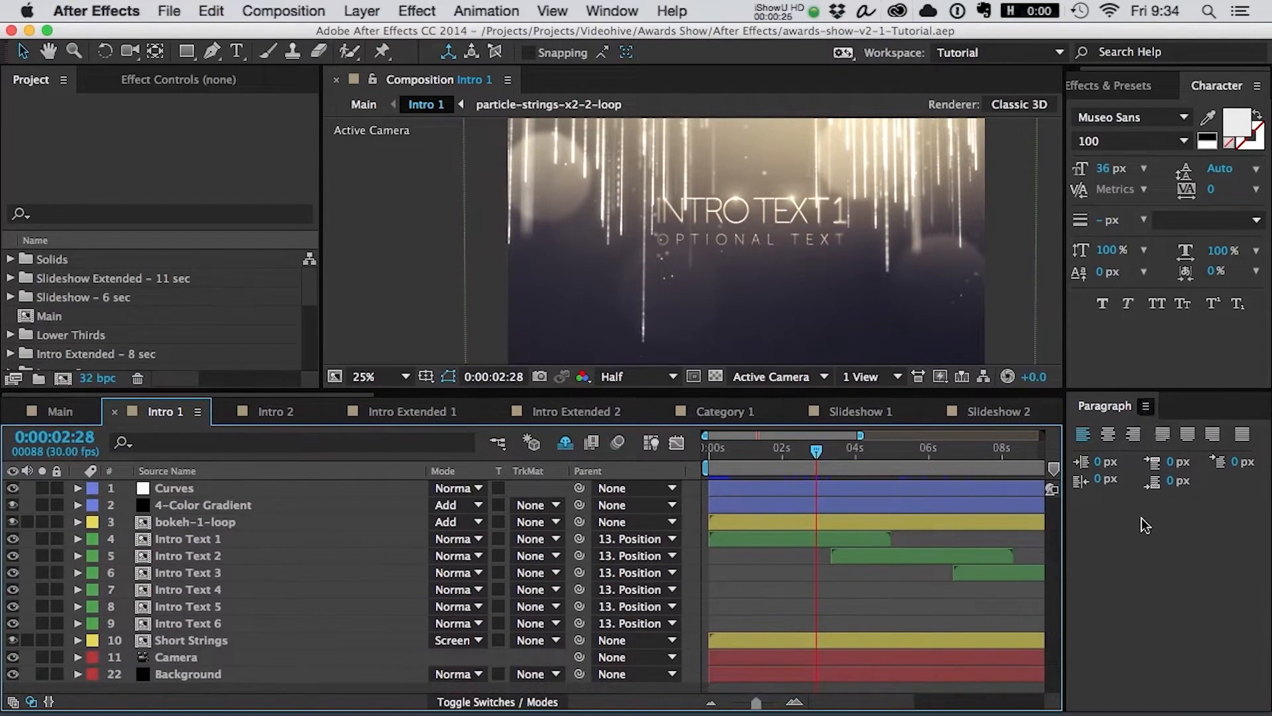
click(1145, 406)
click(969, 424)
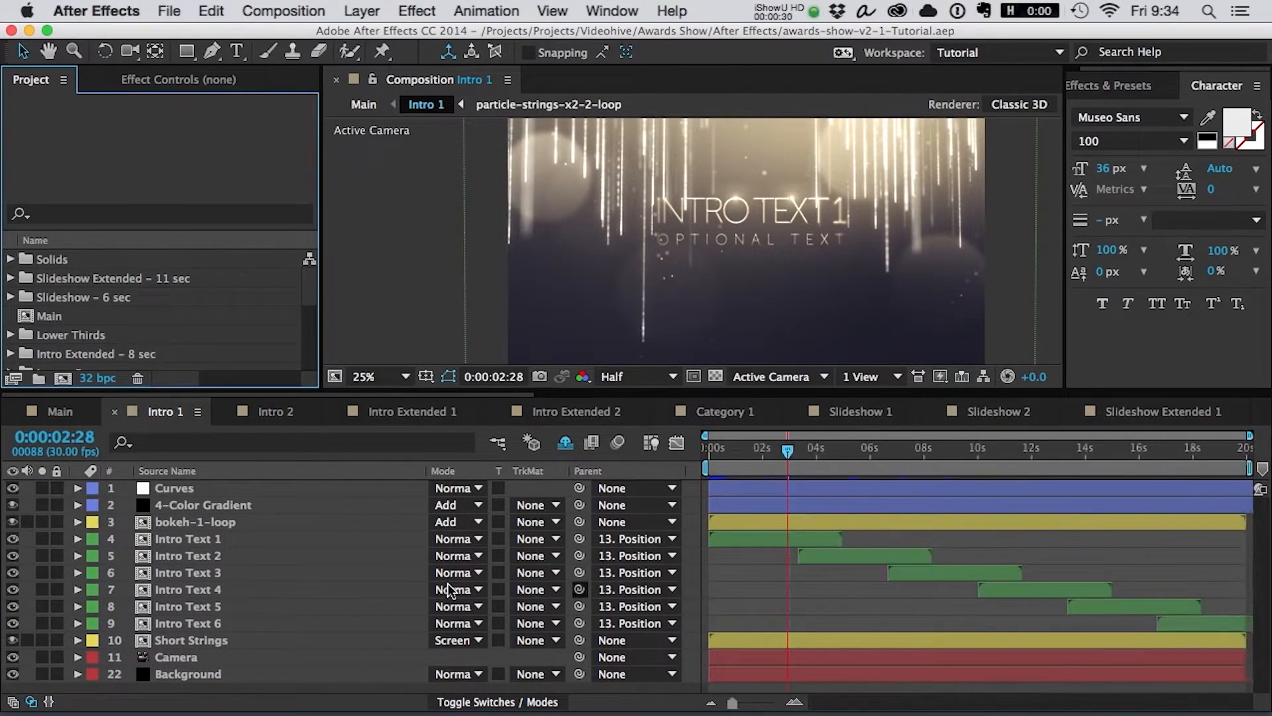
- Move the current time to 0:00:01:14 and inspect the effect on the Curves layer of Intro 1
drag(785, 453, 750, 452)
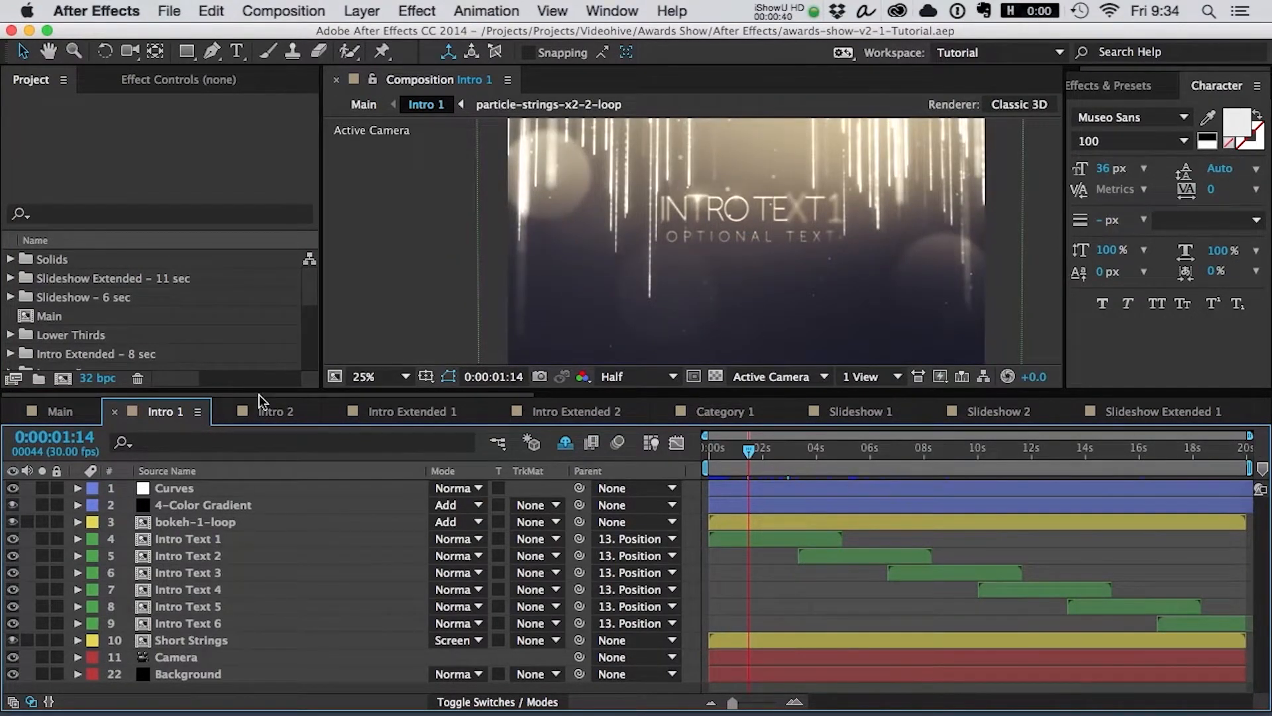
click(177, 486)
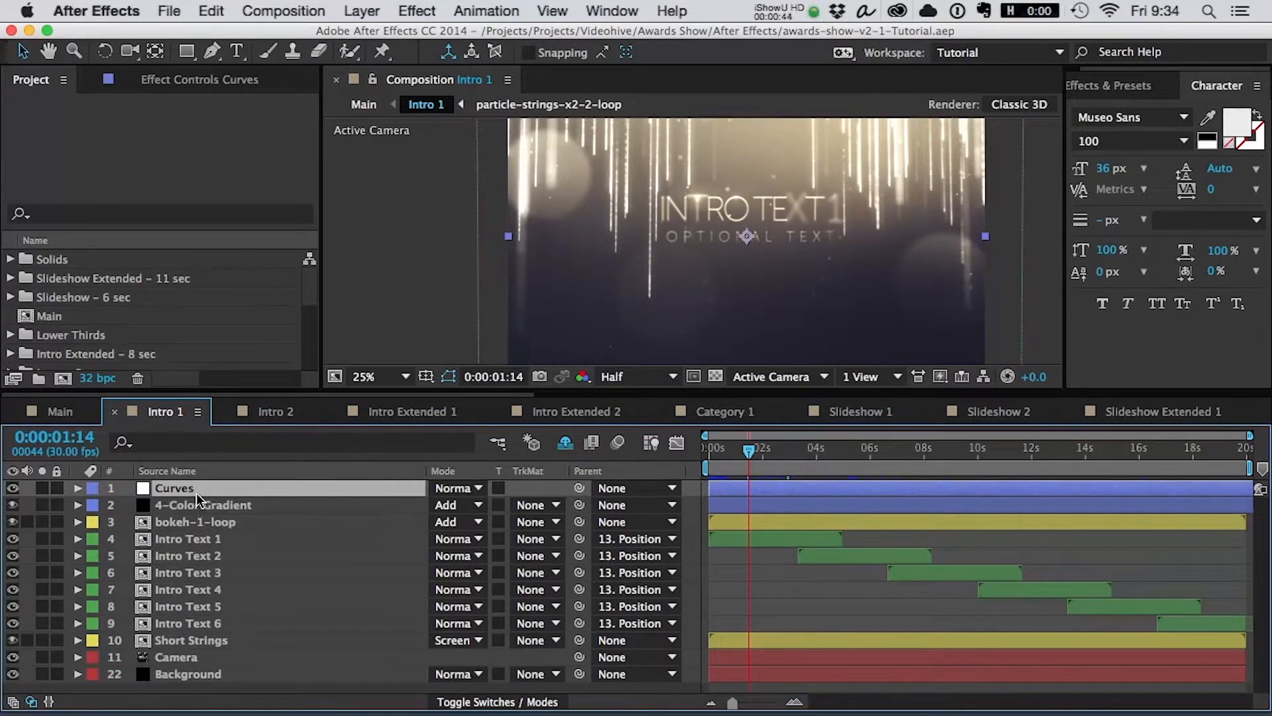
click(184, 502)
click(184, 494)
click(177, 80)
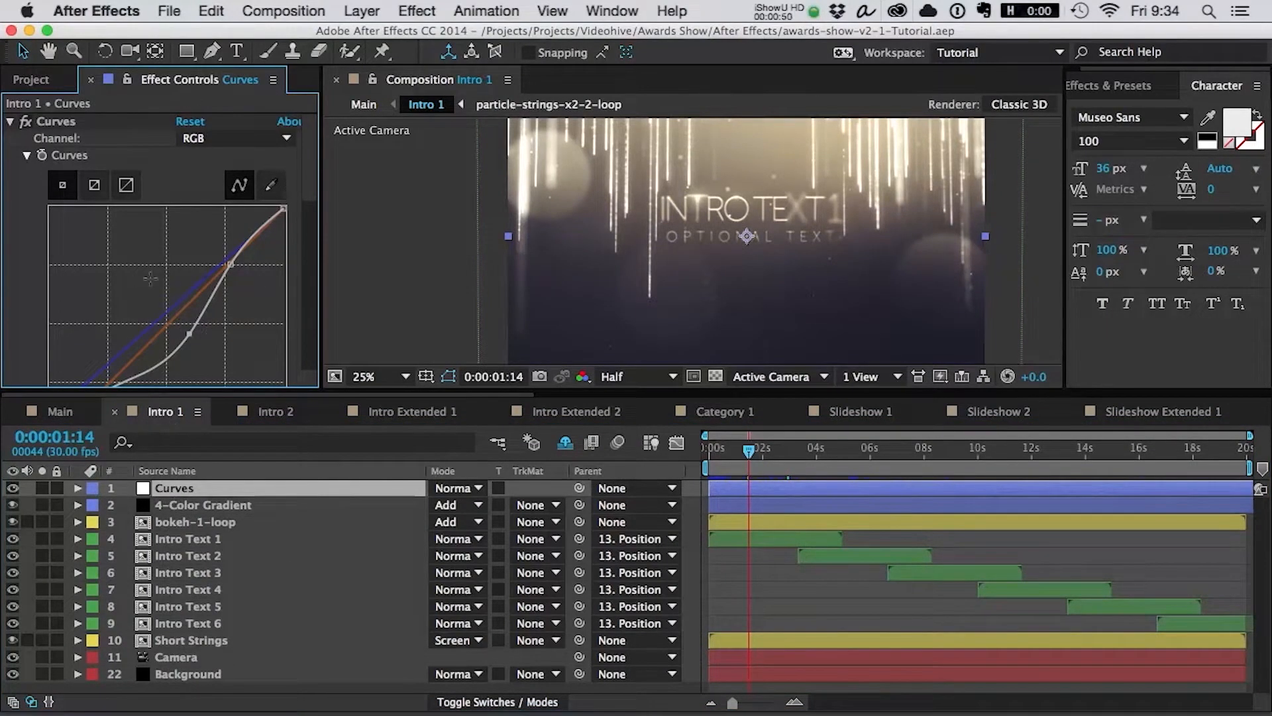
- Compare the Curves Controller layer in Main with the Curves layer in Intro 1, and inspect Intro 1's 4-Color Gradient effect
click(66, 411)
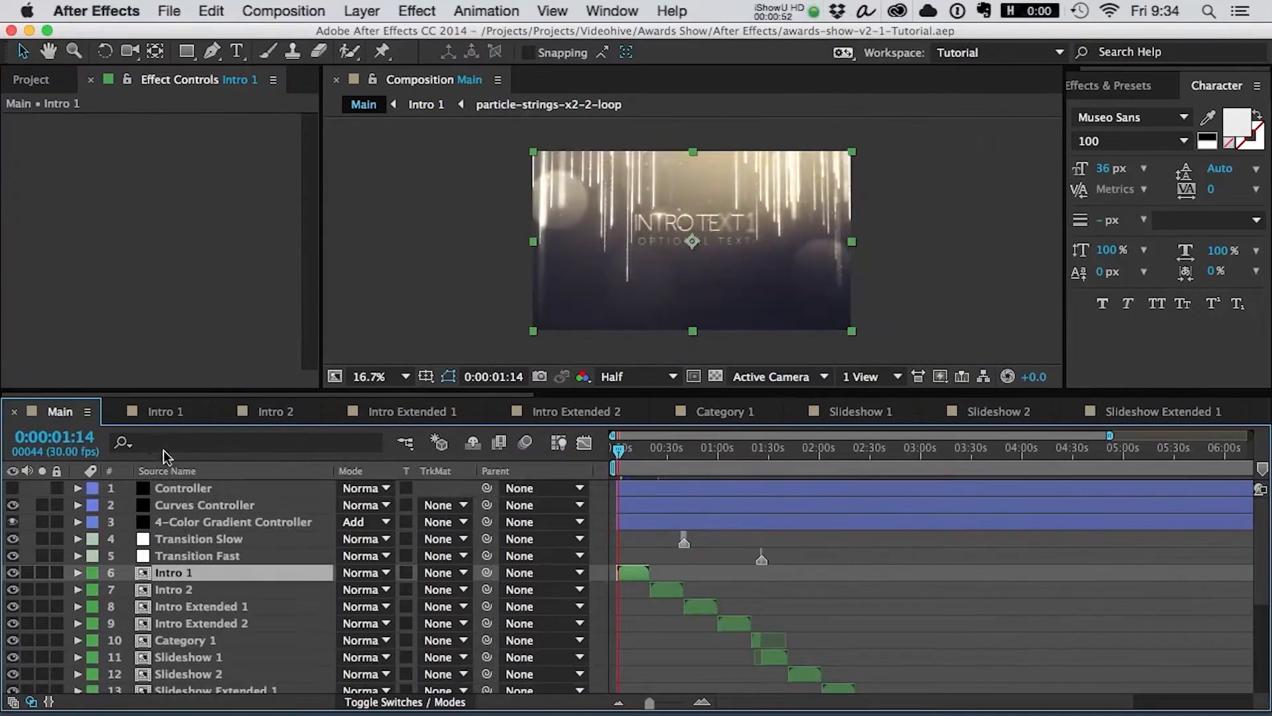
click(176, 489)
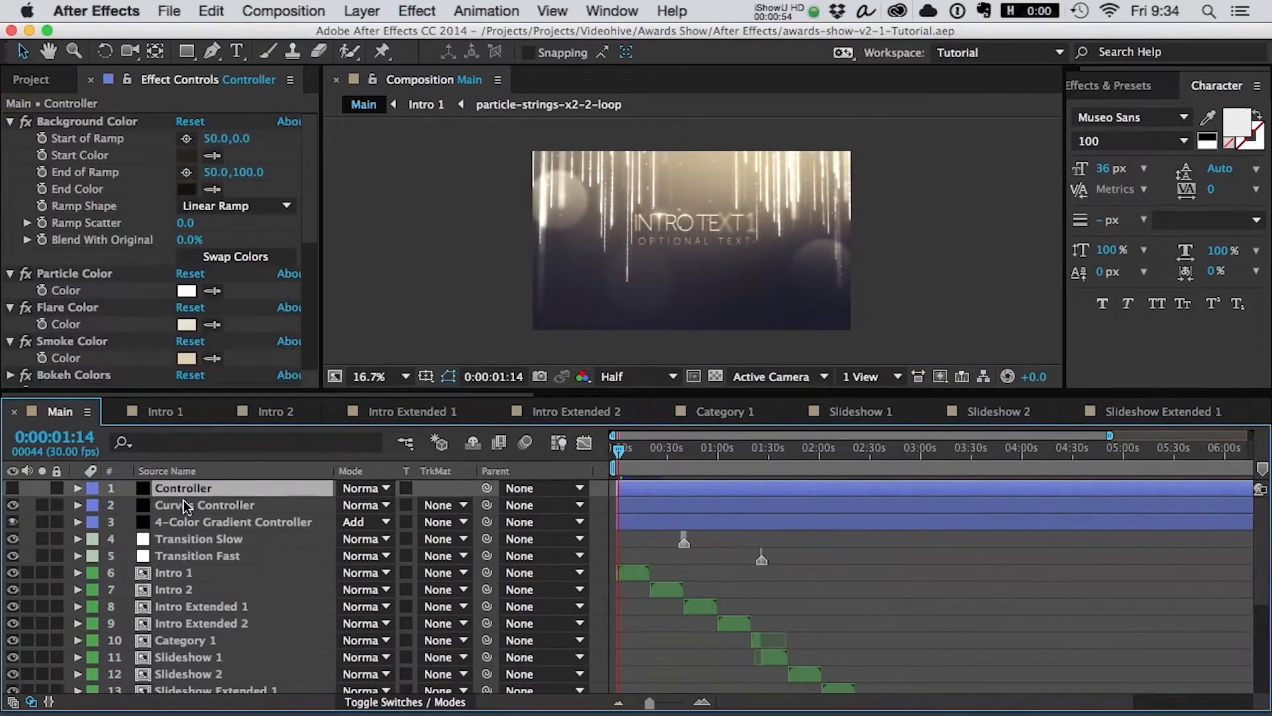
click(185, 502)
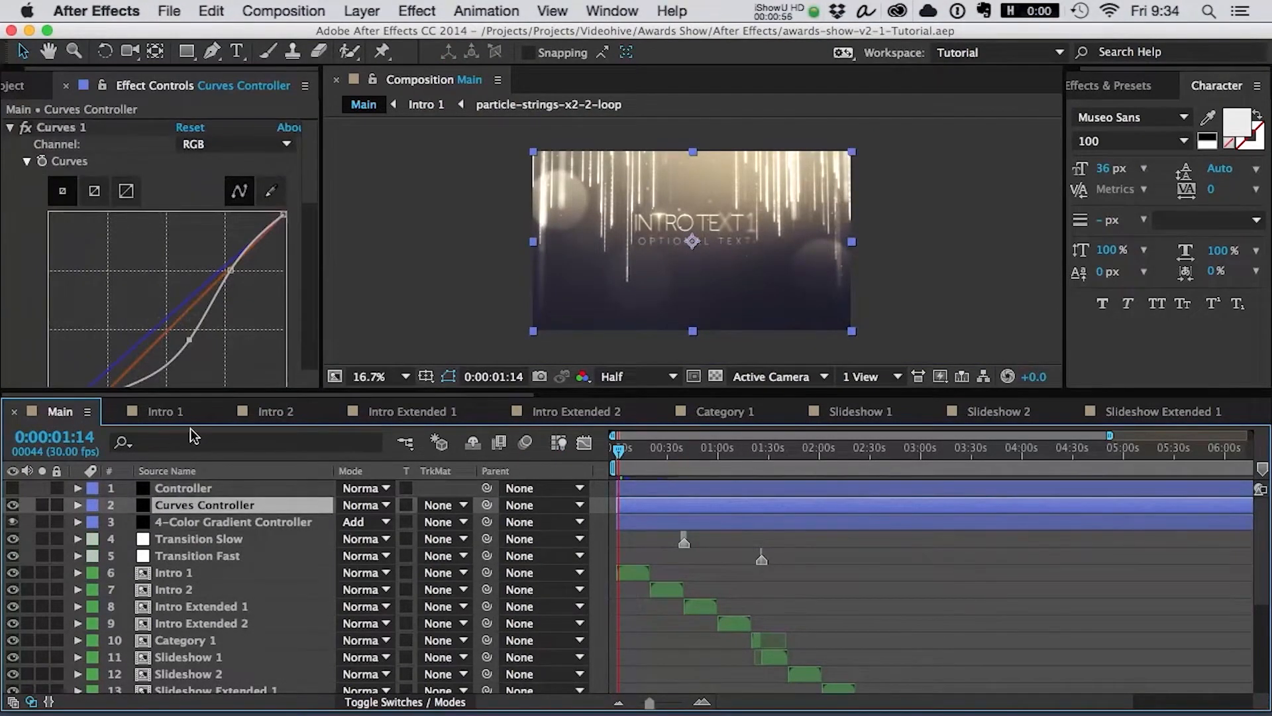
click(168, 412)
click(63, 412)
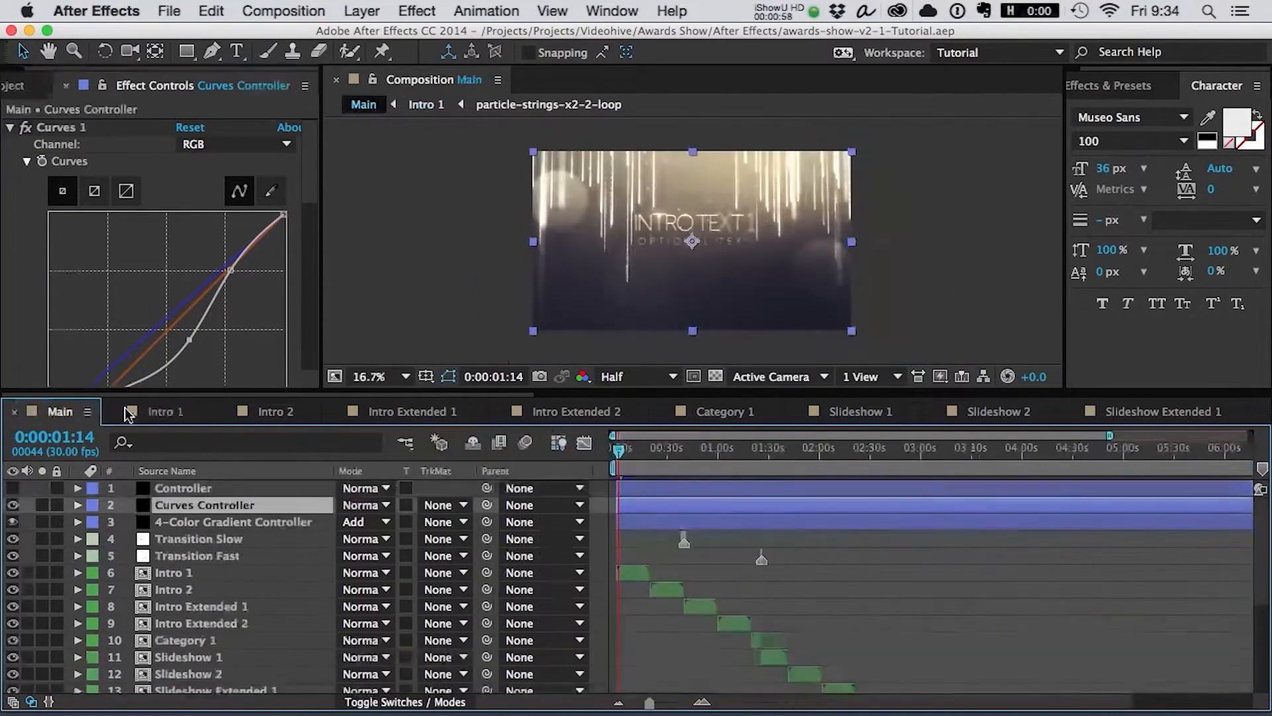
click(169, 412)
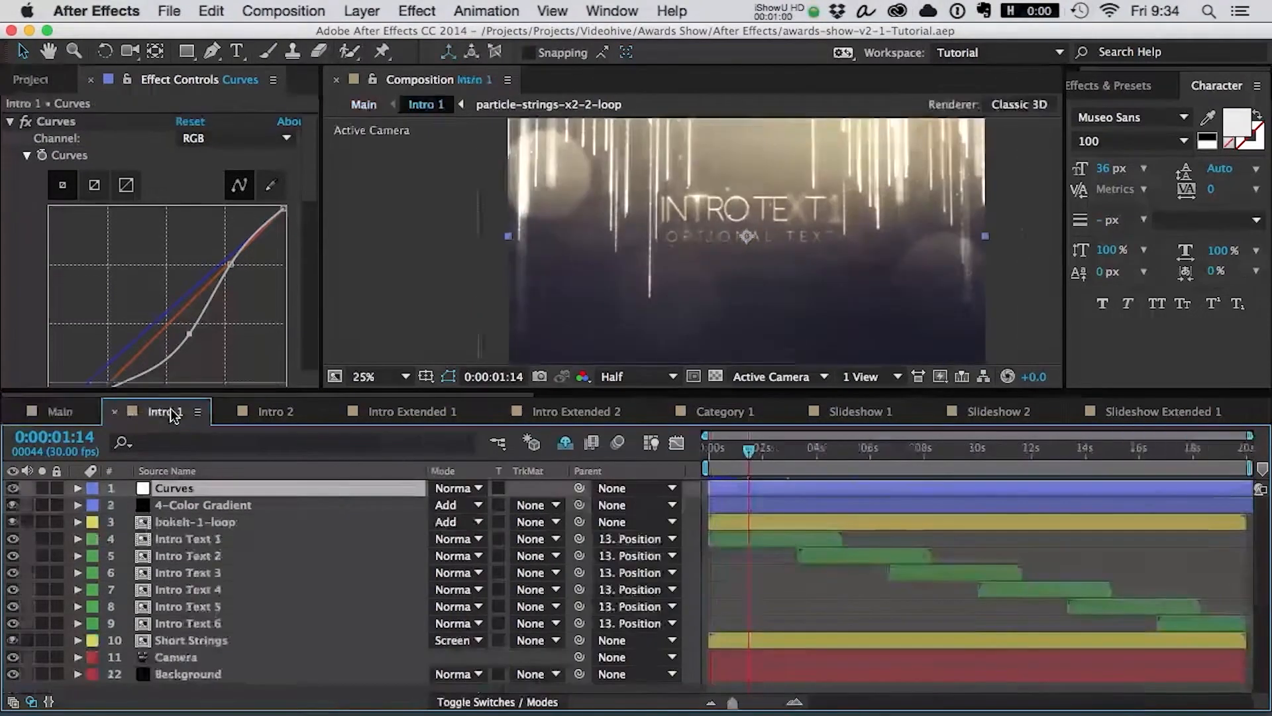
click(194, 502)
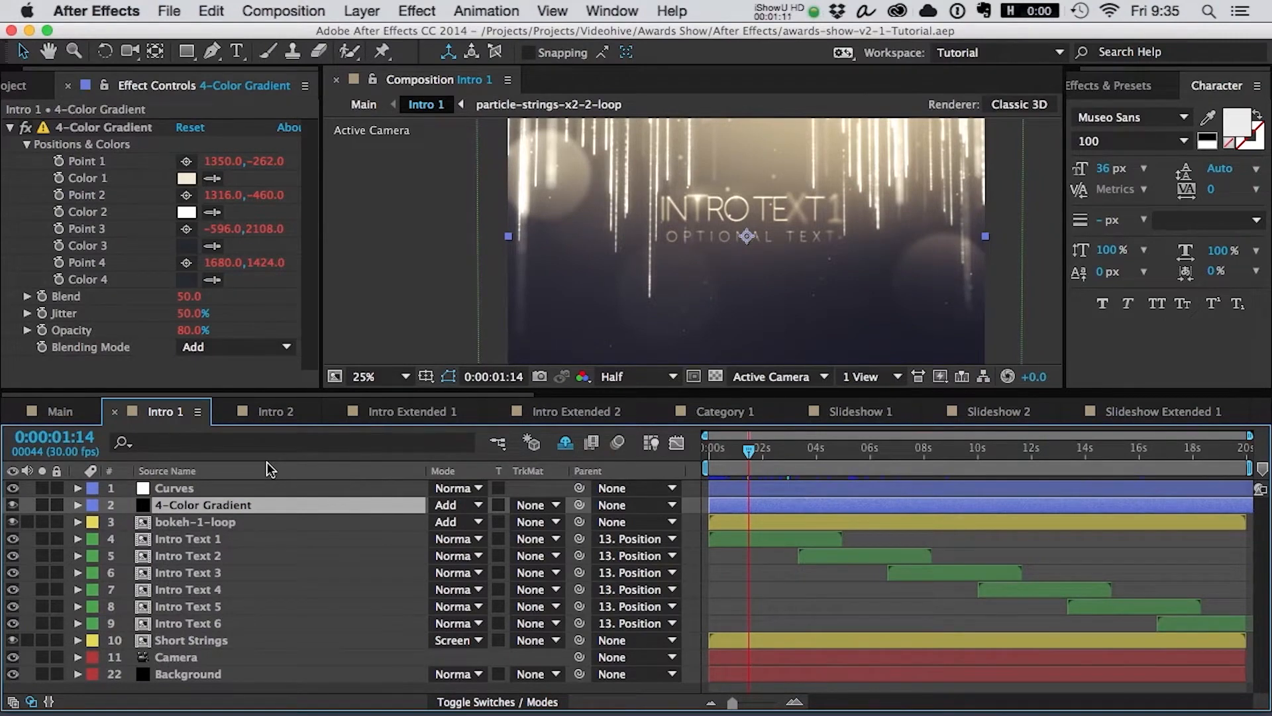
- Turn off the CC Within Comps checkbox on the Controller layer in Main
click(61, 410)
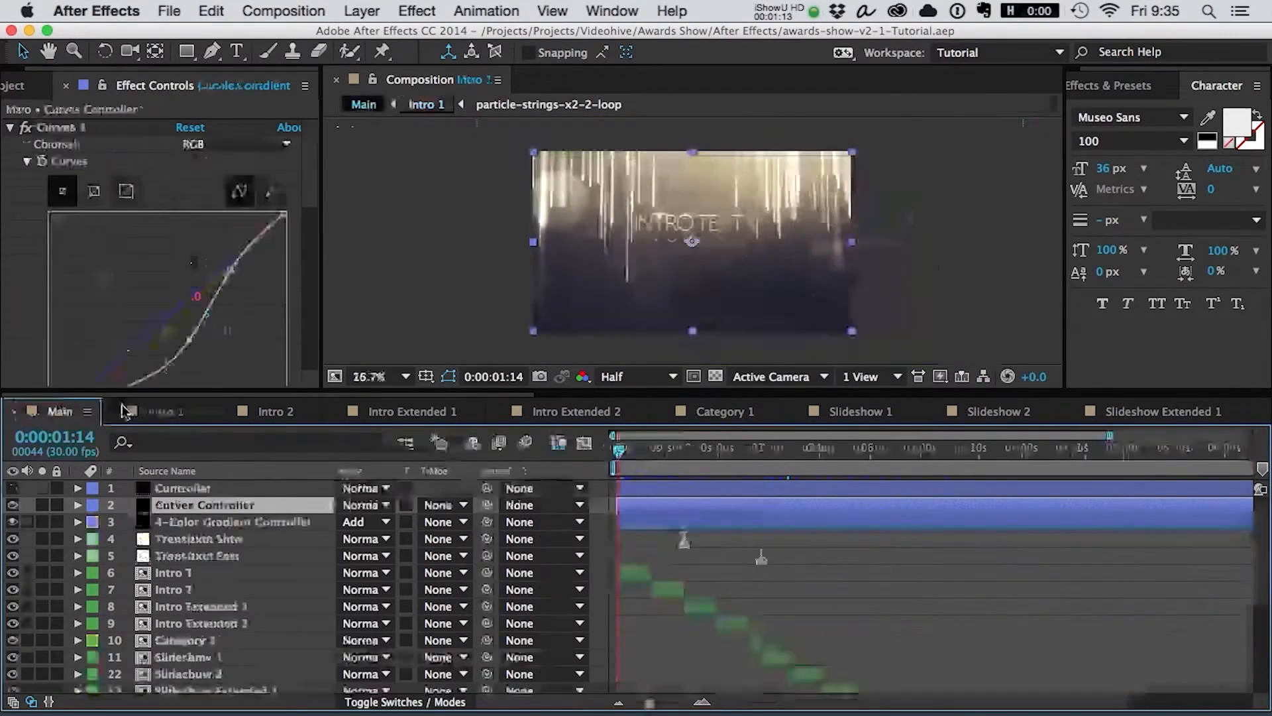
click(170, 488)
drag(306, 159, 304, 314)
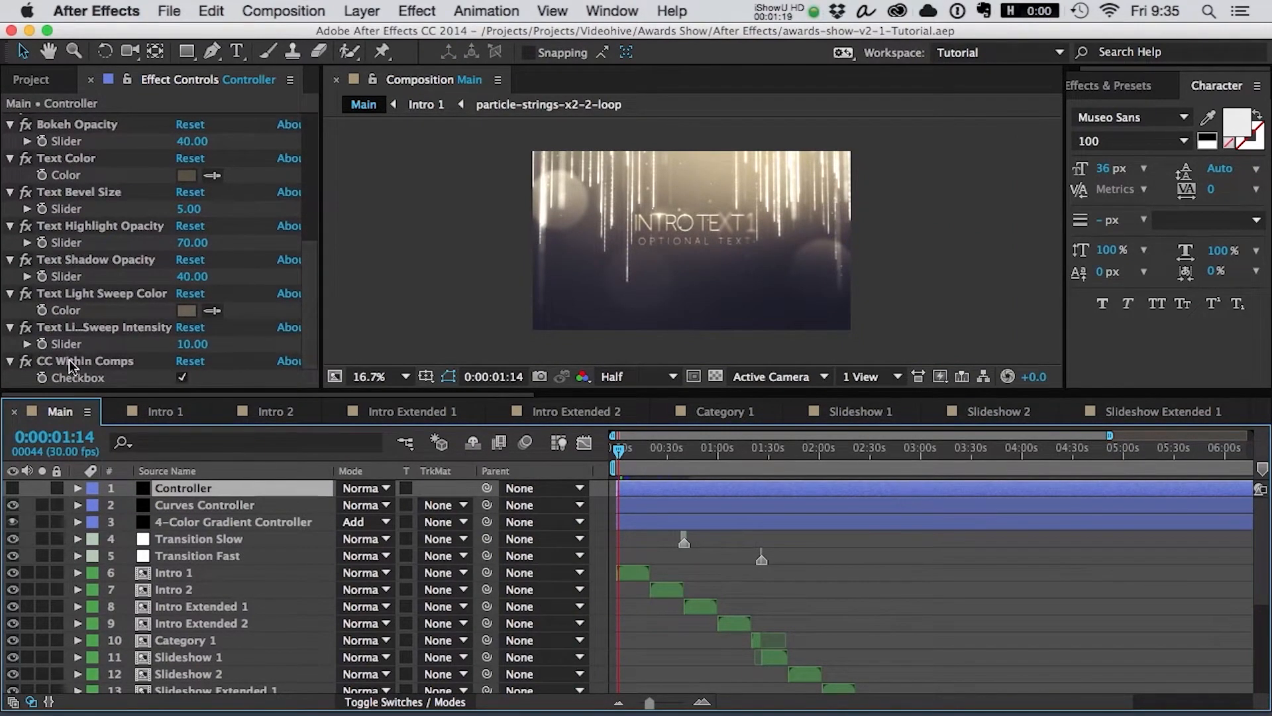
click(175, 375)
click(181, 378)
click(183, 379)
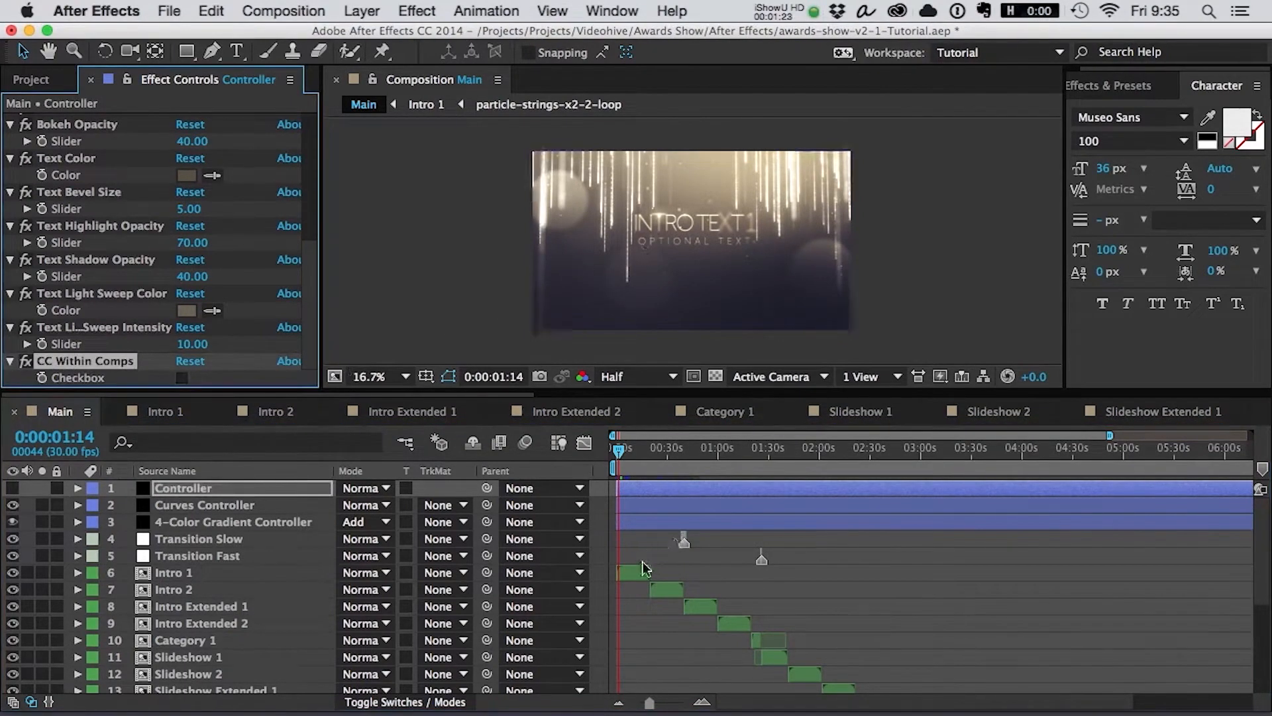
- Open Intro 1 from Main and examine its preview without color correction at 12.5% and 25% magnification
double_click(640, 571)
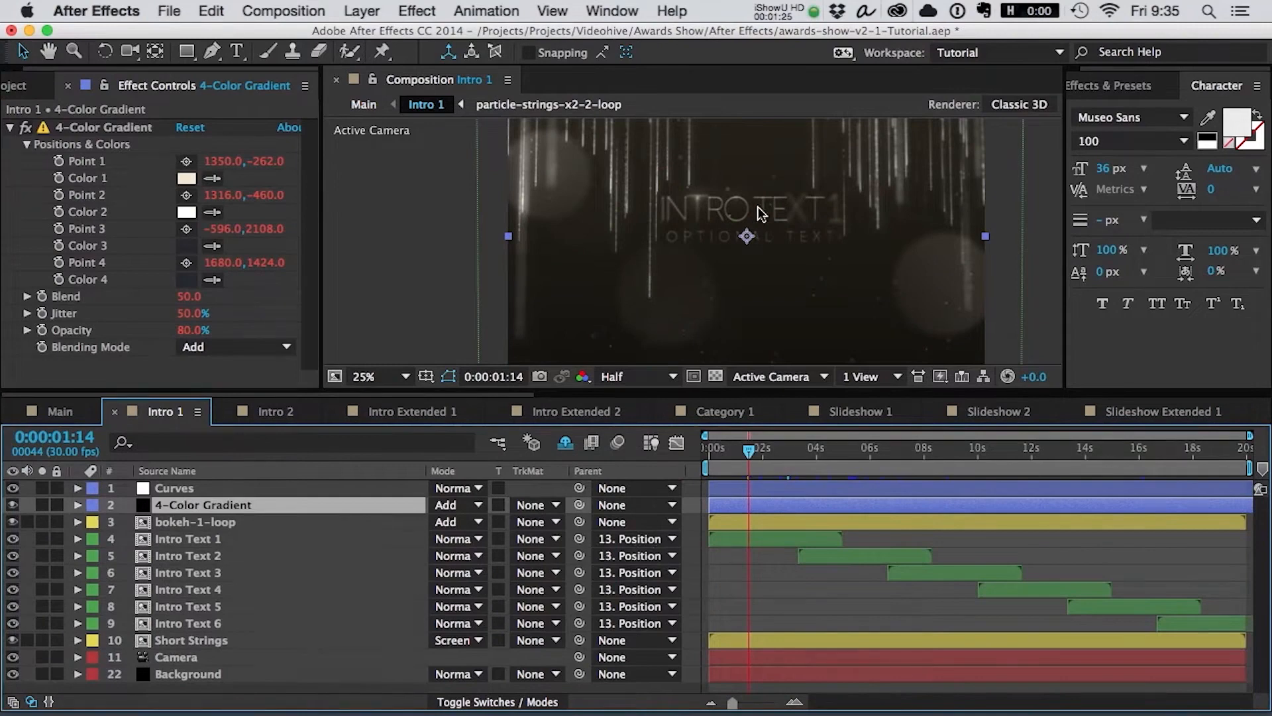
key(comma)
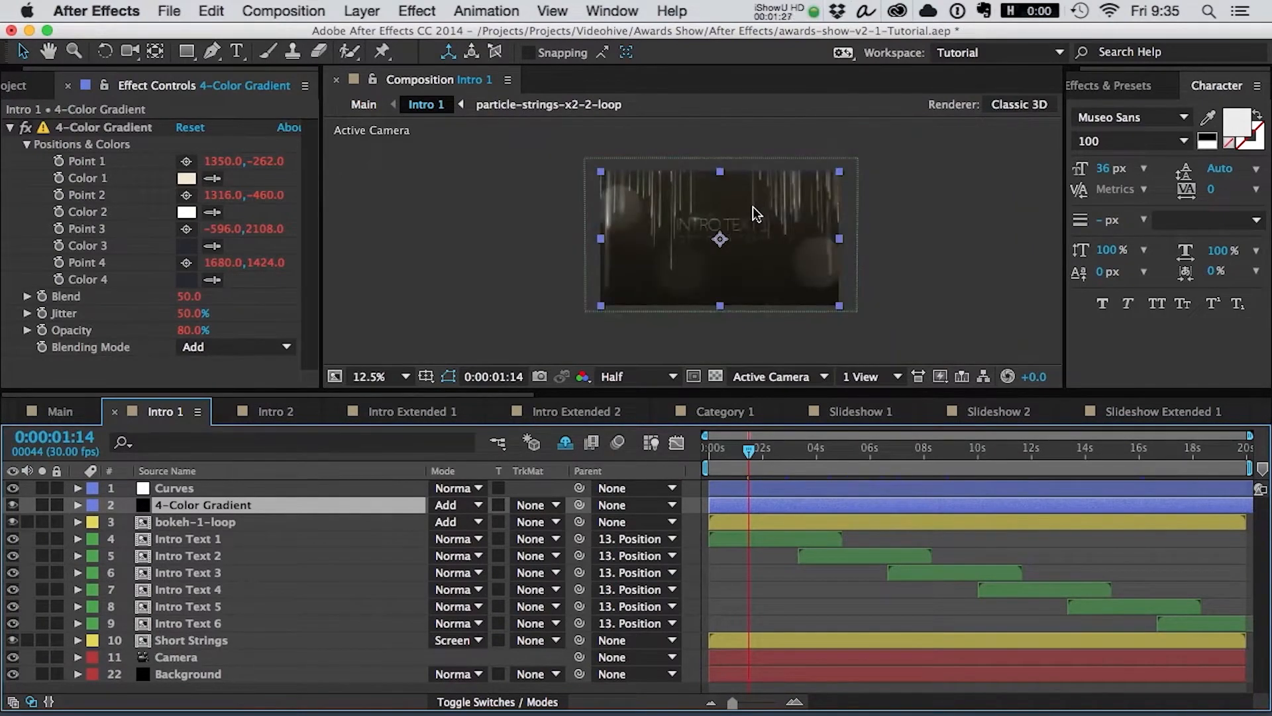
key(period)
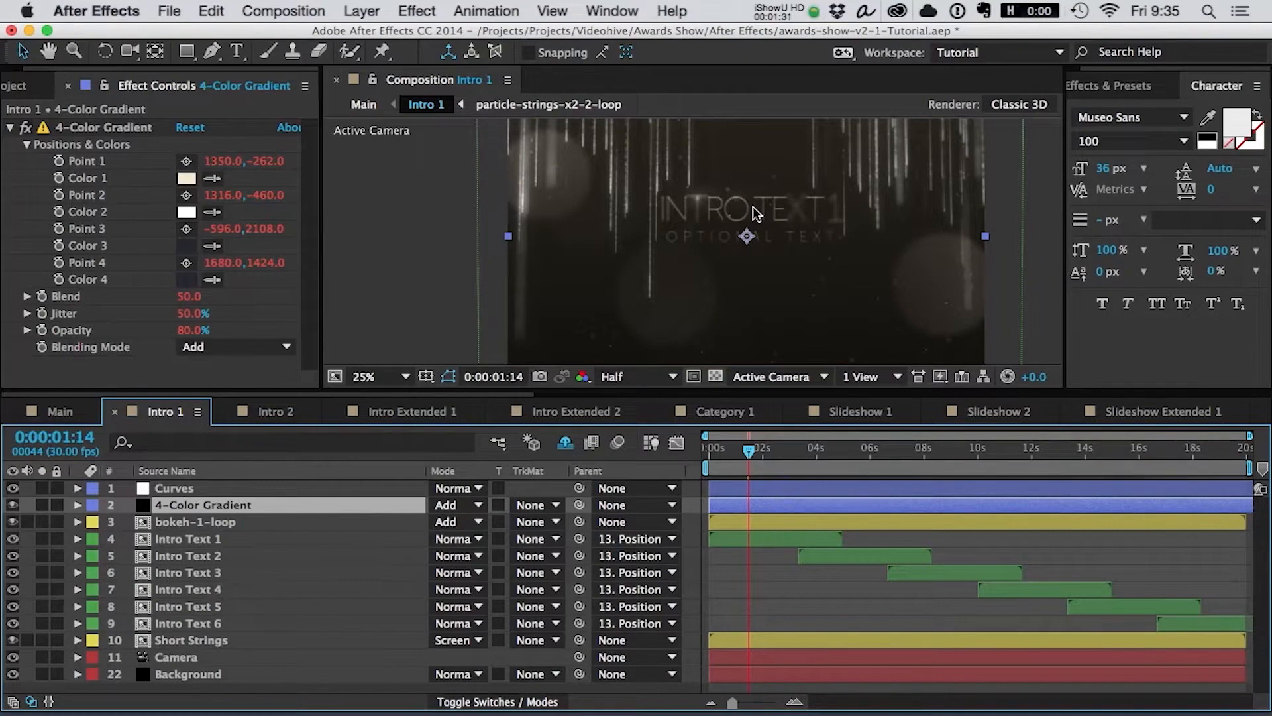
- In Main, examine the end of Intro 1 before Intro 2 by moving the current time to 0:00:18:07
click(56, 415)
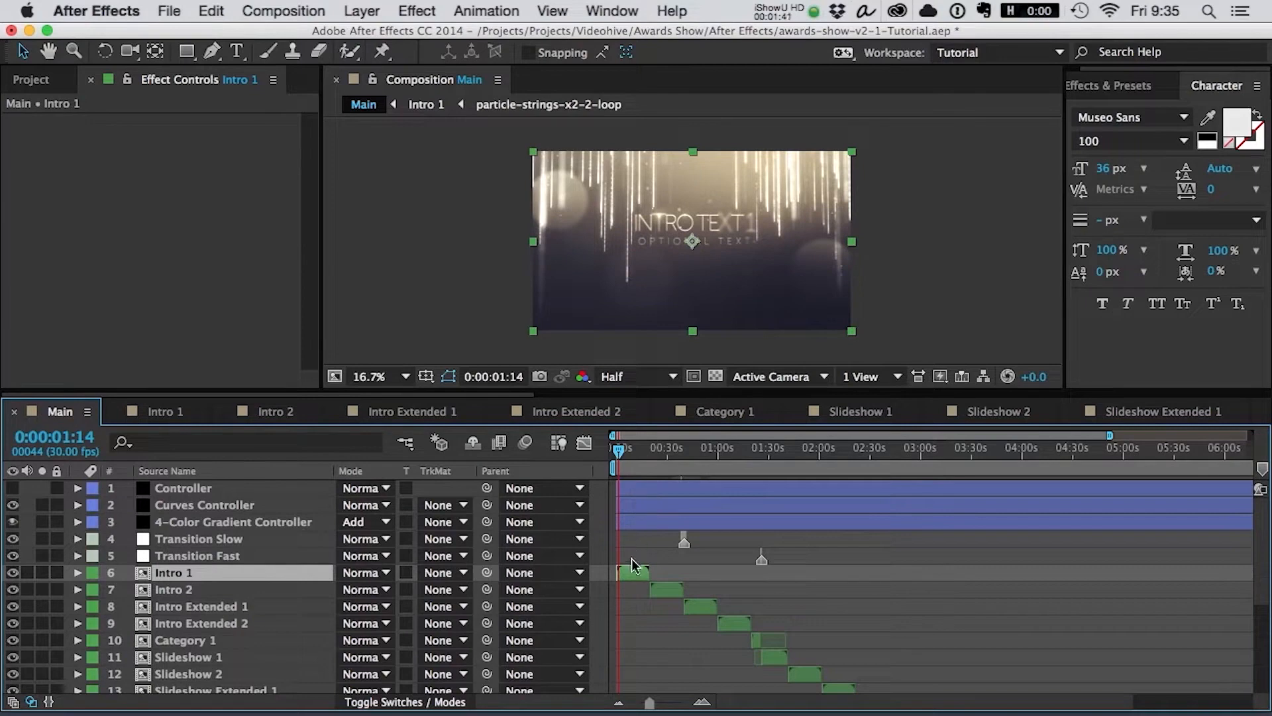
click(660, 593)
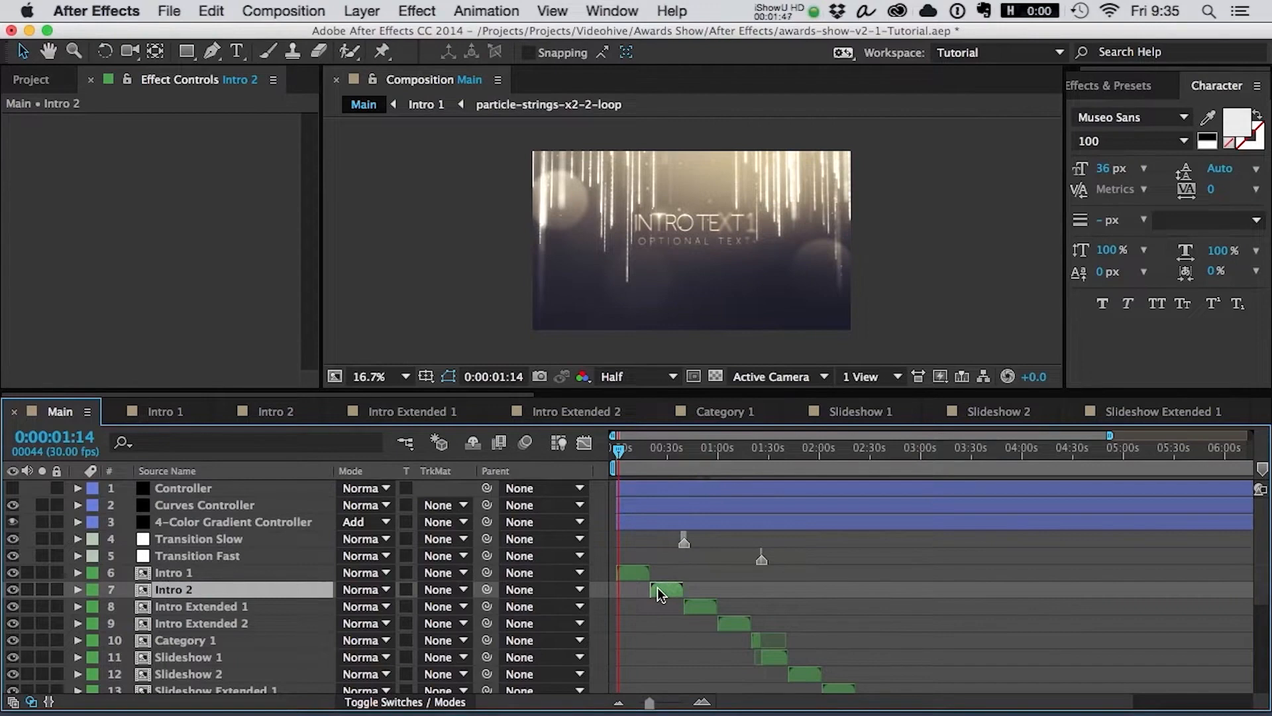
drag(642, 449, 649, 452)
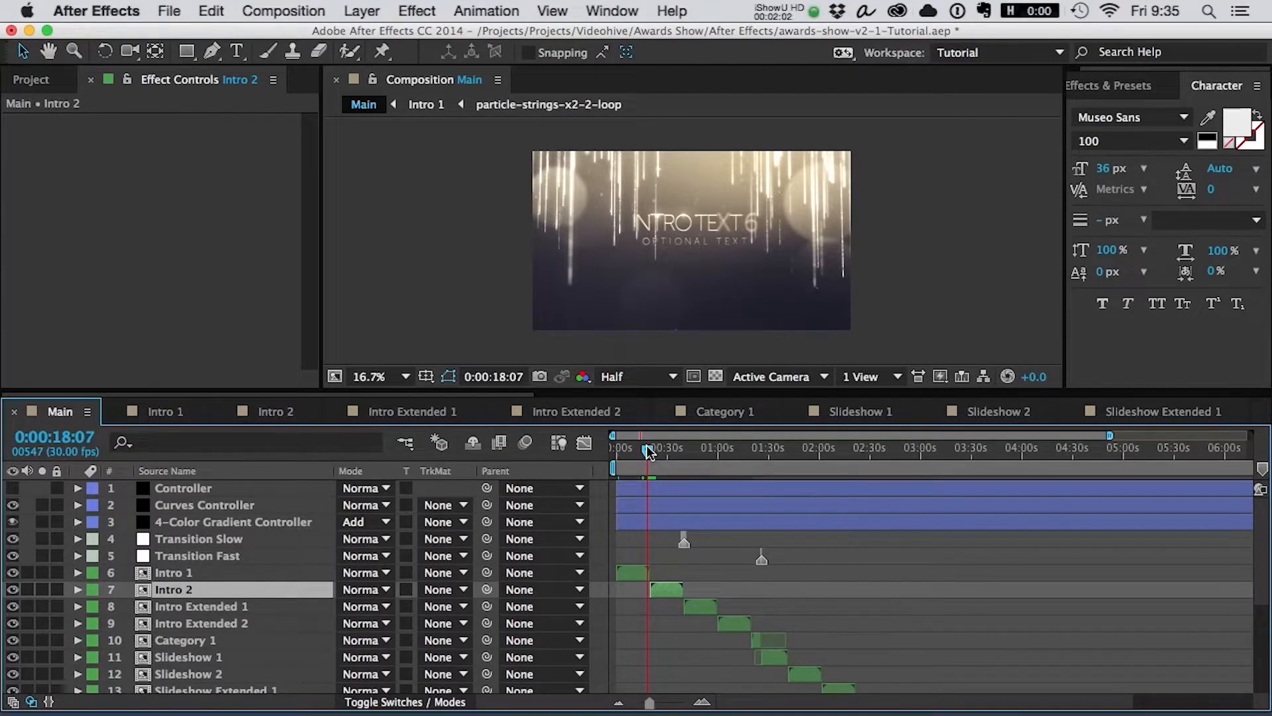
- Preview several moments of the Intro 1 composition, finishing with the current time at 0:00:01:22
click(178, 411)
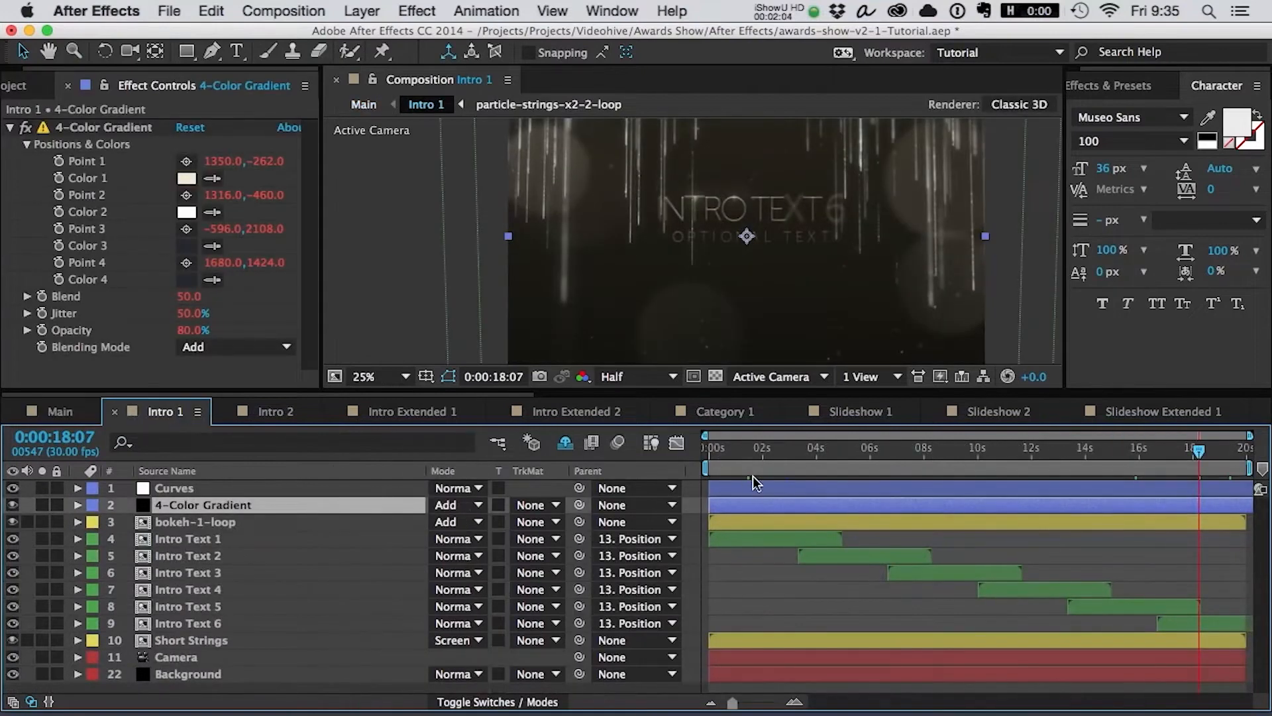
click(844, 452)
click(881, 452)
click(824, 452)
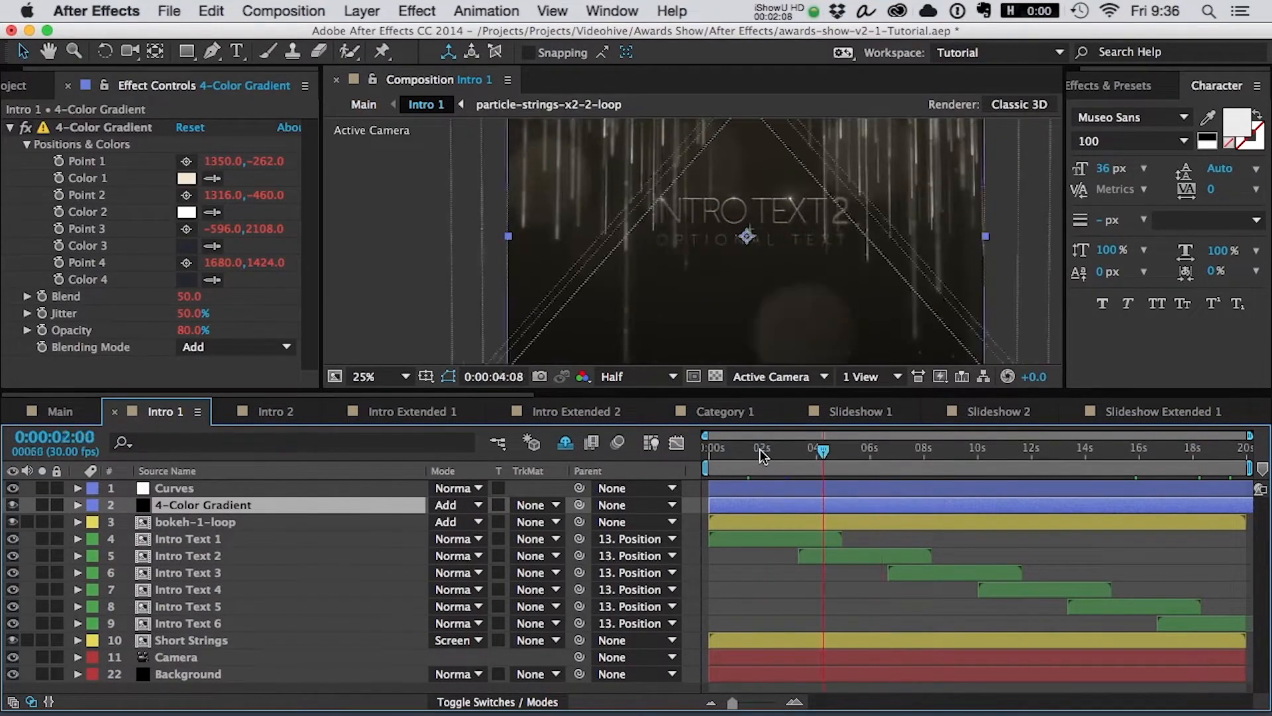
click(760, 454)
click(757, 454)
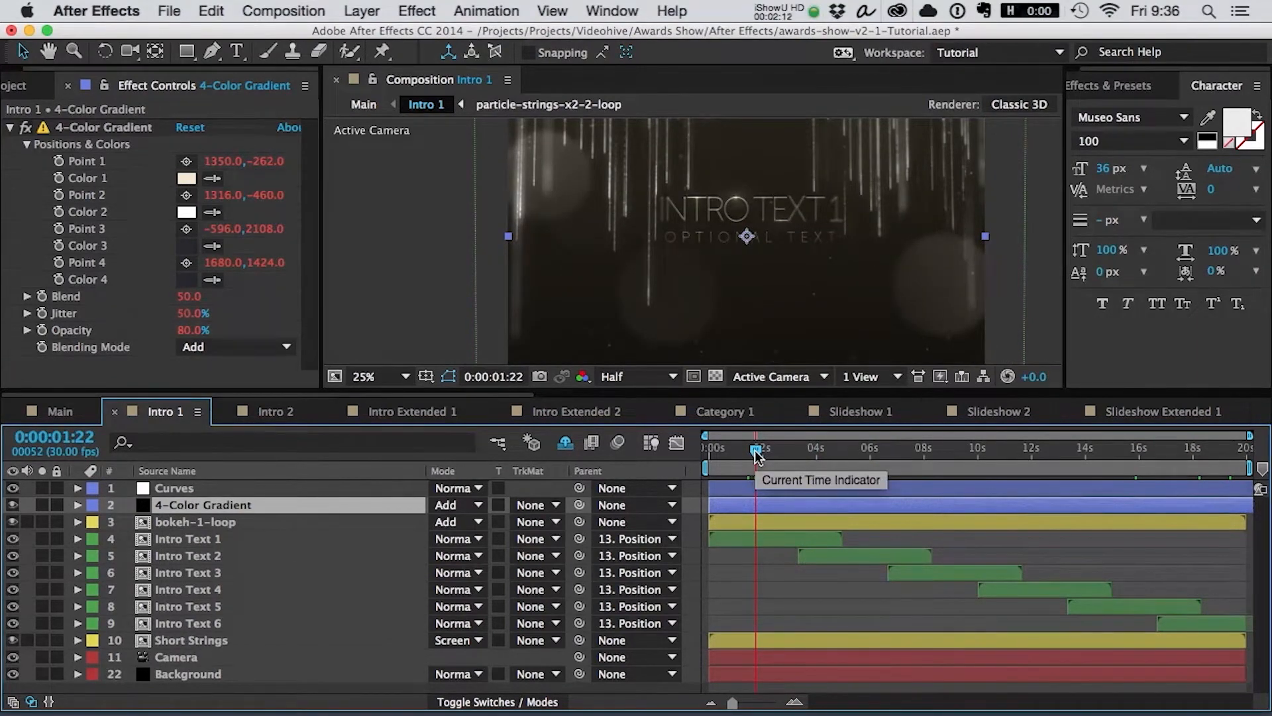
- Turn the CC Within Comps checkbox of Main's Controller layer back on and view the Intro 1 composition again
click(48, 407)
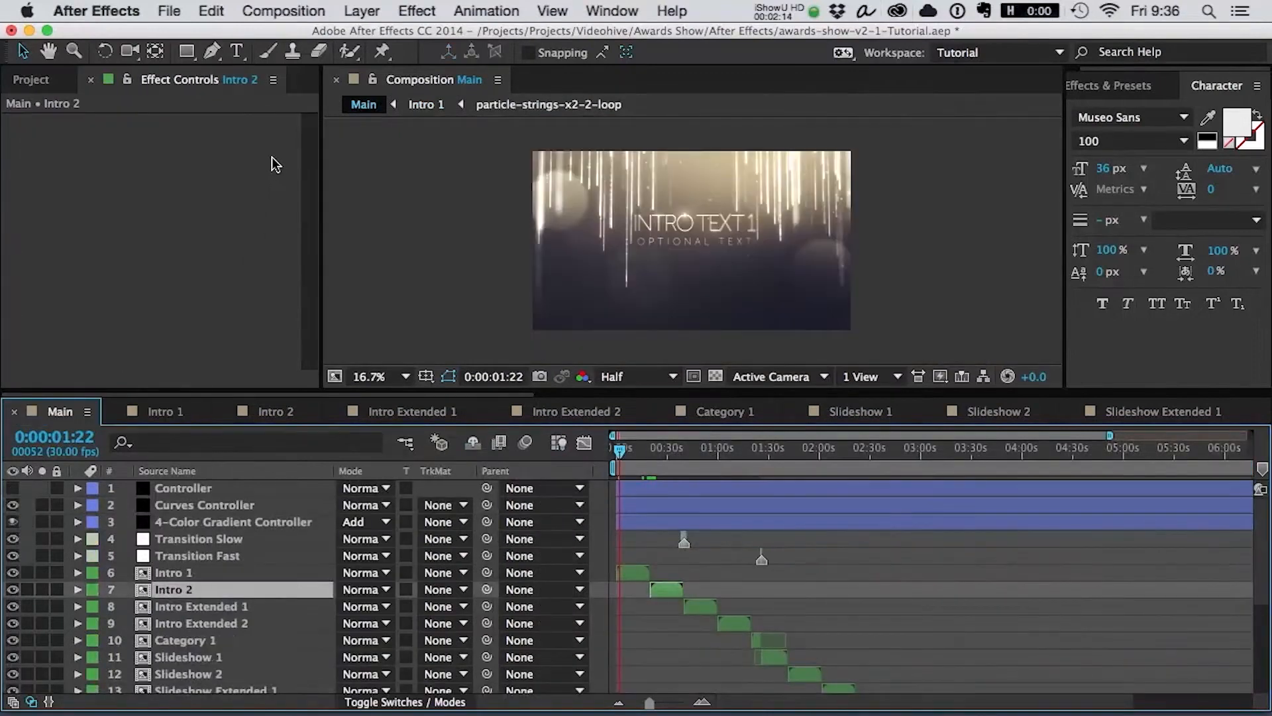
click(60, 82)
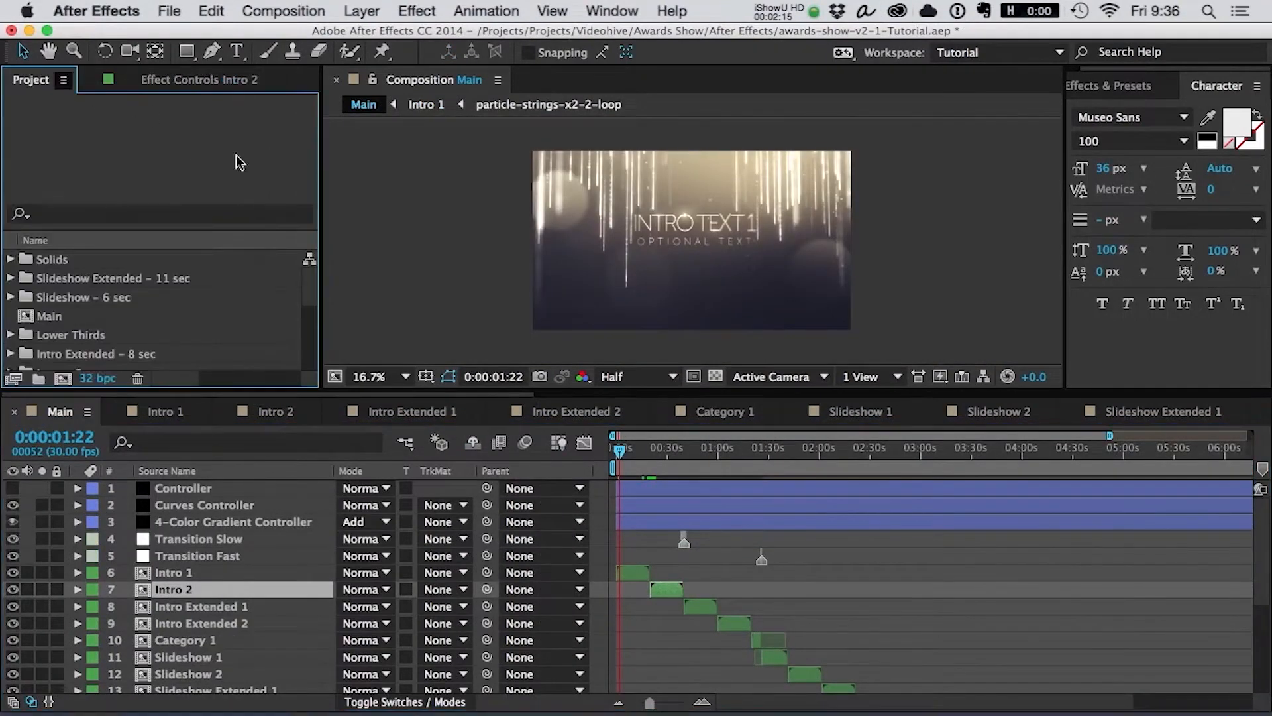
click(156, 488)
click(170, 80)
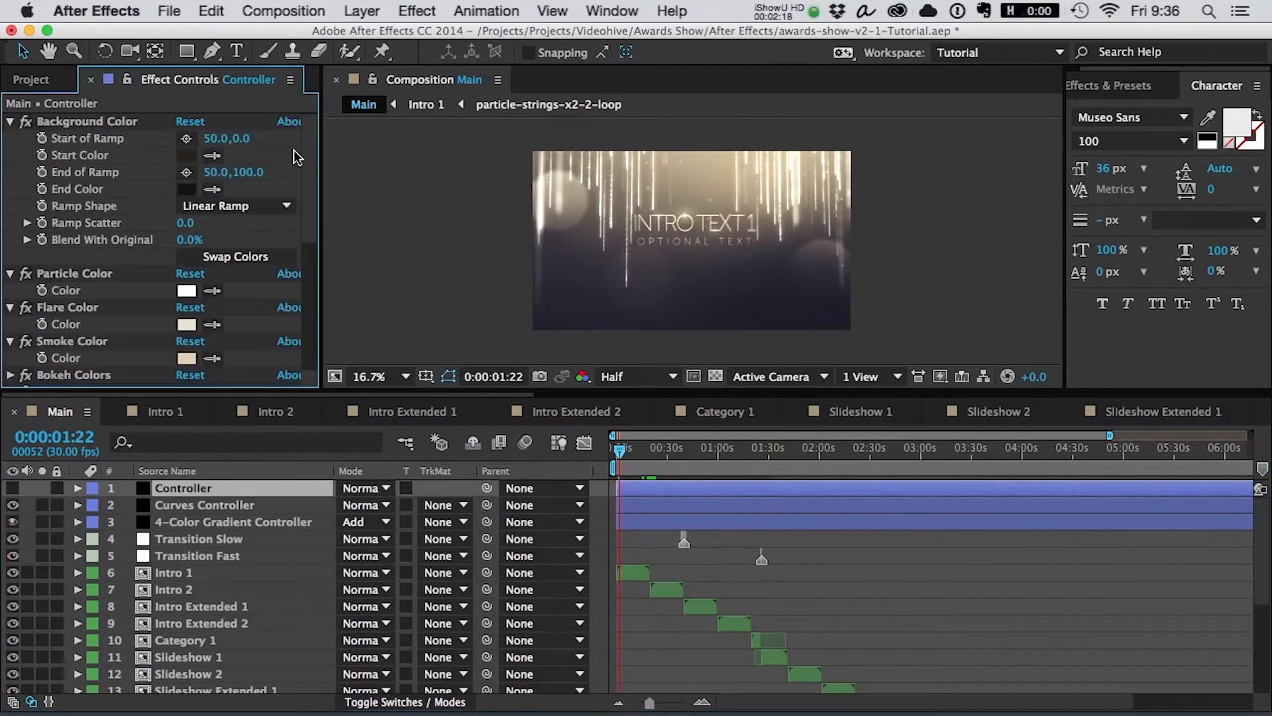
drag(316, 153, 313, 343)
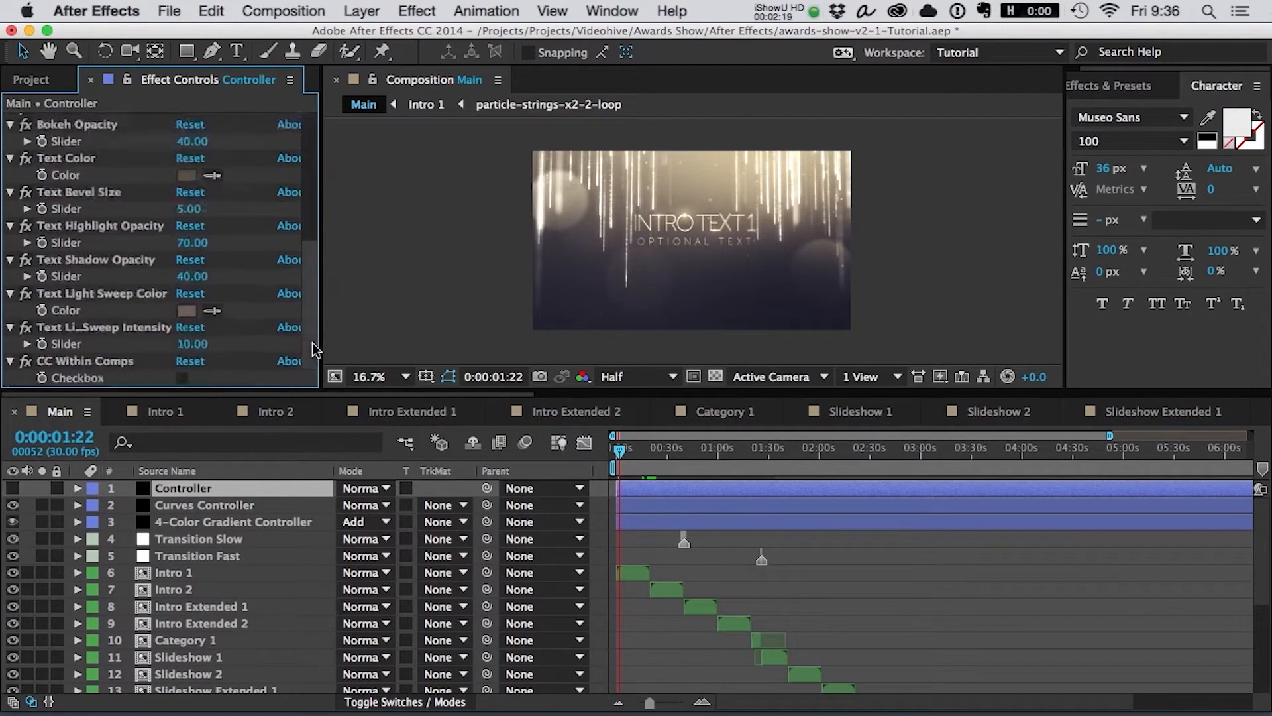
click(178, 382)
click(166, 412)
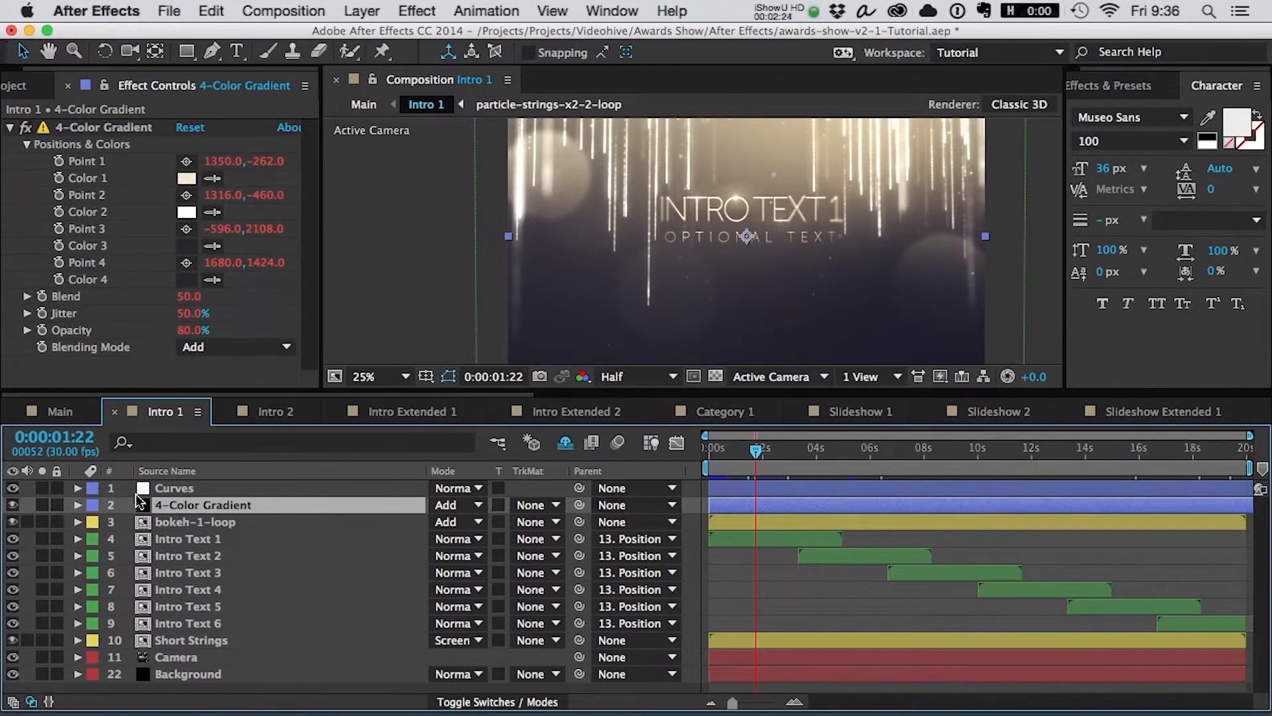
- Select bokeh-1-loop in Intro 1, open the Intro Text 1 composition and scrub its text animation to 0:00:04:10
click(200, 523)
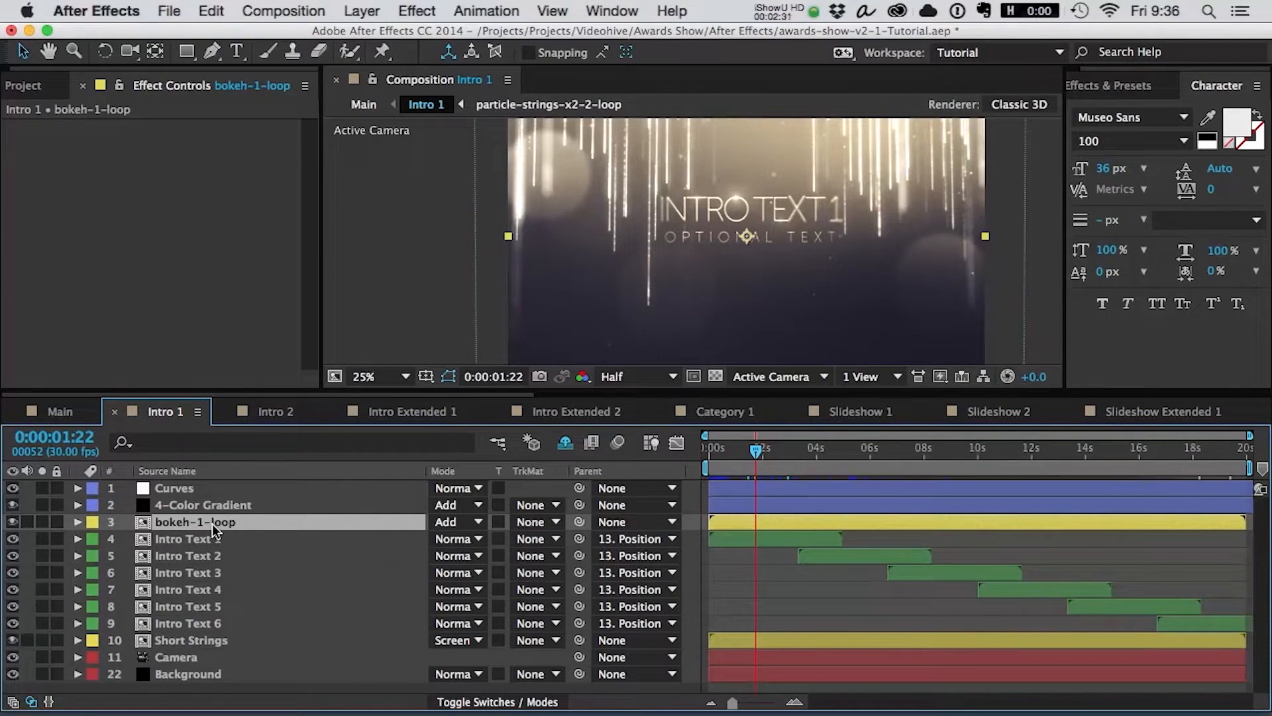
click(211, 539)
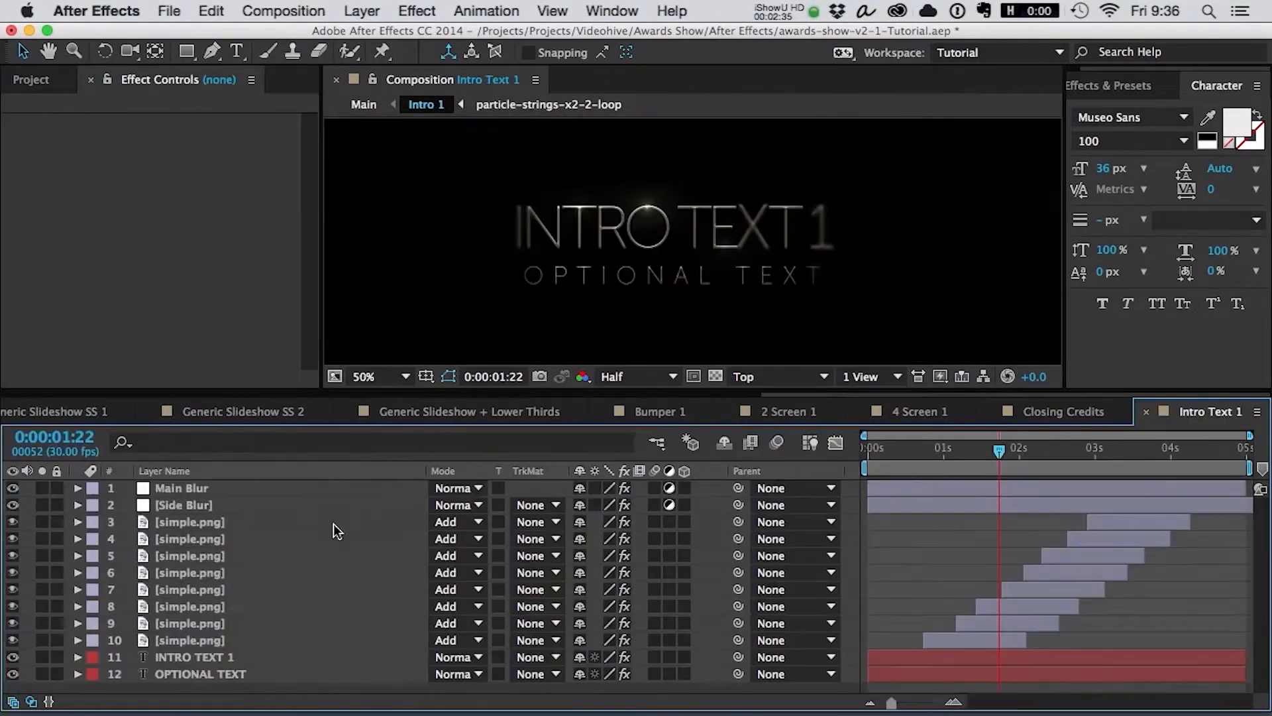
double_click(199, 540)
drag(999, 450, 1195, 468)
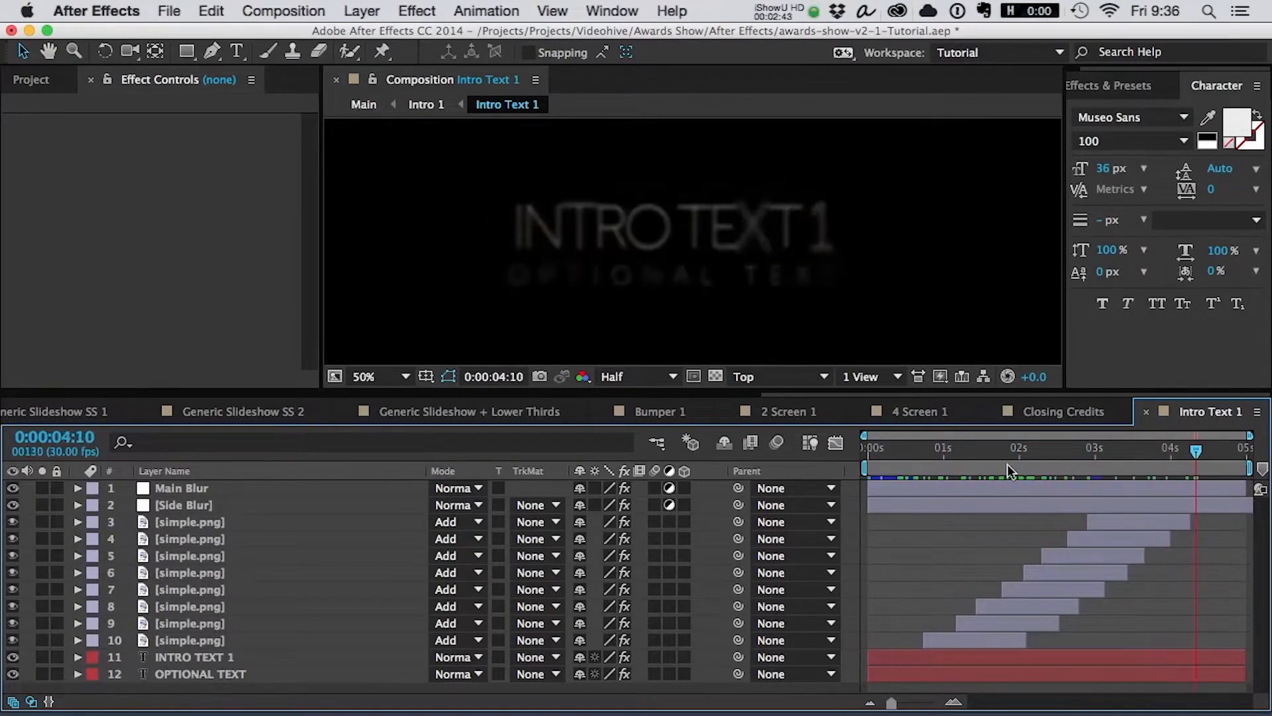
- At 0:00:02:25 in Intro Text 1, replace the main title text with YOUR TEXT
click(1084, 456)
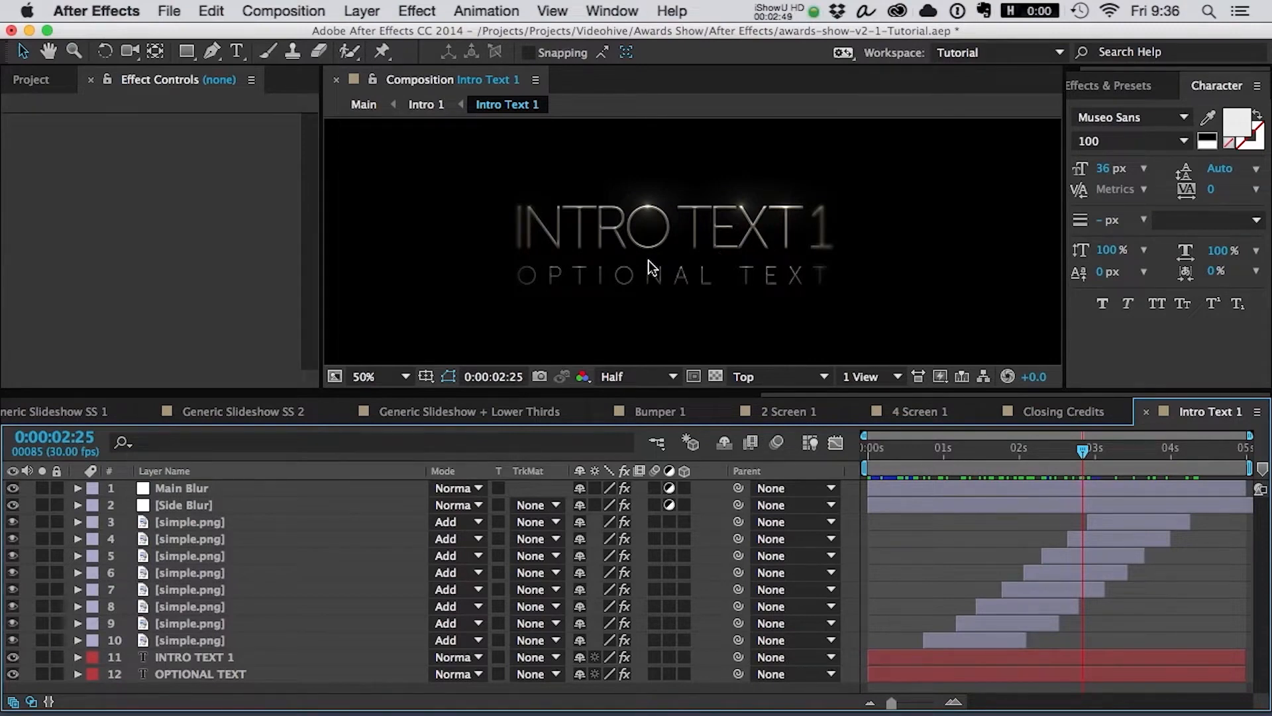
key(super+t)
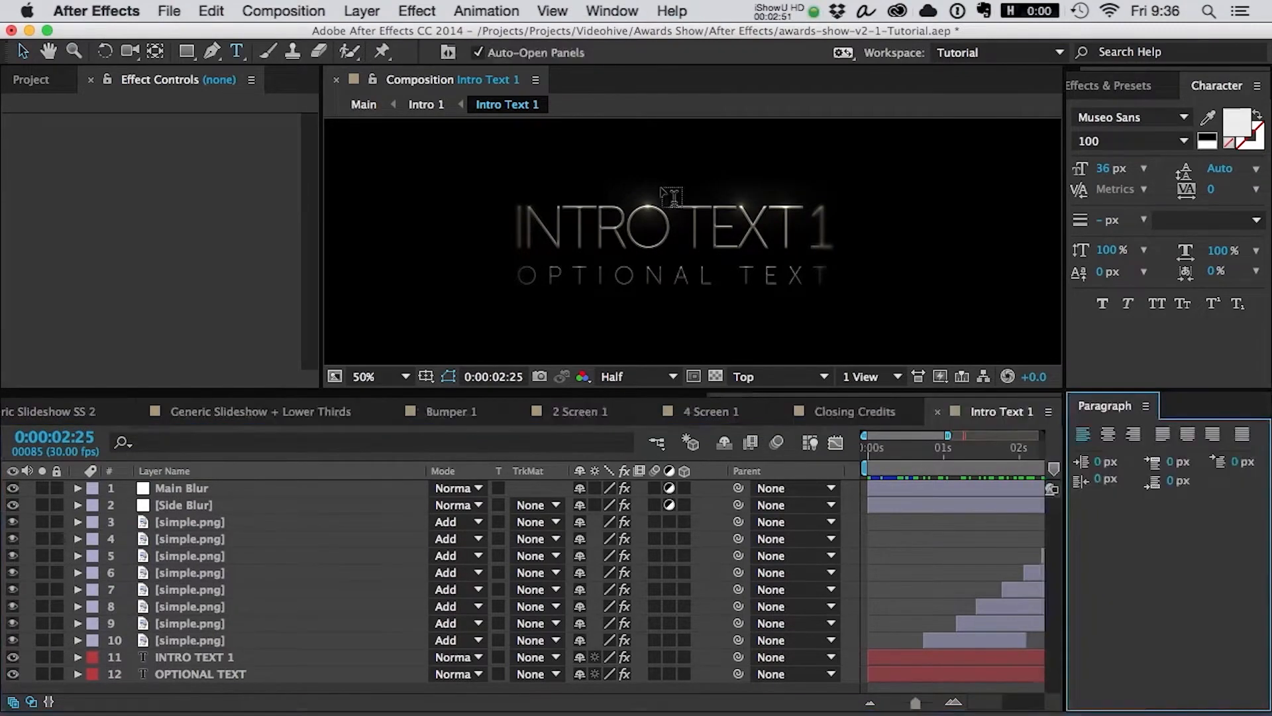
triple_click(651, 222)
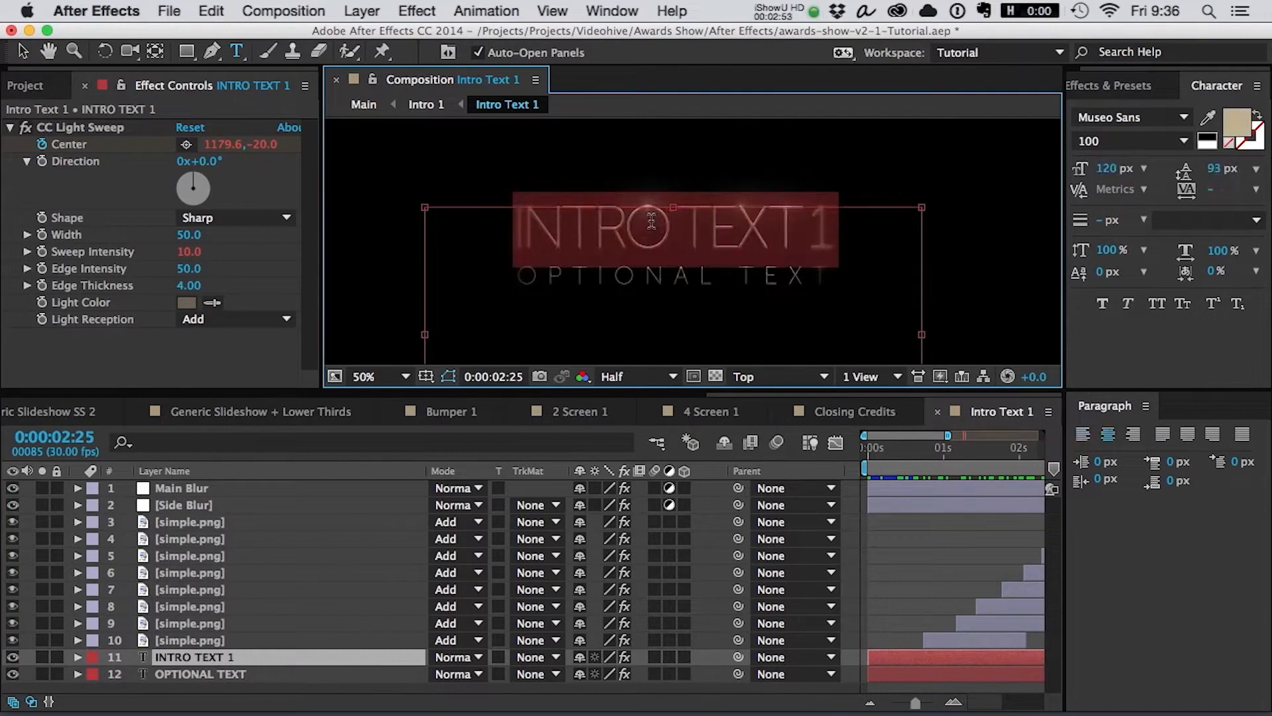
text(Your)
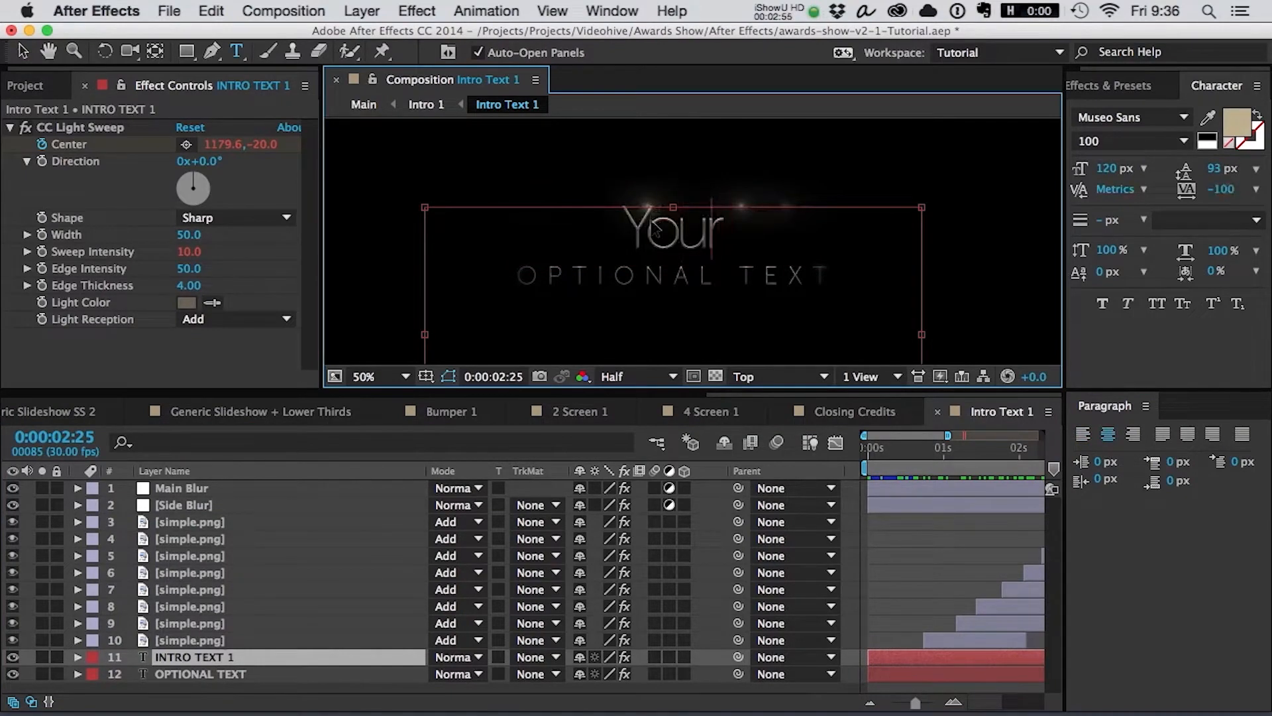
key(BackSpace)
key(BackSpace)
key(BackSpace)
text(OUR TEXT)
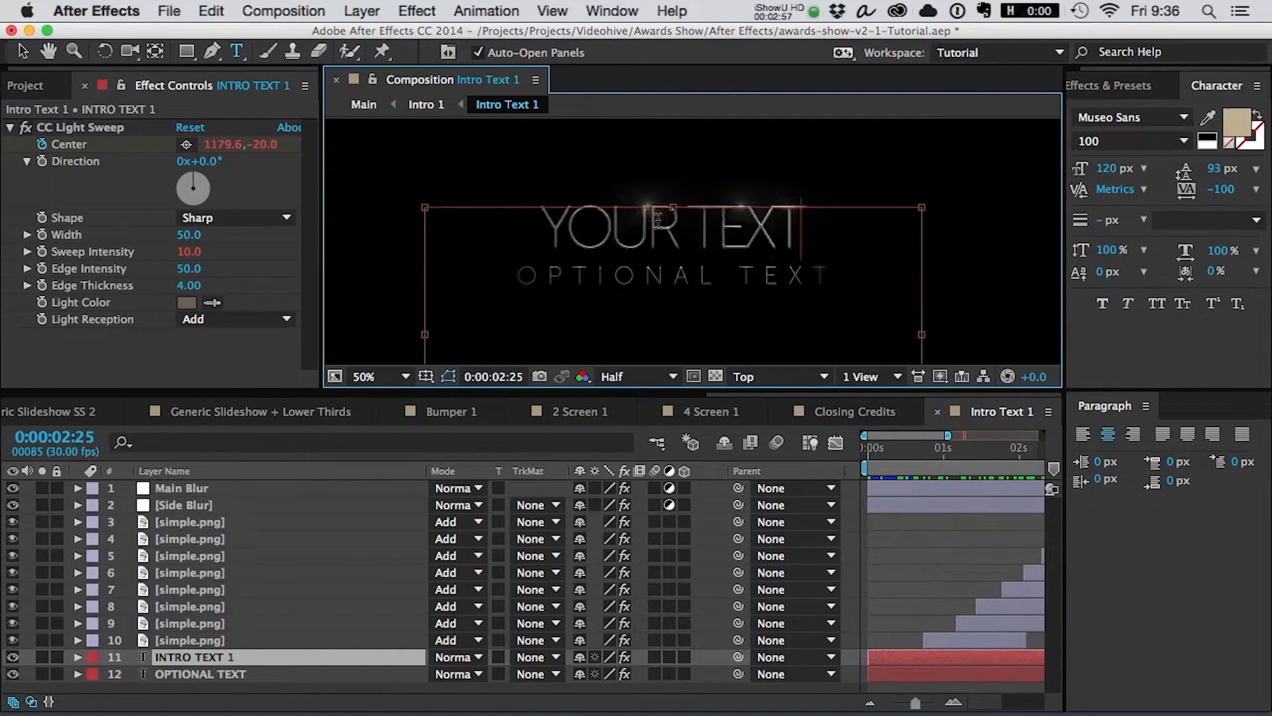
click(172, 647)
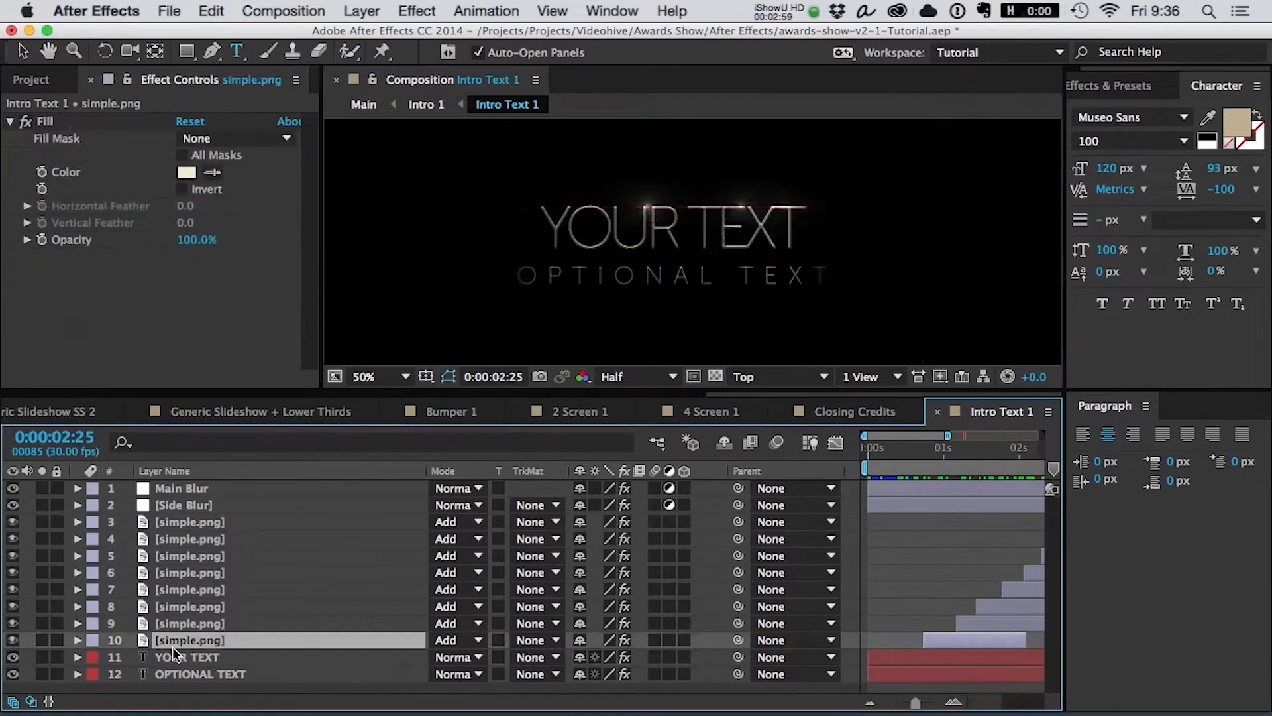
key(Caps_Lock)
- Play the edited title animation from the start, show the whole timeline and scrub back to 0:00:00:29
click(869, 451)
key(space)
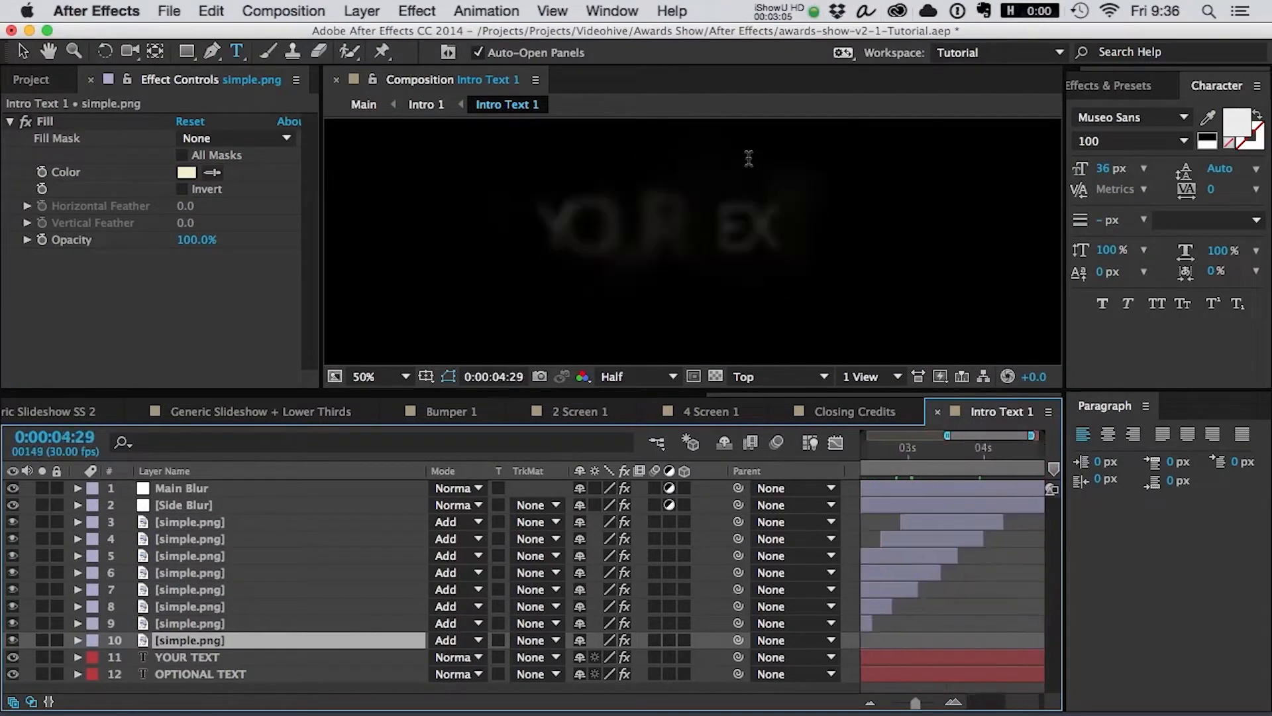
key(minus)
key(minus)
drag(983, 449, 900, 449)
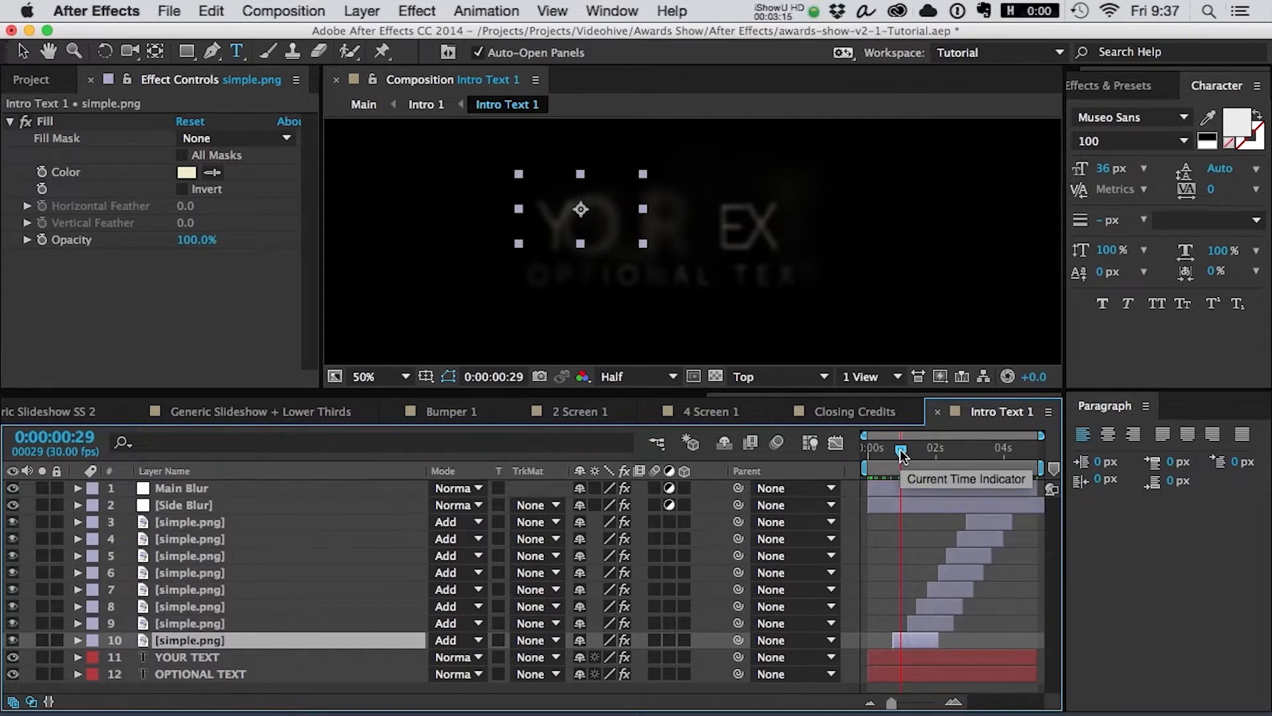
- At 0:00:02:16, nudge the simple.png light flares of layers 7 and 6 to align with the YOUR TEXT lettering
drag(901, 454, 955, 450)
click(948, 590)
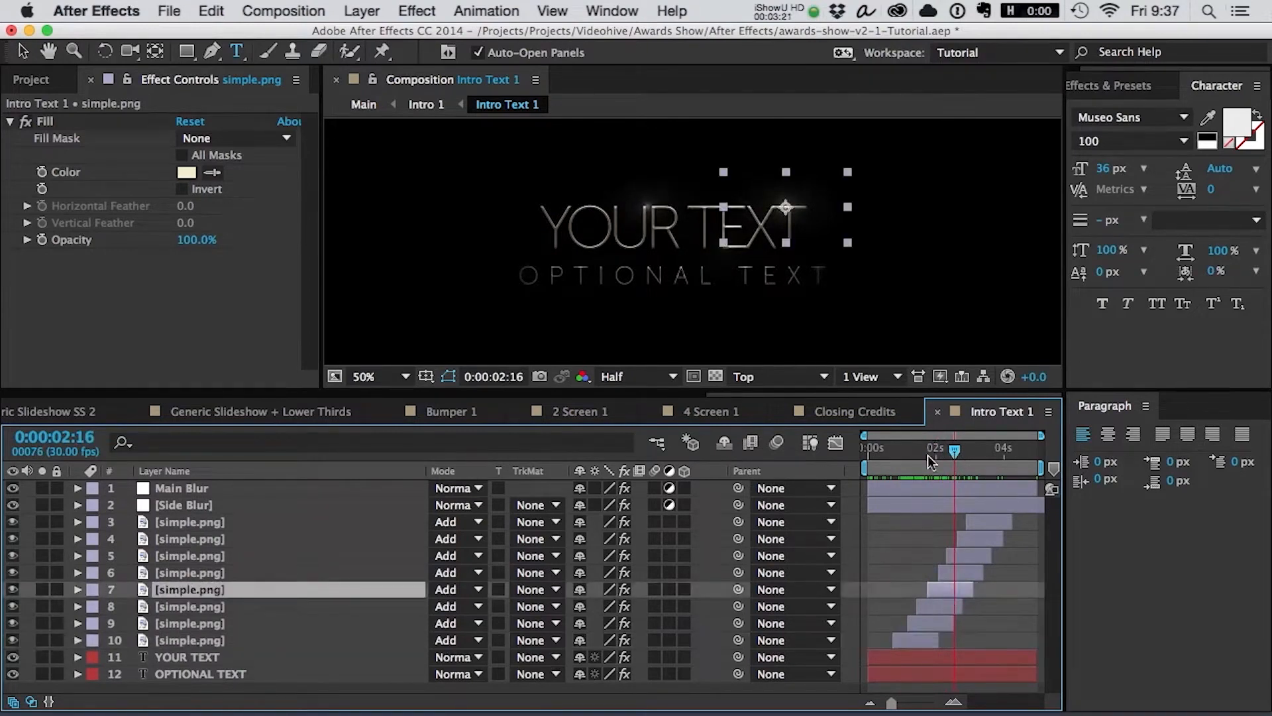
key(v)
drag(786, 208, 782, 208)
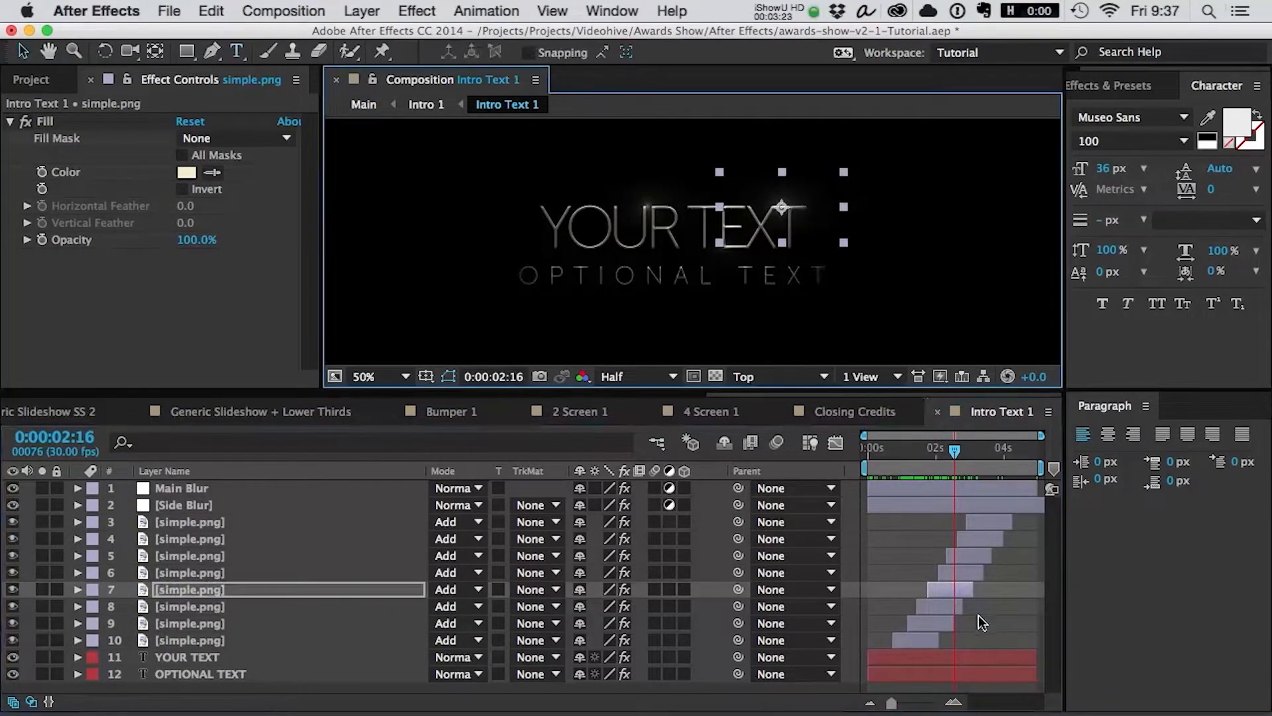
click(954, 573)
click(661, 200)
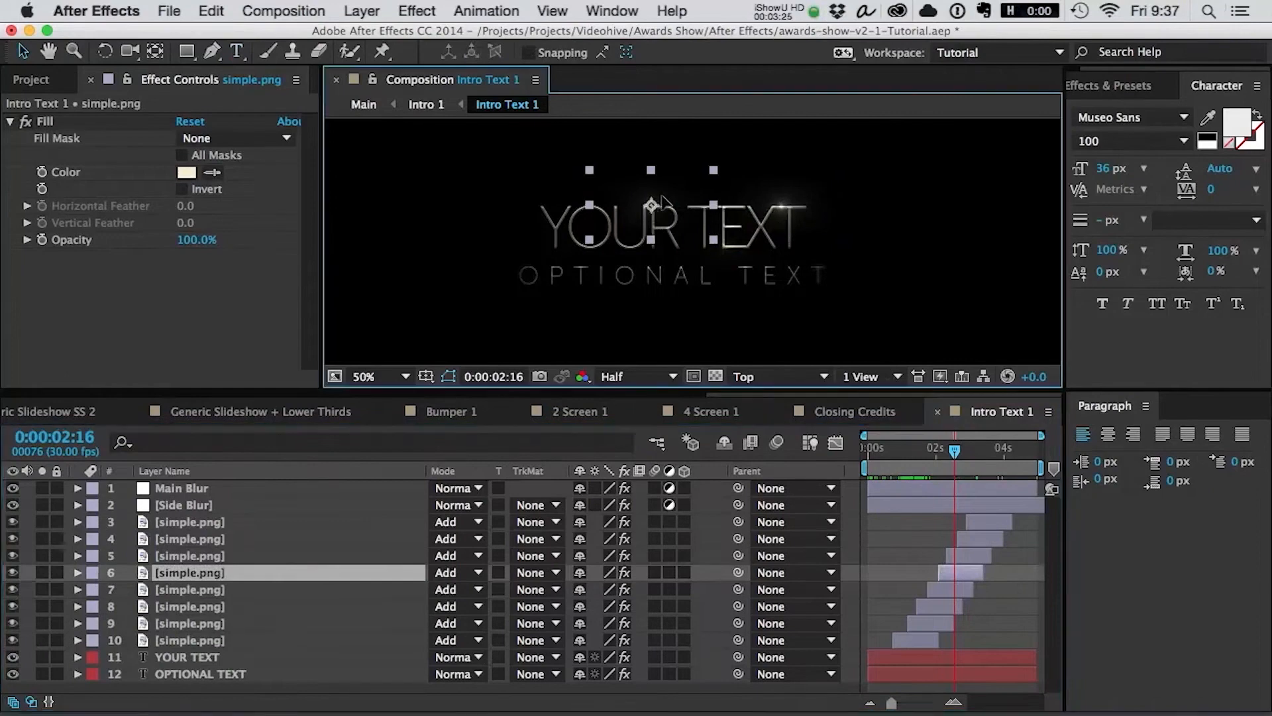
drag(663, 200, 666, 201)
- Preview the title animation with the repositioned flares and return the current time to 0:00:00:00
click(953, 449)
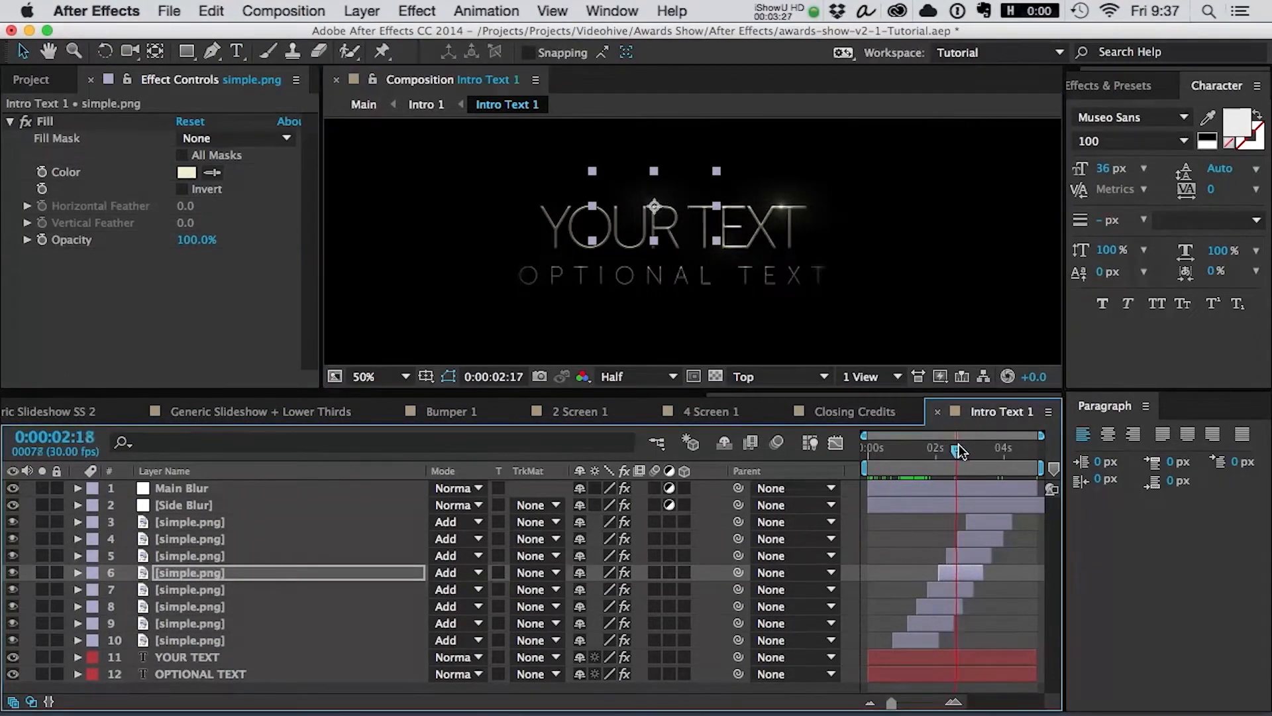
key(space)
drag(980, 454, 858, 435)
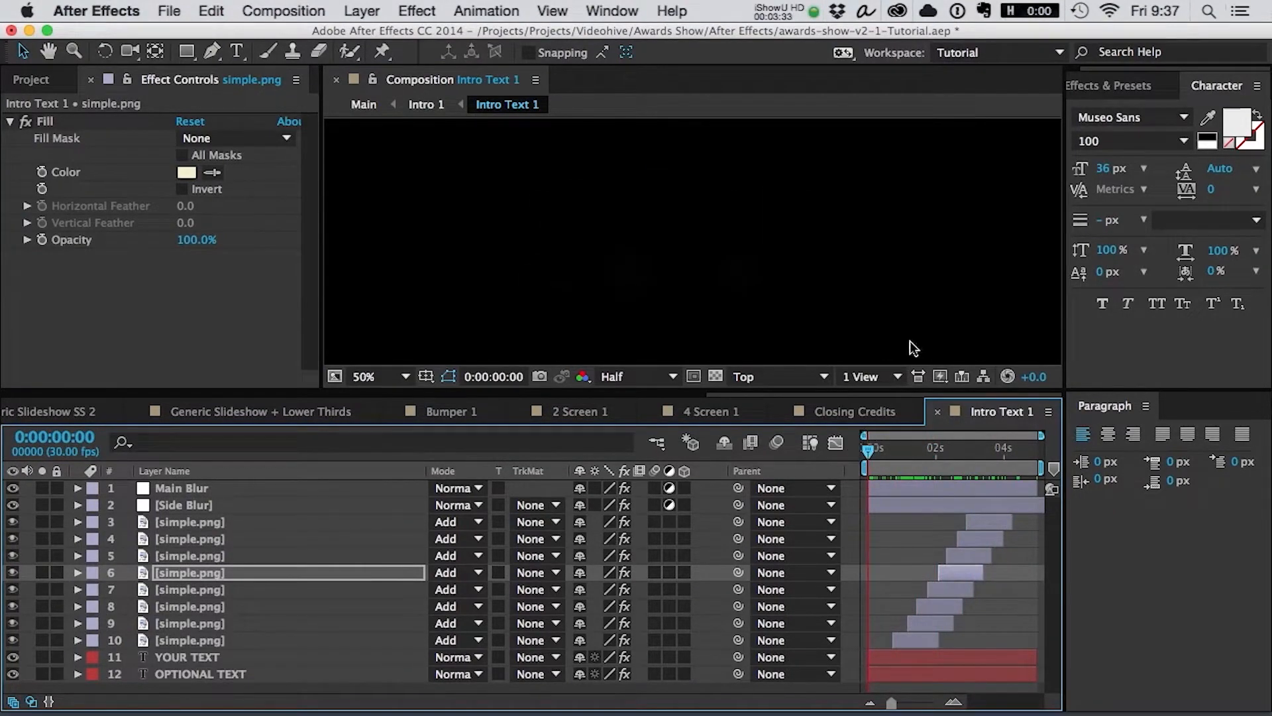
- Go back to the Intro 1 composition, show its full duration and toggle the Short Strings layer's visibility off and on
click(422, 106)
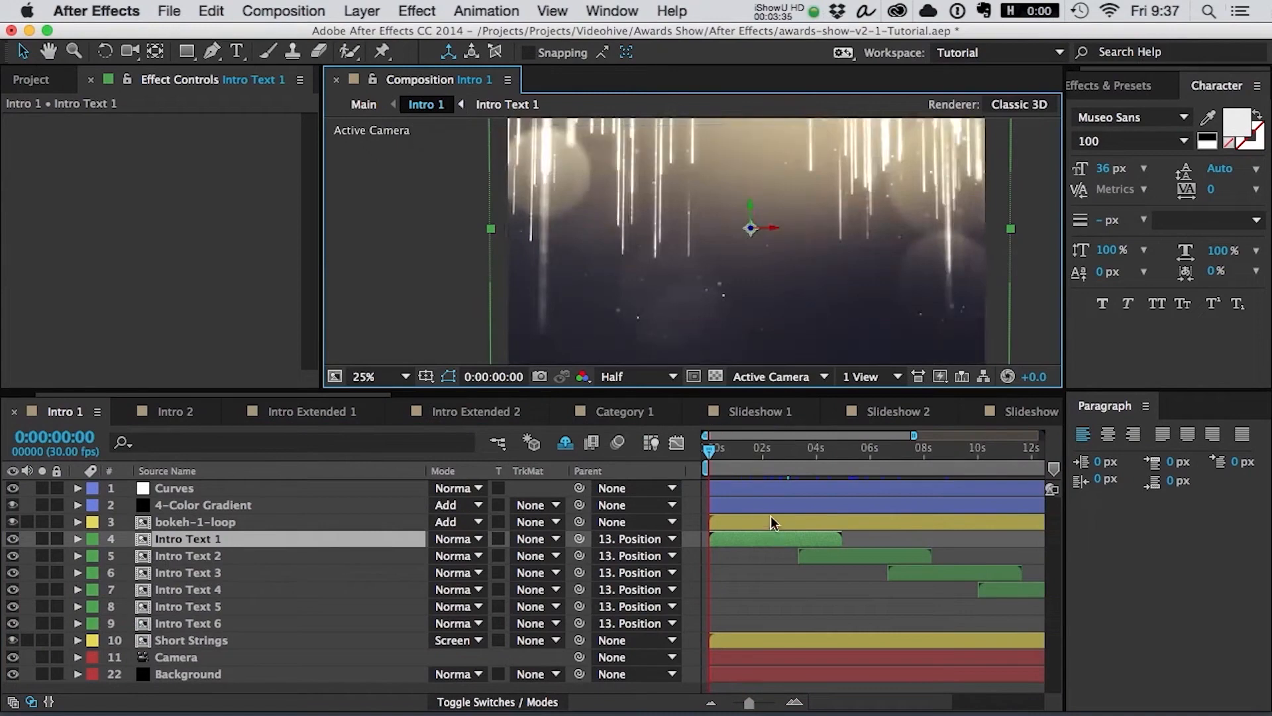
key(minus)
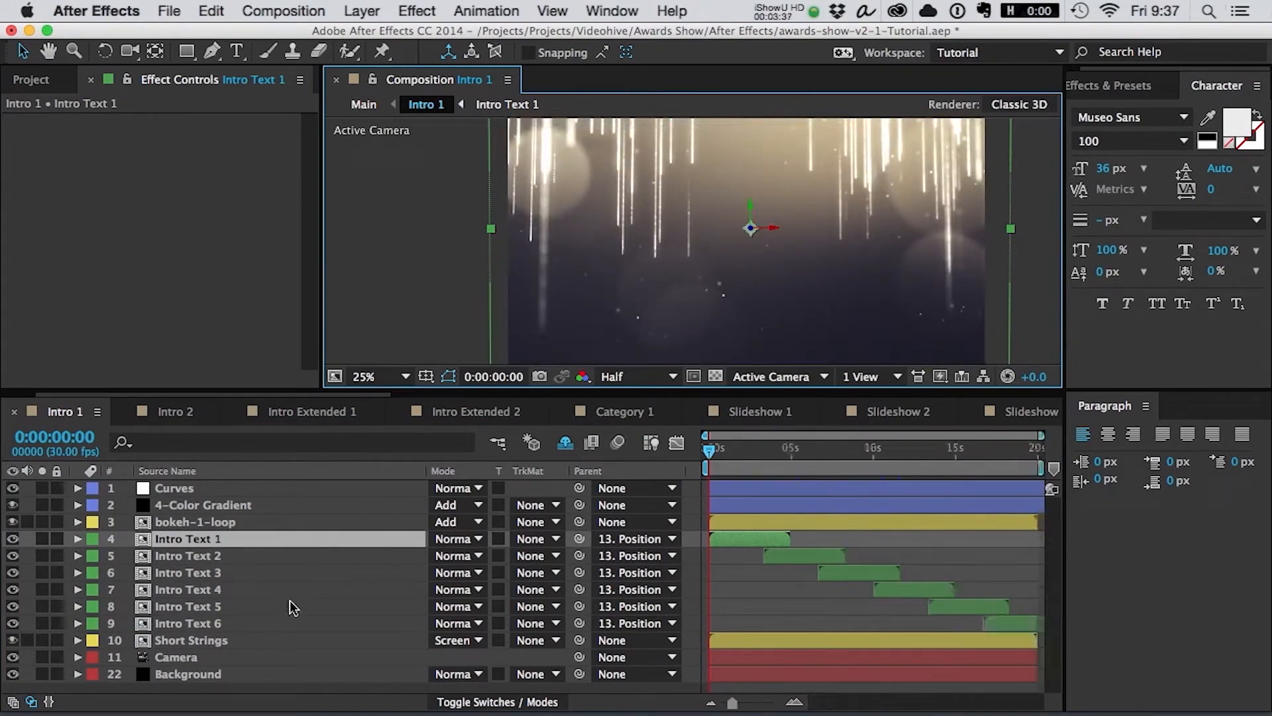
click(192, 638)
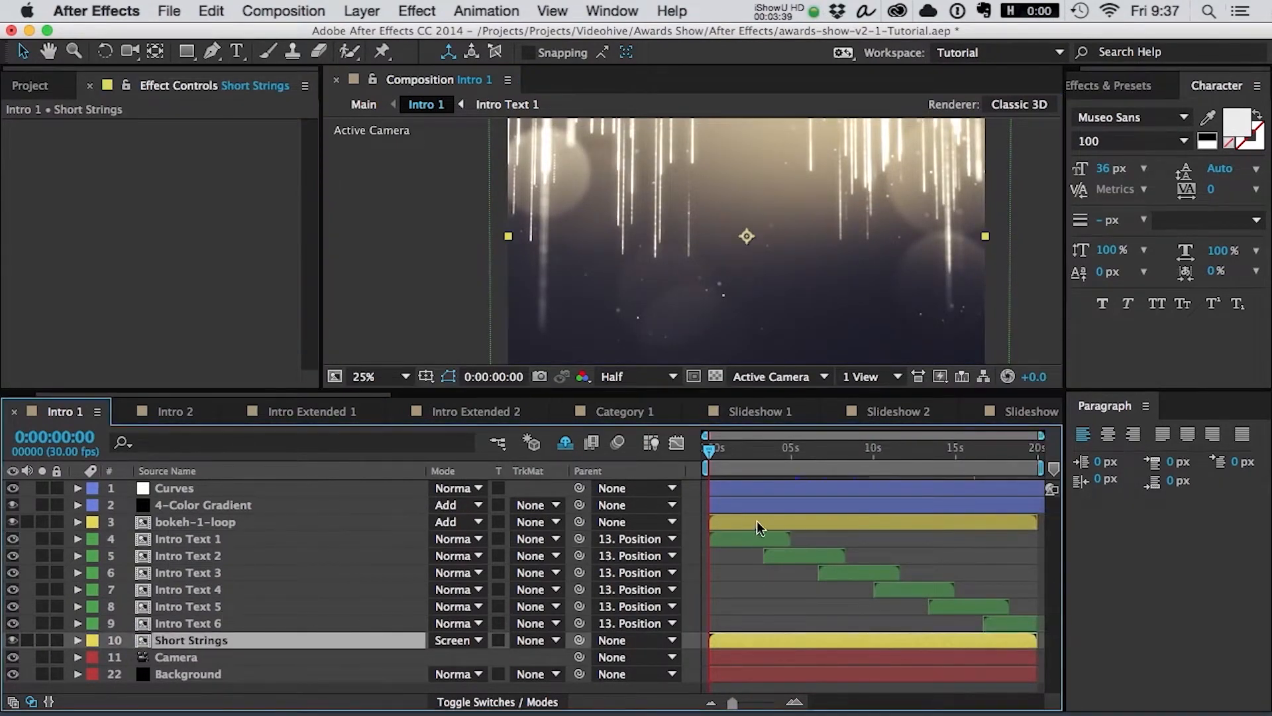
click(13, 641)
click(12, 640)
- Reveal the shy layers of Intro 1, examine them down to Background, select Camera and hide the shy layers again
click(570, 445)
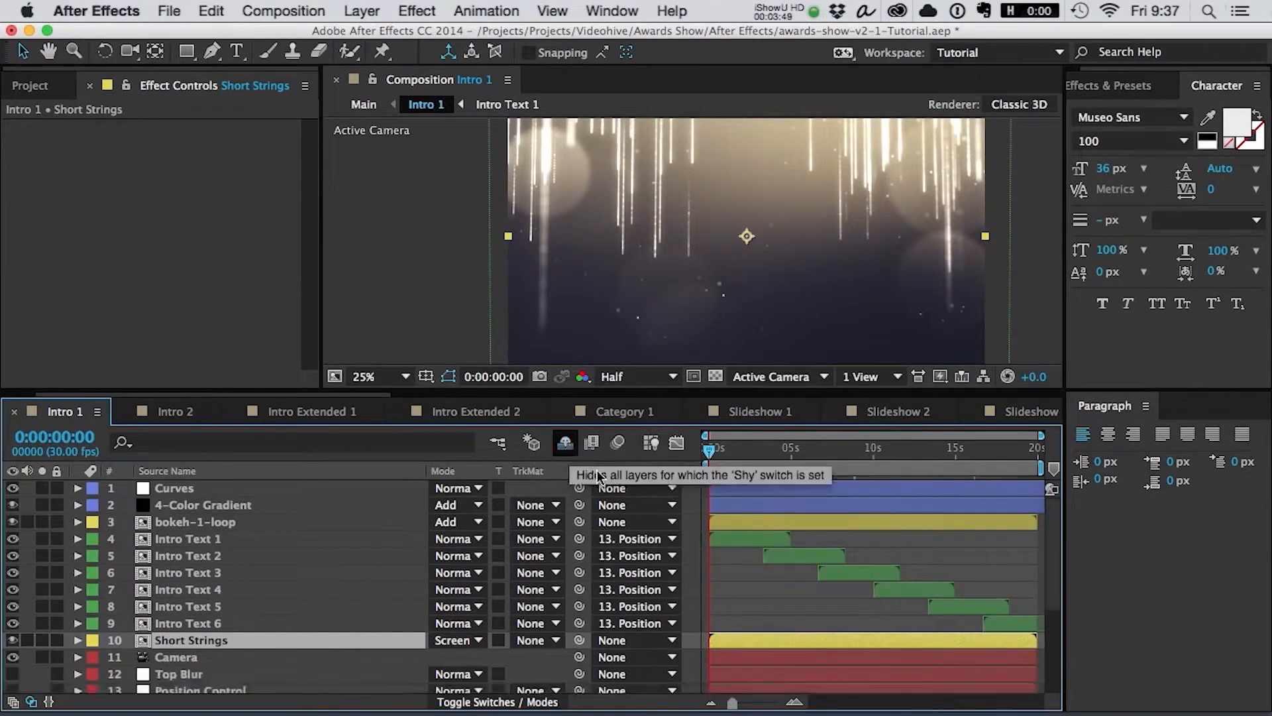
scroll(192, 639, down, 4)
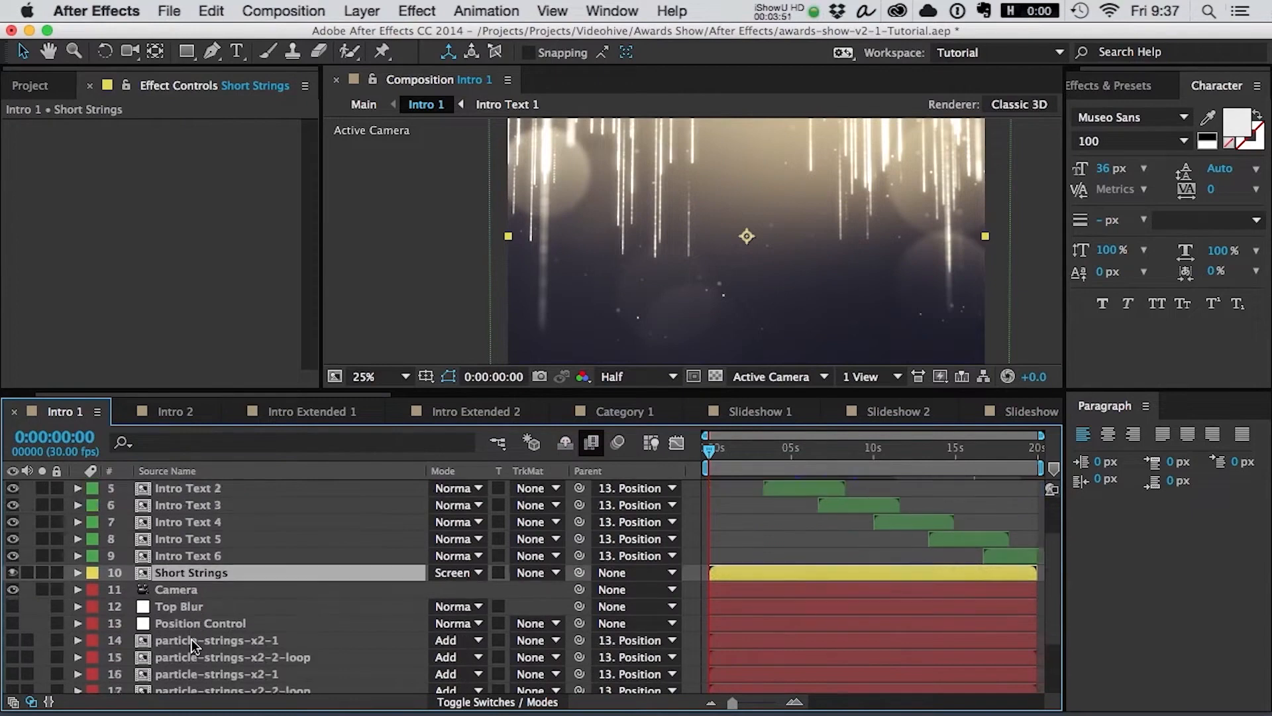
scroll(193, 639, down, 4)
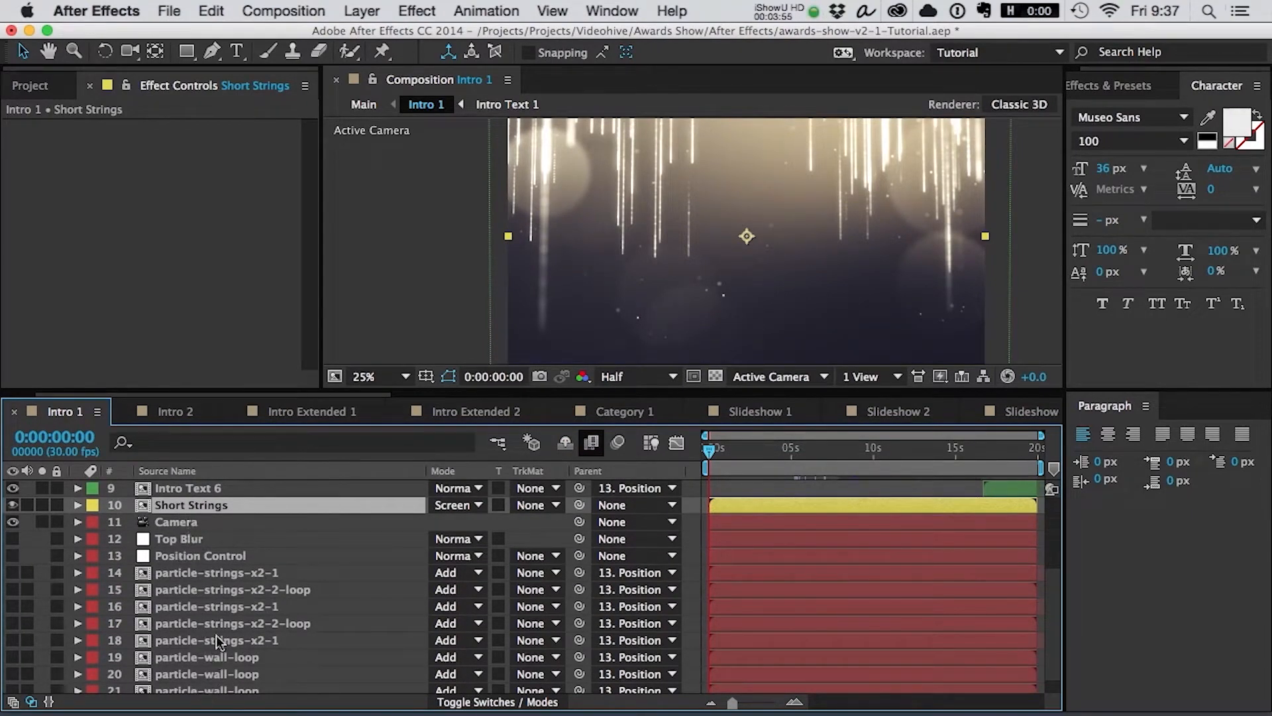
scroll(216, 628, down, 2)
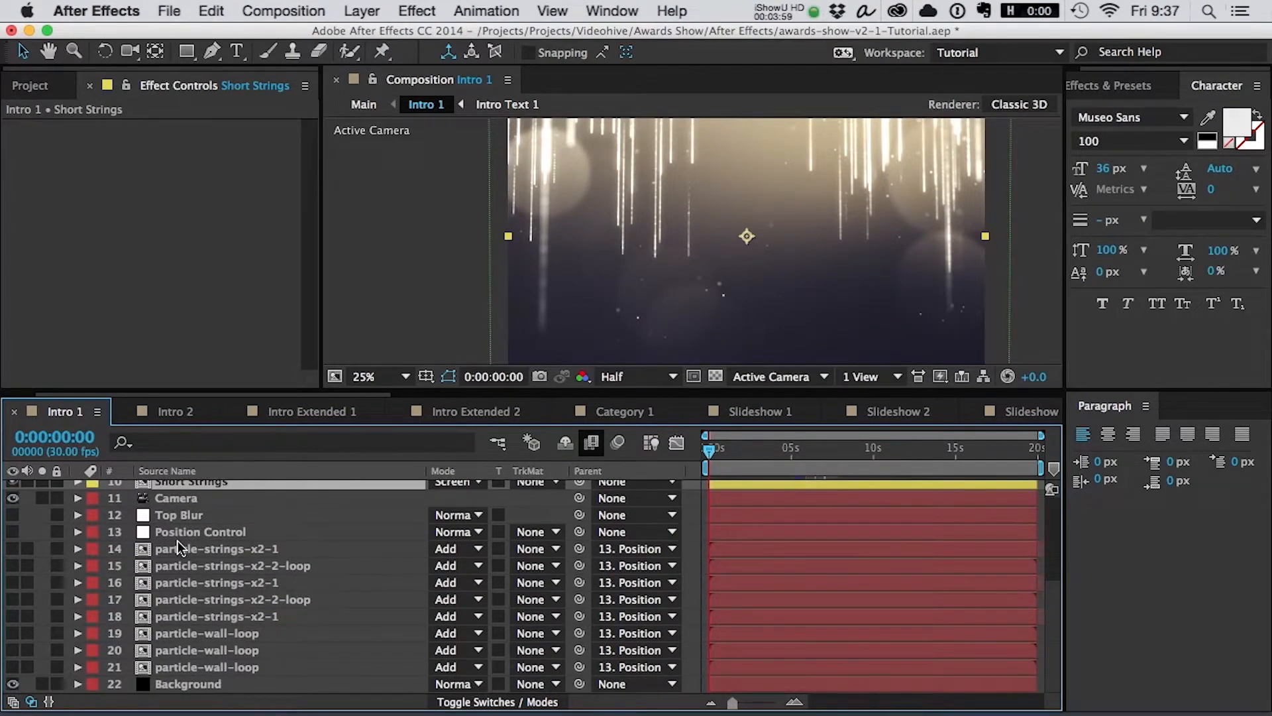
click(205, 501)
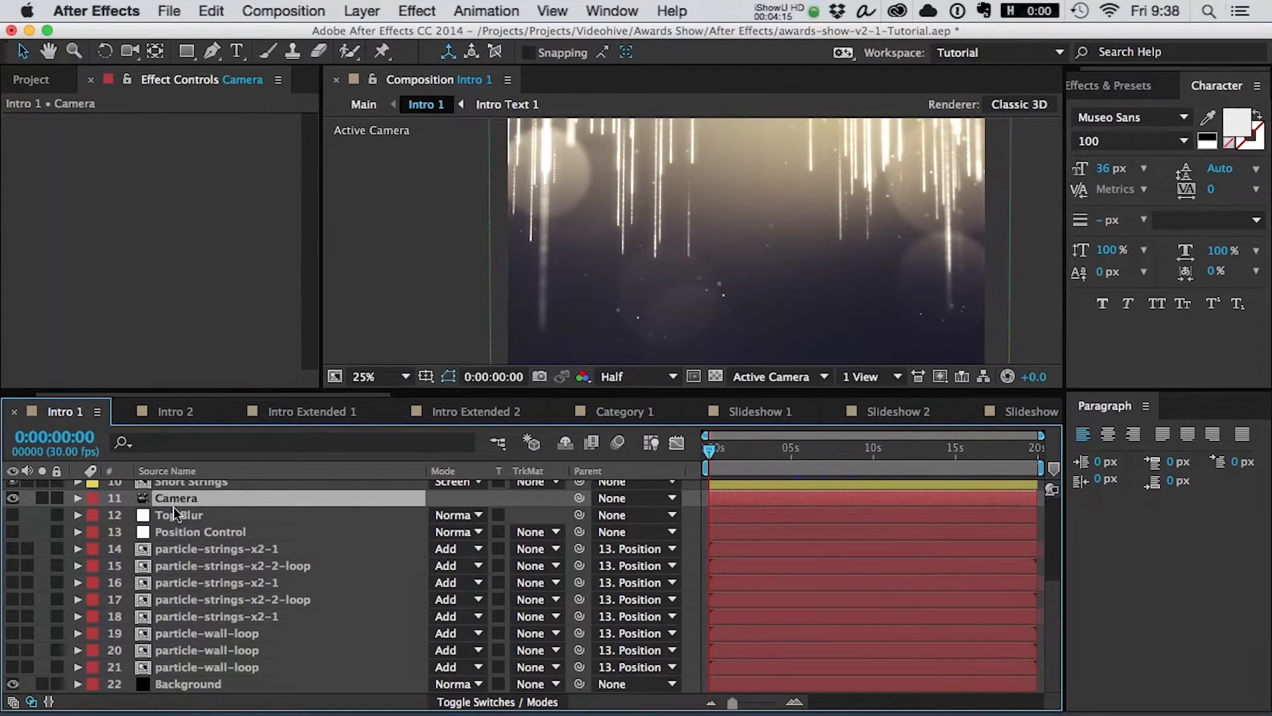
click(567, 443)
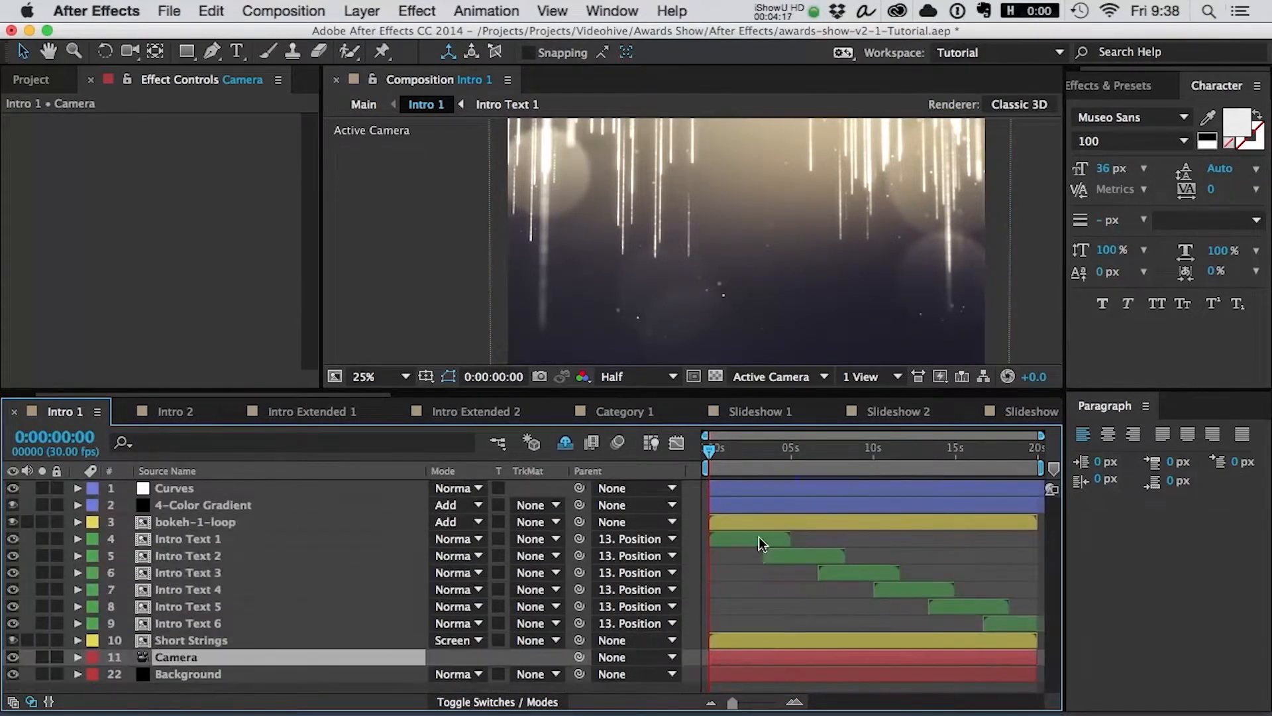
- Select Intro Text 1 through Intro Text 6, reveal the shy layers and select the texts' parent layer, Position Control
click(308, 544)
shift+click(252, 625)
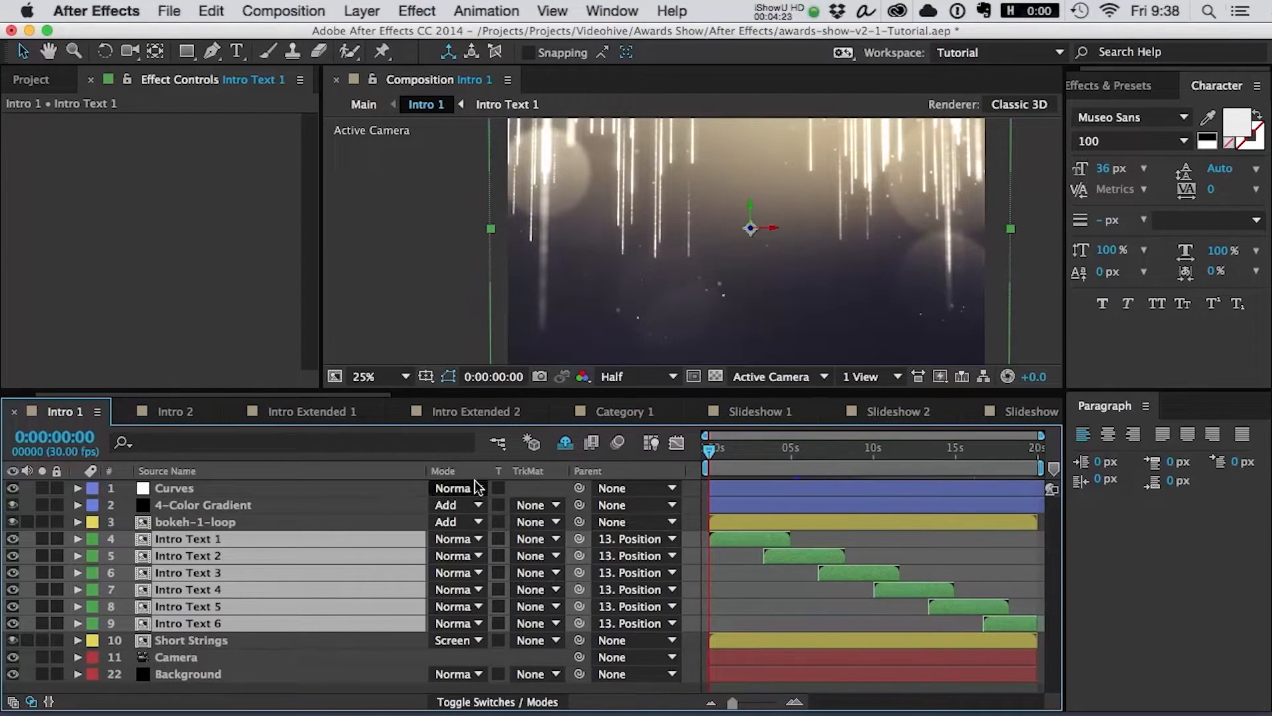
click(565, 443)
scroll(153, 661, down, 1)
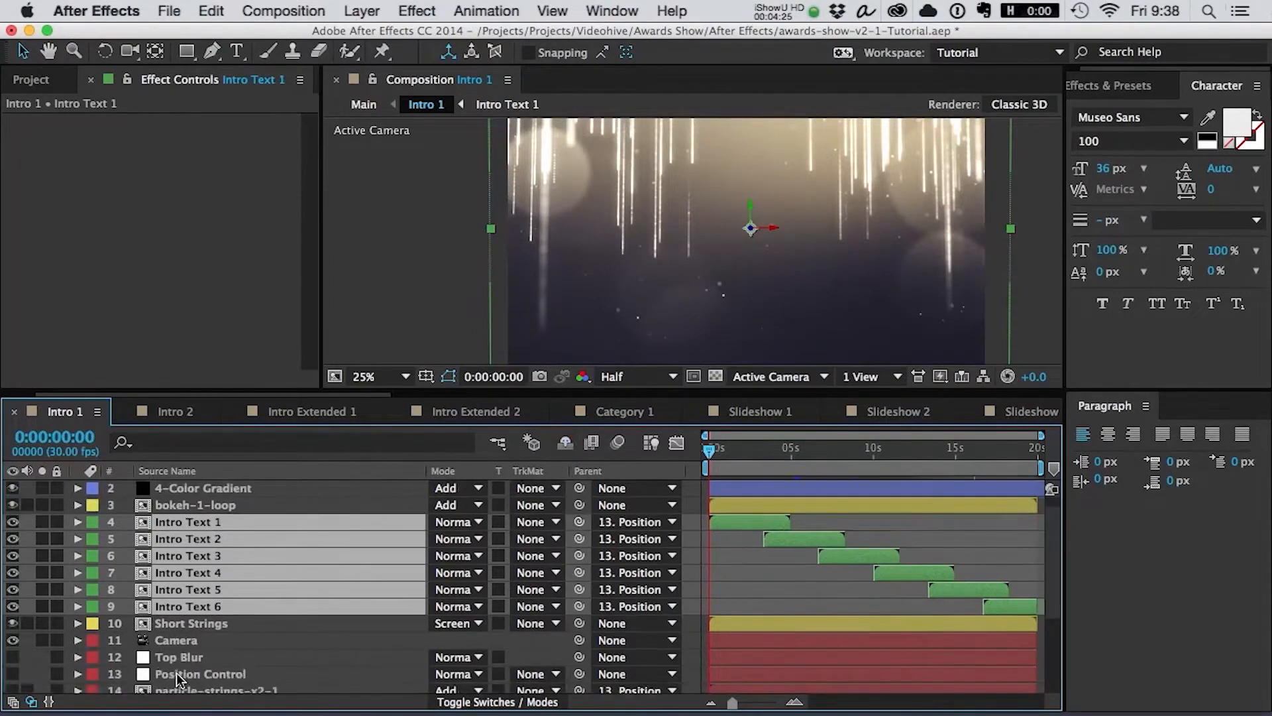
click(199, 673)
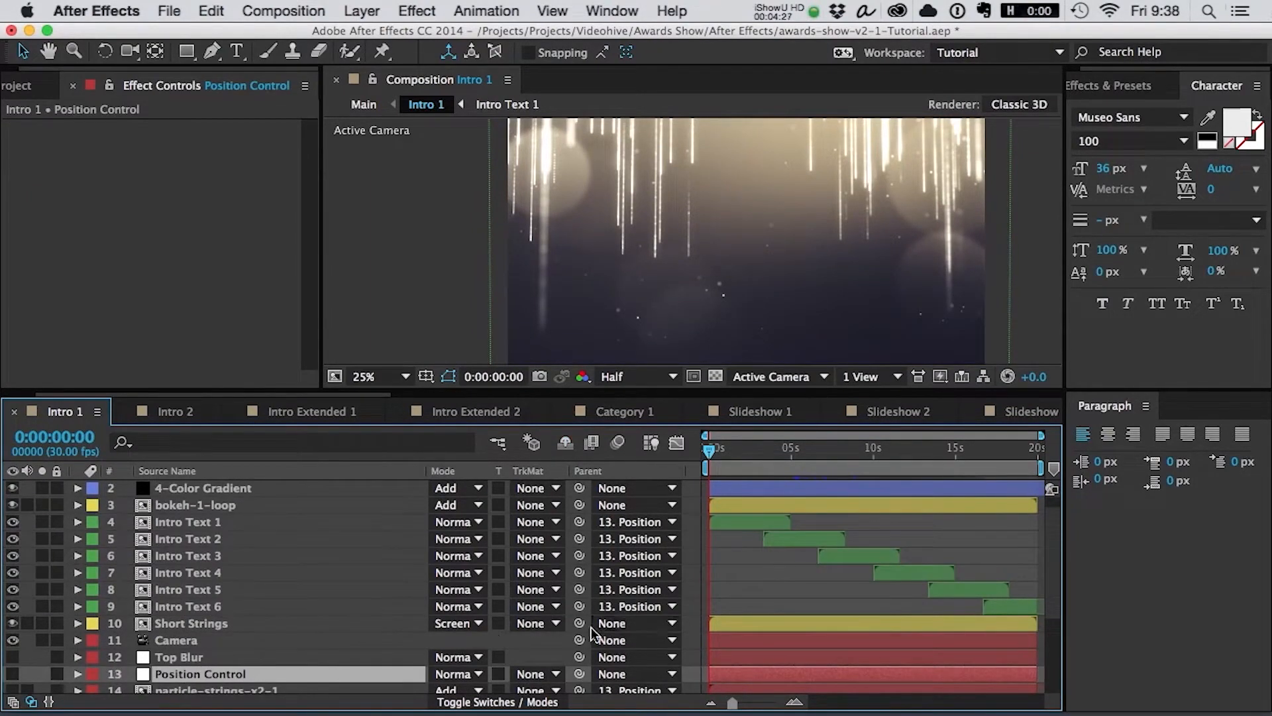
- Show the Position property of Position Control and check its keyframes at 0:00:19:29 and 0:00:00:00
key(p)
scroll(298, 620, down, 2)
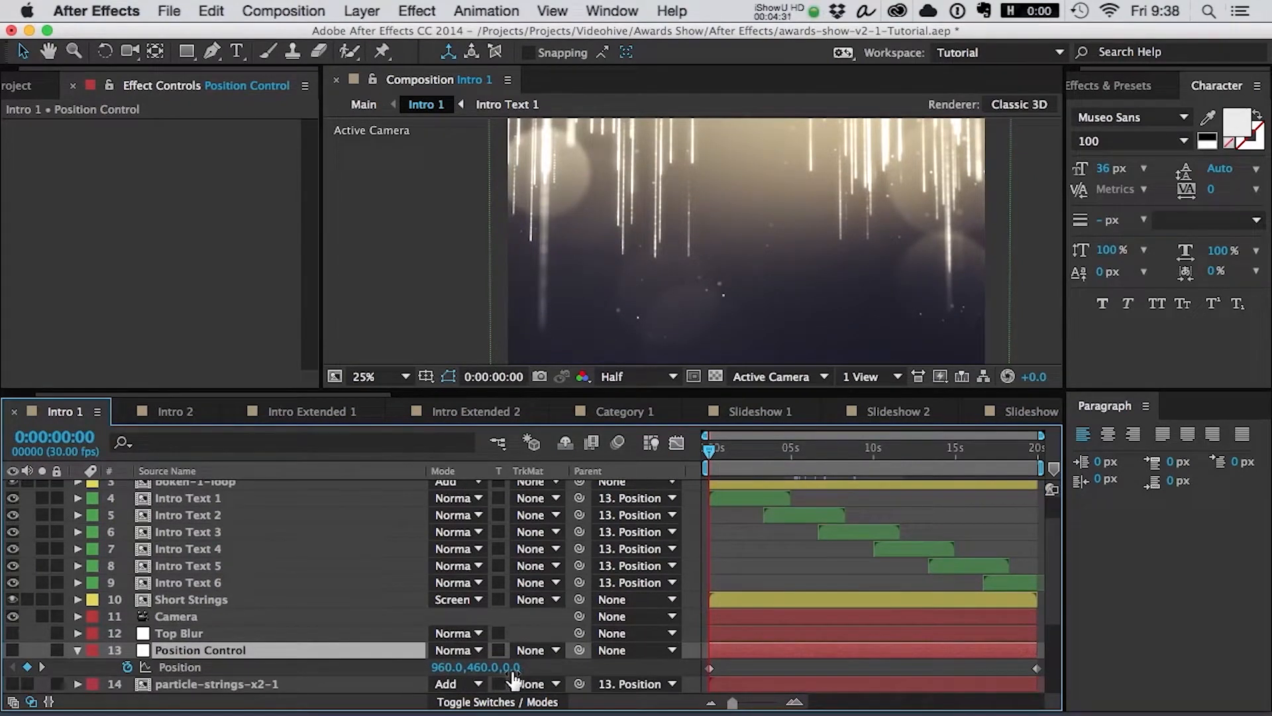
click(513, 669)
drag(960, 450, 1062, 454)
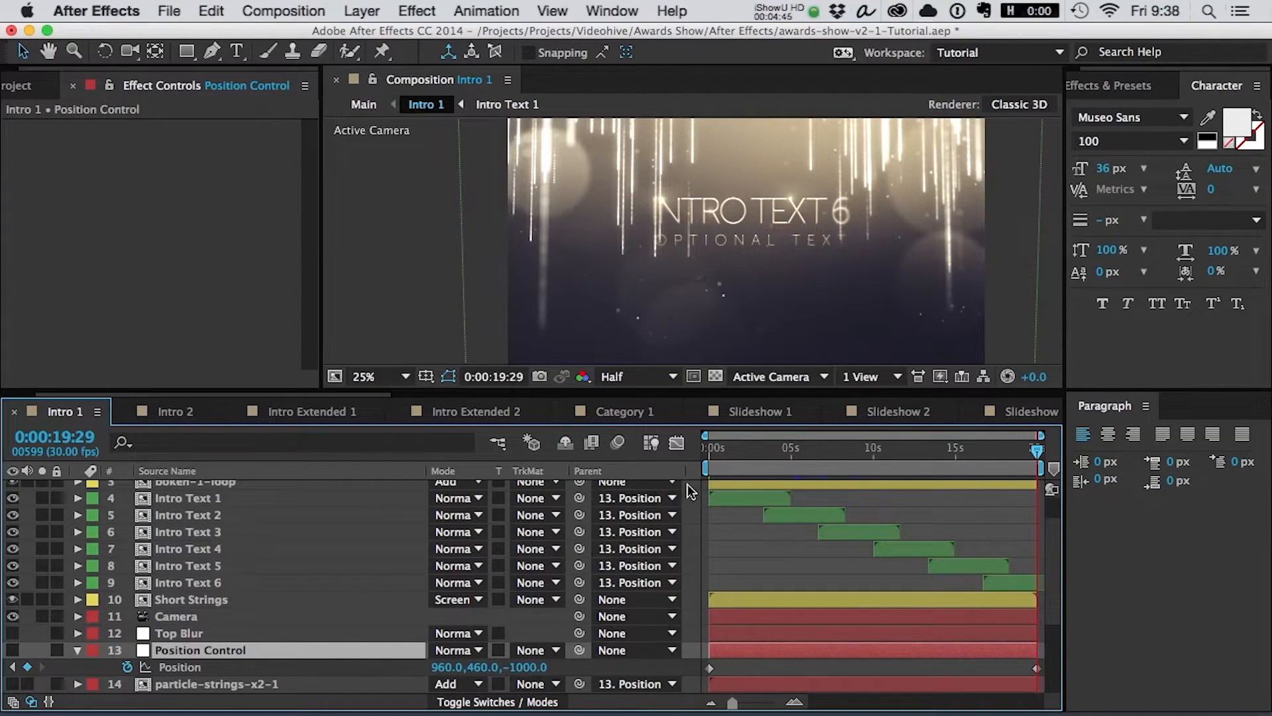
click(704, 453)
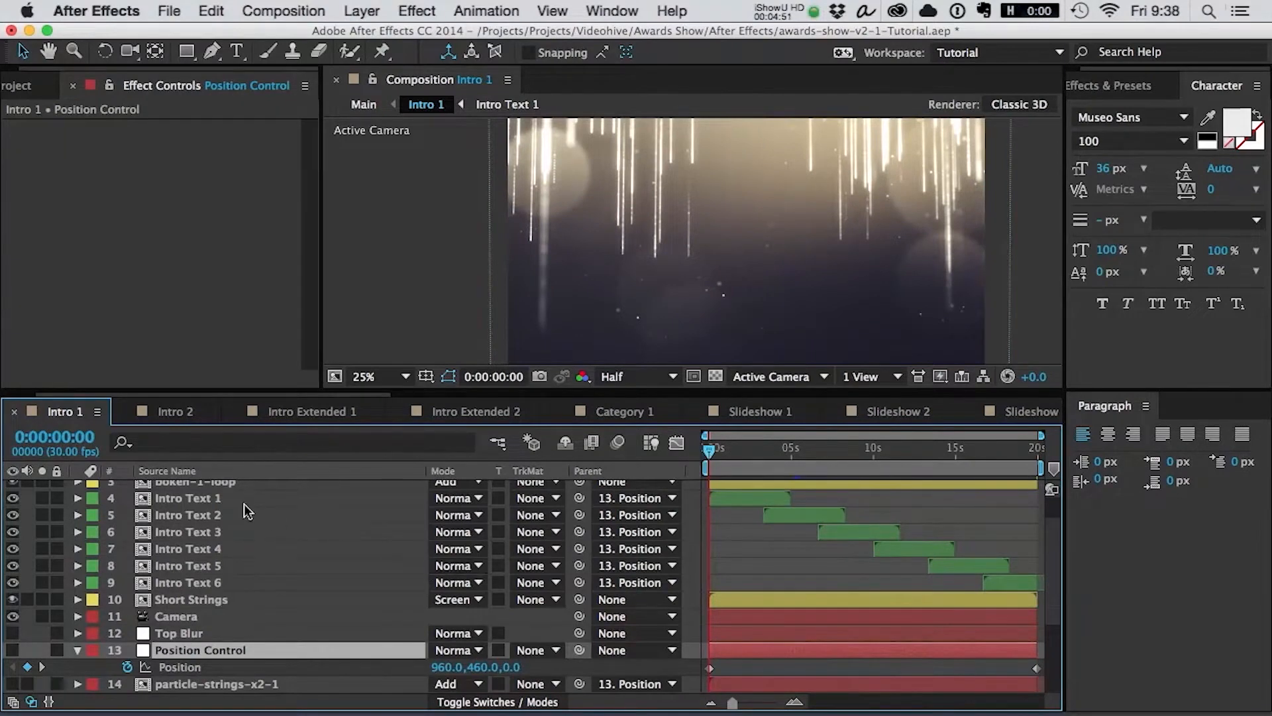
- Select the Intro Text 1 layer and expand the Intro – 5 sec folder in the project
click(333, 501)
key(super+0)
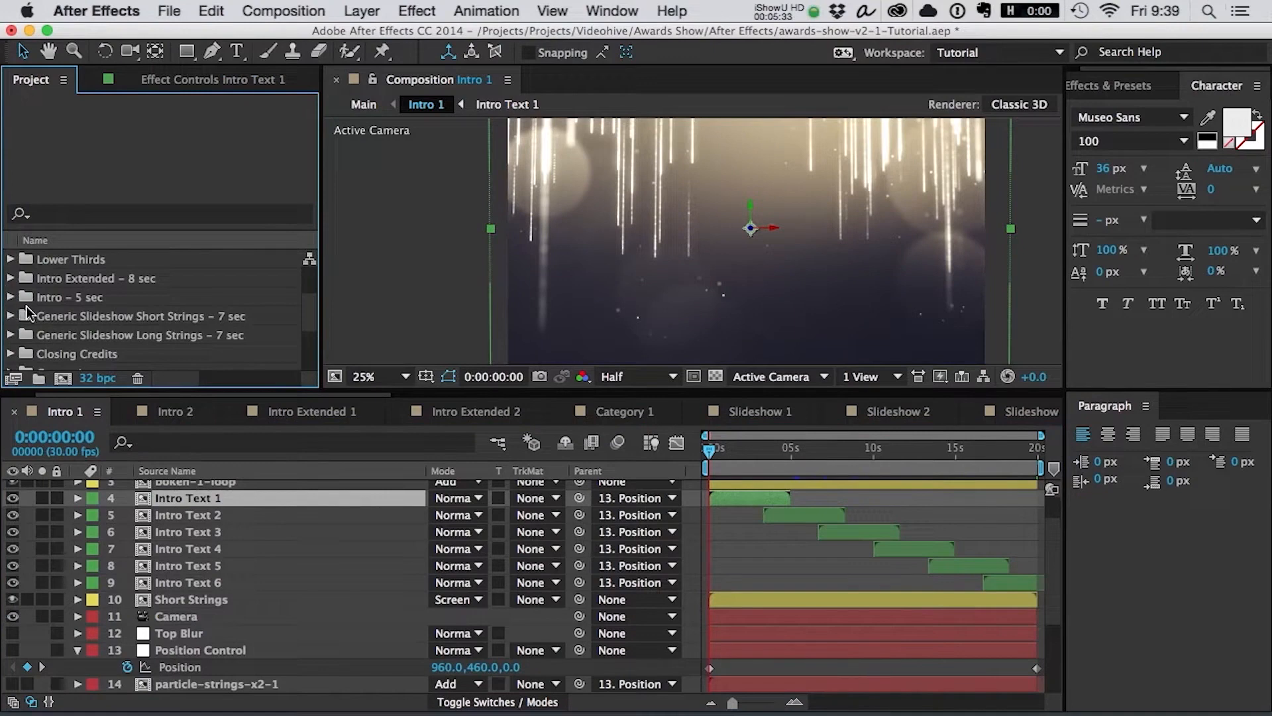
click(104, 299)
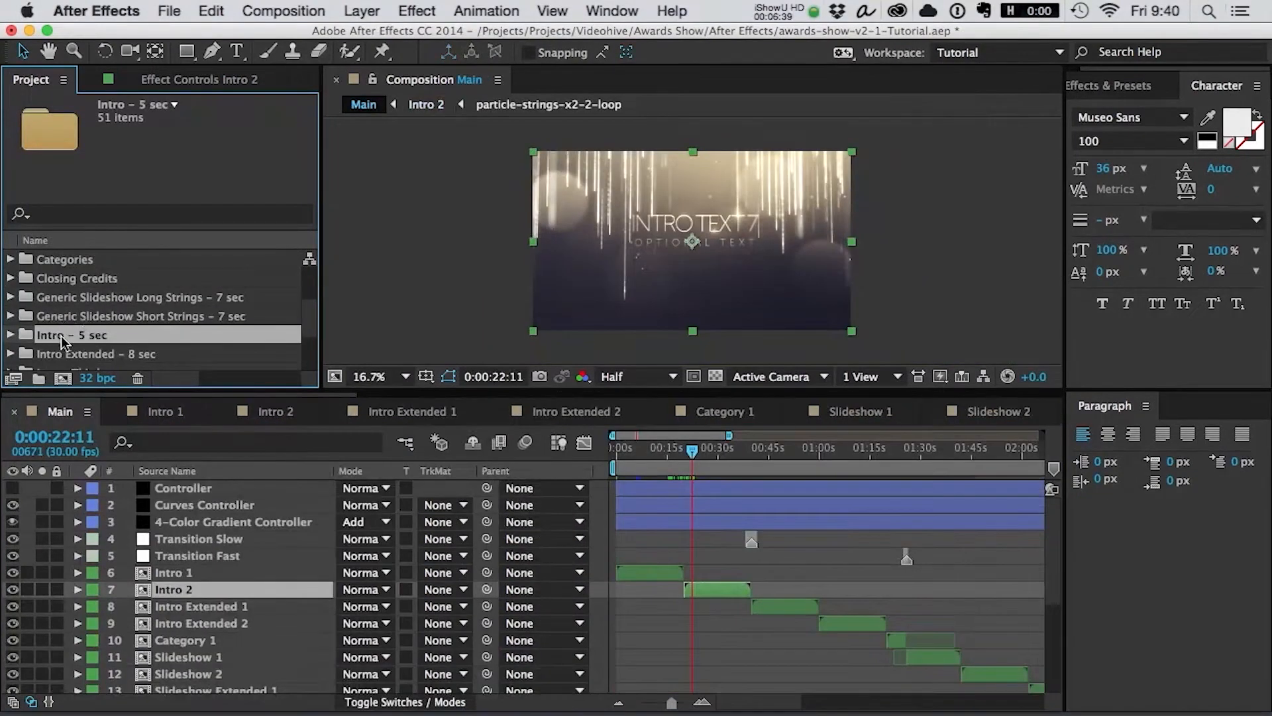
click(10, 335)
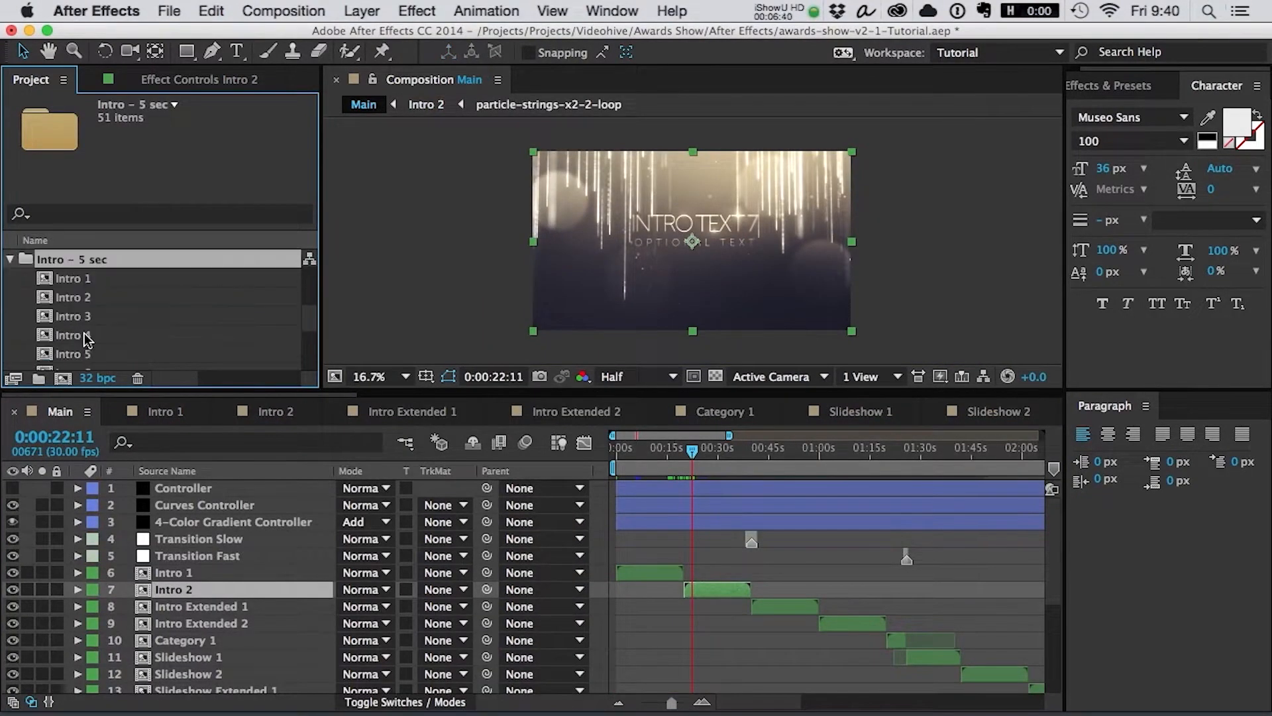
- In Main, select layers Intro Extended 1 through Closing Credits and shift them in time so Intro Extended 1 starts just past the 2-minute mark
click(239, 606)
key(grave)
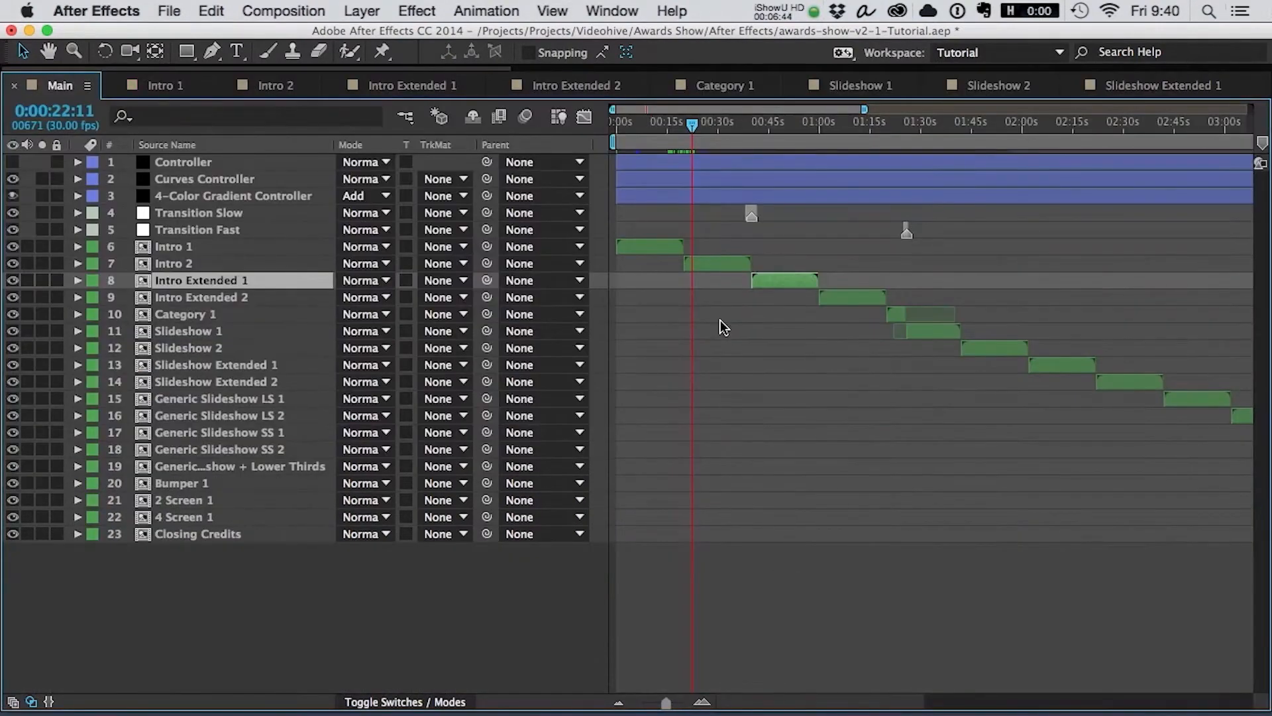
key(minus)
key(minus)
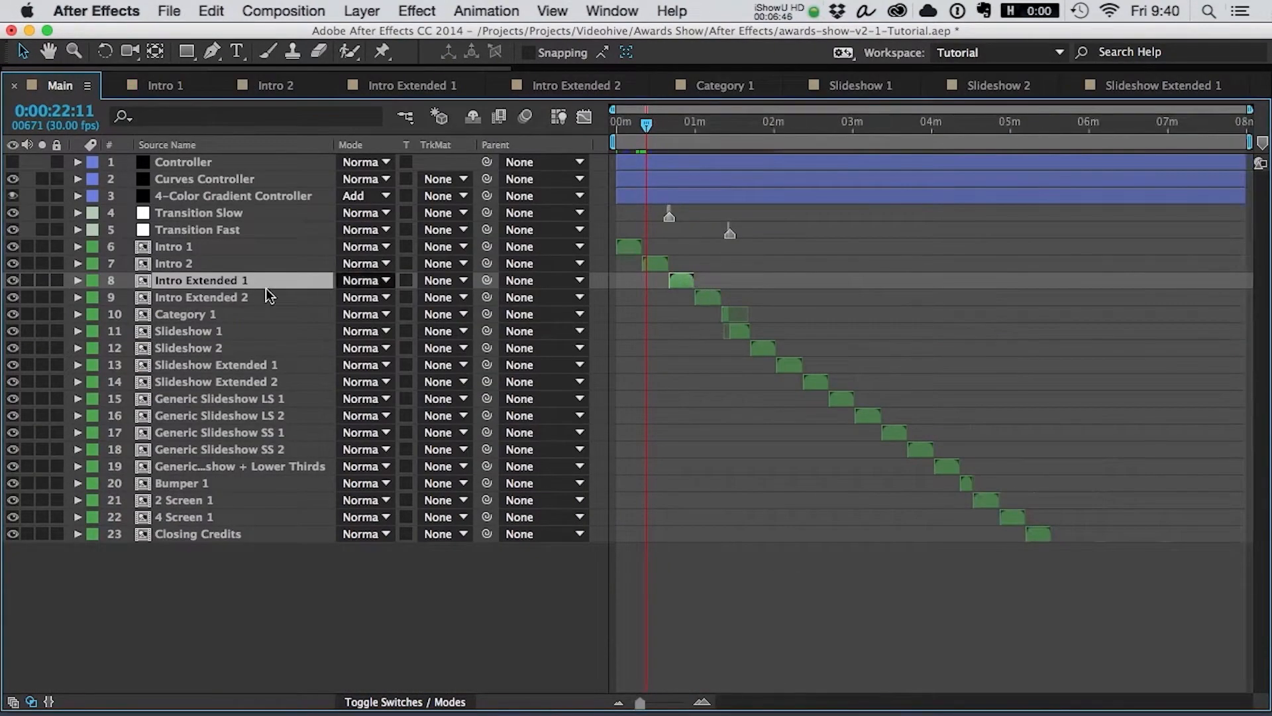
shift+click(212, 533)
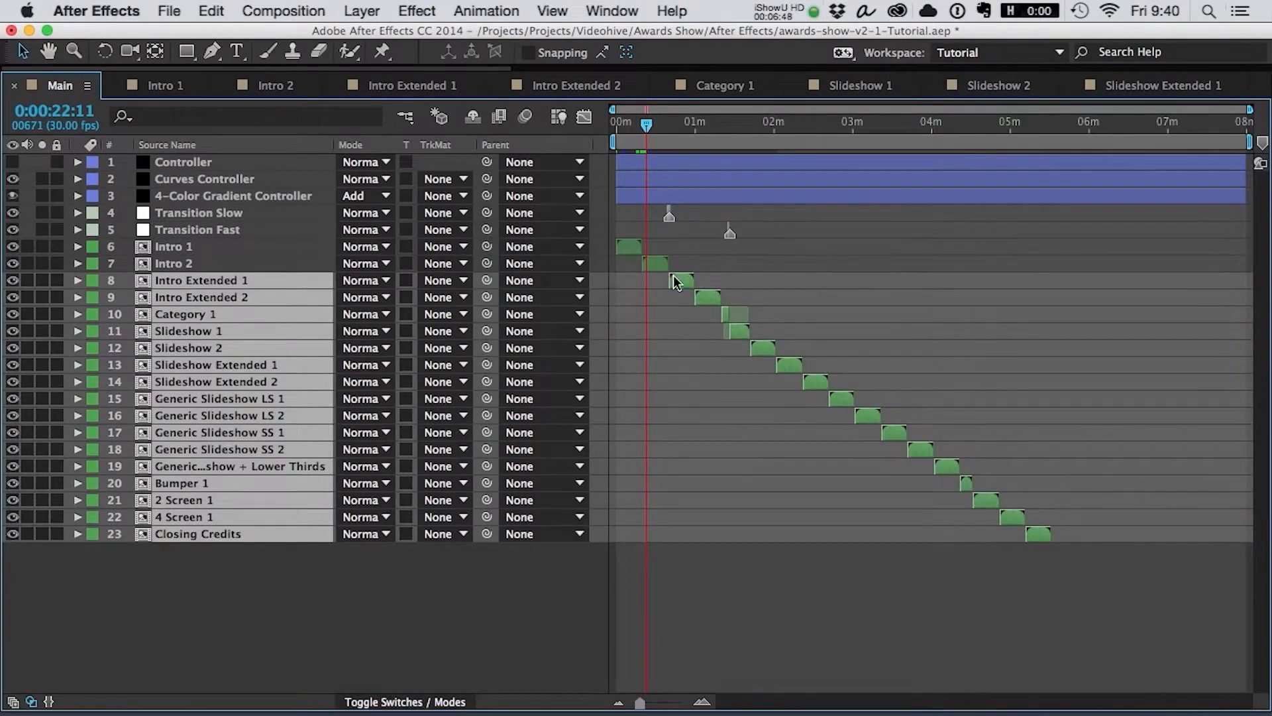
drag(692, 279, 805, 280)
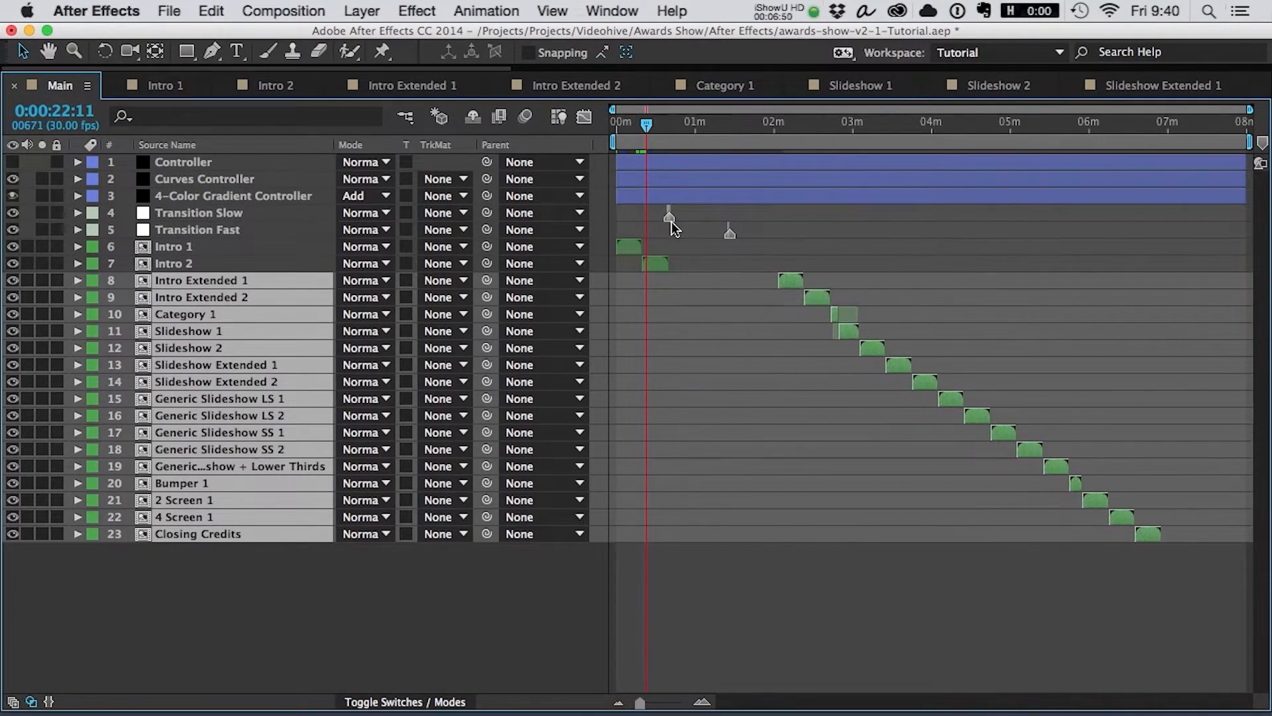
- Move the Transition Slow layer in Main to just before Intro Extended 1, at about the 2-minute mark
scroll(671, 221, up, 2)
mouse_move(633, 208)
mouse_down()
mouse_move(1044, 260)
mouse_move(634, 211)
mouse_up()
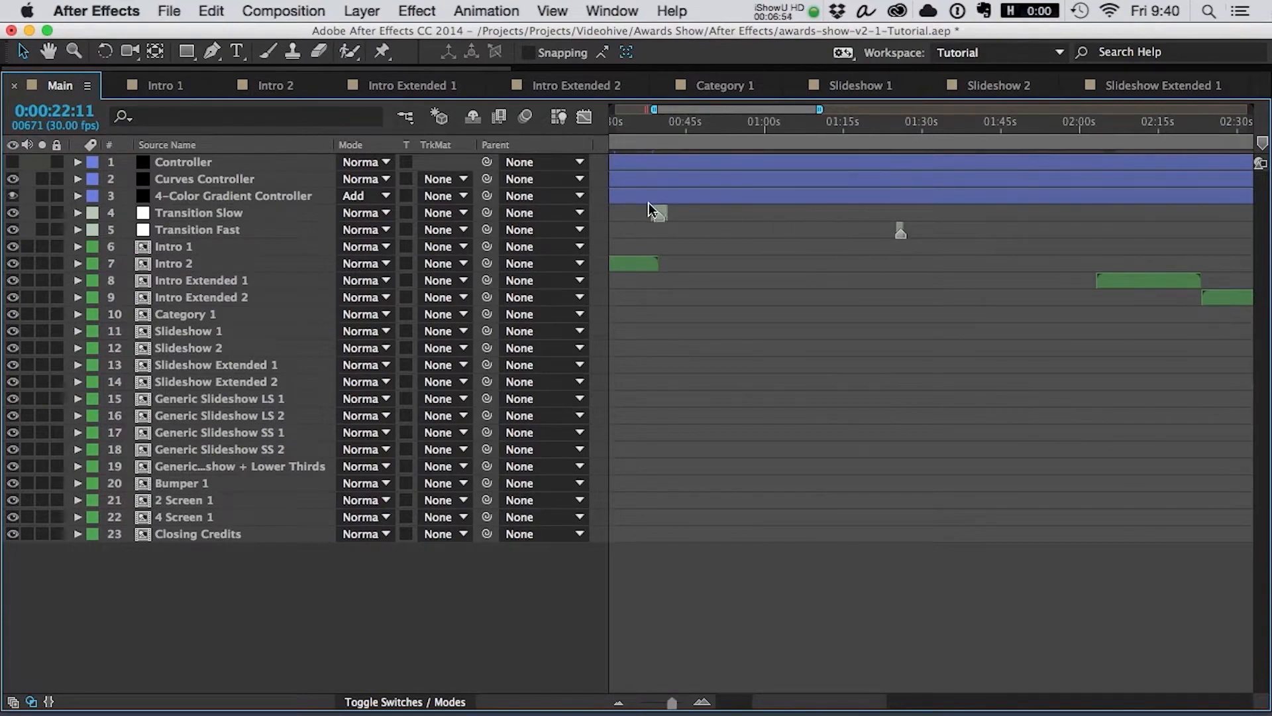
click(658, 213)
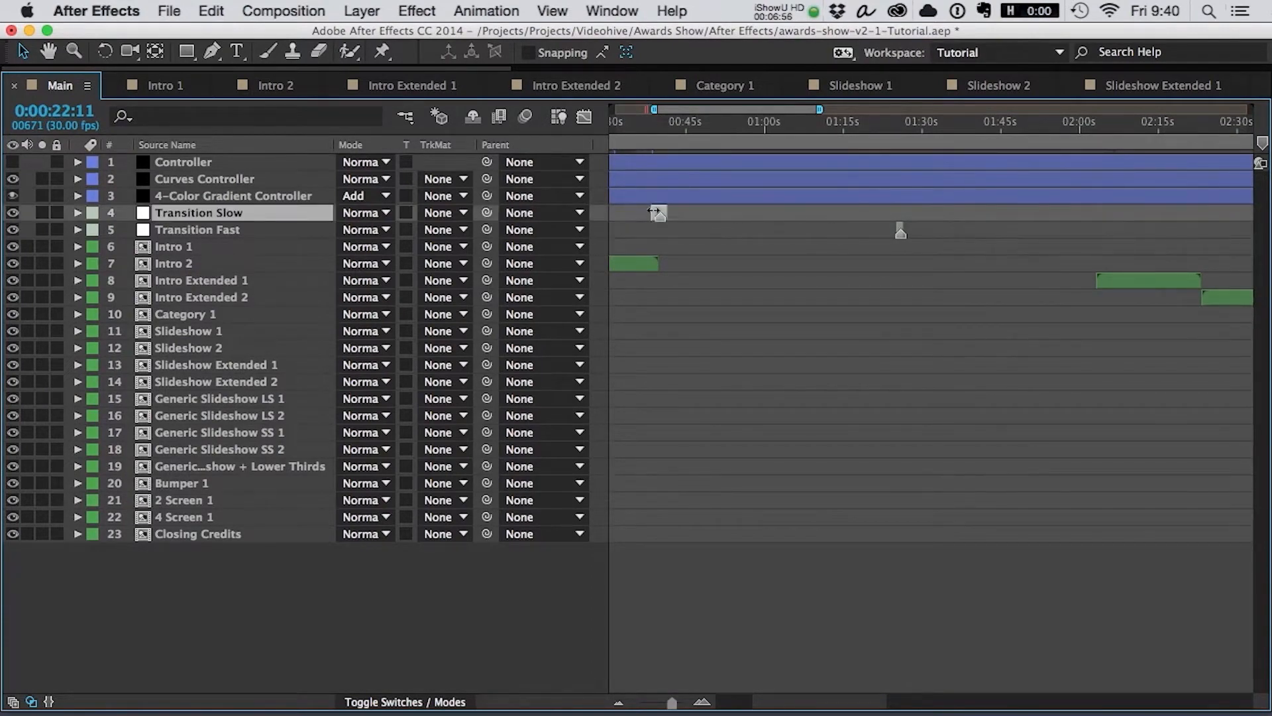
scroll(654, 211, up, 1)
drag(659, 212, 1202, 212)
scroll(670, 230, down, 2)
scroll(742, 271, left, 2)
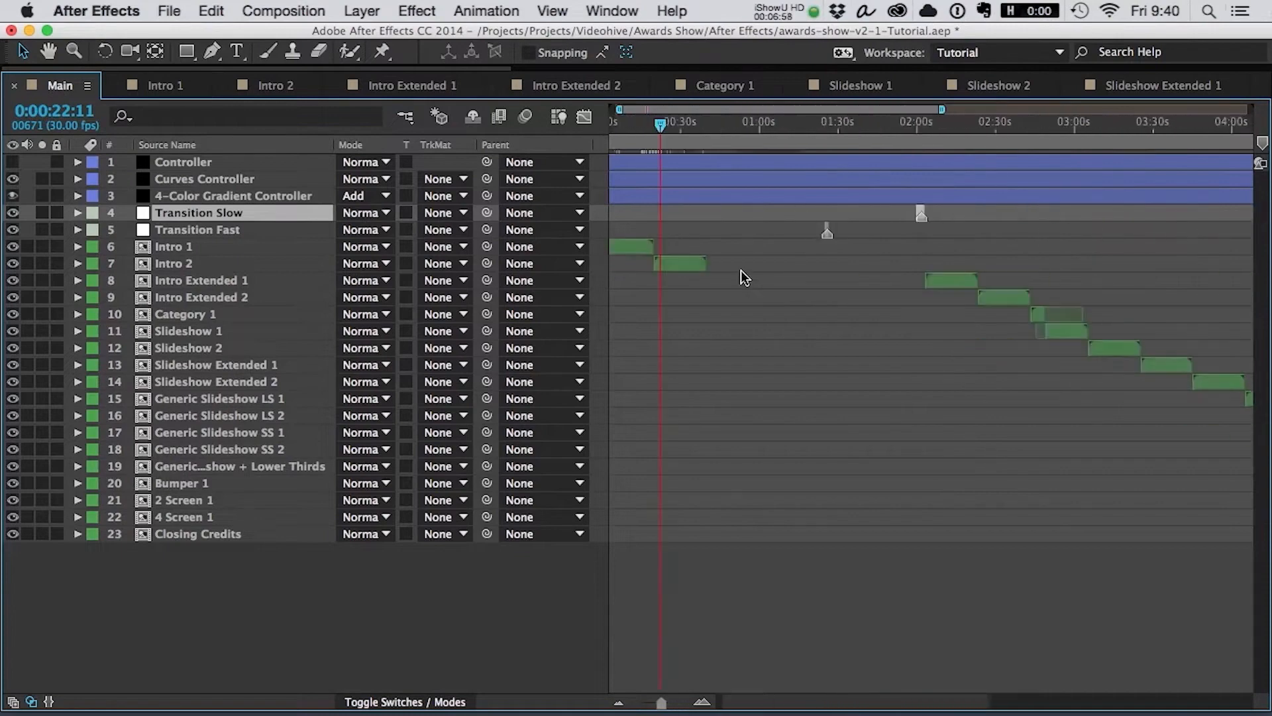
scroll(741, 271, left, 1)
- Add the Intro 3 and Intro 4 compositions to Main below Intro 2, placing them end to end after it
key(grave)
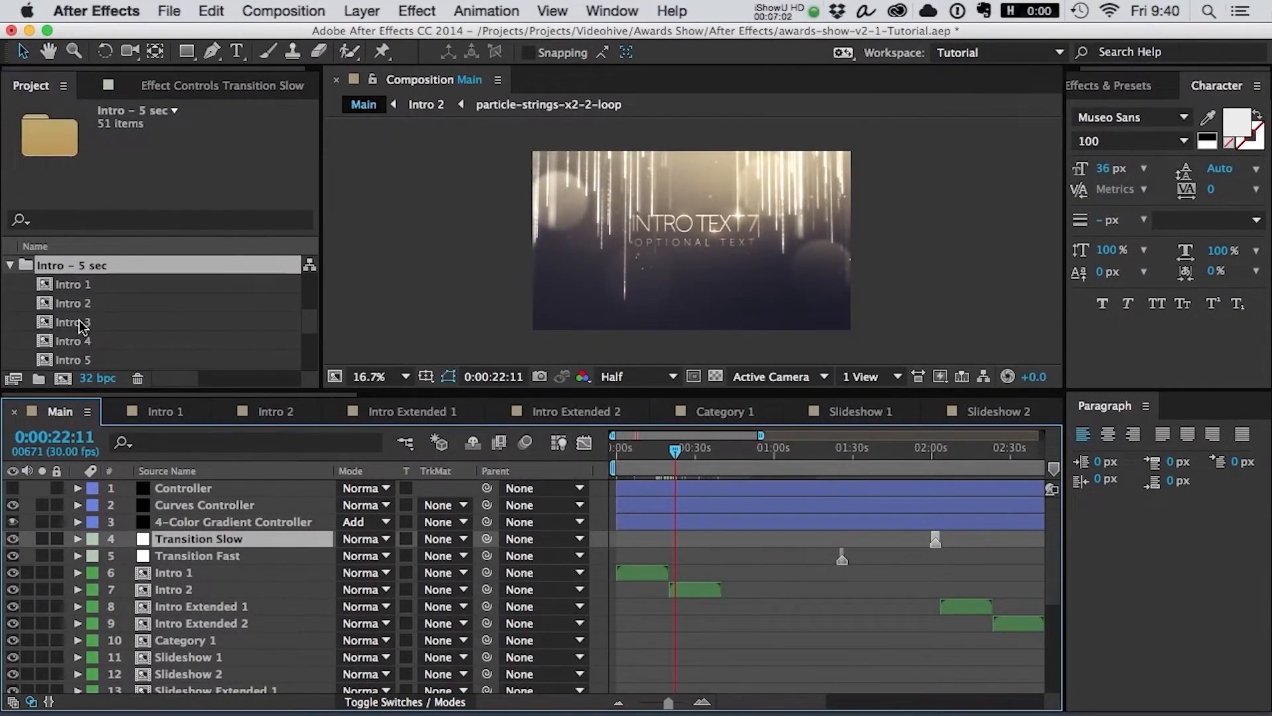
drag(81, 326, 752, 601)
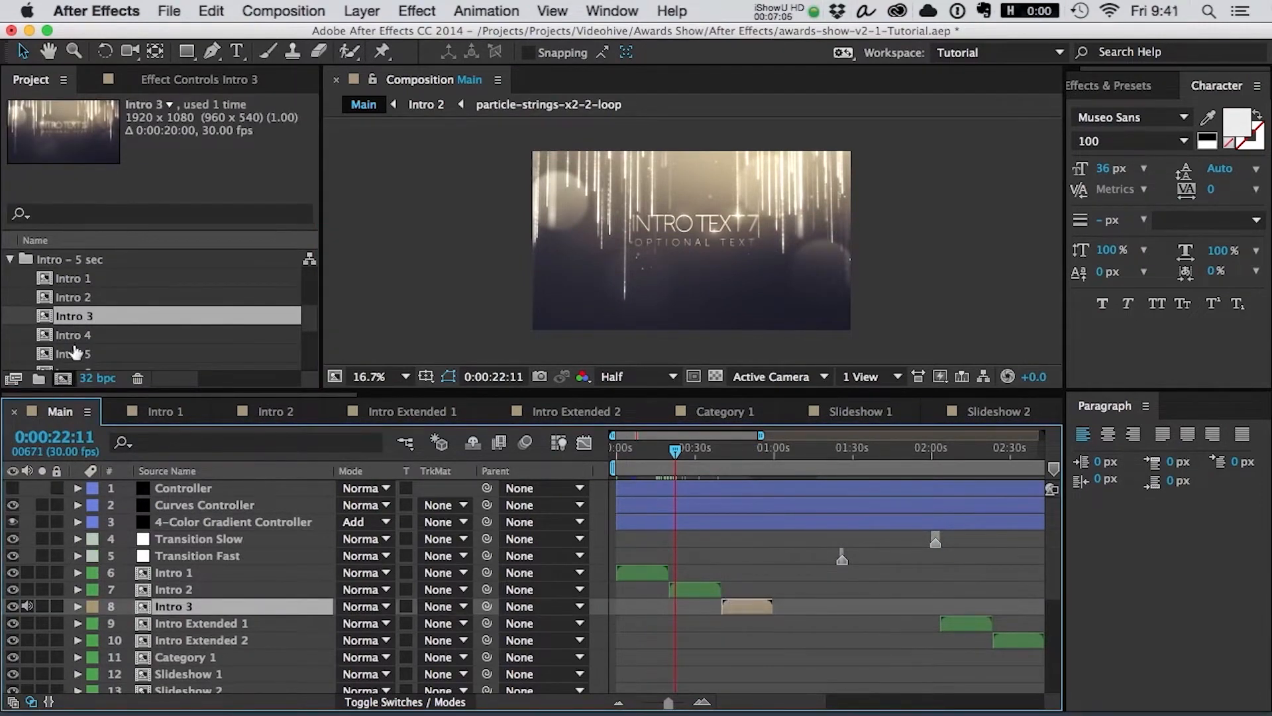
mouse_move(75, 335)
mouse_down()
mouse_move(818, 627)
mouse_move(778, 621)
mouse_move(793, 628)
mouse_up()
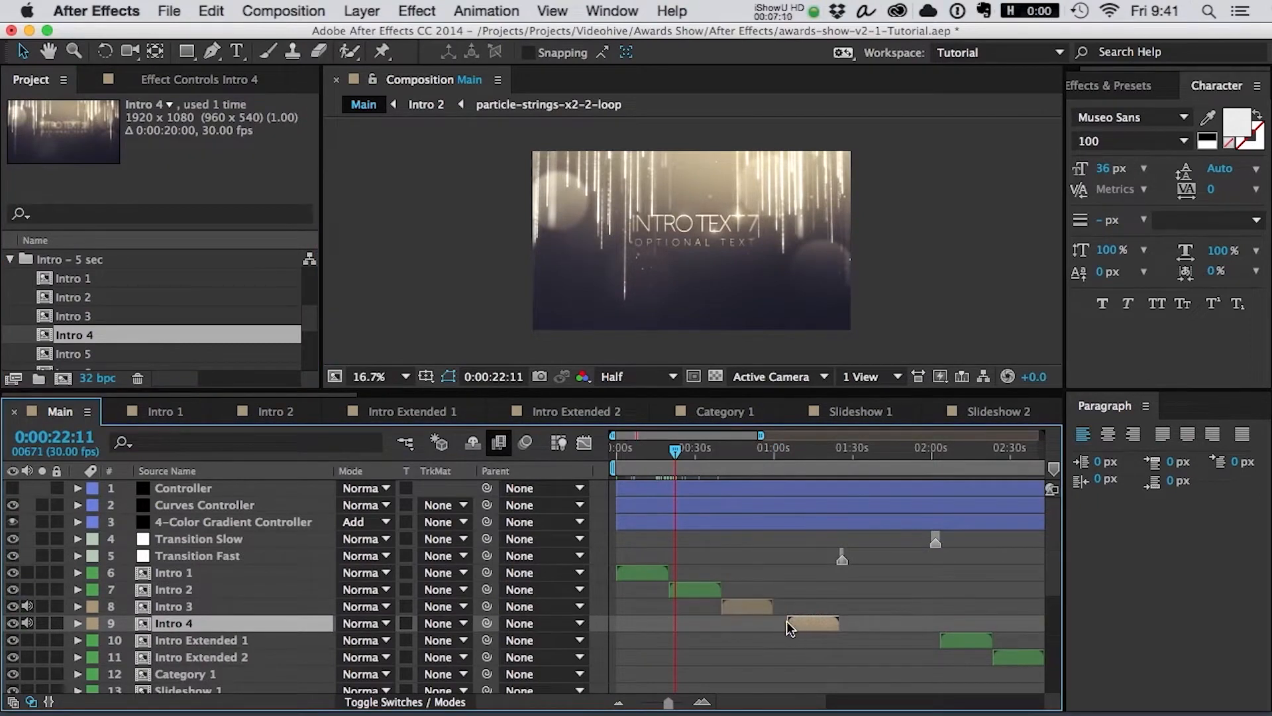
scroll(788, 621, up, 3)
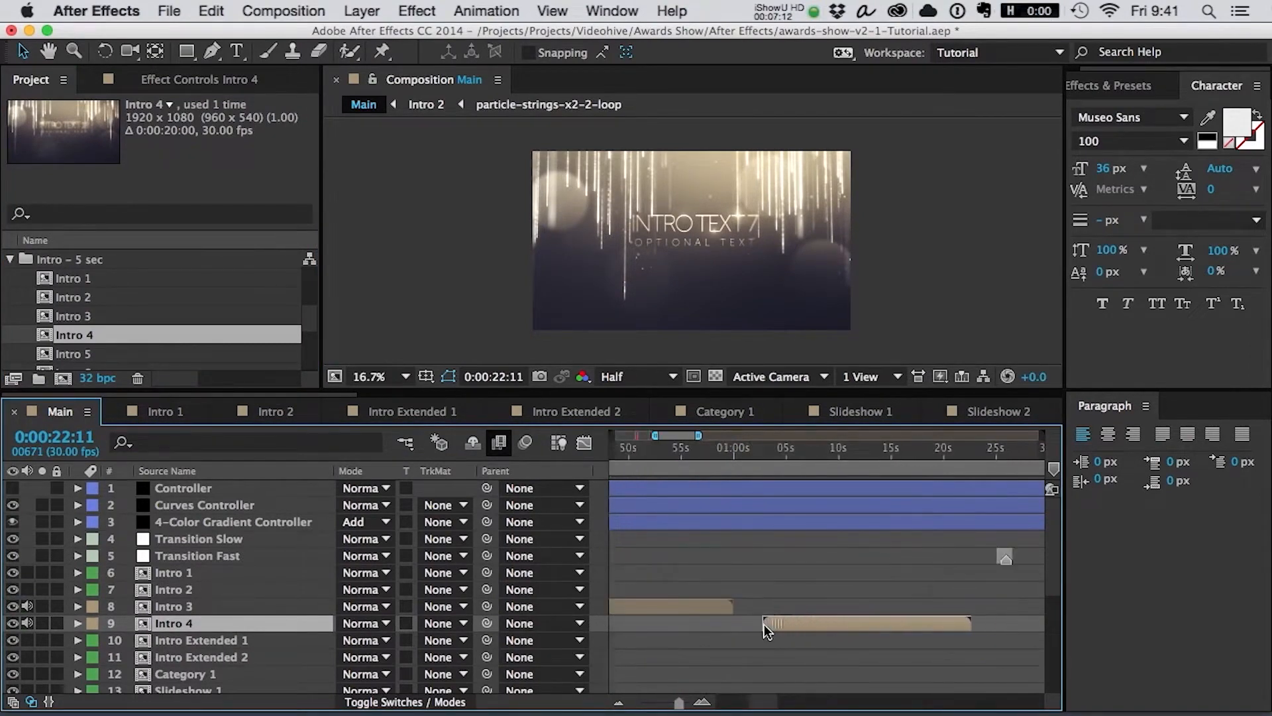
scroll(765, 624, down, 5)
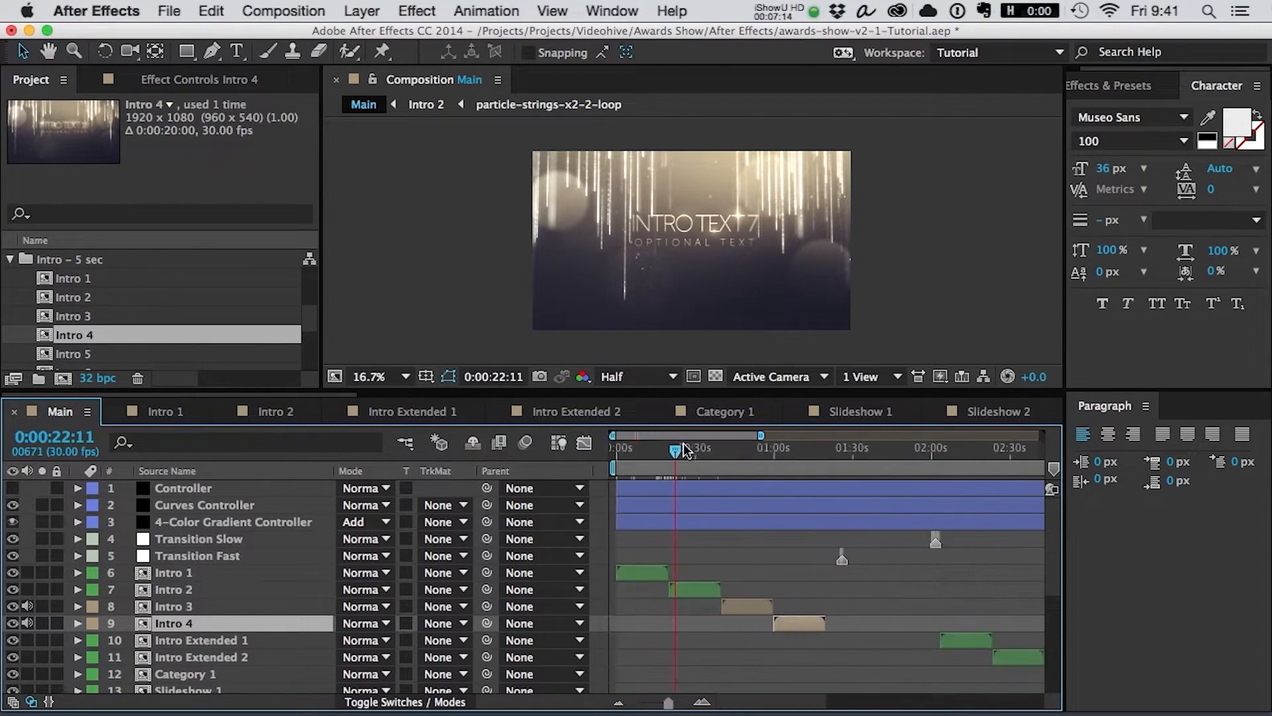
- Open Intro 3 from Main, open its Intro Text 13 composition and preview the title at 0:00:01:29
drag(674, 451, 732, 458)
double_click(736, 608)
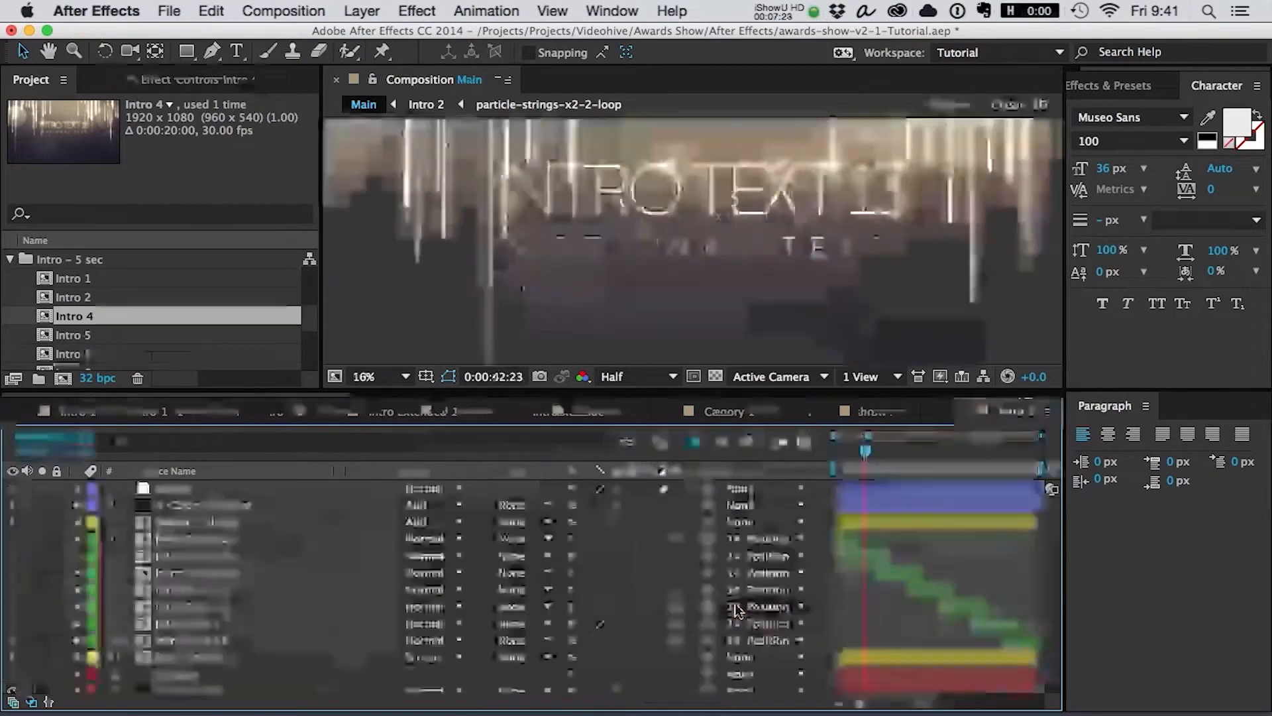
click(872, 560)
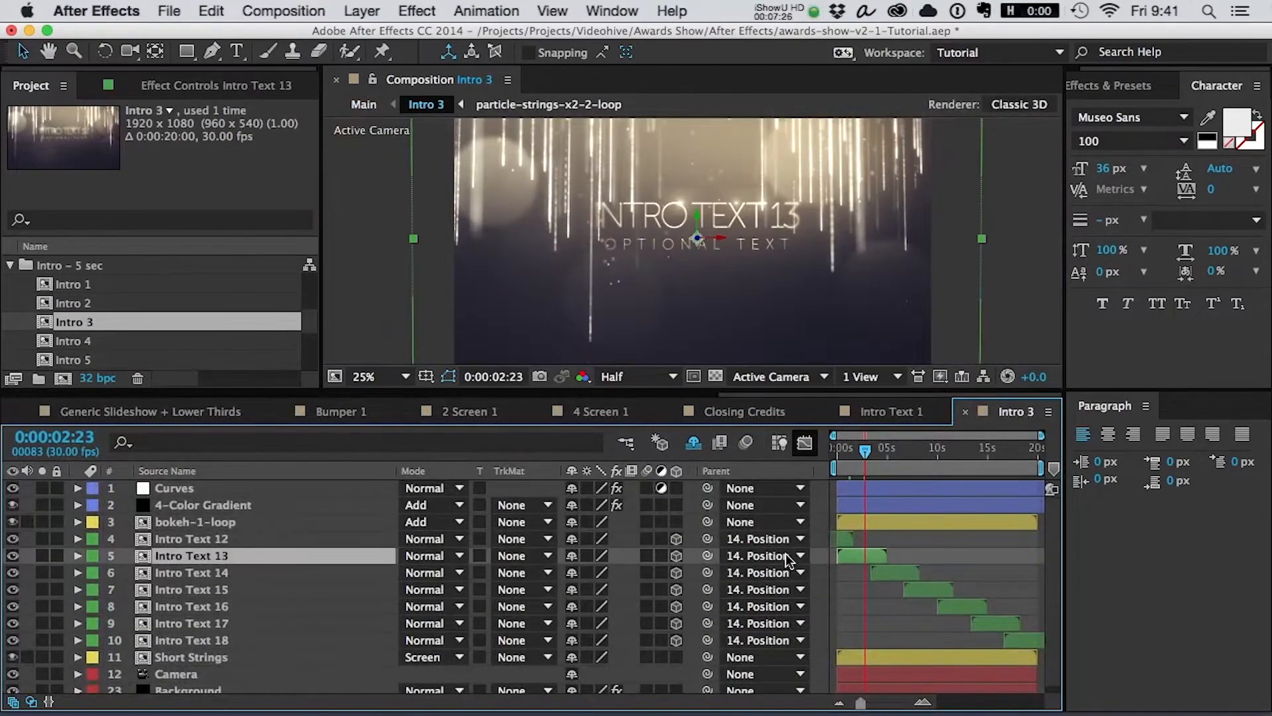
double_click(864, 555)
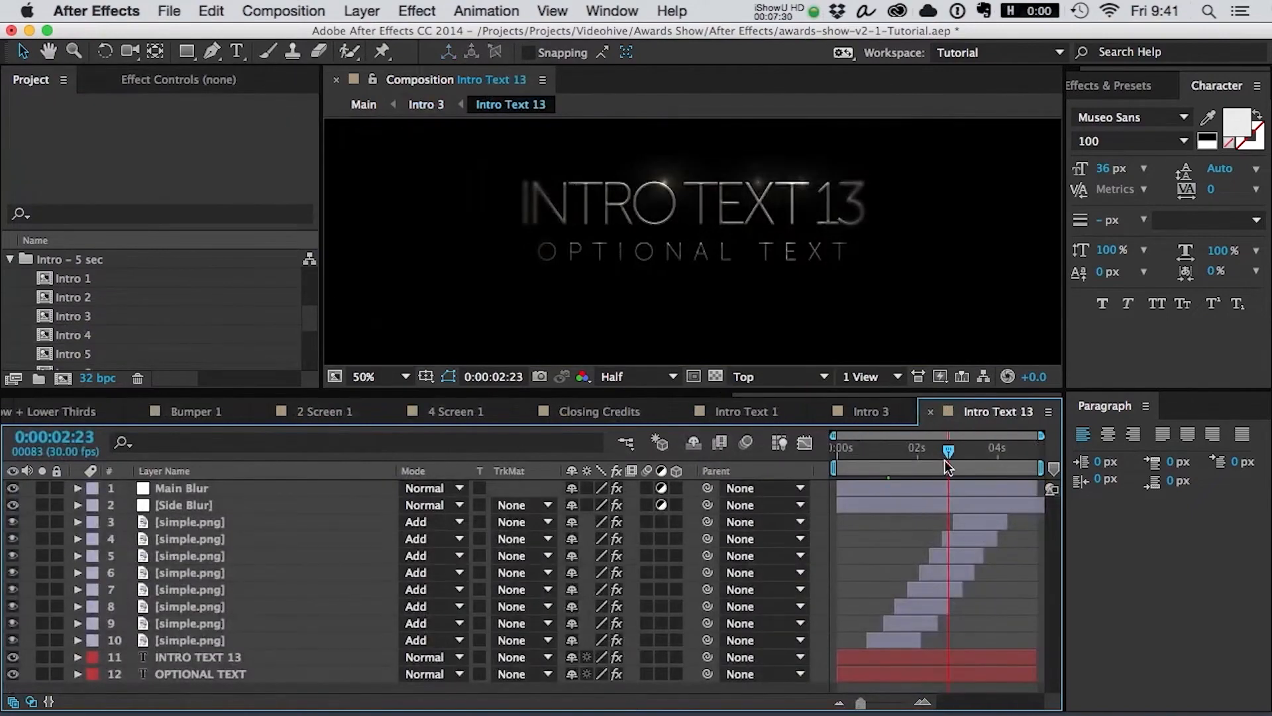
drag(945, 461, 916, 450)
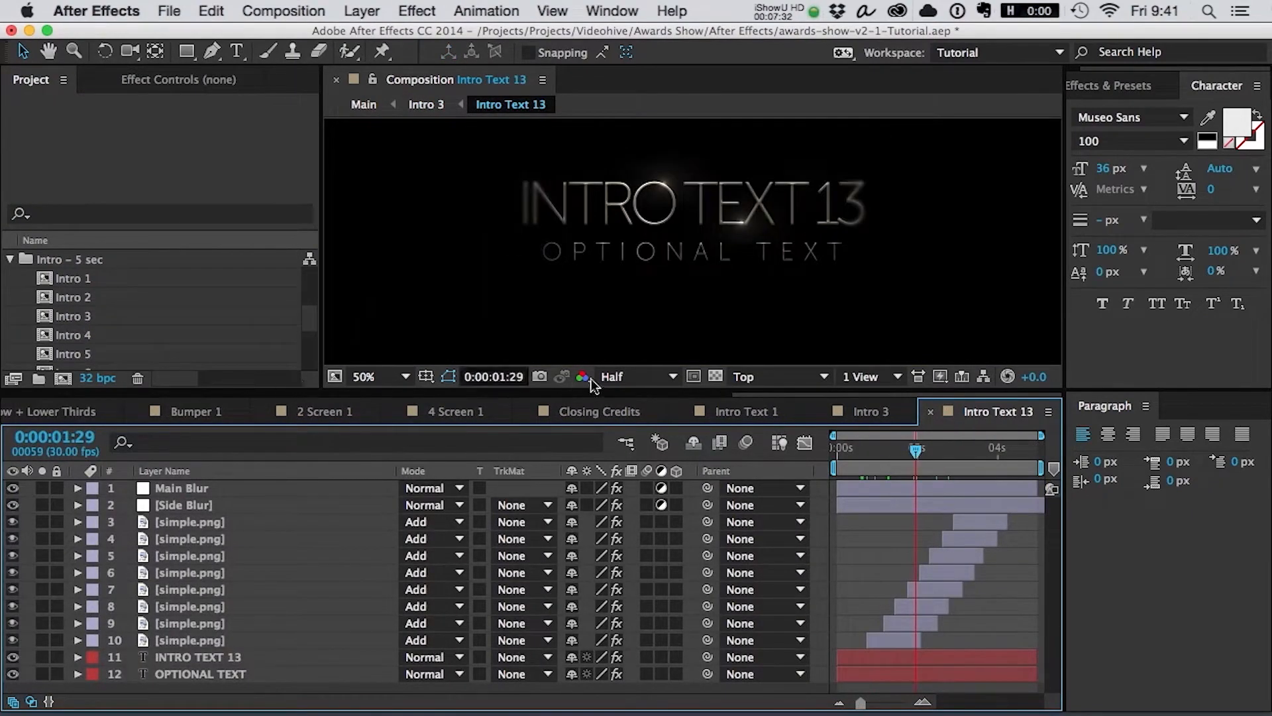
- Return to the Main composition and collapse the Intro – 5 sec folder in the project
drag(755, 393, 35, 396)
click(44, 408)
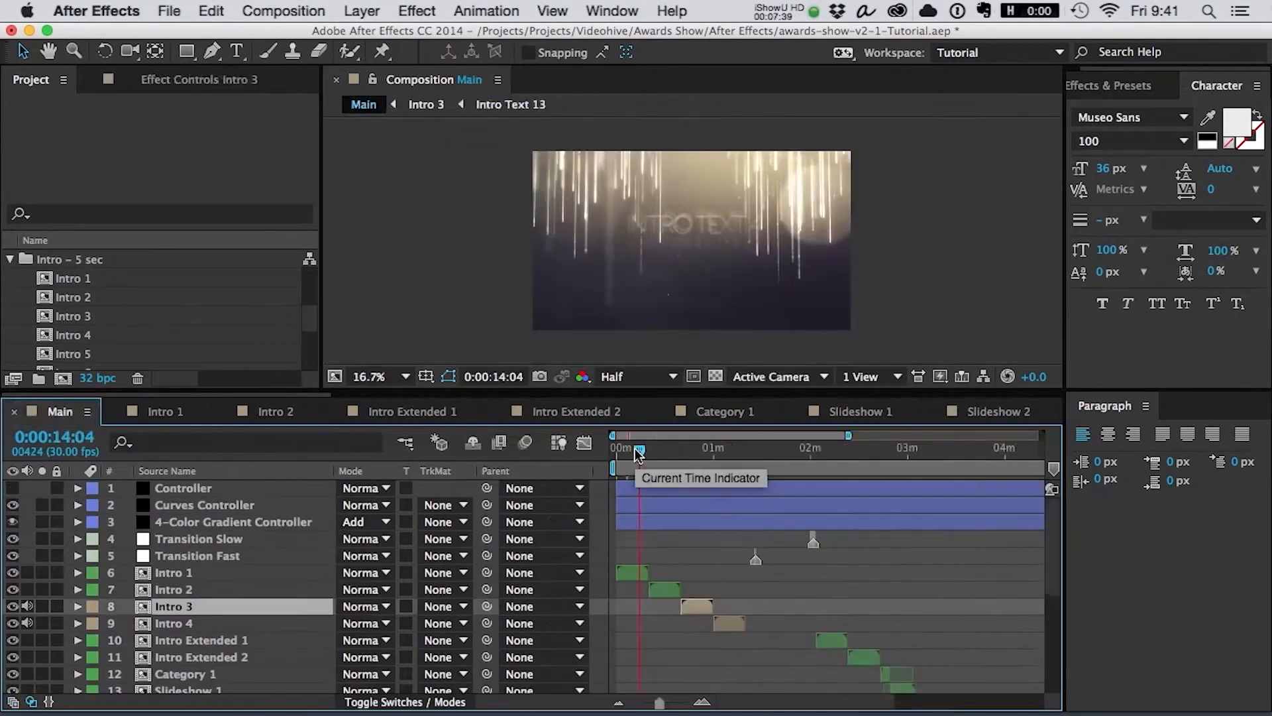
scroll(312, 310, up, 1)
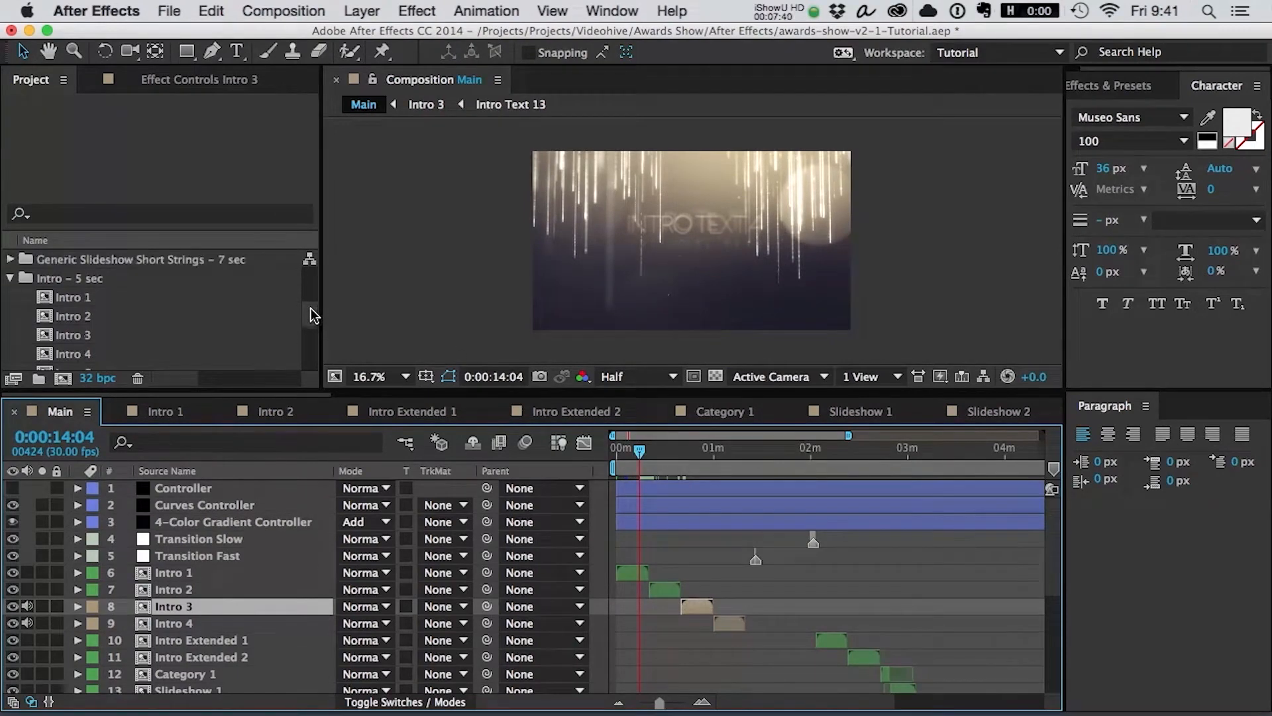
click(10, 279)
click(130, 280)
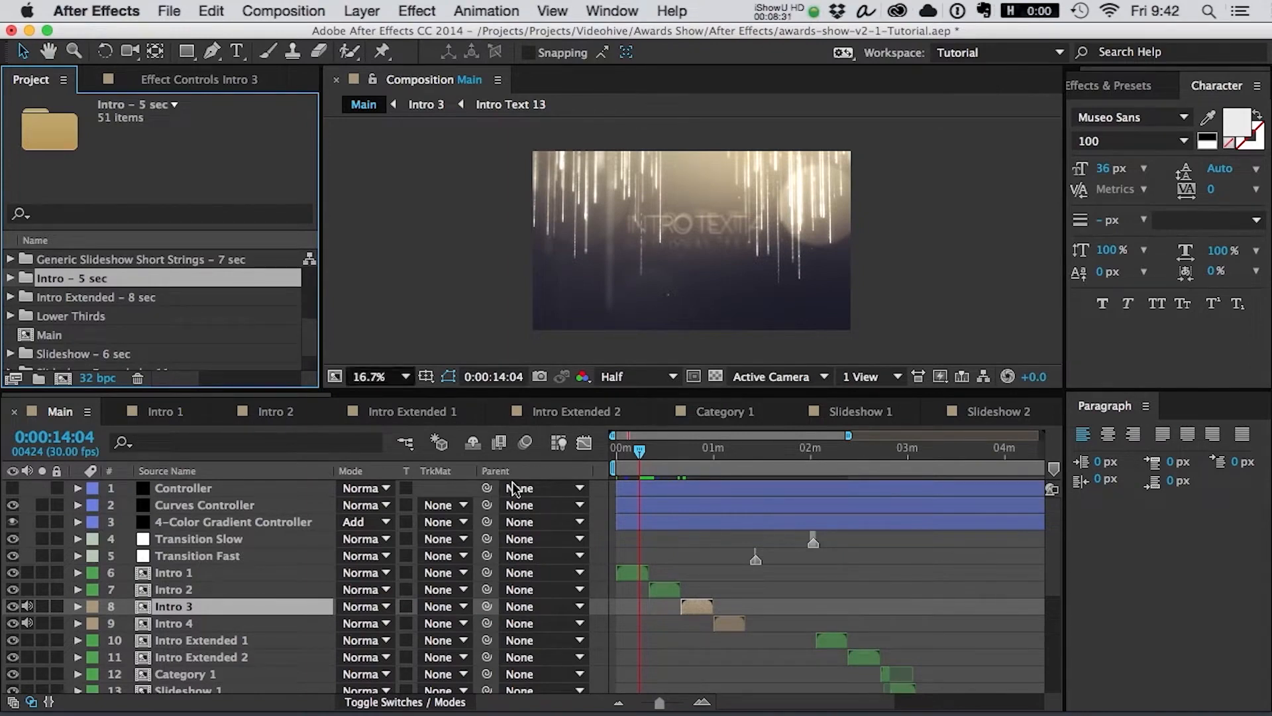
- Open the Intro 1 composition and preview its titles at 0:00:02:05 and 0:00:06:03
click(472, 443)
double_click(637, 575)
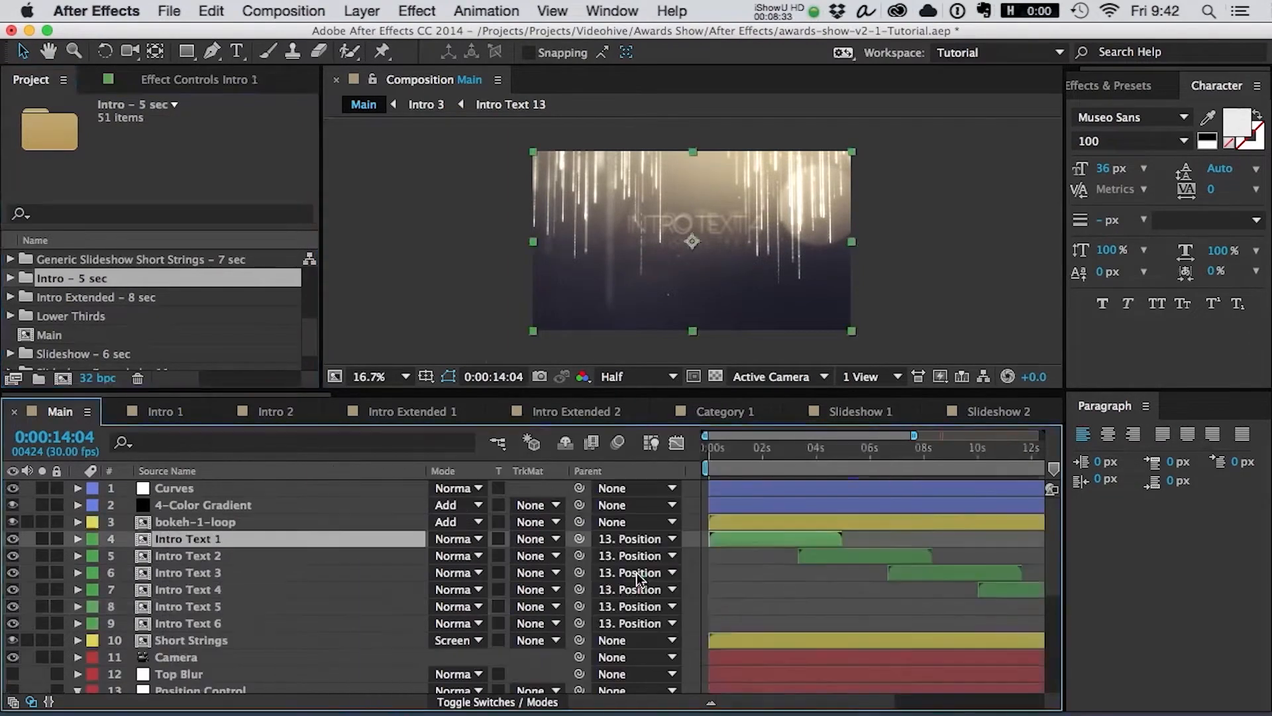
scroll(733, 583, down, 4)
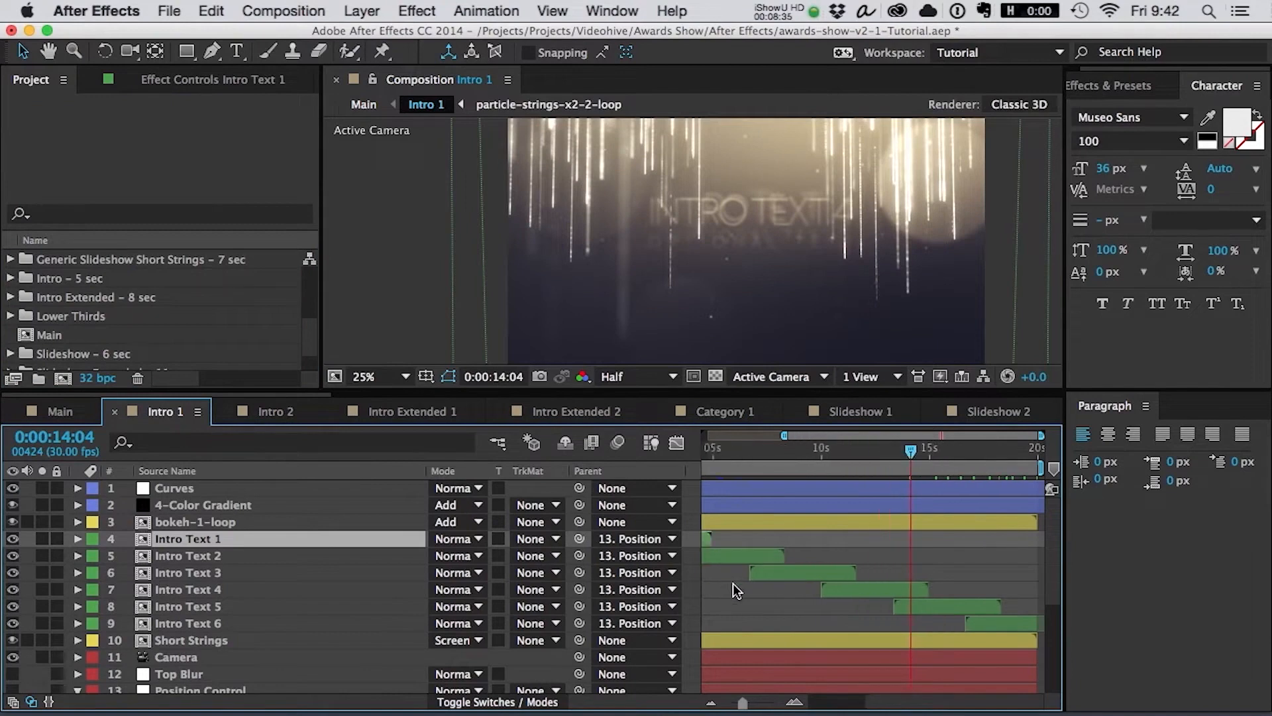
click(744, 445)
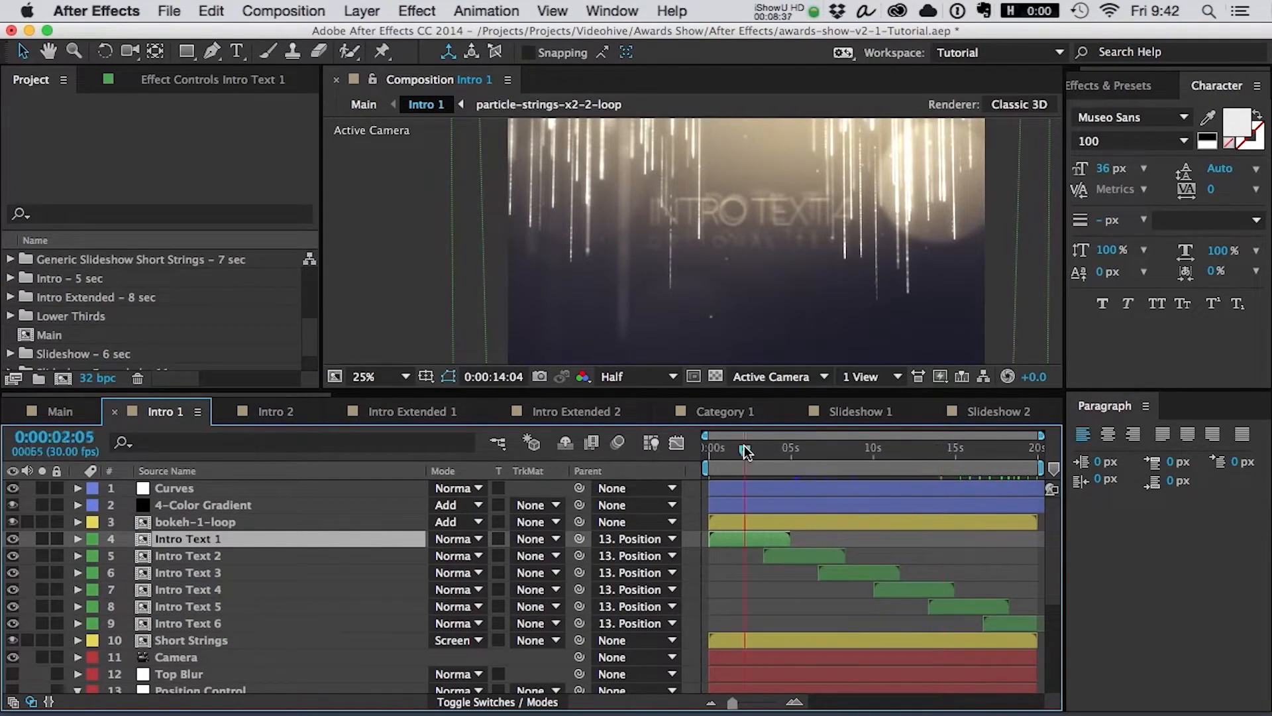
click(810, 452)
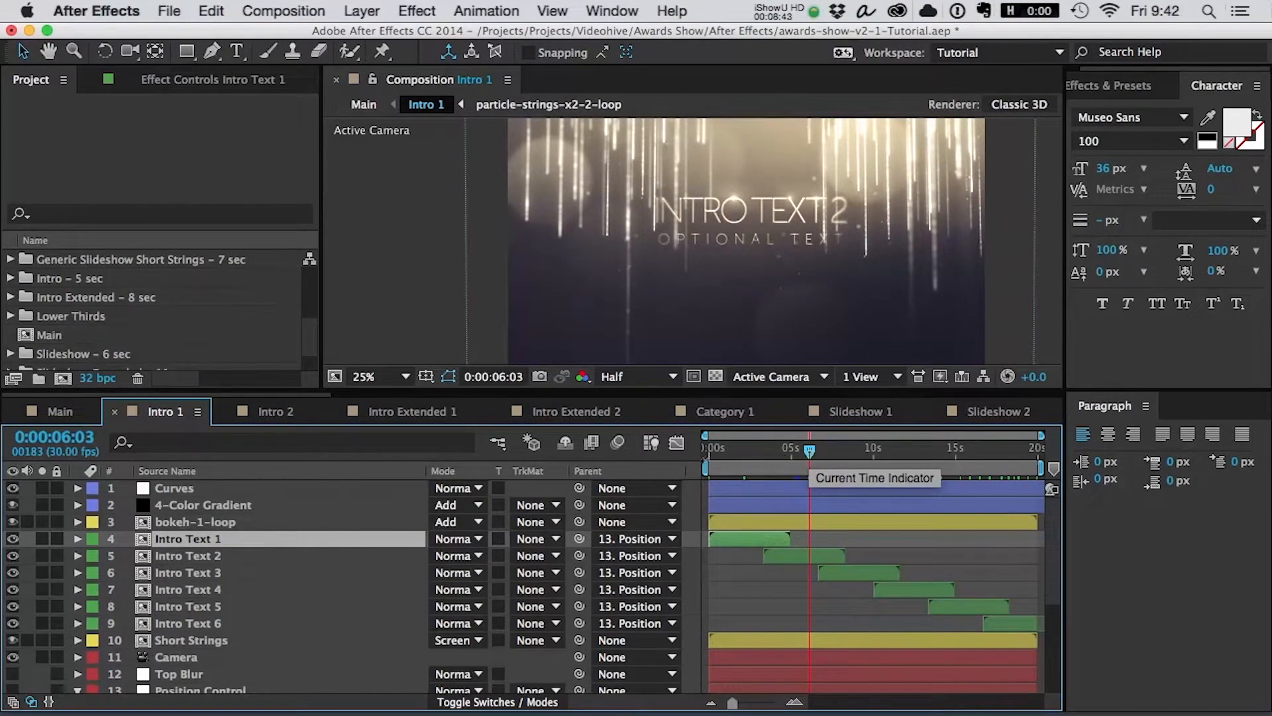
- Expand the Intro Extended – 8 sec folder and its Intro Text Extended subfolder, and select Intro Text Extended 1
click(139, 557)
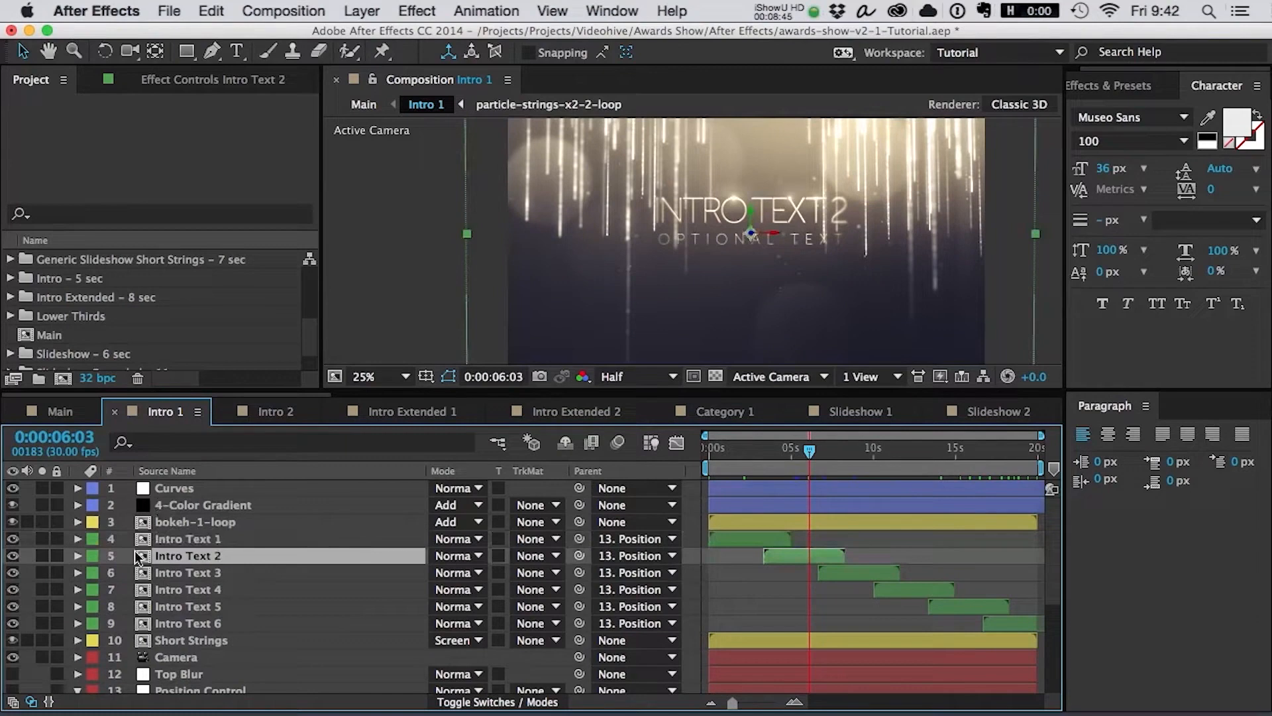
click(180, 583)
click(184, 578)
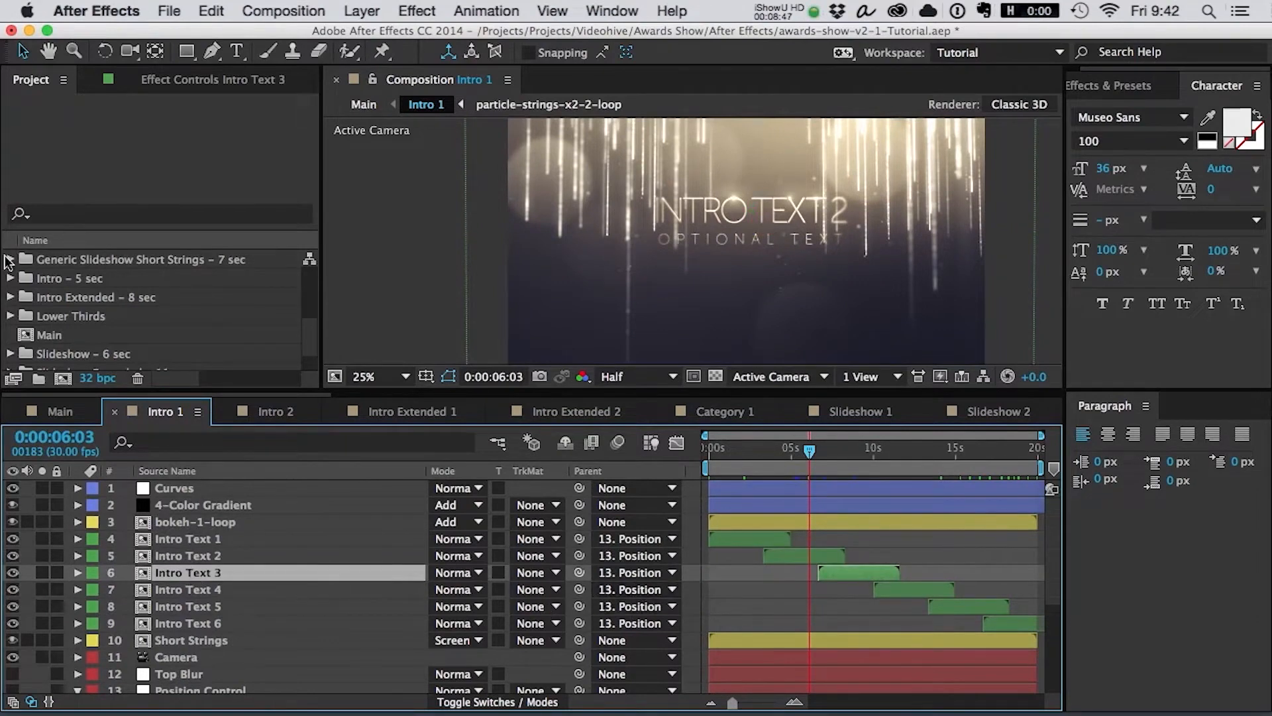
click(10, 297)
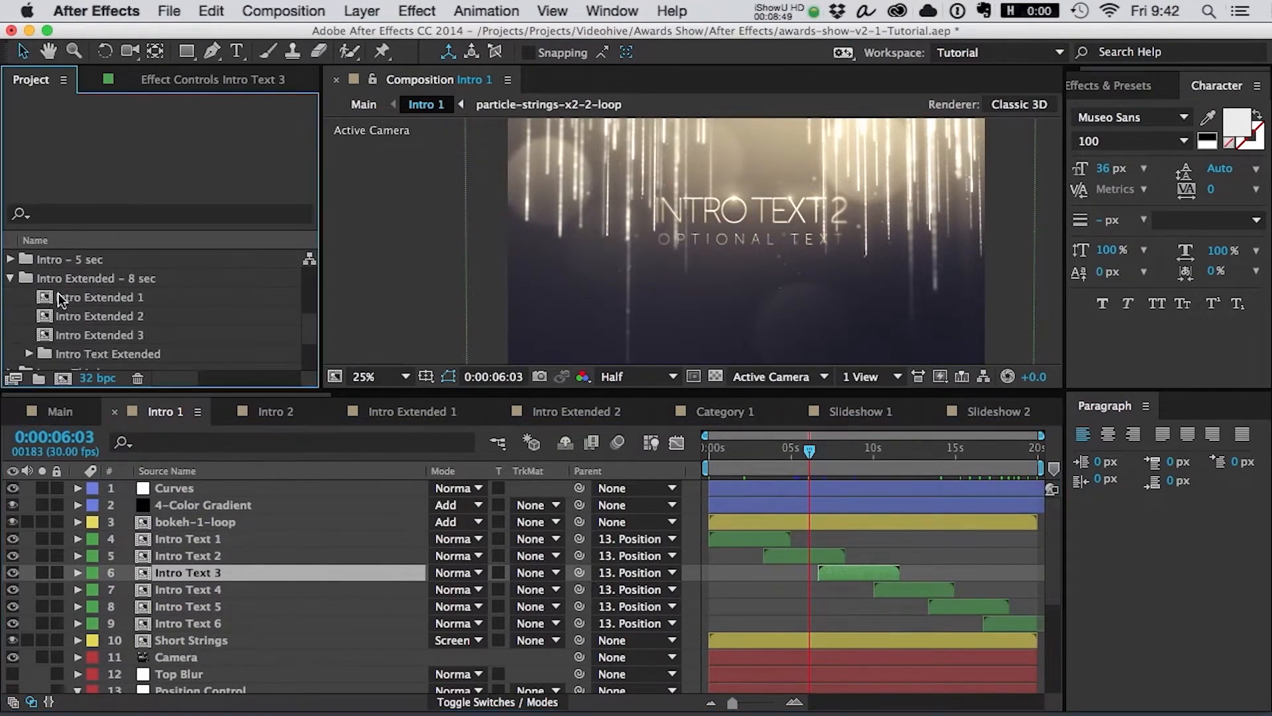
click(28, 354)
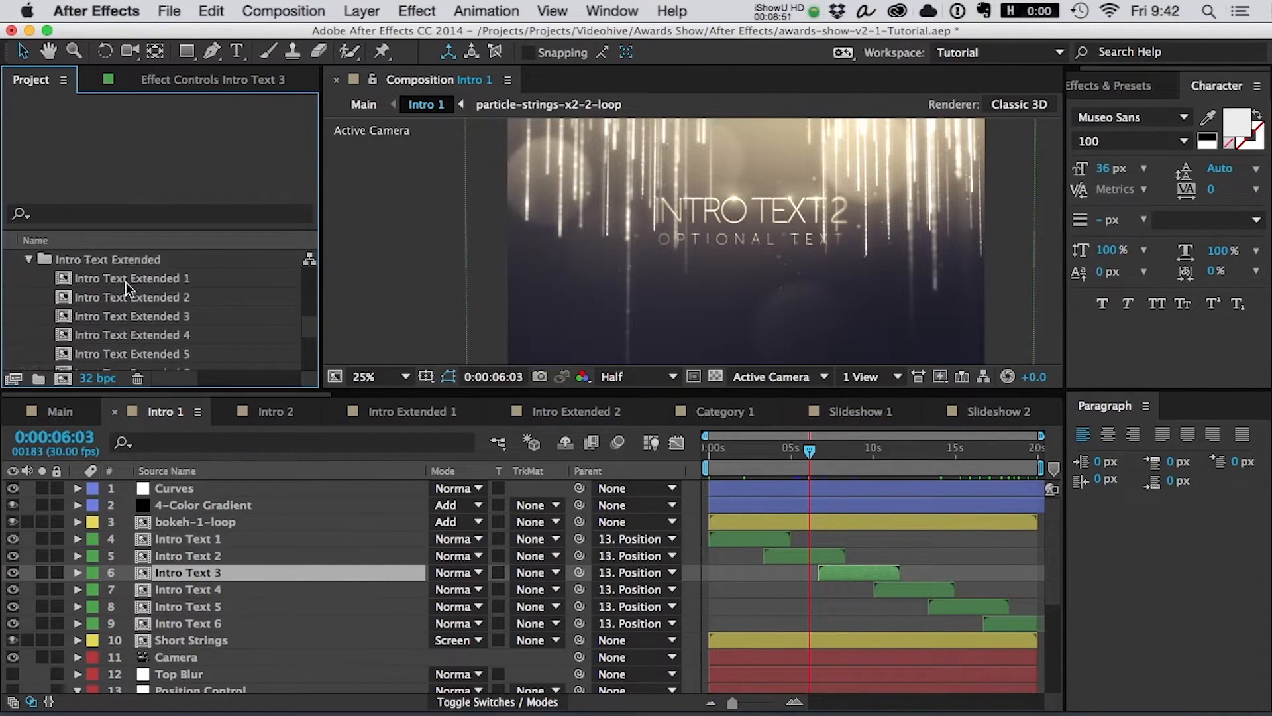
scroll(126, 288, up, 1)
click(137, 289)
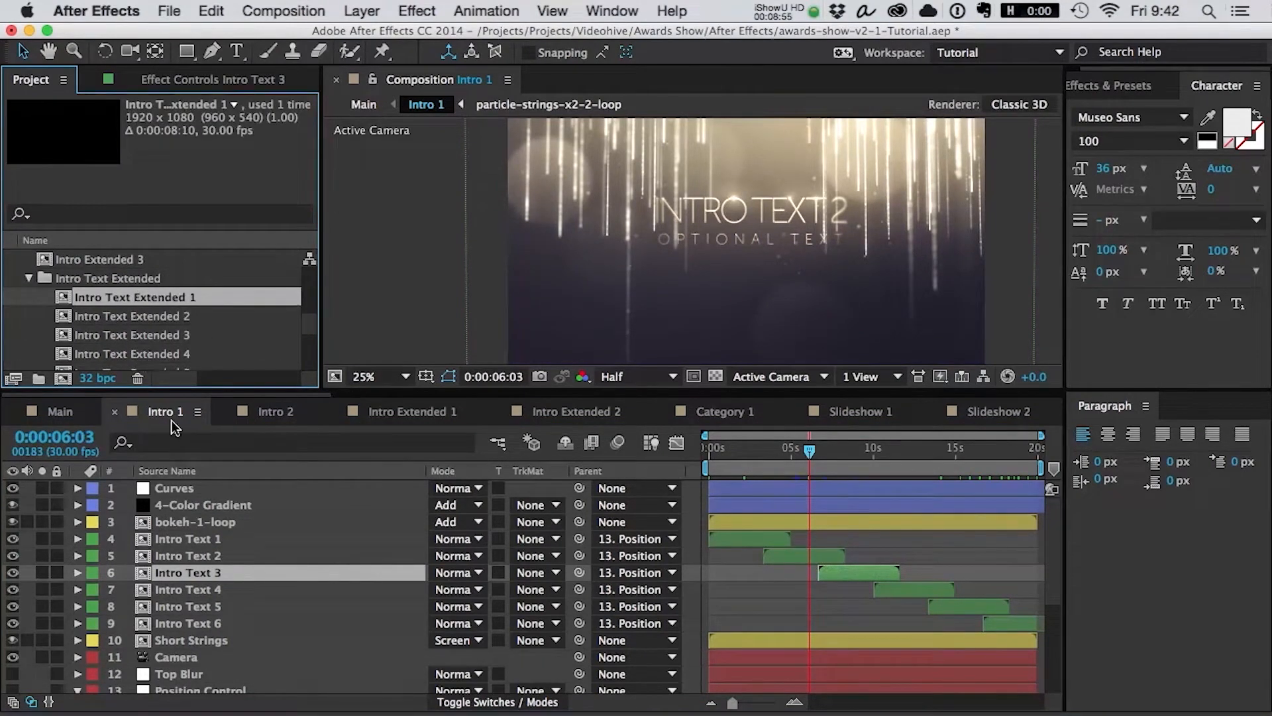
- Check Intro Text 1 at 0:00:04:18, then select the Intro Text 2 layer and preview it at 0:00:05:26
click(772, 539)
mouse_move(804, 451)
mouse_down()
mouse_move(753, 461)
mouse_move(784, 464)
mouse_up()
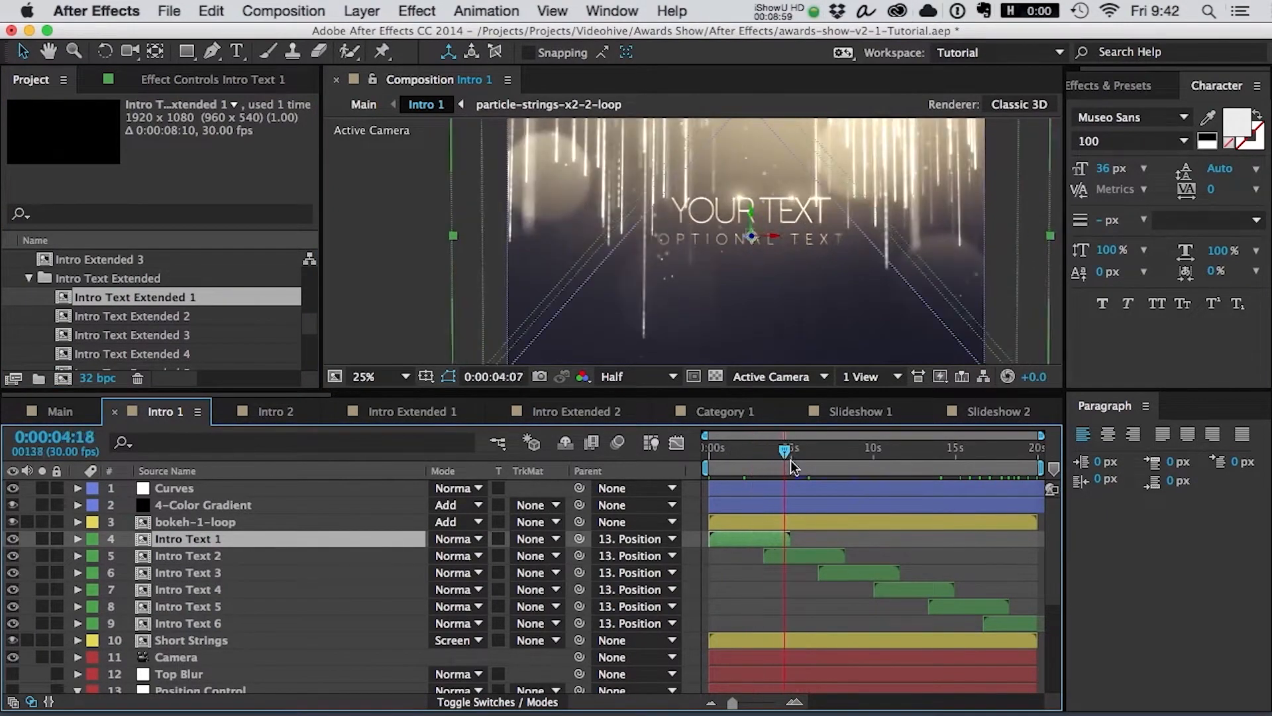
click(792, 554)
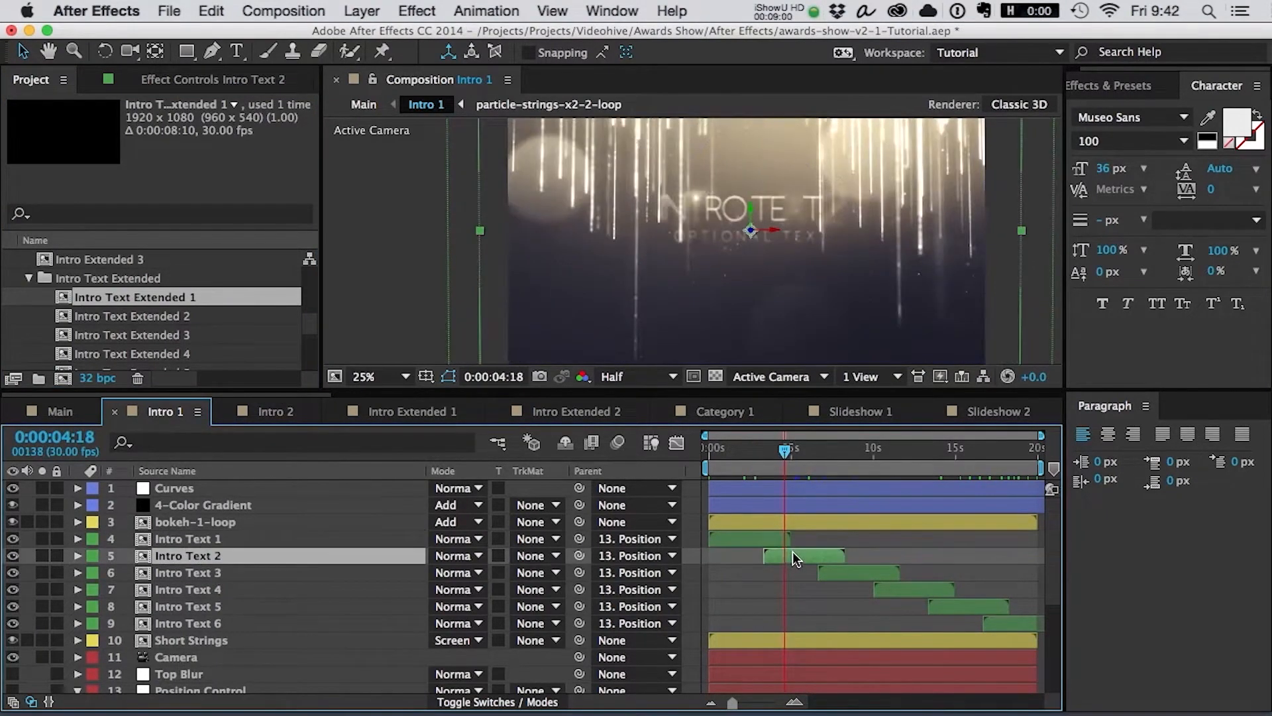
click(804, 451)
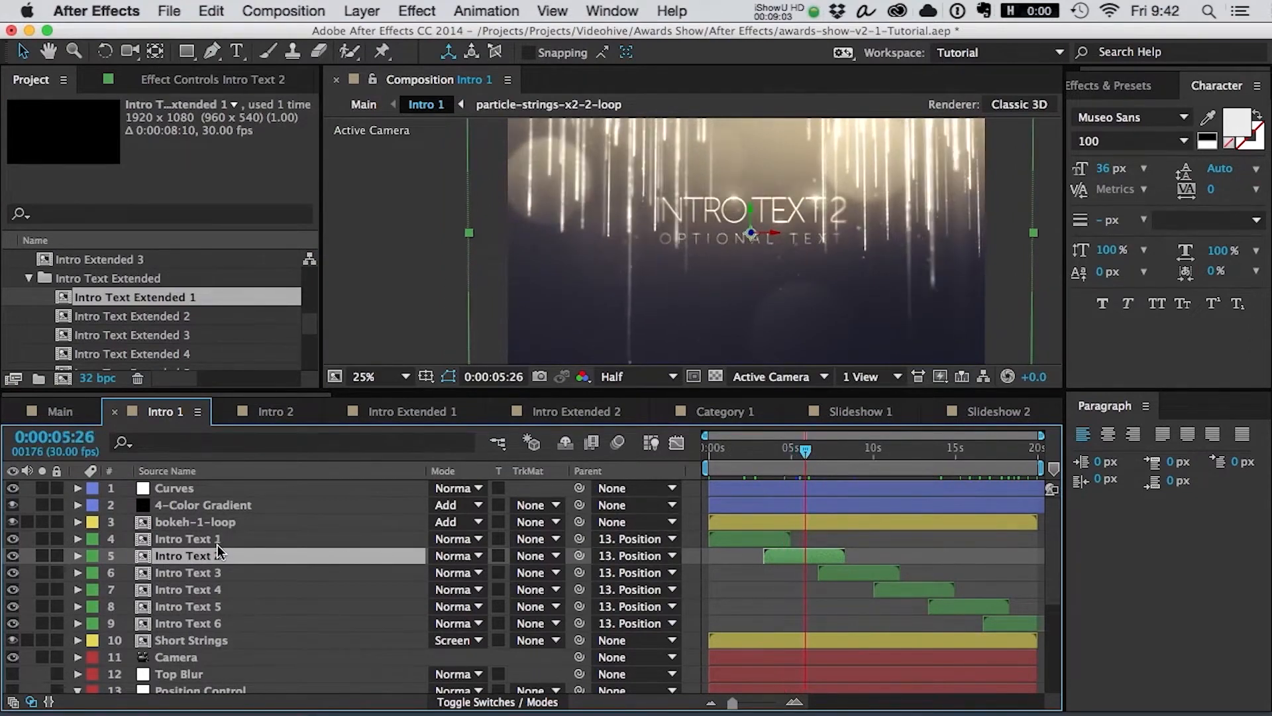
- Replace the Intro Text 2 layer with Intro Text Extended 1 and lengthen the layer to its full duration
click(144, 297)
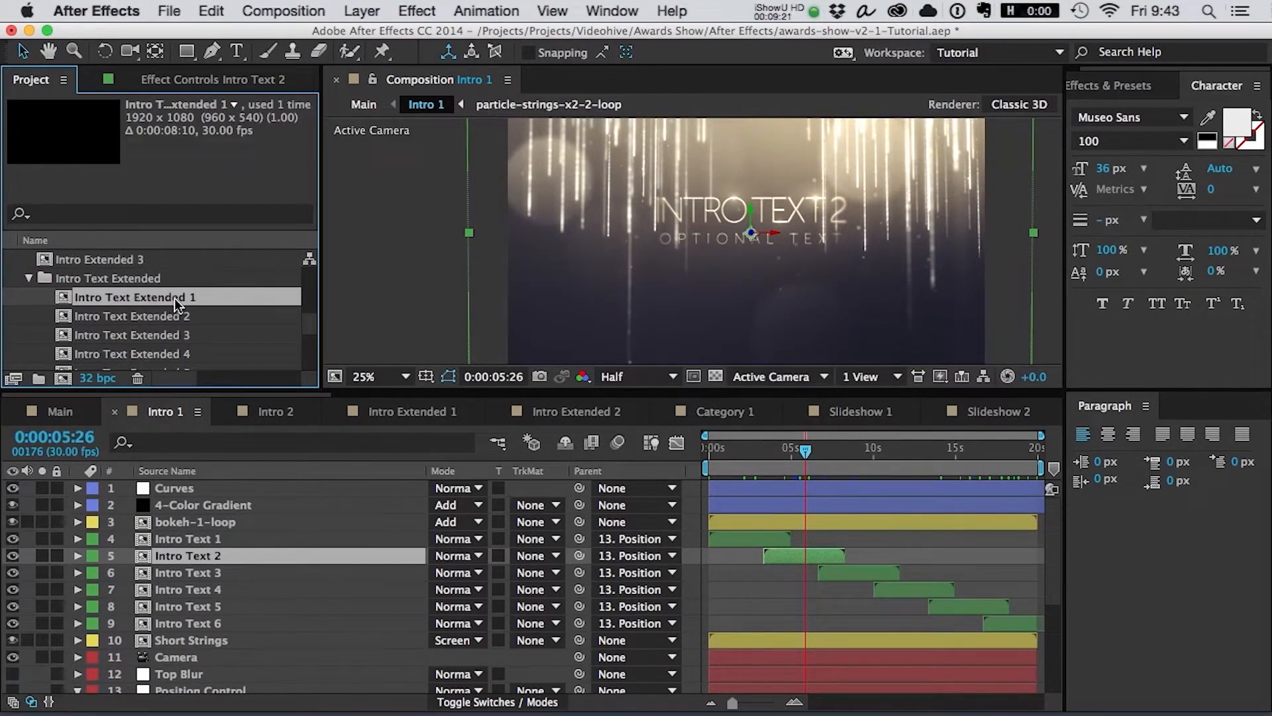
drag(174, 297, 199, 560)
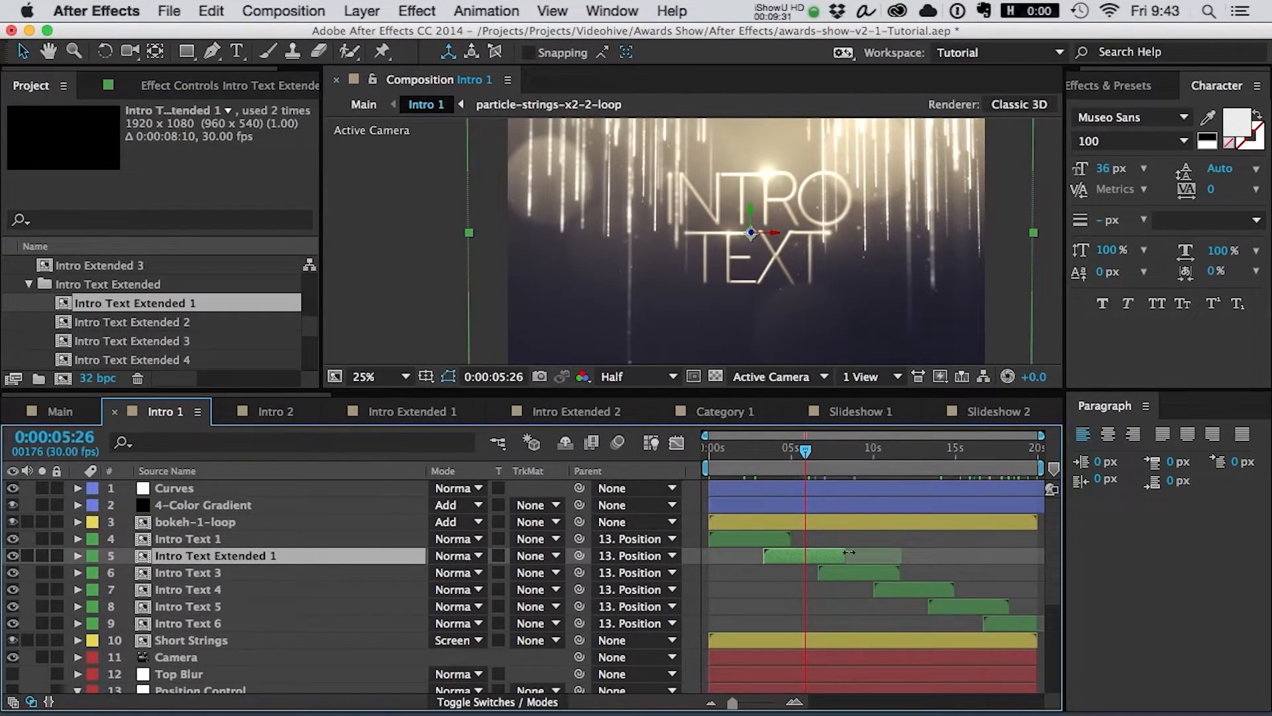
drag(845, 555, 913, 557)
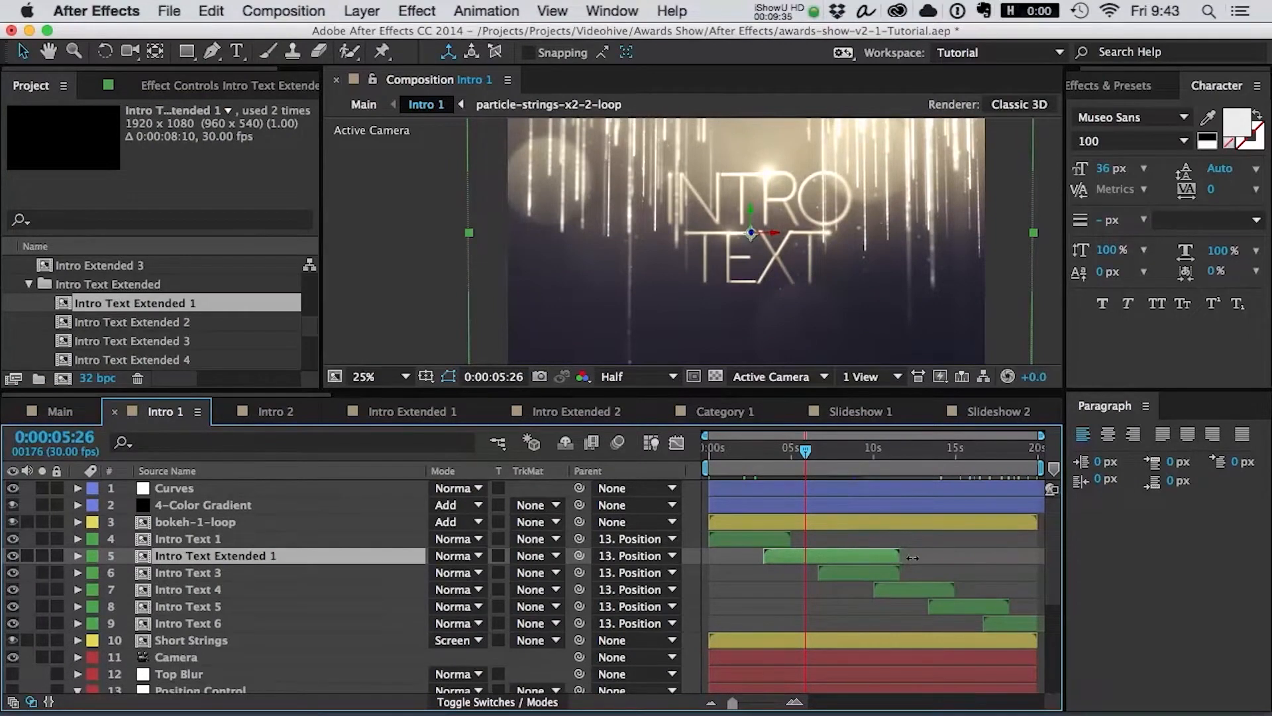
- Delete the Intro Text 3 layer and preview the extended title at 0:00:06:27
click(856, 571)
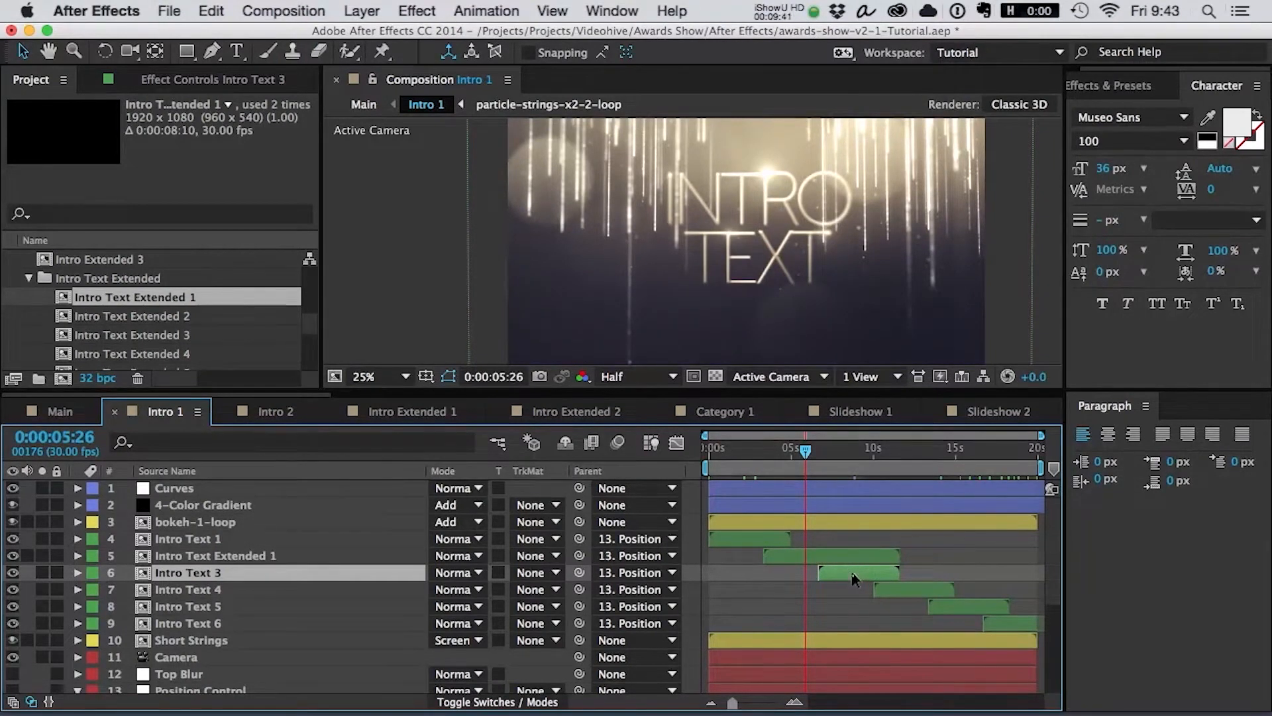
key(Delete)
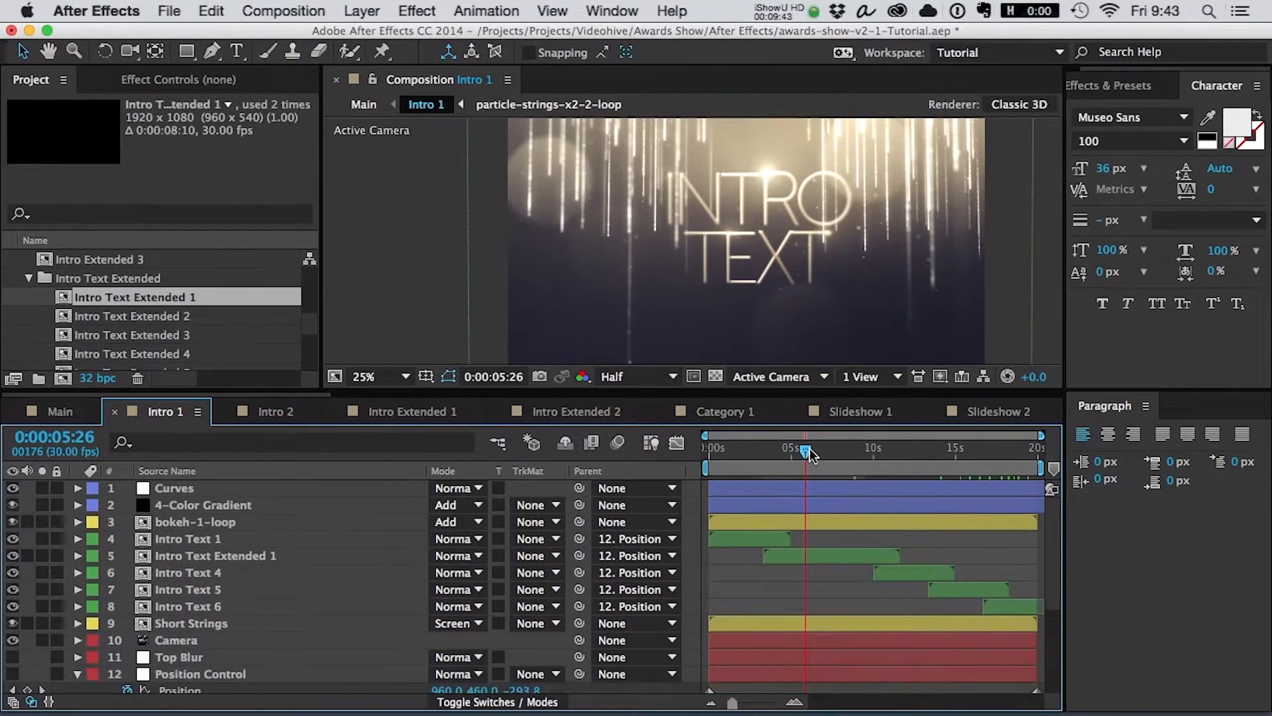
drag(806, 451, 823, 451)
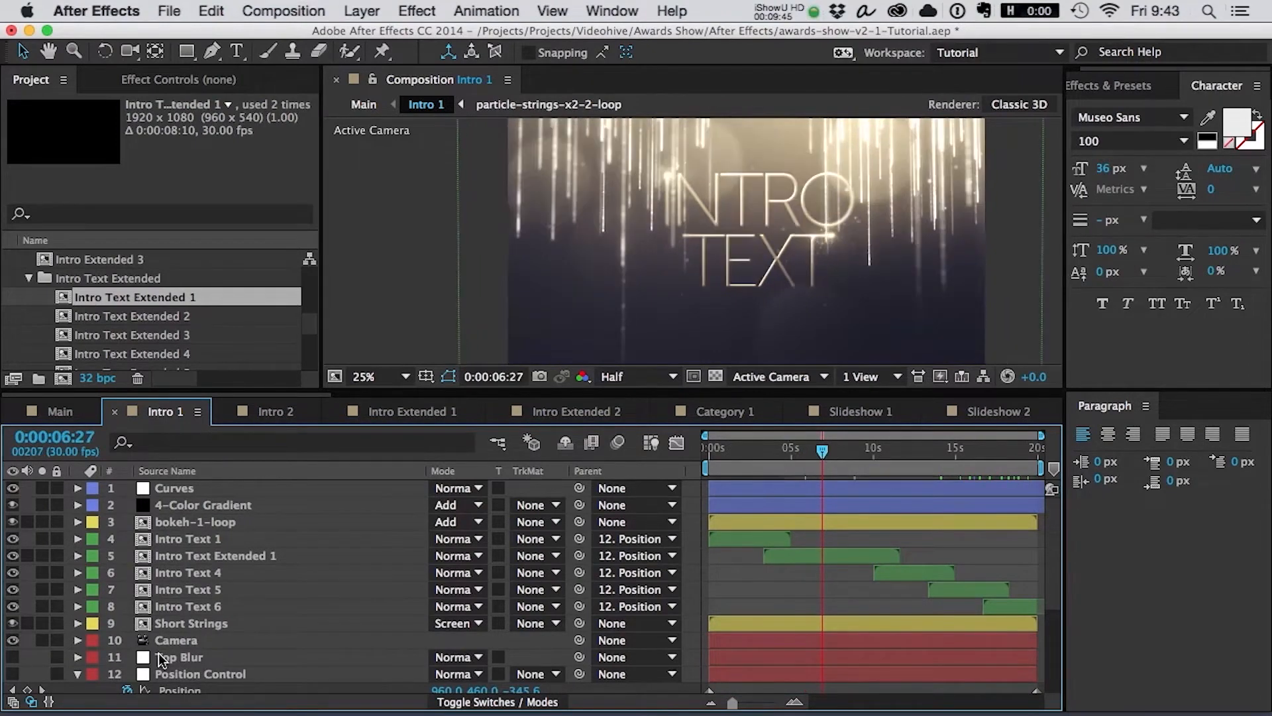
- Select the Camera layer and view the scene from the top to examine the camera's position relative to the intro title
click(177, 640)
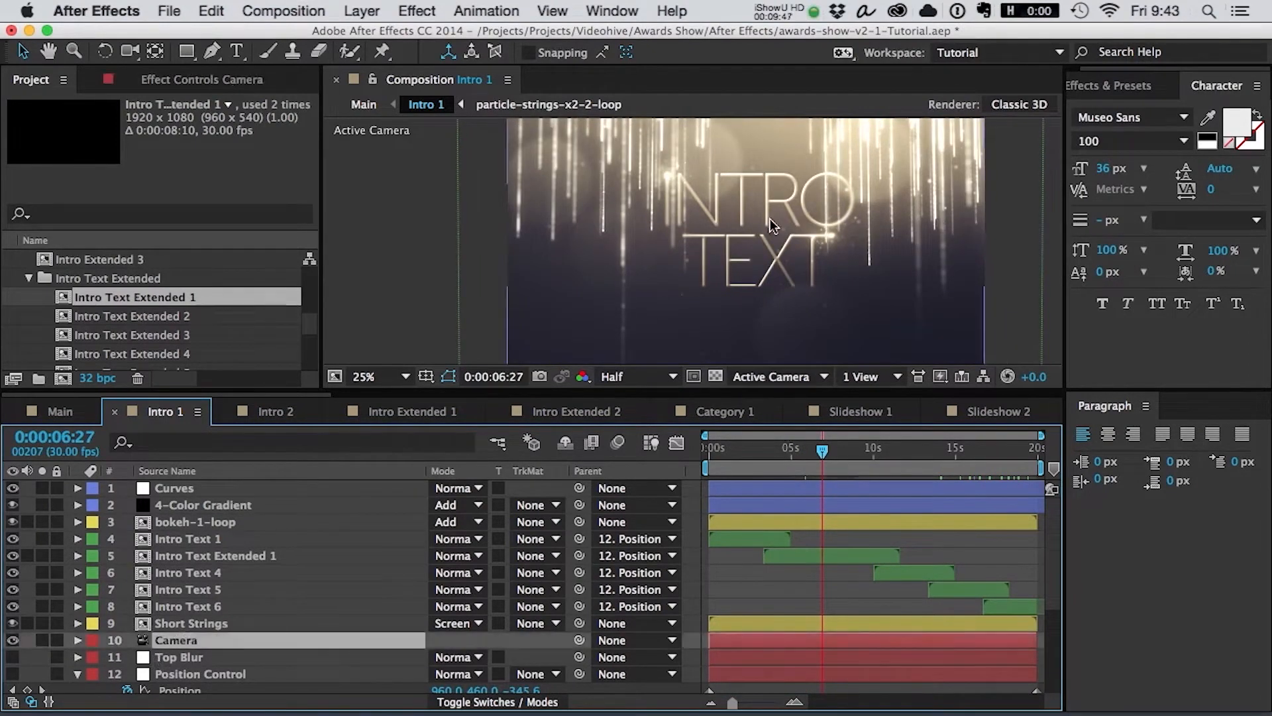
click(824, 376)
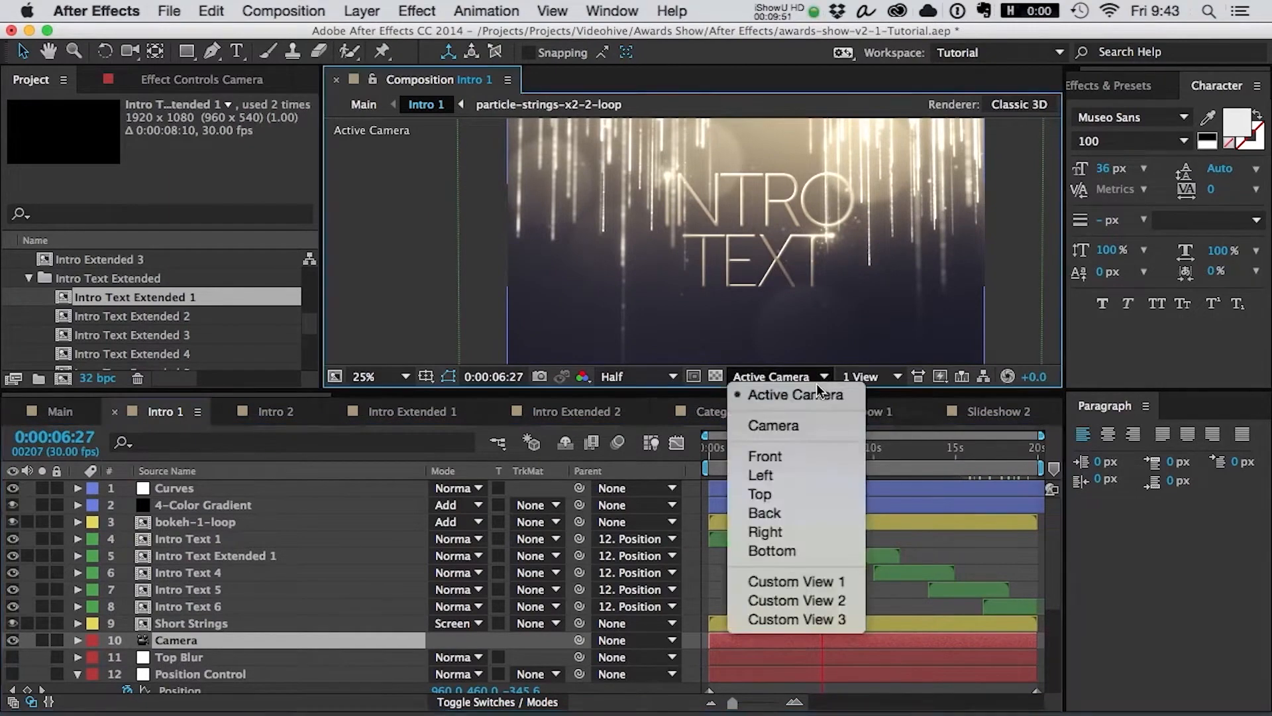
click(780, 493)
scroll(772, 298, down, 1)
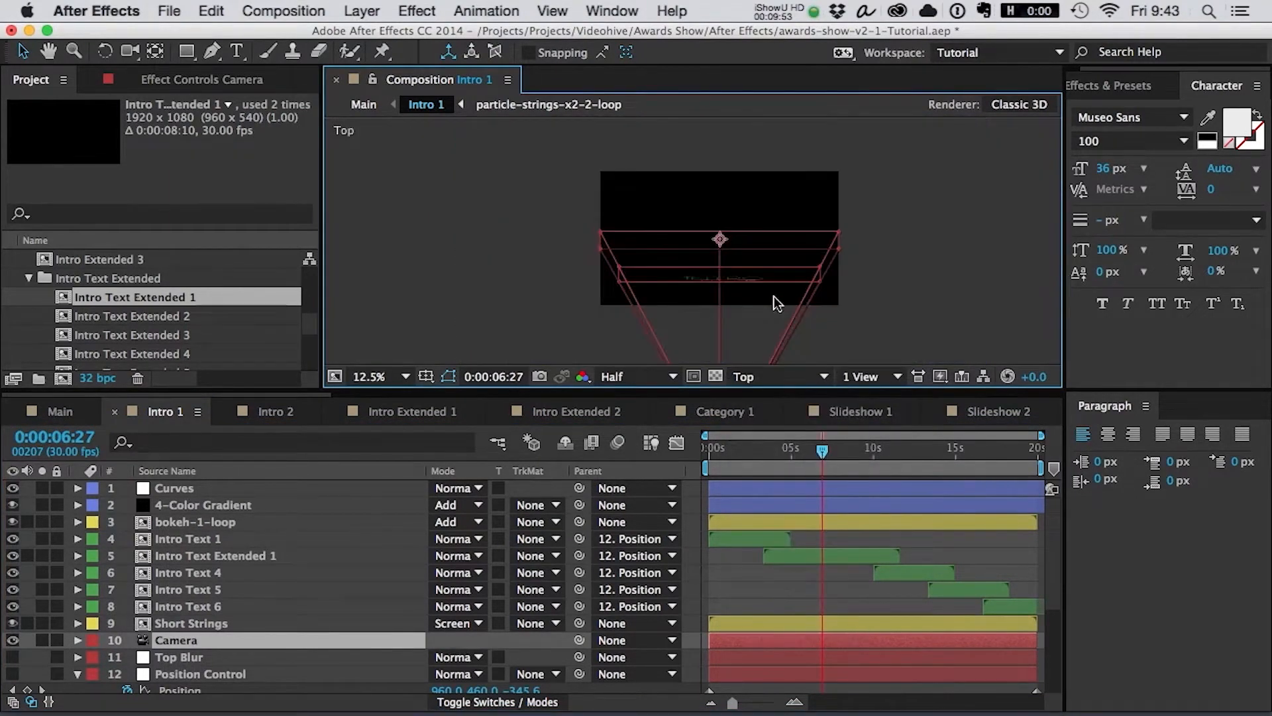
drag(713, 281, 781, 113)
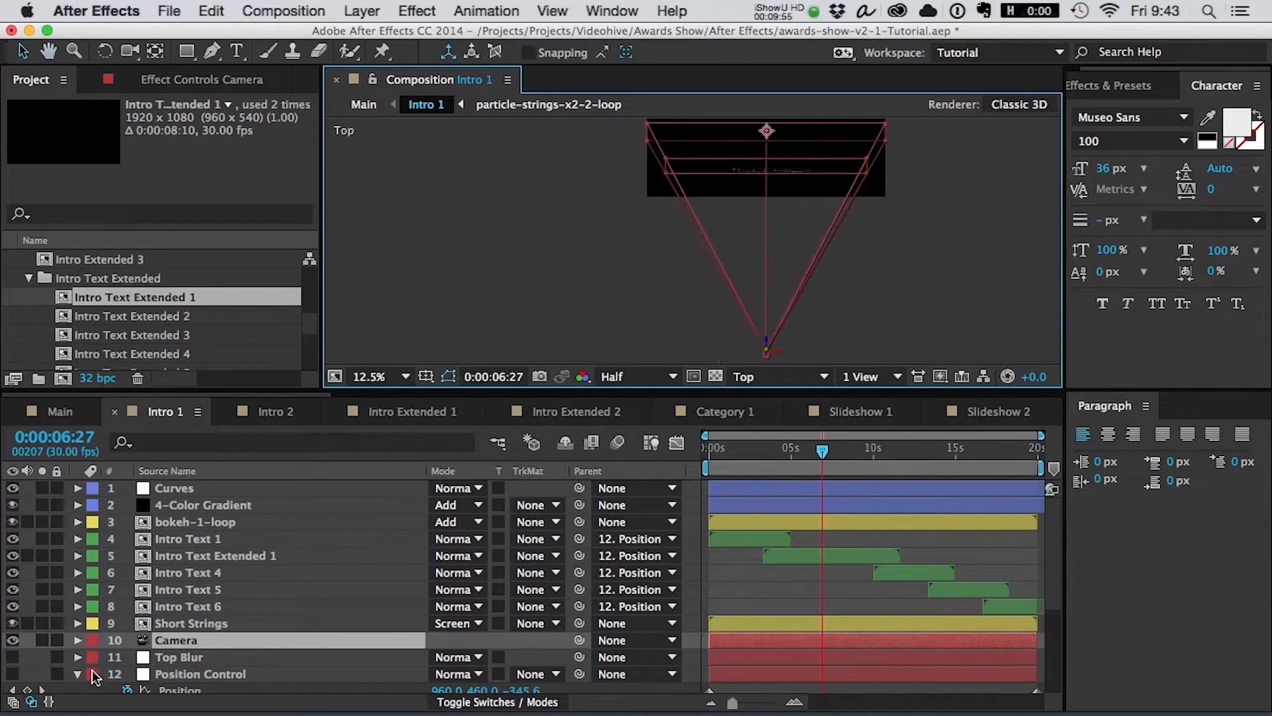
drag(734, 167, 742, 188)
scroll(743, 198, up, 1)
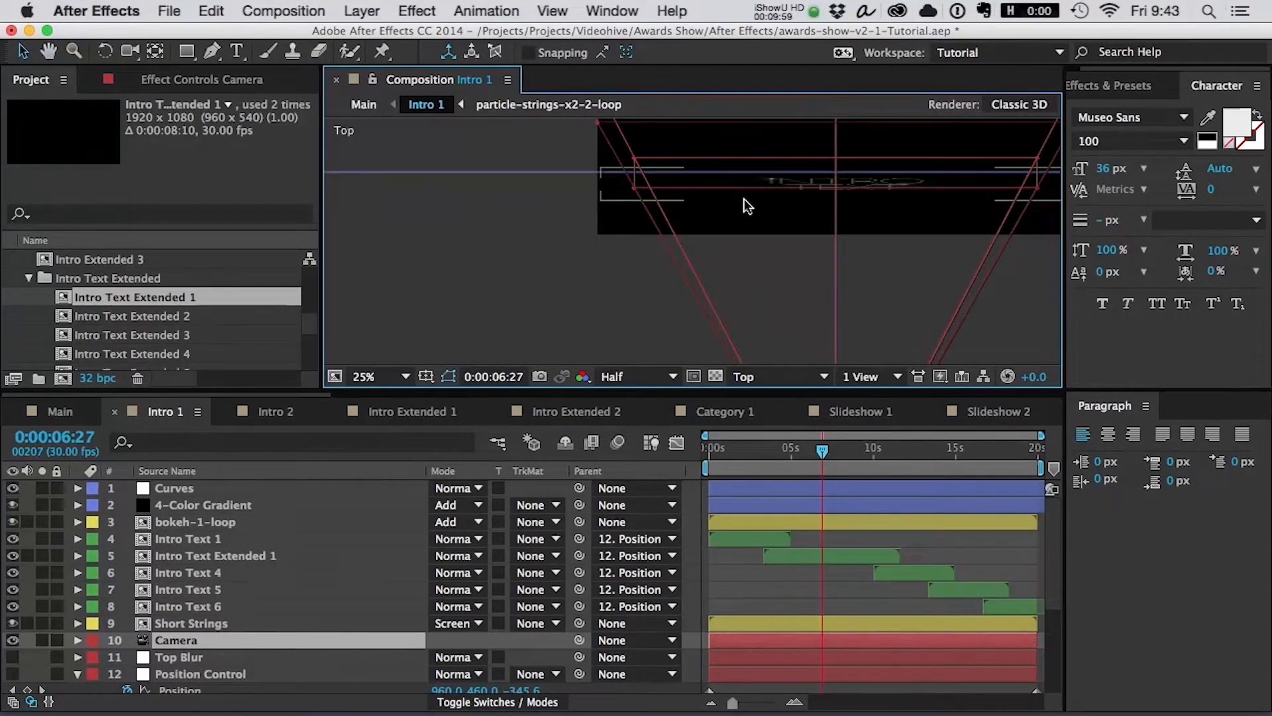
scroll(814, 181, down, 1)
scroll(814, 180, up, 1)
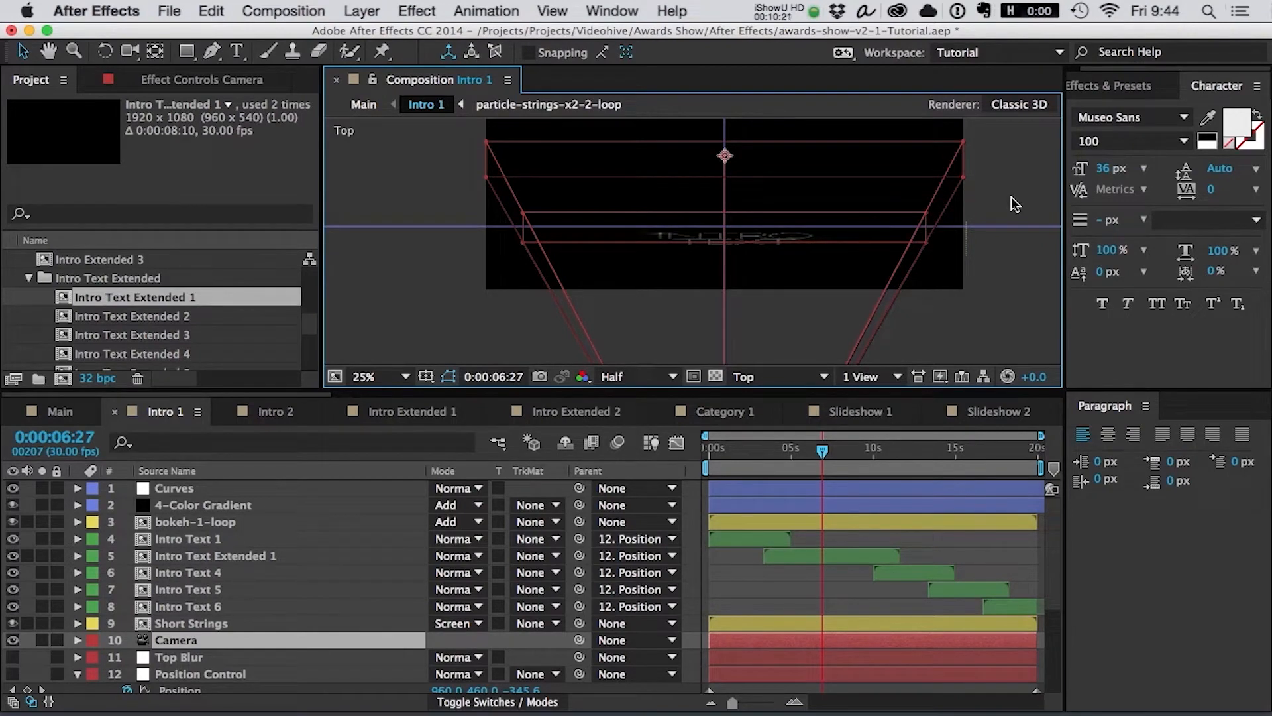
- At 0:00:07:18, move the Intro Text Extended 1 layer slightly away from the camera along its Z axis
click(830, 554)
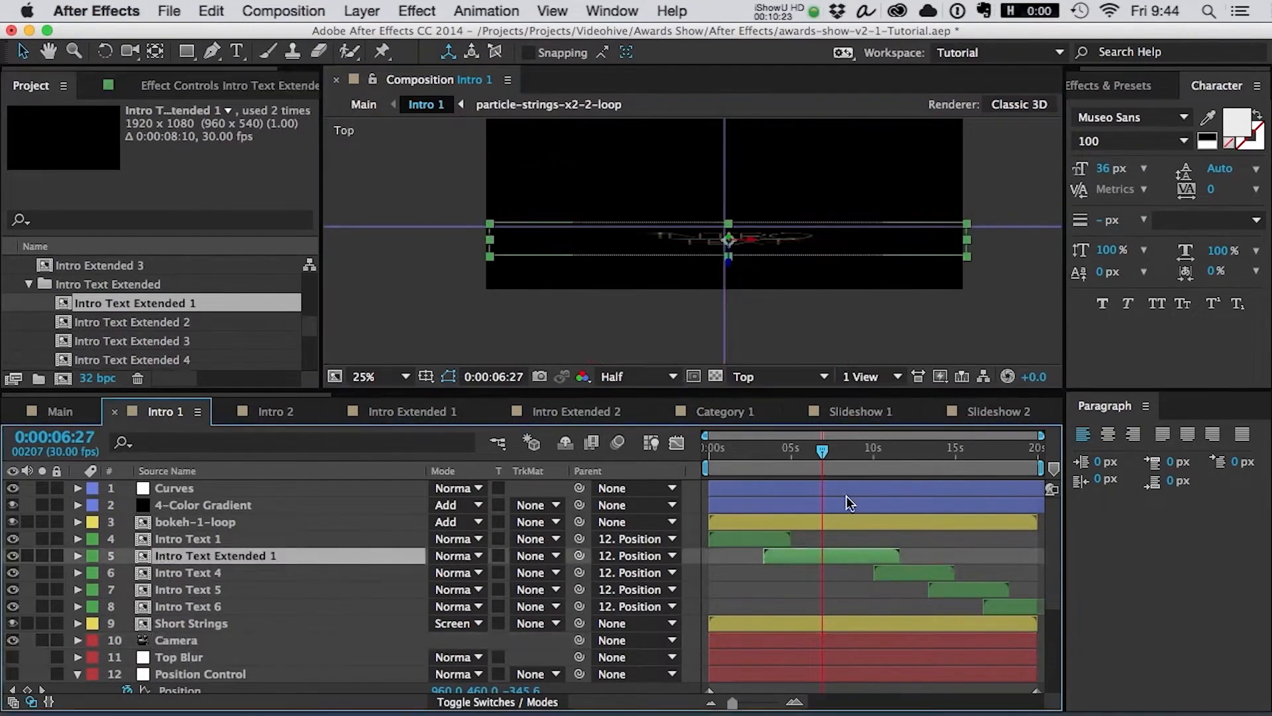
drag(825, 451, 834, 449)
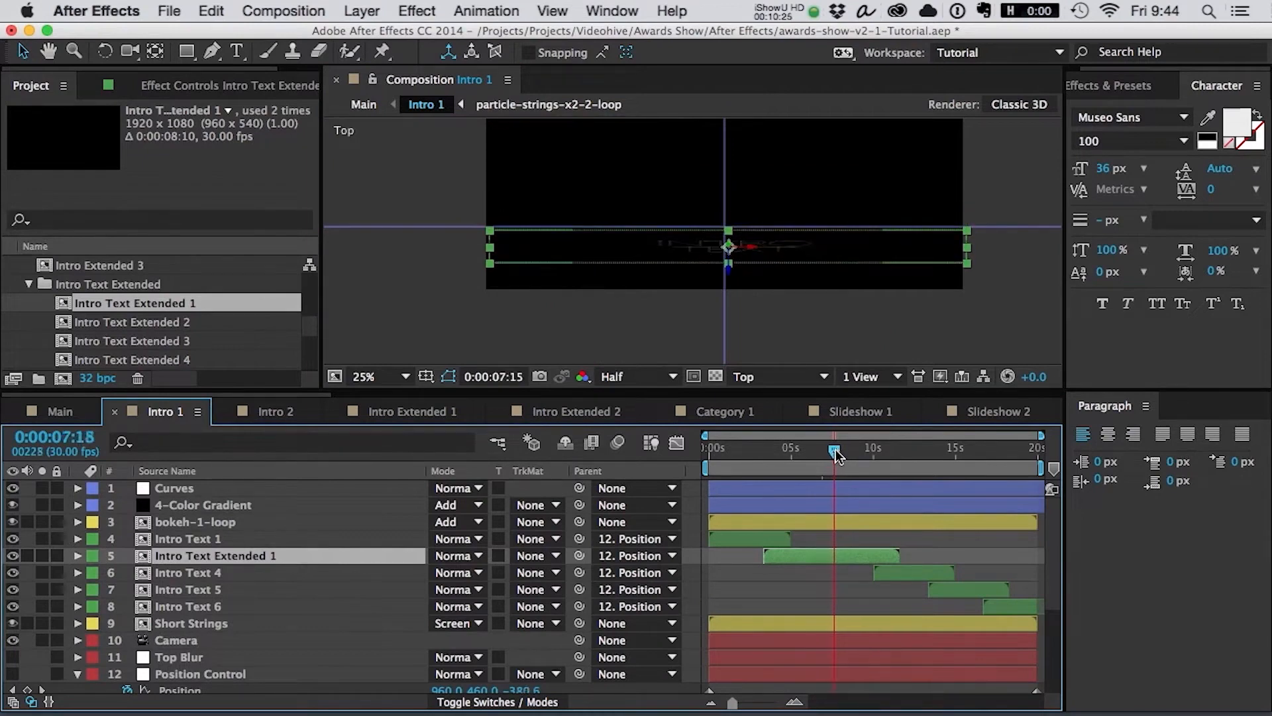
drag(731, 274, 732, 262)
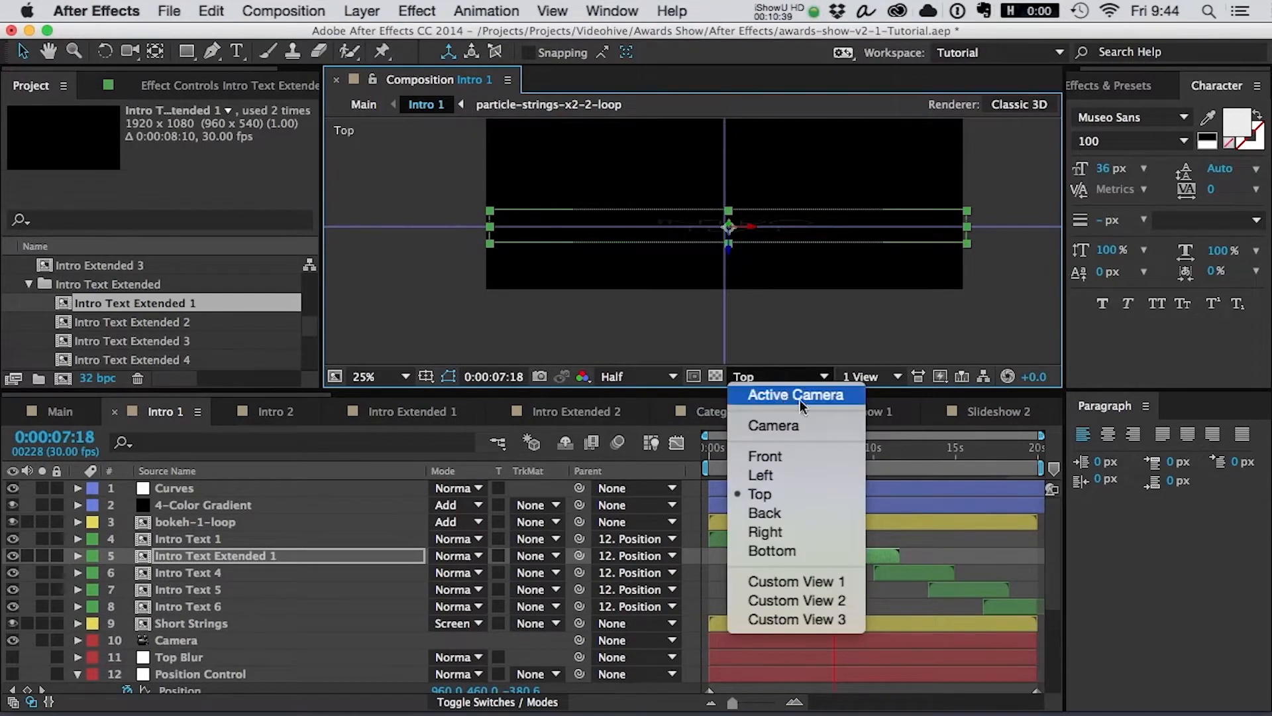
- Return to the Active Camera view and scale the Intro Text Extended 1 layer to 86%
click(796, 395)
scroll(774, 213, down, 2)
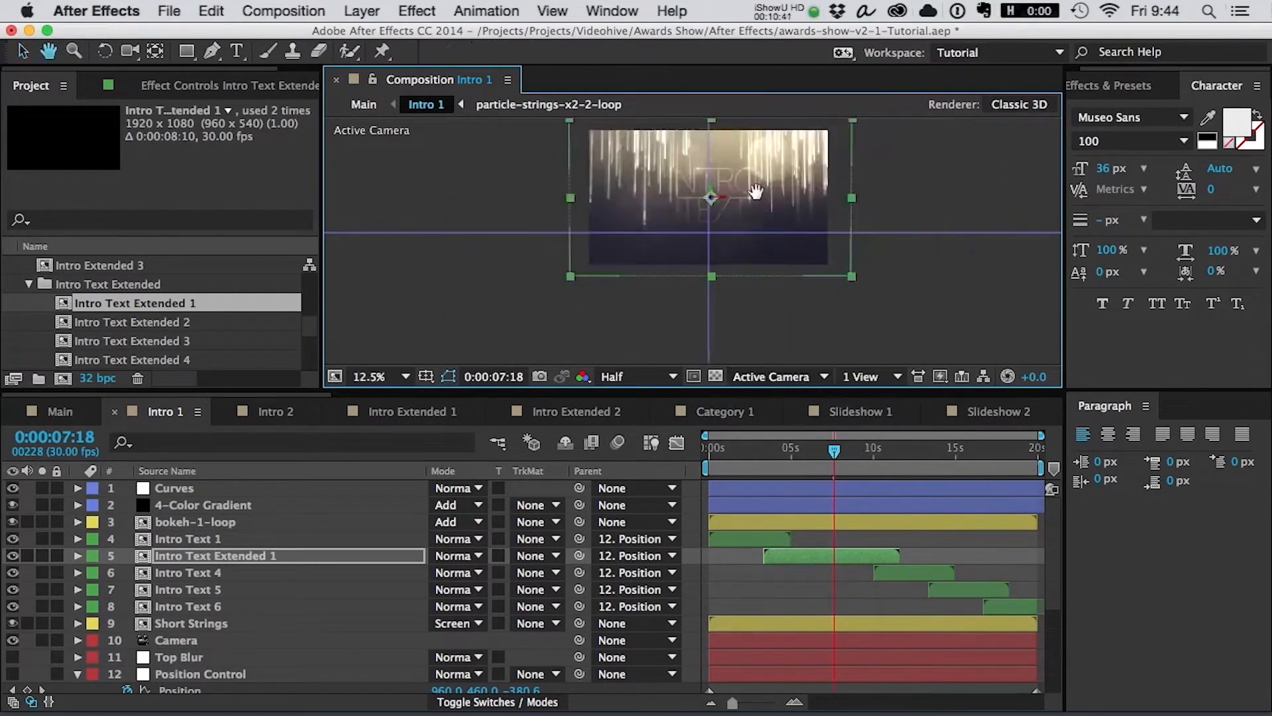
key(s)
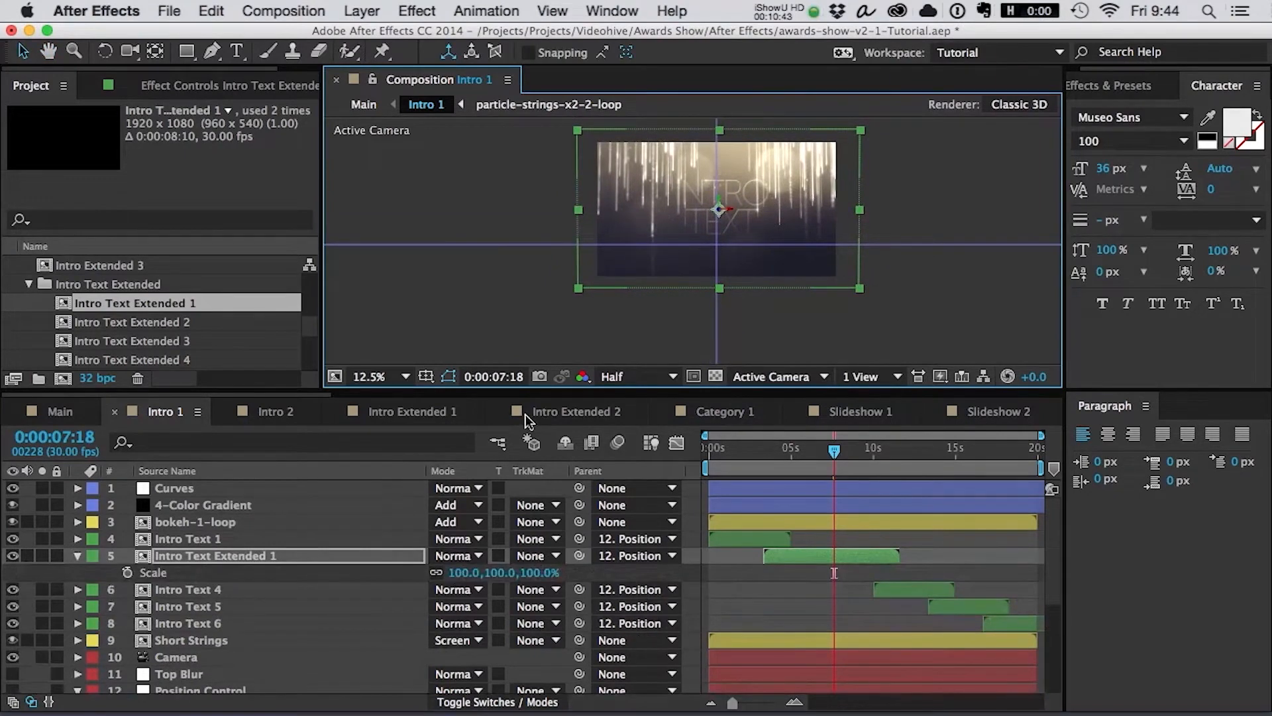
drag(468, 580, 459, 580)
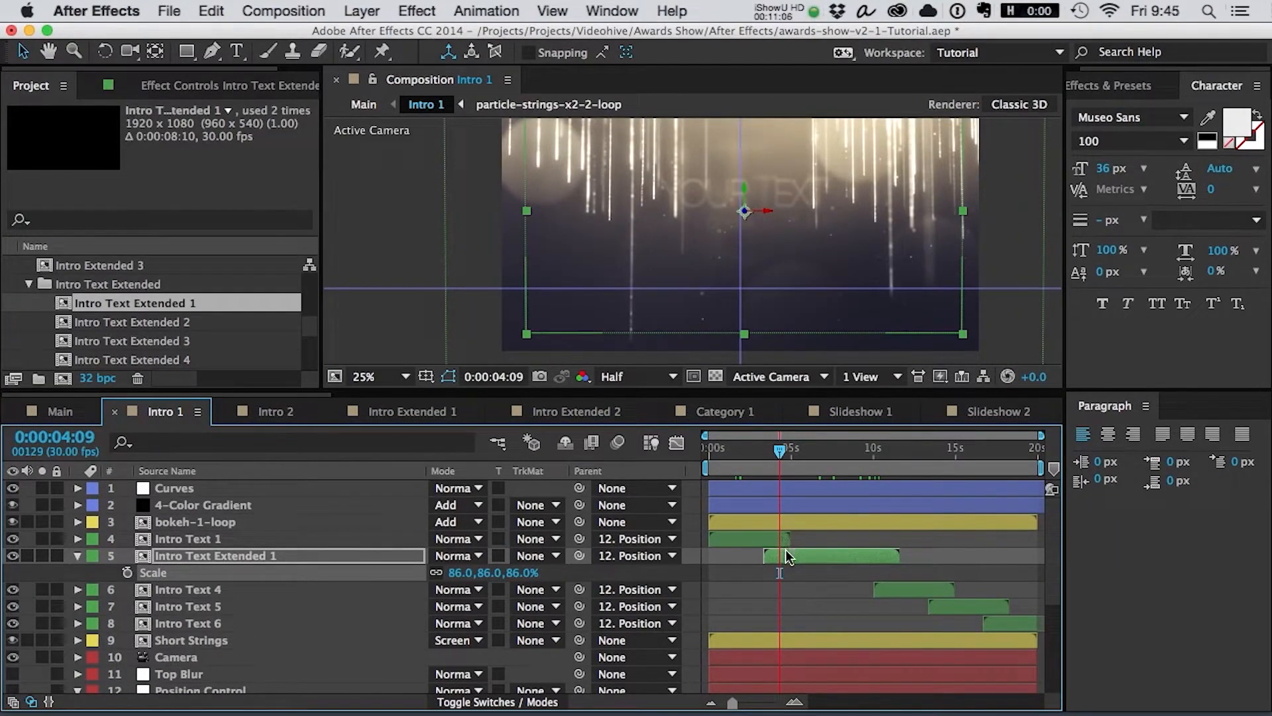
- Move the last two Opacity keyframes of Intro Text Extended 1 to the layer's end and preview the title at 0:00:07:22
key(t)
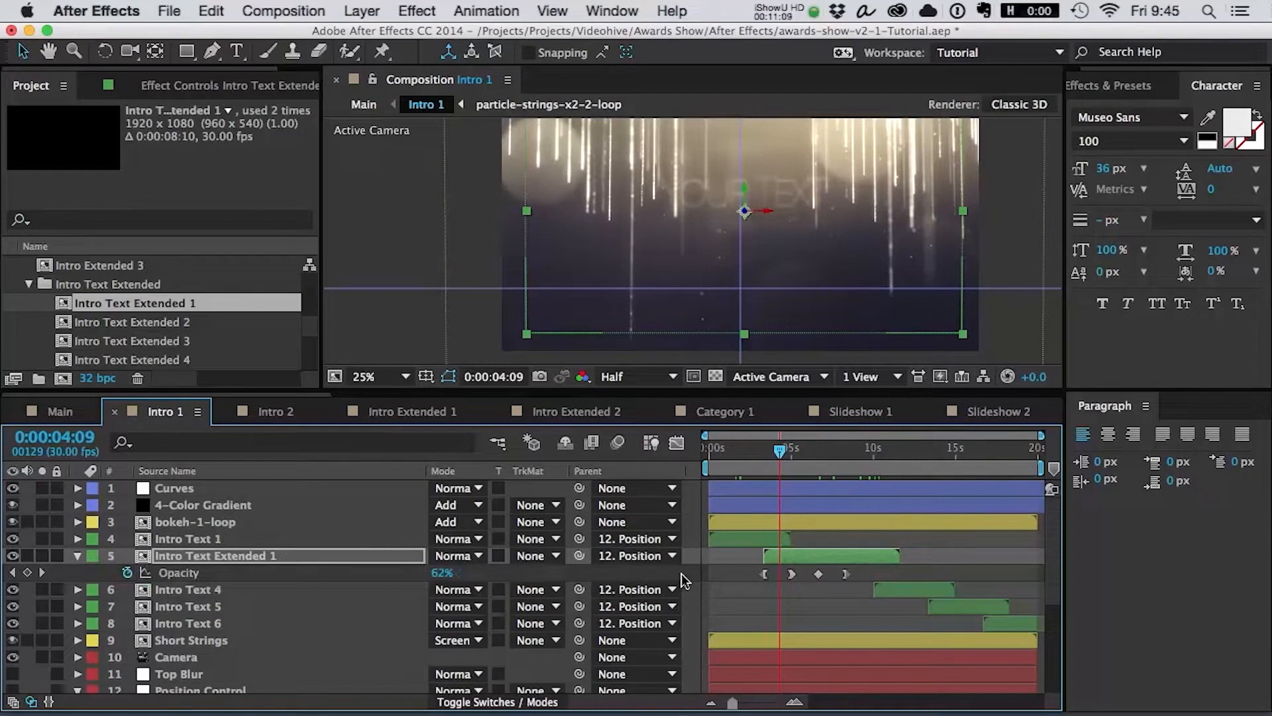
drag(799, 451, 809, 452)
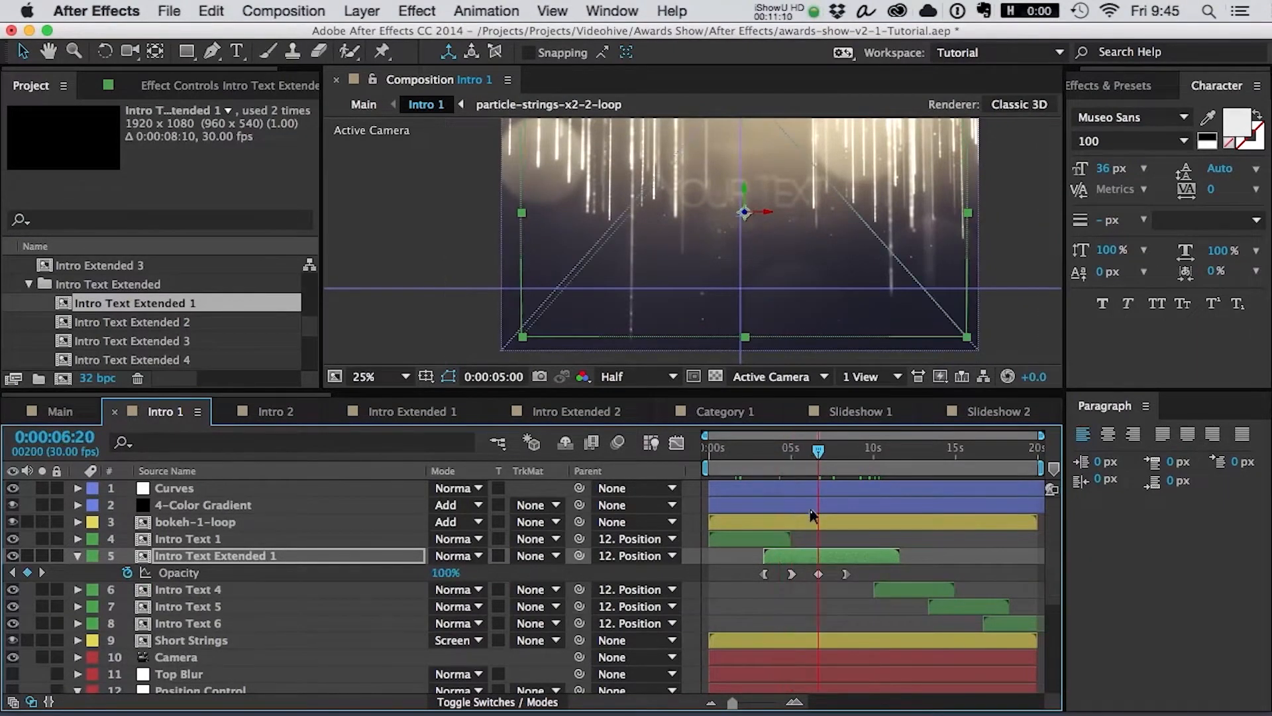
click(819, 574)
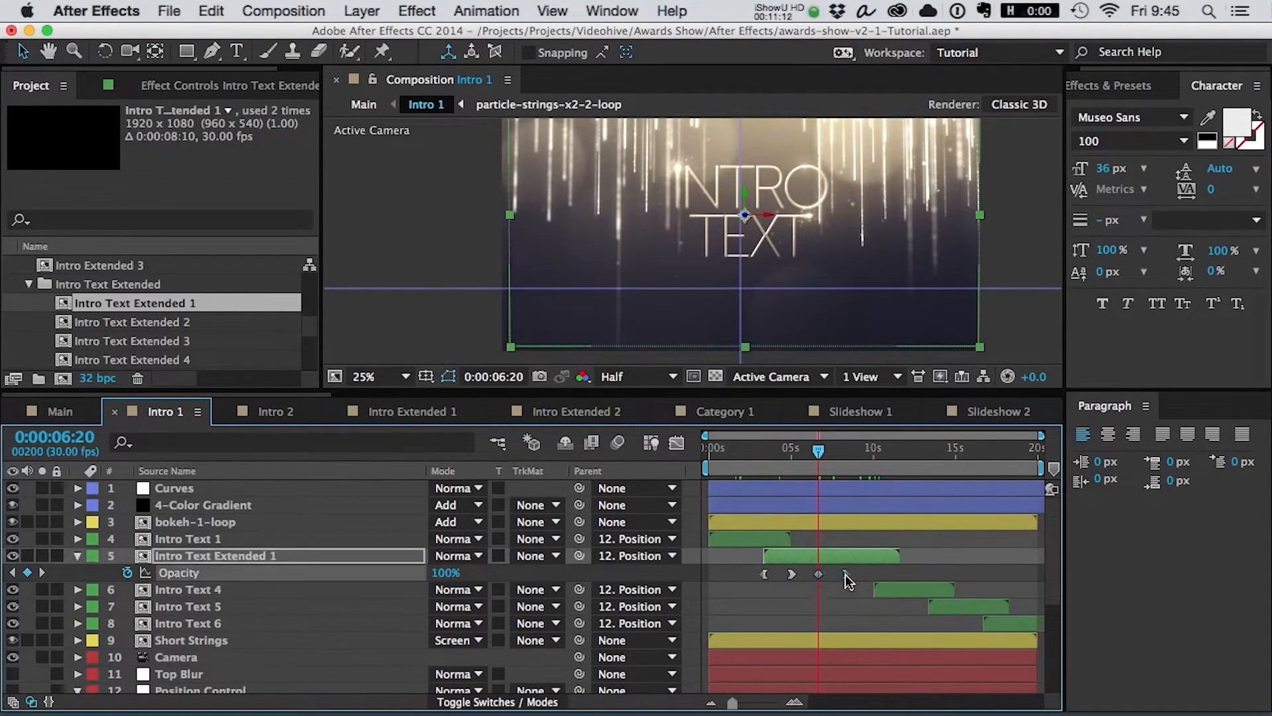
drag(886, 575, 895, 575)
drag(822, 450, 833, 446)
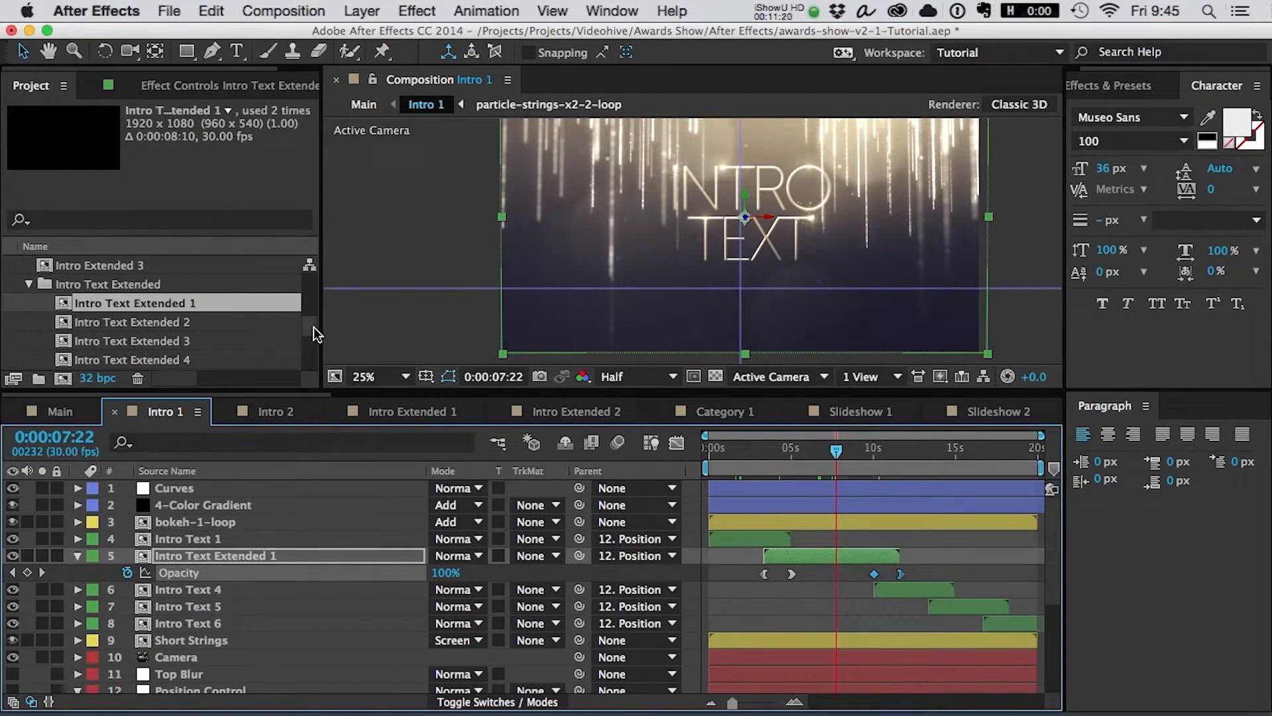
- Collapse the Intro Text Extended and Intro Extended – 8 sec folders and expand the Intro – 5 sec folder
drag(313, 328, 313, 321)
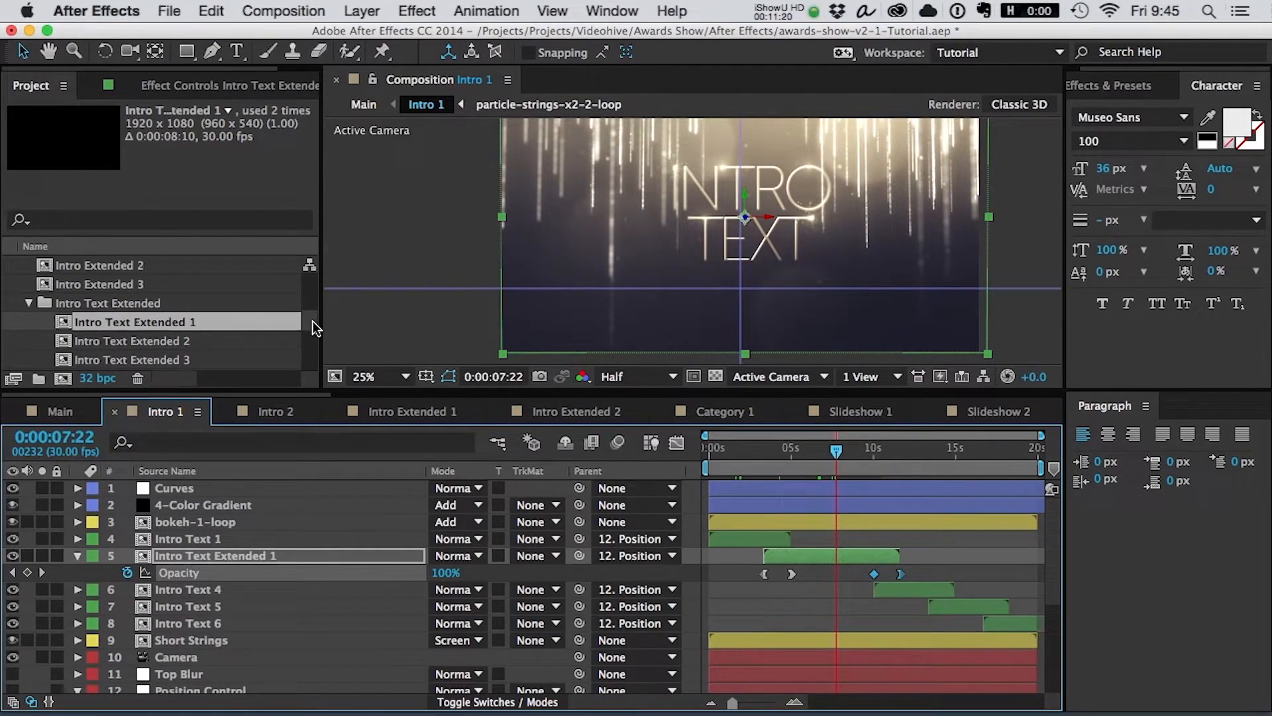
click(29, 307)
scroll(92, 315, up, 3)
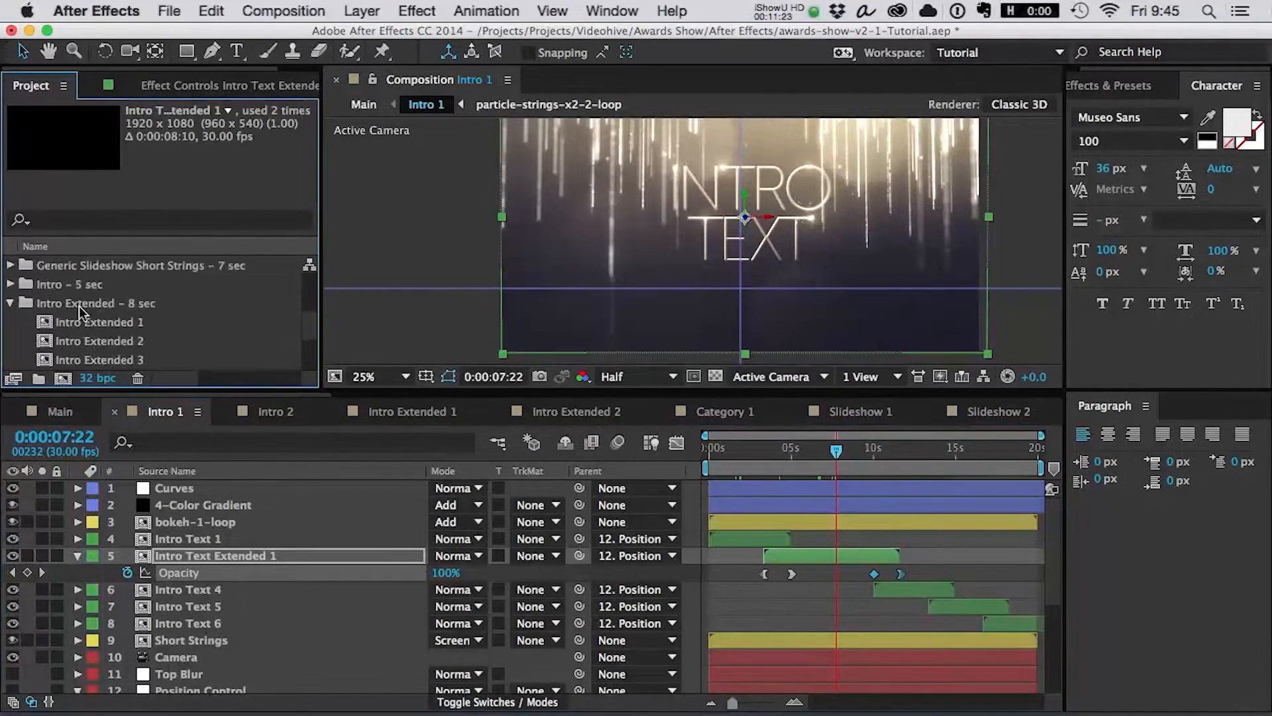
click(10, 305)
click(10, 284)
scroll(42, 295, down, 1)
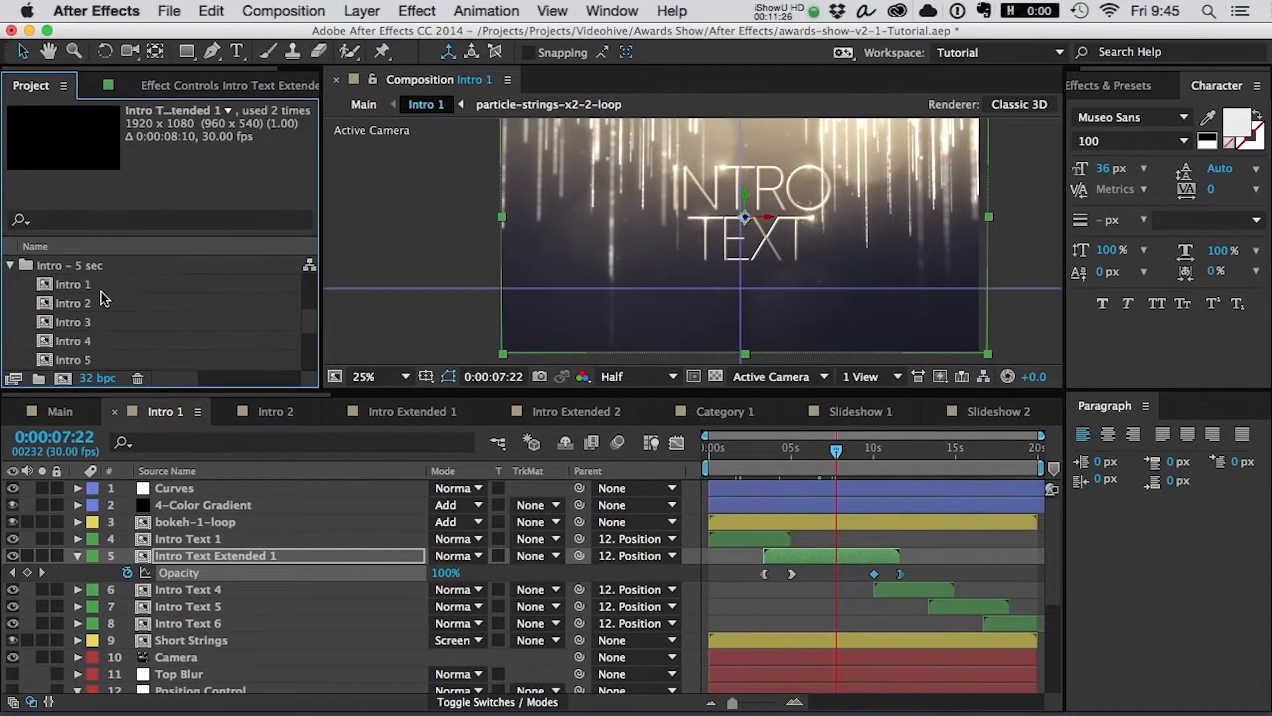
- Duplicate the Intro 7 composition in the Intro – 5 sec folder and open the copy
scroll(100, 302, down, 3)
click(87, 341)
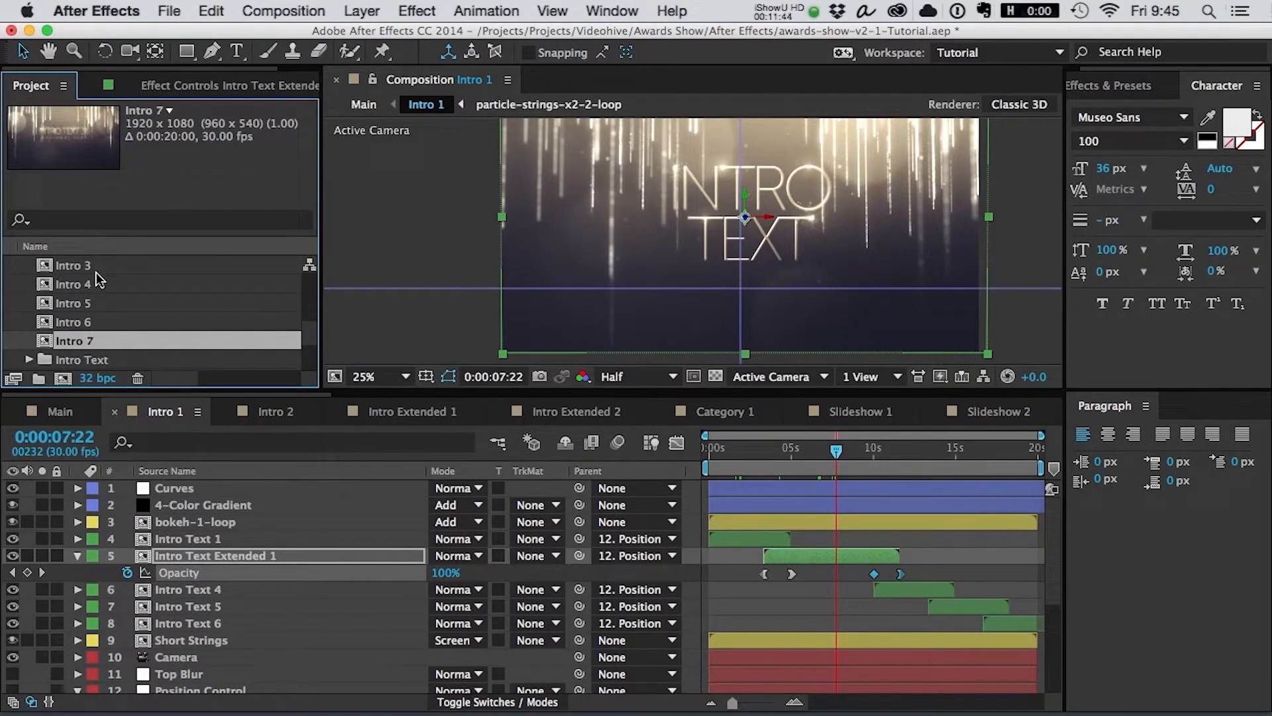
scroll(100, 288, up, 1)
scroll(99, 288, down, 1)
key(super+d)
click(211, 10)
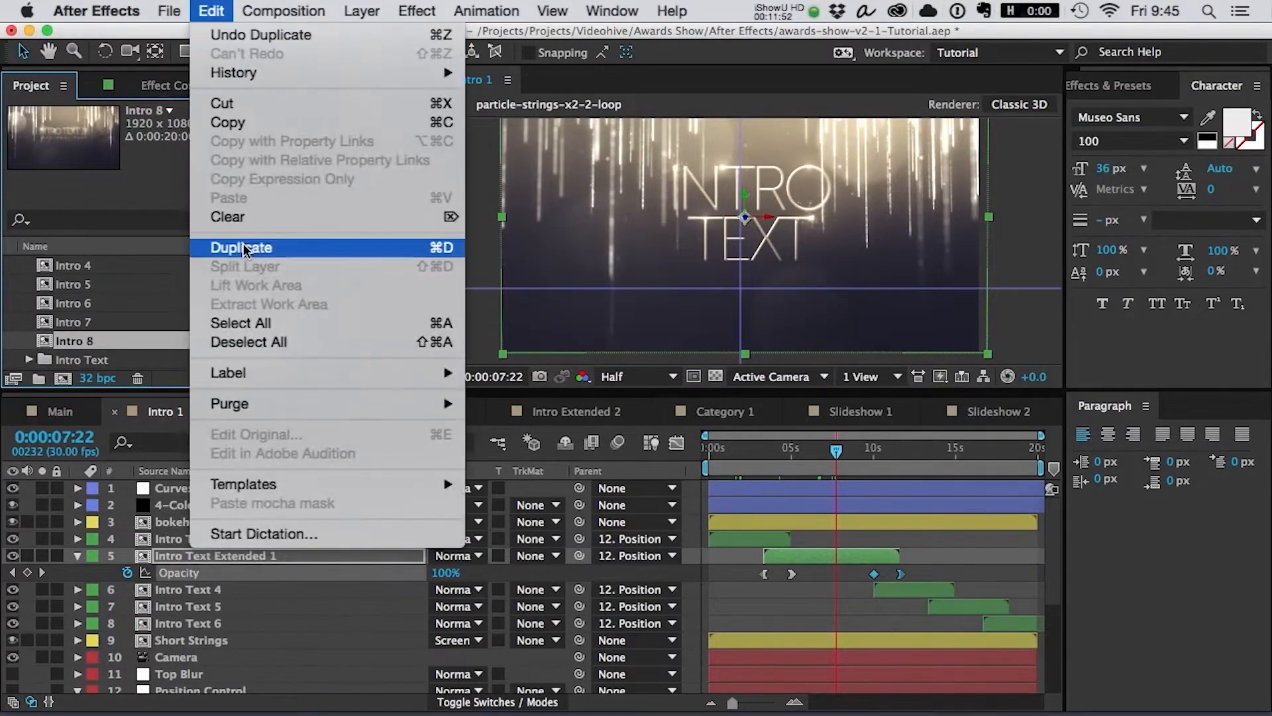
click(79, 338)
double_click(79, 339)
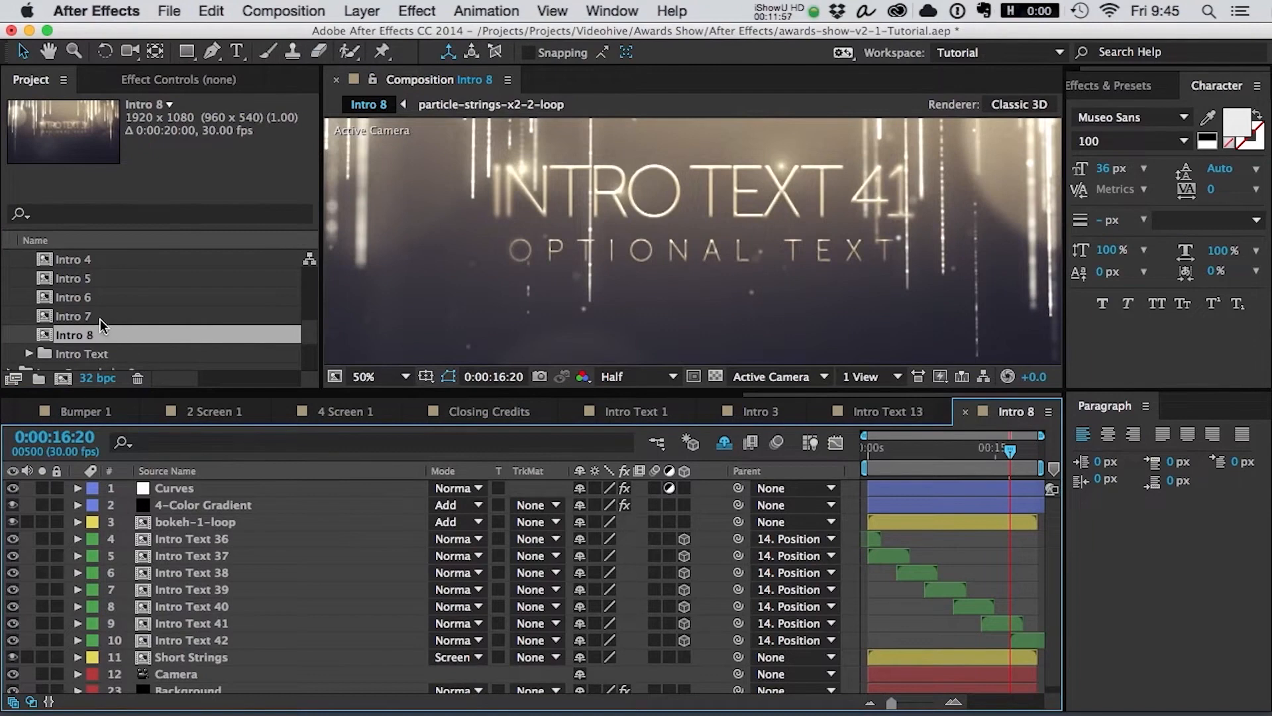
- Compare the Intro Text layers in the new Intro 8 composition with those in Intro 7
click(223, 540)
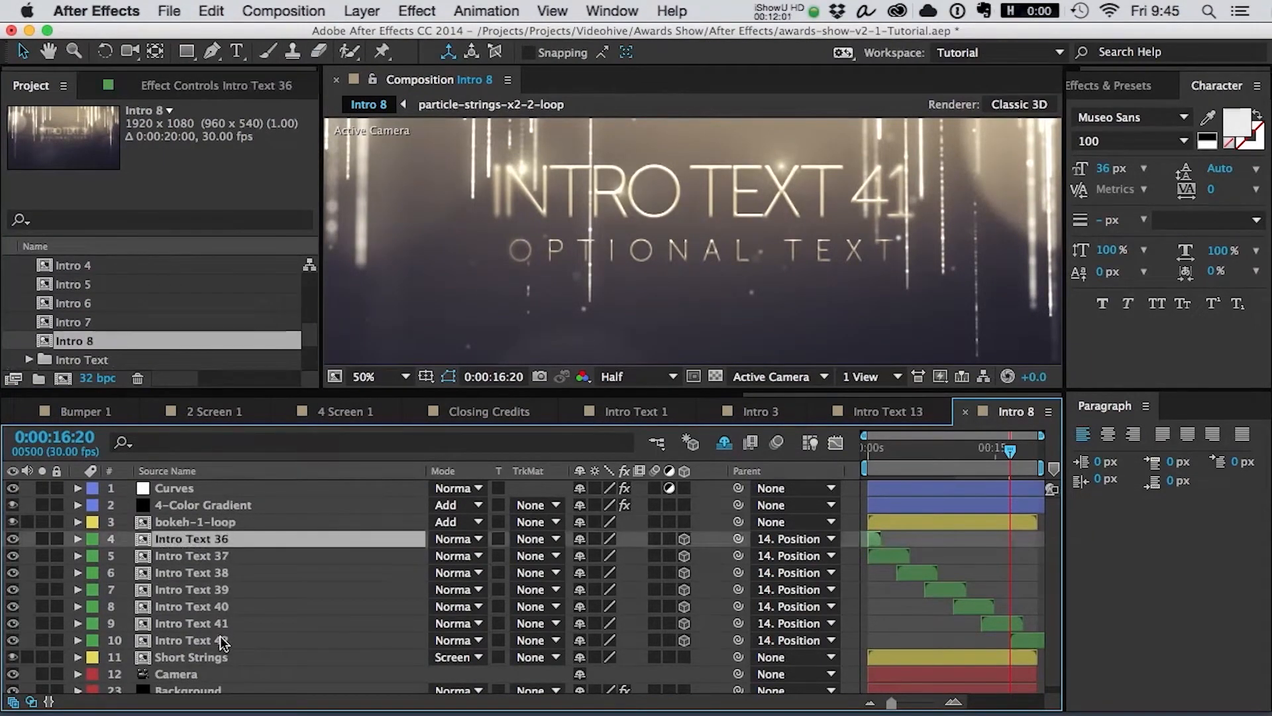
double_click(109, 323)
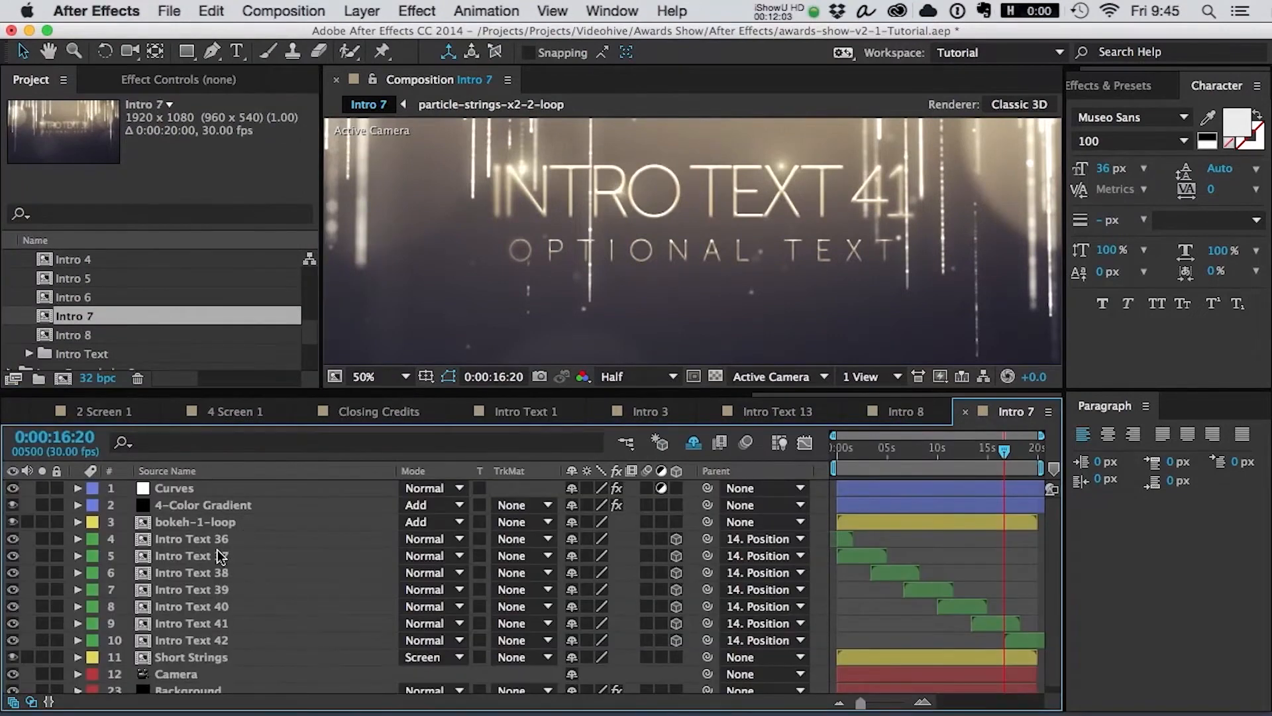
click(894, 416)
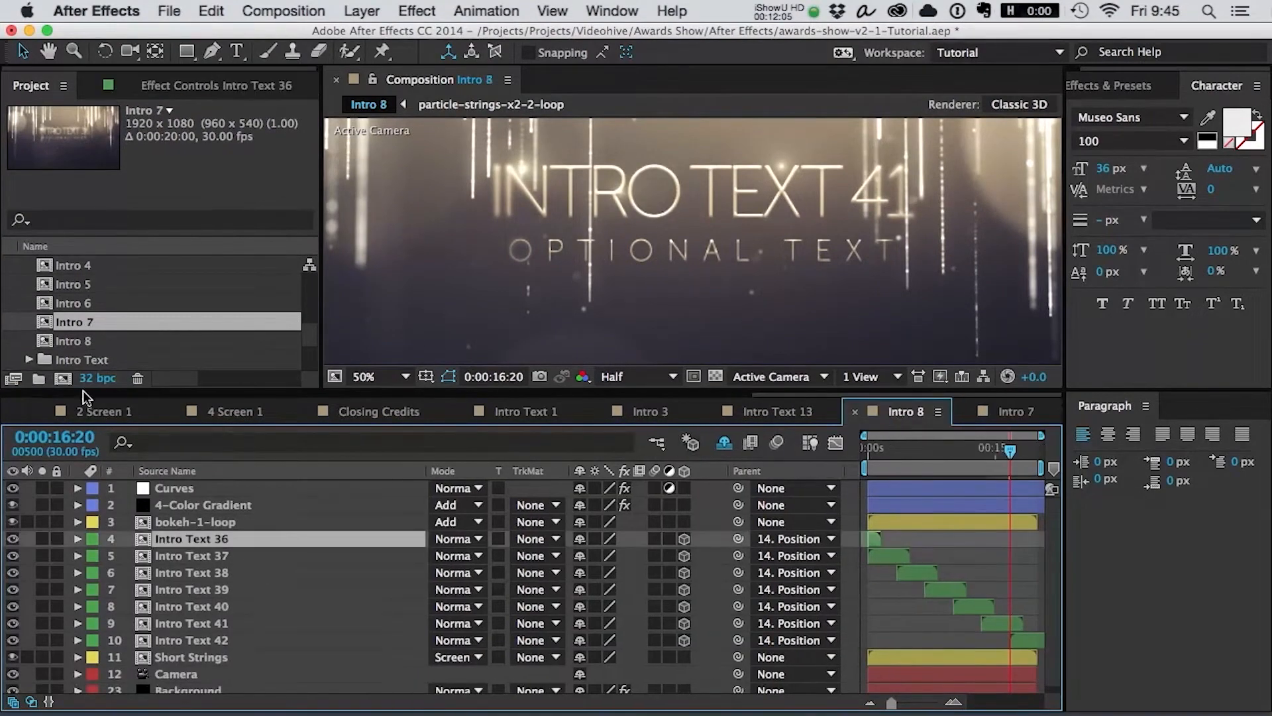
- Expand the Intro Text subfolder and go to the last numbered composition, Intro Text 42
scroll(74, 341, down, 2)
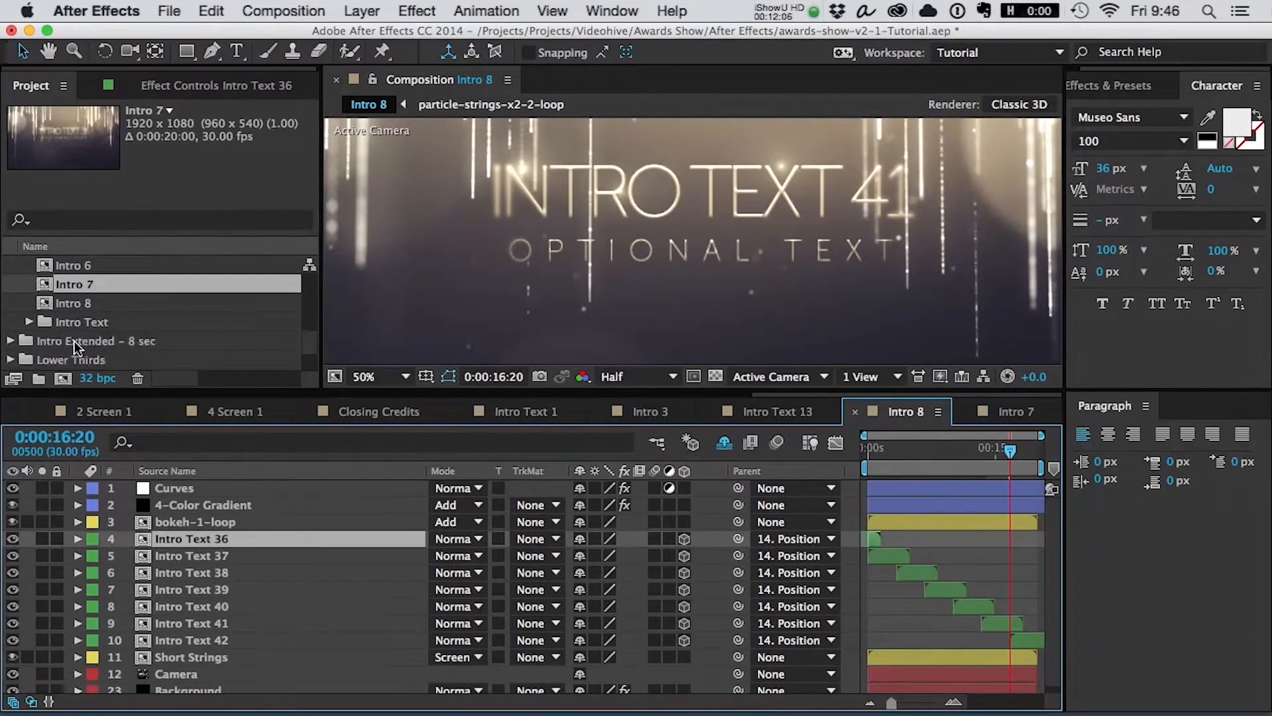
click(30, 321)
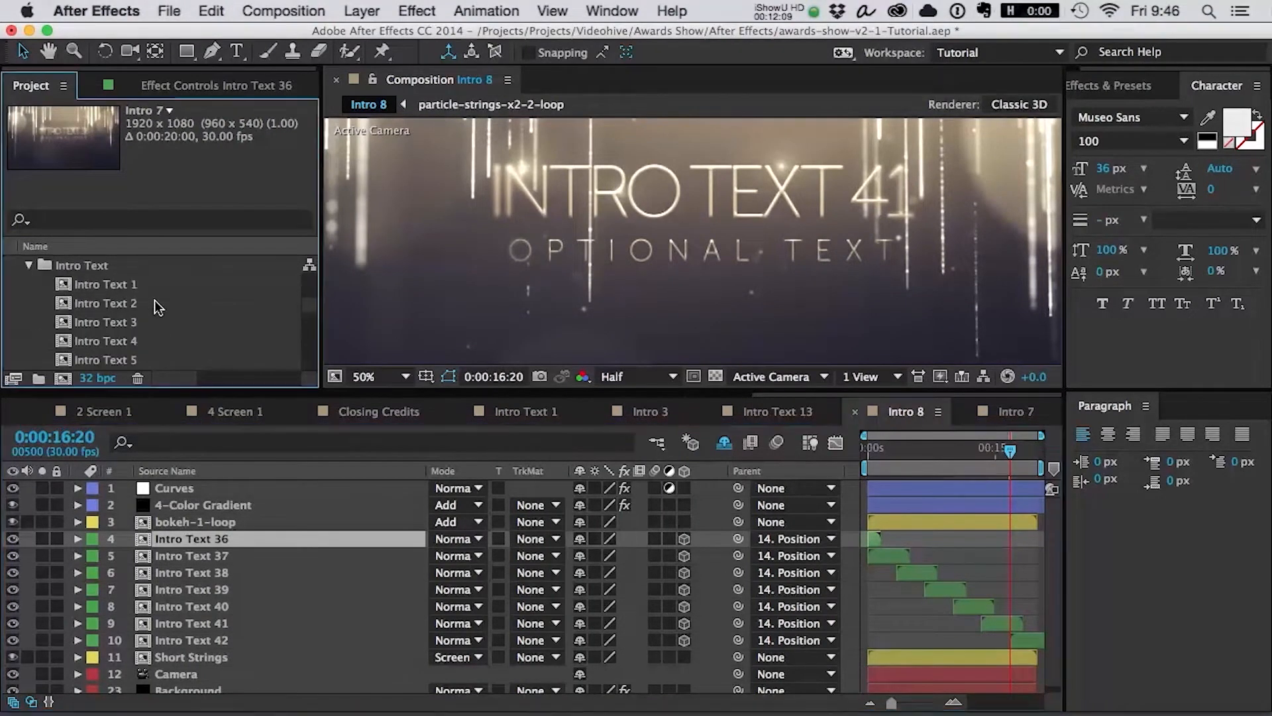
drag(307, 306, 302, 356)
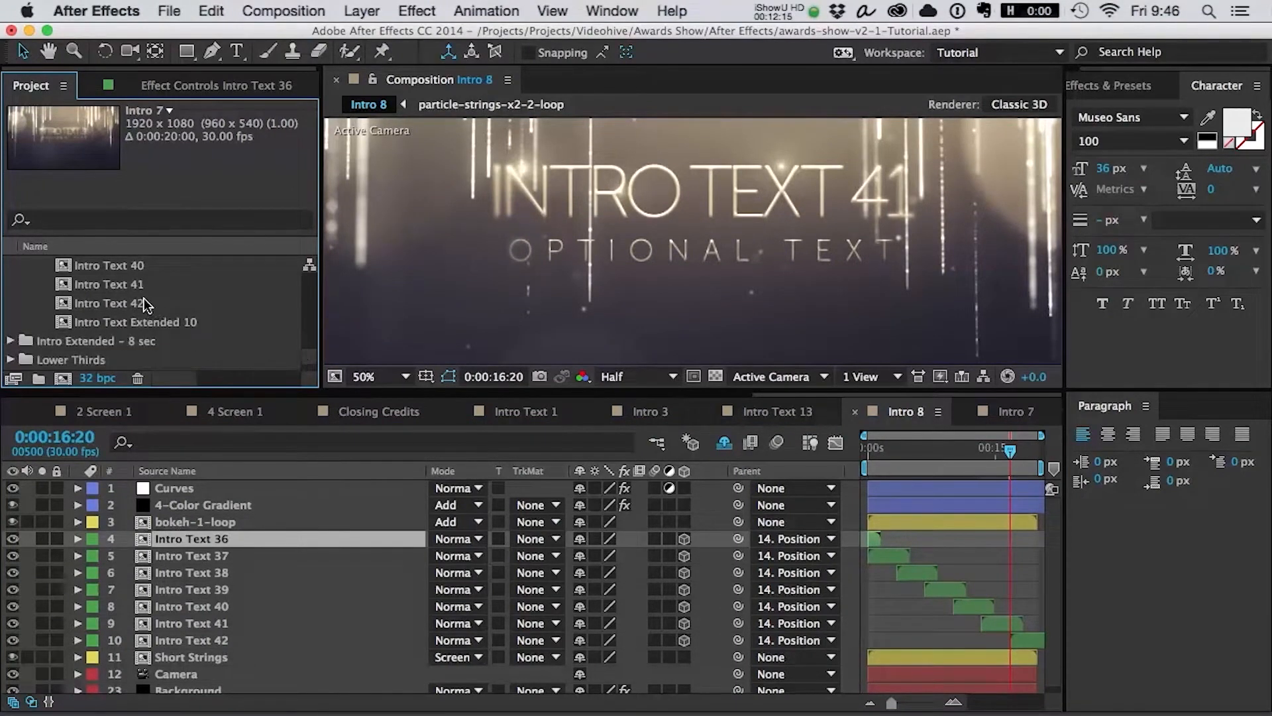
- Check the Intro Text 42 layer in both Intro 8 and Intro 7, finishing in Intro 8
click(212, 639)
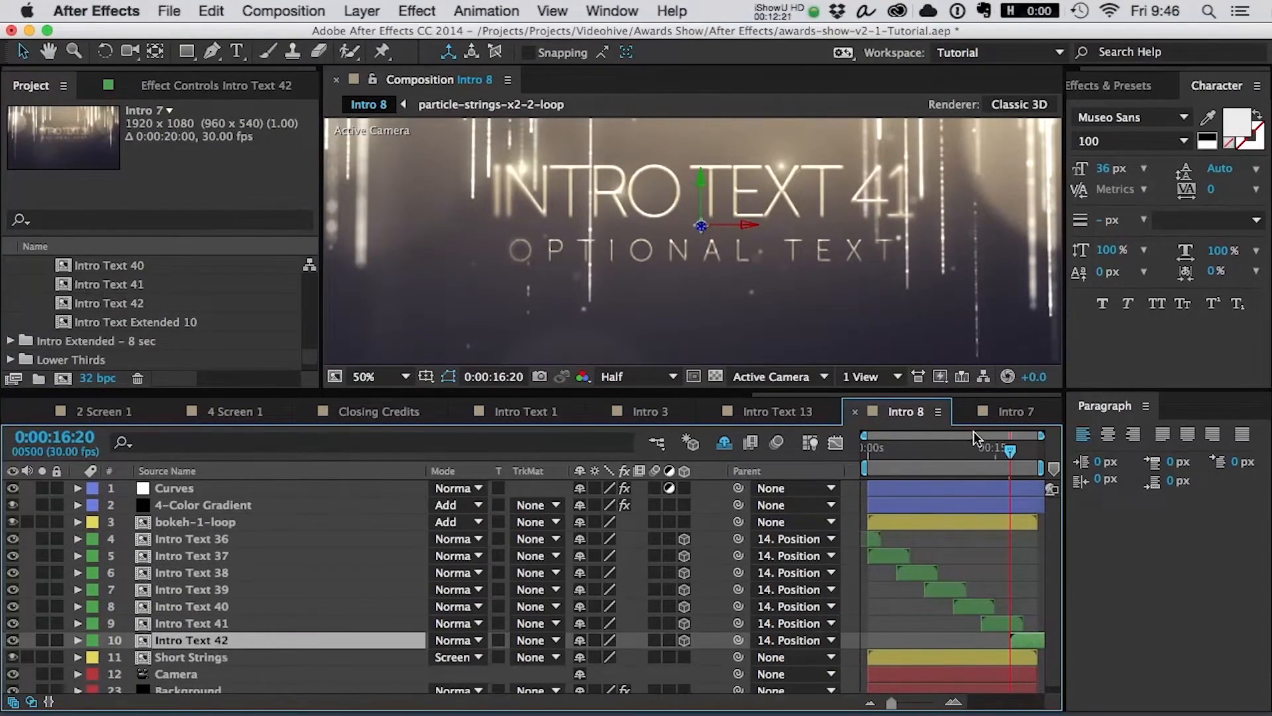
click(984, 413)
click(905, 411)
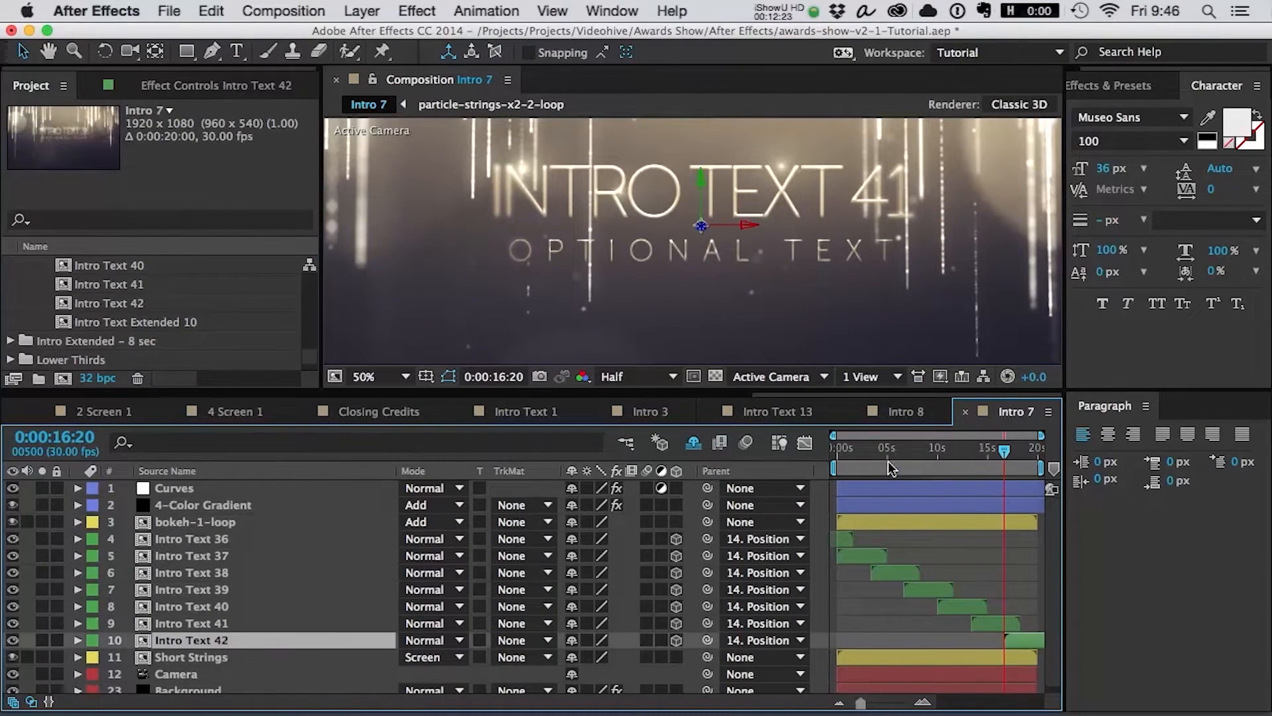
- Go through the Intro 8 text layers one by one, from Intro Text 36 to Intro Text 42
click(212, 539)
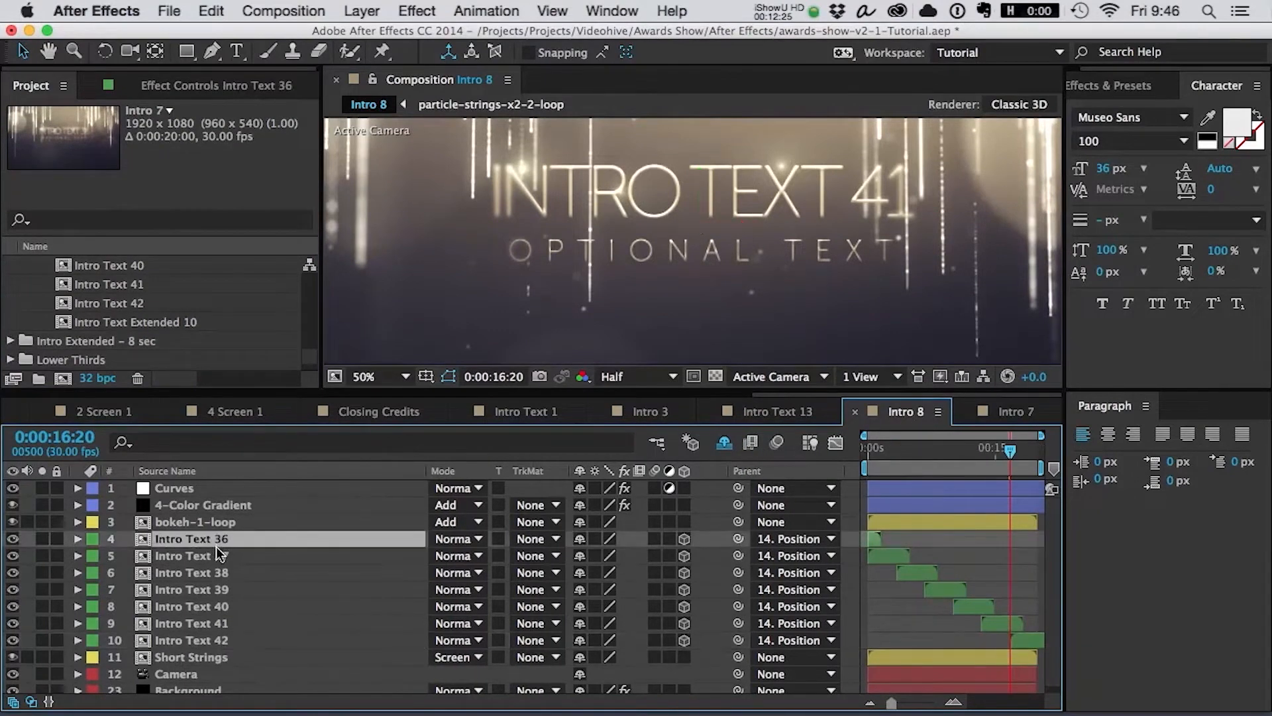
click(221, 555)
click(231, 572)
click(232, 589)
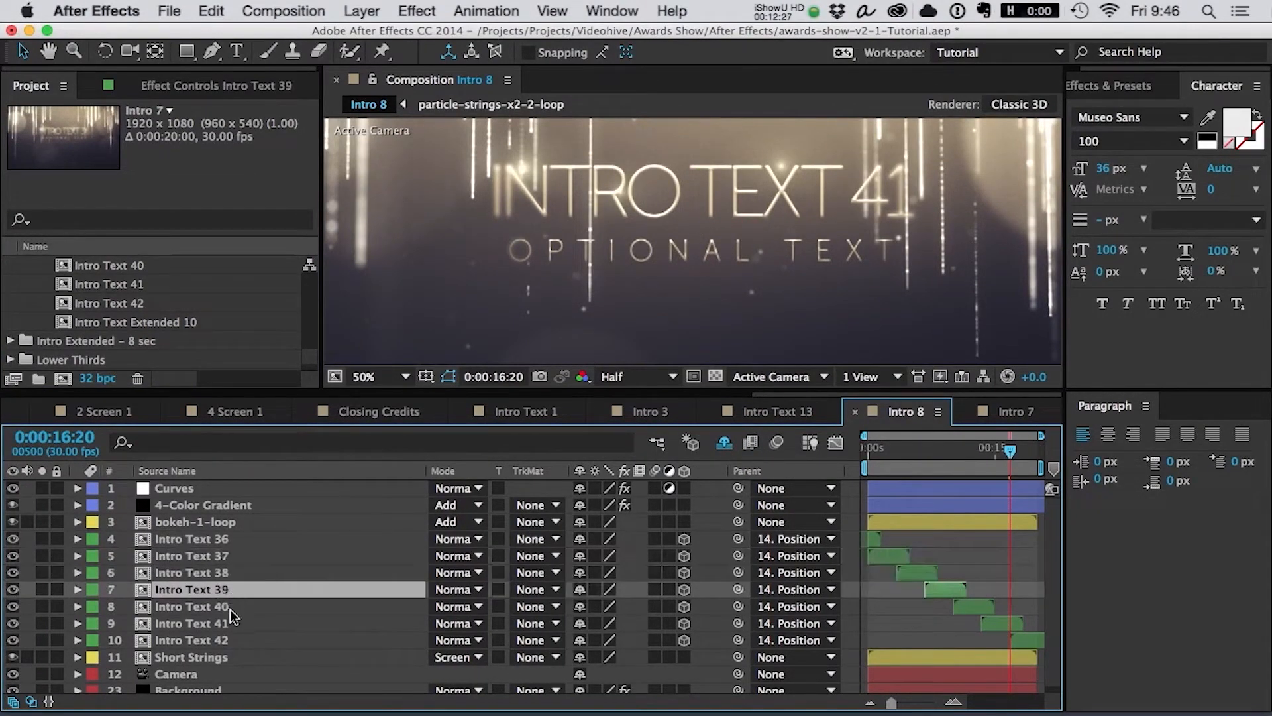
click(229, 606)
click(228, 623)
click(239, 639)
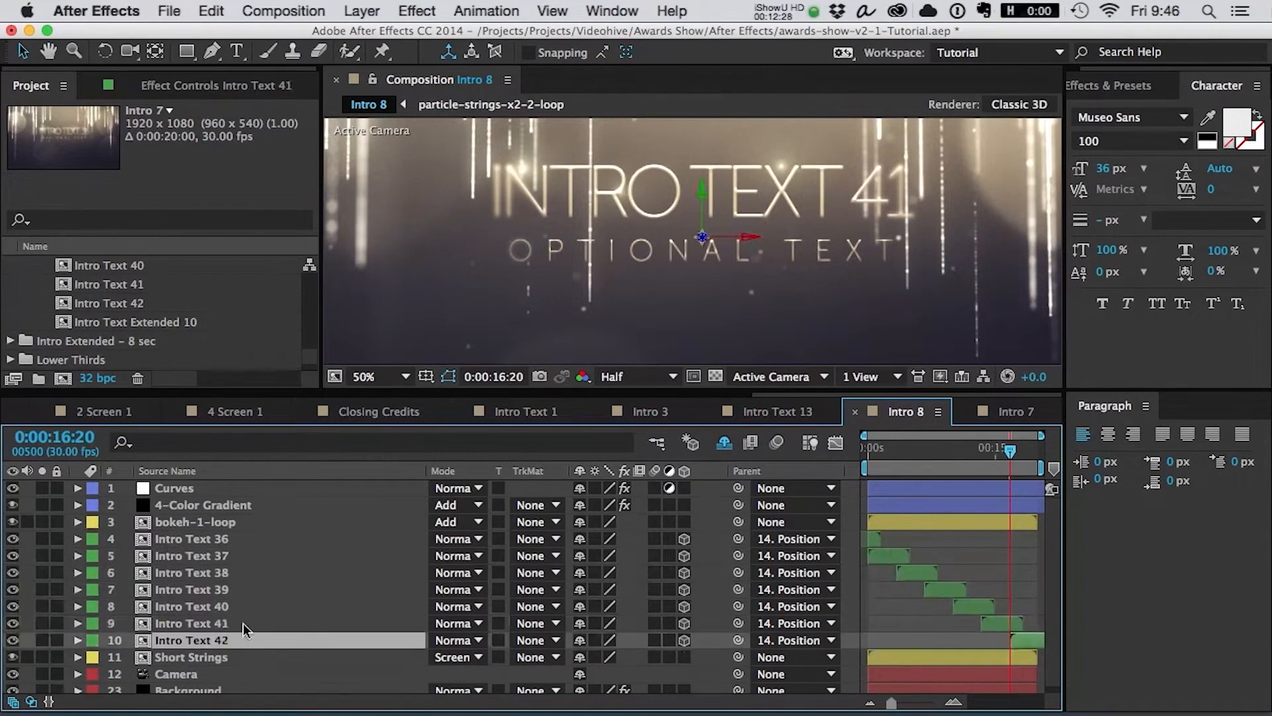
- Duplicate the Intro Text 42 composition in the project six times
click(145, 301)
key(super+d)
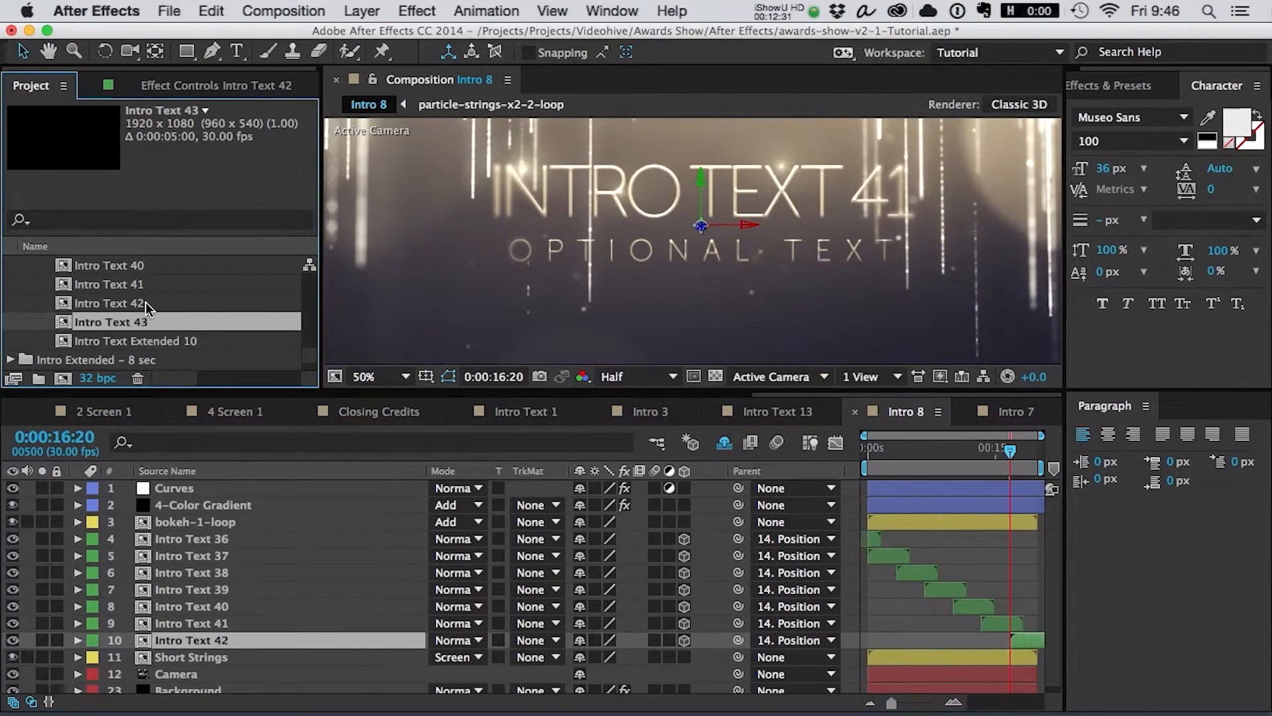
key(super+d)
key(super+d)
key(super+d)
key(super+d)
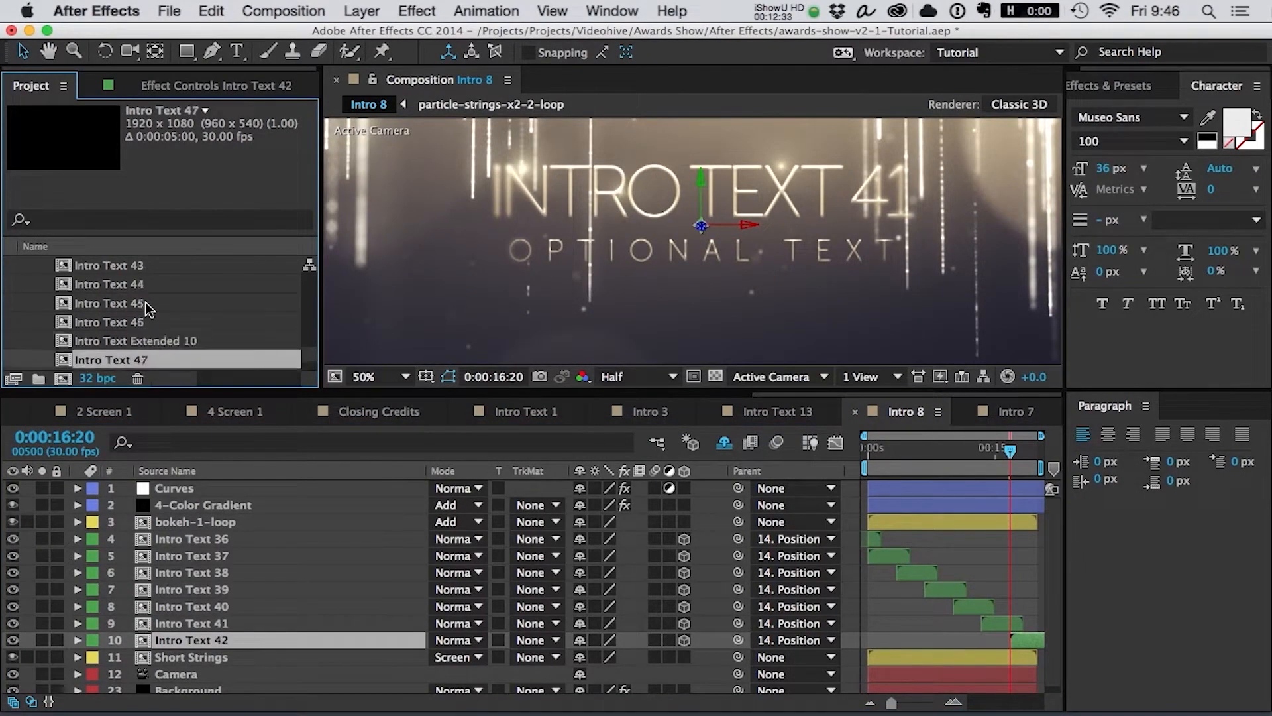
key(super+d)
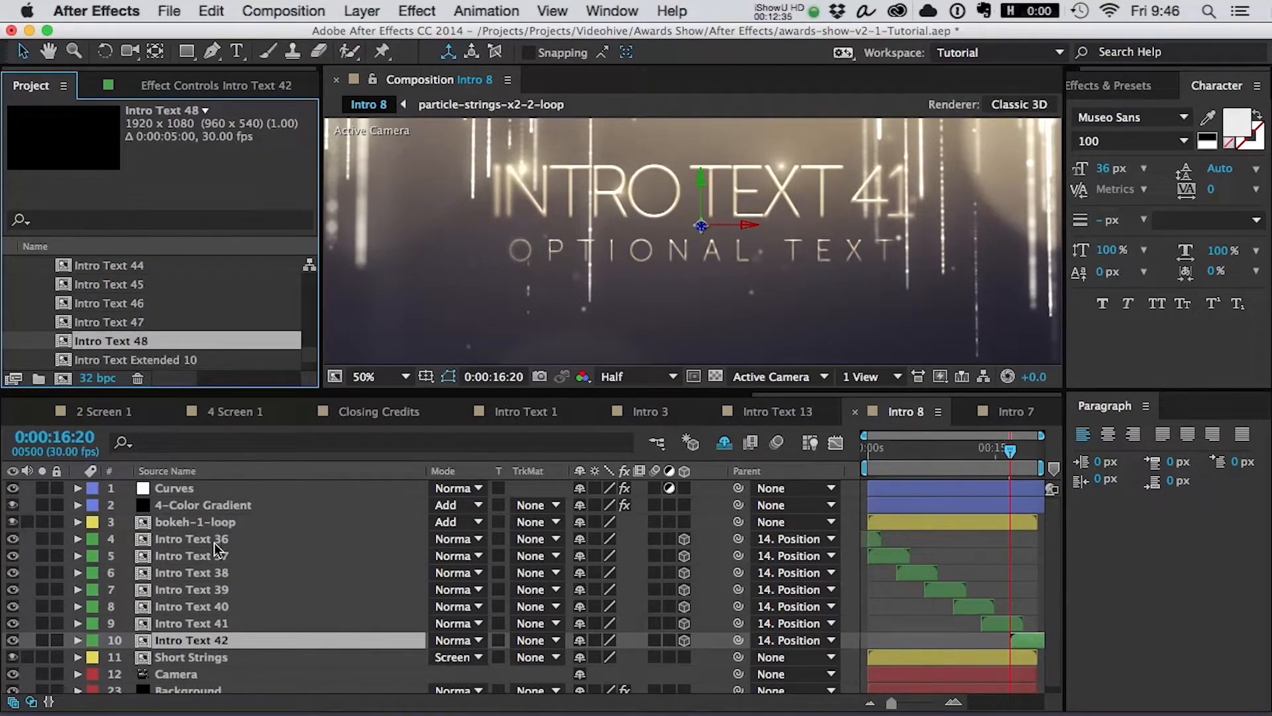
- Check the Intro 7 composition, then replace the Intro Text 36 layer in Intro 8 with the Intro Text 42 composition
click(992, 416)
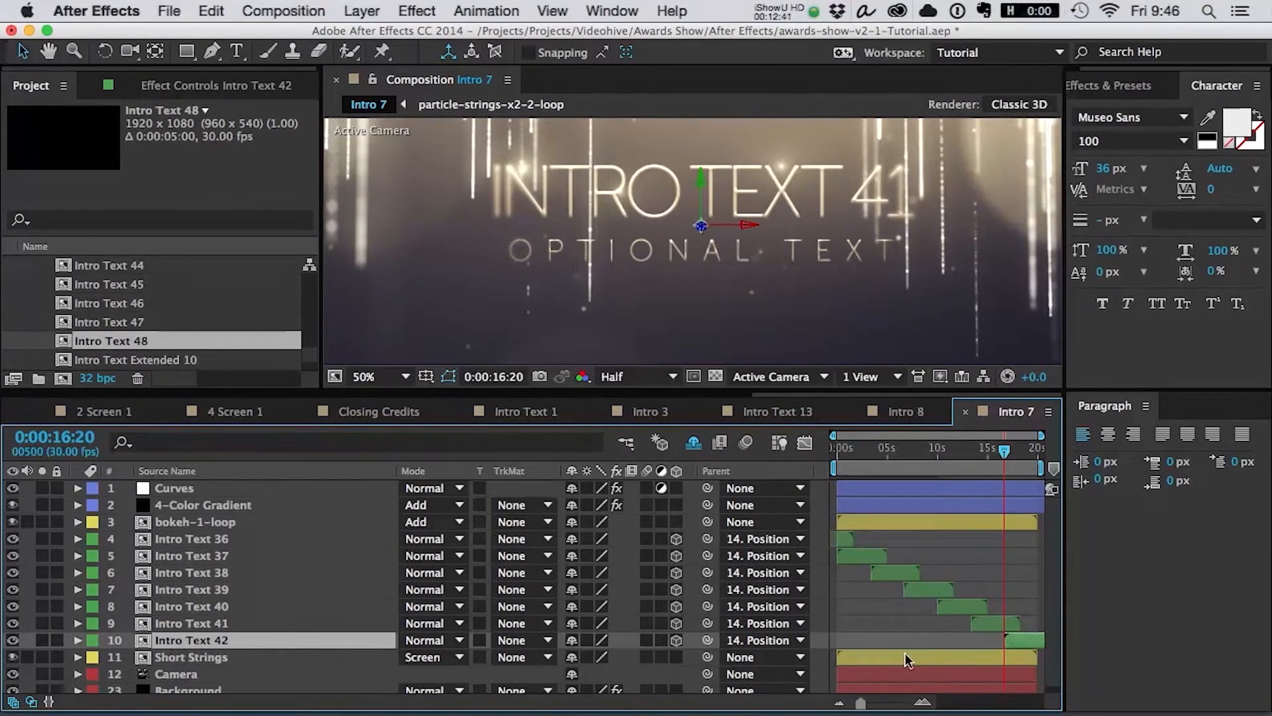
click(918, 417)
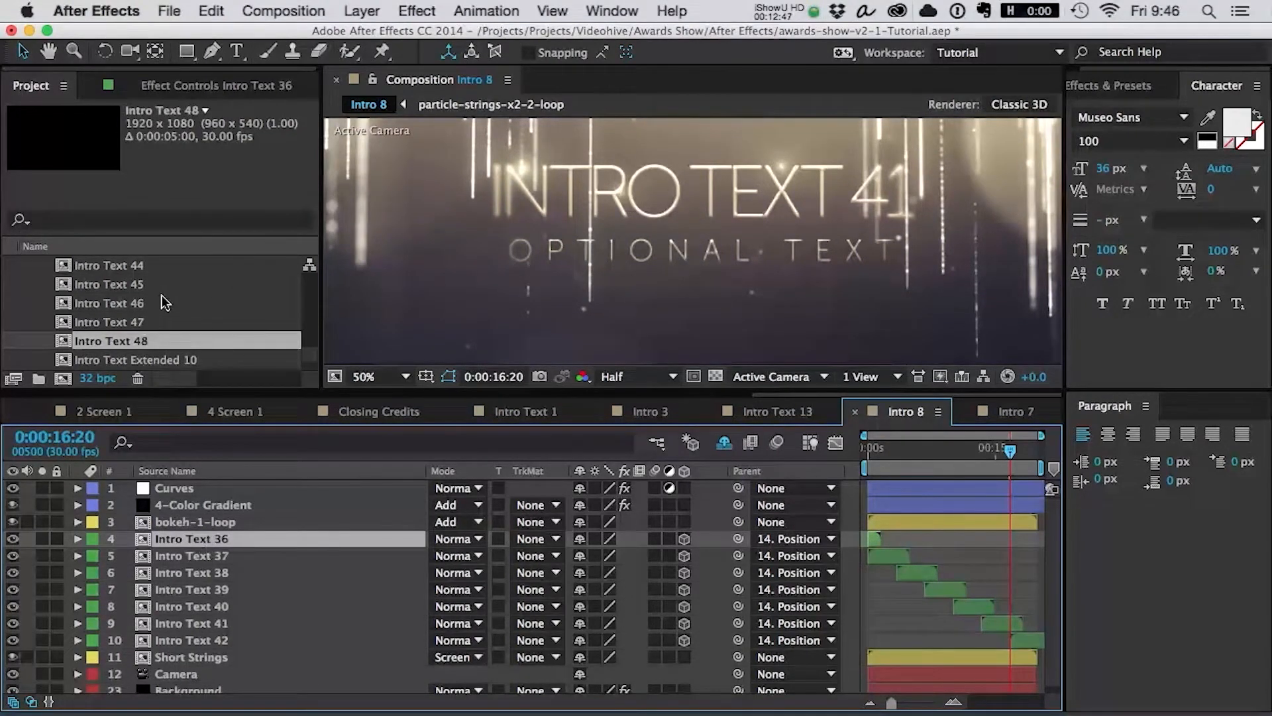
scroll(155, 295, up, 2)
click(137, 284)
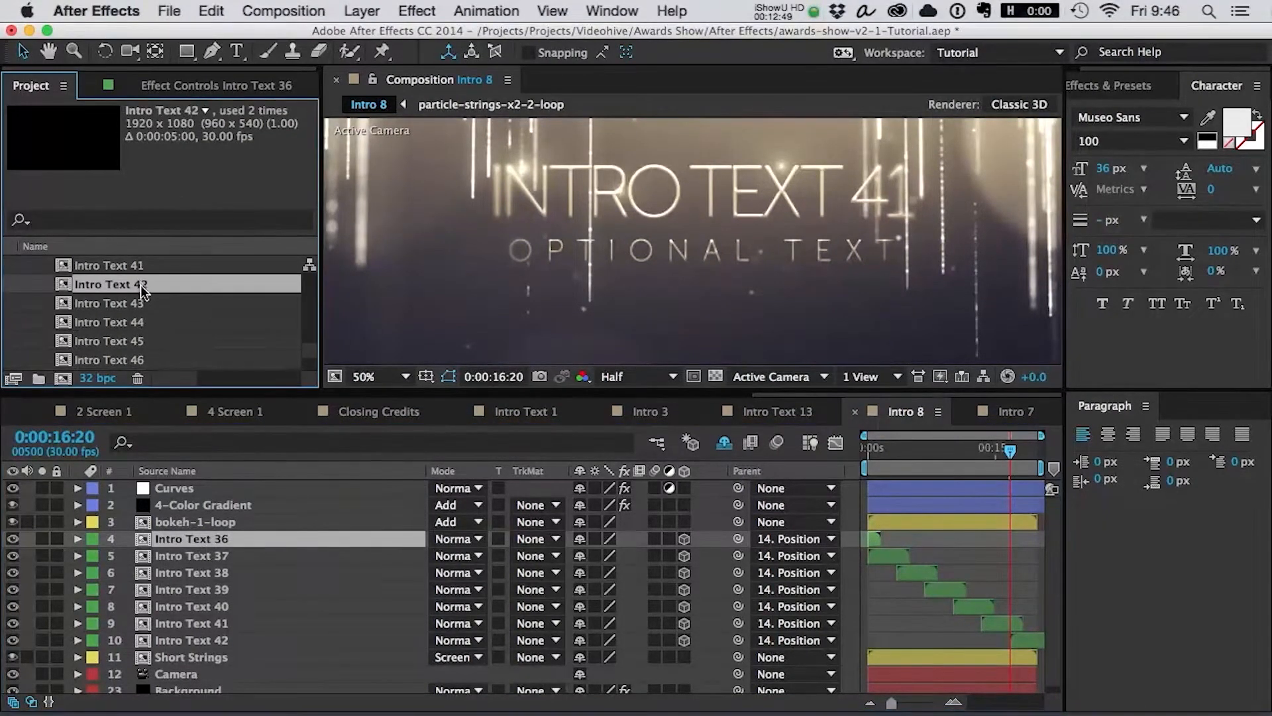
drag(142, 288, 200, 540)
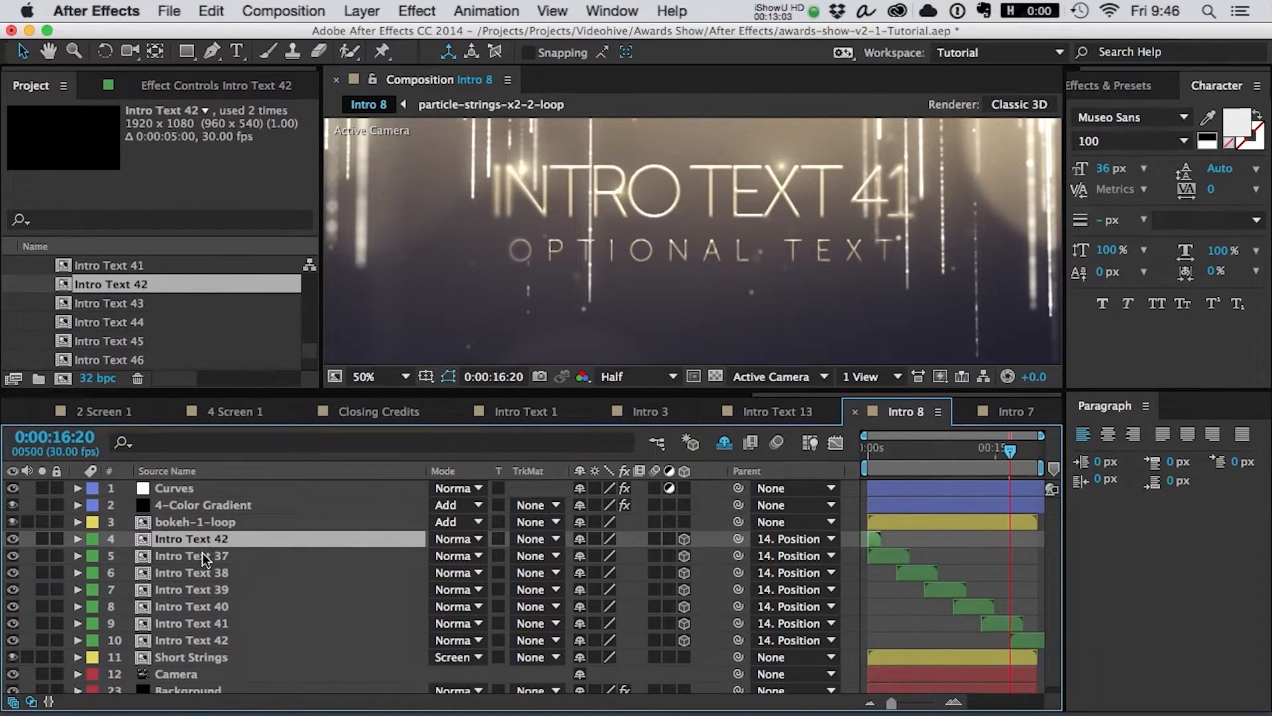
- Replace the Intro Text 37 layer in Intro 8 with the Intro Text 43 composition
click(202, 555)
click(128, 311)
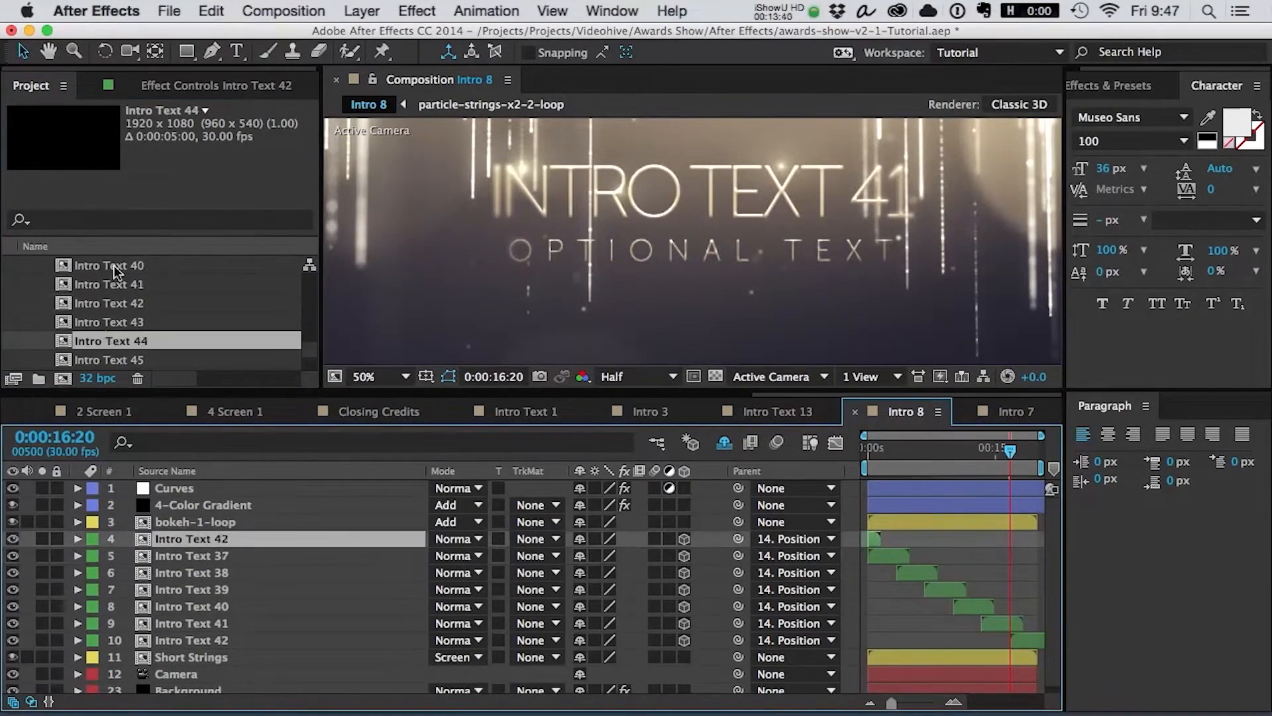
scroll(126, 295, up, 2)
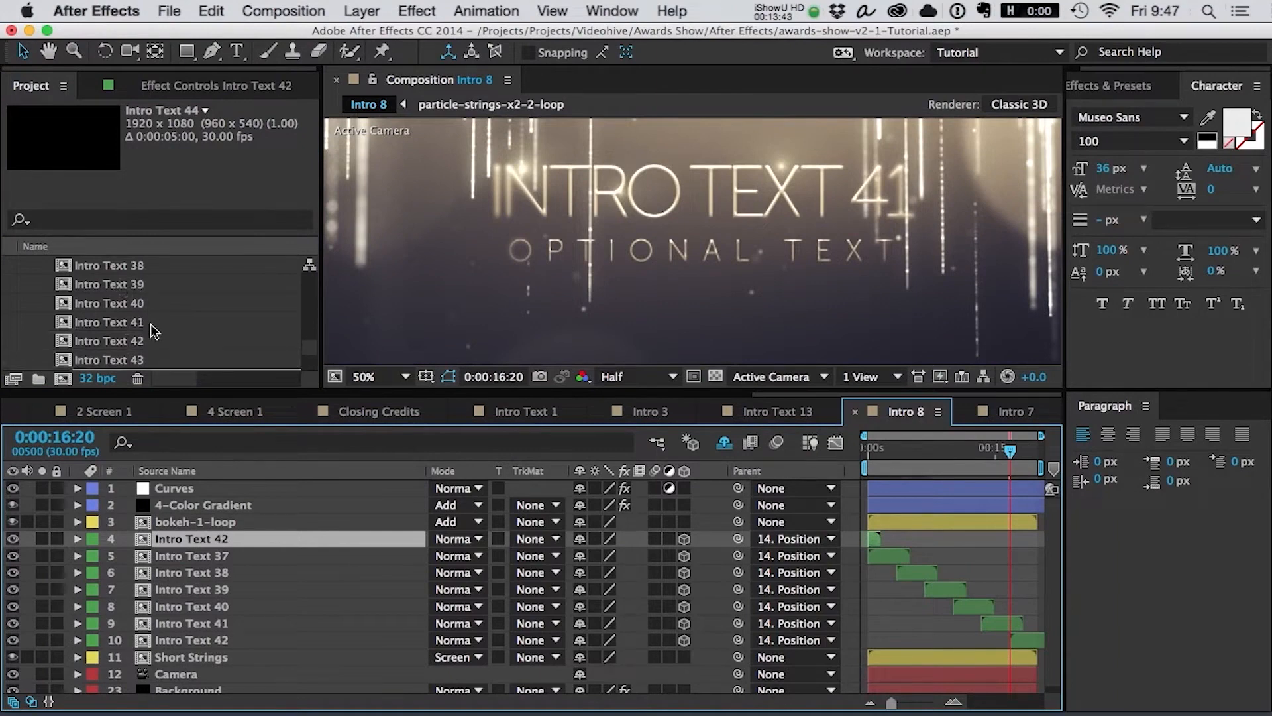
scroll(153, 331, down, 1)
click(149, 340)
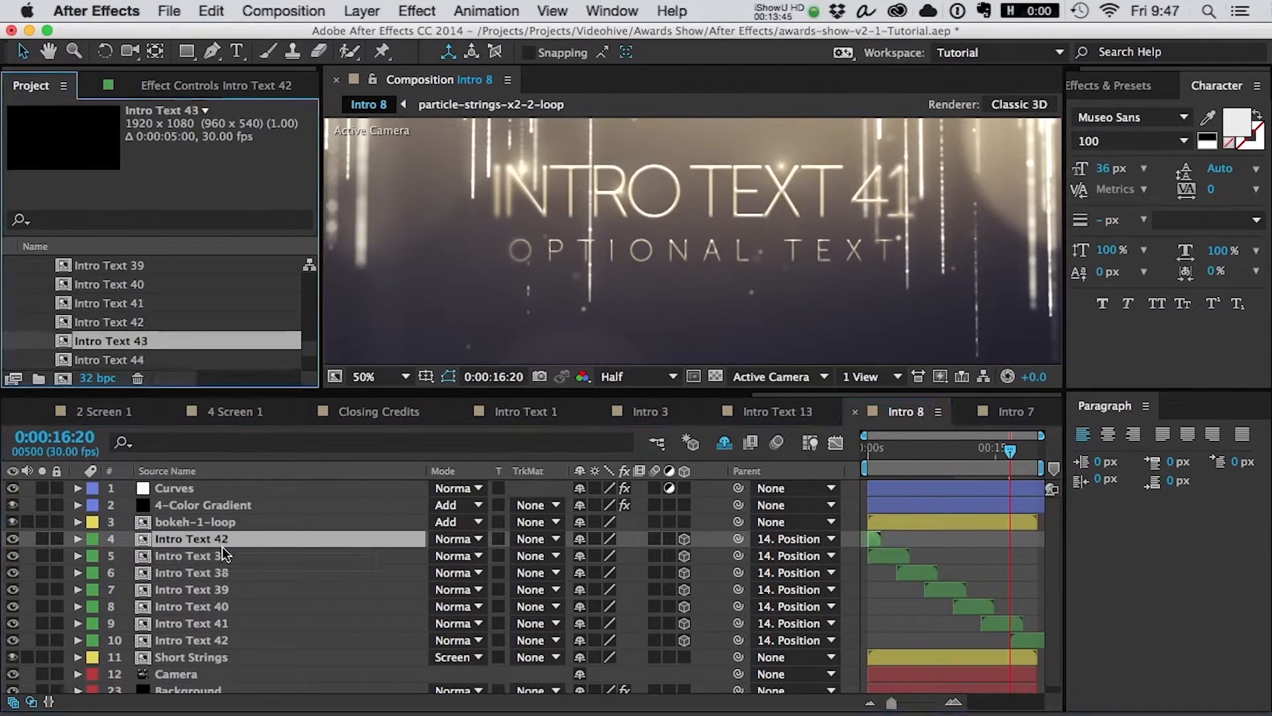
drag(222, 547, 222, 549)
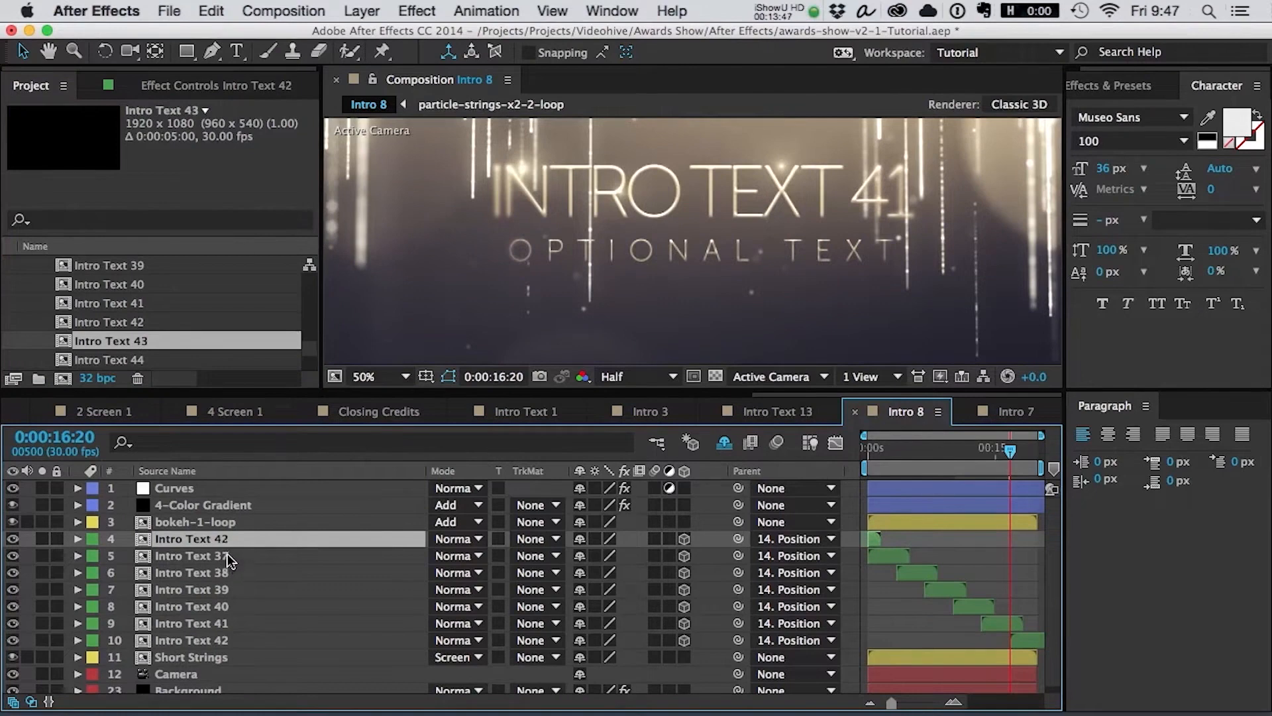
click(228, 556)
drag(147, 342, 219, 559)
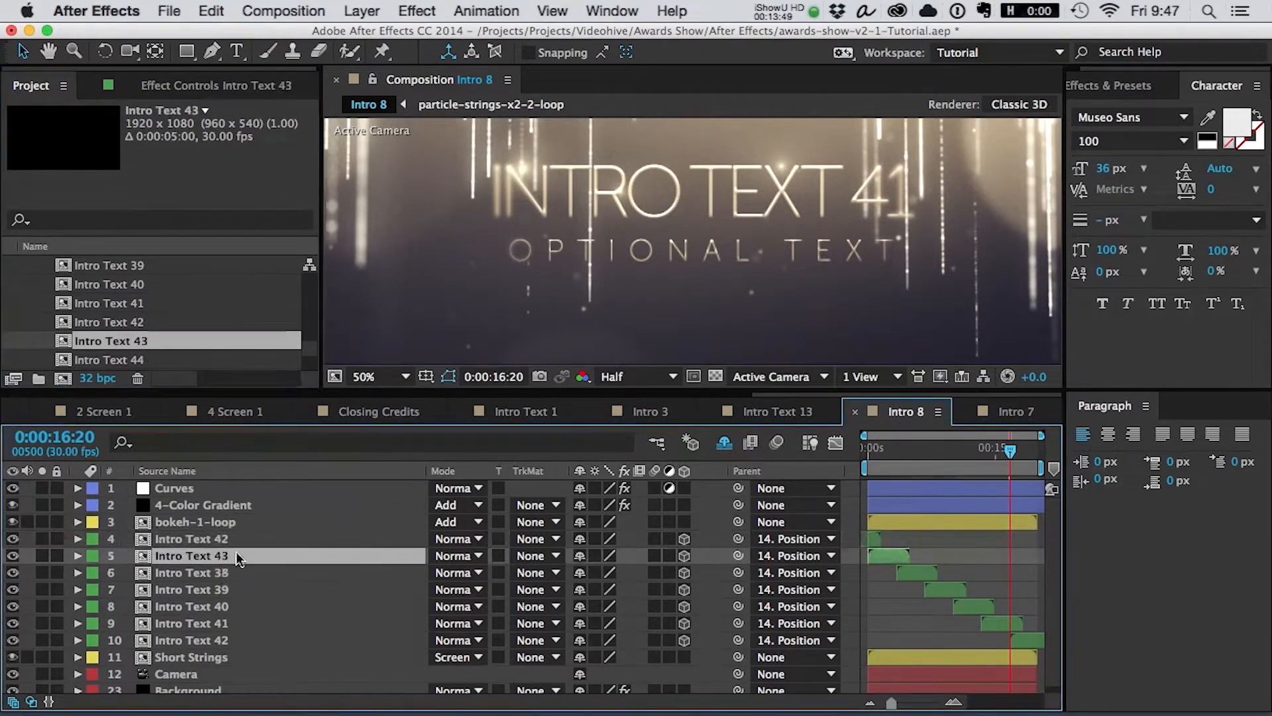
- Replace the Intro Text 38 layer with Intro Text 44 and the Intro Text 39 layer with Intro Text 45
click(225, 572)
drag(162, 359, 220, 575)
click(227, 591)
key(super+d)
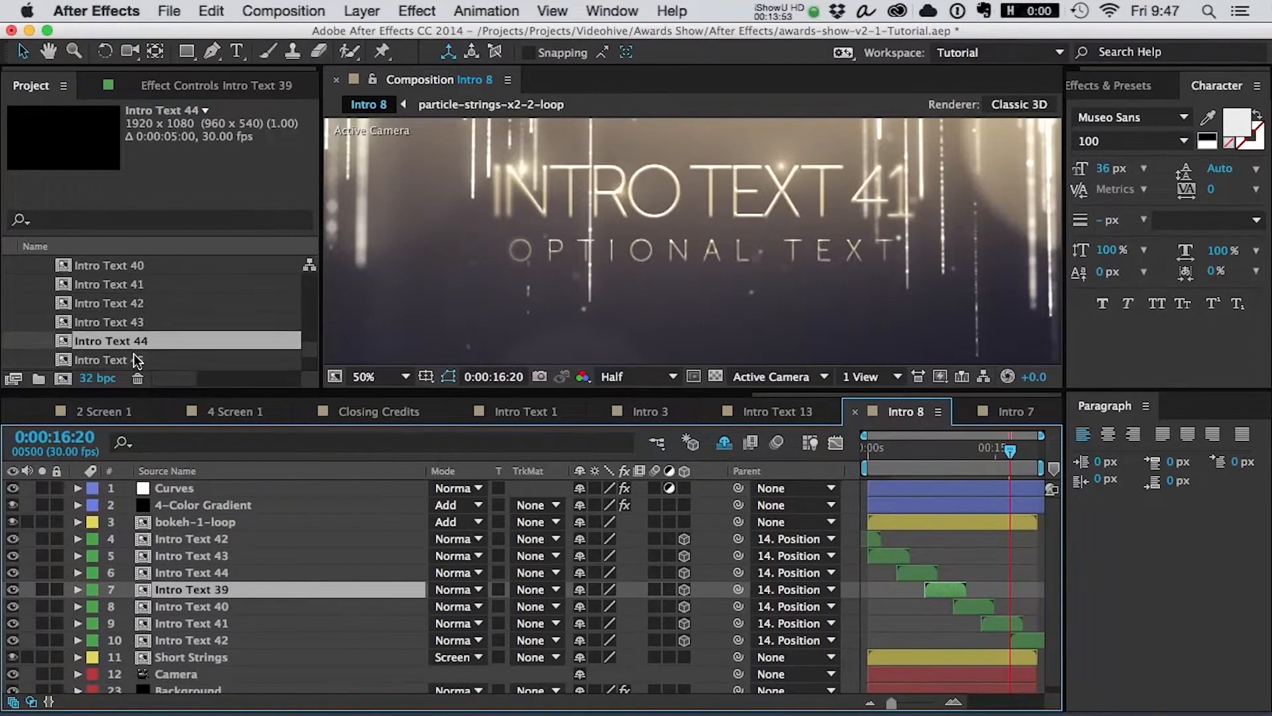
drag(134, 354, 222, 605)
- Replace the Intro Text 40 layer in Intro 8 with the Intro Text 46 composition
scroll(220, 606, down, 1)
click(220, 604)
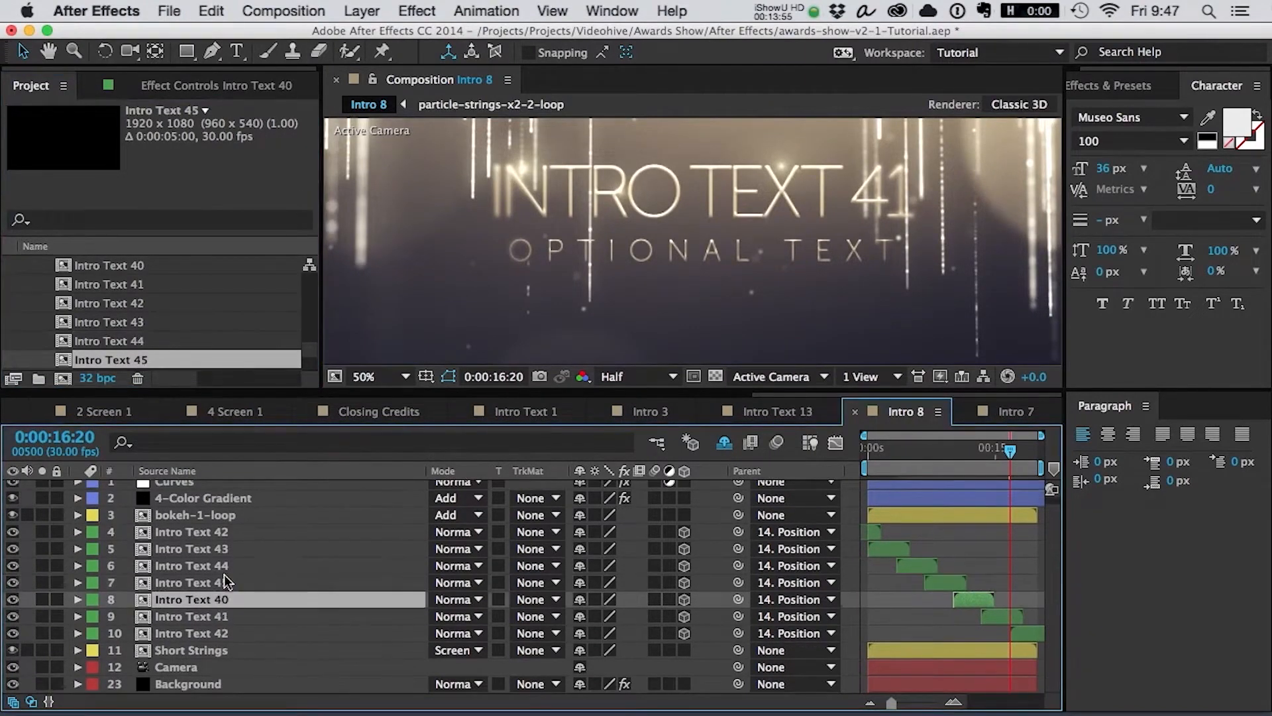
scroll(143, 337, down, 1)
drag(133, 360, 225, 600)
scroll(171, 300, down, 1)
scroll(173, 305, down, 1)
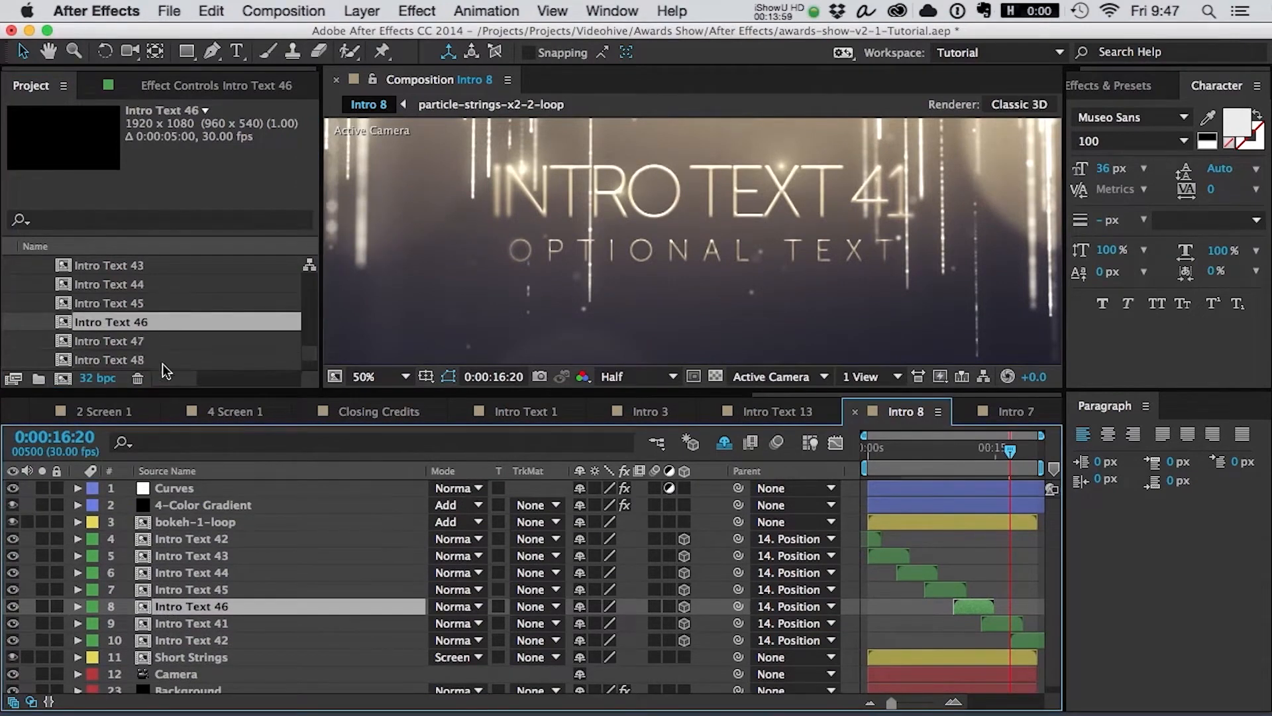
- Replace the Intro Text 41 layer with Intro Text 47 and the last Intro Text 42 layer with Intro Text 48
click(225, 623)
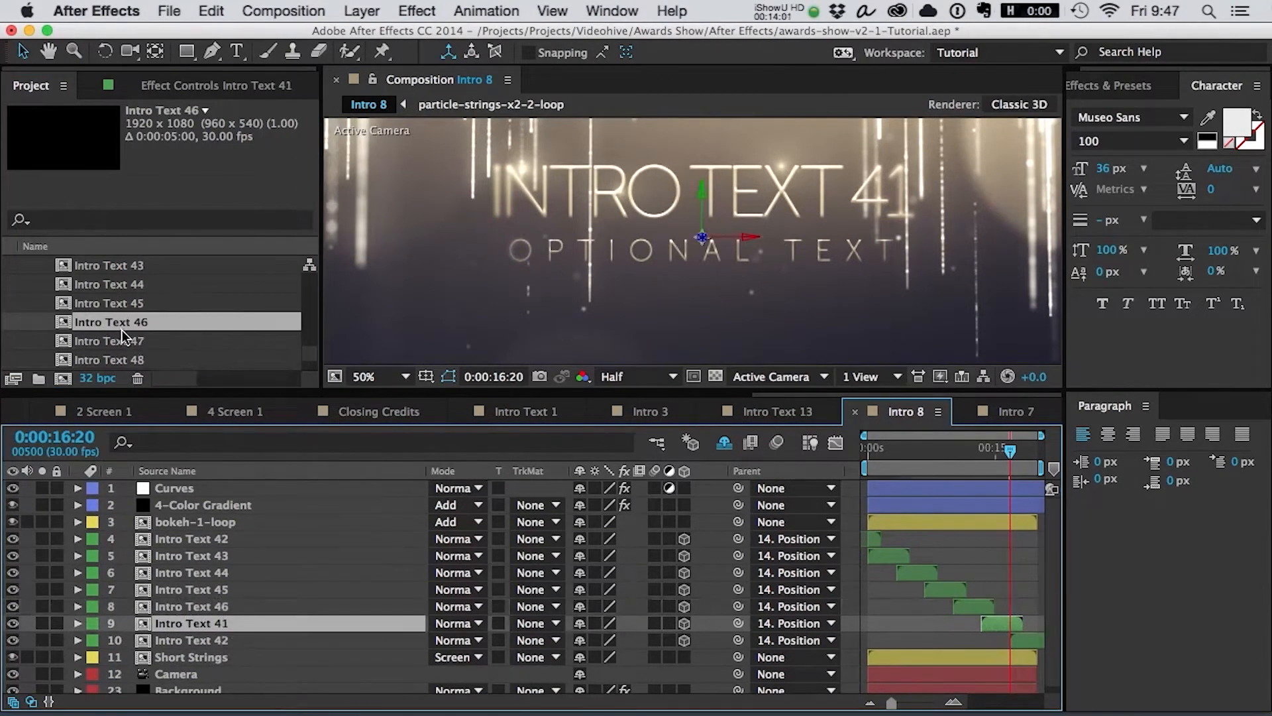
drag(126, 340, 225, 622)
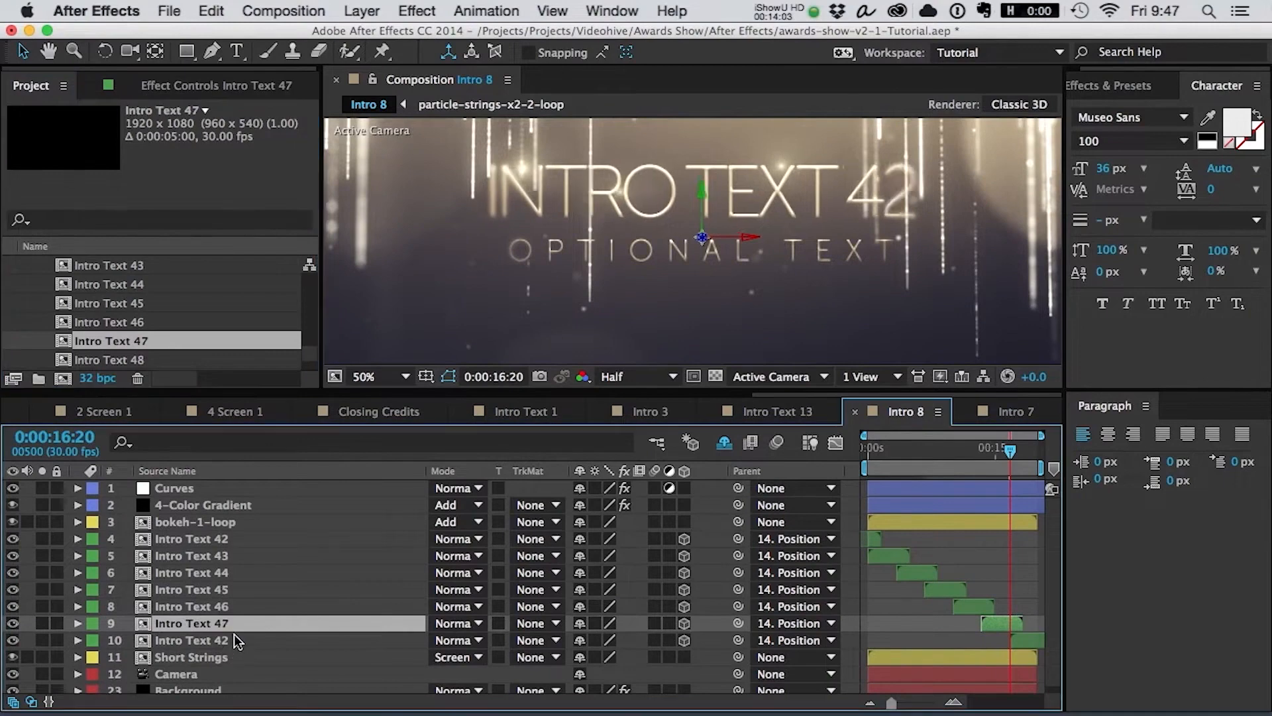
click(226, 640)
click(142, 361)
drag(142, 361, 229, 640)
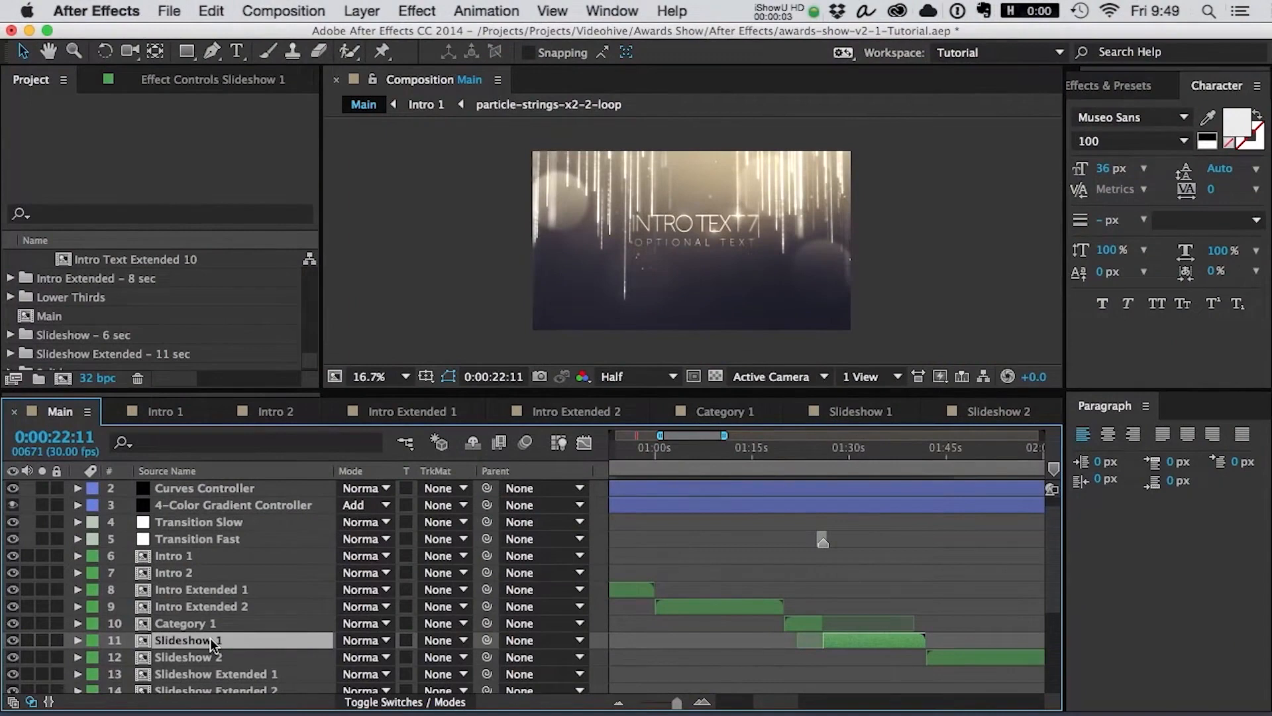
- Collapse the Intro – 5 sec folder in the project
scroll(213, 644, down, 1)
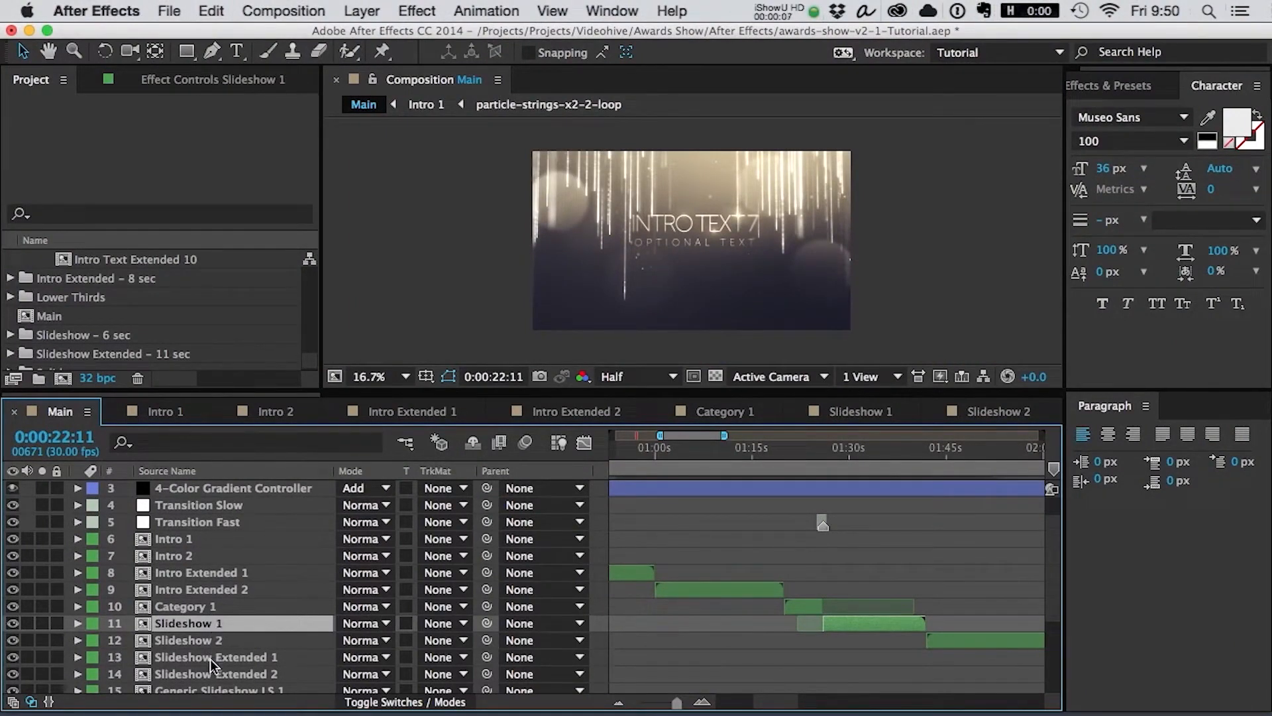
scroll(308, 362, up, 15)
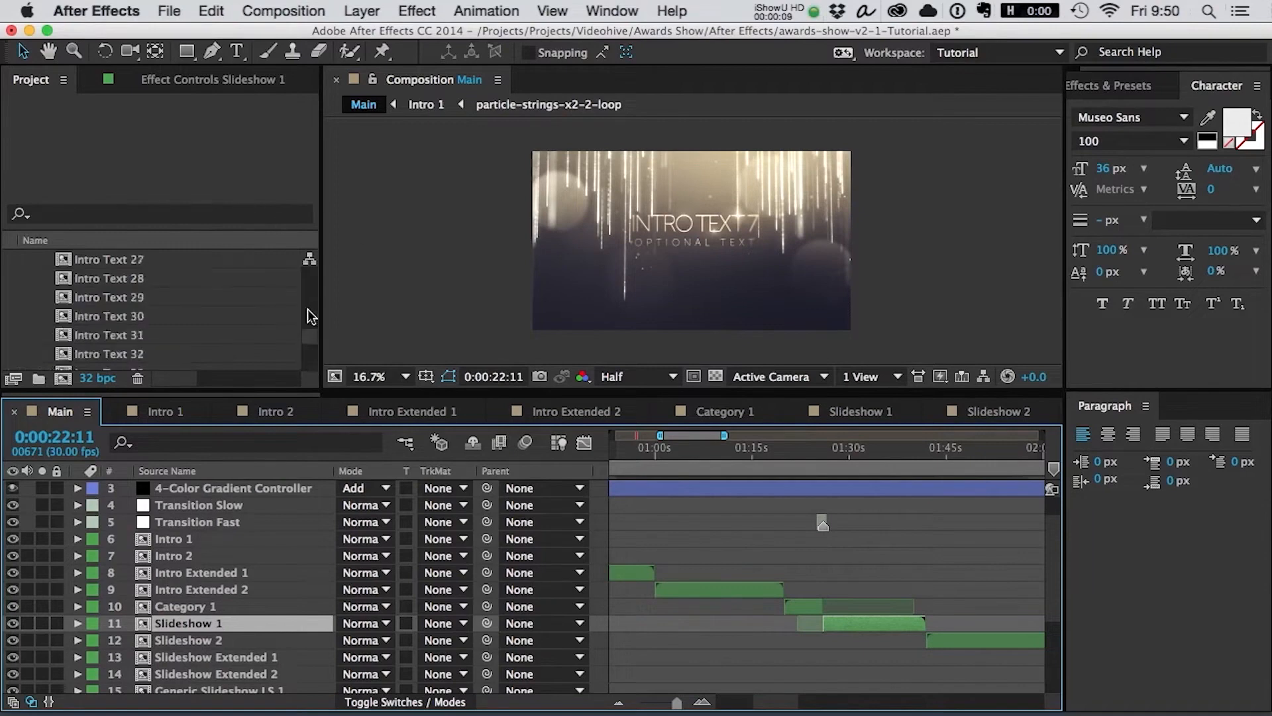
scroll(30, 331, down, 4)
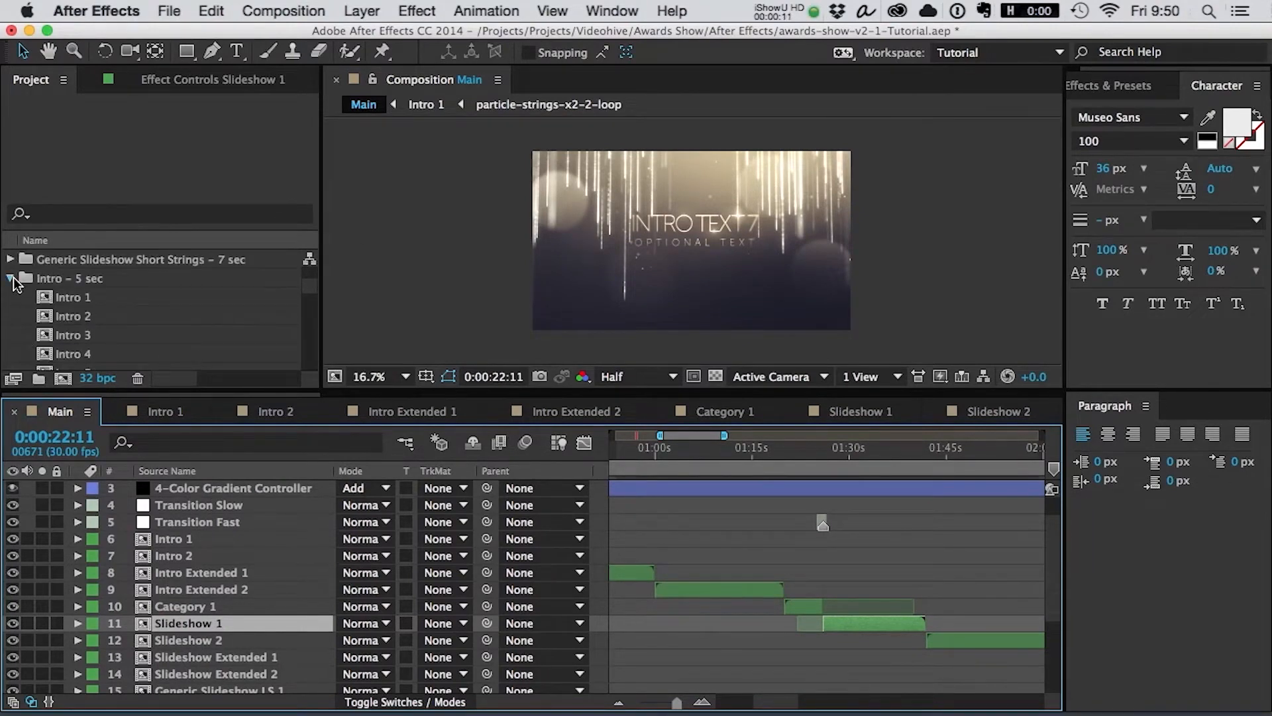
click(11, 279)
scroll(92, 318, down, 1)
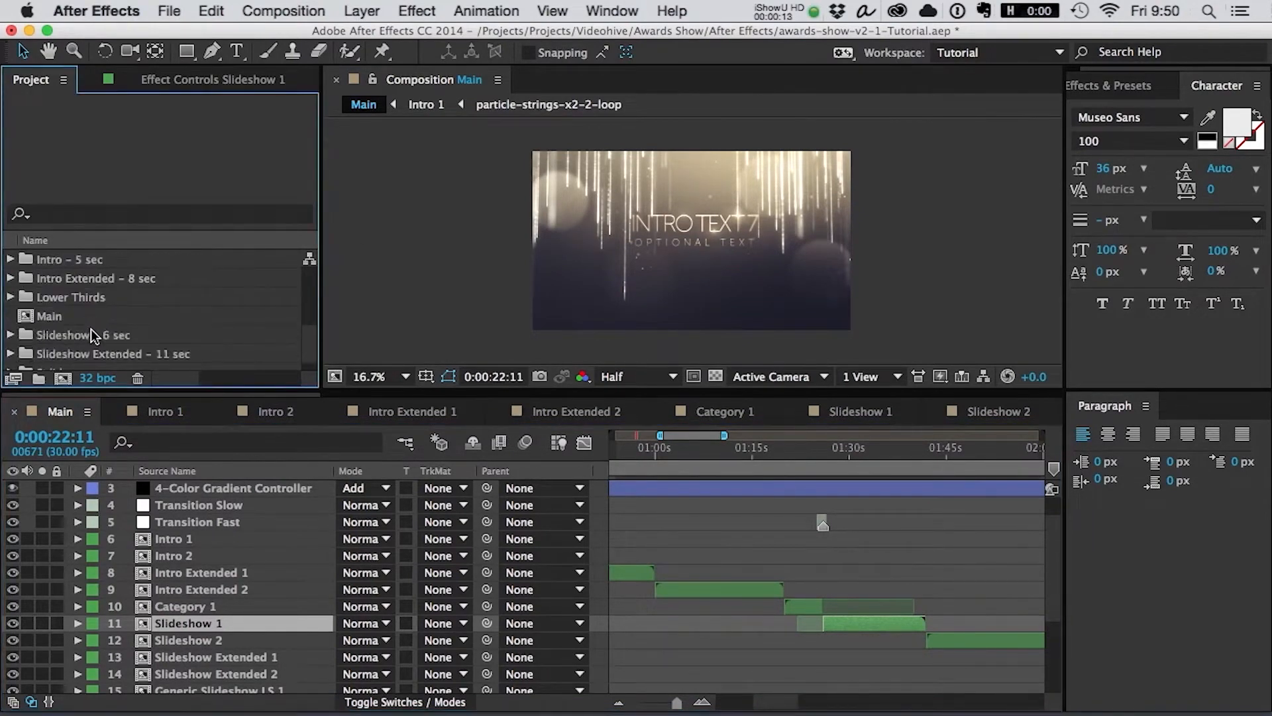
- Examine the Slideshow – 6 sec and Slideshow Extended – 11 sec folders and the slideshow layers in the Main timeline
click(162, 333)
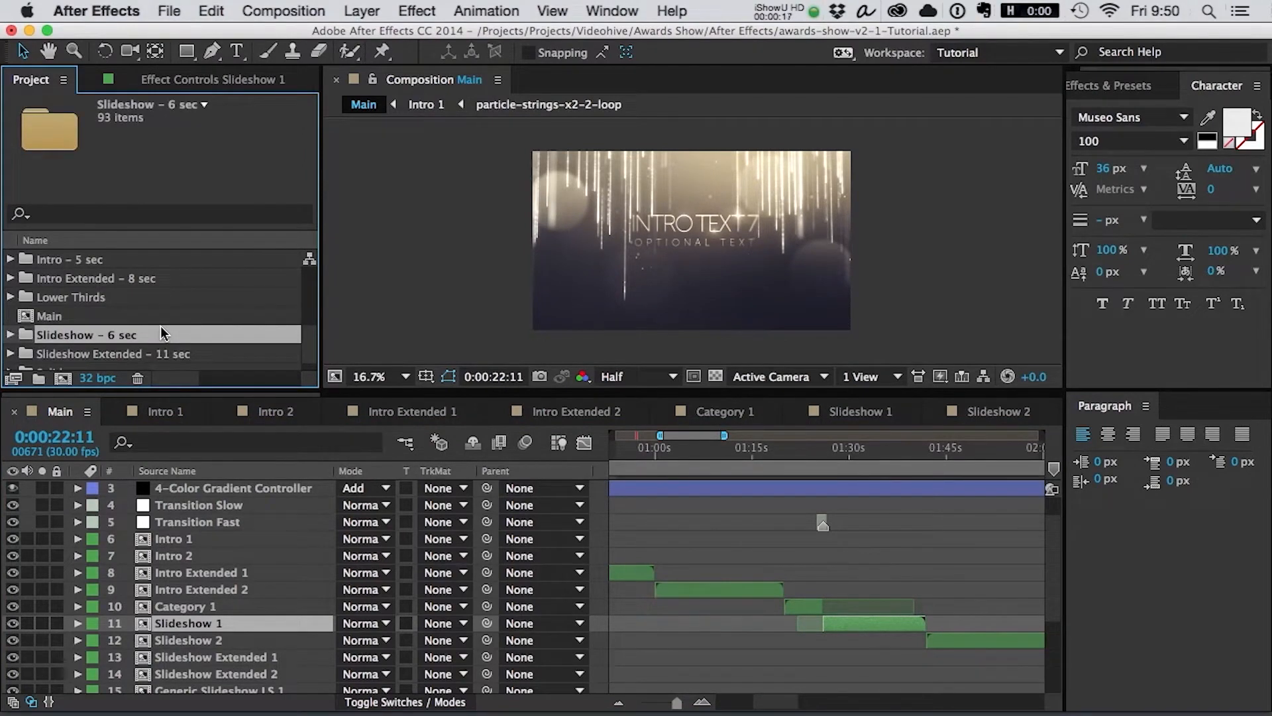
click(191, 352)
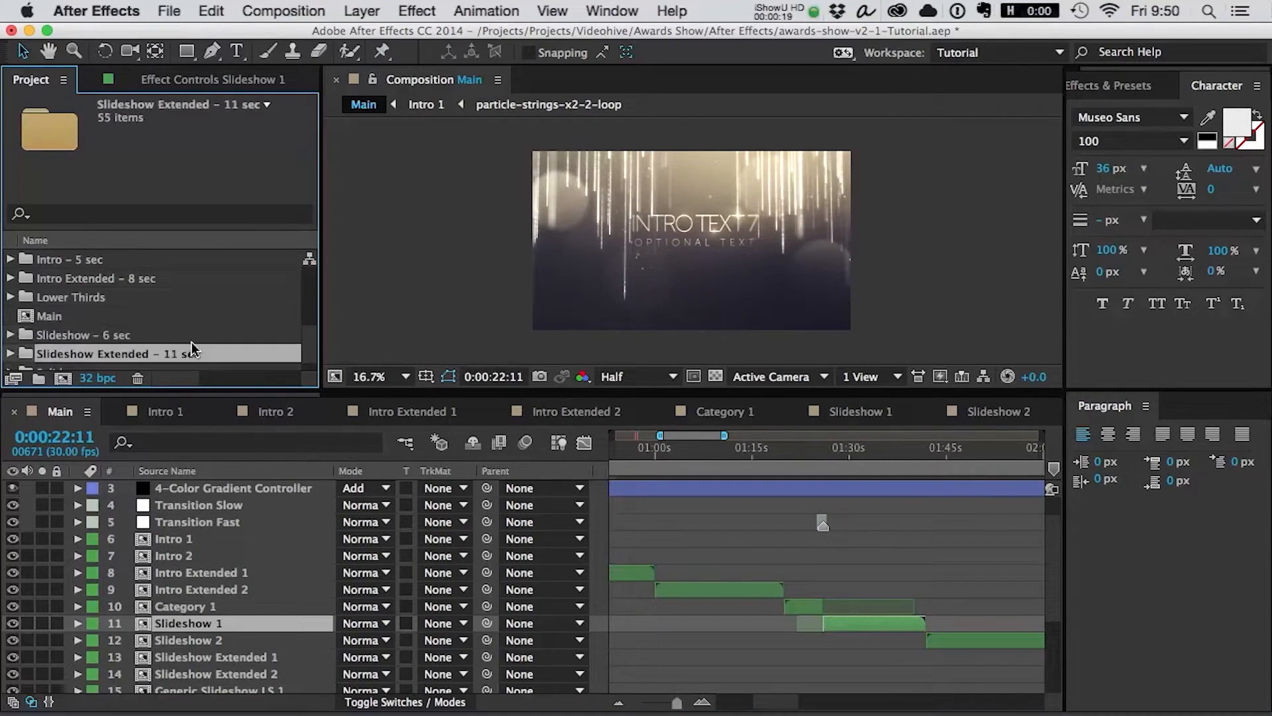
click(123, 339)
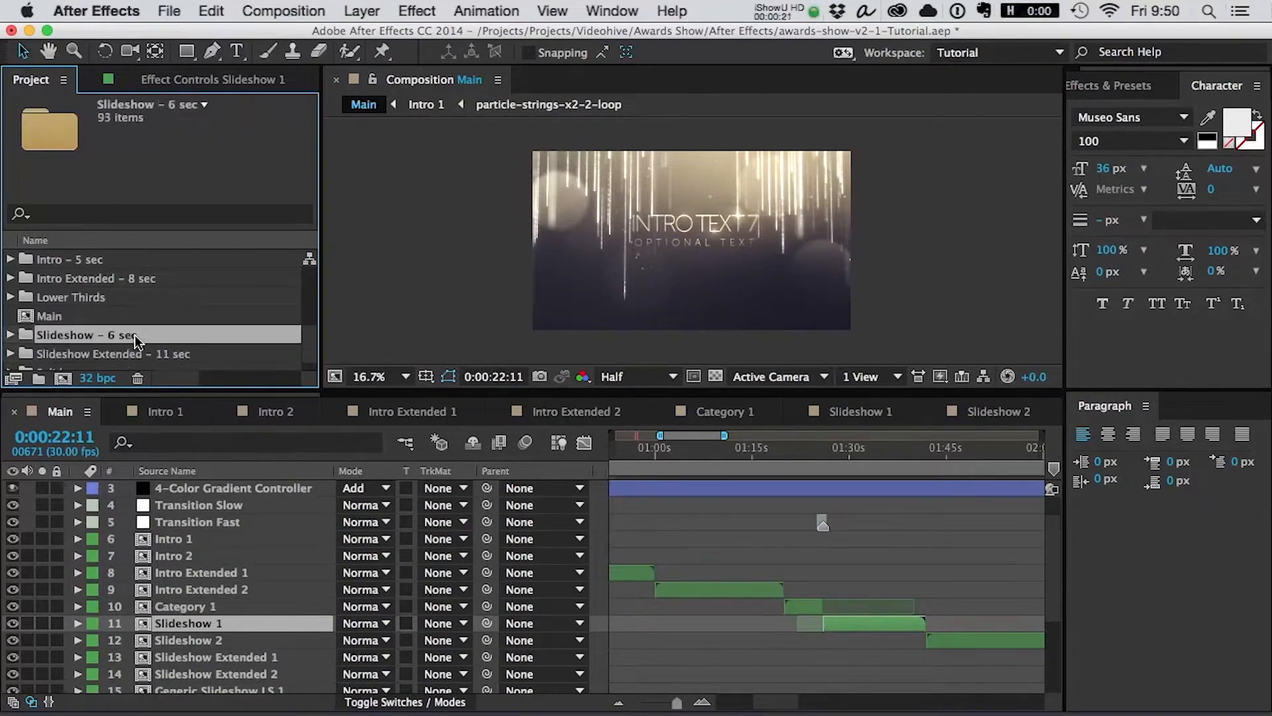
scroll(135, 335, down, 1)
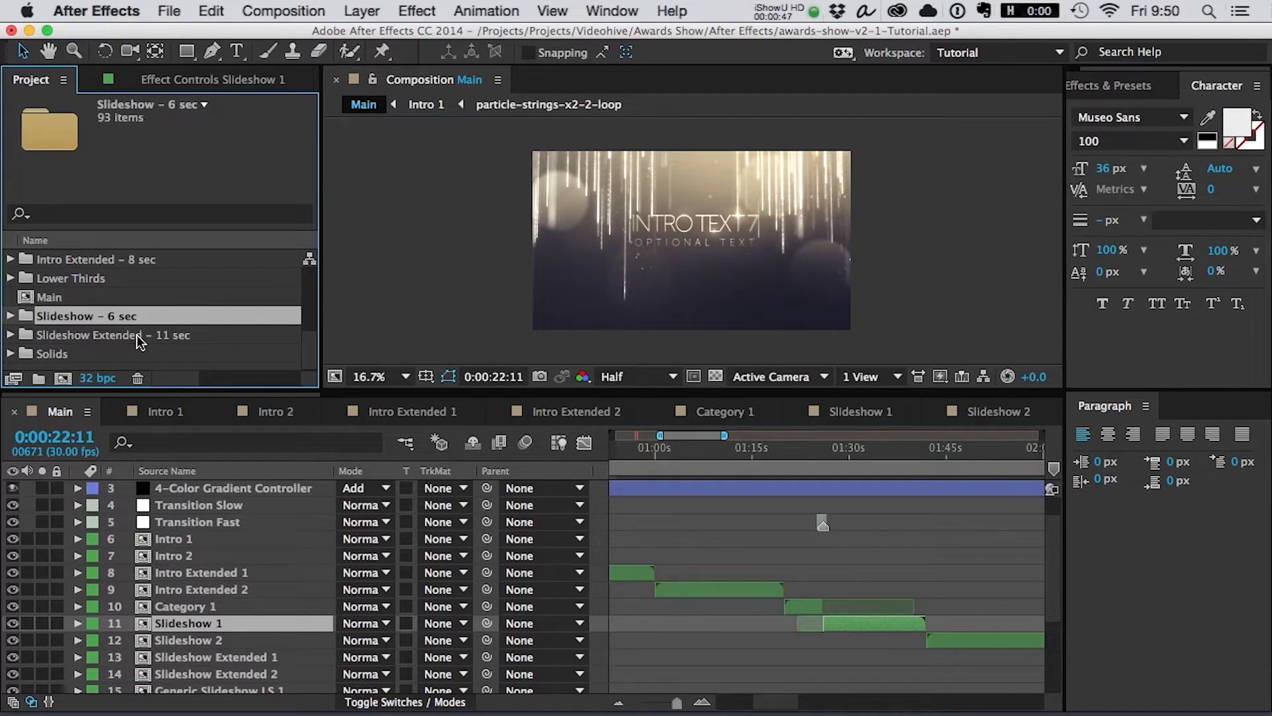
scroll(749, 626, down, 1)
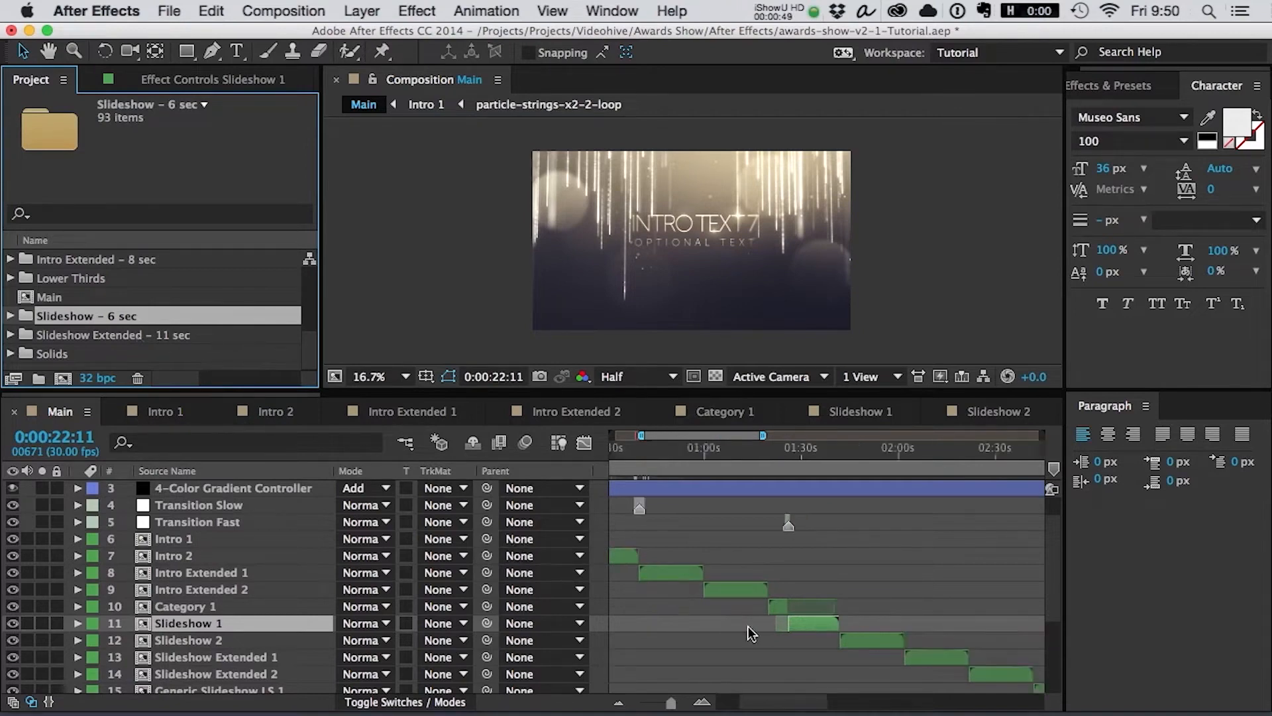
scroll(750, 633, down, 1)
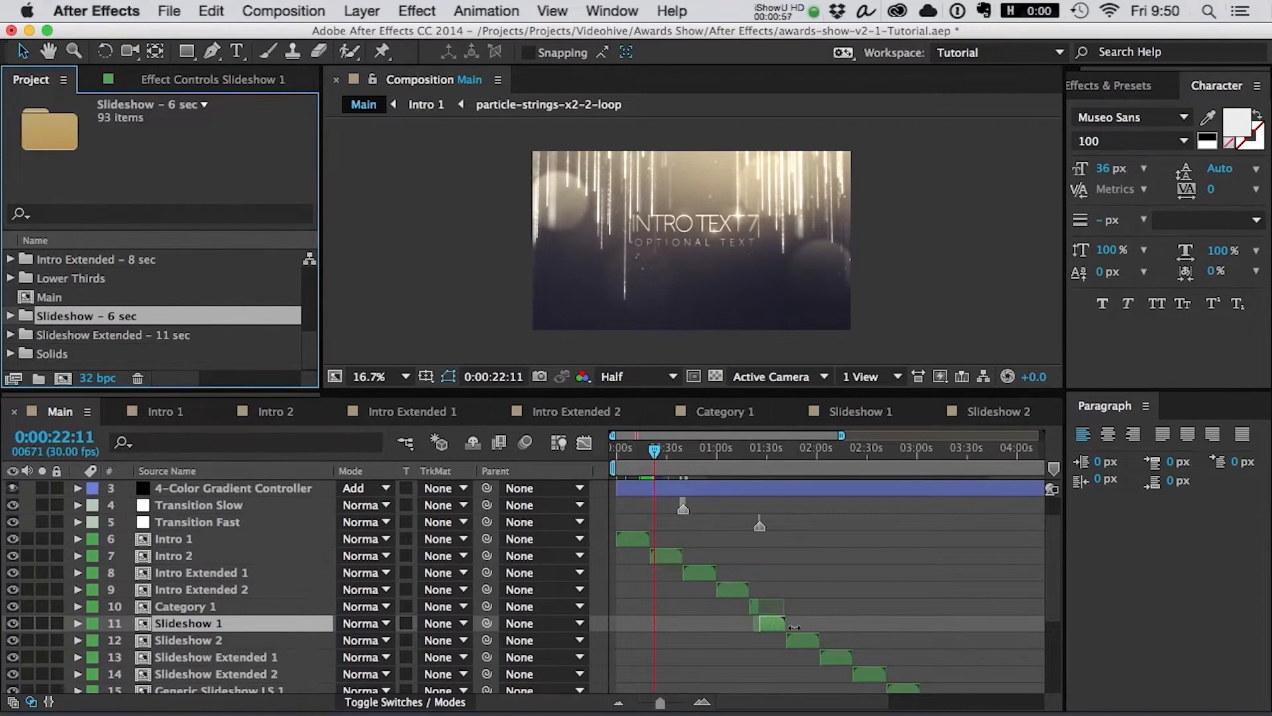
click(141, 335)
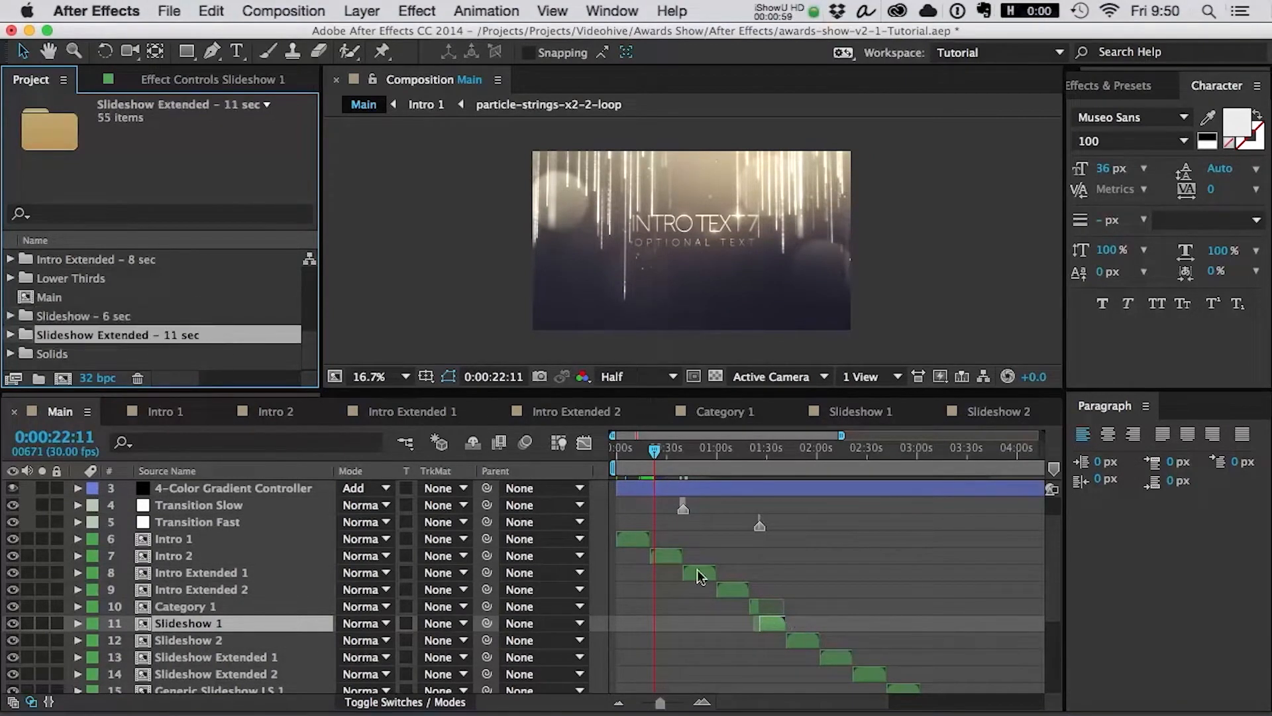
- Open the Slideshow 1 composition and make room for its timeline by hiding the layer switches and closing the Paragraph panel
double_click(778, 625)
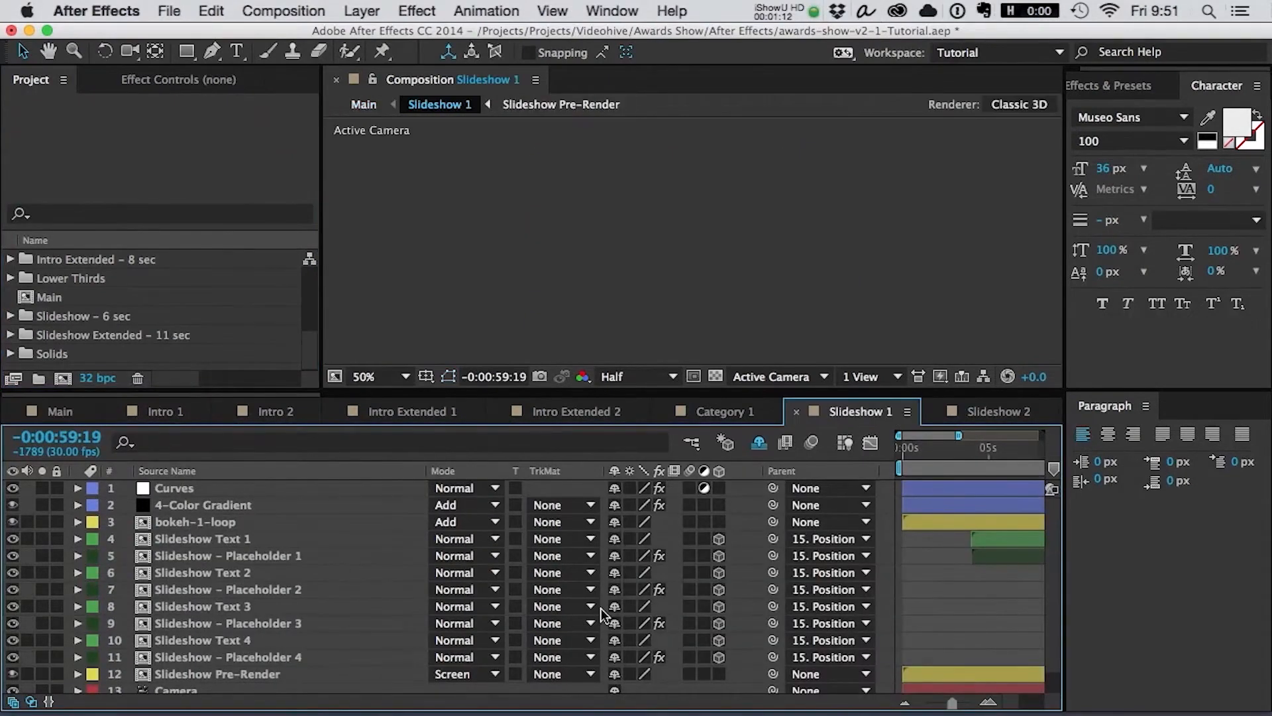
key(minus)
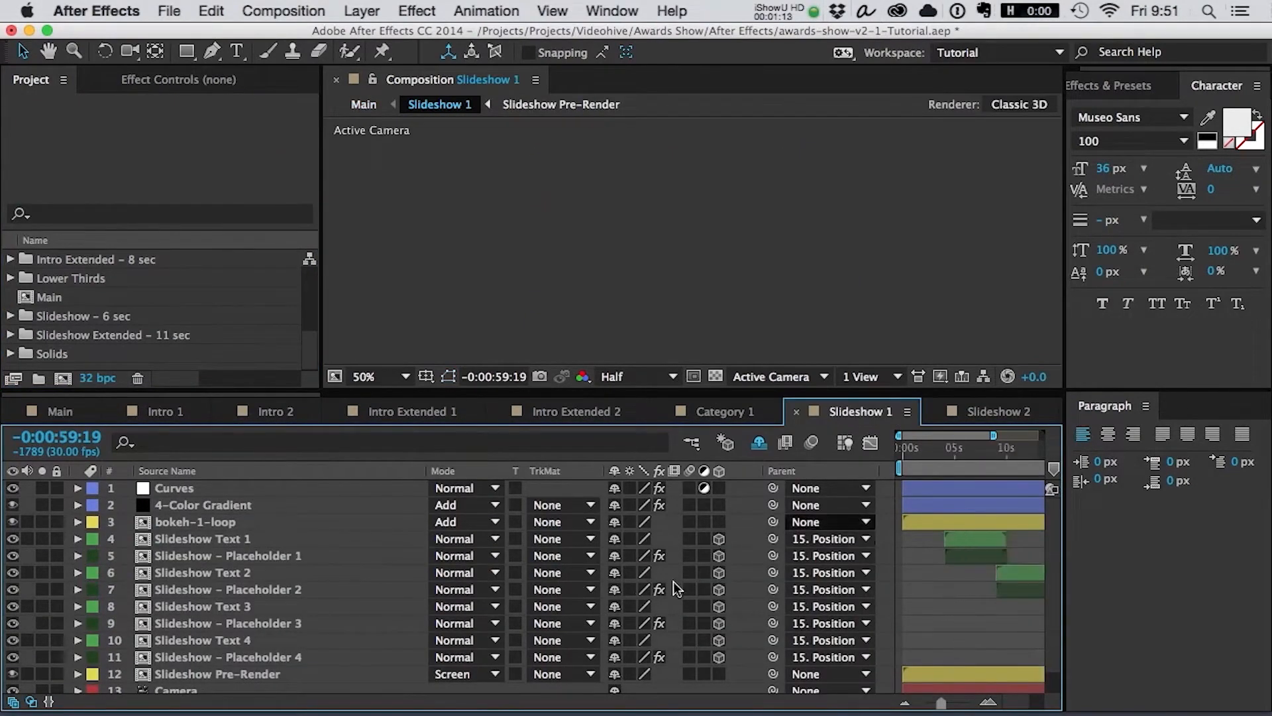
click(13, 701)
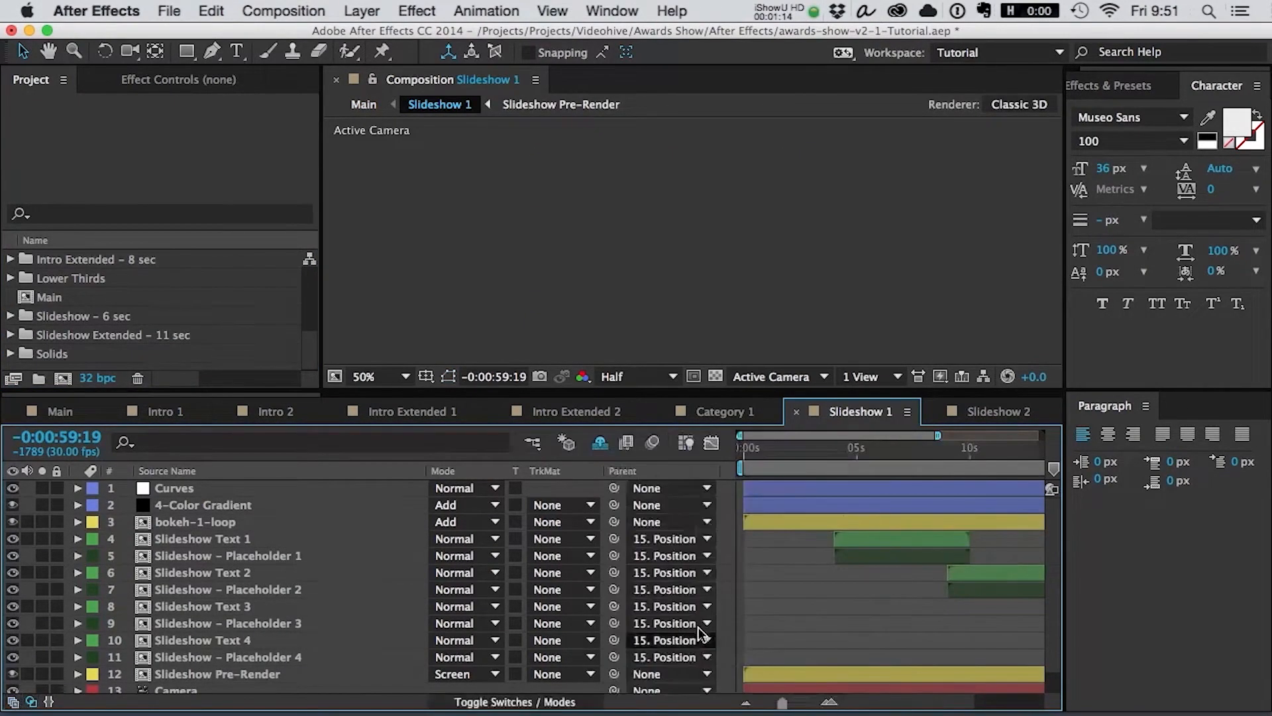
click(1145, 409)
key(Escape)
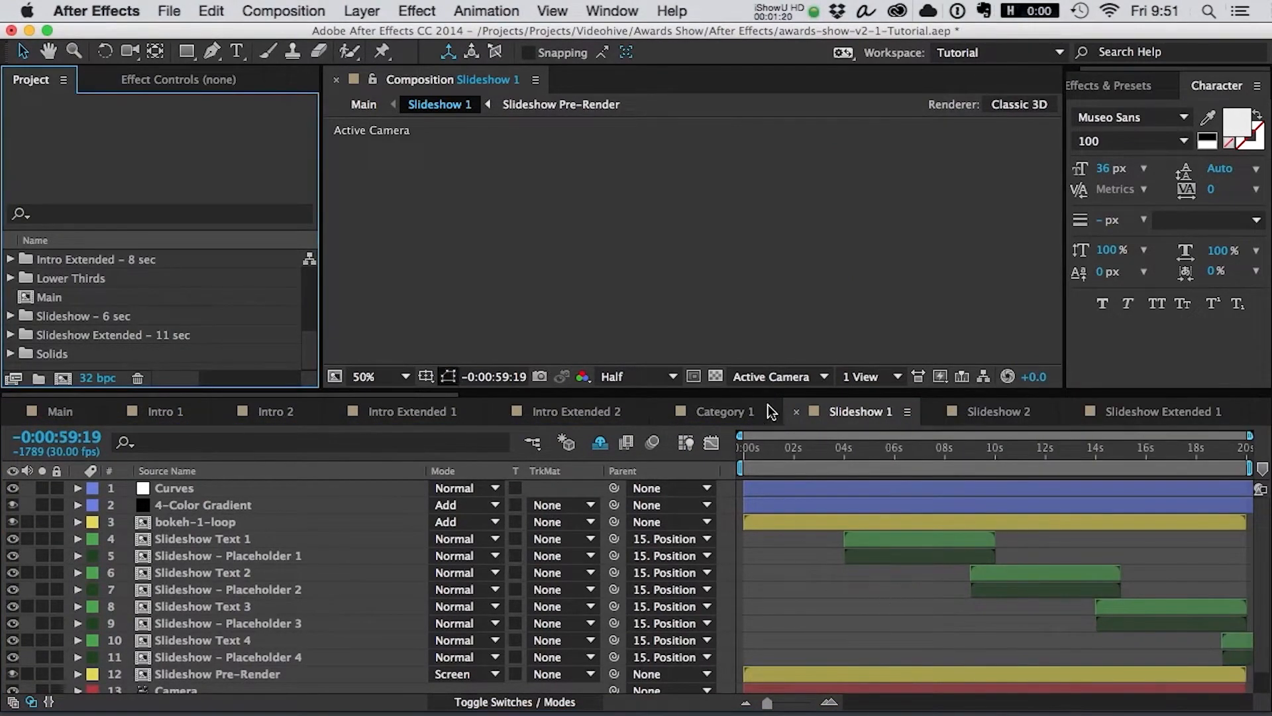
- Select the Slideshow Text 1 layer and move the current time to the start of Slideshow 1, at 0:00:00:00
click(309, 538)
click(859, 452)
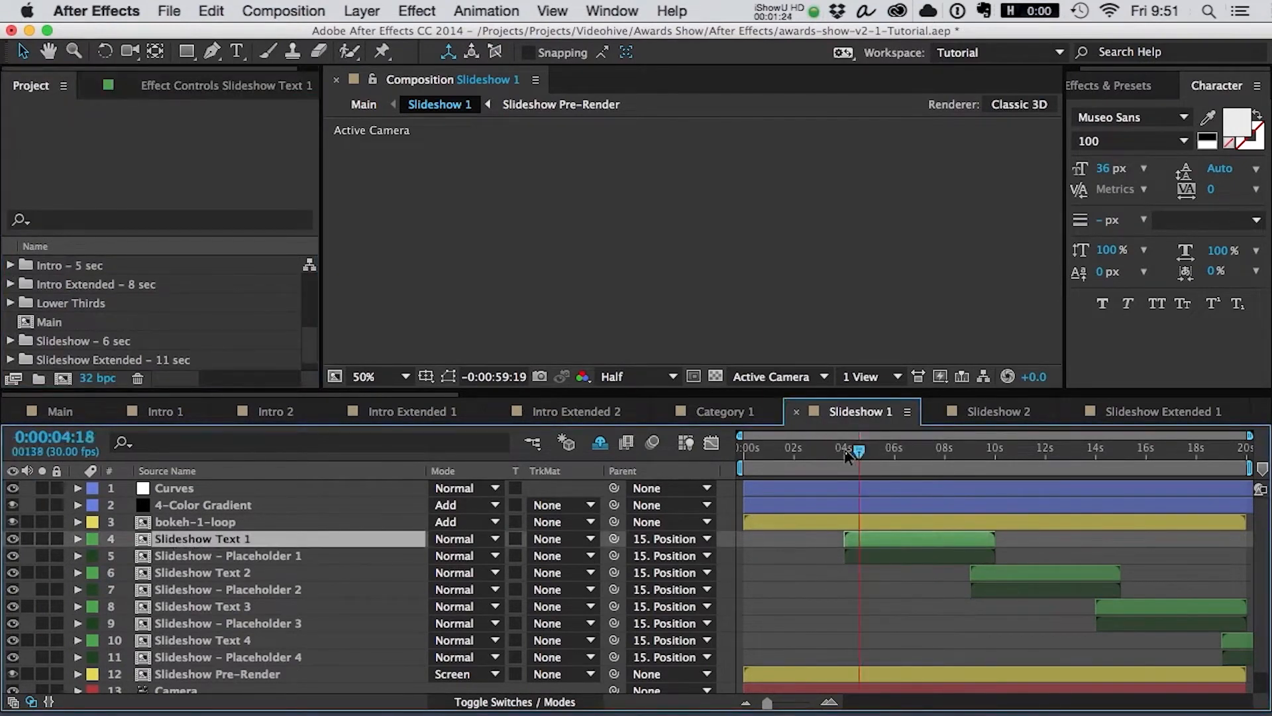
drag(848, 451, 676, 452)
drag(772, 452, 693, 452)
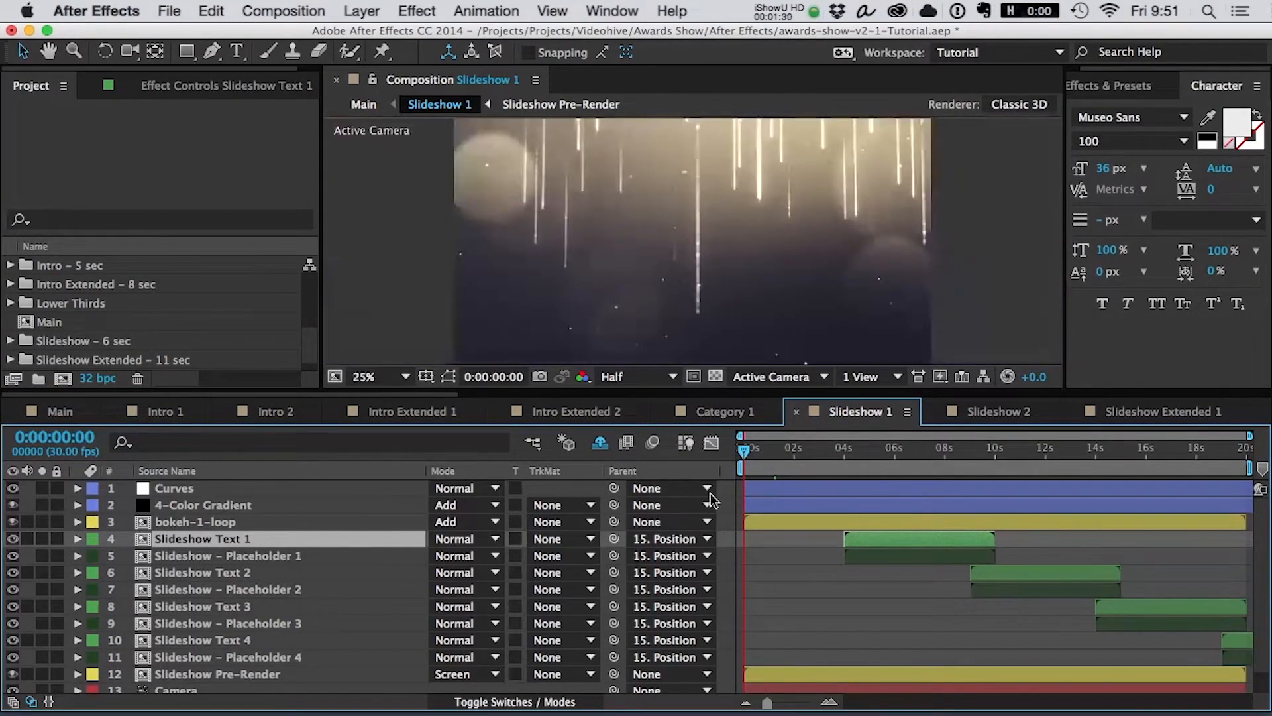
- Open the Slideshow 2 composition at 0:00:00:00 and examine its opening frame with the Slideshow Text 4 and Slideshow – Placeholder 4 layers
click(994, 410)
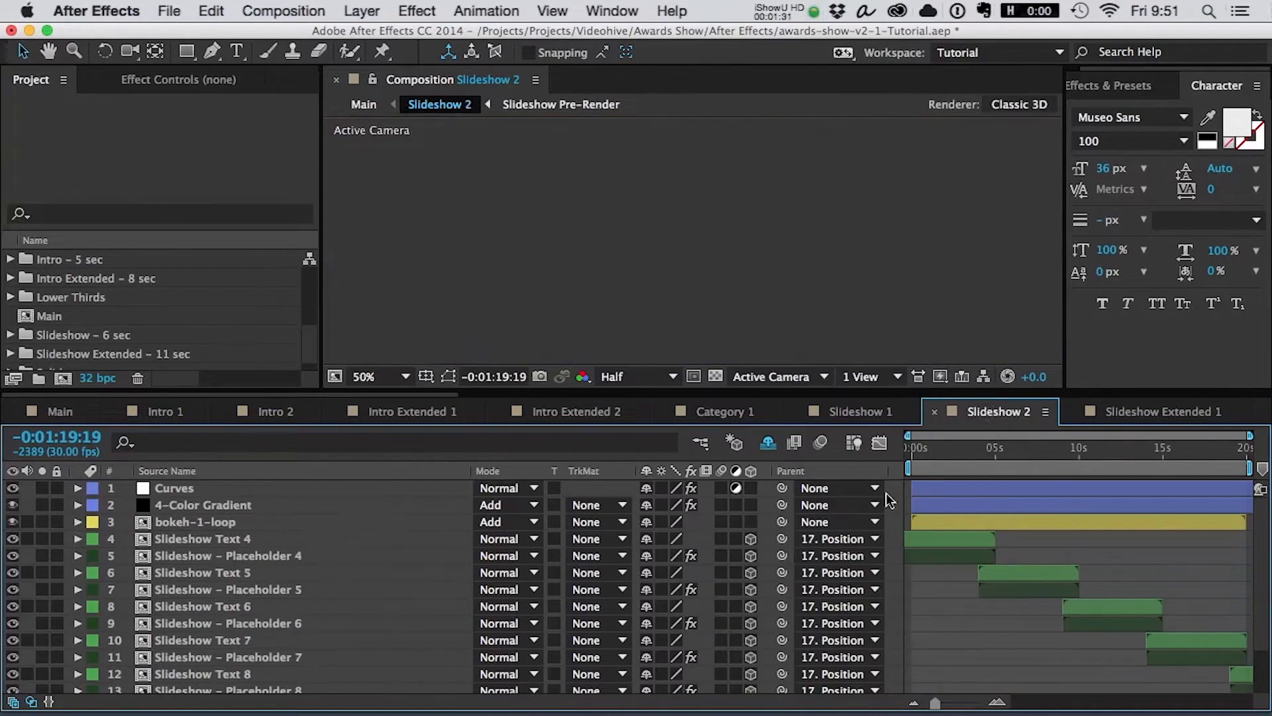
click(916, 451)
drag(906, 455, 885, 455)
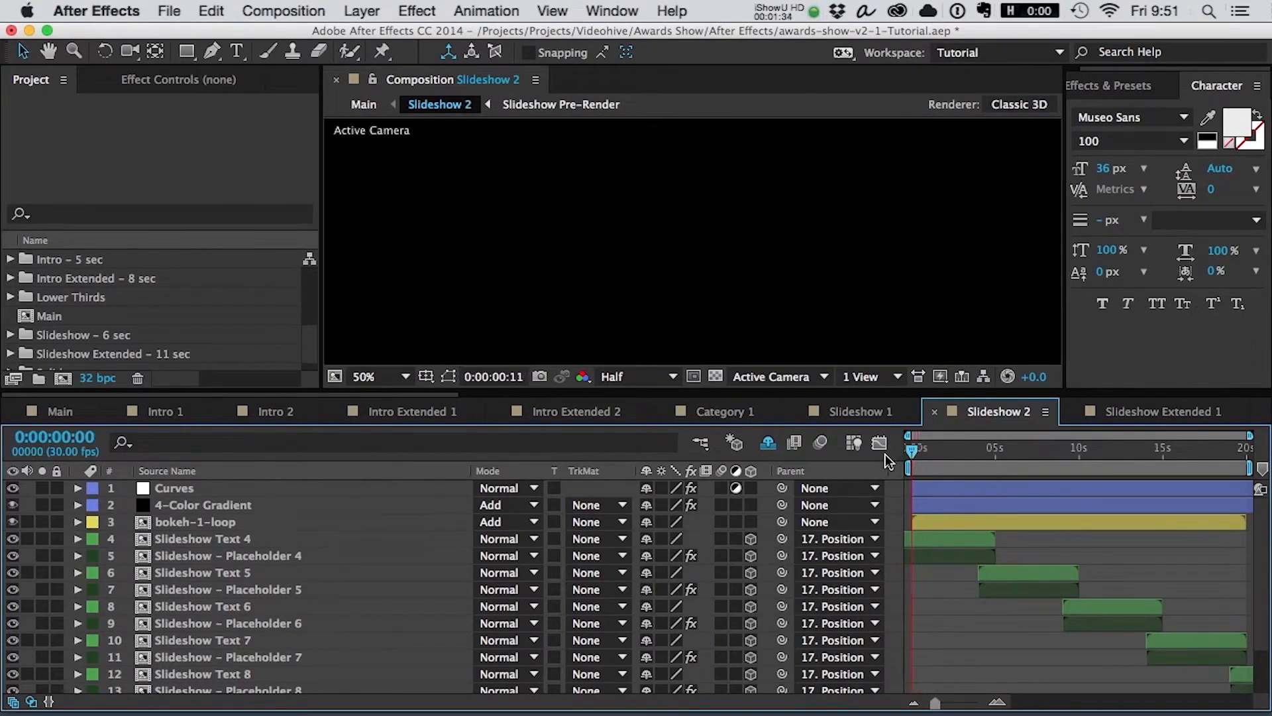
click(256, 558)
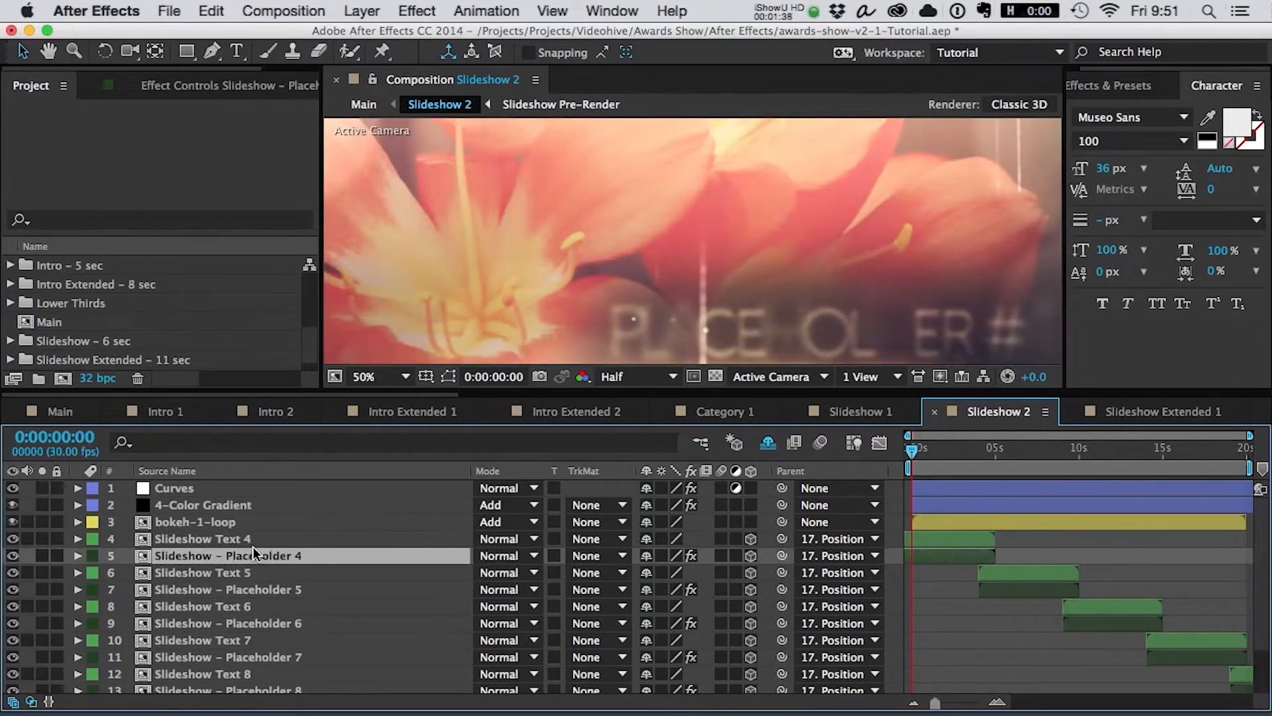
click(255, 539)
scroll(722, 261, down, 1)
key(space)
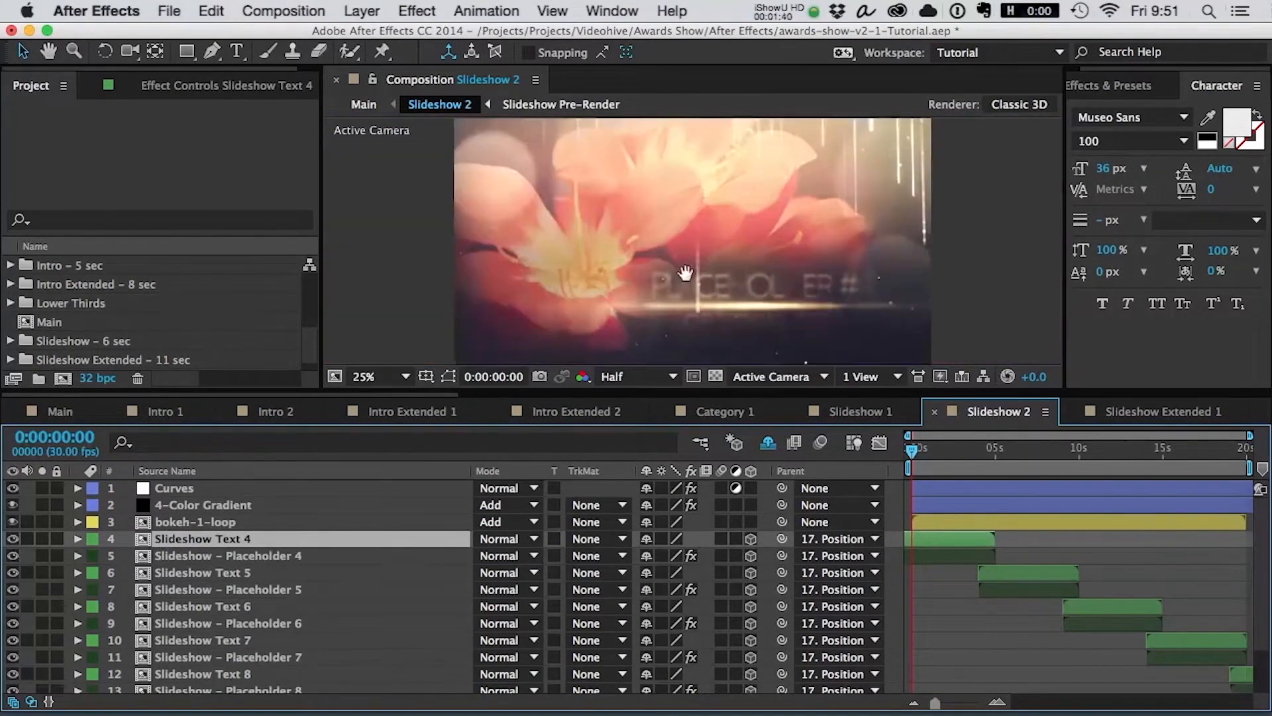
drag(687, 273, 695, 267)
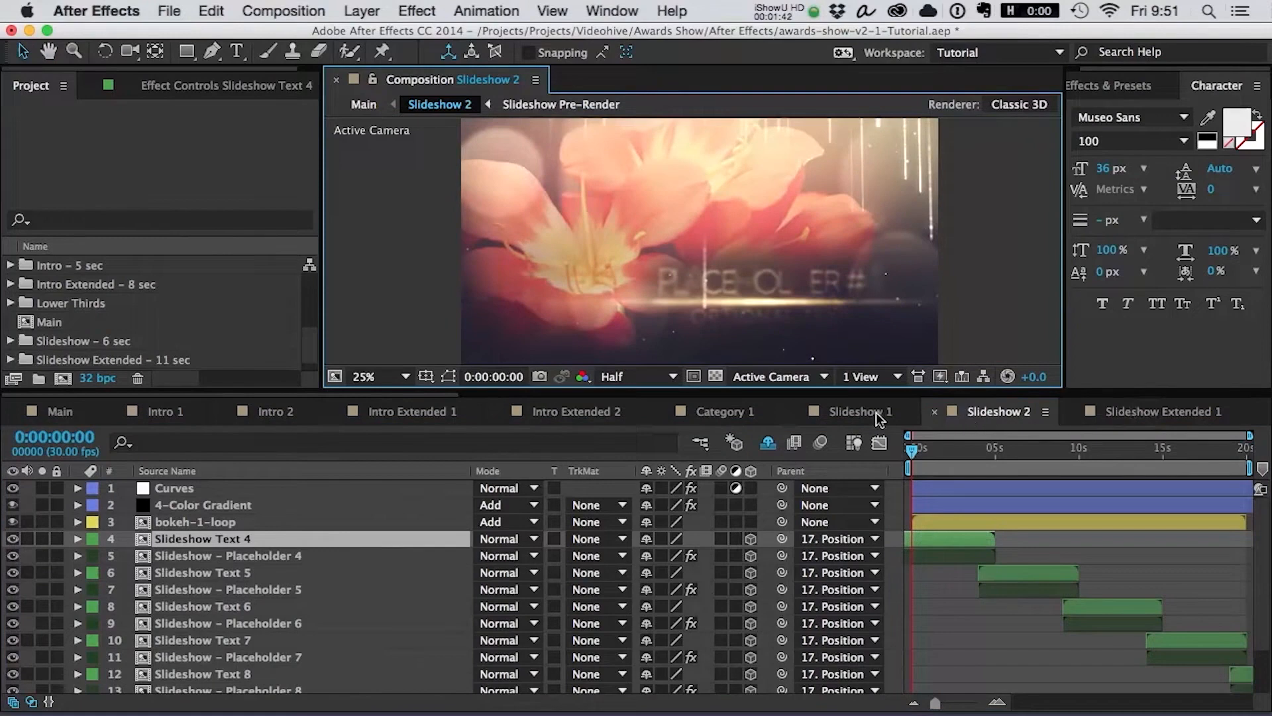
- Return to Slideshow 1 at 0:00:03:12 and examine the Curves, 4-Color Gradient, bokeh-1-loop and Slideshow Text 1 layers
click(859, 412)
drag(805, 455, 829, 458)
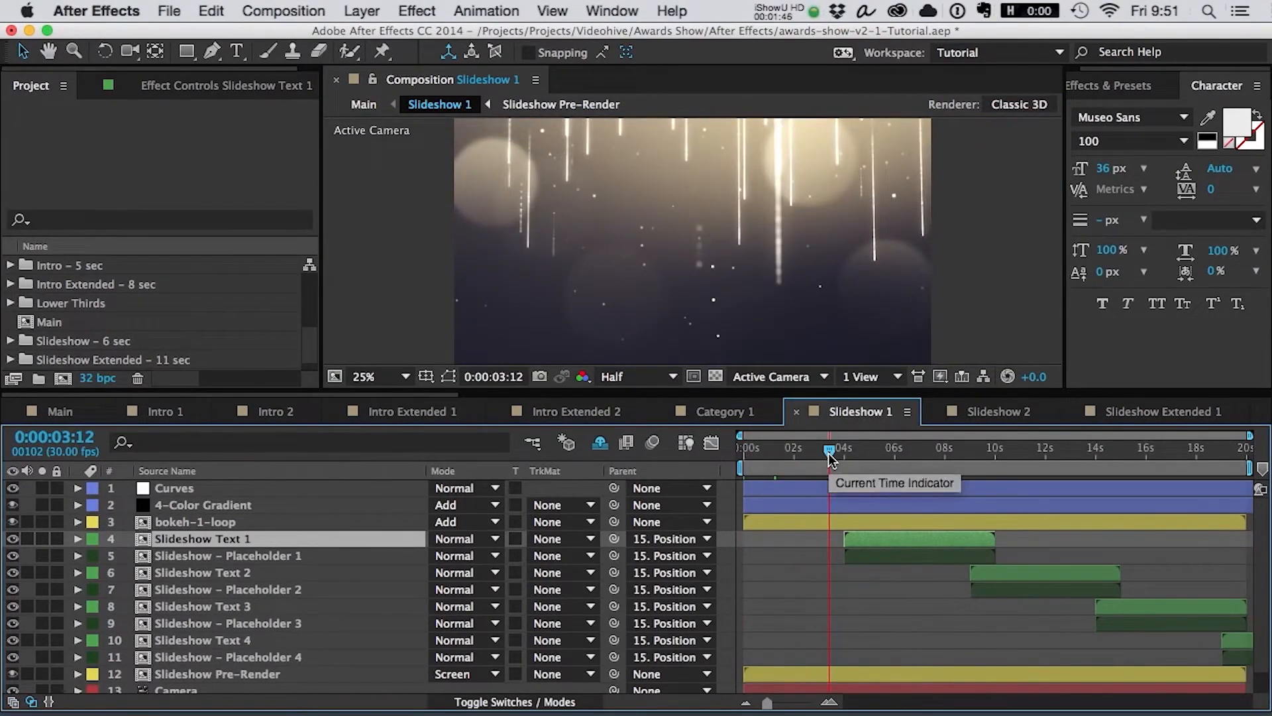
click(241, 493)
click(236, 511)
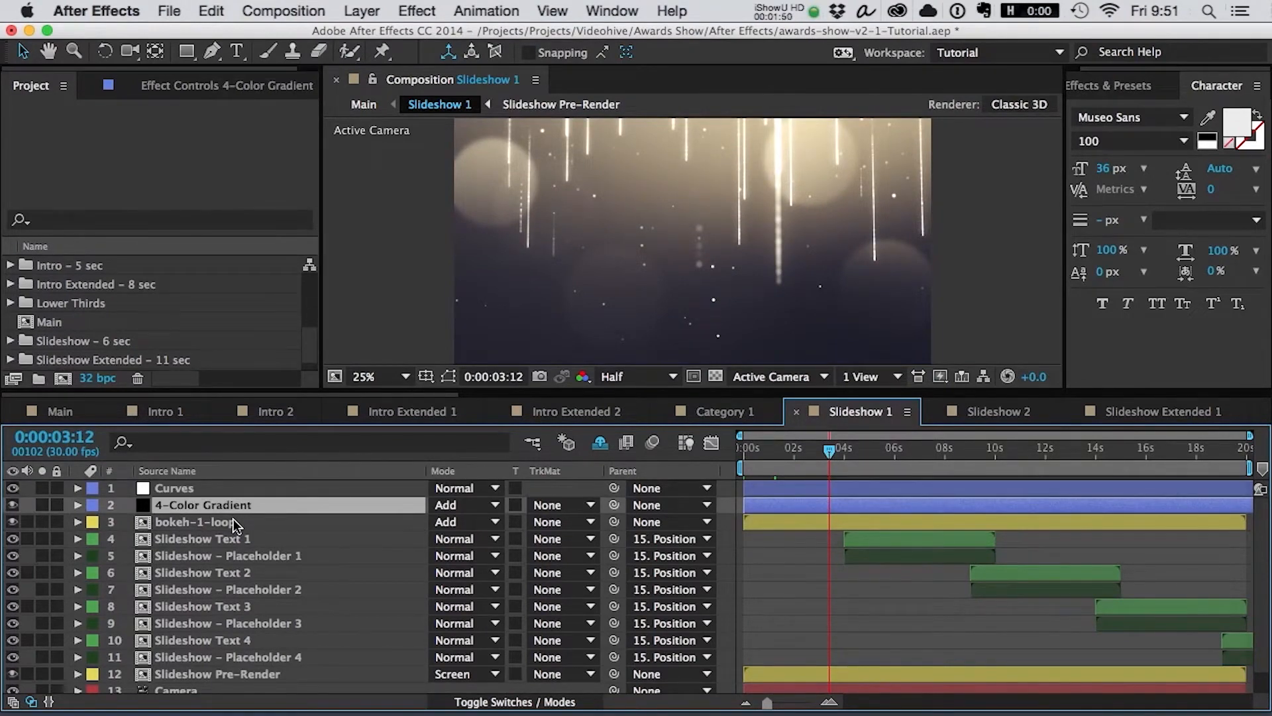
click(233, 519)
click(248, 543)
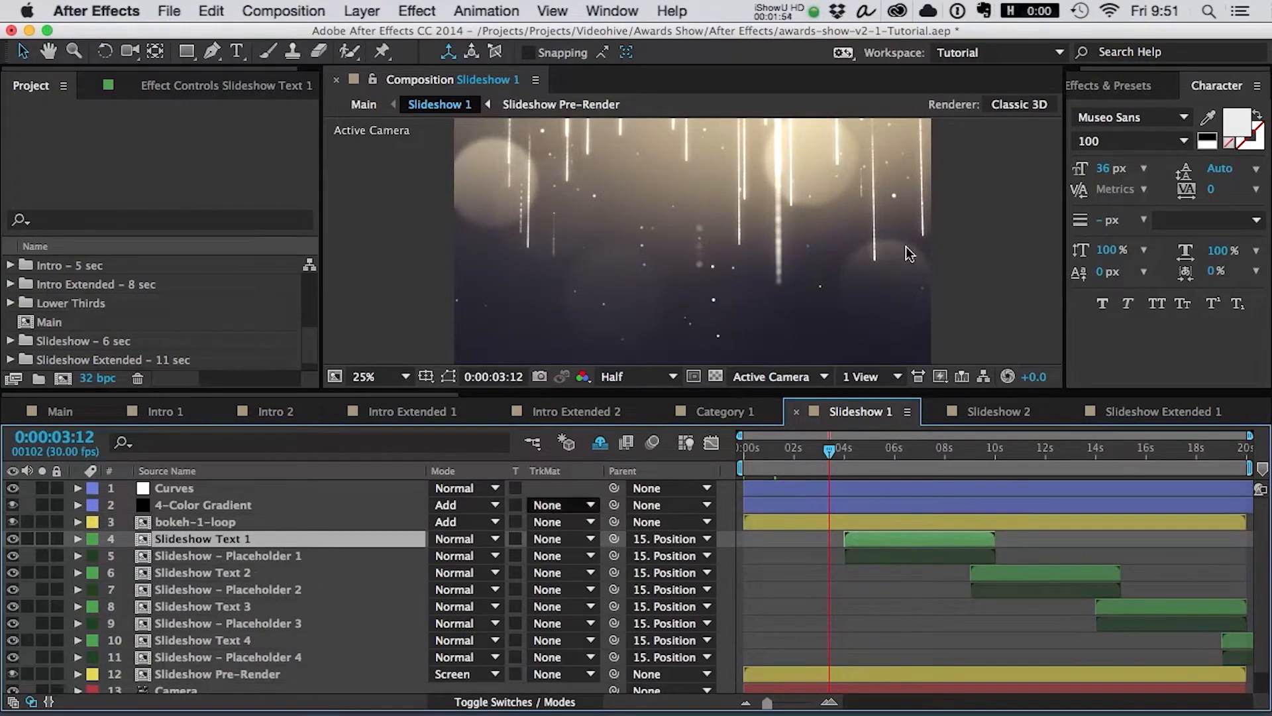
- Move the current time in Slideshow 1 to 0:00:06:04 and open the Slideshow Text 1 composition
scroll(678, 236, down, 1)
scroll(678, 237, up, 1)
key(space)
drag(689, 236, 706, 235)
click(898, 448)
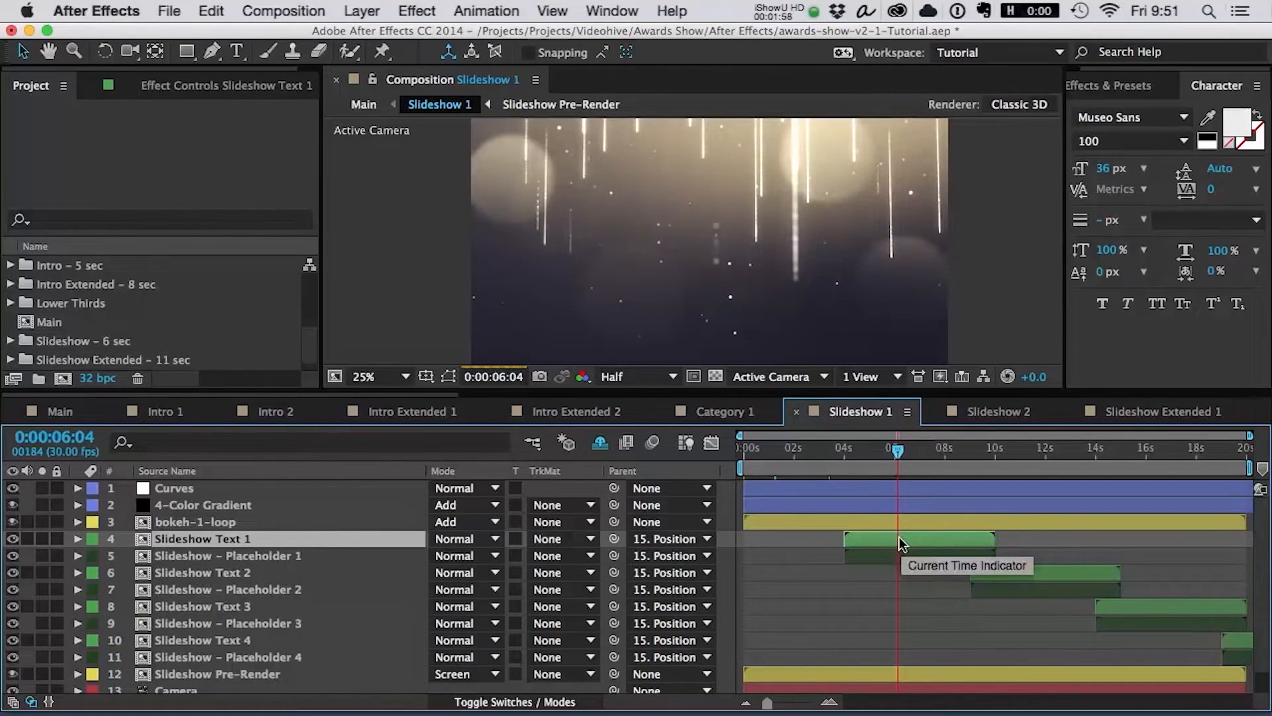
double_click(899, 538)
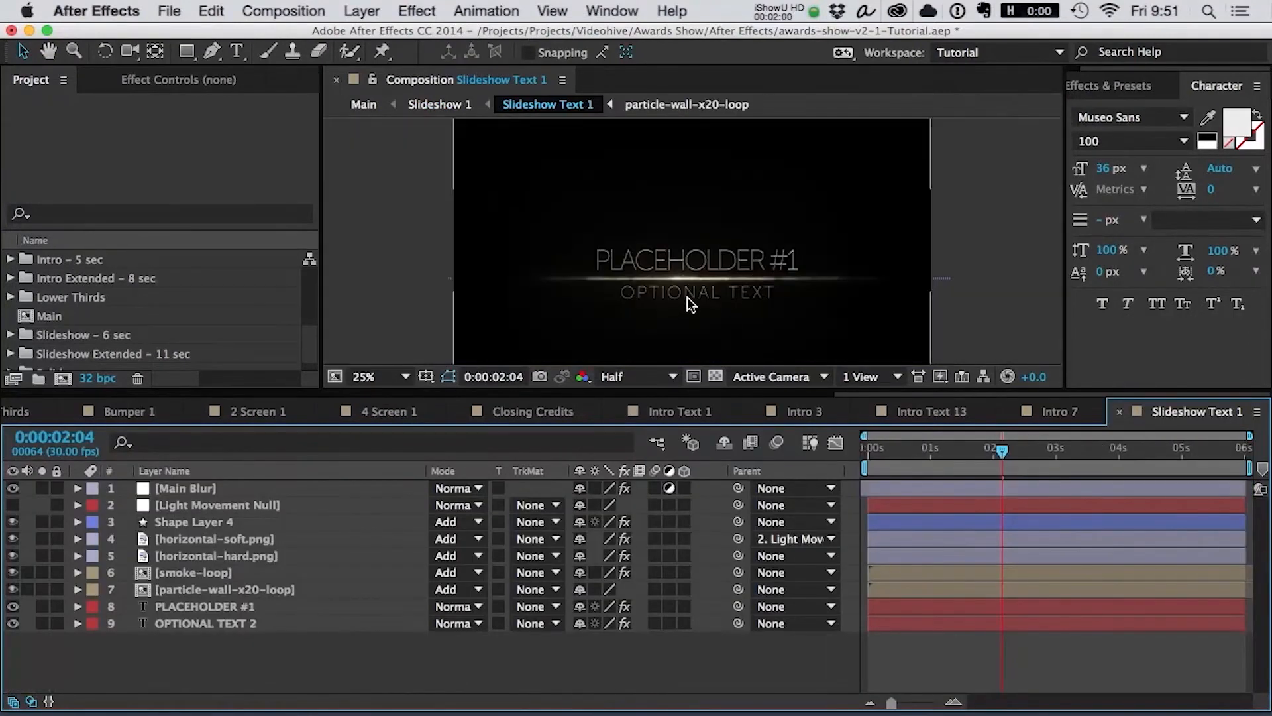
scroll(686, 297, up, 1)
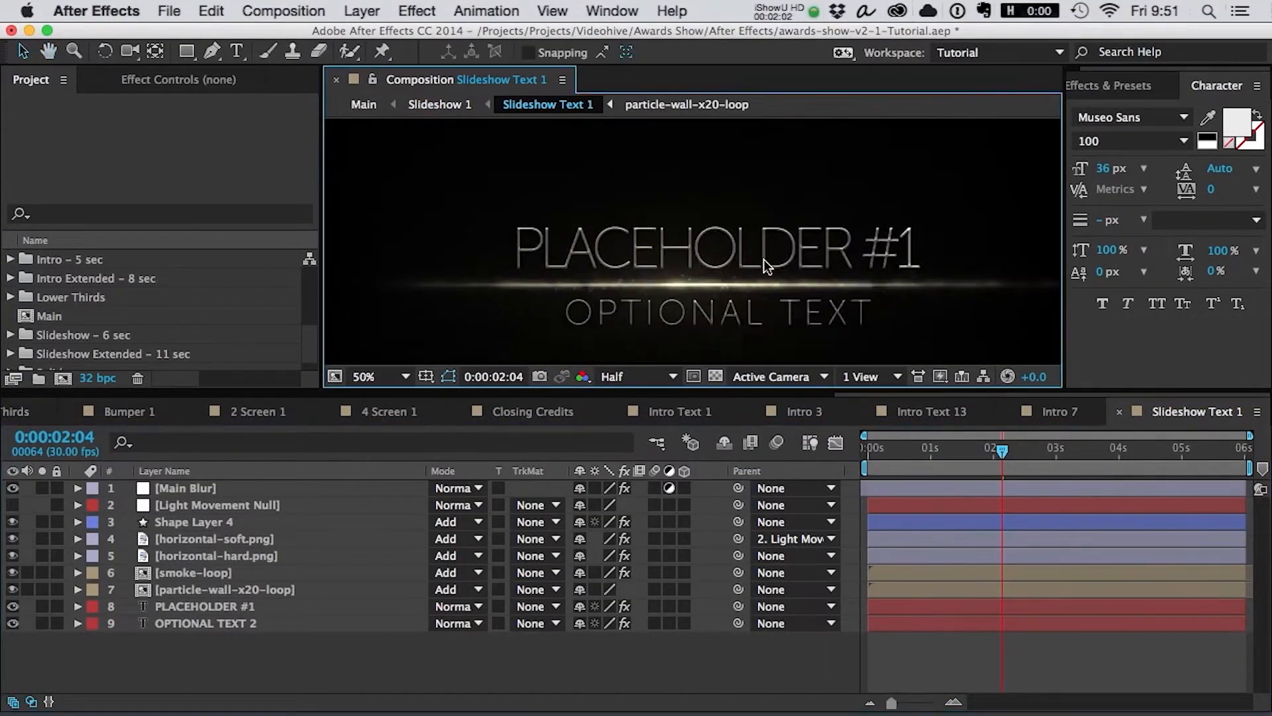
- Inspect the PLACEHOLDER #1 and OPTIONAL TEXT 2 layers, switching the optional text's visibility off and on again
click(224, 606)
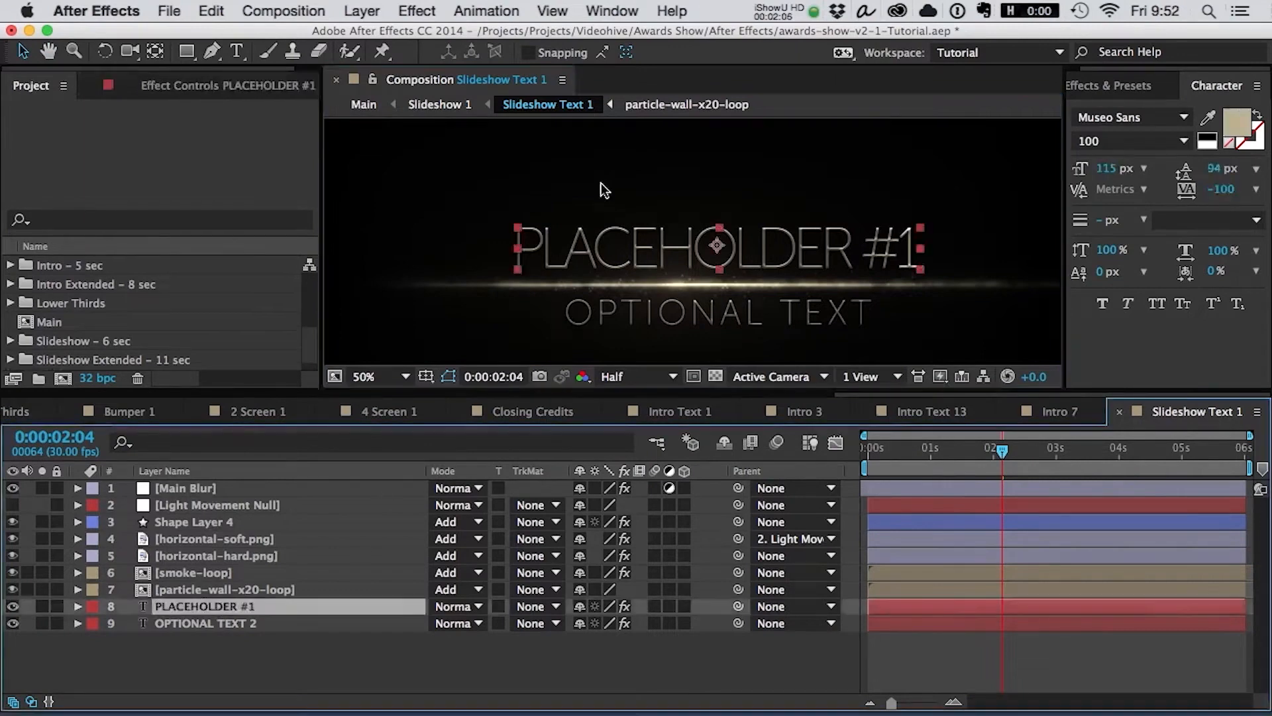
click(228, 623)
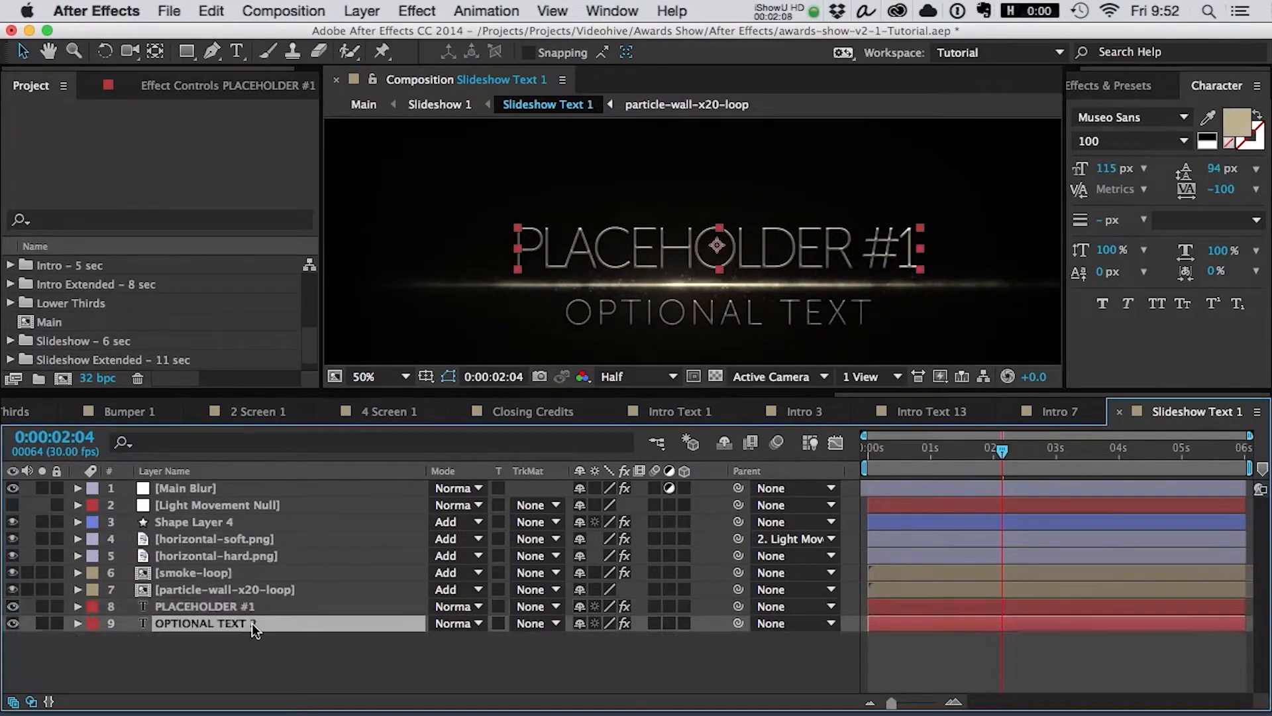
click(12, 623)
click(12, 623)
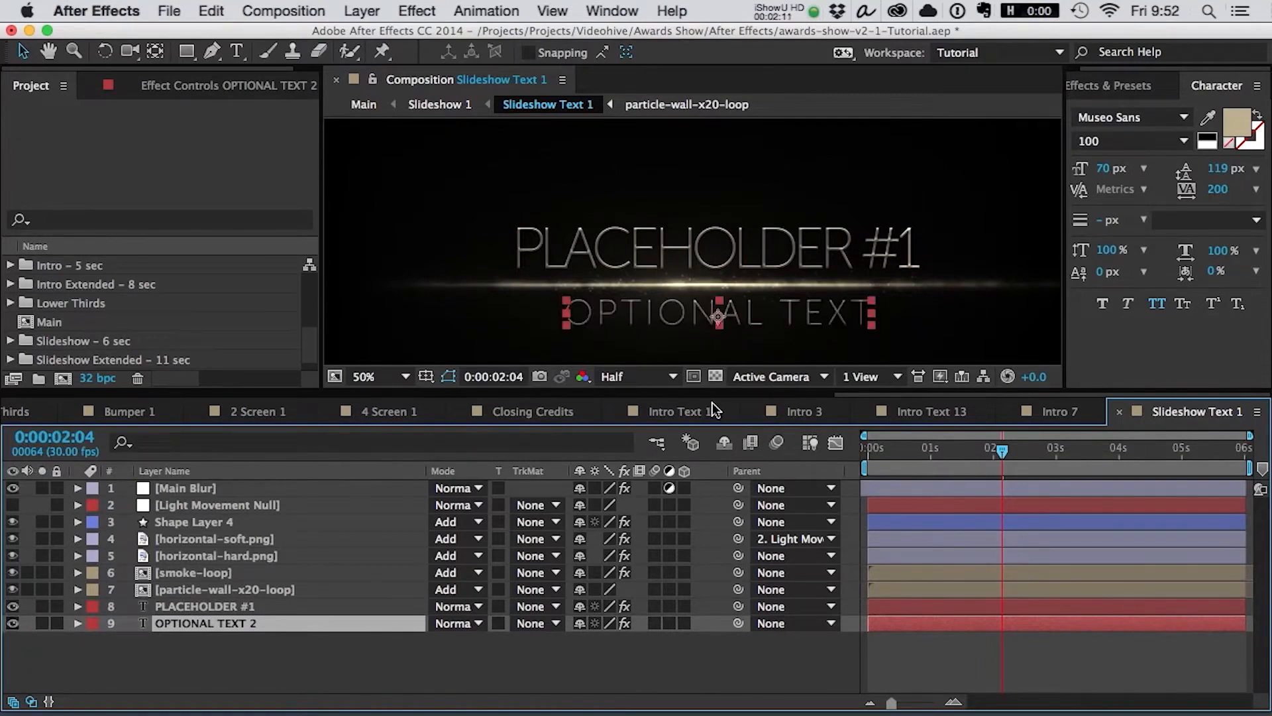
- Go back to Slideshow 1 and open the Slideshow – Placeholder 1 composition from its layer
click(434, 106)
scroll(725, 304, down, 1)
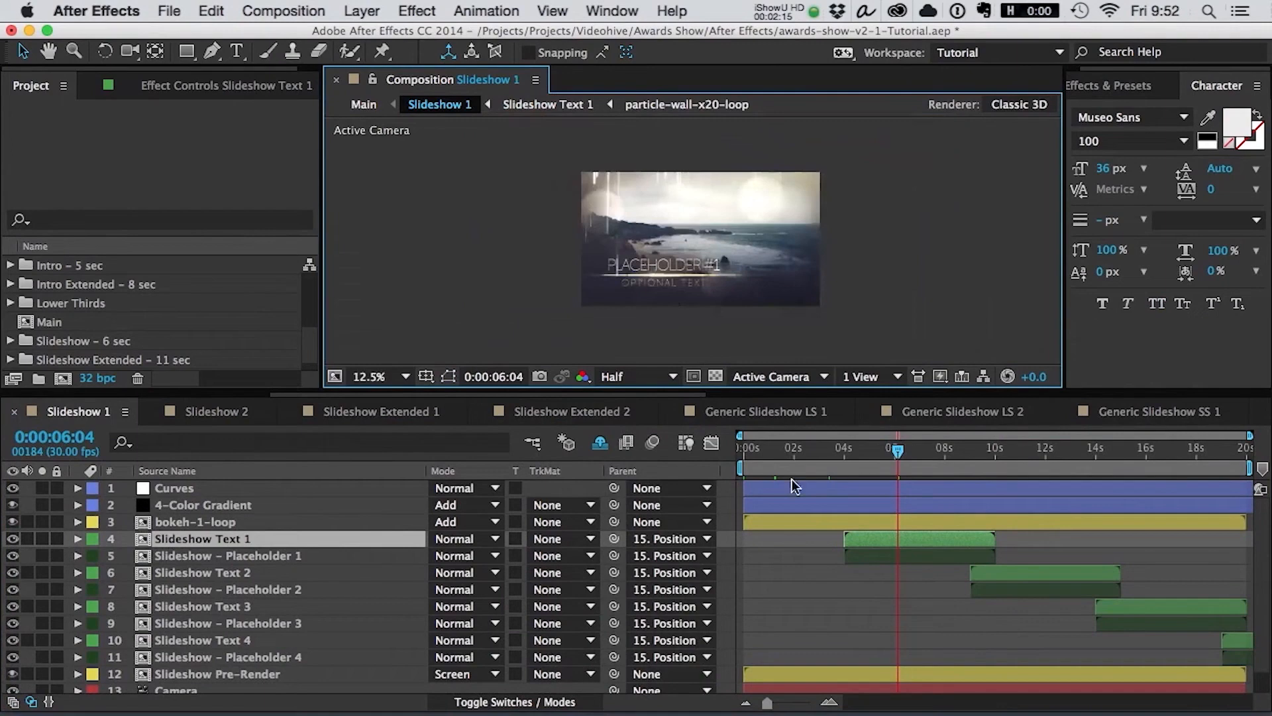
click(900, 560)
double_click(899, 560)
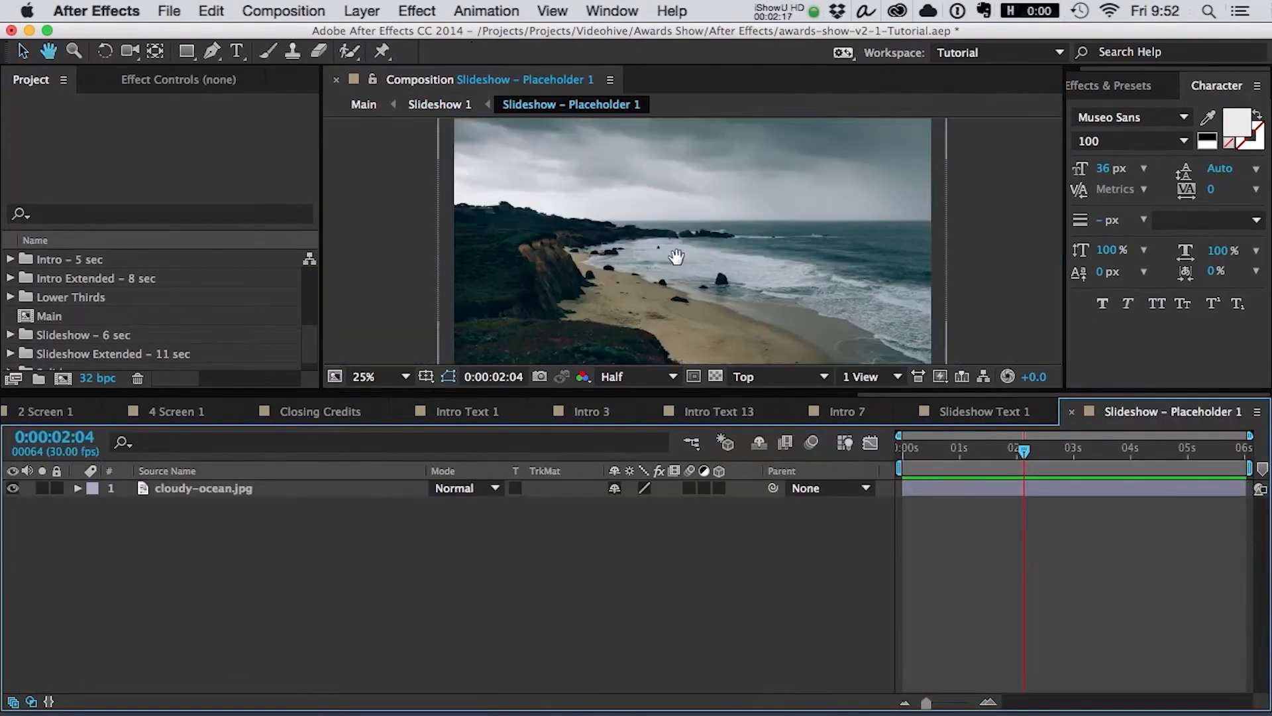
scroll(676, 250, down, 1)
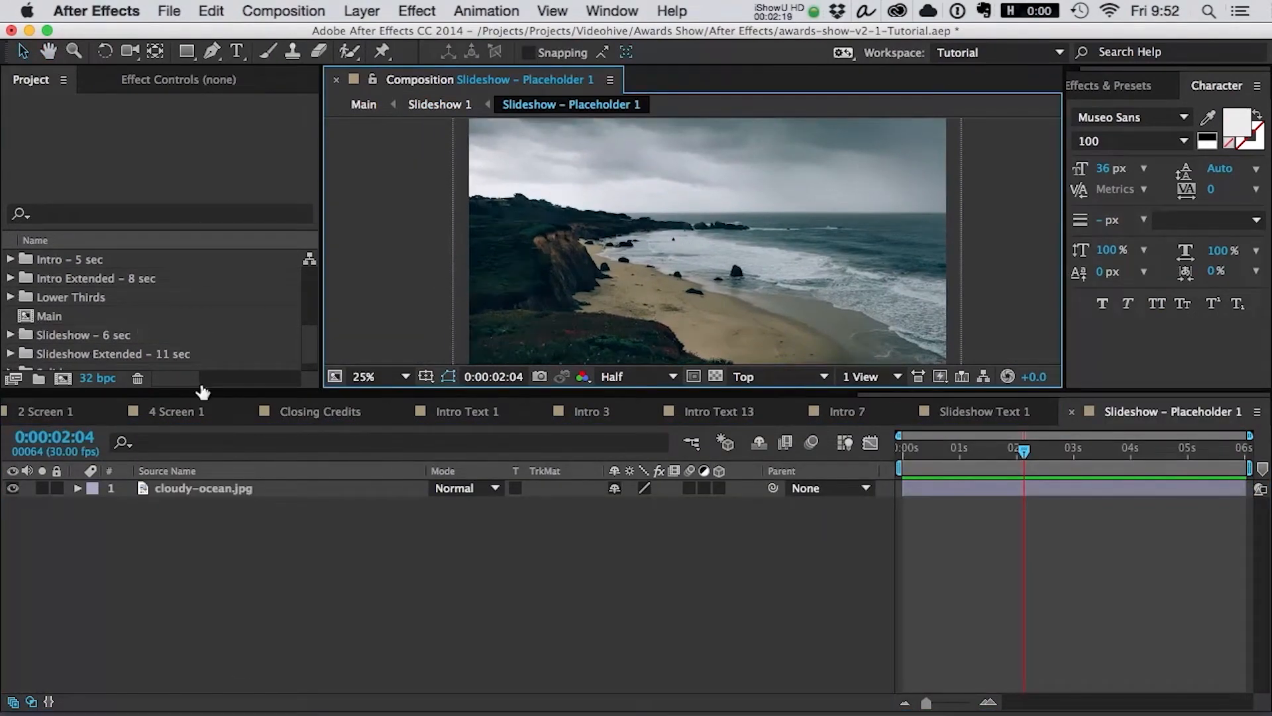
- Expand the project's Assets folder down to the From unsplash.com folder inside Stock Images
scroll(93, 295, up, 1)
scroll(91, 294, up, 5)
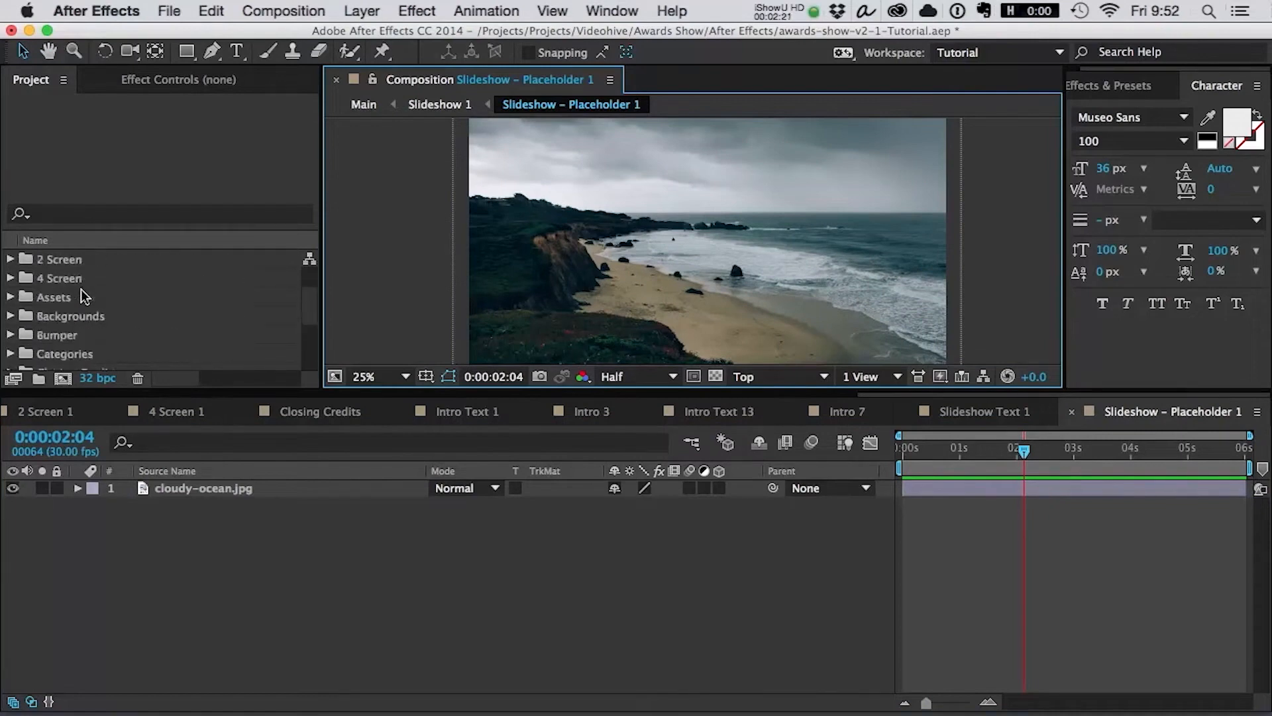
click(11, 295)
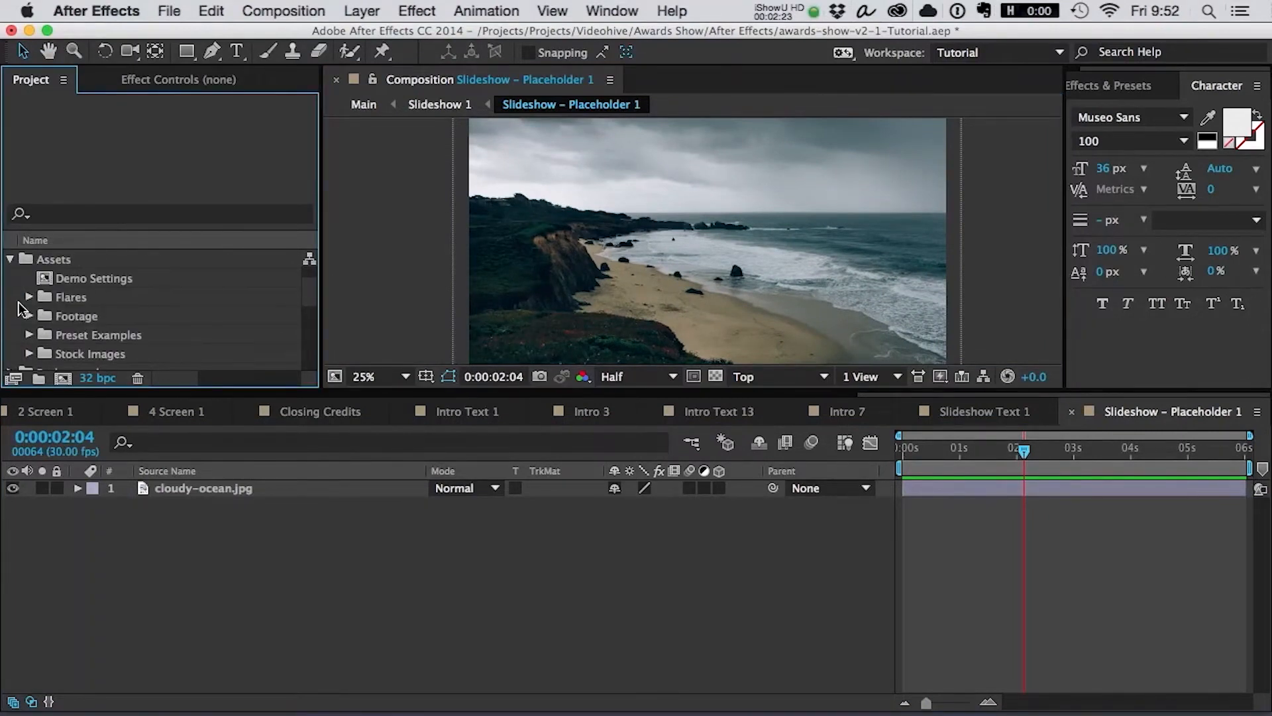
scroll(20, 317, down, 2)
click(28, 317)
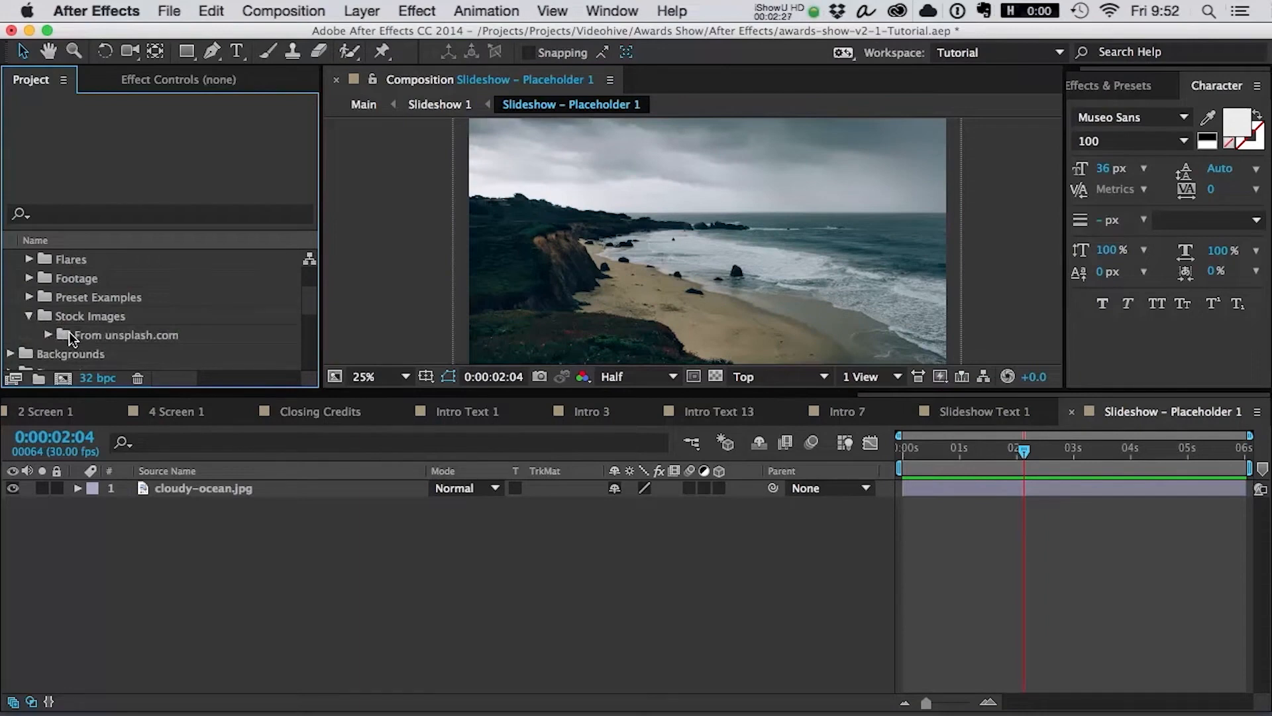
click(47, 336)
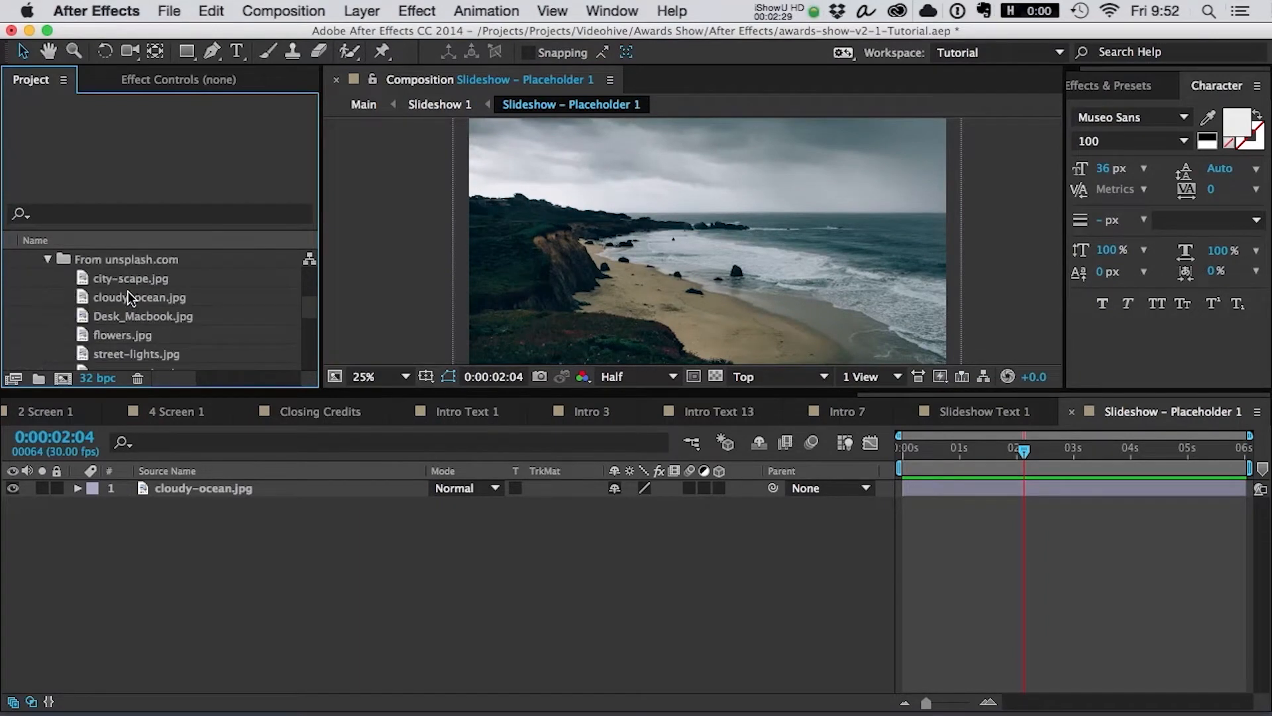
- Add Desk_Macbook.jpg centred above the cloudy-ocean.jpg layer in Slideshow – Placeholder 1 and scale it to 40%
drag(130, 323, 775, 159)
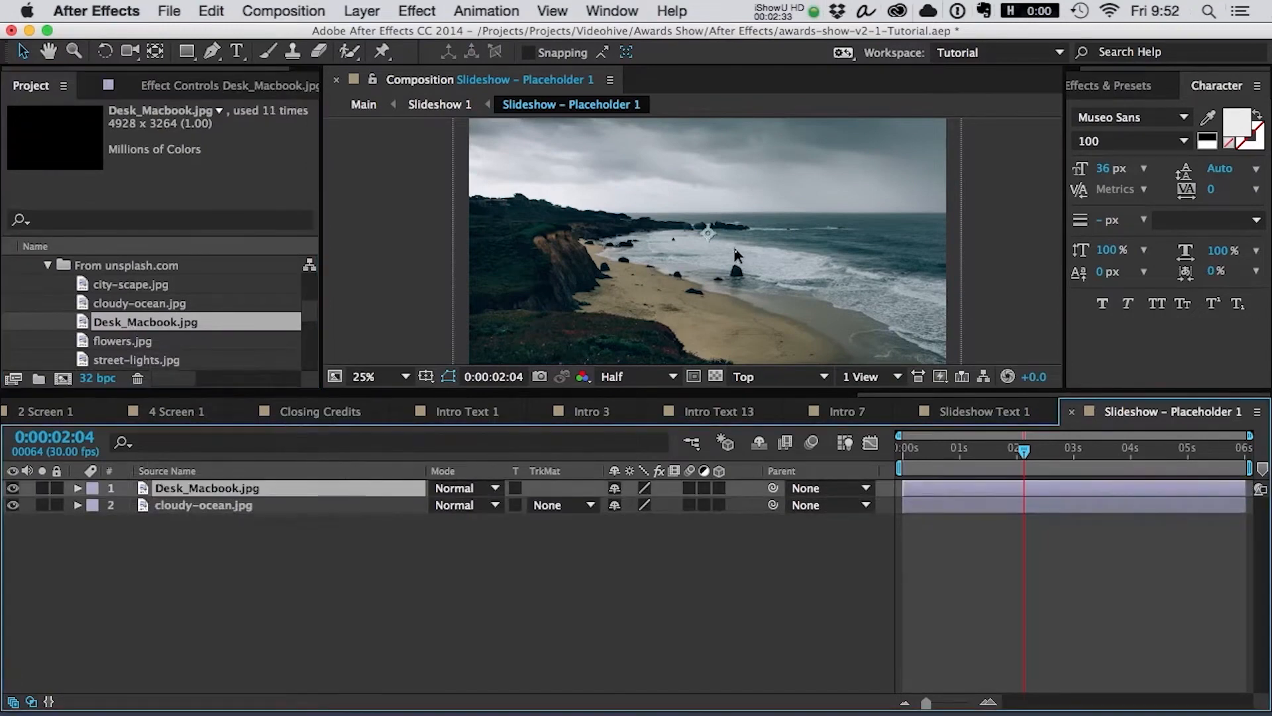
key(comma)
key(comma)
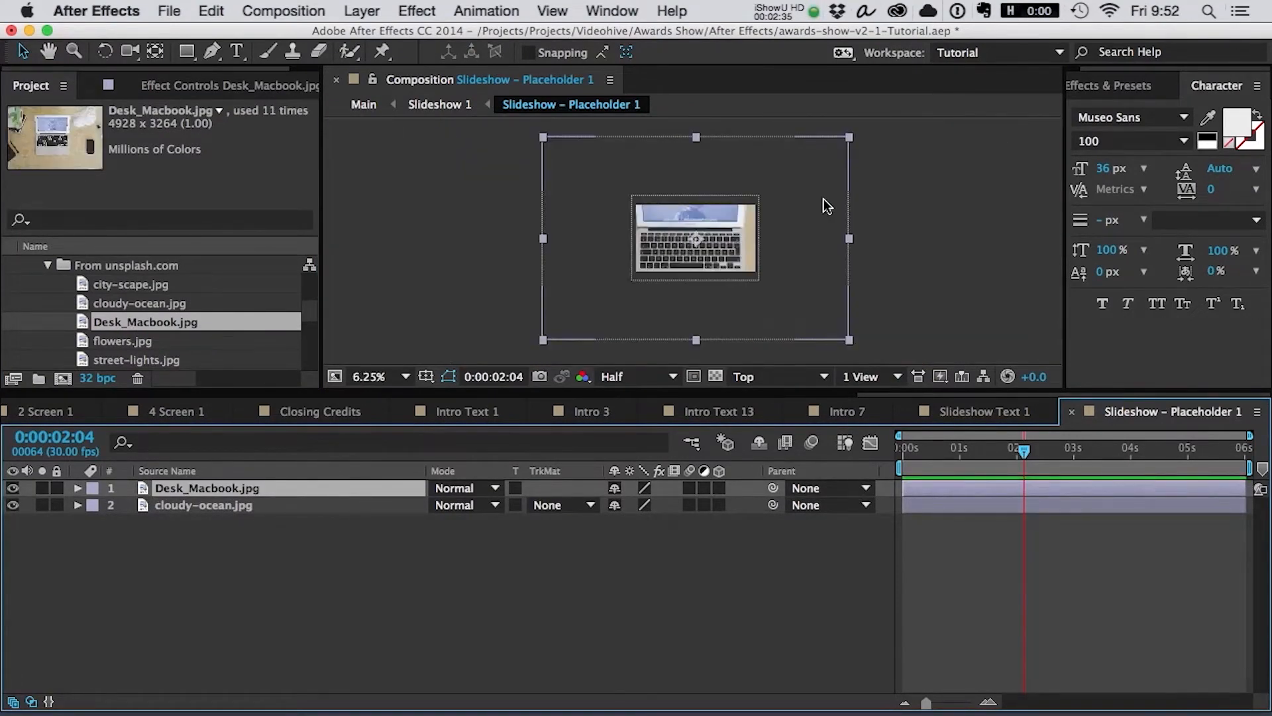
key(period)
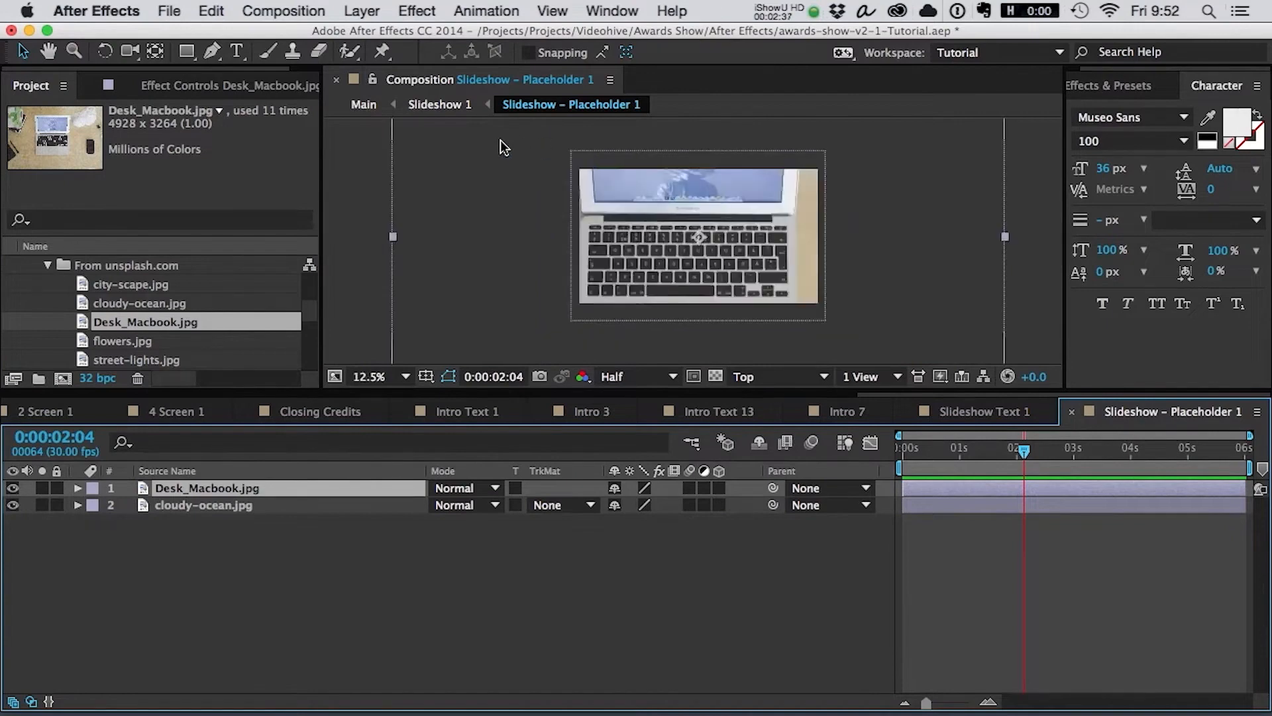
key(comma)
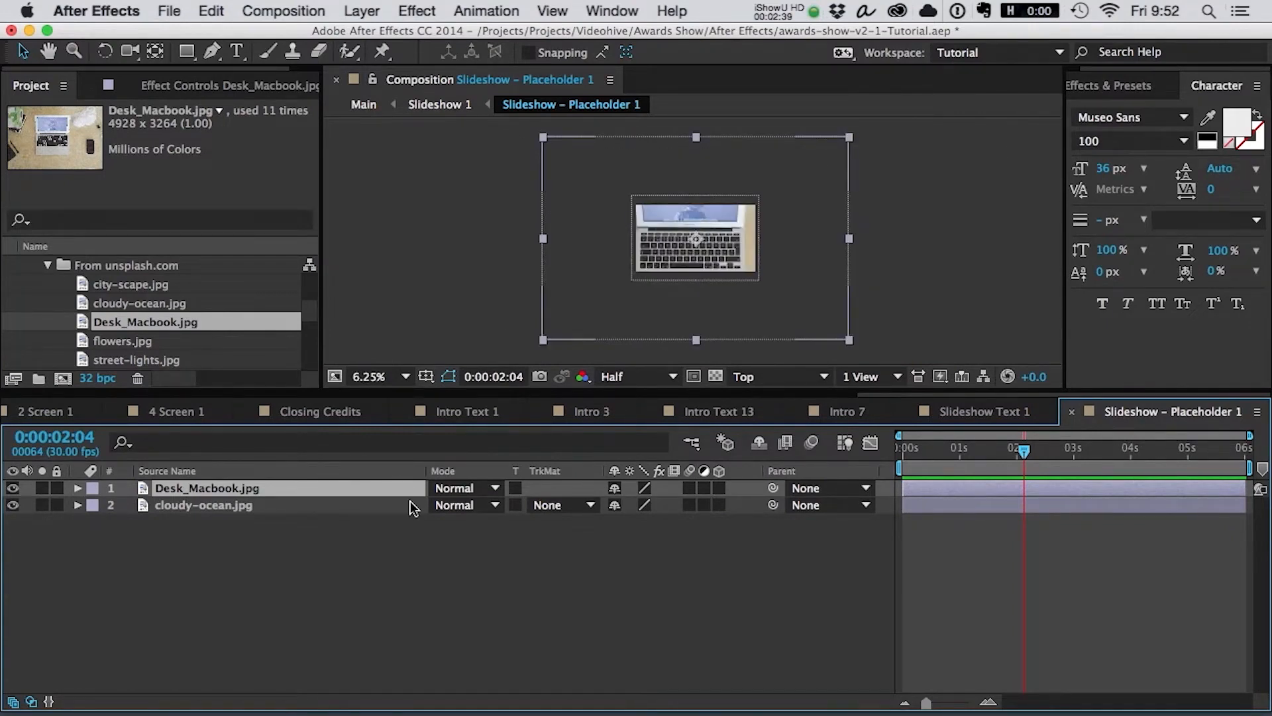
key(s)
drag(640, 505, 589, 507)
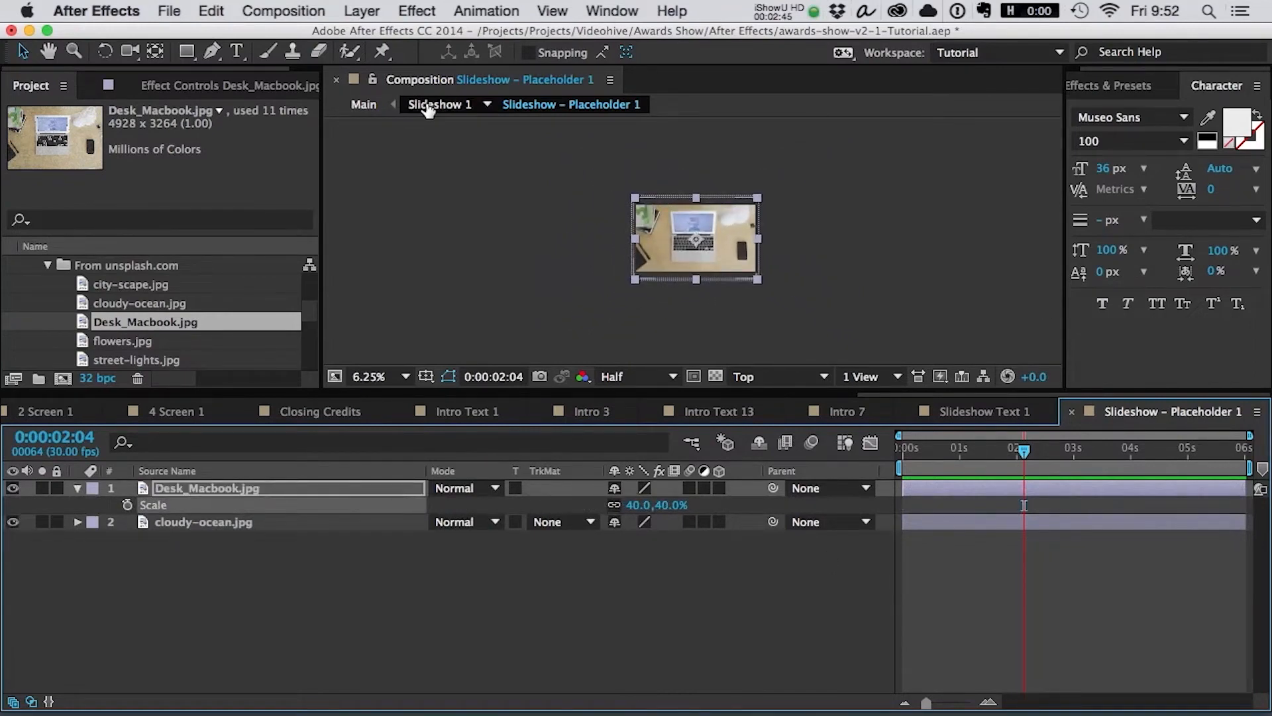
- Return to Slideshow 1 and darken the Slideshow – Placeholder 1 layer slightly by lowering the highlight end of its Curves effect
click(429, 106)
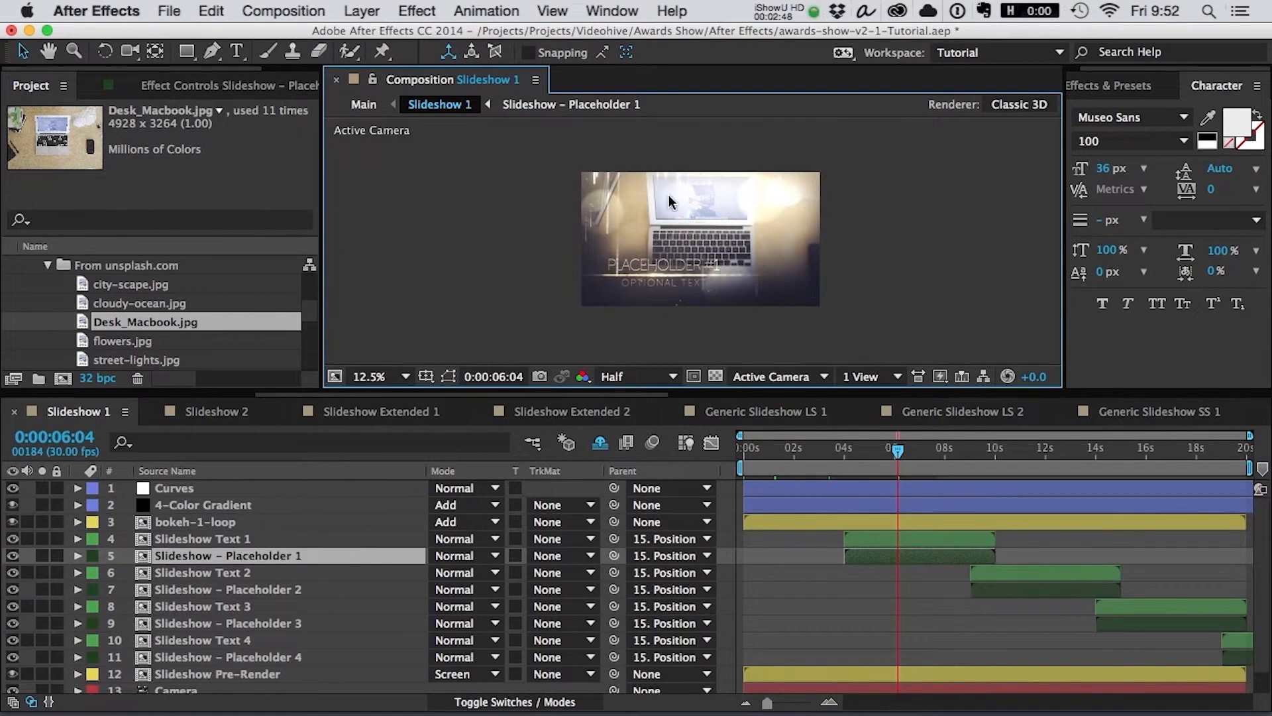
scroll(693, 202, up, 1)
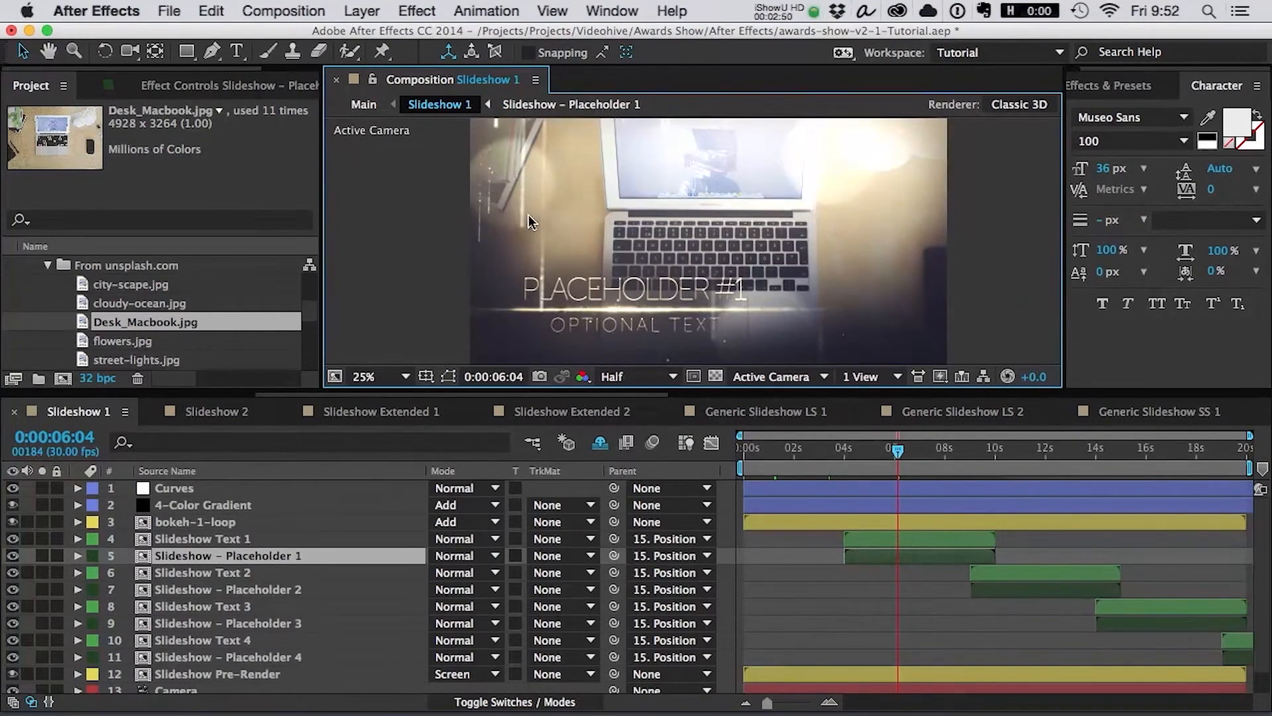
click(876, 563)
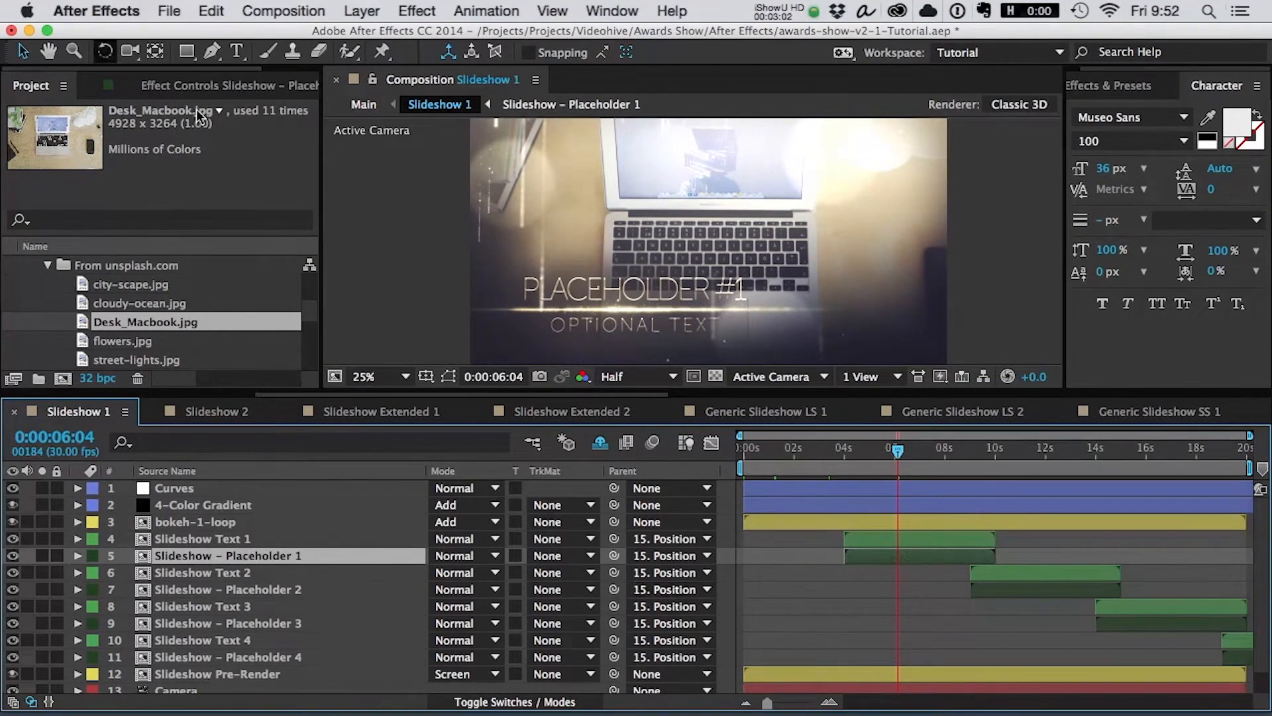
click(207, 87)
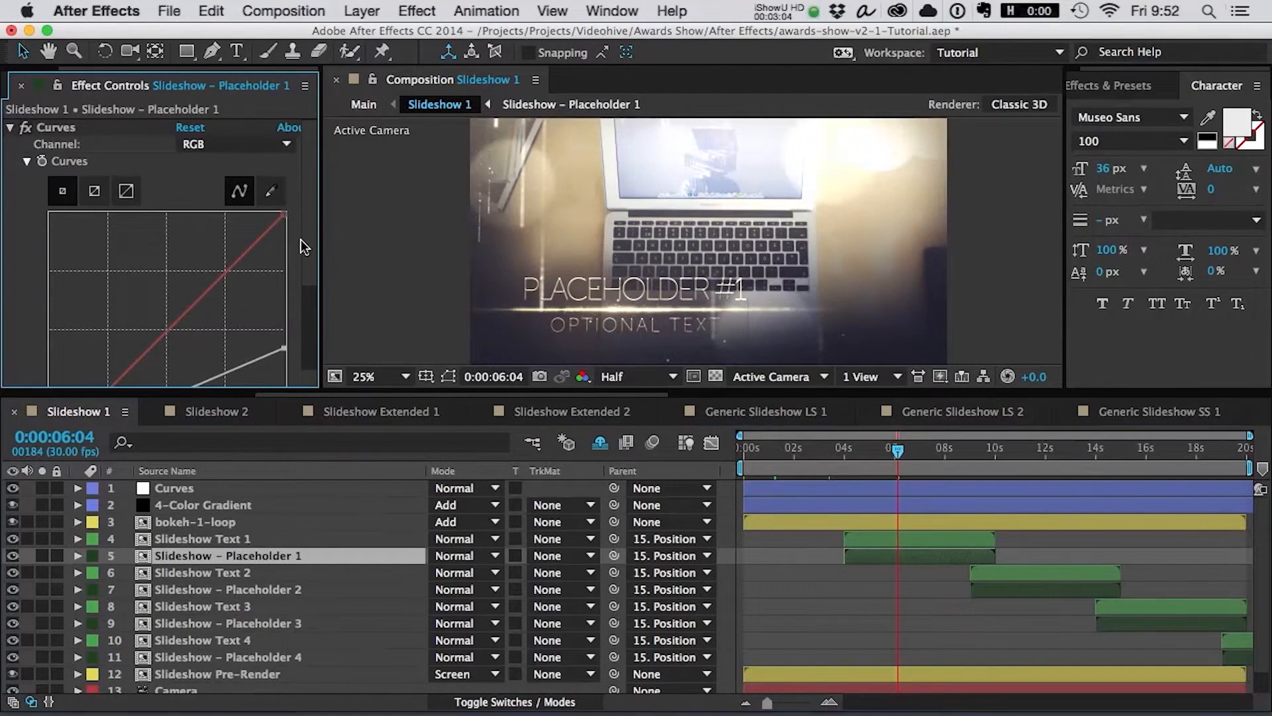
scroll(301, 239, down, 5)
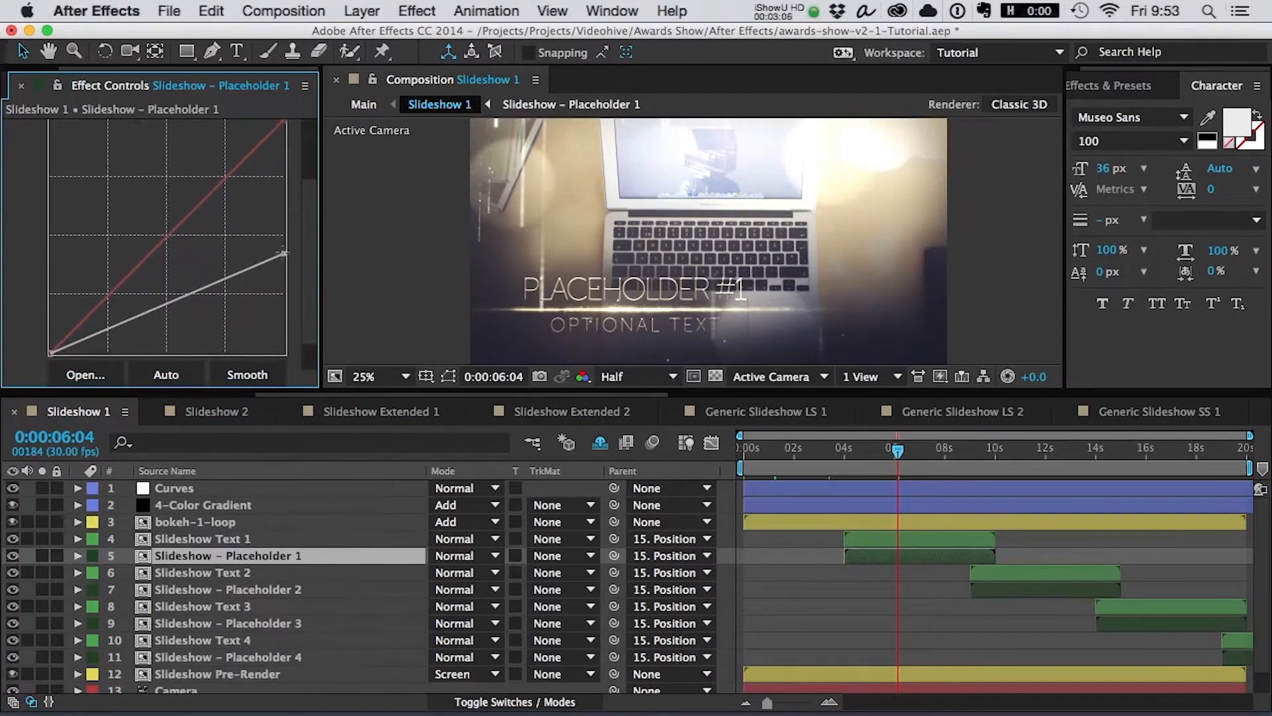
drag(284, 253, 524, 278)
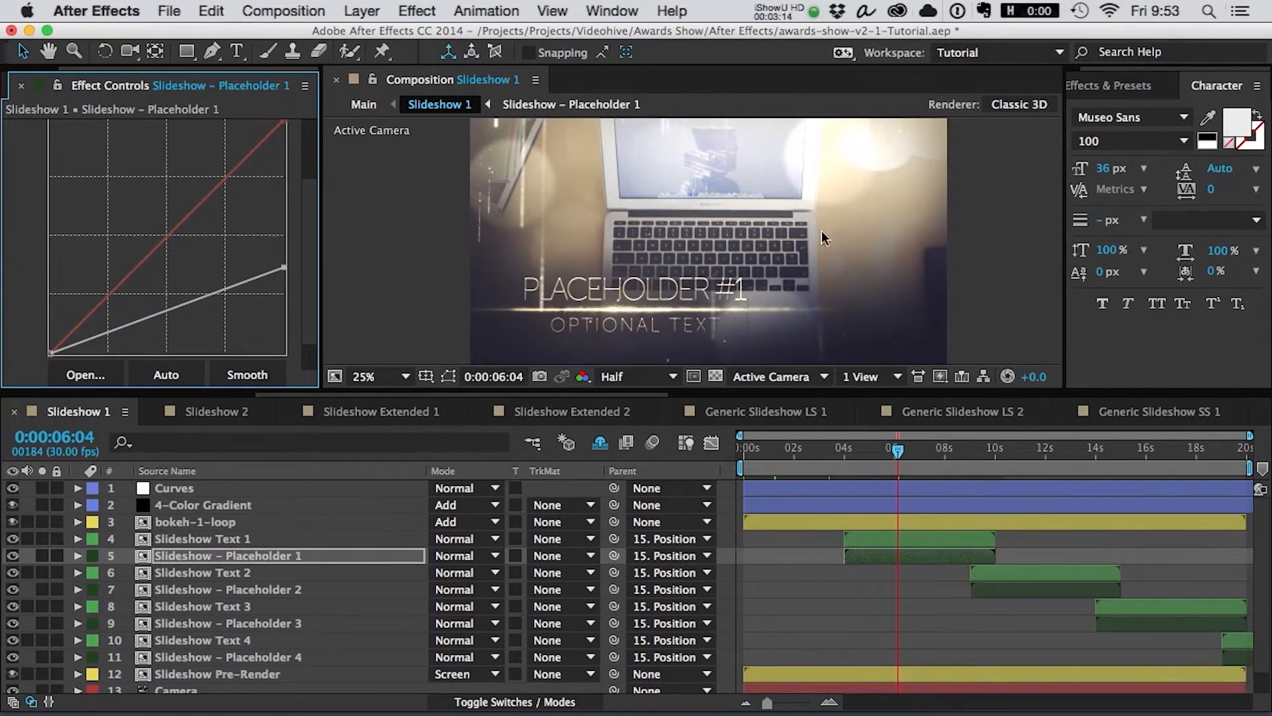
drag(283, 267, 316, 272)
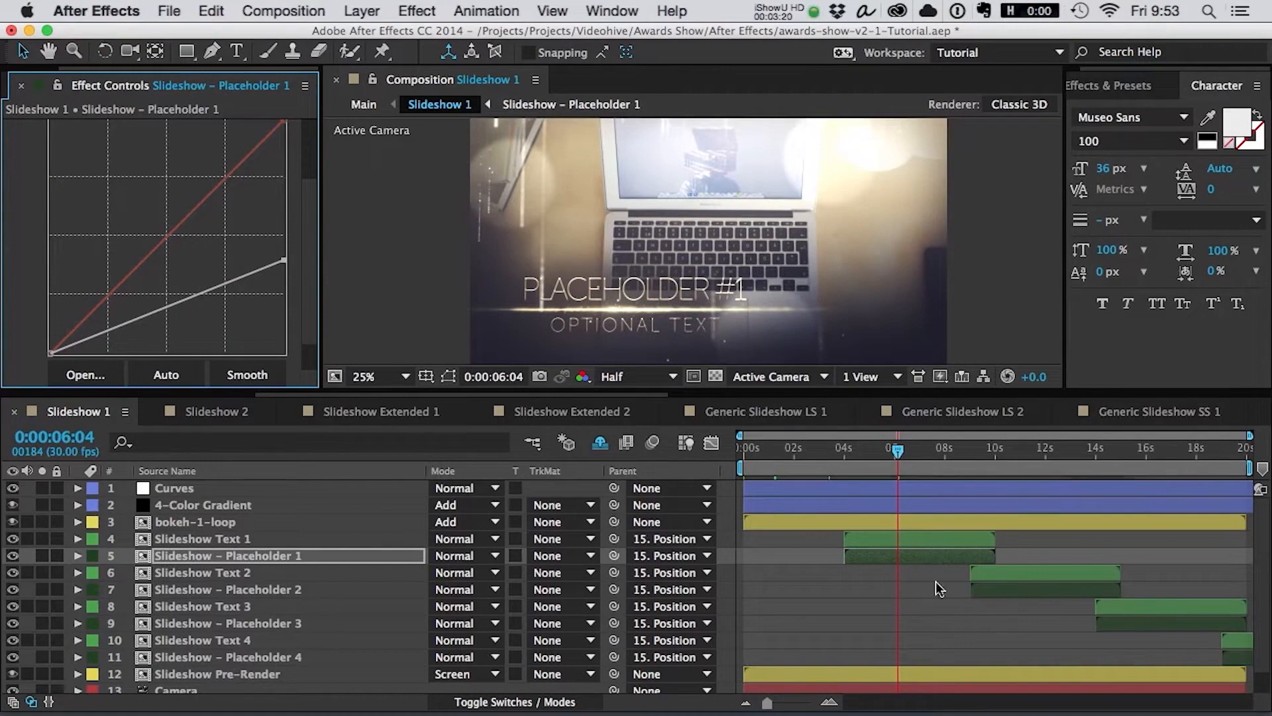
- Collapse the Assets folder in the project and expand the Slideshow – 6 sec folder
drag(127, 69, 12, 71)
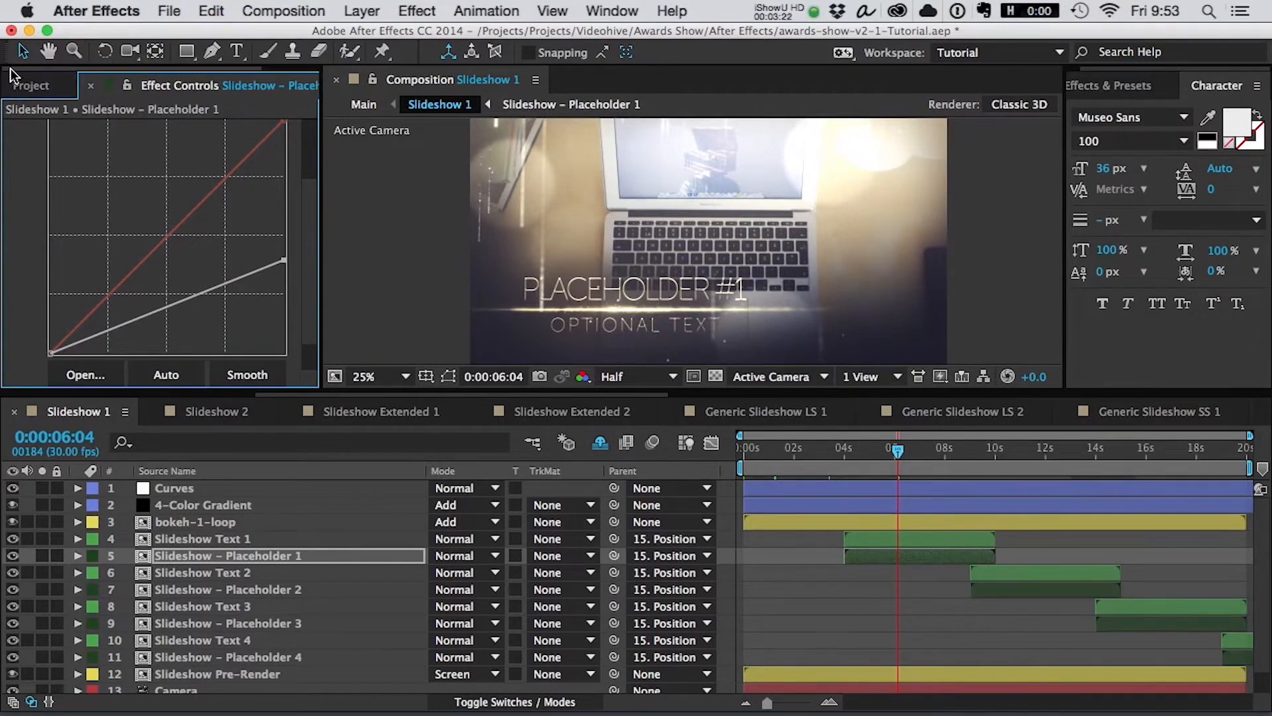
click(25, 84)
drag(312, 305, 321, 274)
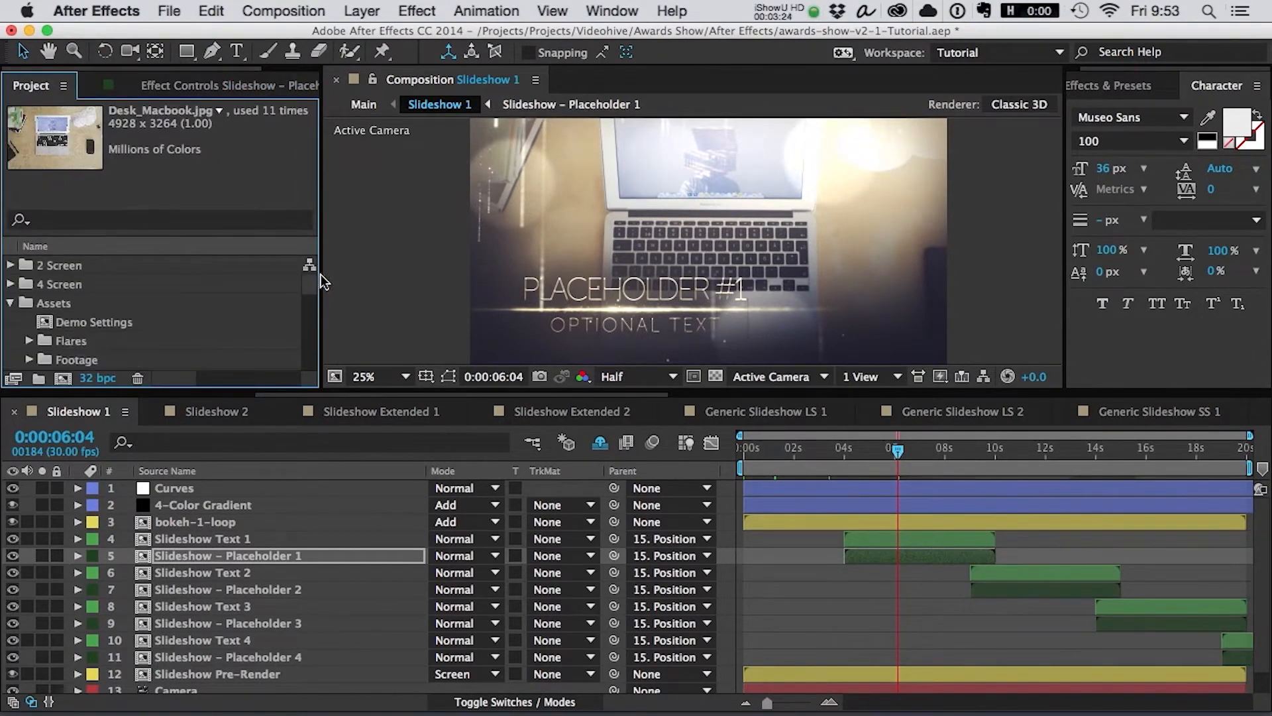
click(12, 303)
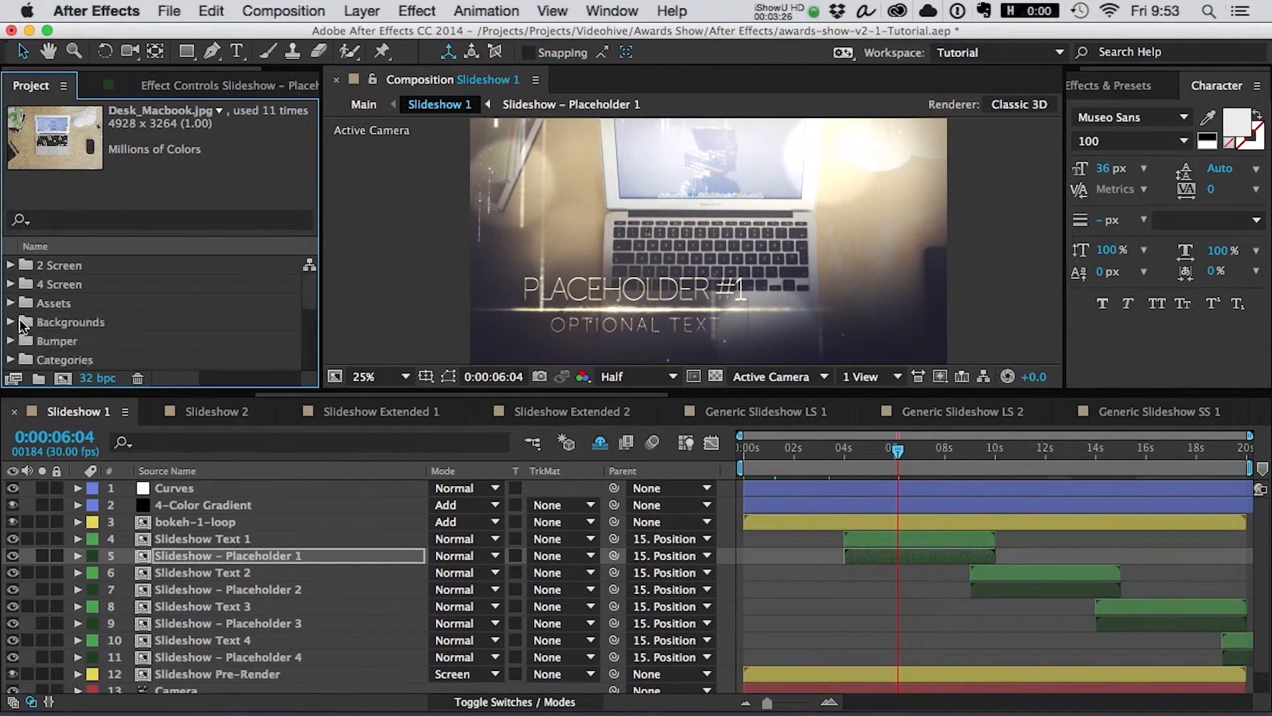
scroll(21, 320, down, 3)
scroll(66, 314, down, 5)
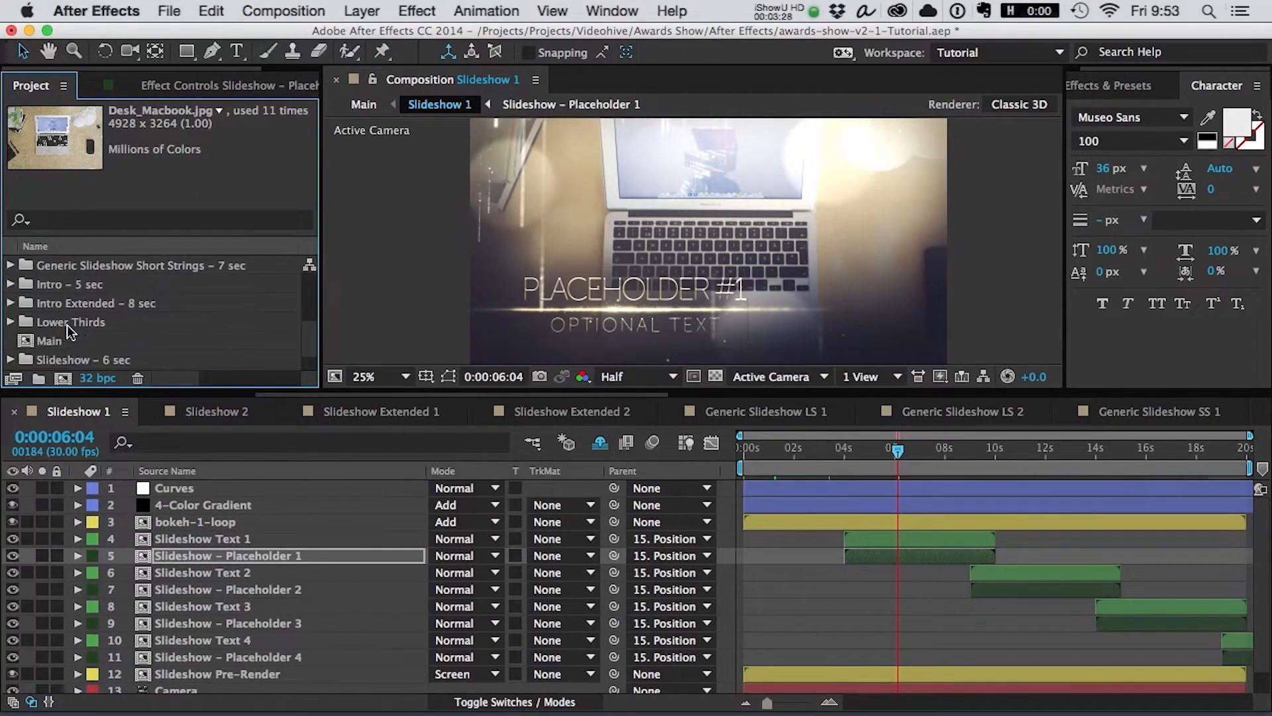
click(66, 323)
scroll(91, 332, down, 1)
click(10, 340)
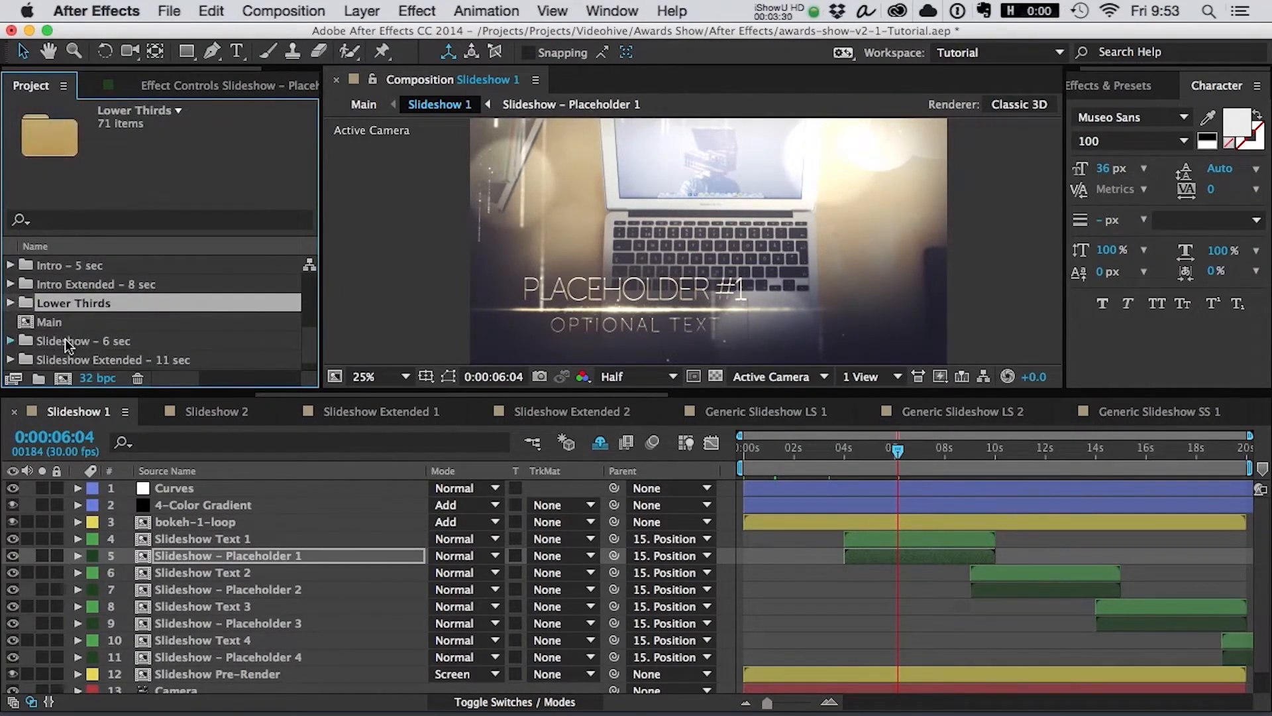
- Look through the compositions in the Slideshow – 6 sec folder and select Slideshow 10
scroll(66, 338, down, 5)
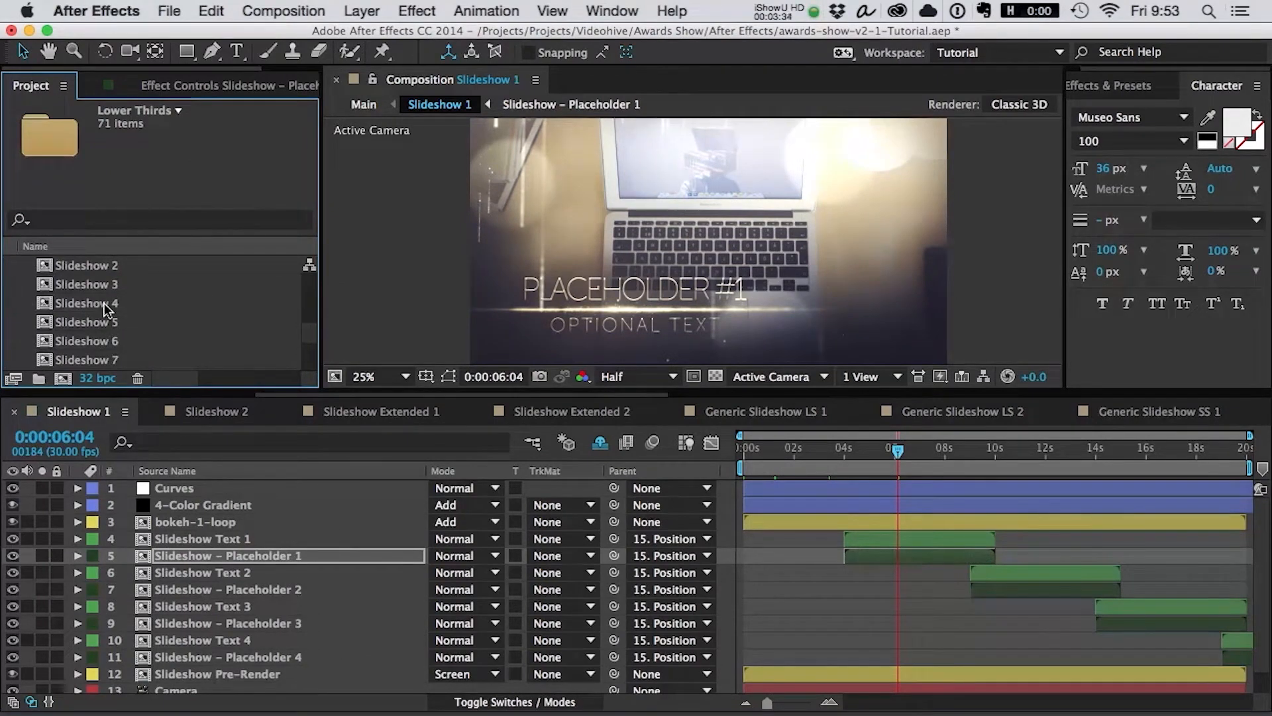
scroll(110, 335, down, 2)
scroll(112, 342, down, 5)
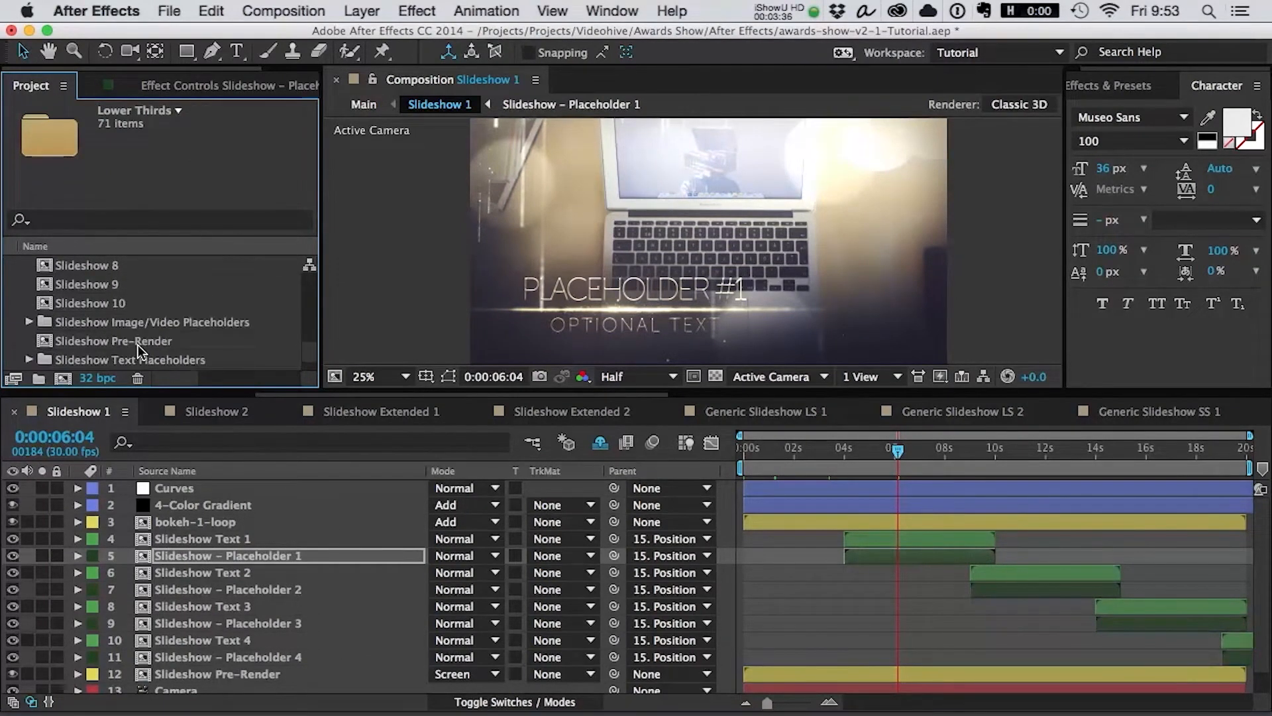
click(130, 321)
click(126, 304)
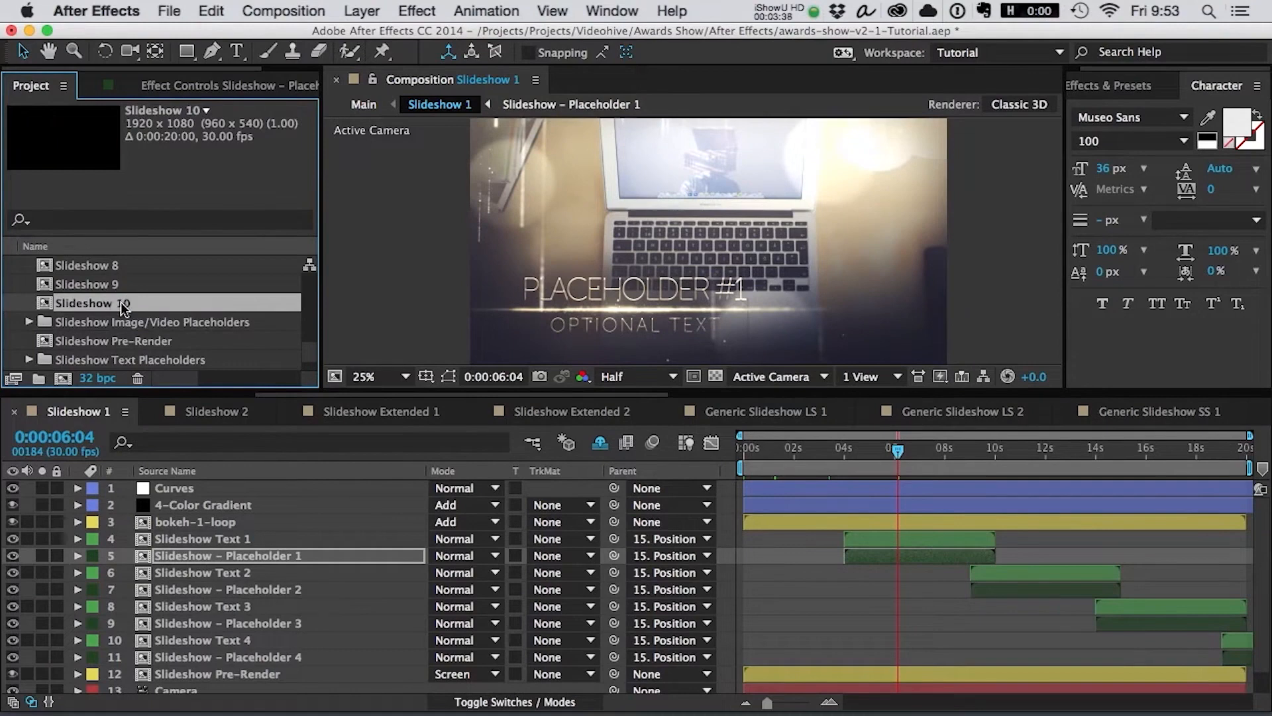
- Collapse the Slideshow – 6 sec folder, look through the Slideshow Extended – 11 sec compositions, and collapse that folder again
scroll(99, 311, up, 8)
click(14, 293)
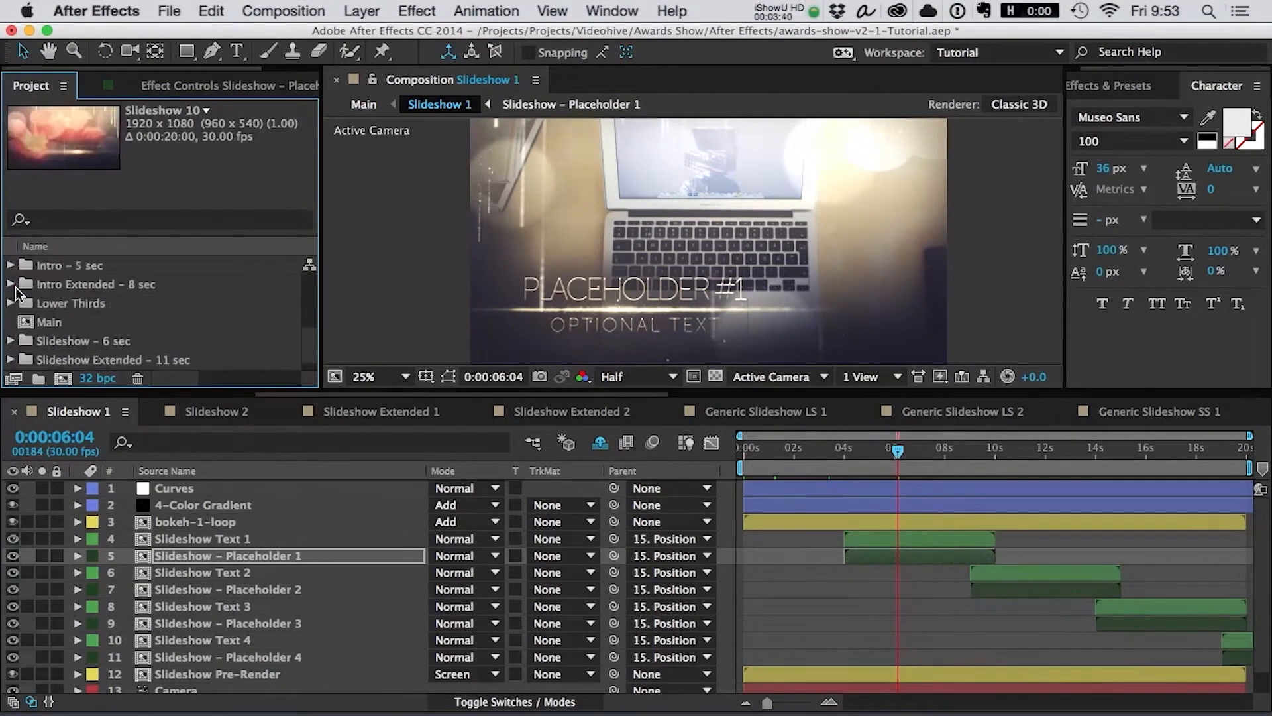
scroll(36, 363, down, 1)
click(10, 342)
scroll(126, 323, down, 5)
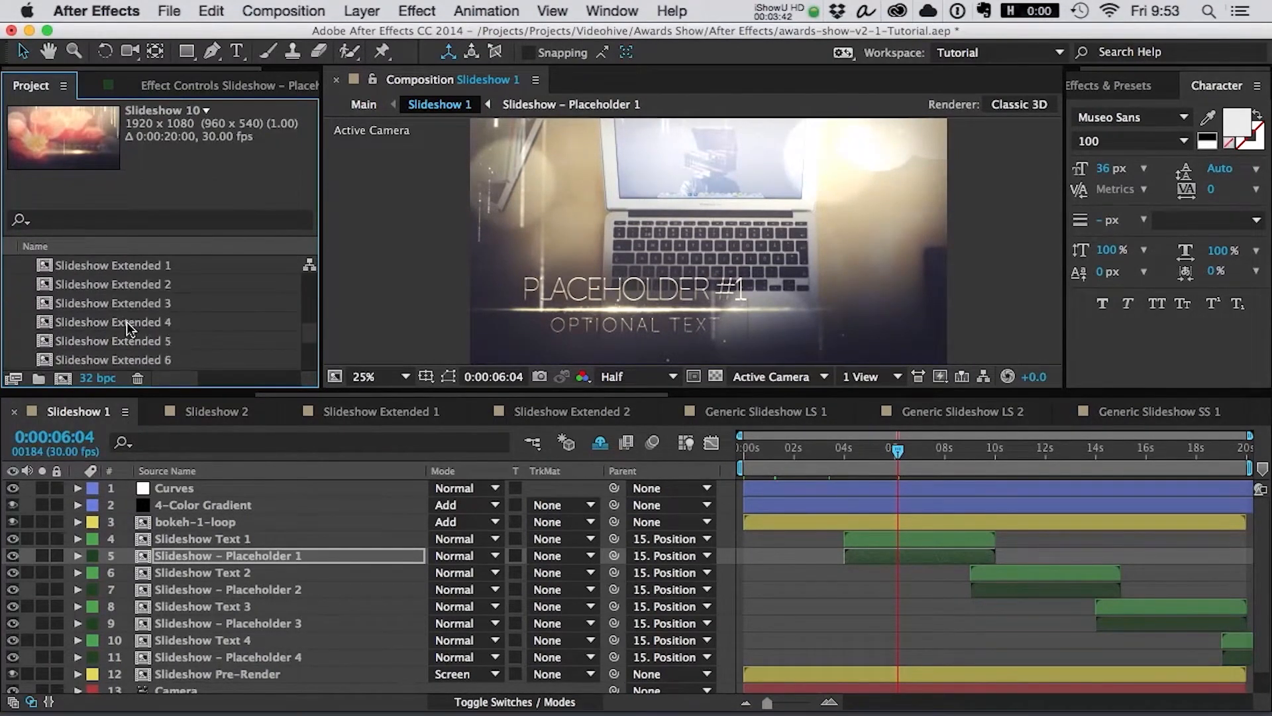
scroll(128, 325, down, 4)
scroll(127, 323, up, 4)
scroll(66, 303, up, 3)
click(10, 303)
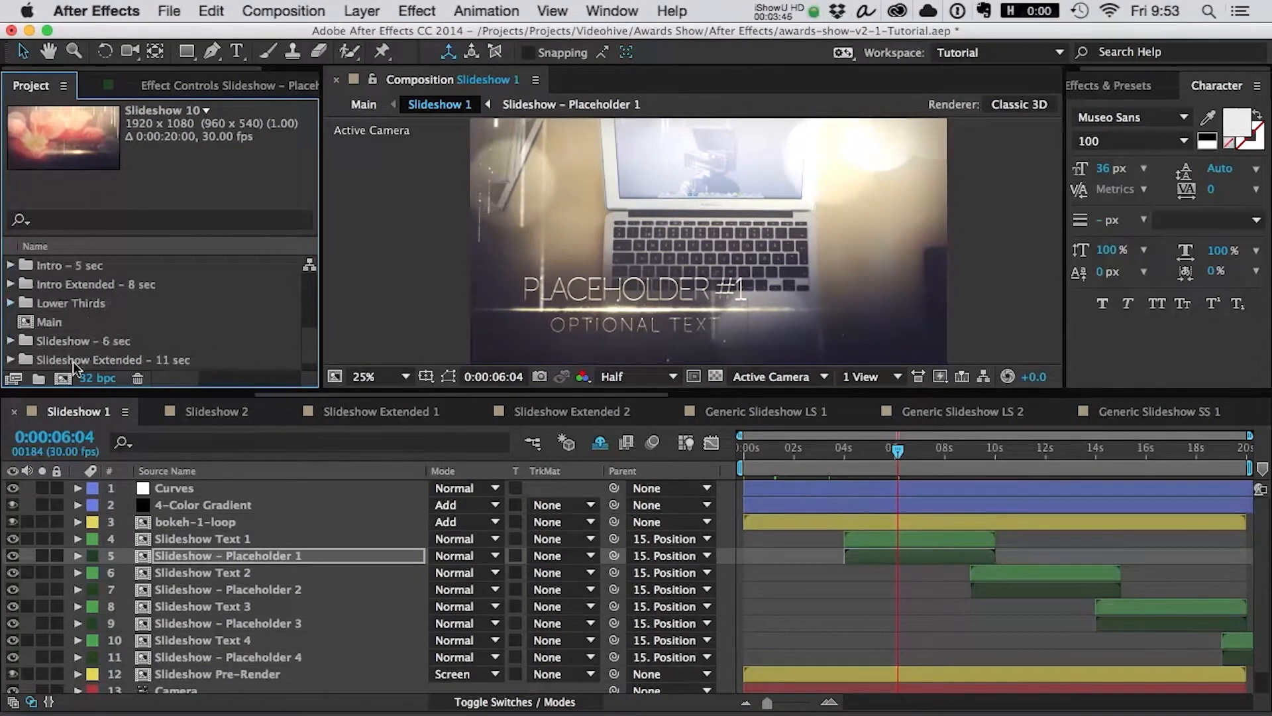
- In Main, shift all layers from Slideshow Extended 1 through Closing Credits about 50 seconds later to leave a gap after Slideshow 2
drag(364, 394, 3, 391)
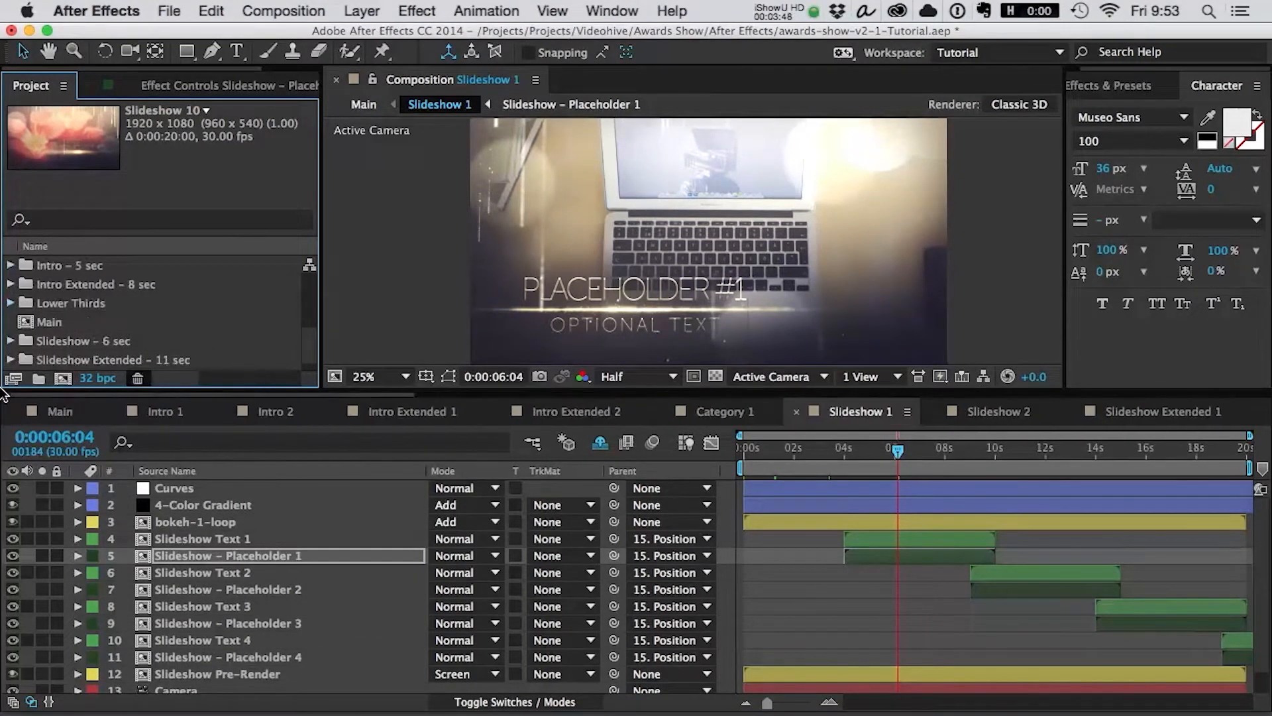
click(58, 410)
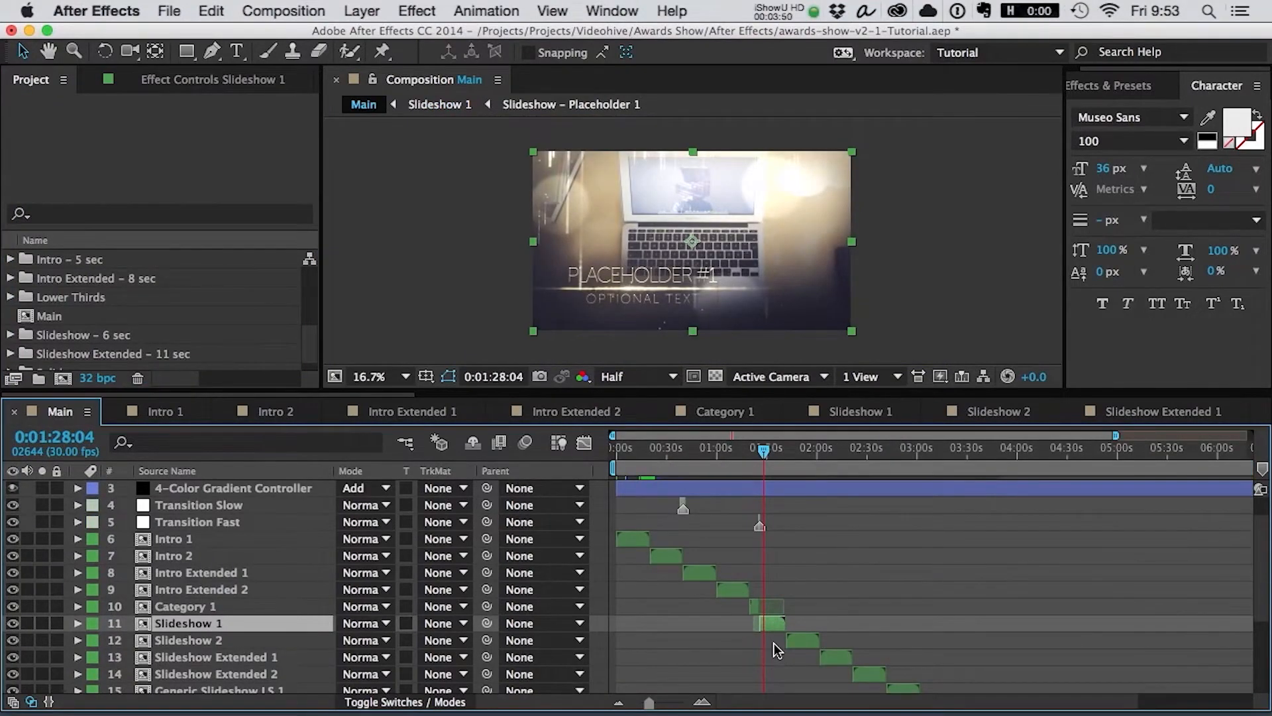
key(=)
click(838, 646)
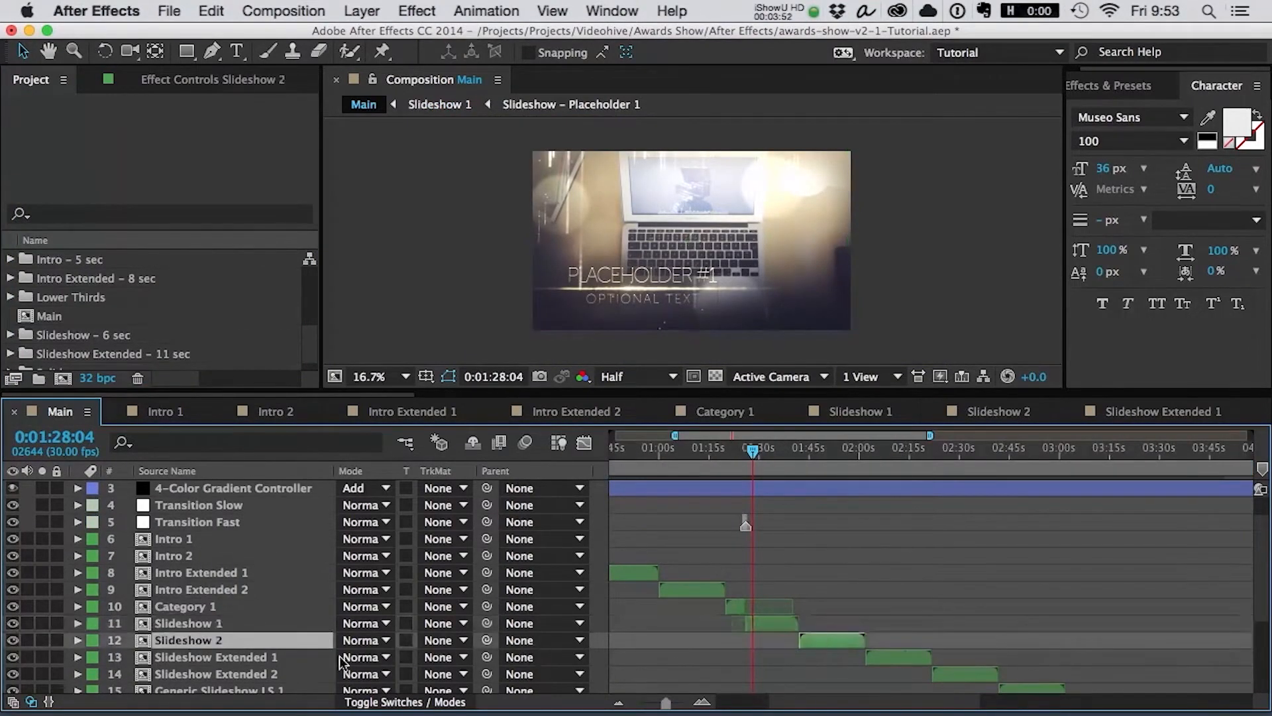
click(265, 657)
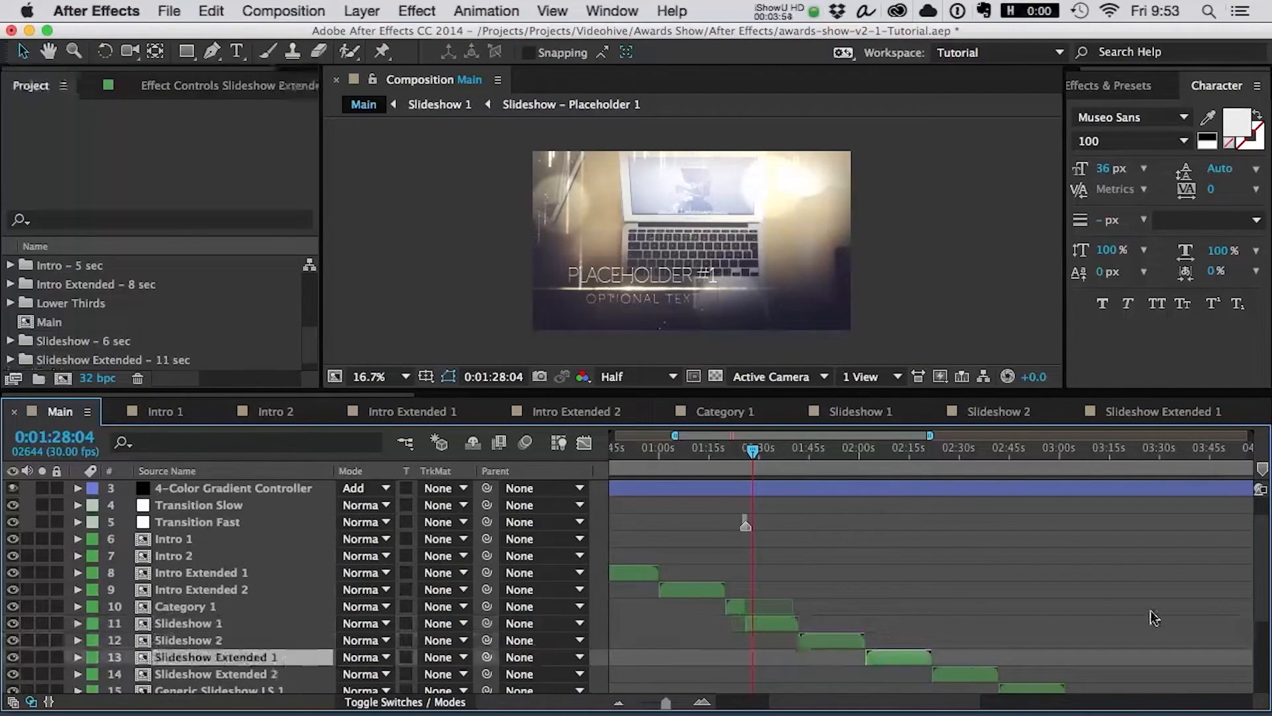
key(grave)
key(minus)
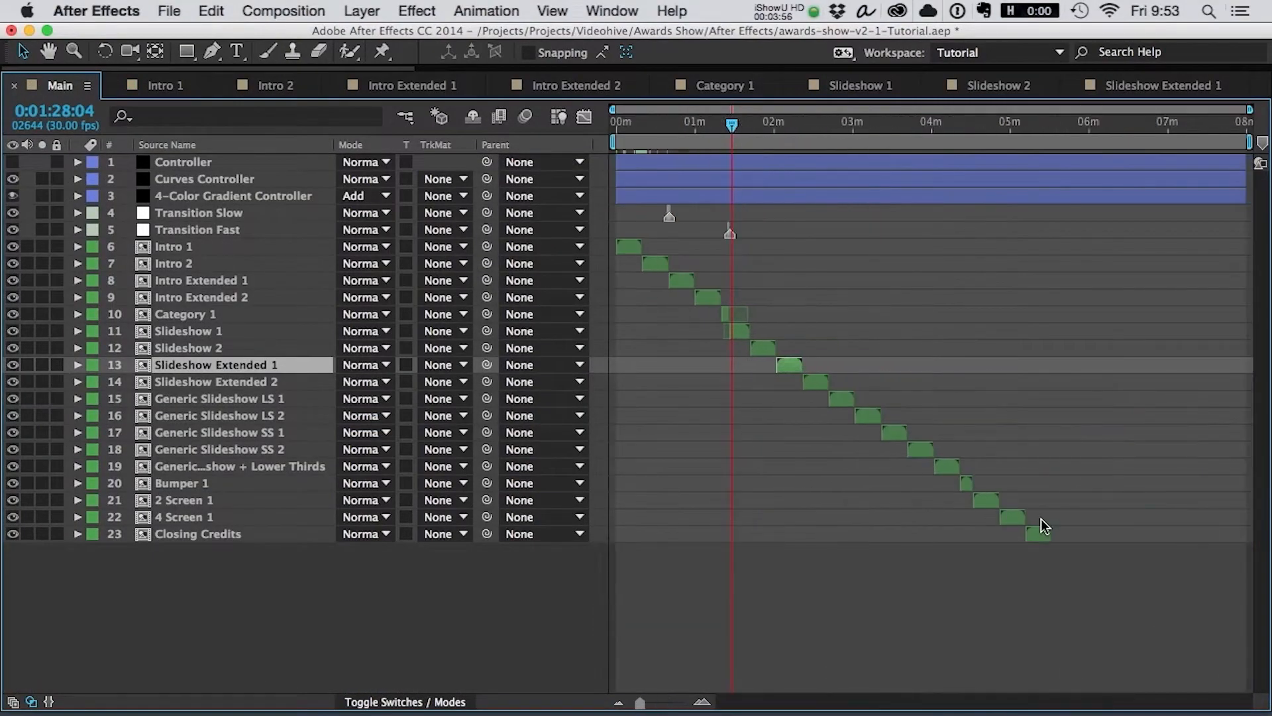
shift+click(1038, 538)
drag(821, 372, 887, 370)
scroll(807, 619, down, 2)
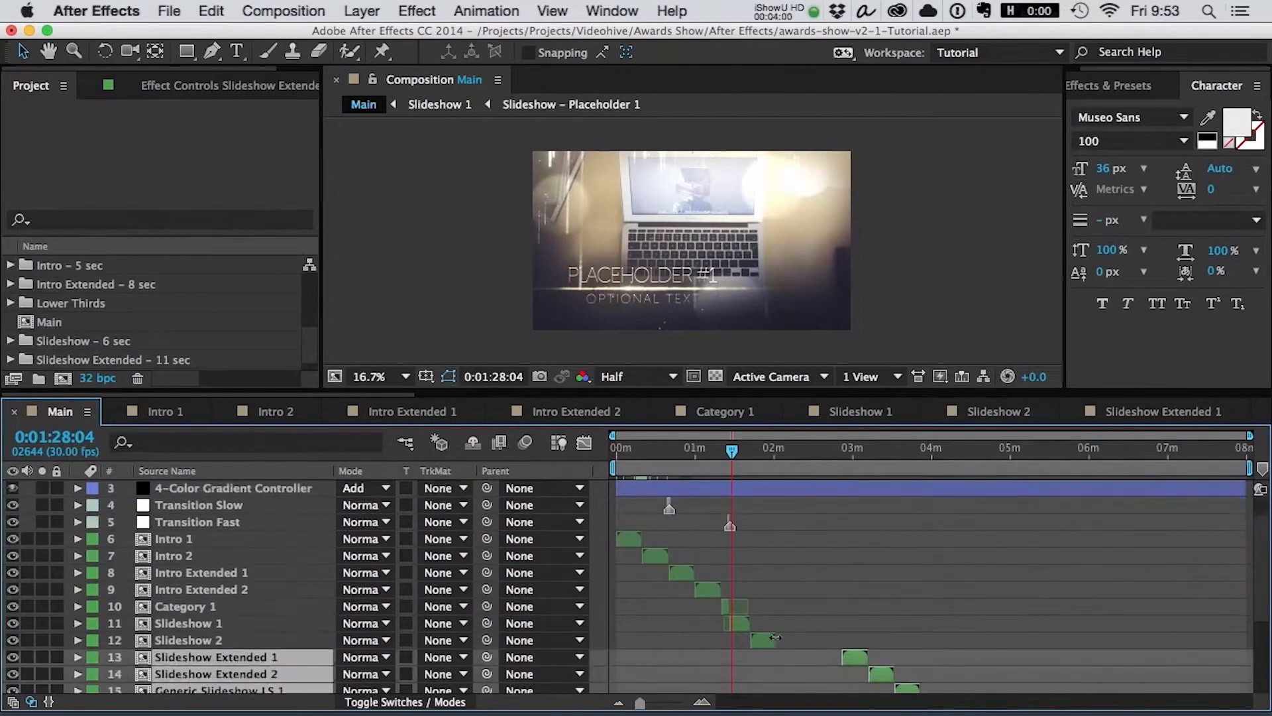
- Expand the Slideshow – 6 sec folder, and examine the text and placeholder layers inside Slideshow 1 and Slideshow 2
scroll(767, 637, up, 3)
click(10, 341)
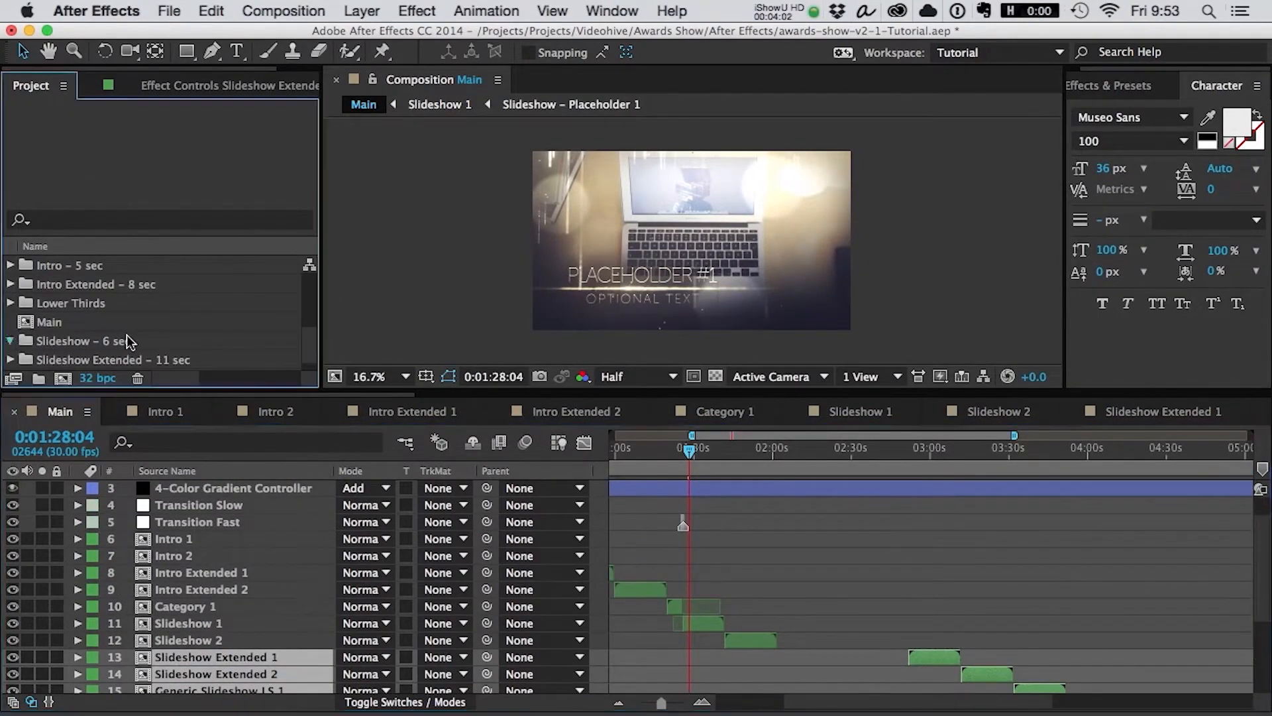
click(698, 624)
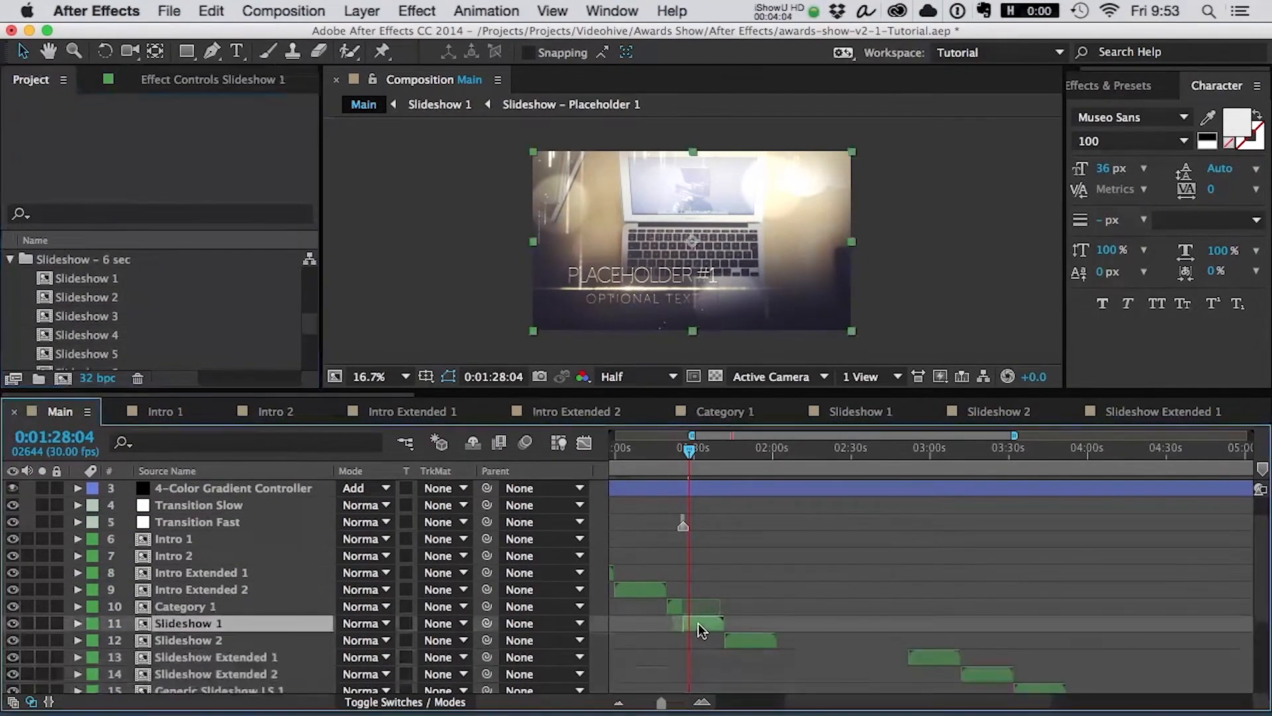
double_click(699, 623)
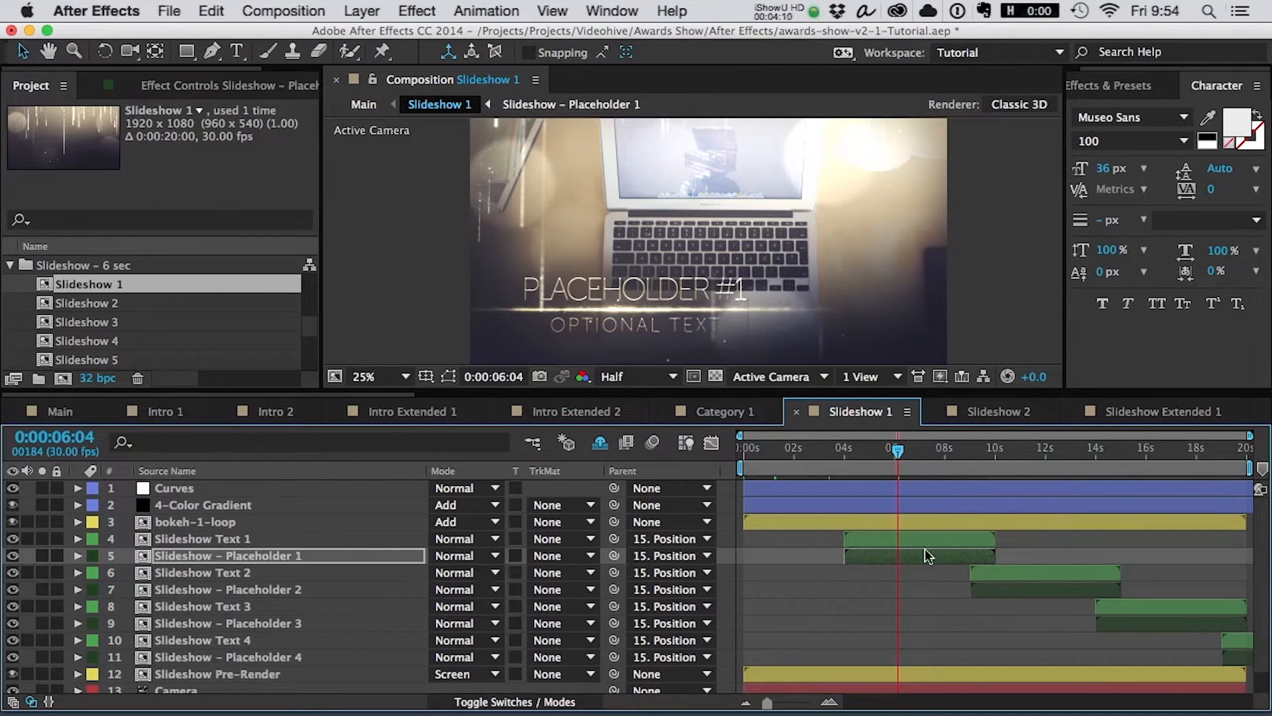
click(949, 412)
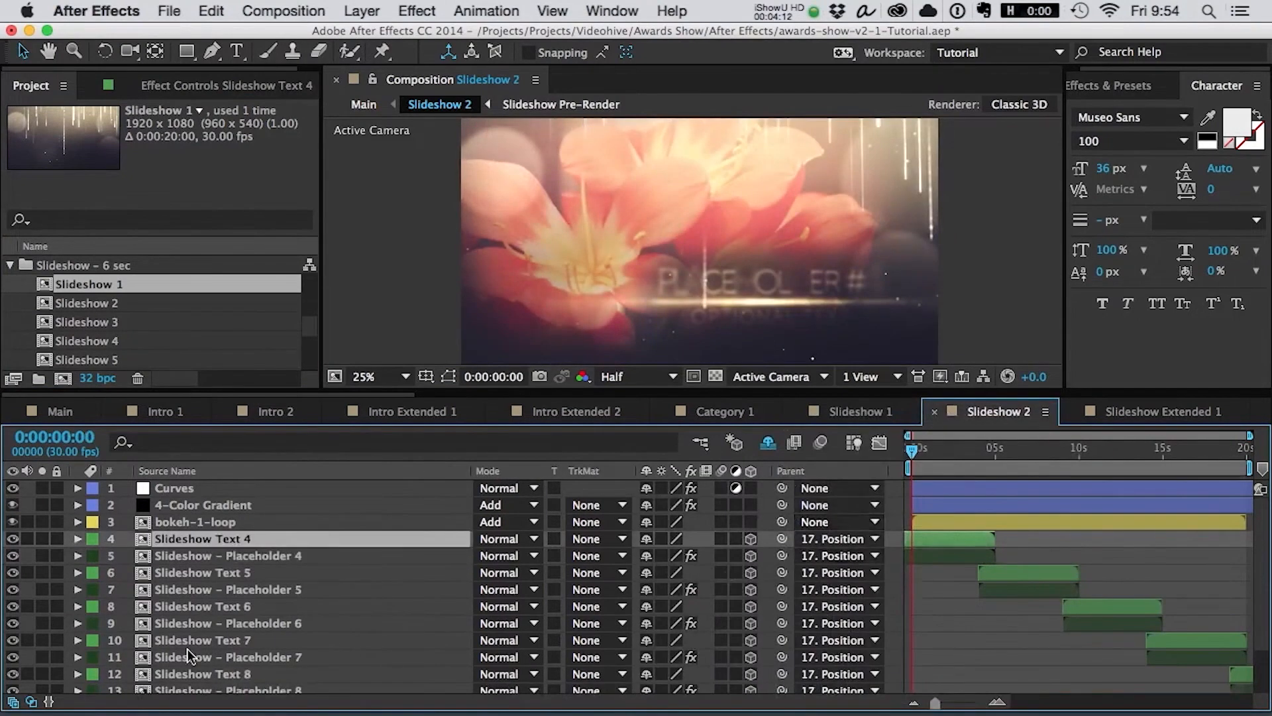
scroll(226, 543, down, 1)
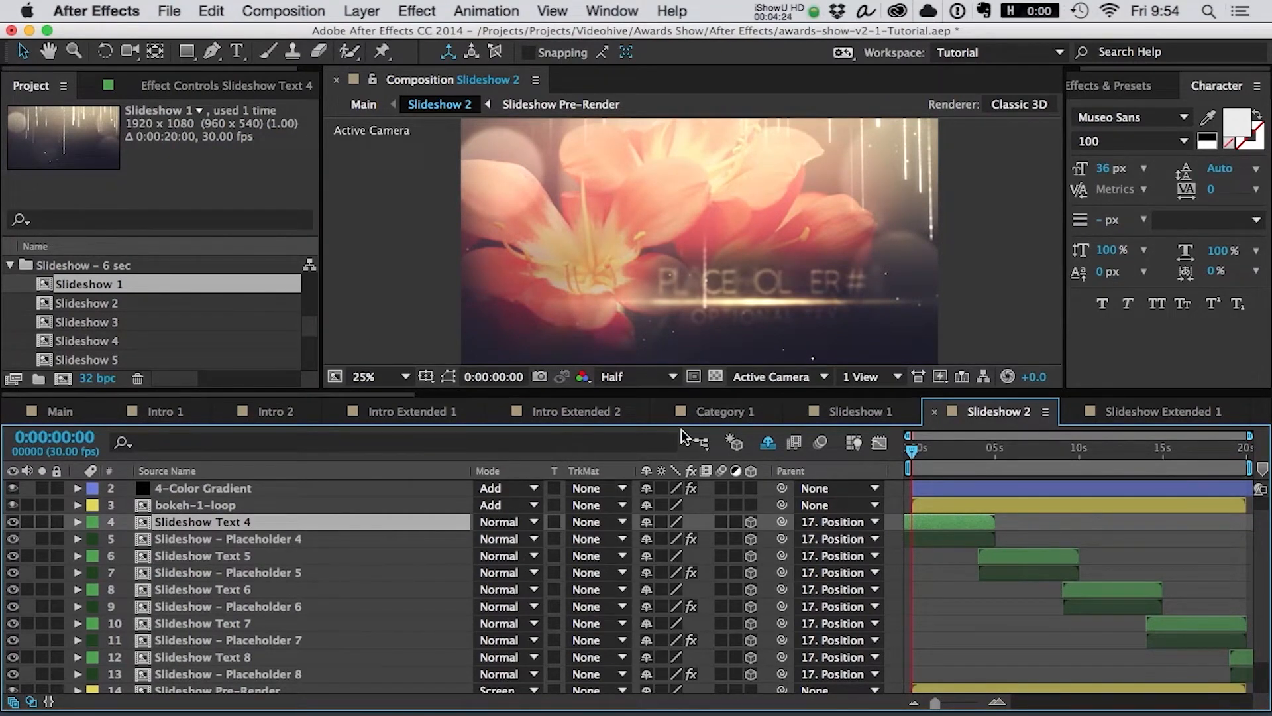
- Add Slideshow 3 to Main below the Slideshow 2 layer, starting where Slideshow 2 ends, and check the transition between them
click(61, 412)
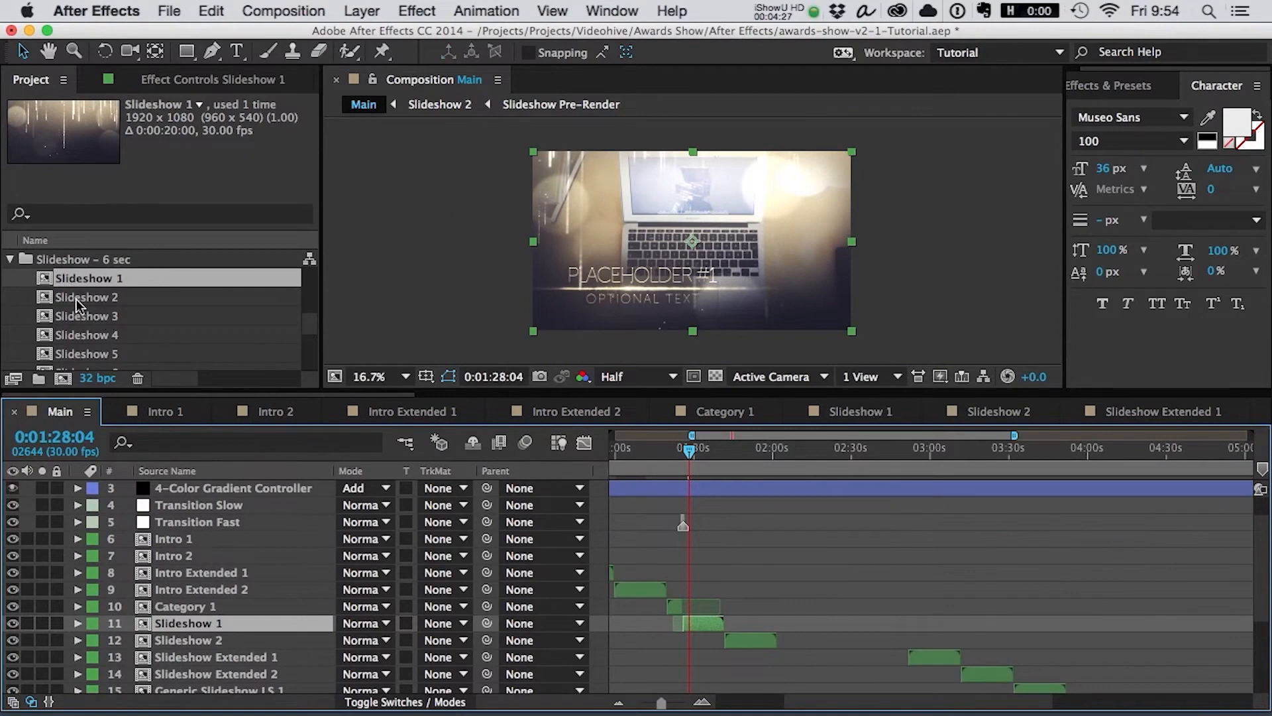
click(91, 317)
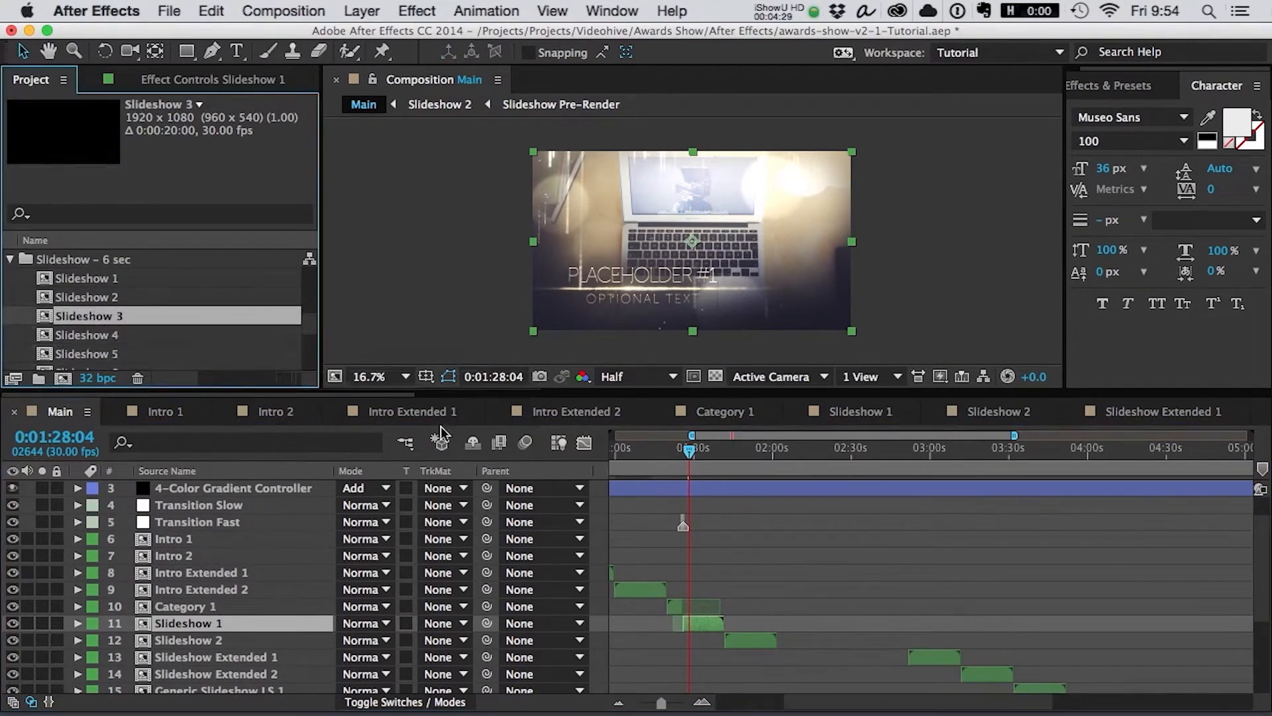
drag(600, 506, 787, 659)
scroll(797, 661, up, 8)
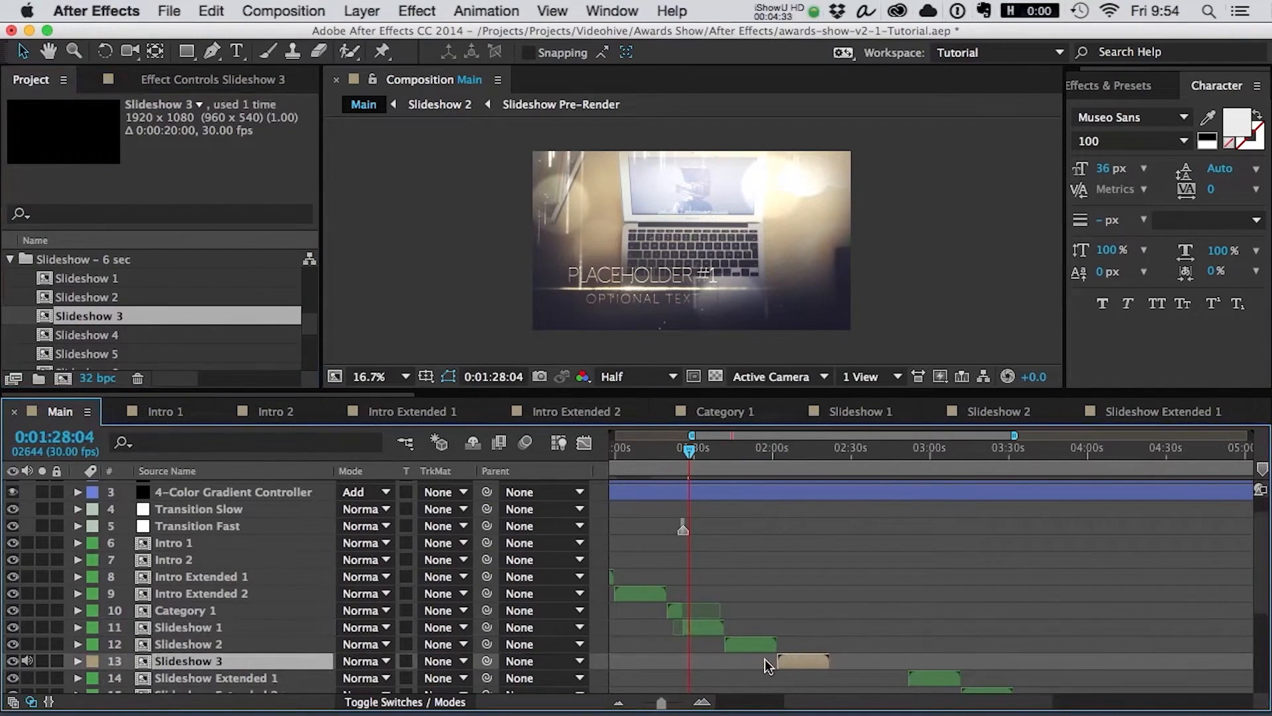
click(750, 451)
drag(756, 452, 779, 454)
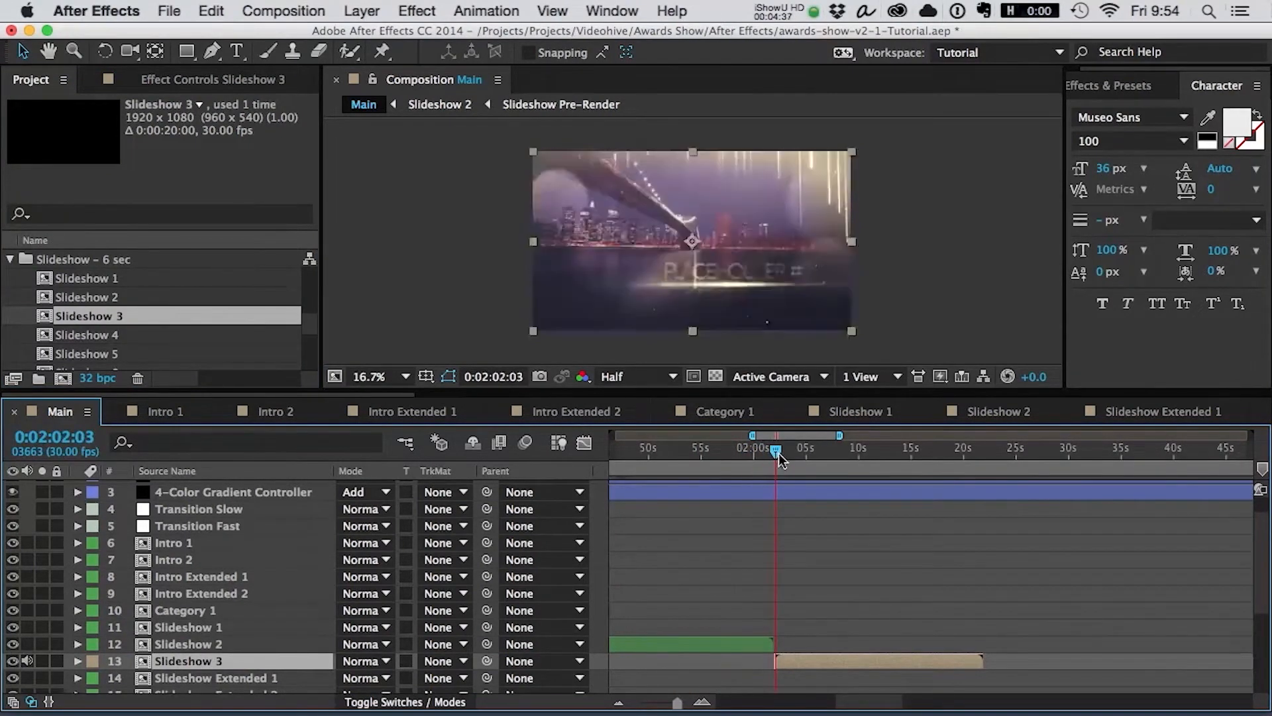
click(753, 449)
click(785, 450)
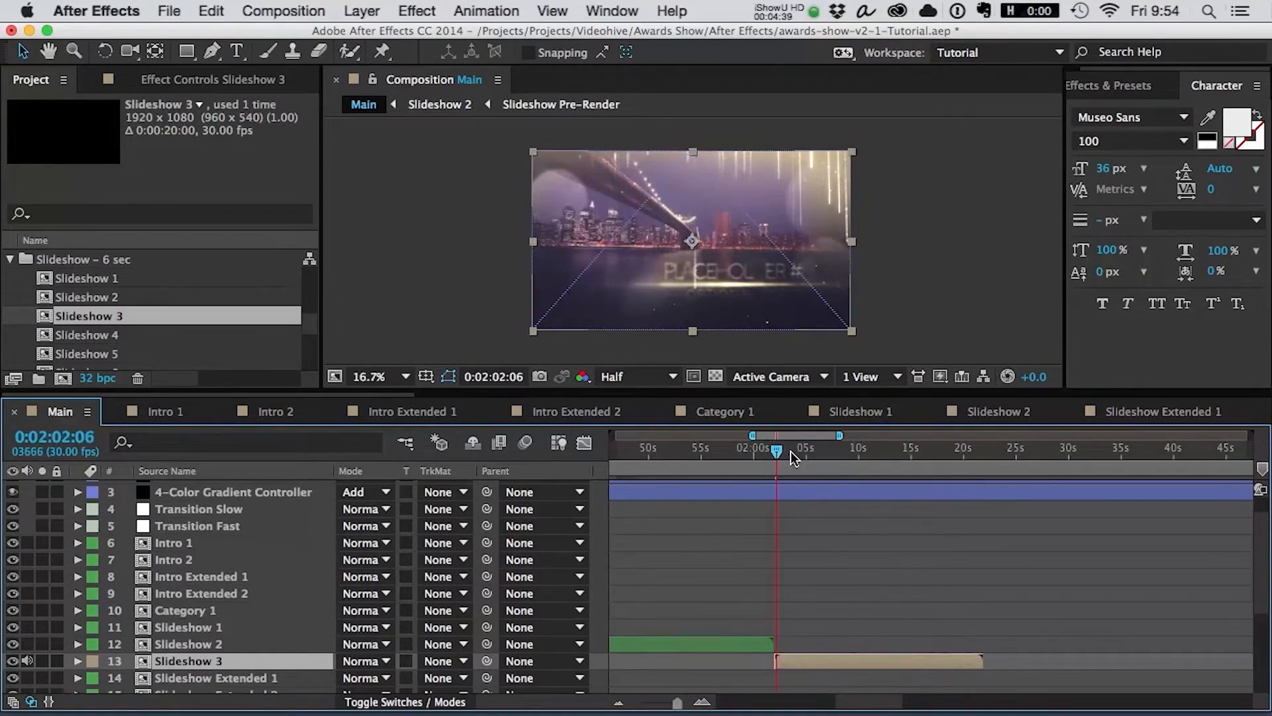
- Open Slideshow 3 and examine its text and placeholder layers
double_click(795, 663)
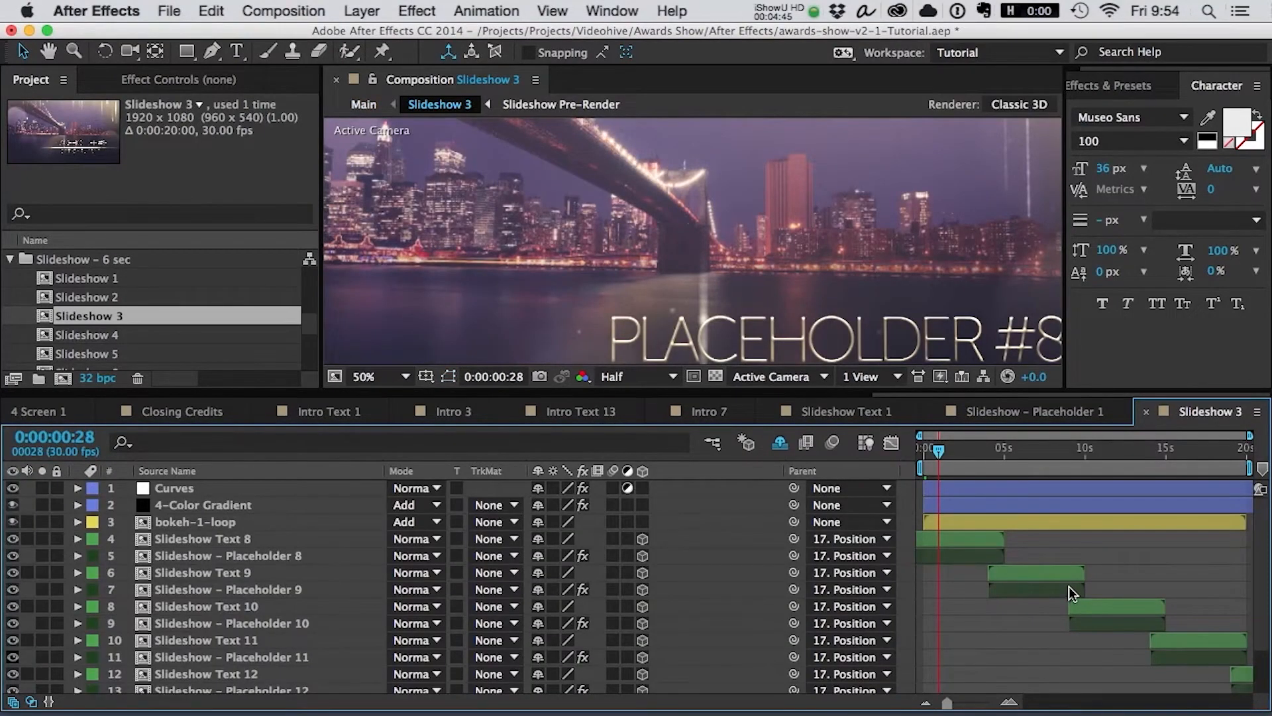
scroll(318, 600, down, 3)
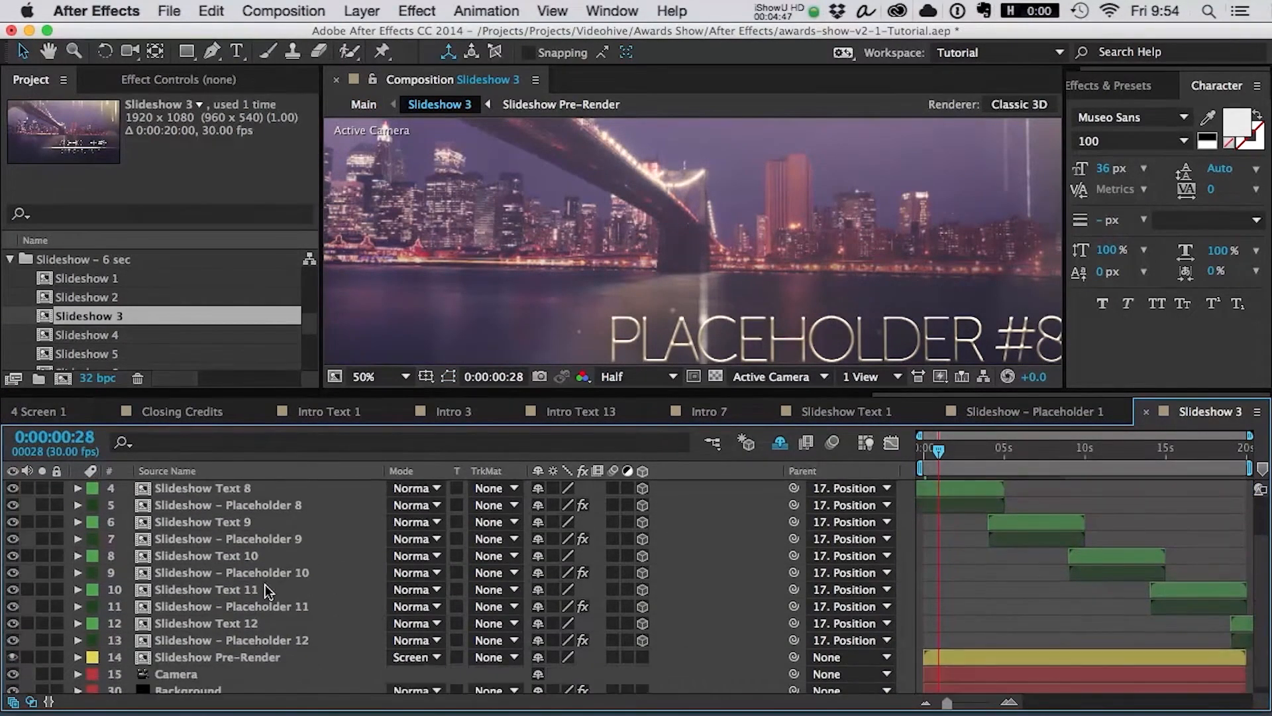
scroll(265, 589, down, 1)
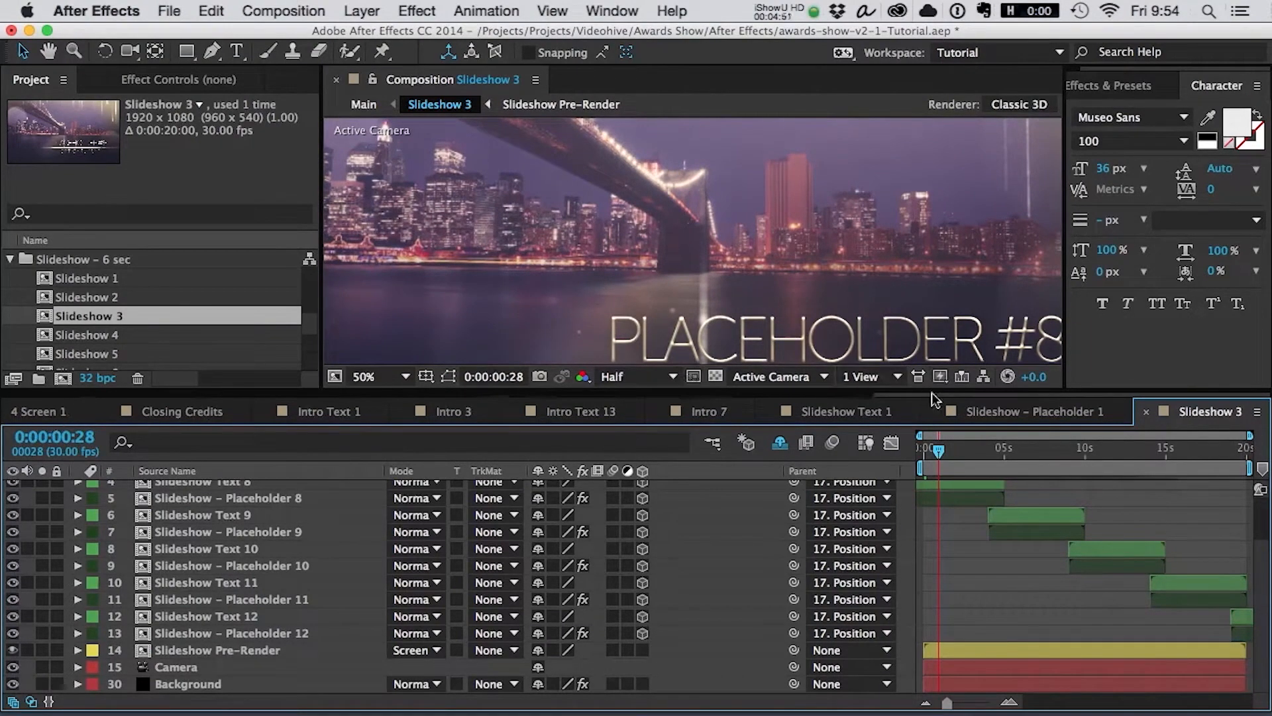
scroll(861, 407, up, 10)
- Add Slideshow 4 to Main below Slideshow 3, starting where Slideshow 3 ends, and open its composition
click(33, 409)
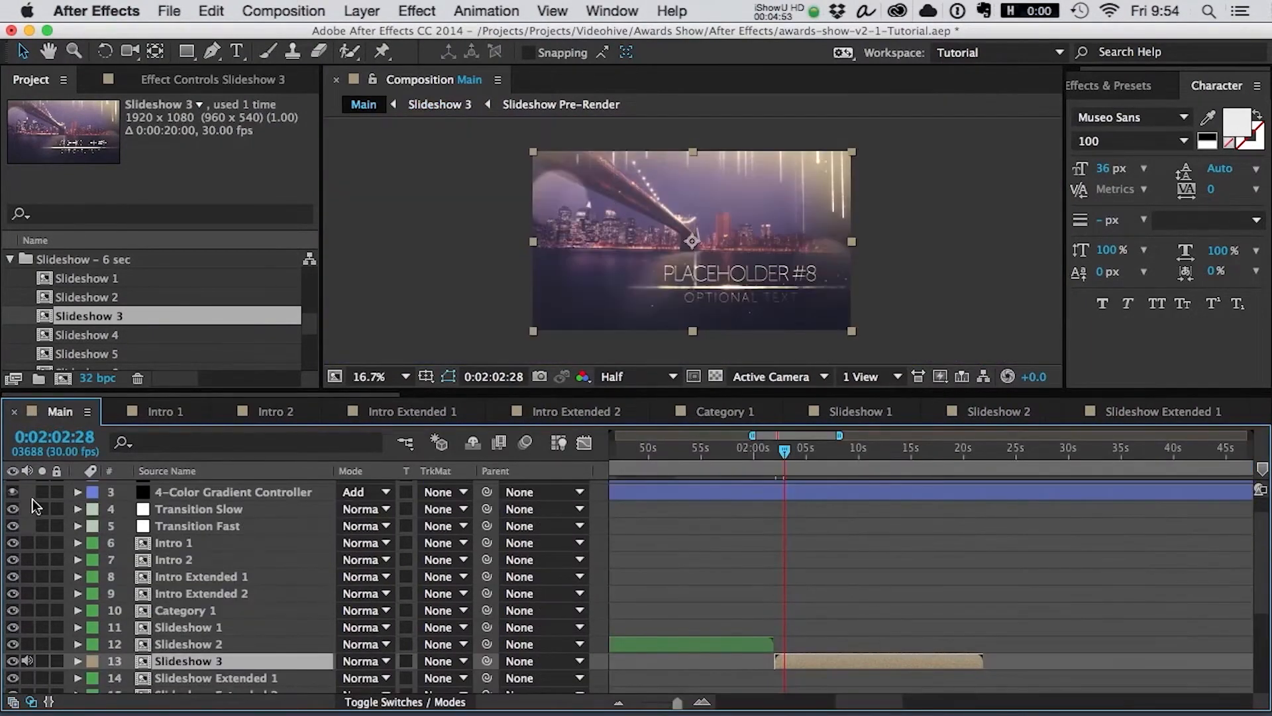
drag(101, 335, 1078, 641)
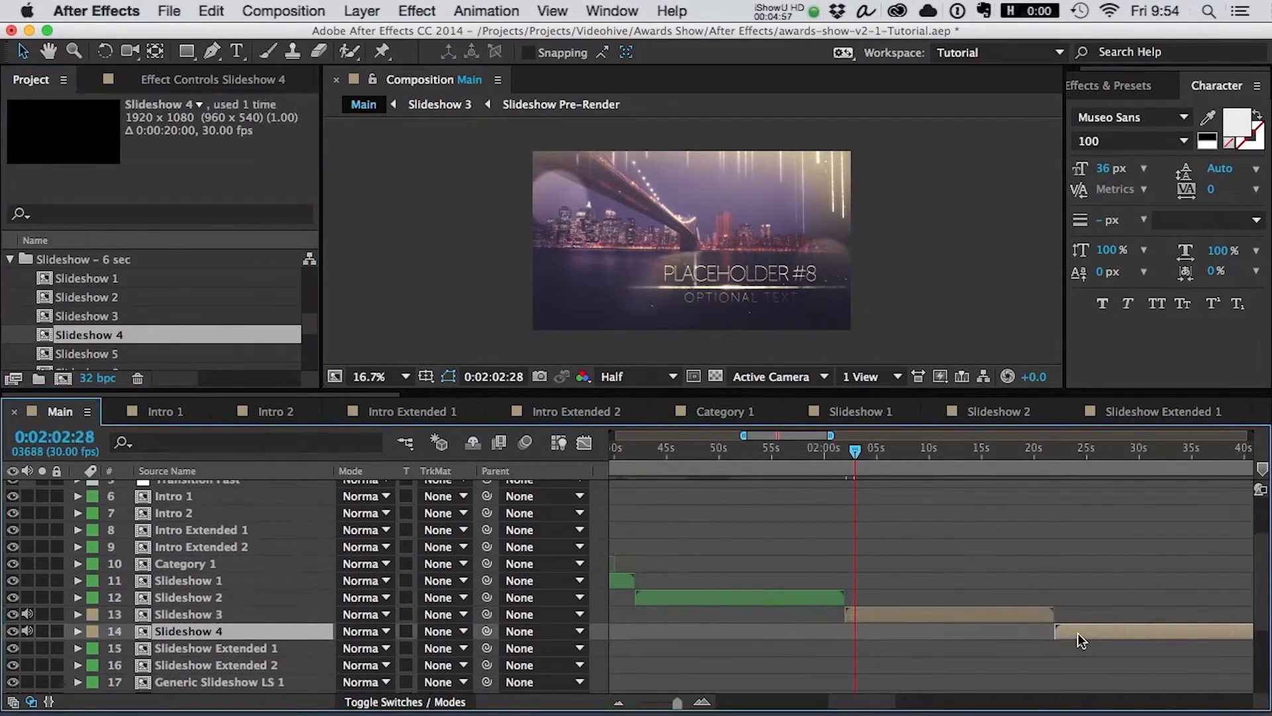
double_click(1080, 638)
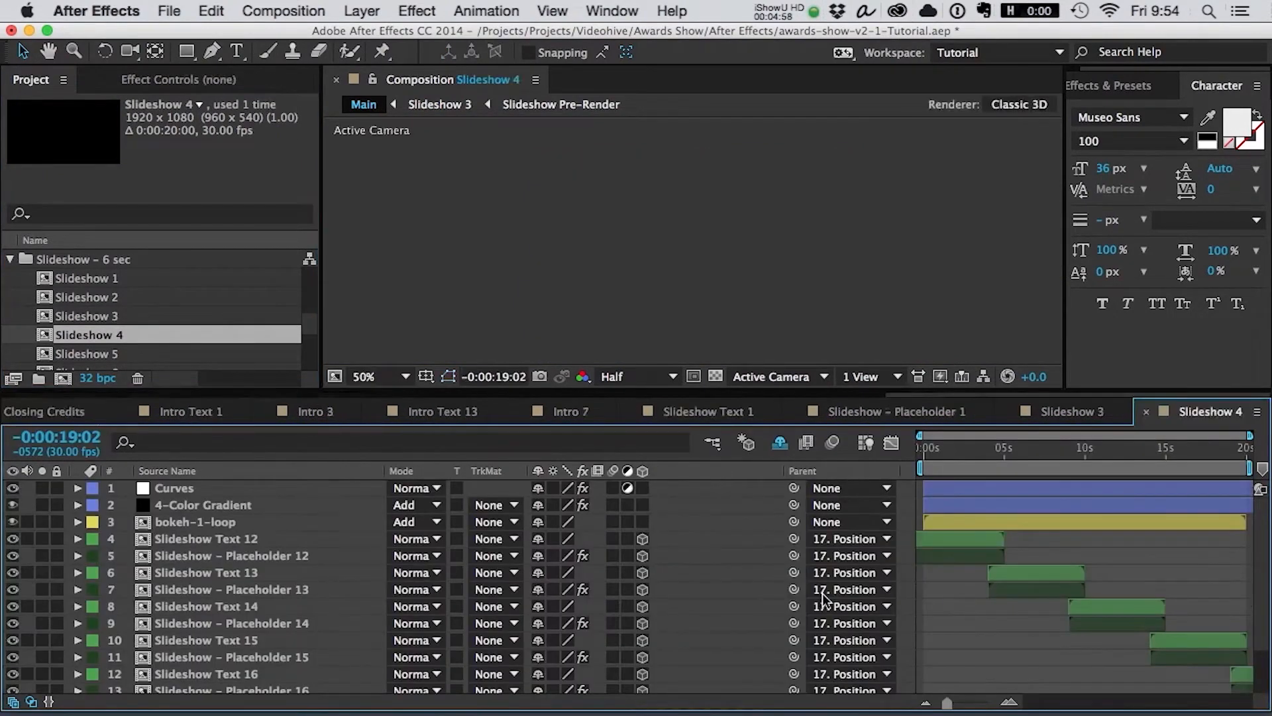
- Hide the layers from Slideshow Text 14 through Slideshow – Placeholder 16 in Slideshow 4, and show them again
click(225, 600)
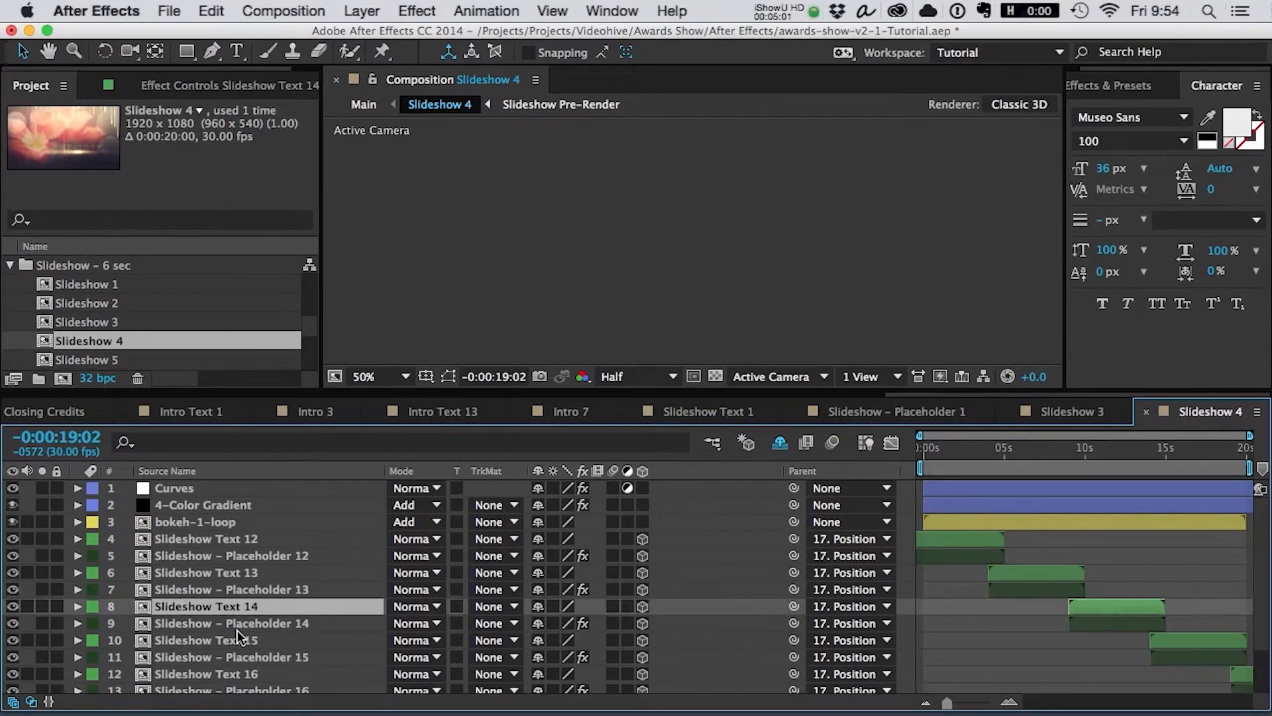
scroll(252, 663, down, 2)
shift+click(257, 653)
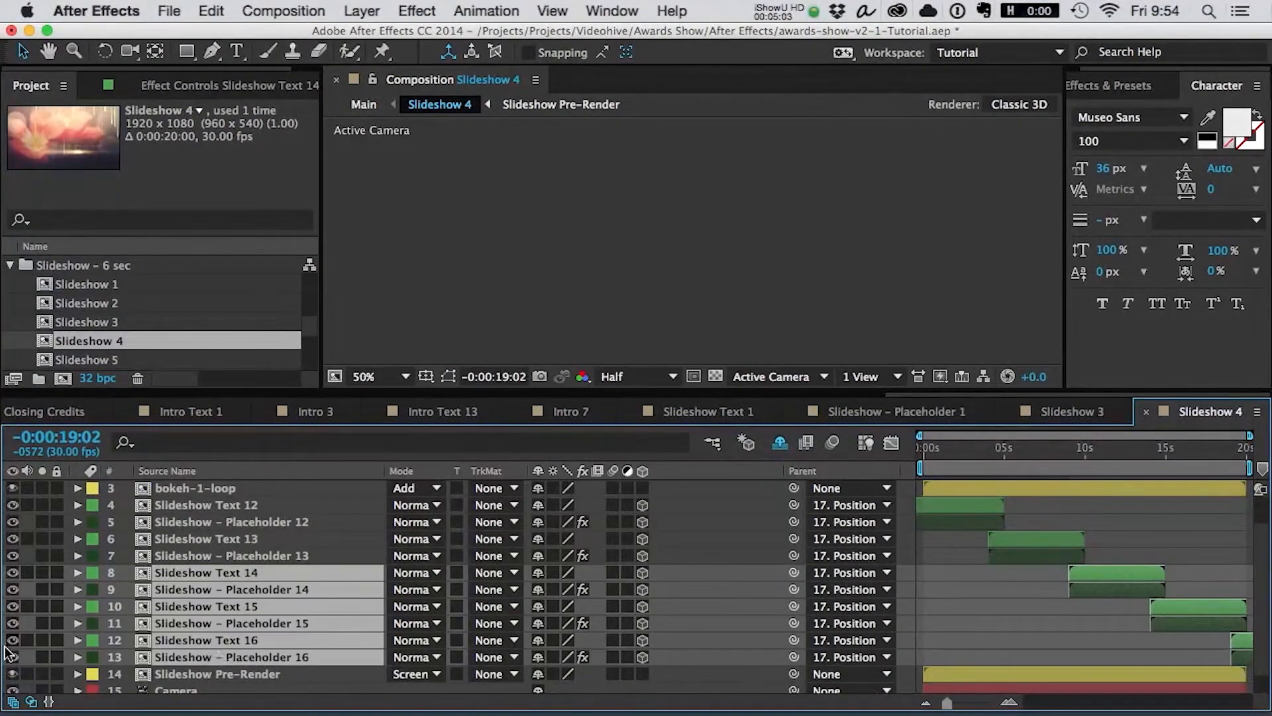
click(13, 656)
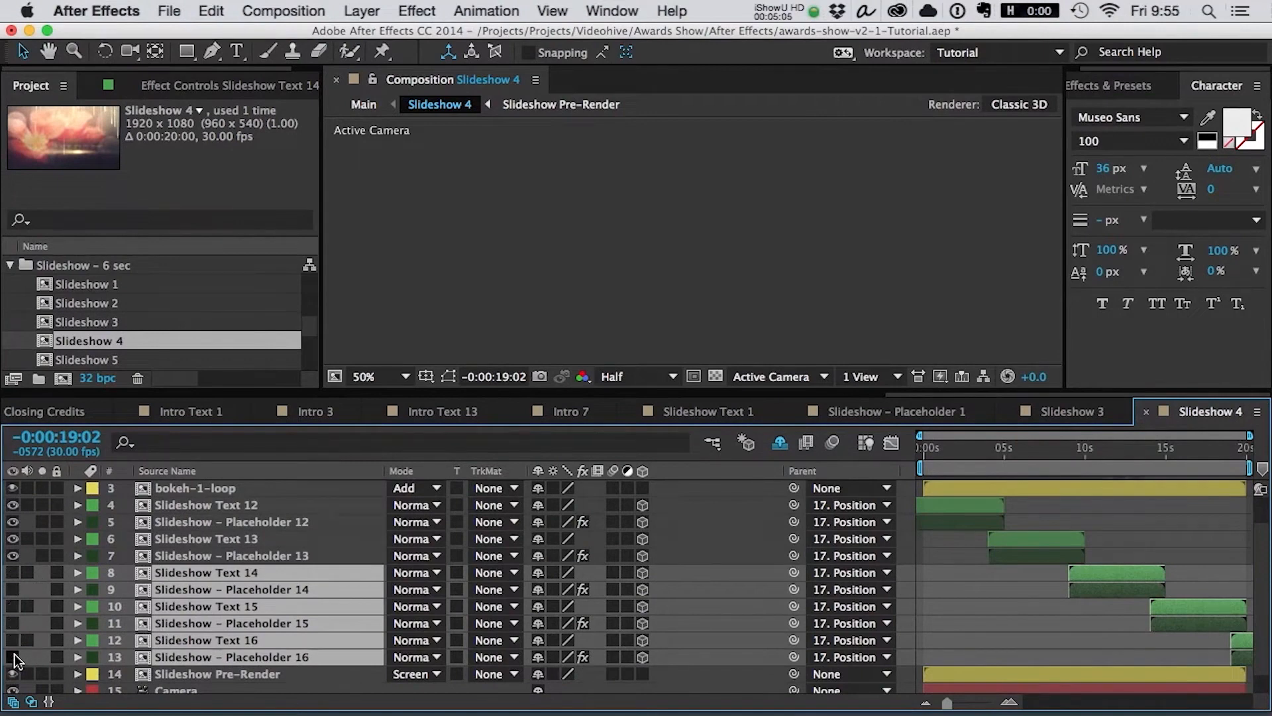
click(13, 657)
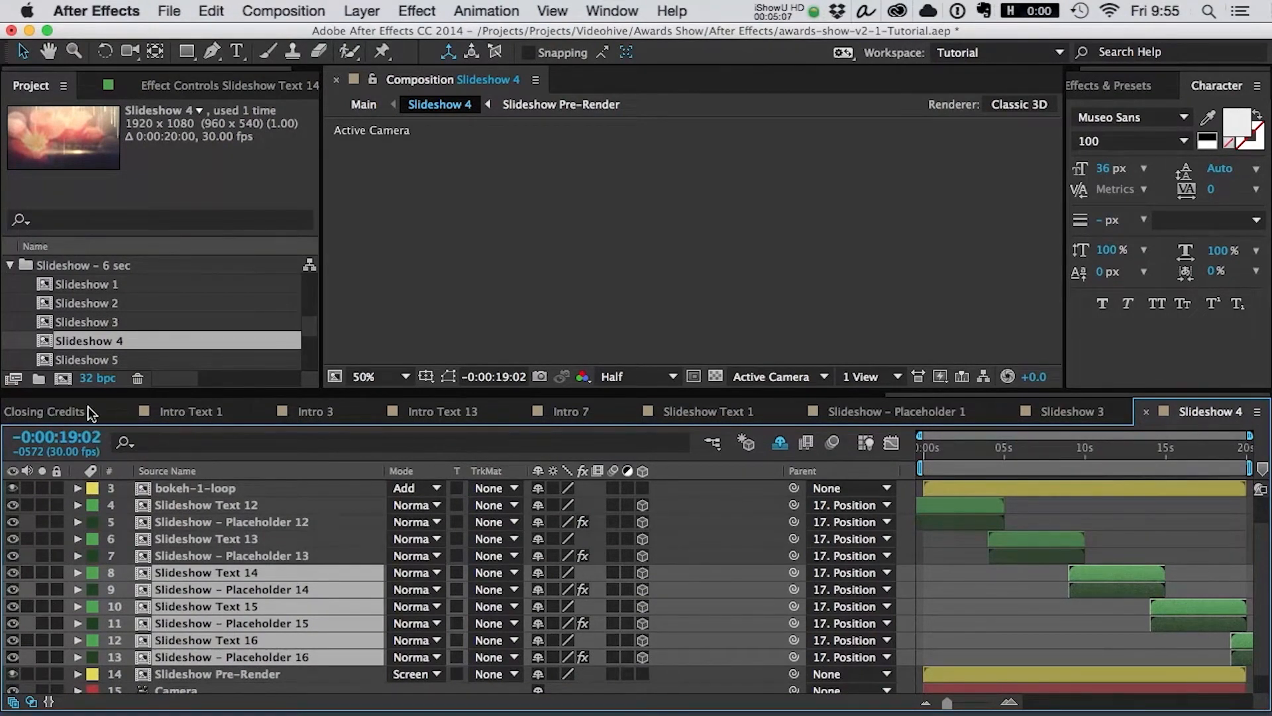
- Return to the Main composition and move the Transition Slow layer along the timeline to the end of Slideshow 2
drag(938, 394, 3, 440)
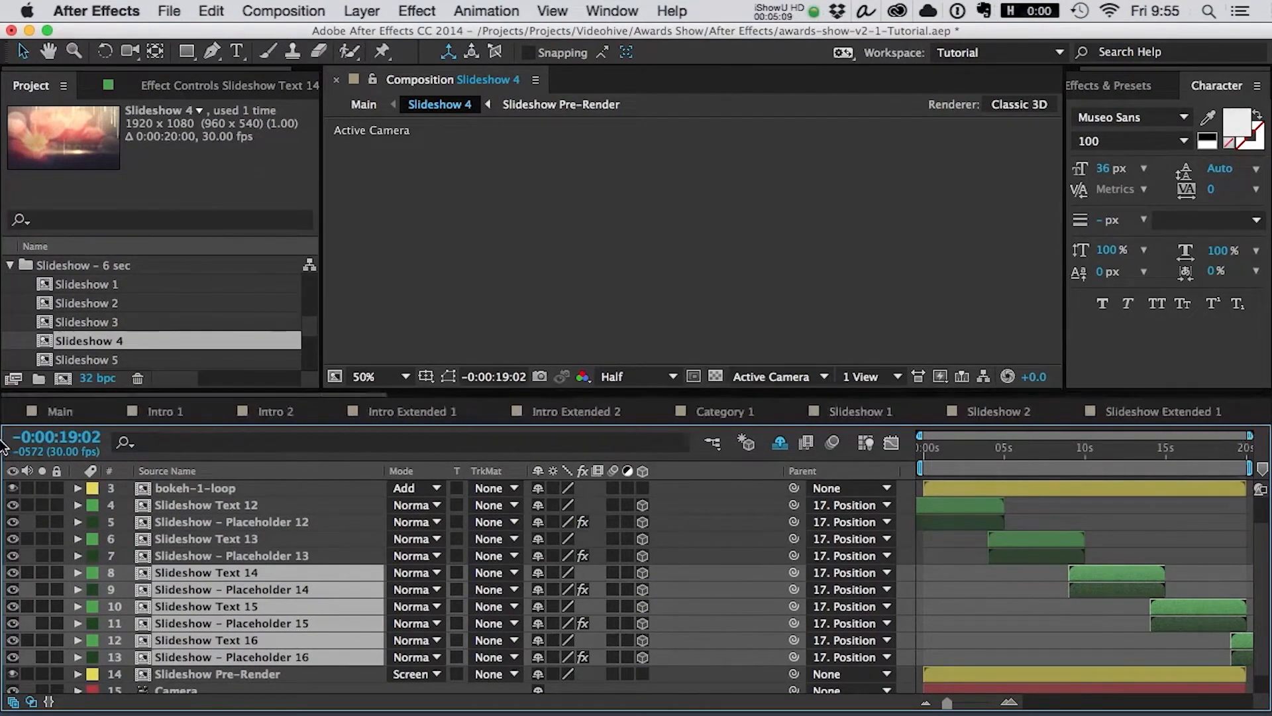
click(45, 418)
scroll(844, 579, up, 5)
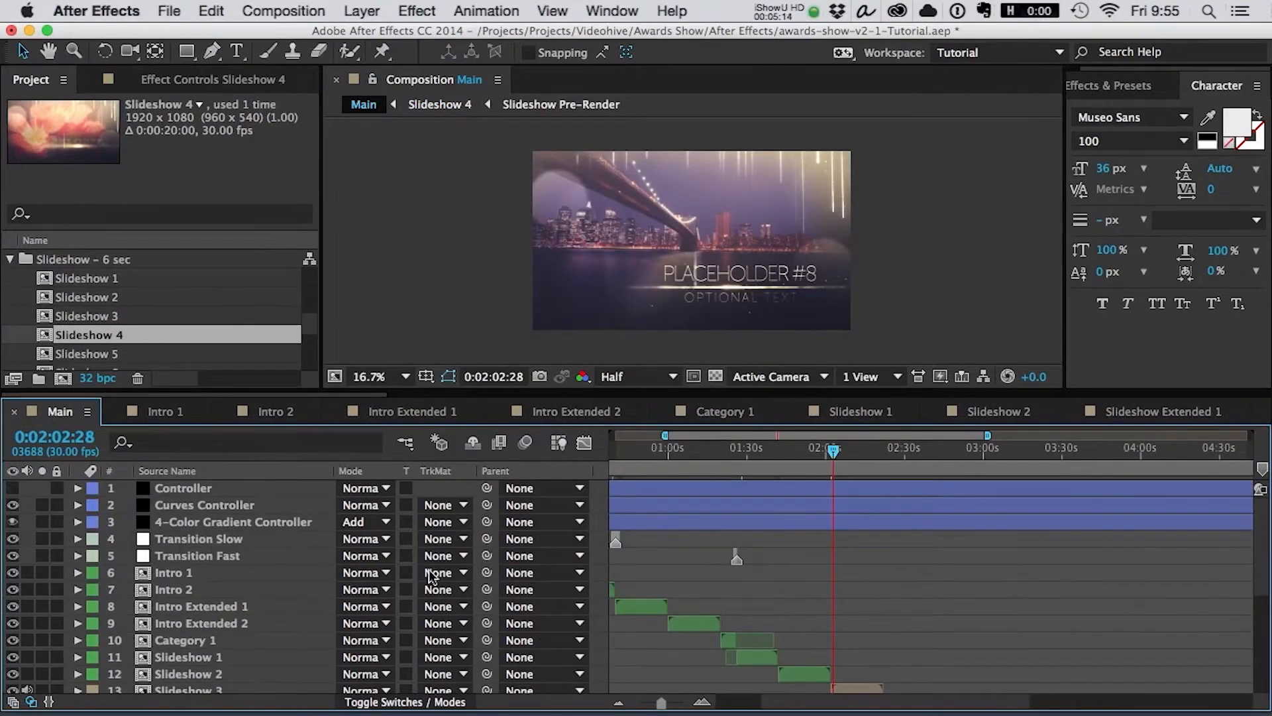
click(675, 540)
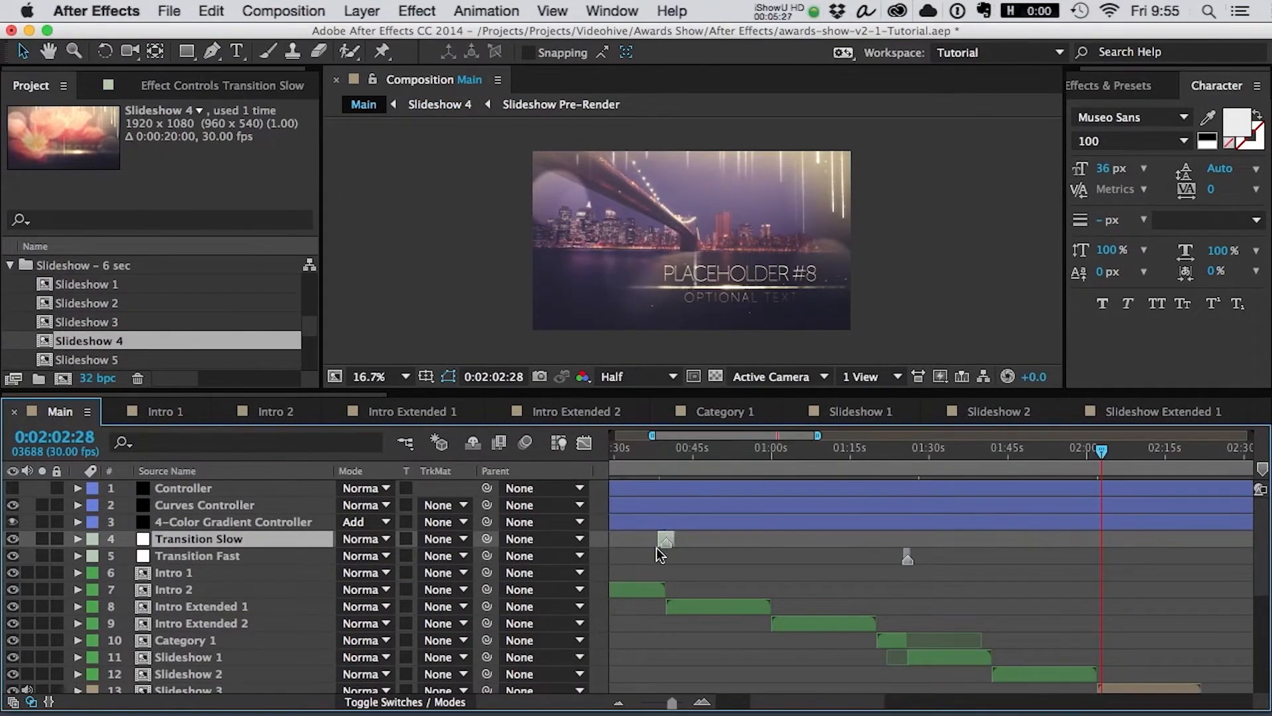
scroll(661, 540, up, 5)
drag(669, 538, 1247, 560)
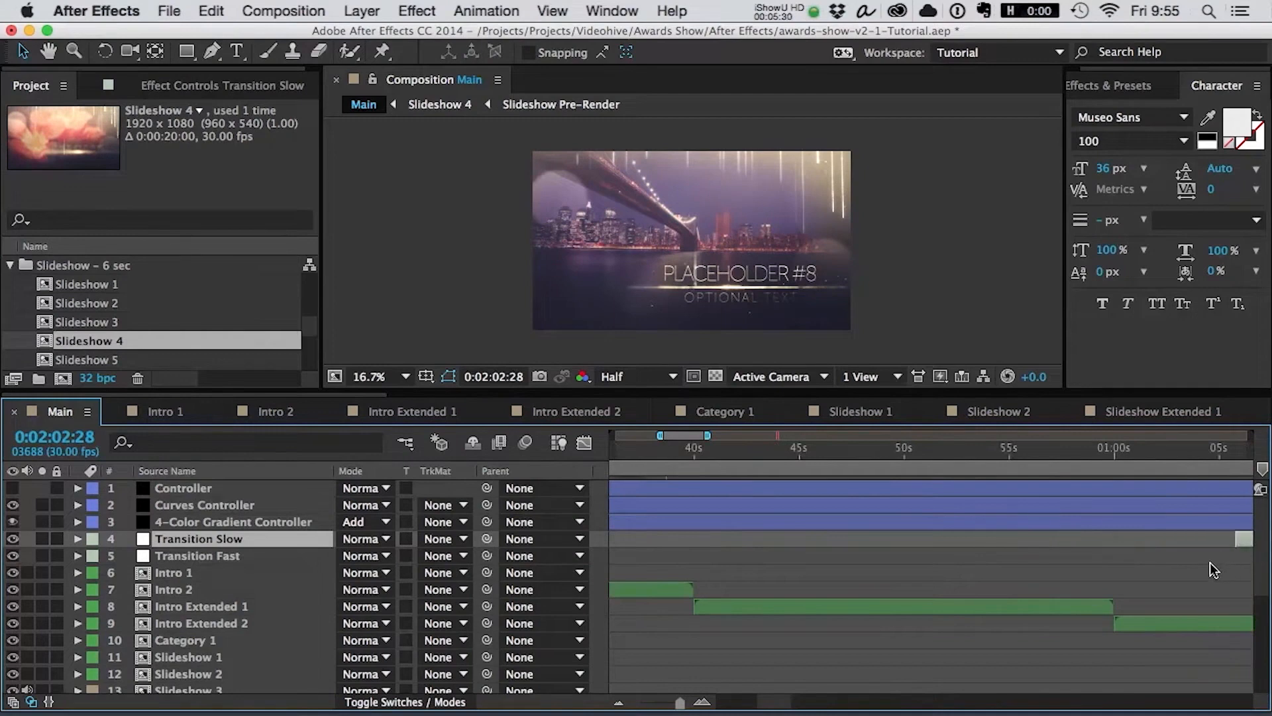
scroll(1214, 567, down, 3)
scroll(812, 568, right, 8)
scroll(676, 568, left, 5)
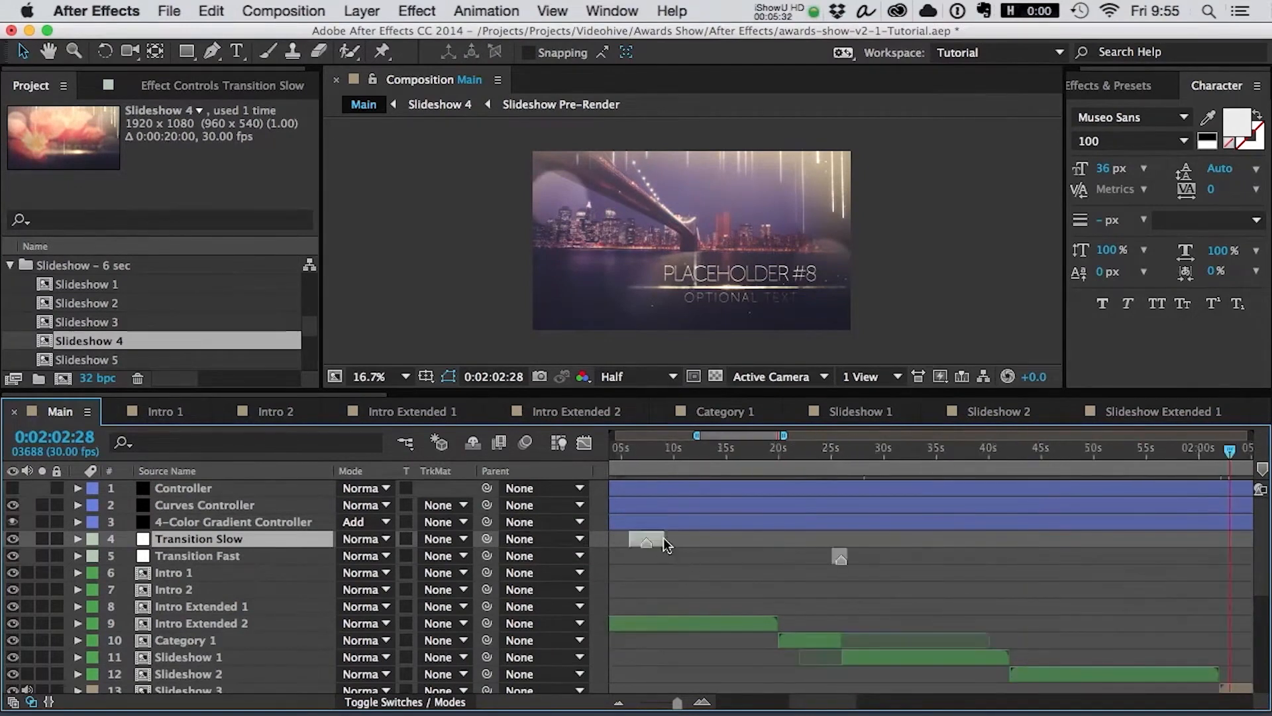
drag(654, 539, 1221, 539)
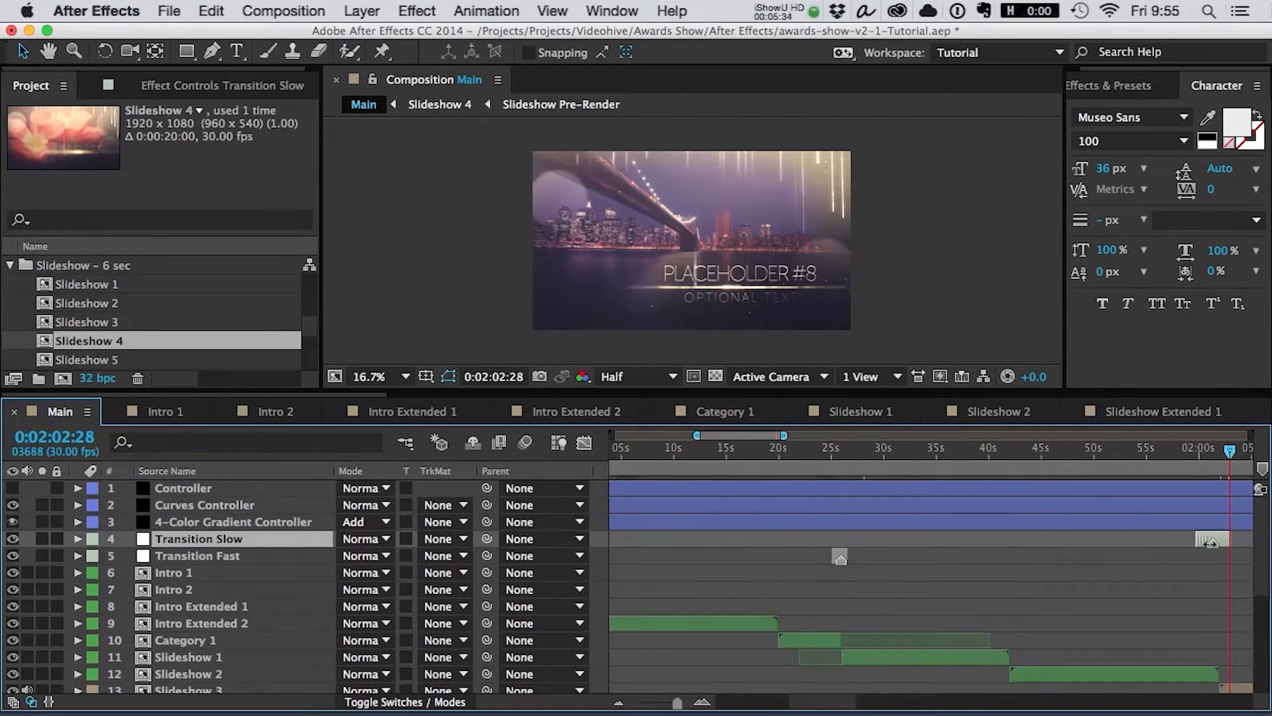
- Move Transition Slow to the end of Slideshow 4, centring its marker on the cut, with the current time at 0:02:41:29
key(equal)
scroll(1187, 578, right, 6)
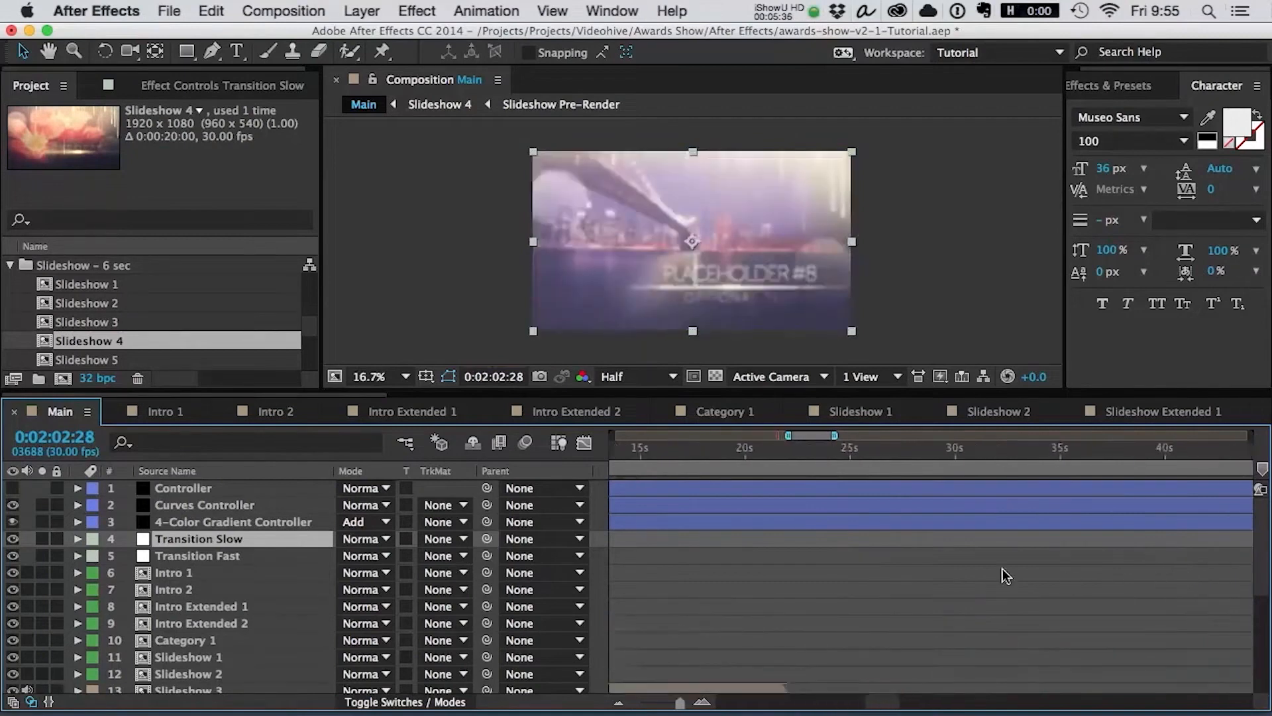
key(minus)
key(minus)
key(minus)
key(equal)
key(equal)
key(equal)
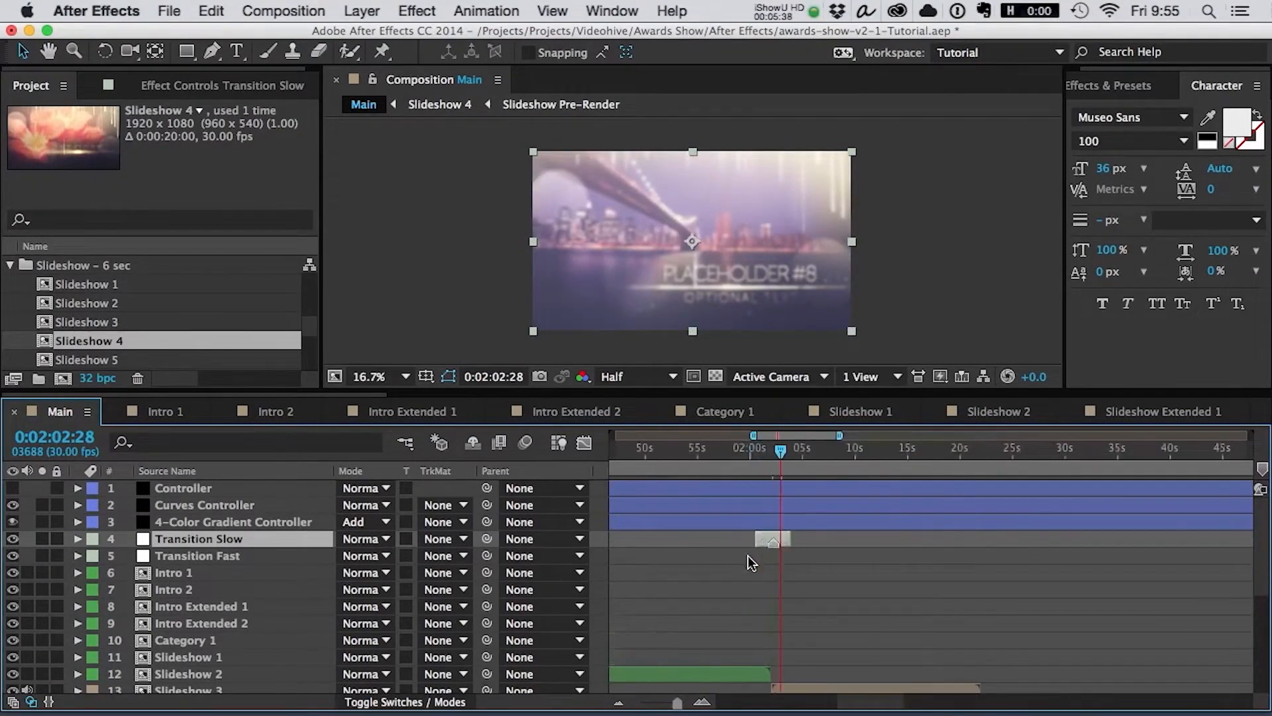
key(minus)
scroll(793, 587, down, 3)
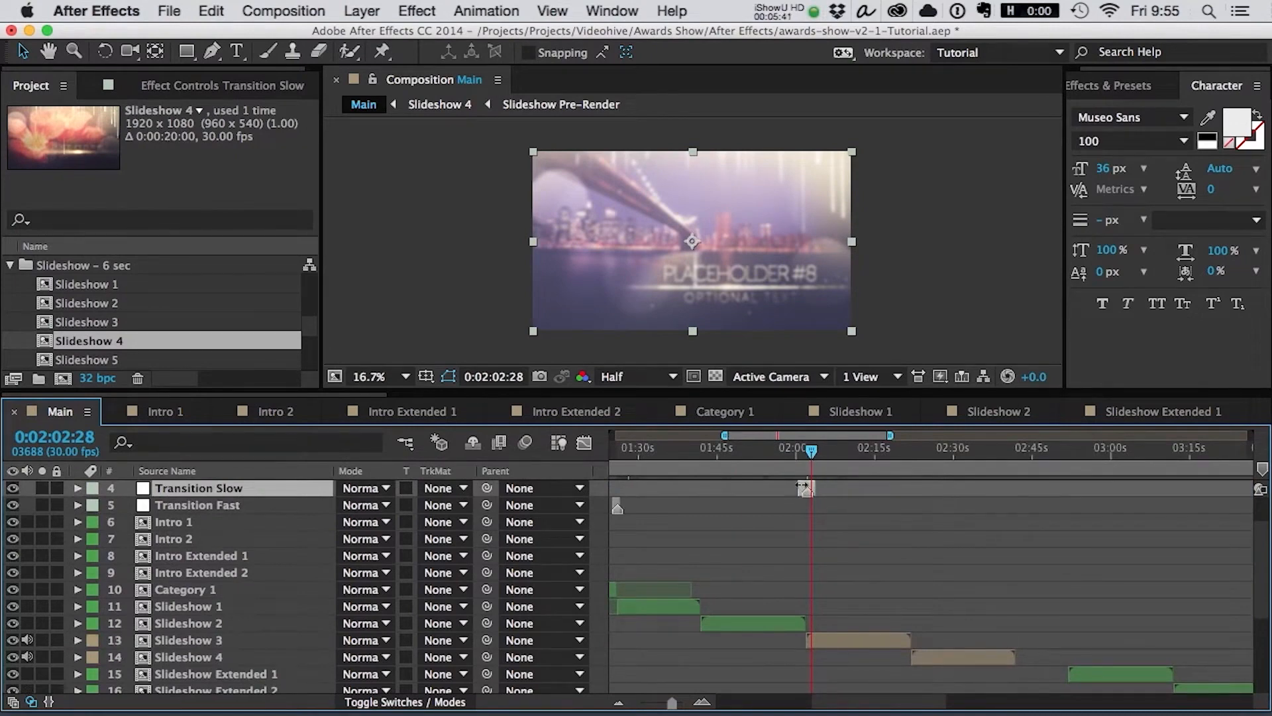
key(equal)
drag(805, 492, 1223, 525)
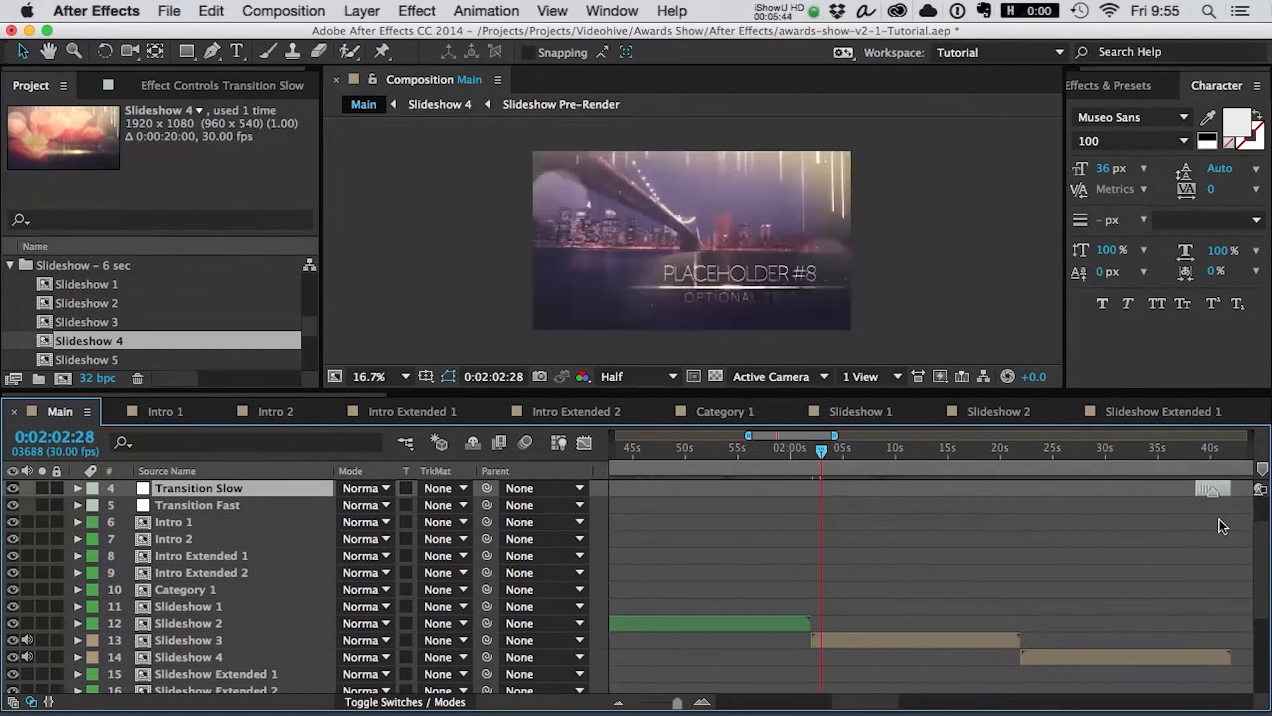
click(1226, 453)
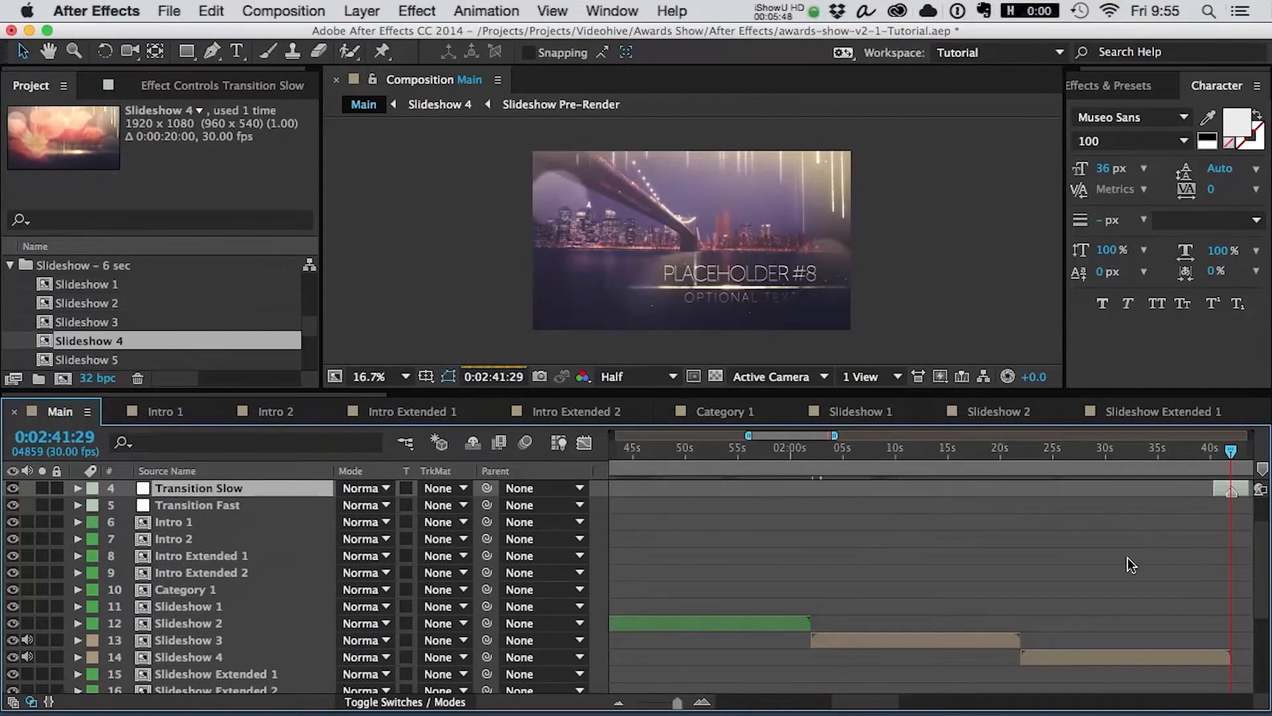
- Place Category 1 below Slideshow 4 in the layer order, starting where Slideshow 4 ends, and check its frame at 0:02:44:09
key(minus)
key(minus)
key(minus)
key(minus)
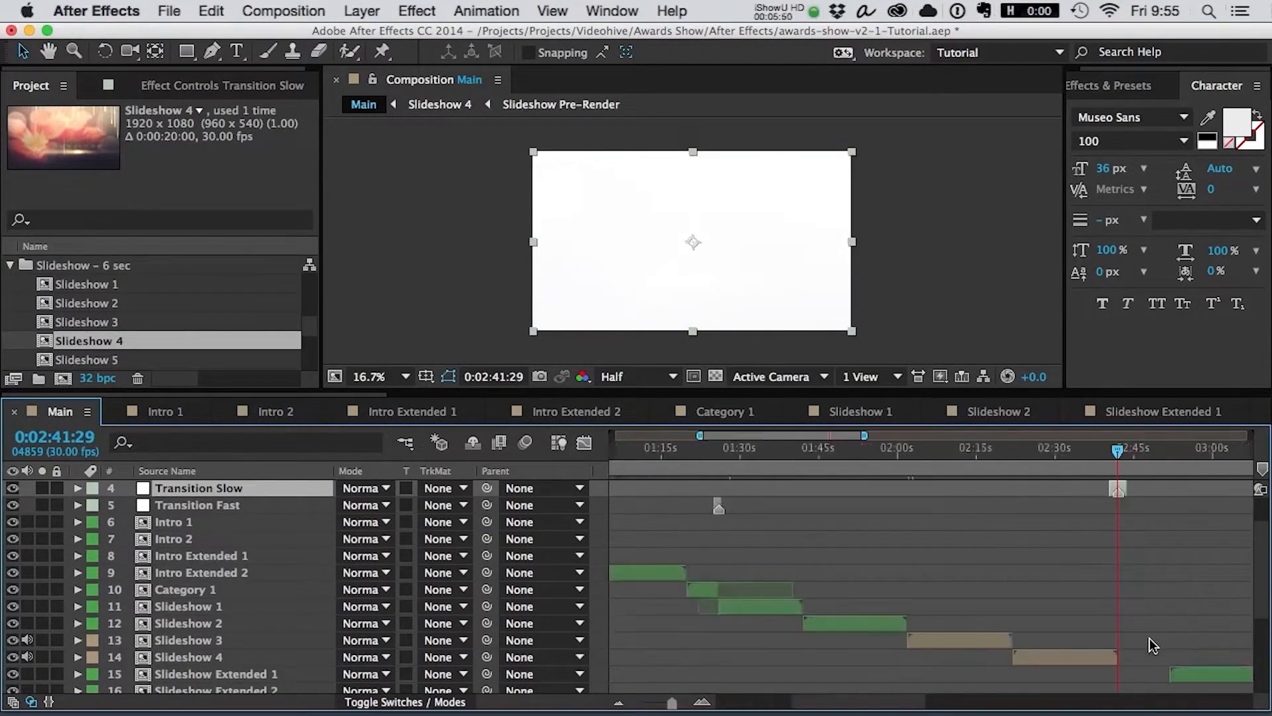
key(minus)
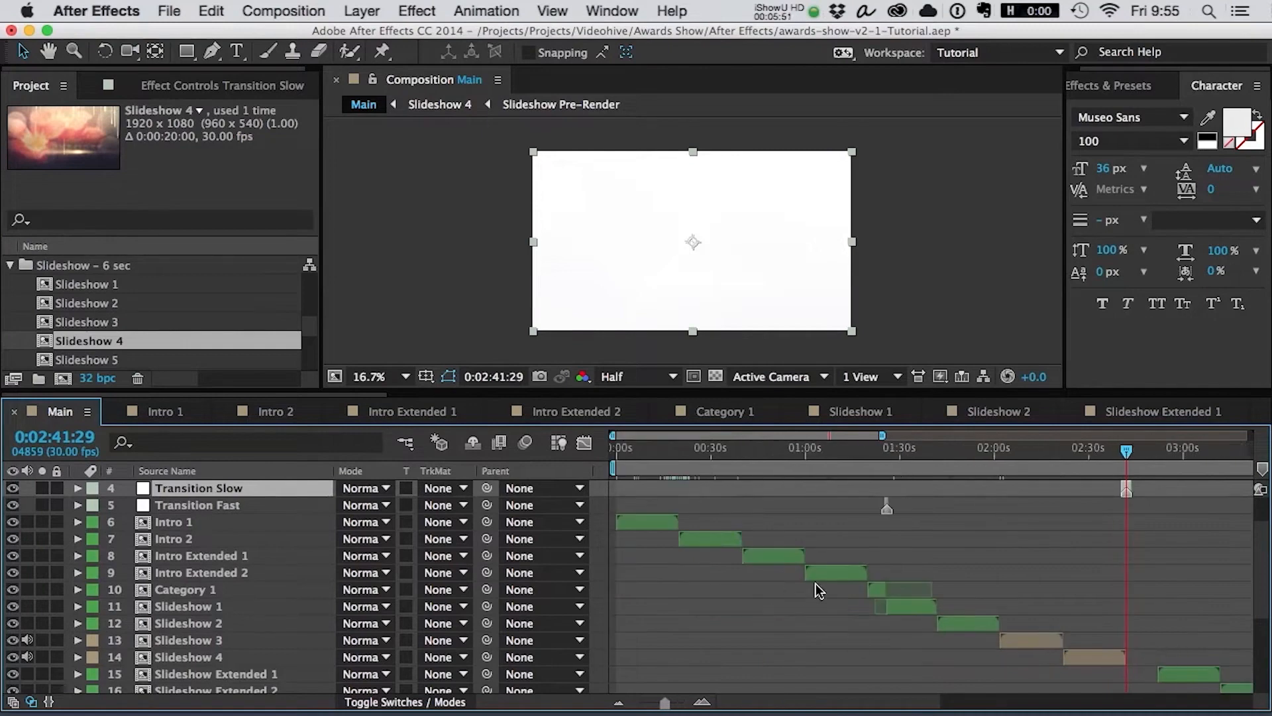
click(880, 592)
drag(202, 594, 203, 663)
drag(874, 660, 1131, 661)
key(=)
scroll(1008, 644, right, 5)
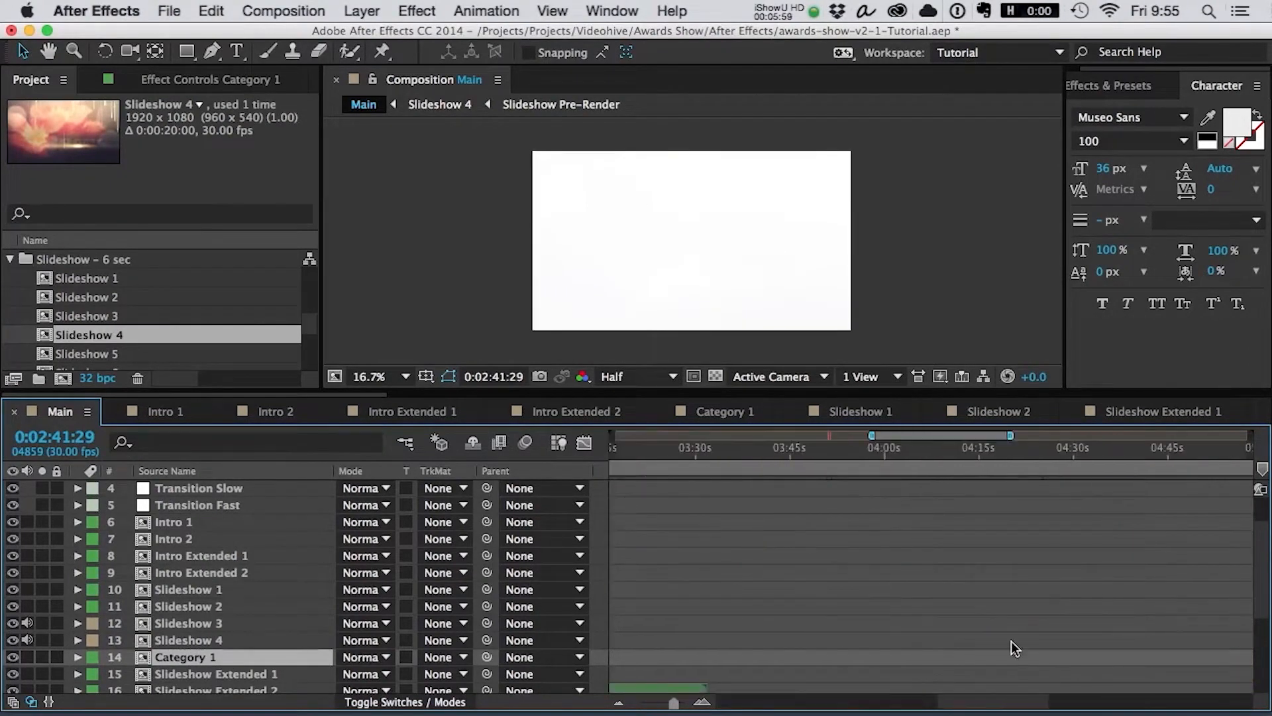
drag(727, 658, 724, 658)
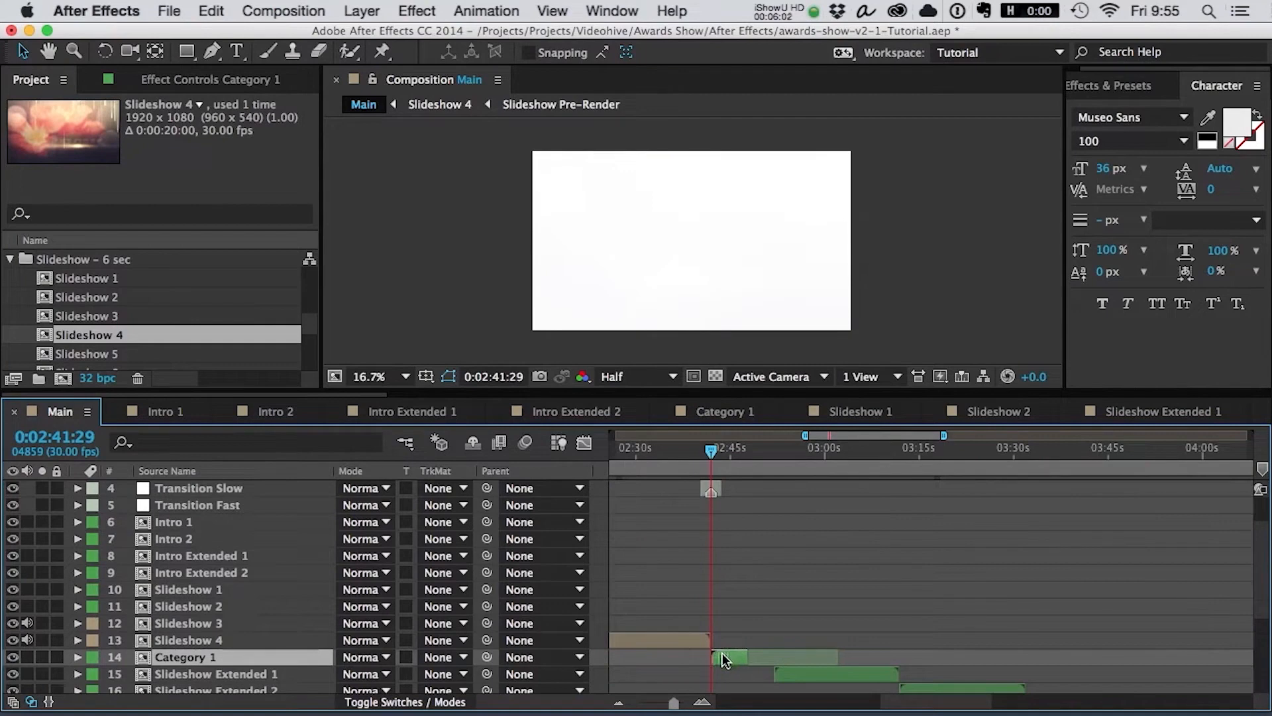
click(727, 450)
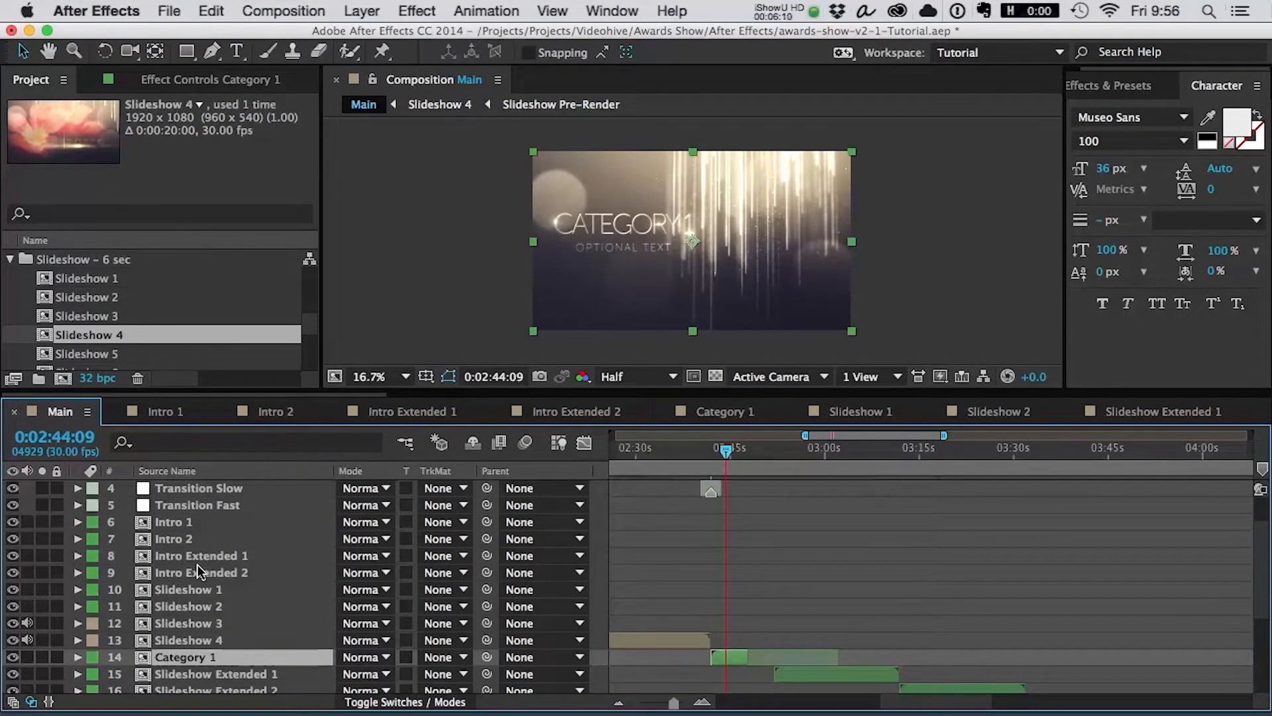
- Open the Intro Extended 1 composition to examine its layers, and collapse the Slideshow – 6 sec folder in the project
double_click(225, 557)
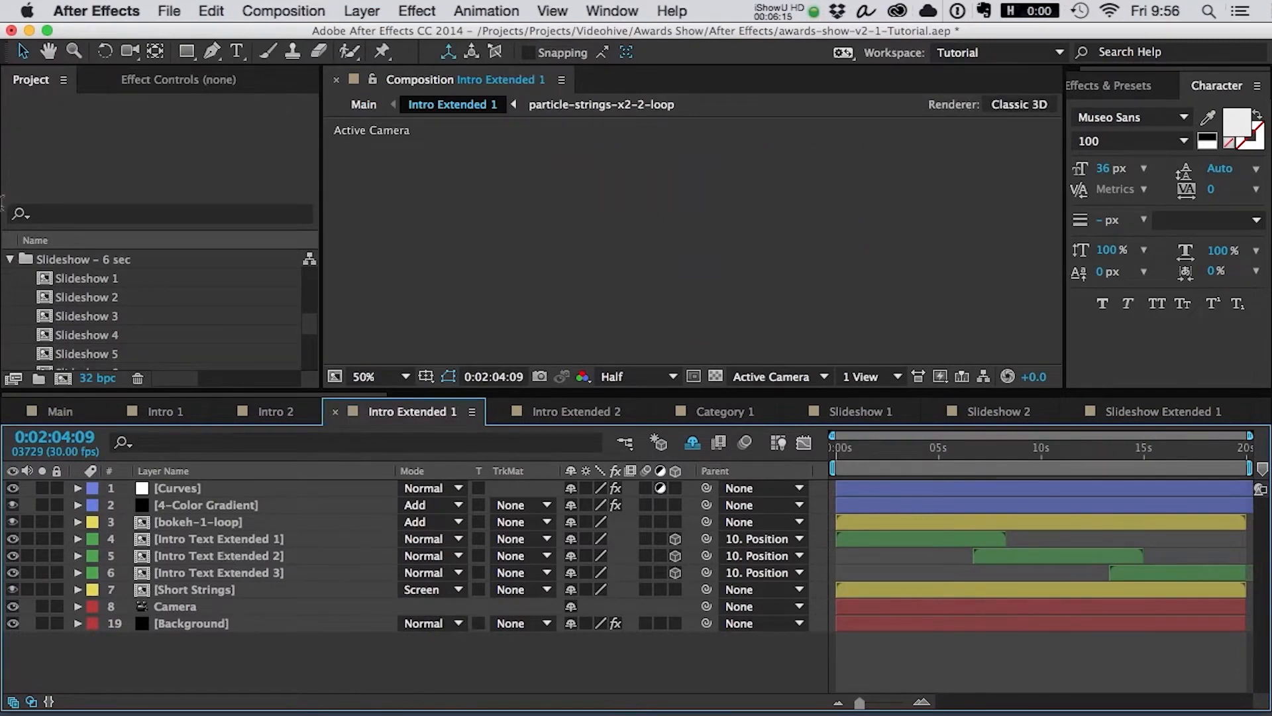
click(11, 260)
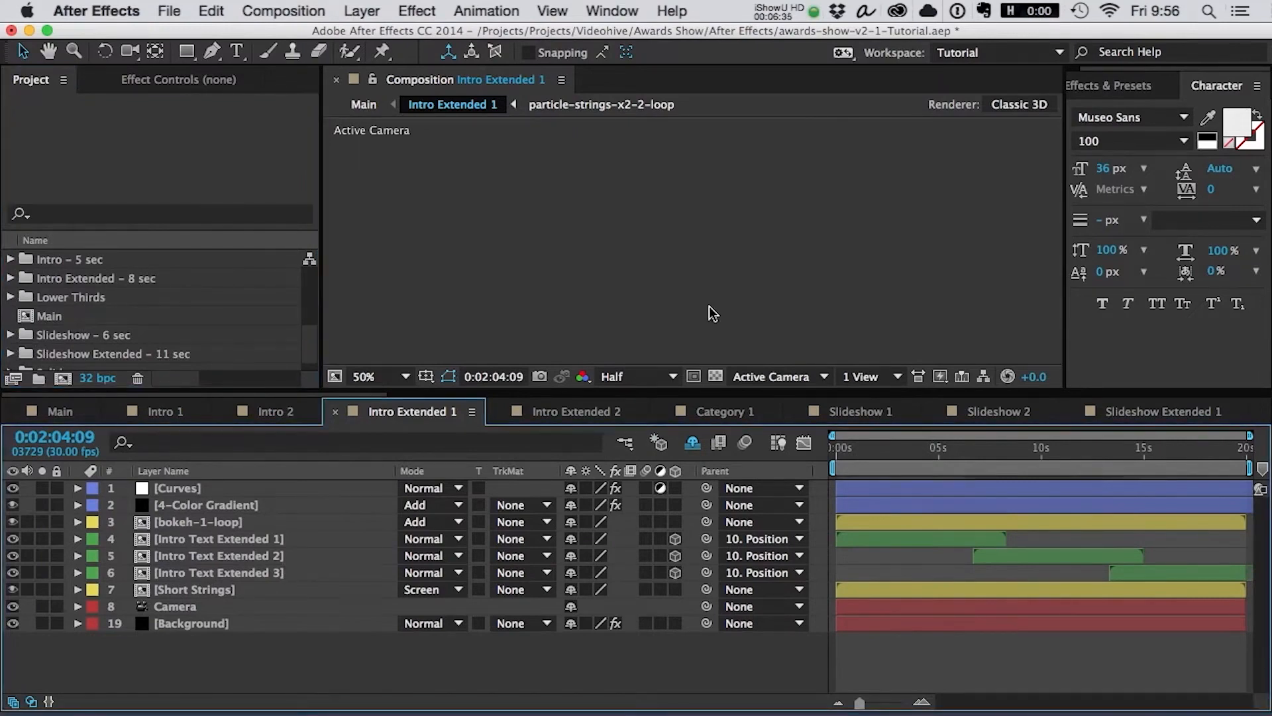
click(693, 442)
scroll(205, 587, down, 2)
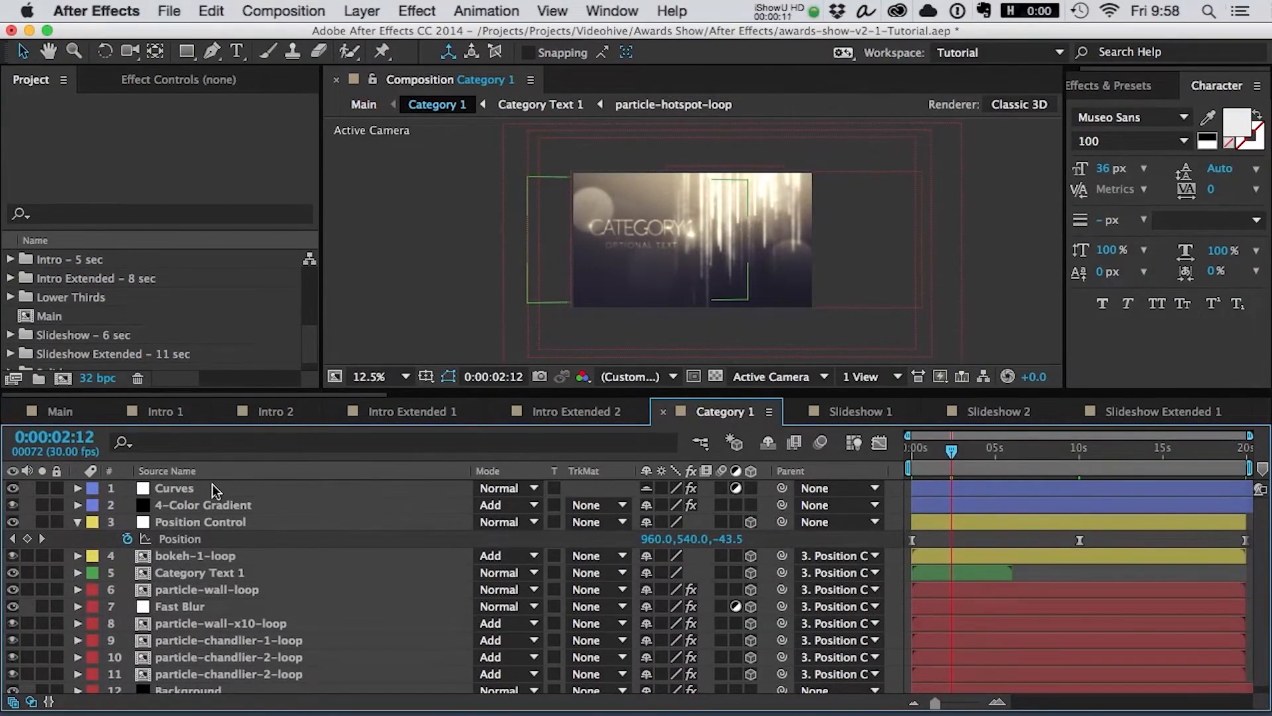
- Examine the Category 1 layers in turn from Curves down to particle-wall-loop, collapsing the Position Control properties
click(192, 490)
click(198, 506)
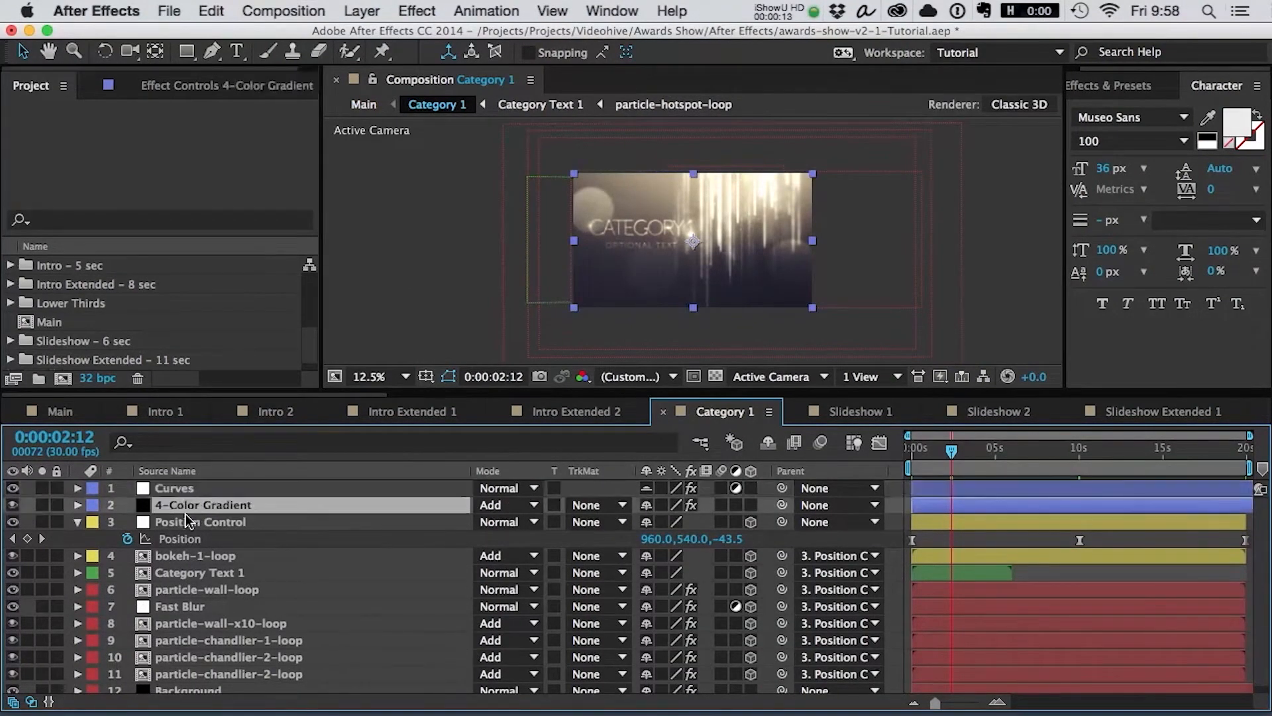
click(187, 525)
click(78, 522)
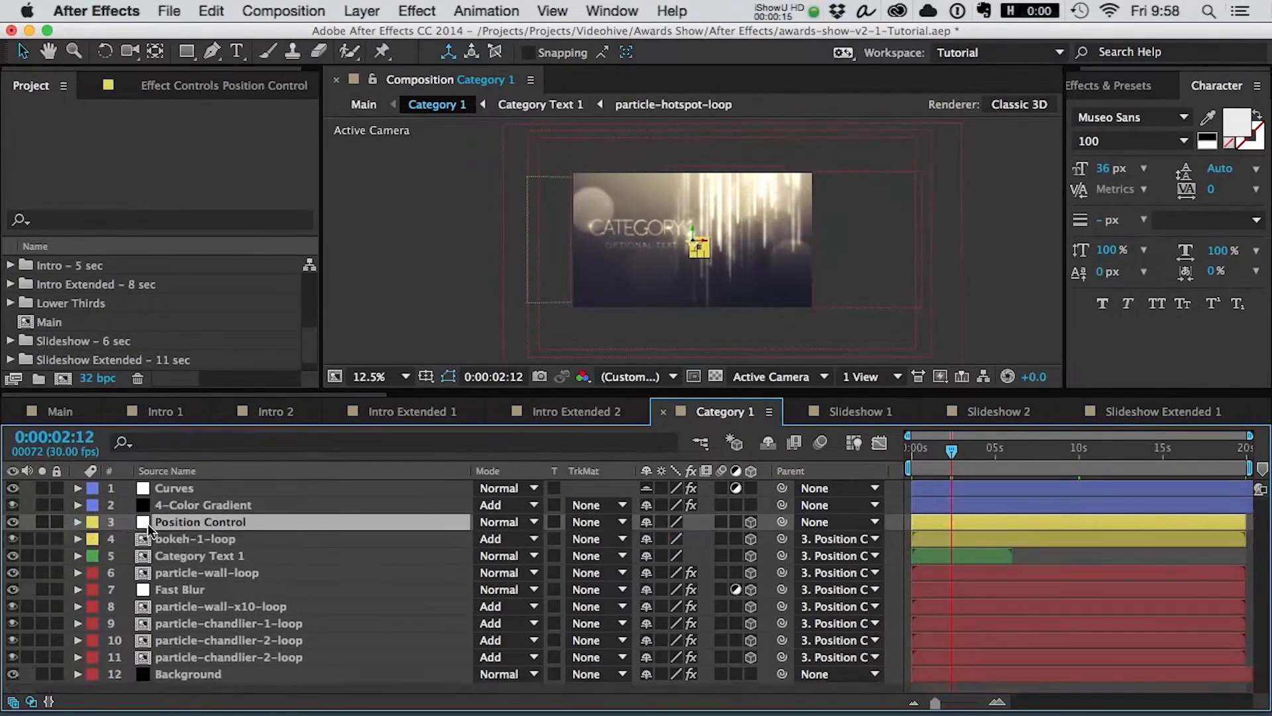
click(227, 539)
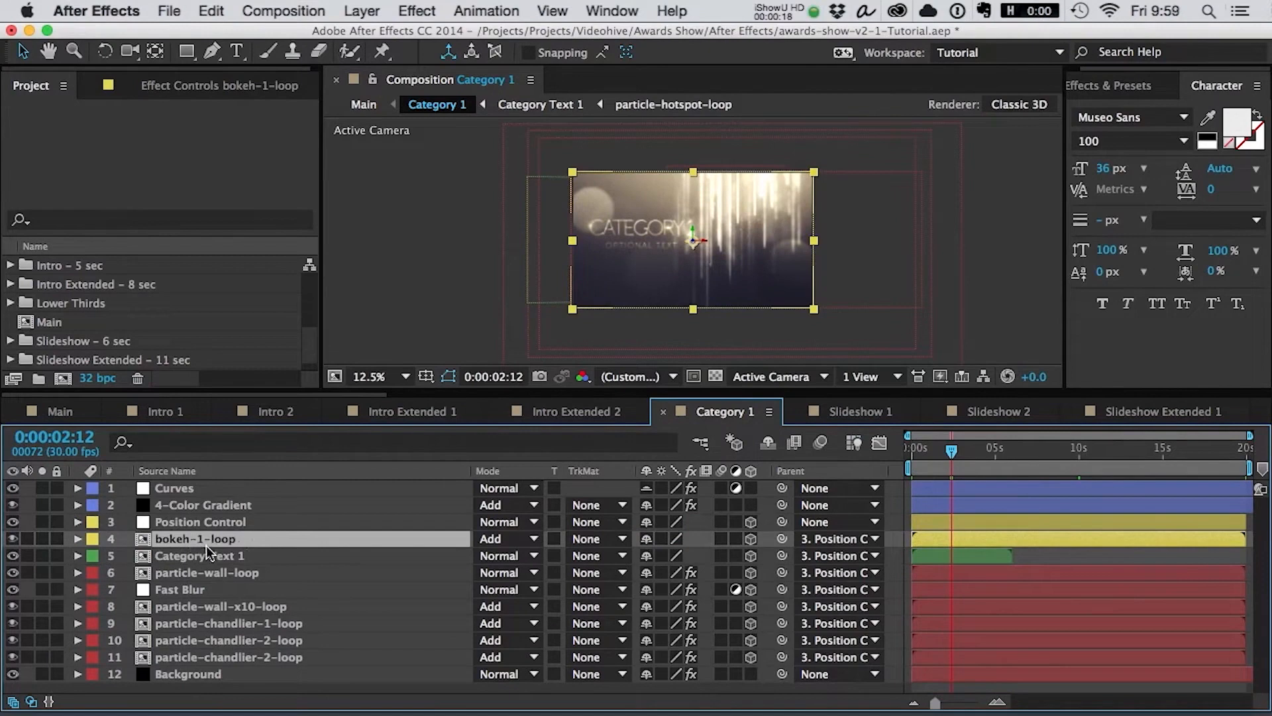
click(272, 556)
click(239, 574)
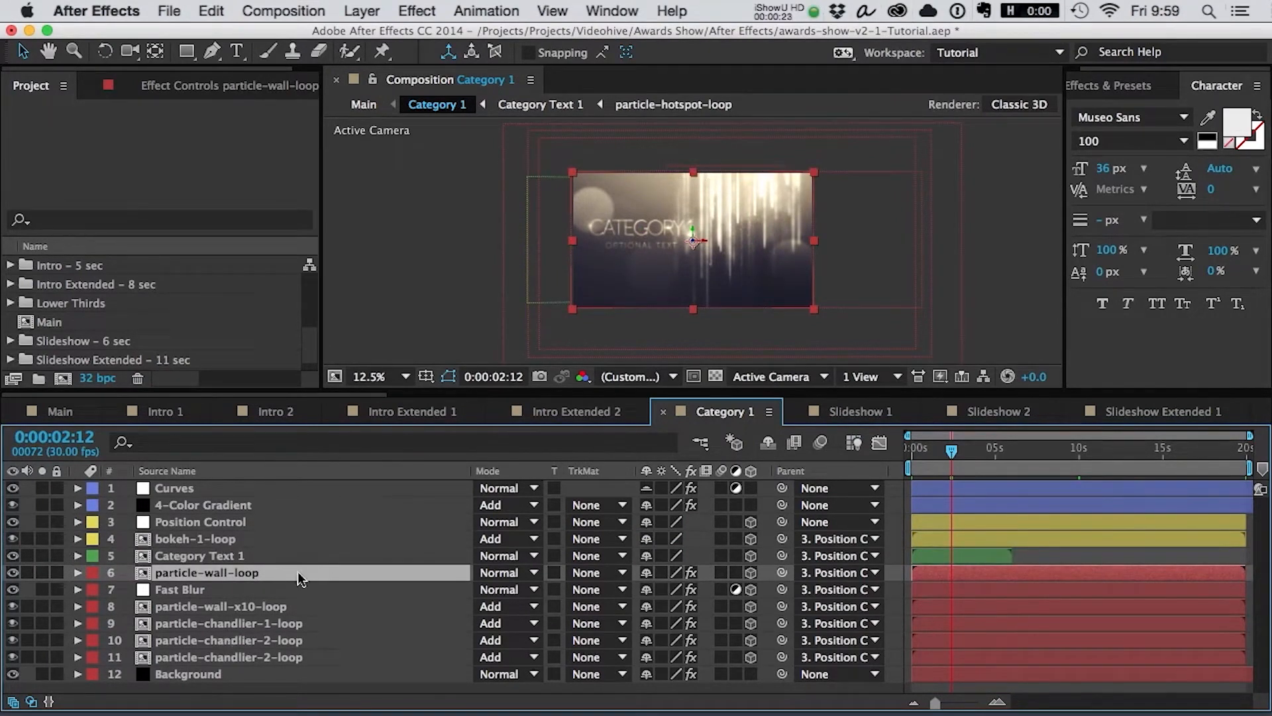
- Reveal the Position Control layer's Position keyframes and check the values at the start, 10 seconds and end of the composition
click(242, 526)
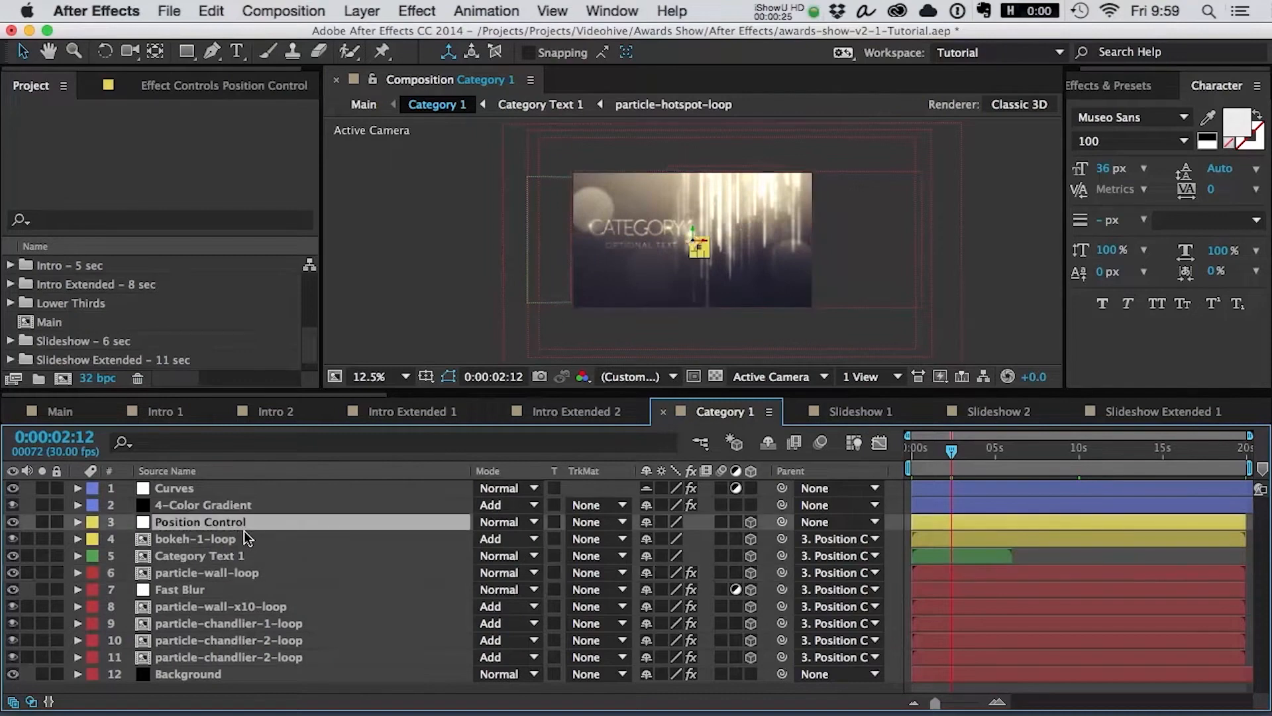
key(p)
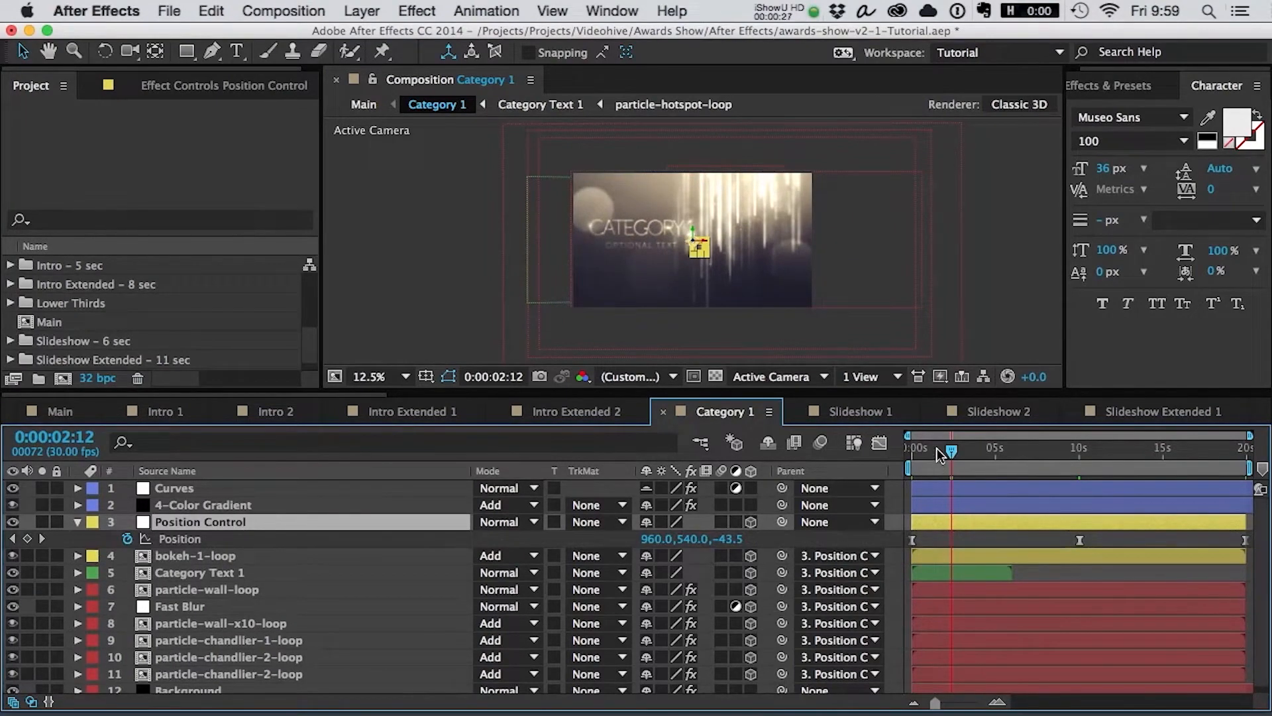
drag(952, 452, 903, 448)
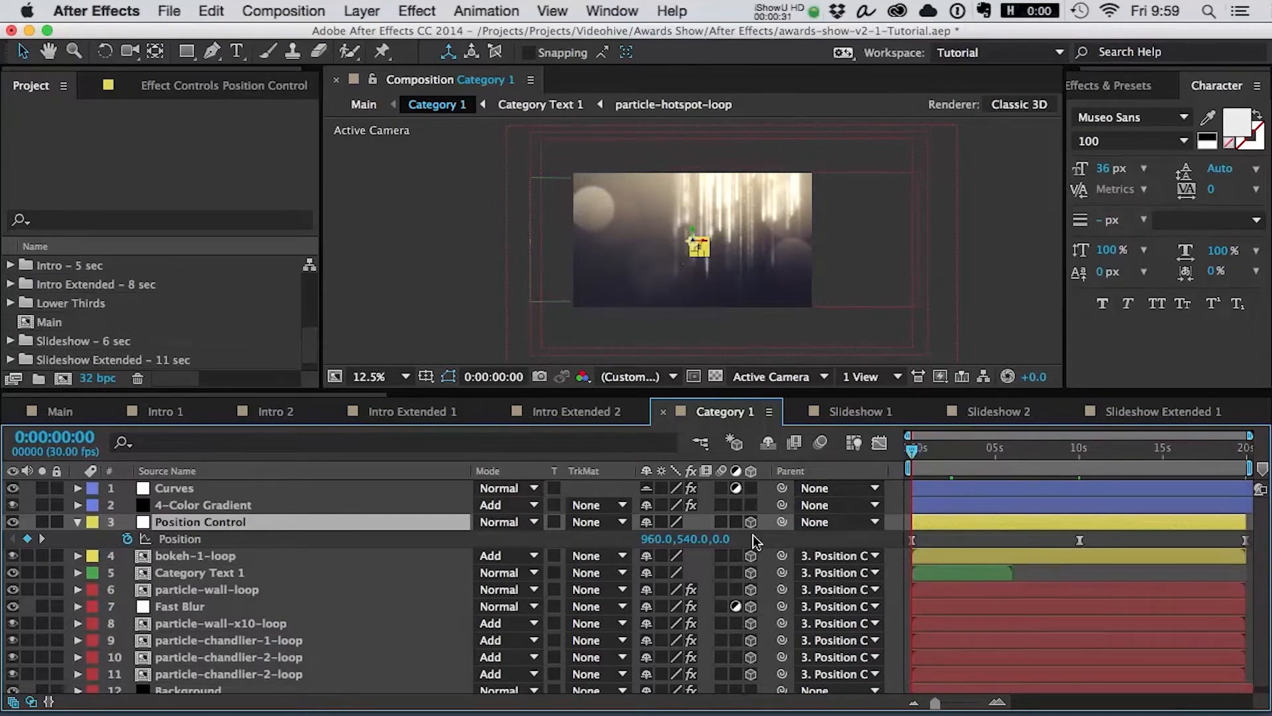
click(1079, 451)
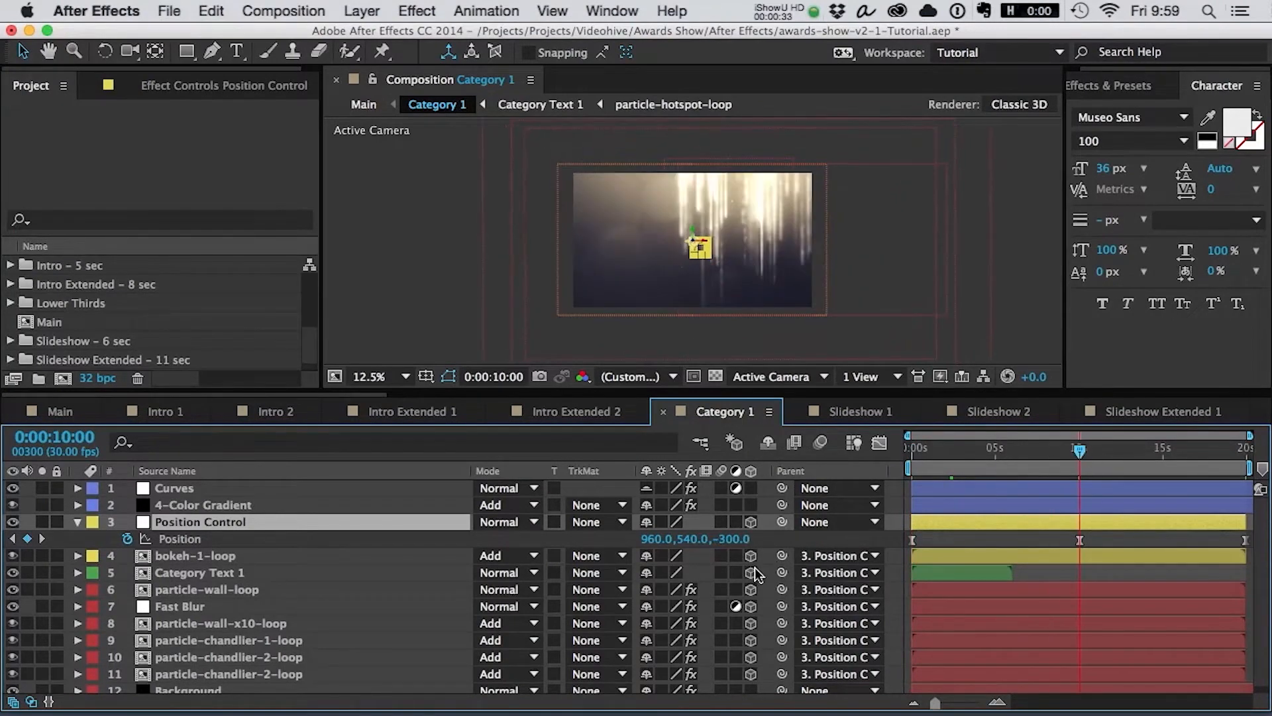
click(1247, 451)
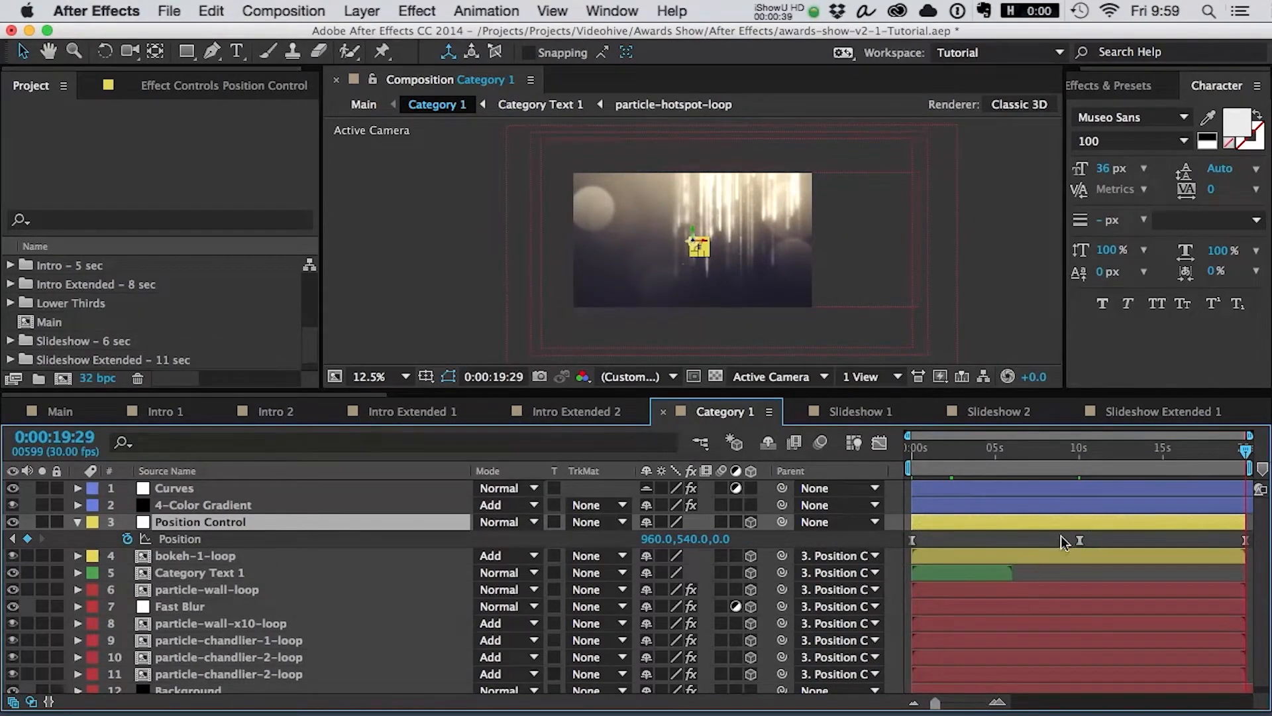
click(1080, 540)
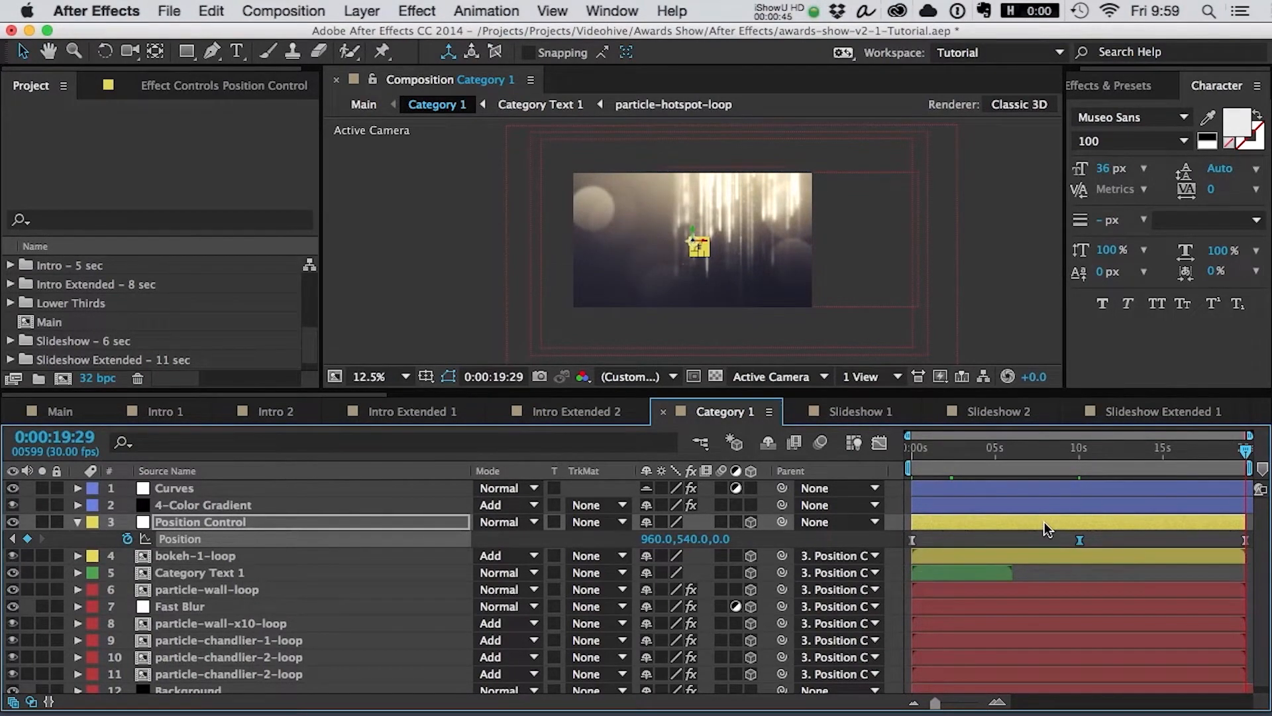
- Preview the Category 1 composition at 0:00:04:01 and open its Category Text 1 precomposition
key(Home)
click(979, 448)
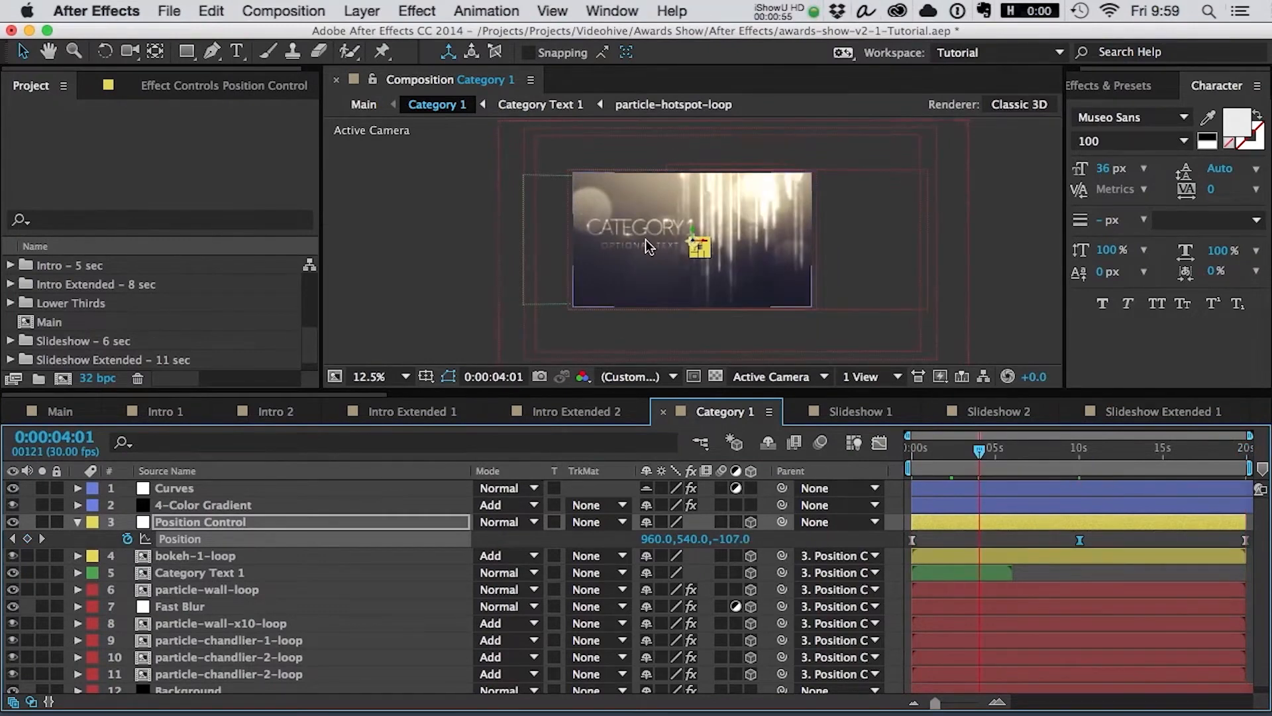
scroll(648, 246, up, 1)
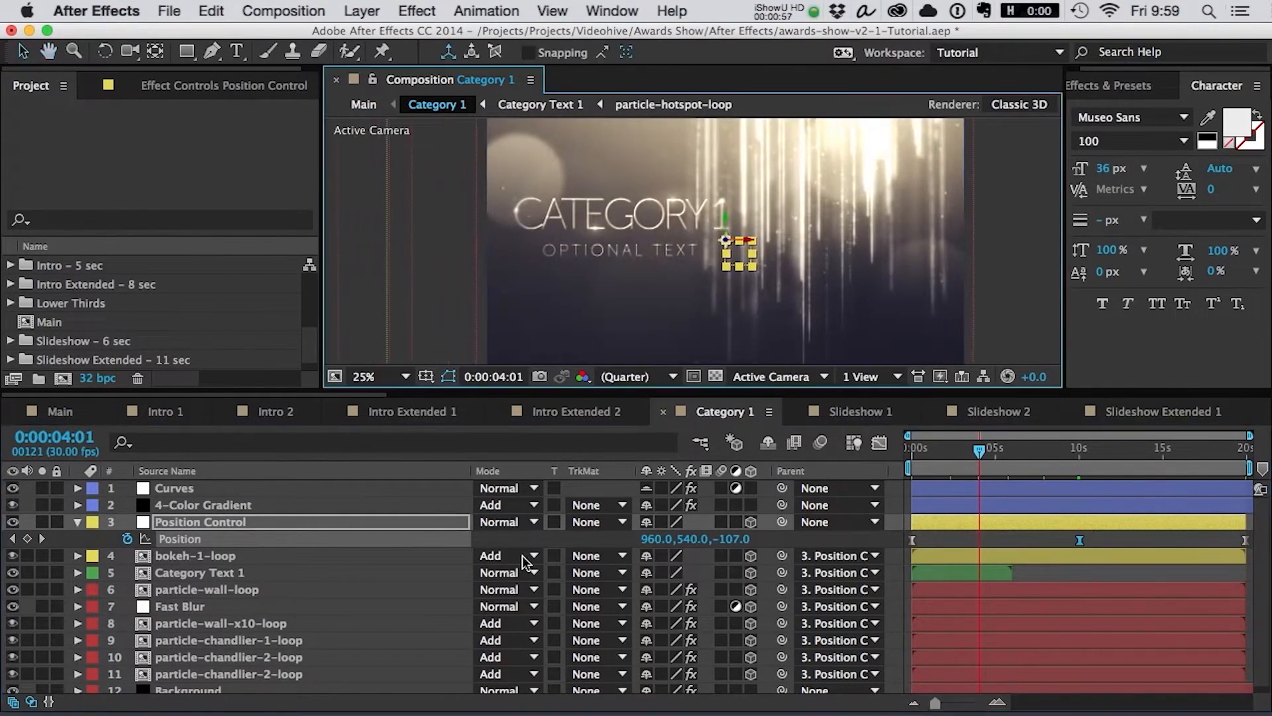
click(329, 574)
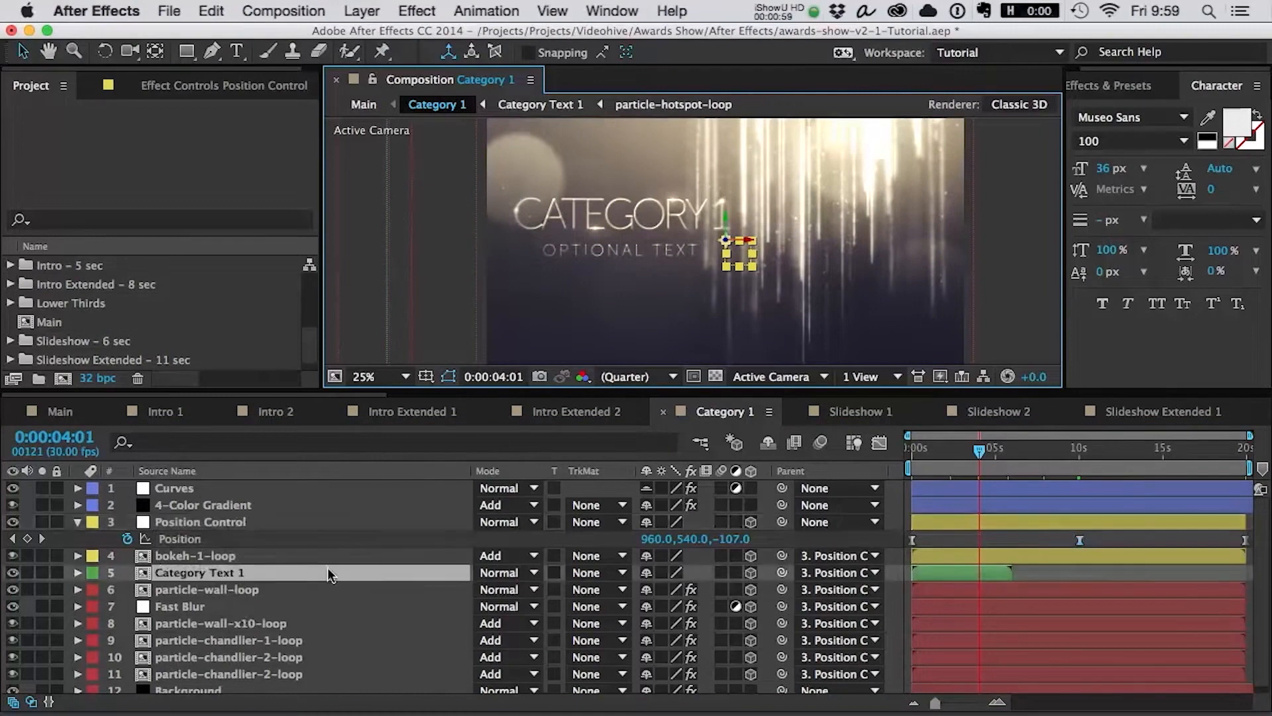
double_click(229, 574)
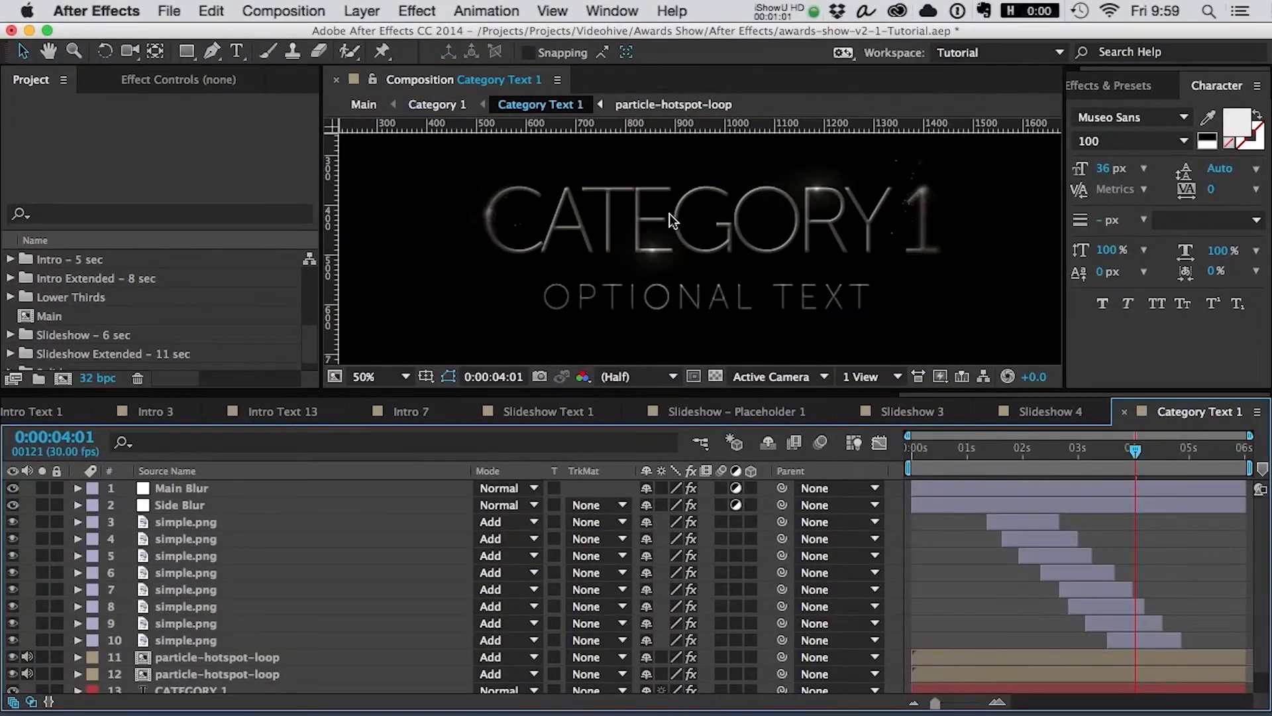
scroll(669, 213, down, 1)
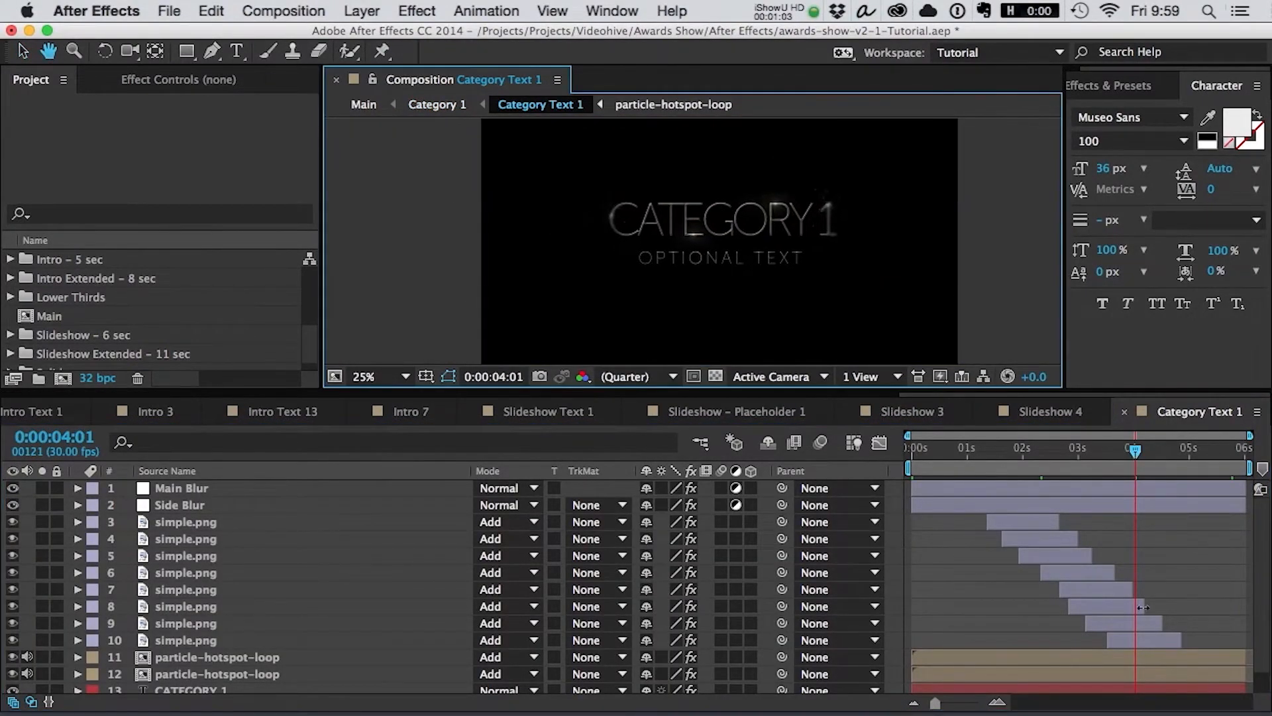
- Replace the "CATEGORY 1" title with "YOUR TEXT" and restore the preview refresh
click(165, 490)
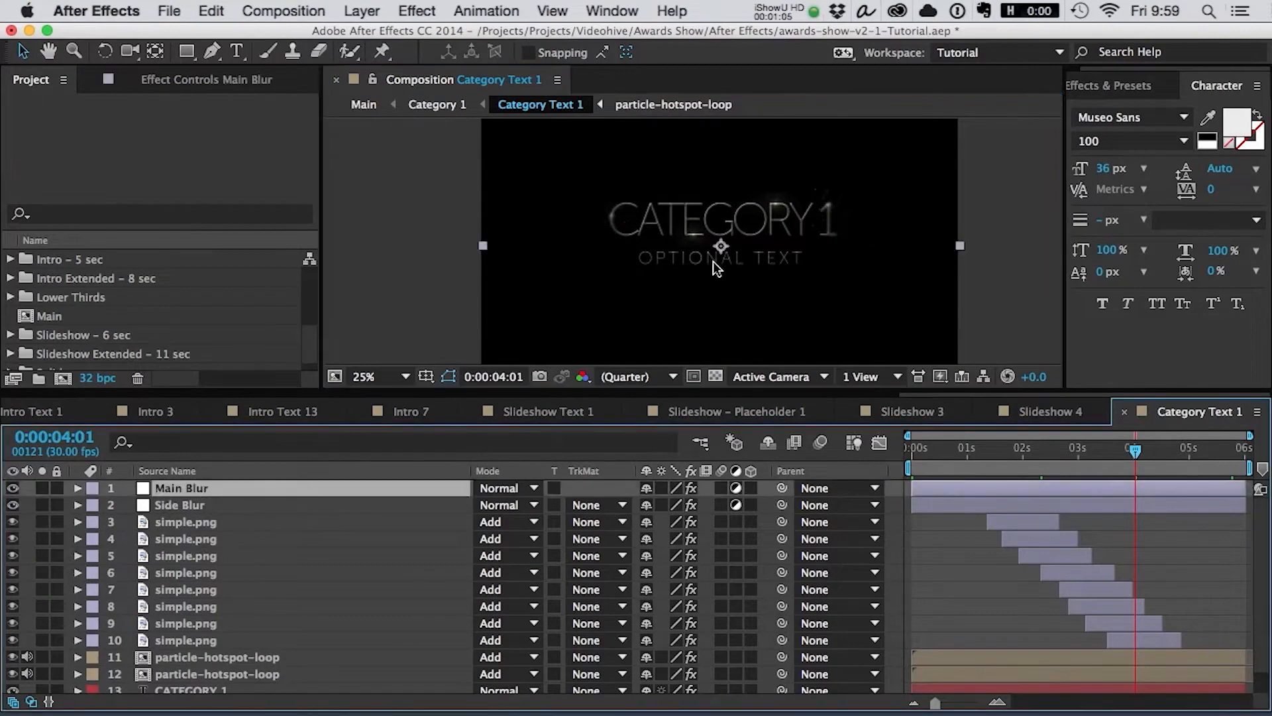
key(ctrl+t)
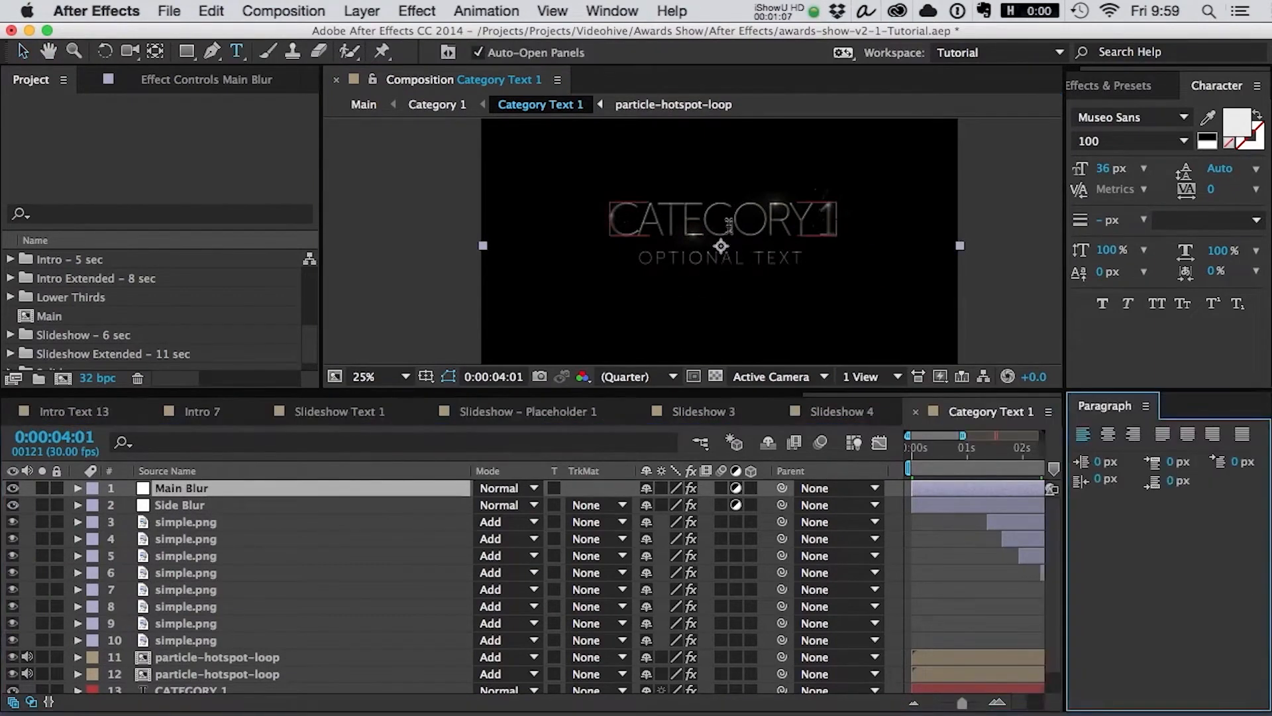
triple_click(728, 227)
text(YOUR TEXT)
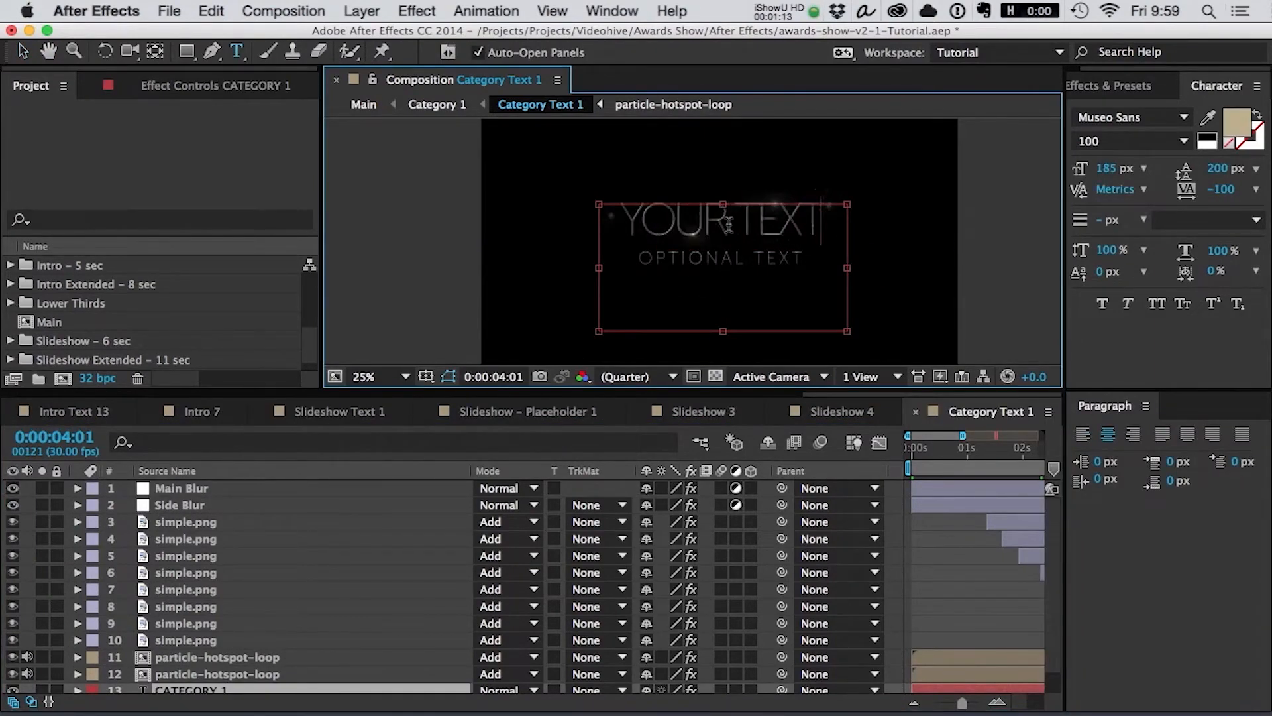
key(Escape)
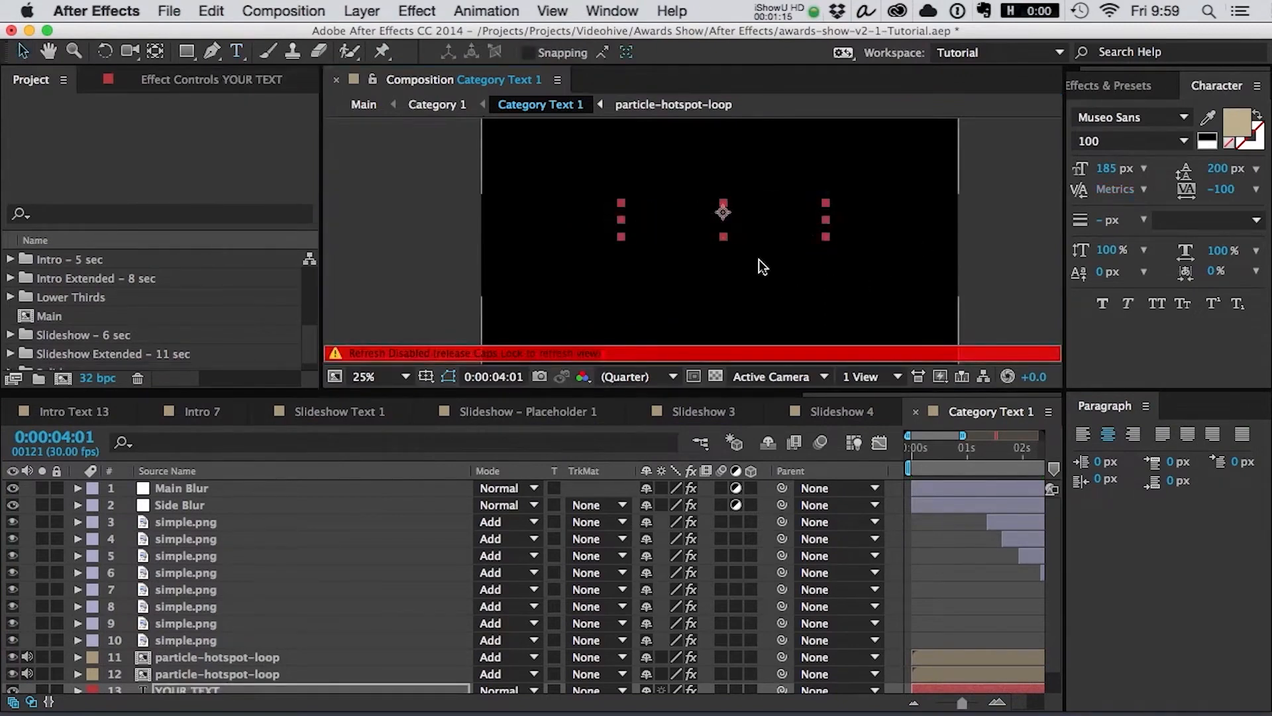
key(Caps_Lock)
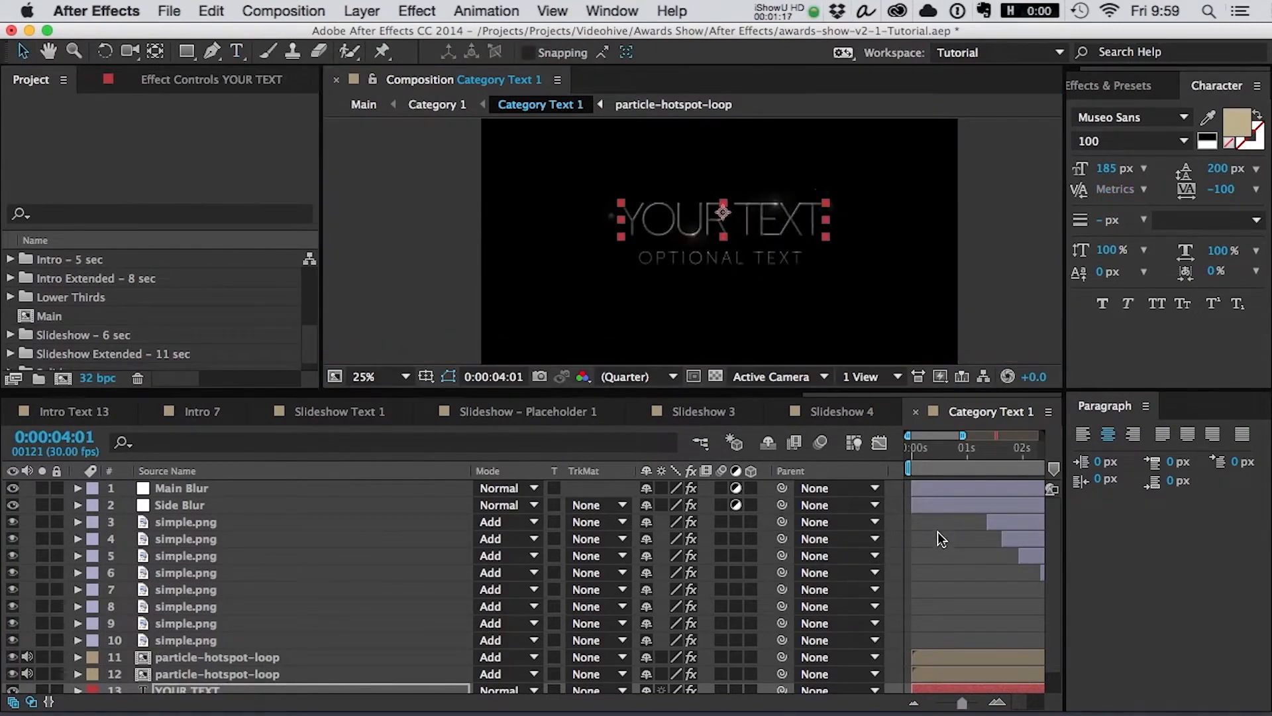
- Go to 0:00:02:20 and inspect the simple.png flare layers 9 and 6 around the "YOUR TEXT" title
key(minus)
scroll(945, 547, right, 3)
drag(914, 449, 928, 448)
drag(799, 233, 836, 227)
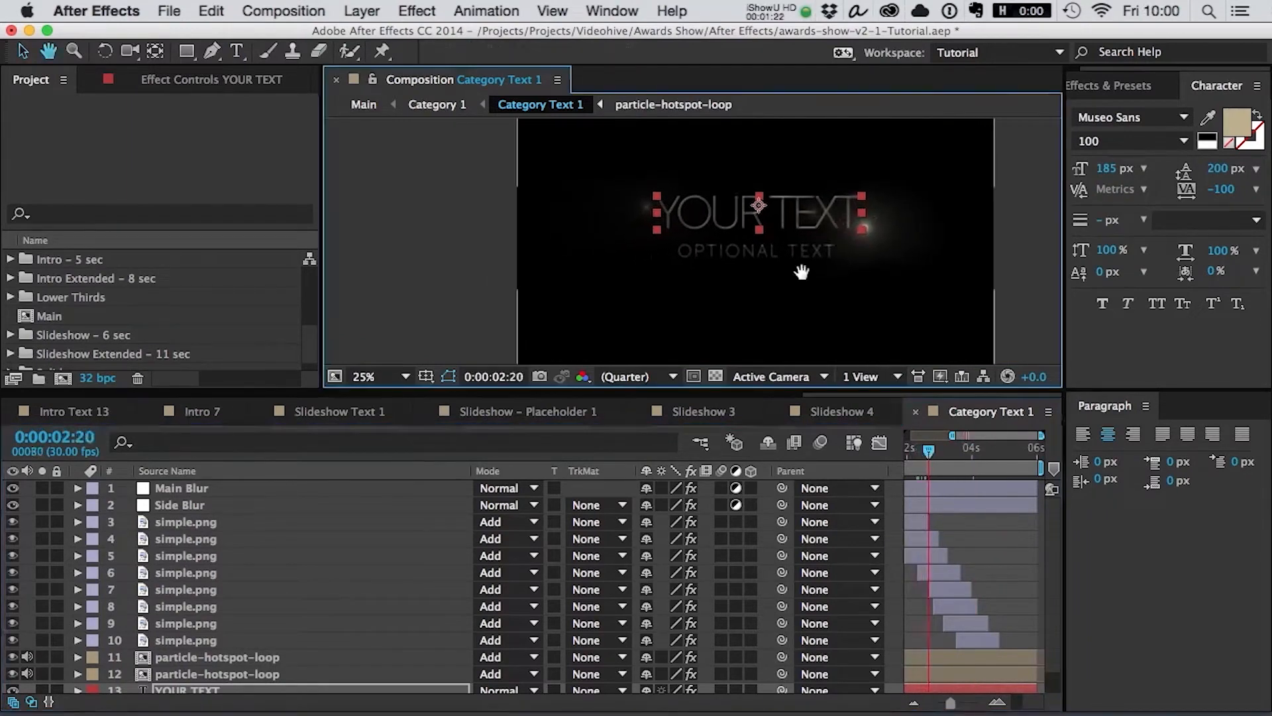
click(173, 624)
scroll(802, 265, up, 2)
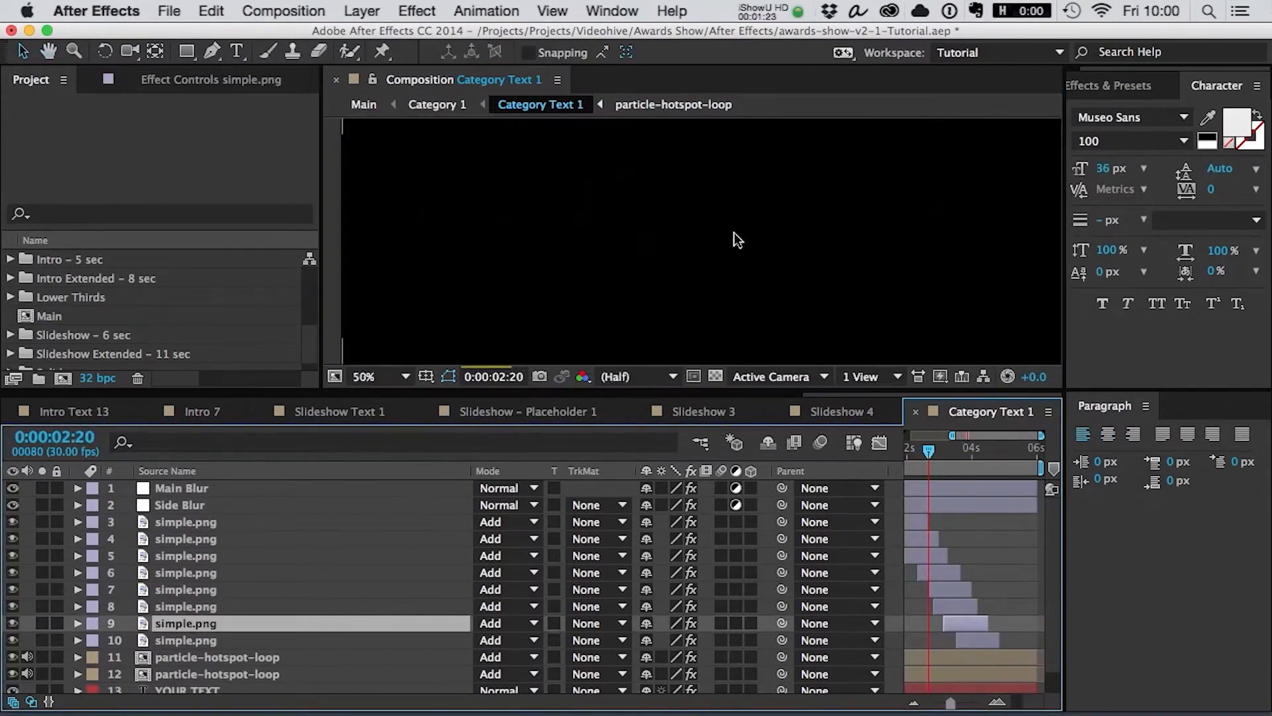
scroll(746, 231, down, 2)
drag(772, 219, 767, 221)
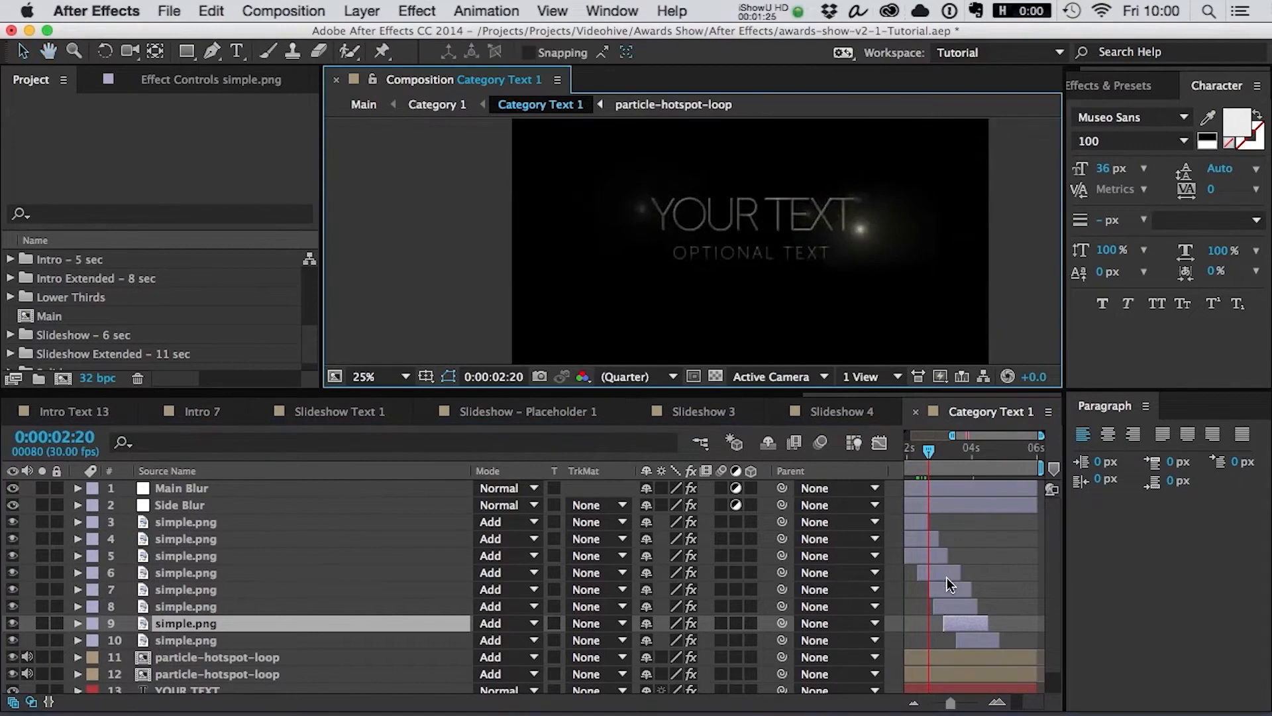
click(947, 574)
scroll(668, 221, up, 2)
click(668, 221)
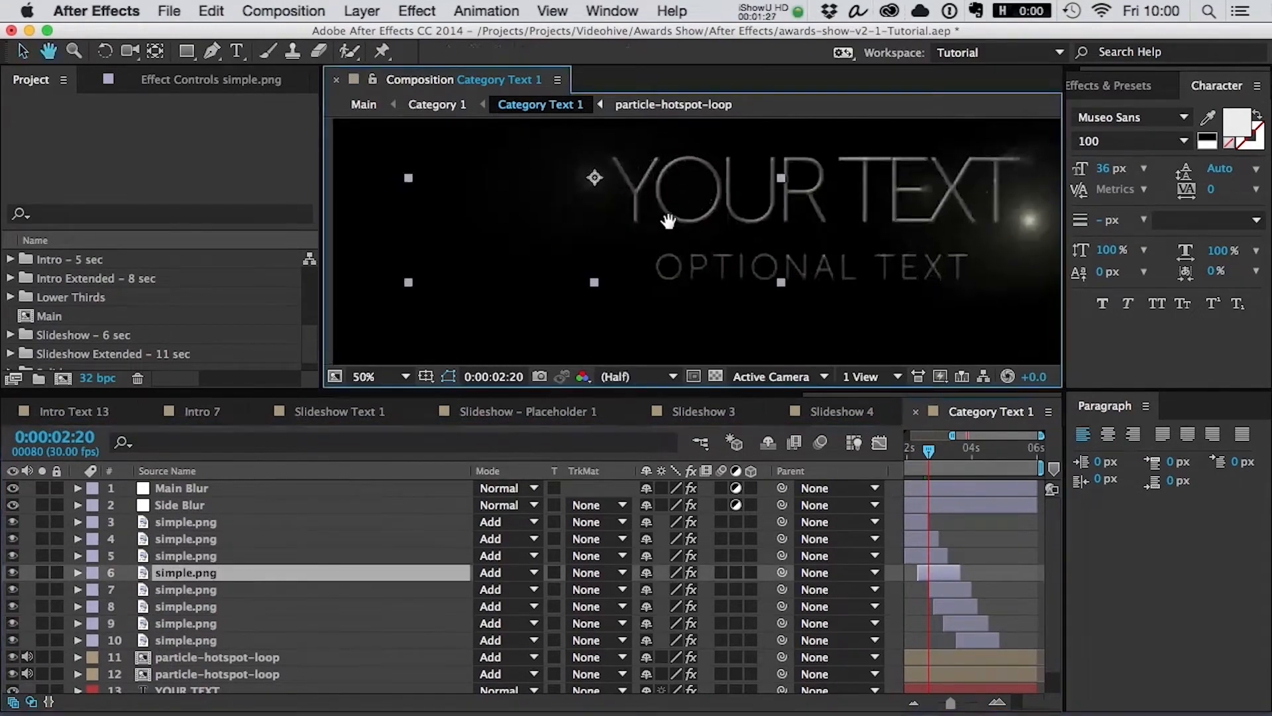
- Reposition the two particle-hotspot-loop layers, one at the upper tip of the Y and the other at the upper end of the last T
click(189, 659)
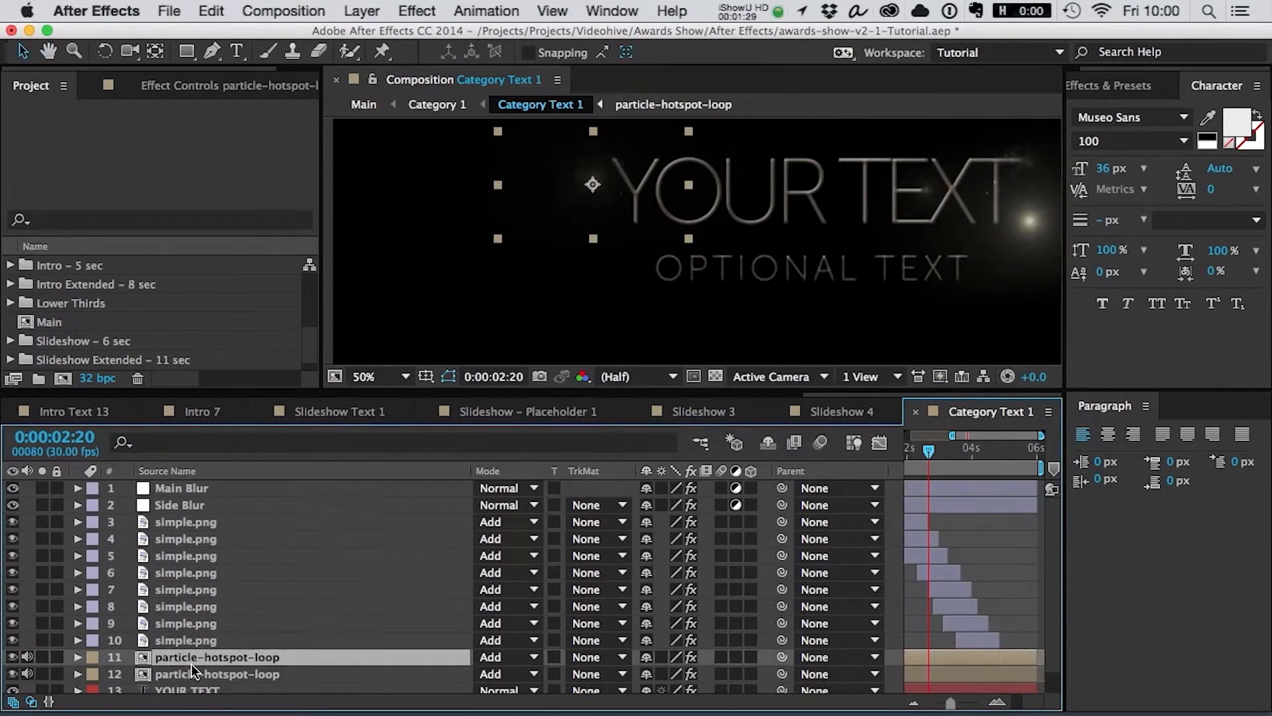
drag(606, 220, 634, 192)
key(Return)
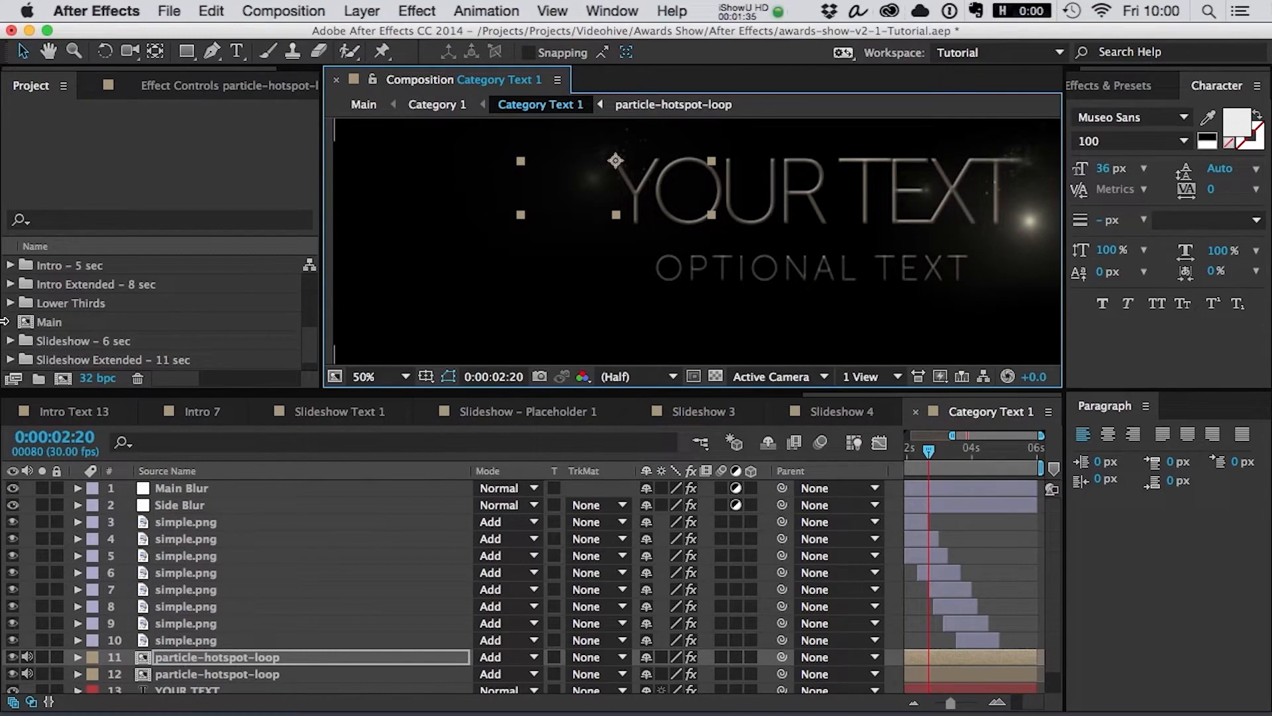
click(174, 674)
mouse_move(1024, 230)
mouse_down()
mouse_move(1016, 197)
mouse_move(1011, 226)
mouse_up()
drag(939, 179, 875, 180)
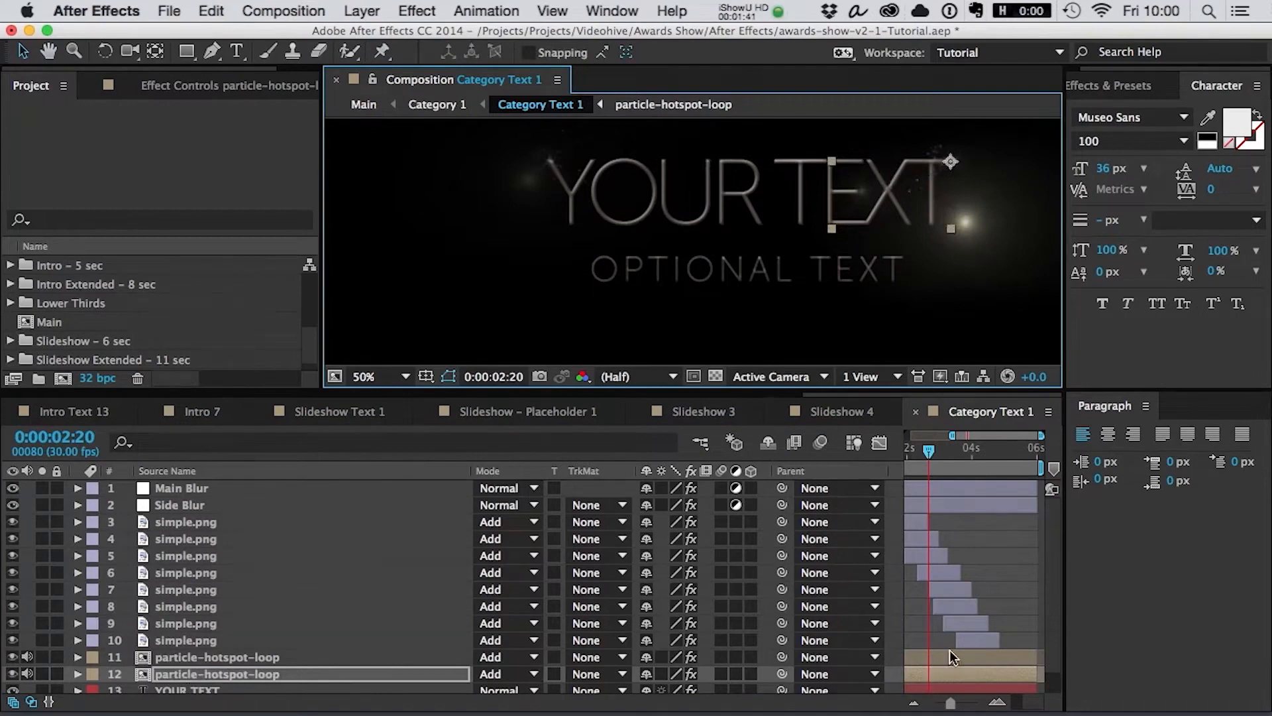
- Move the simple.png flare on layer 5 onto the upper end of the title's last T
key(minus)
click(952, 551)
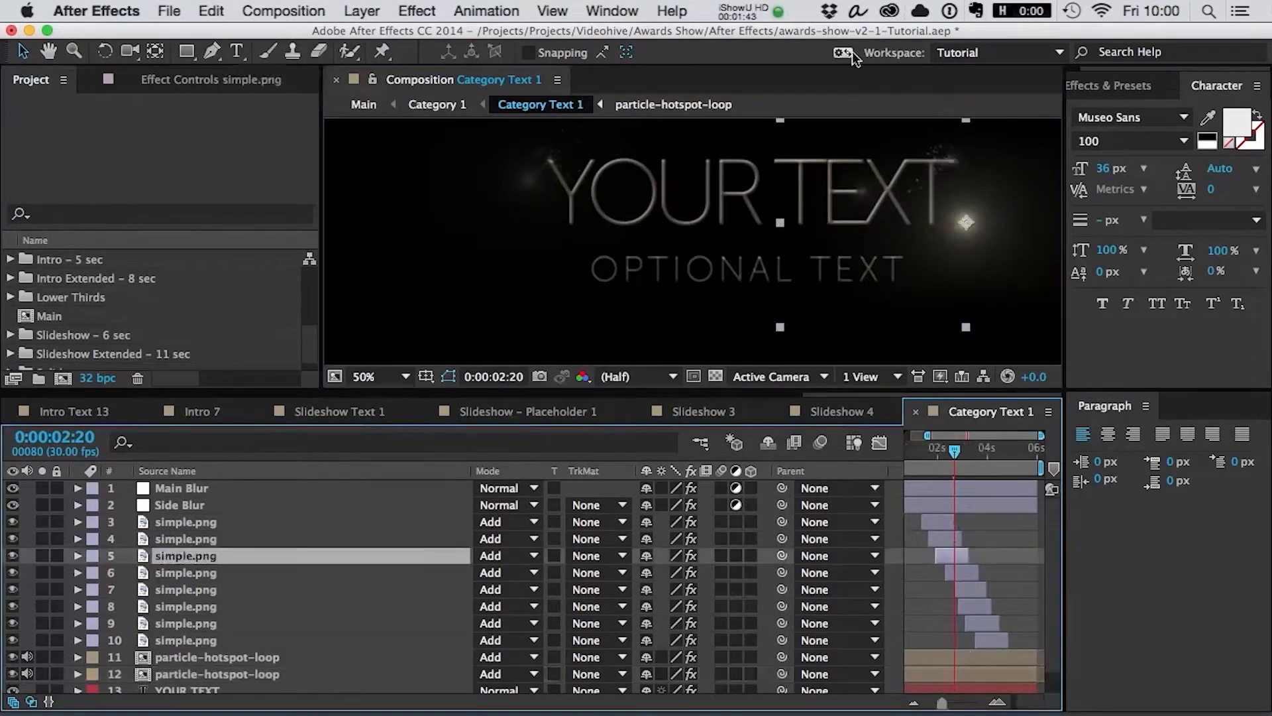
drag(921, 235, 902, 175)
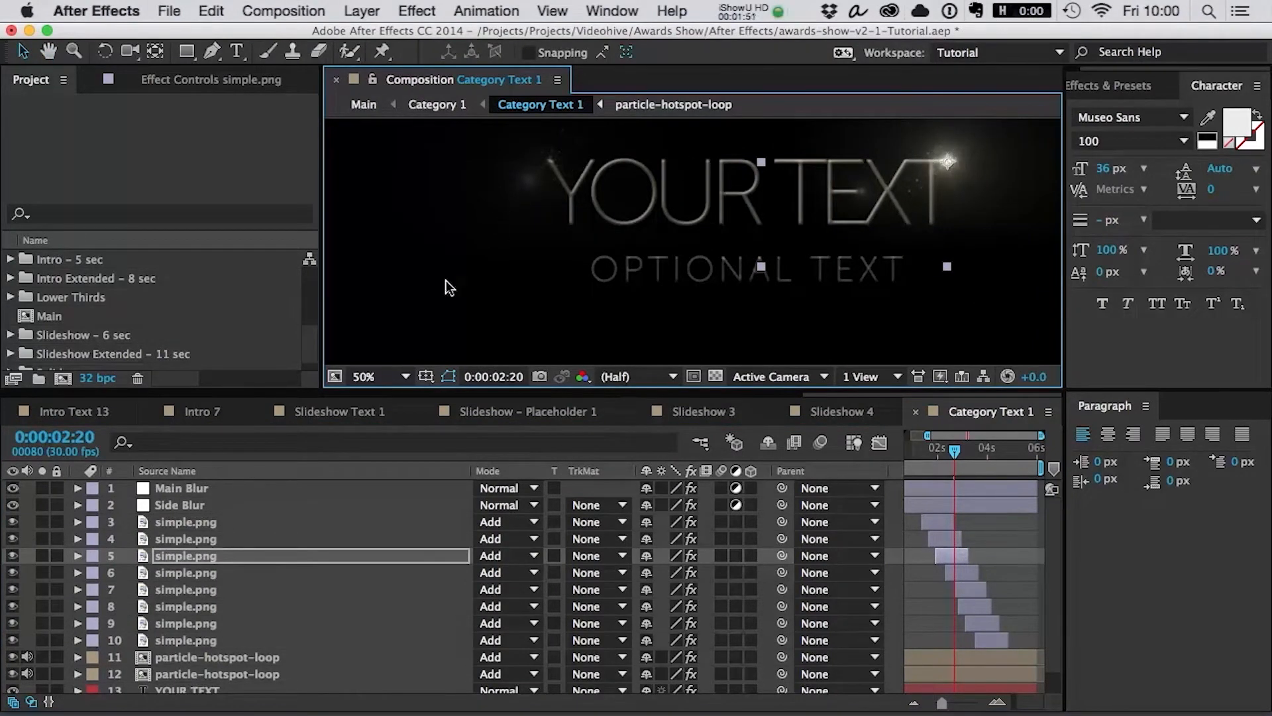
- Examine the Main Blur and Side Blur adjustment layers and the Side Blur mask around the title
click(218, 490)
click(252, 506)
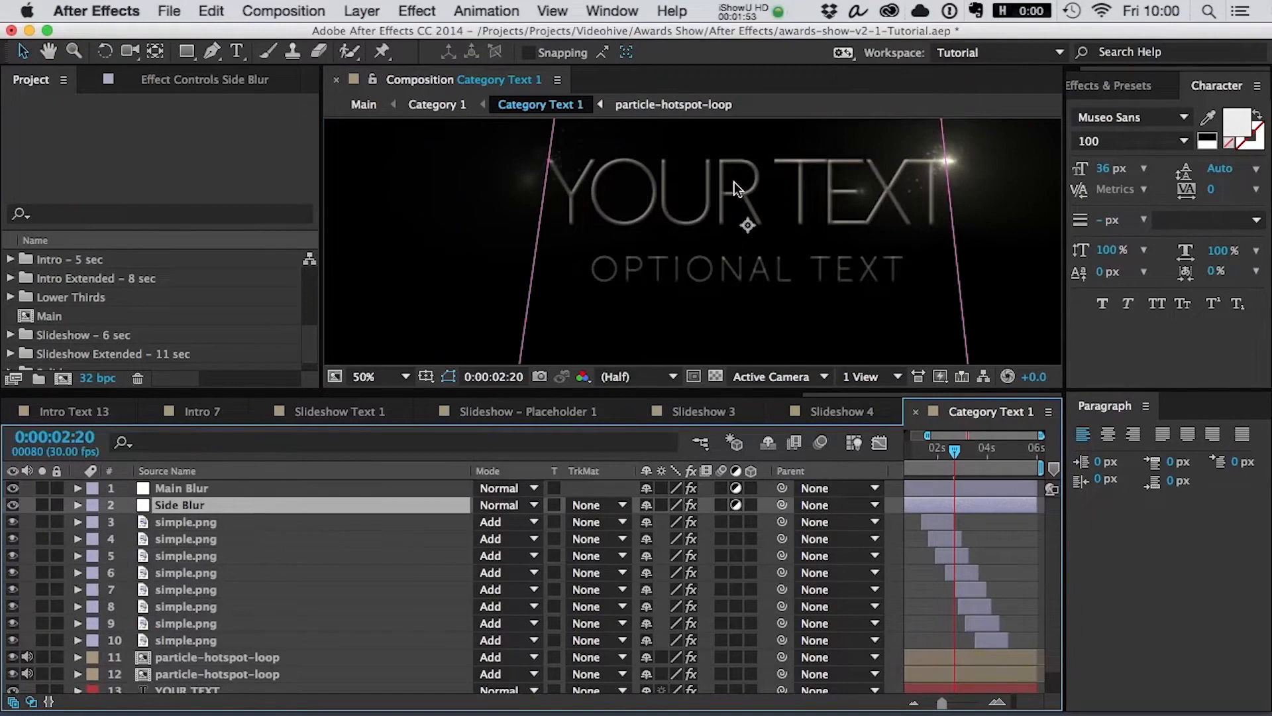
scroll(734, 181, down, 2)
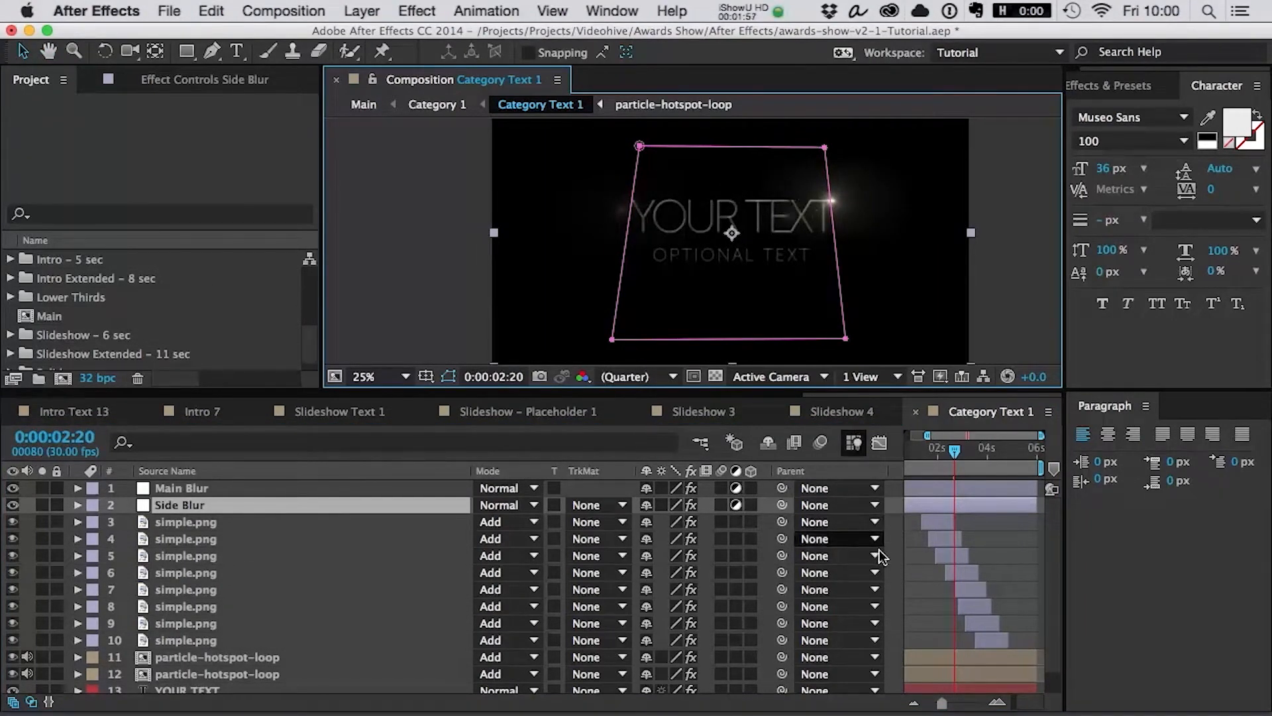
- Change the title to "YOUR LONG TEXT" and widen its text box so the whole title fits on one line
key(ctrl+t)
click(756, 205)
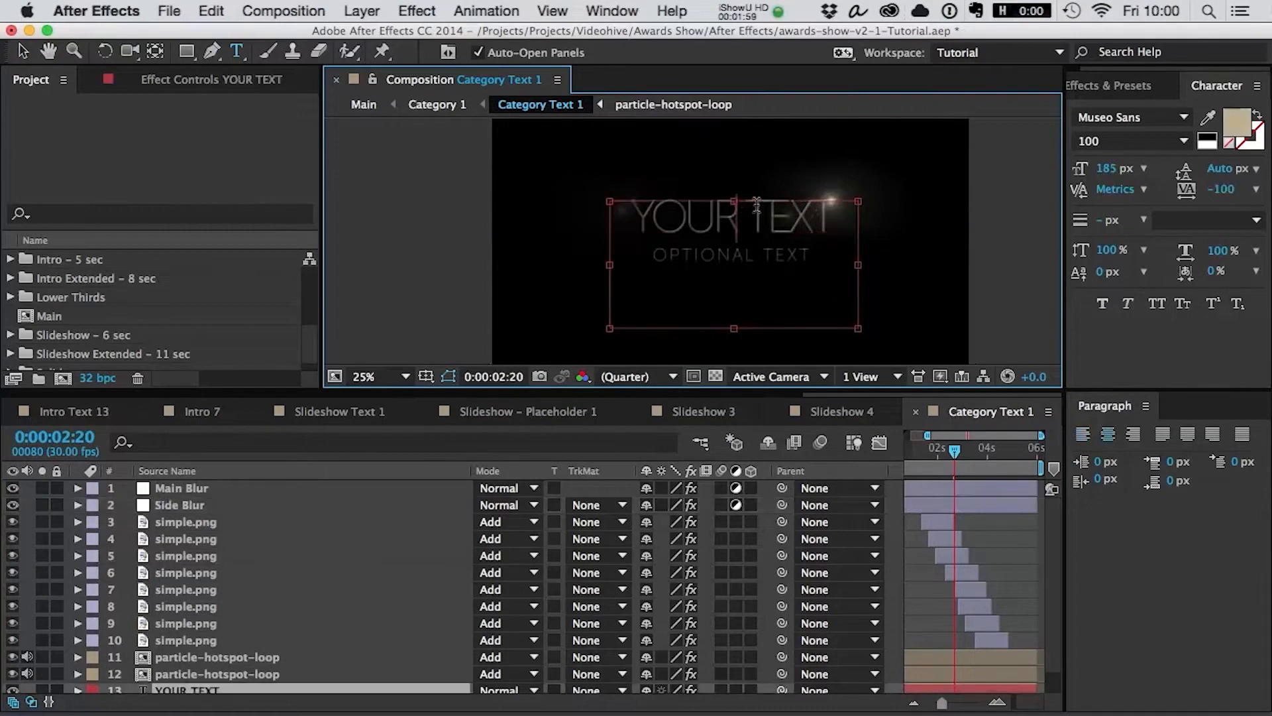
text(long)
key(BackSpace)
key(BackSpace)
key(BackSpace)
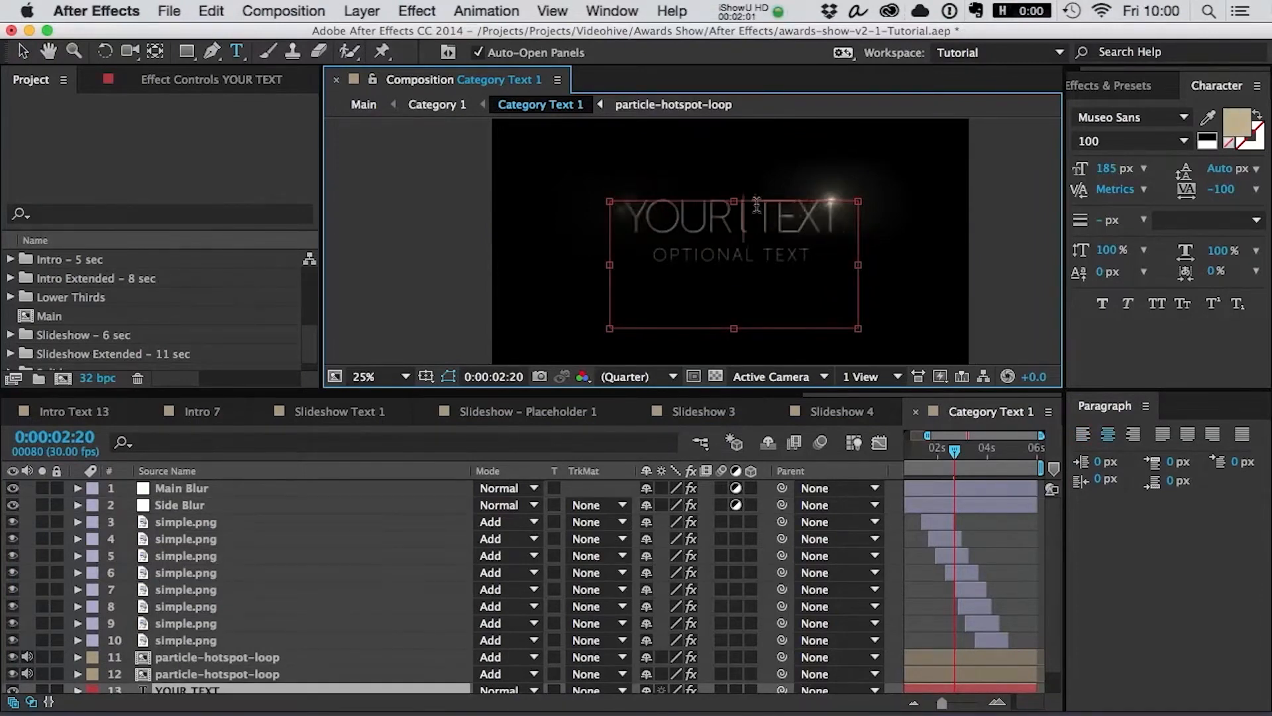
text(LO)
key(BackSpace)
key(BackSpace)
key(BackSpace)
text(LO )
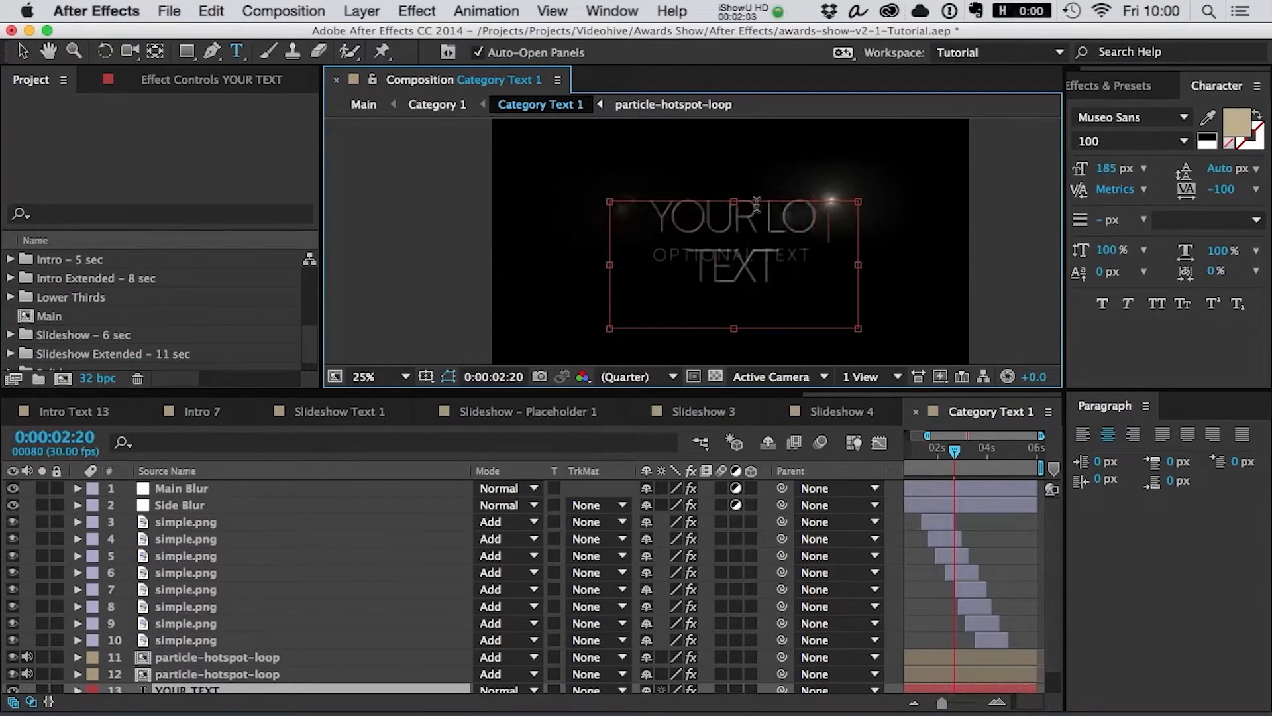
text(NG)
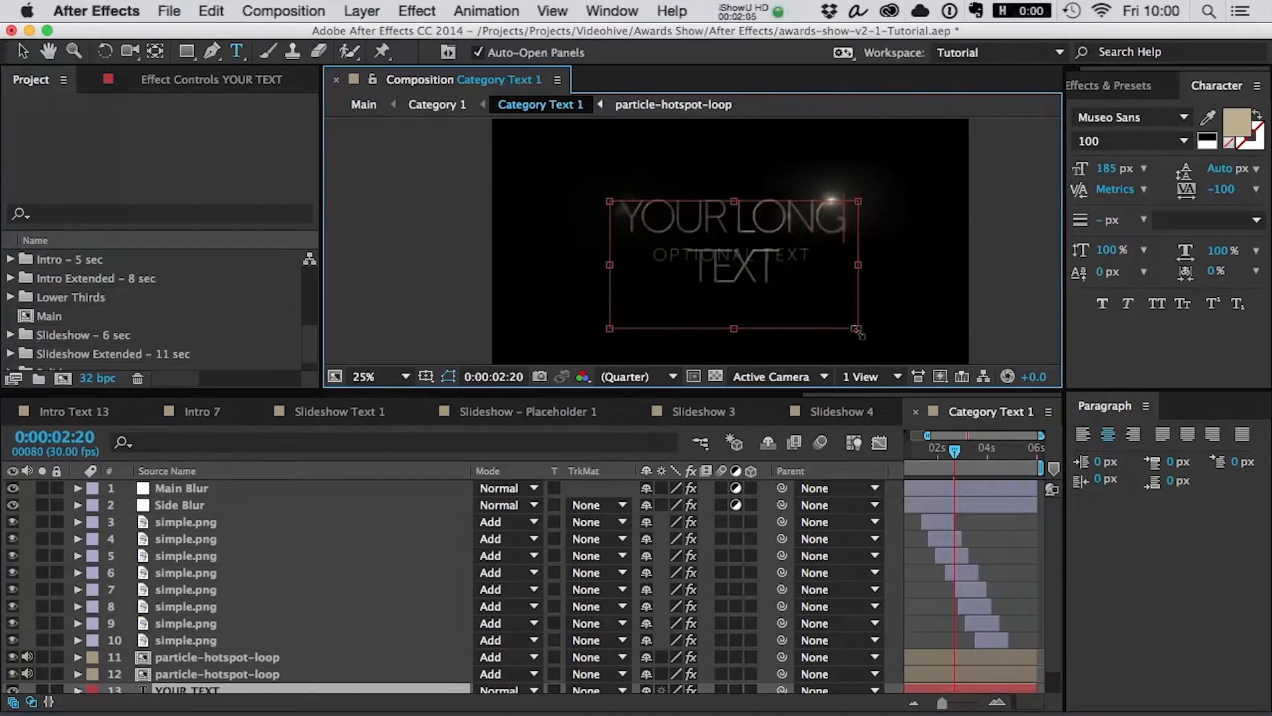
drag(858, 333, 964, 334)
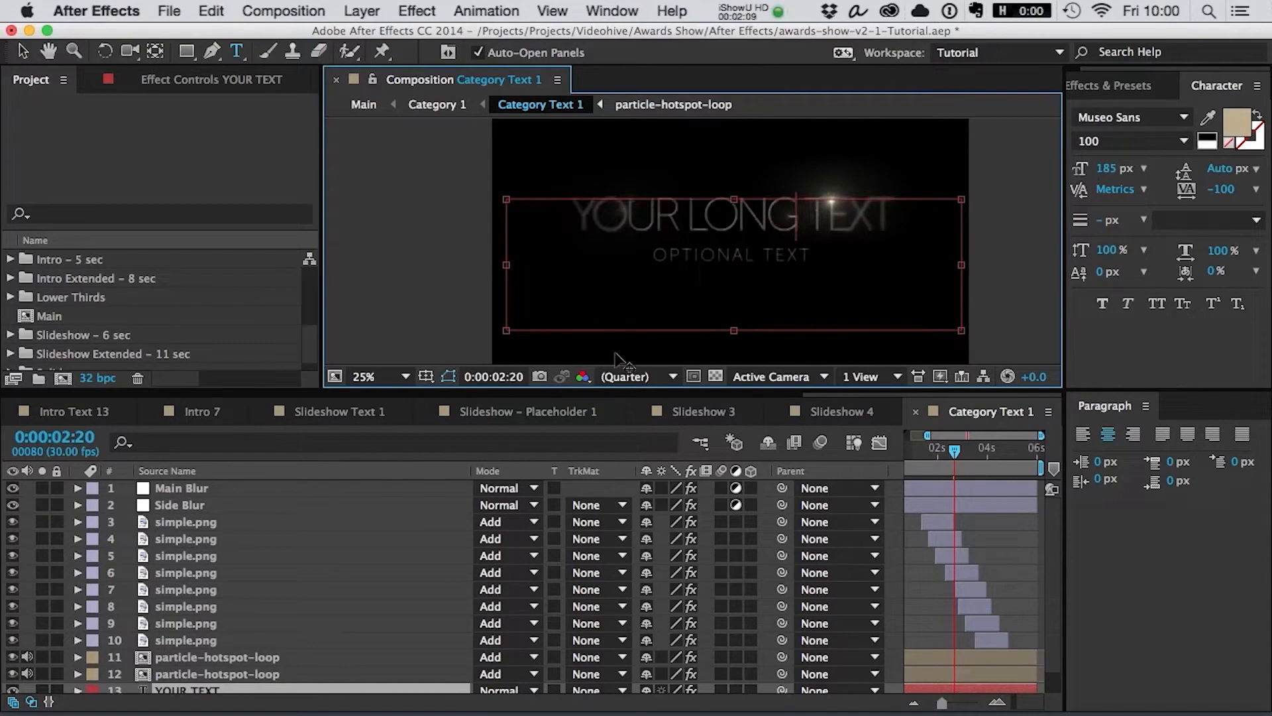
- Widen the Side Blur mask on both sides so its edges cross the outer letters of the longer title
click(159, 489)
click(190, 518)
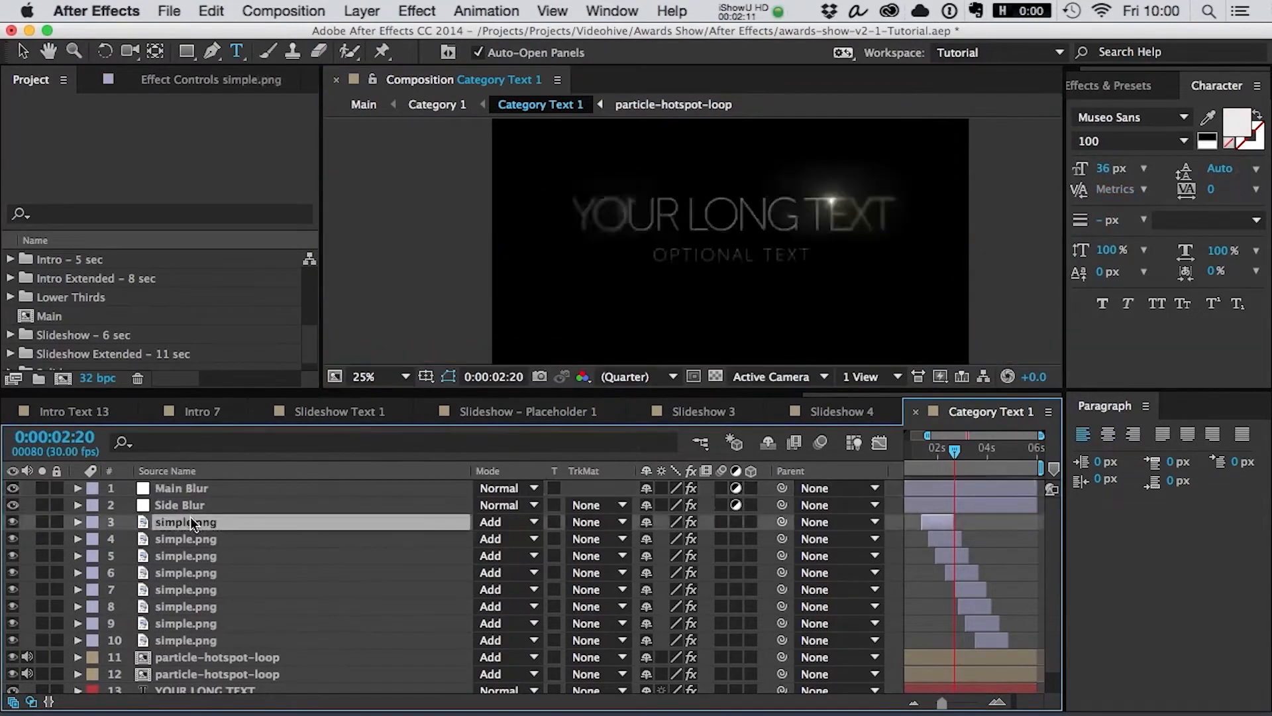
click(168, 505)
key(v)
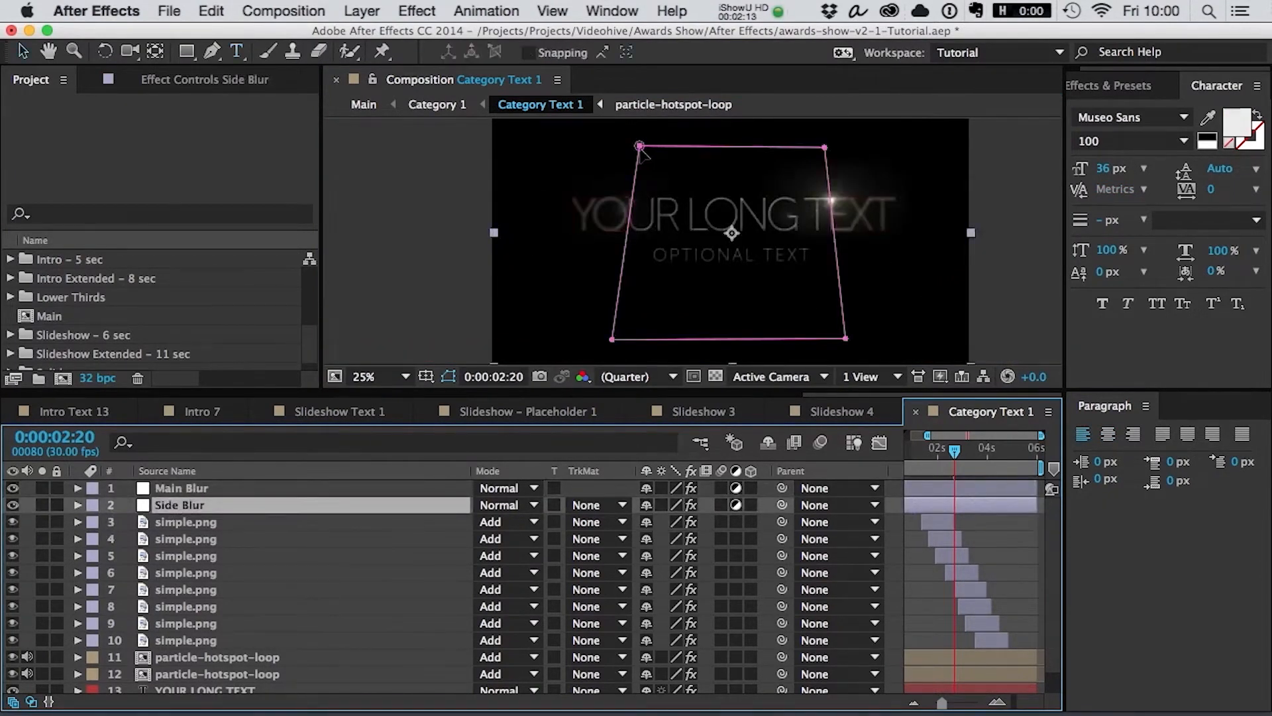
drag(613, 340, 572, 340)
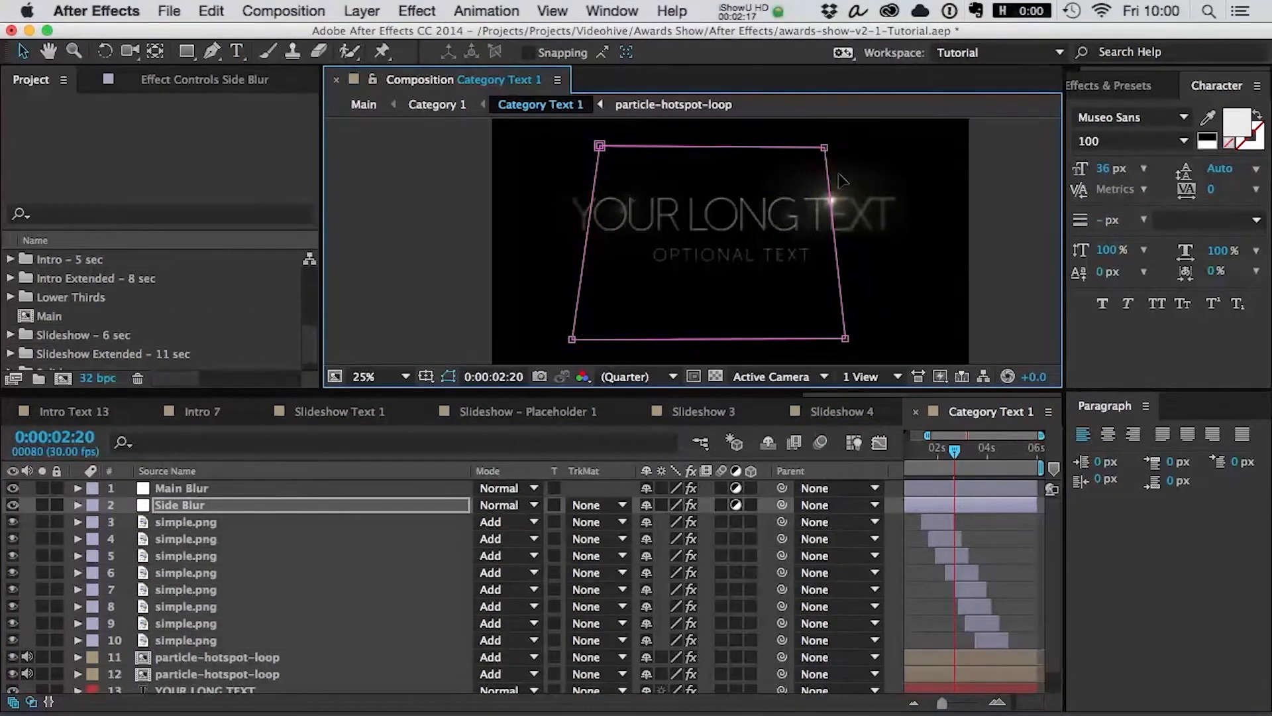
drag(847, 340, 898, 340)
- Move the two particle-hotspot-loop layers and the simple.png flare to the outer ends of the longer title
click(947, 657)
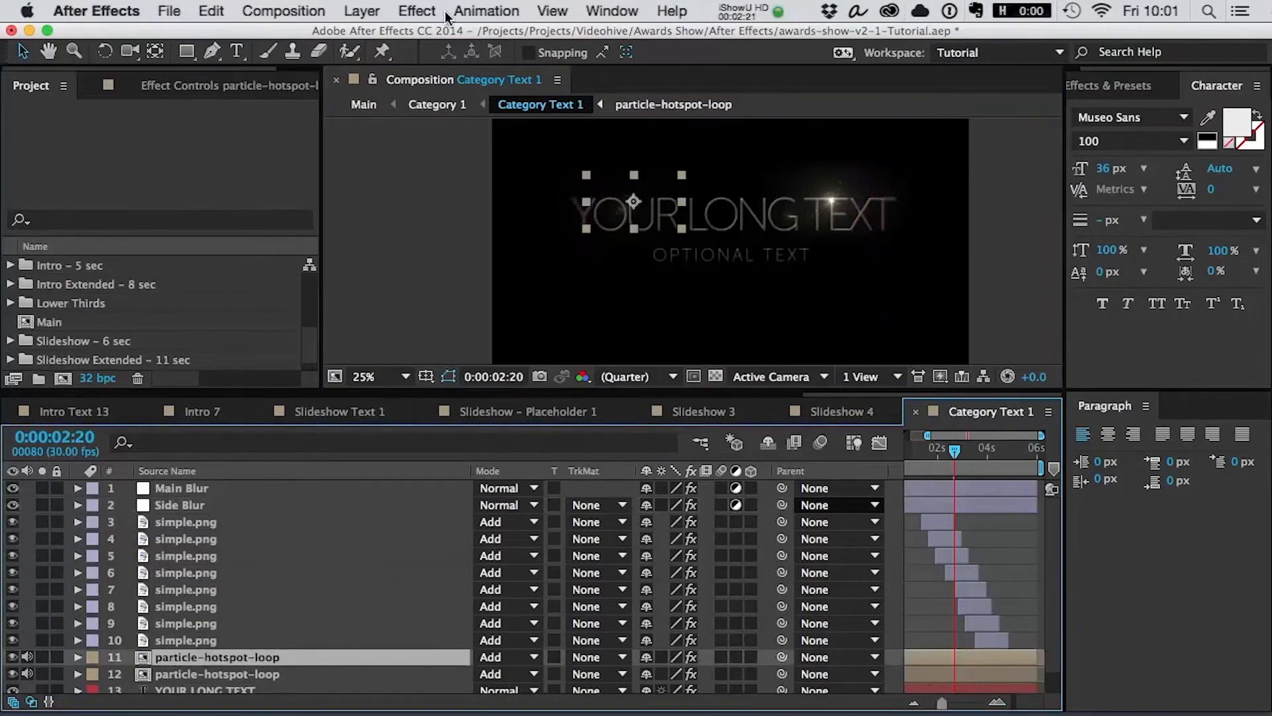
drag(560, 192, 538, 189)
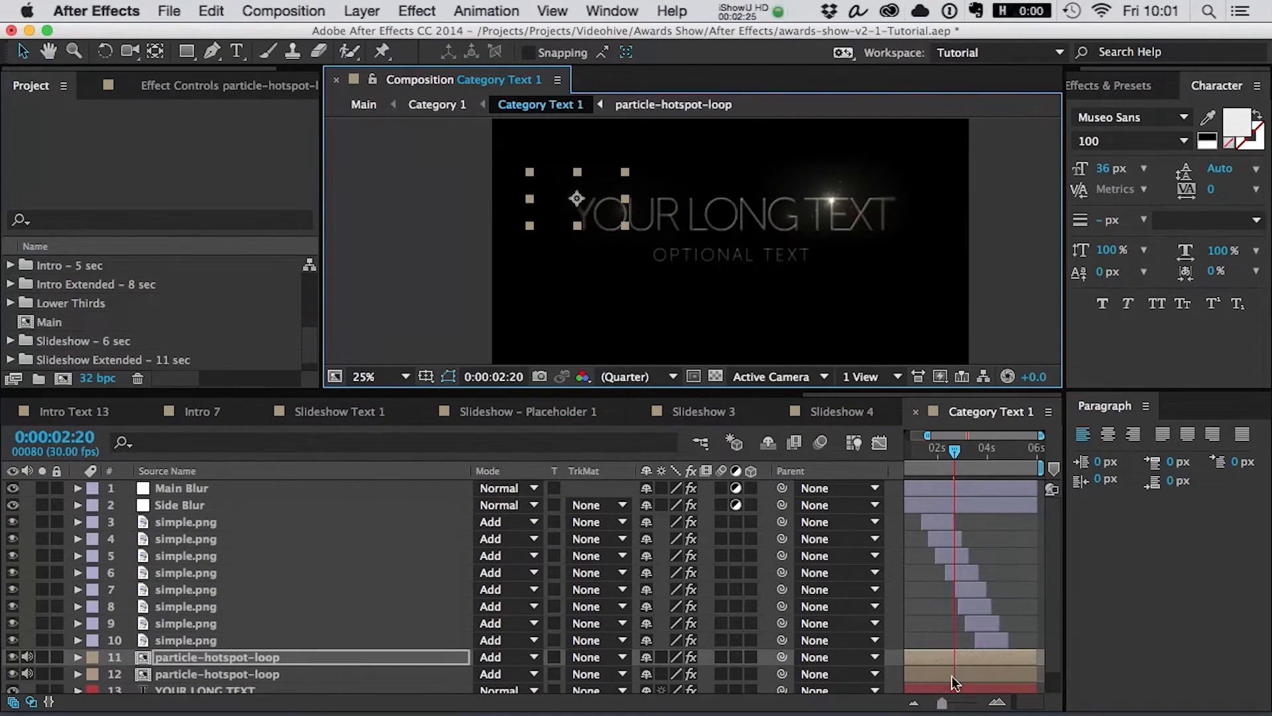
click(951, 676)
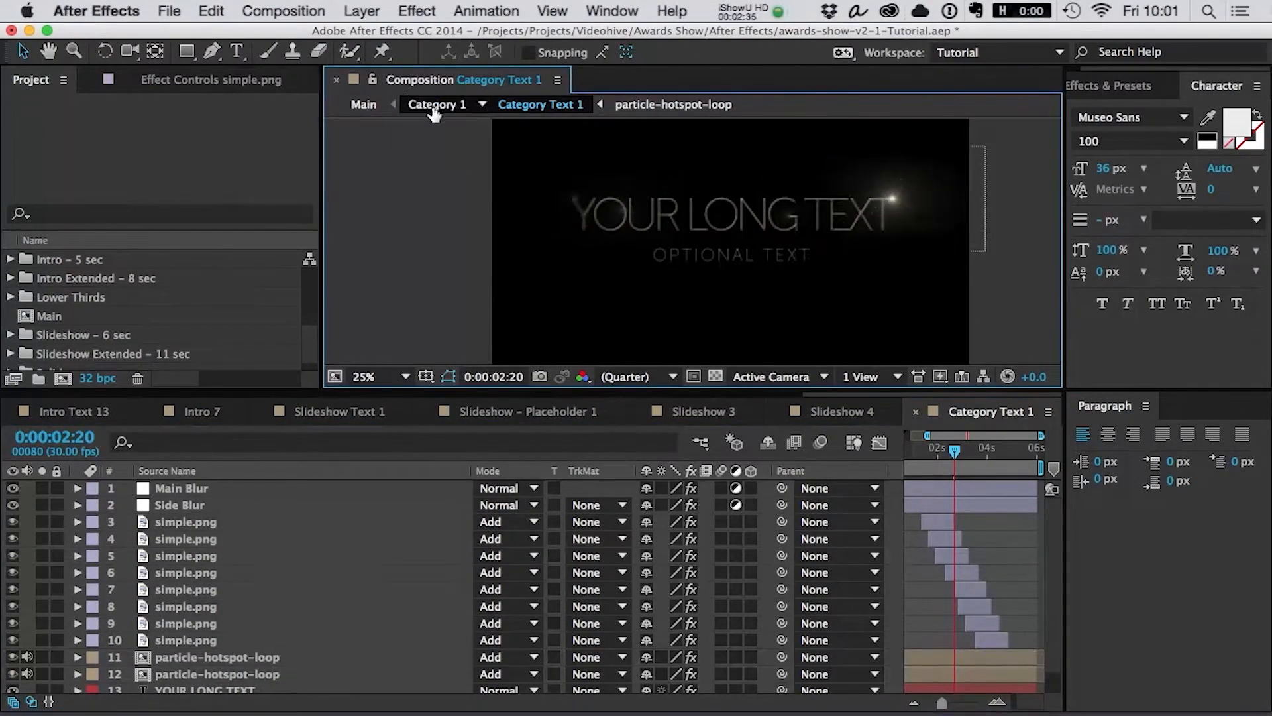
- In the Category 1 composition, shift the Category Text 1 layer along X to bring the title inside the frame, checking it at 0:00:03:06
click(434, 106)
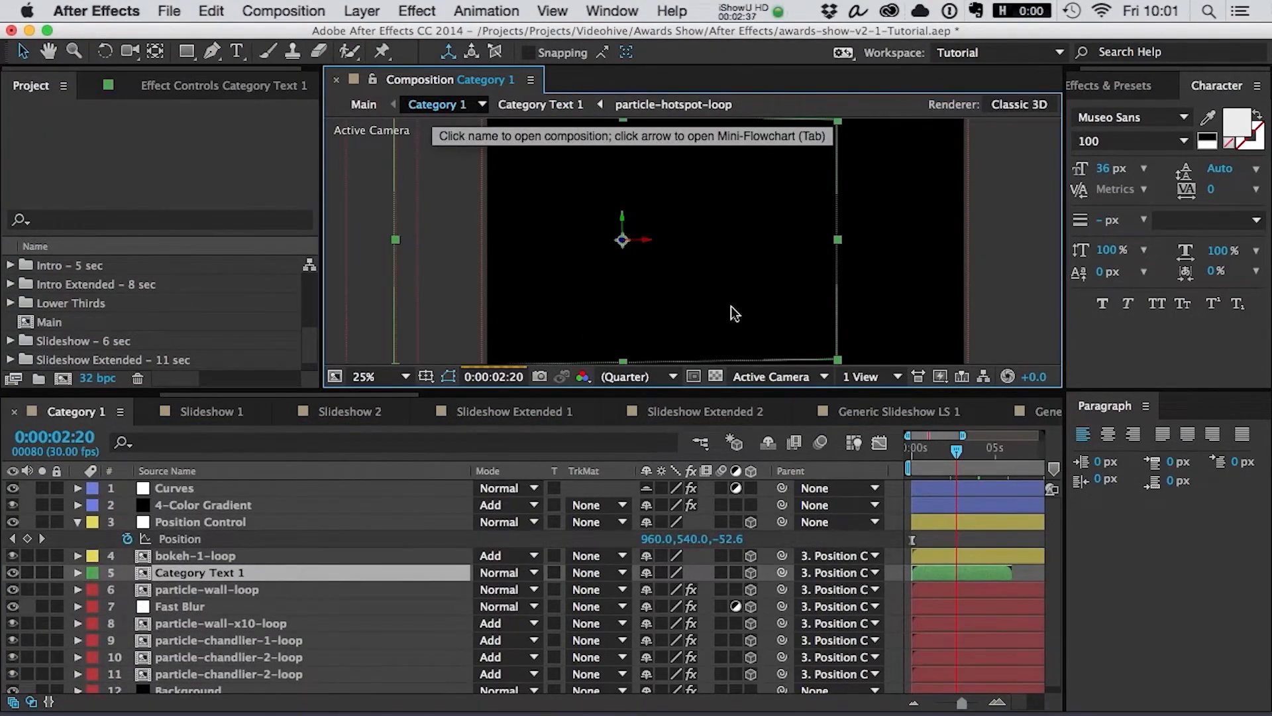
scroll(662, 207, down, 1)
scroll(662, 213, up, 1)
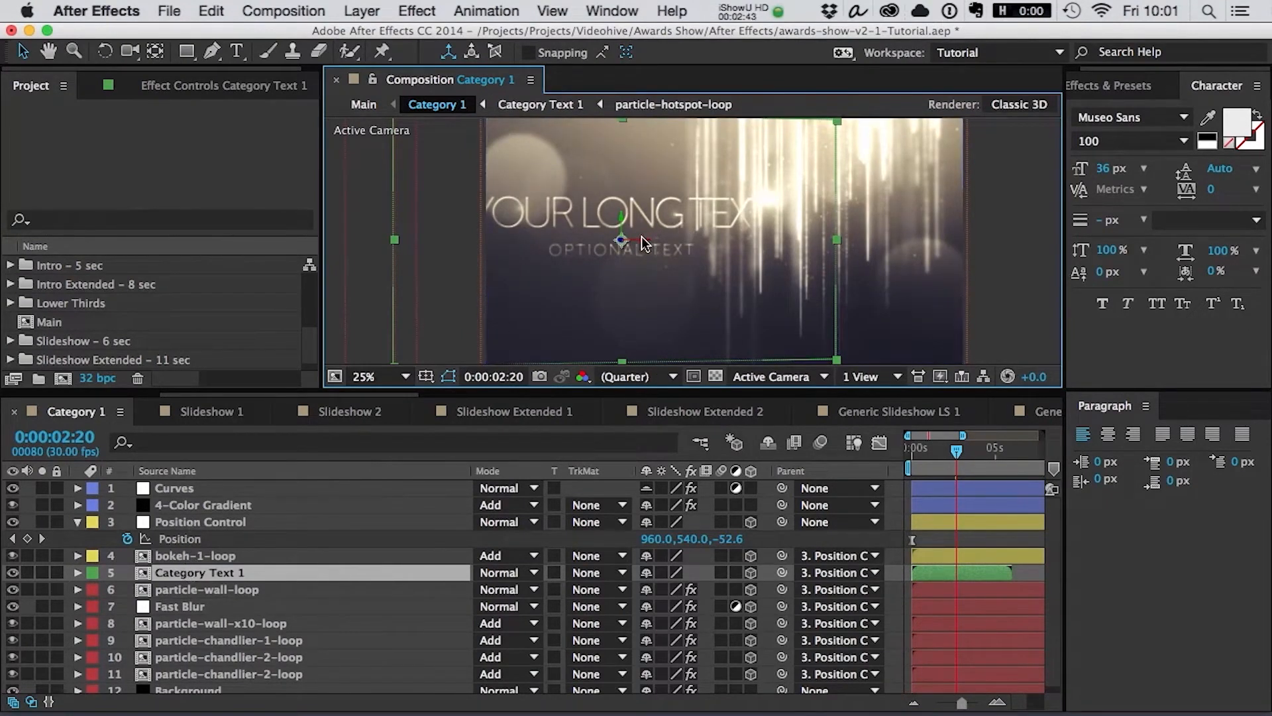
drag(642, 245, 679, 245)
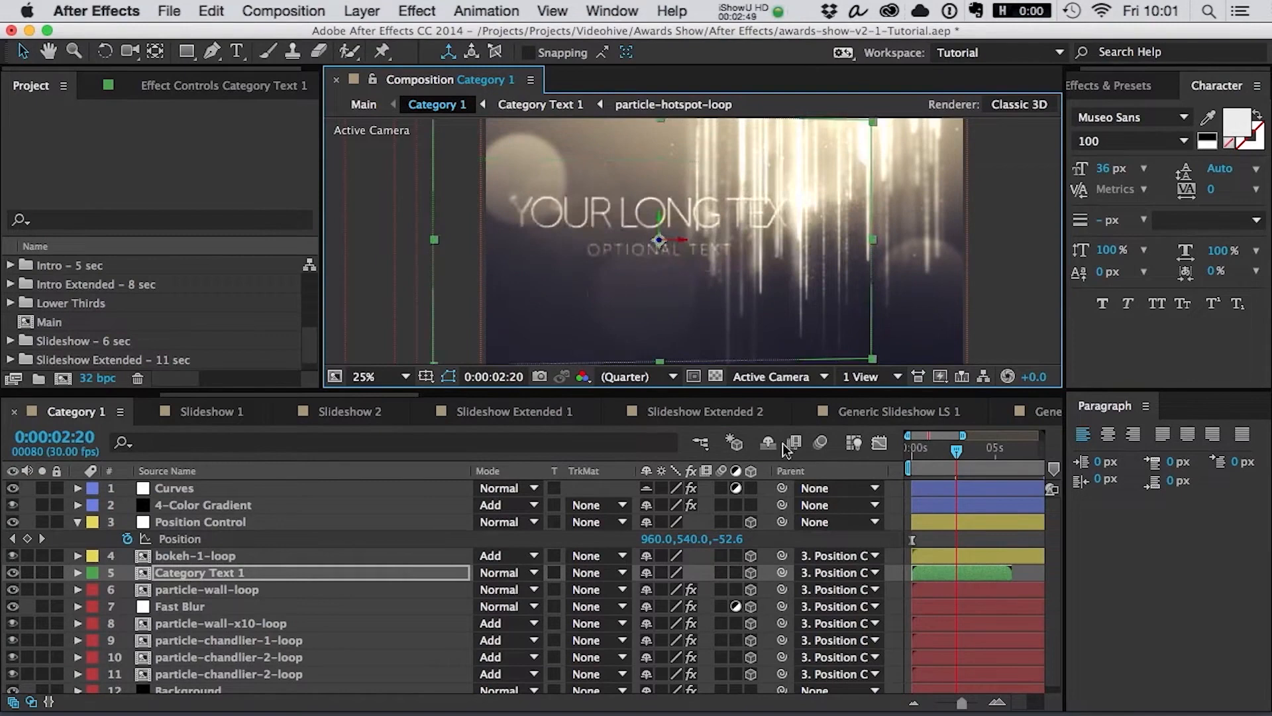
click(965, 449)
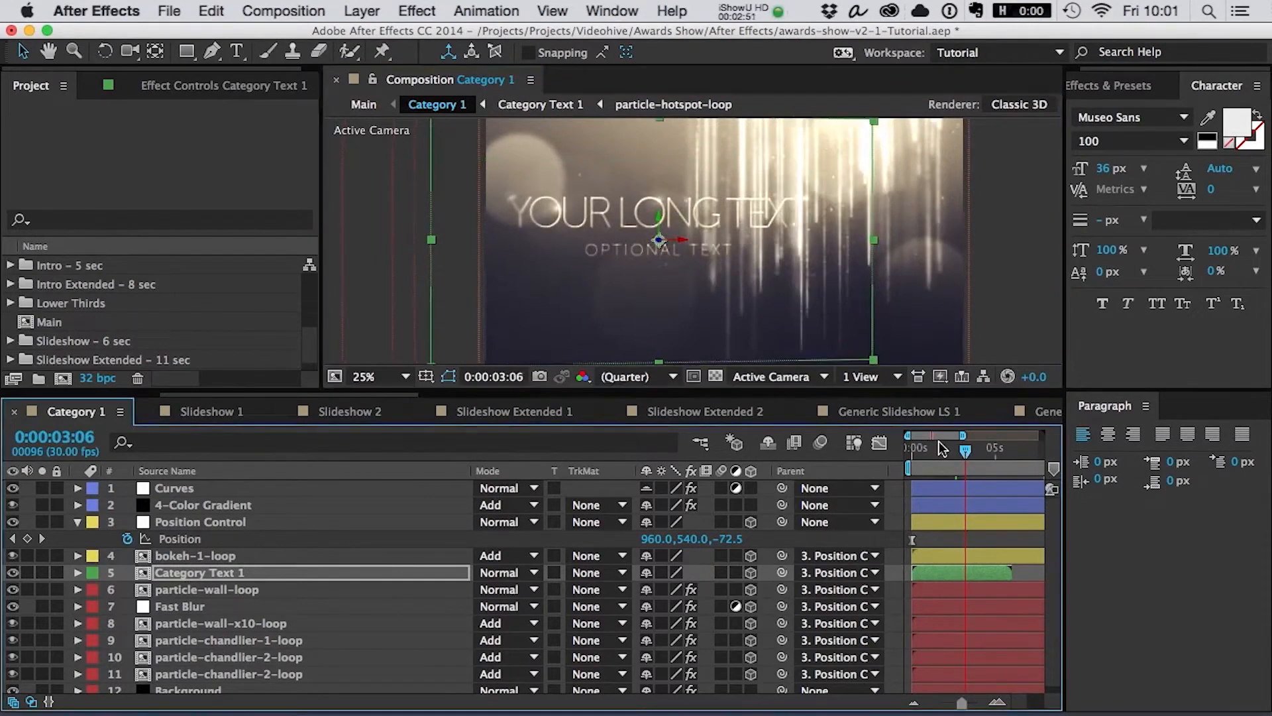
drag(682, 244, 678, 244)
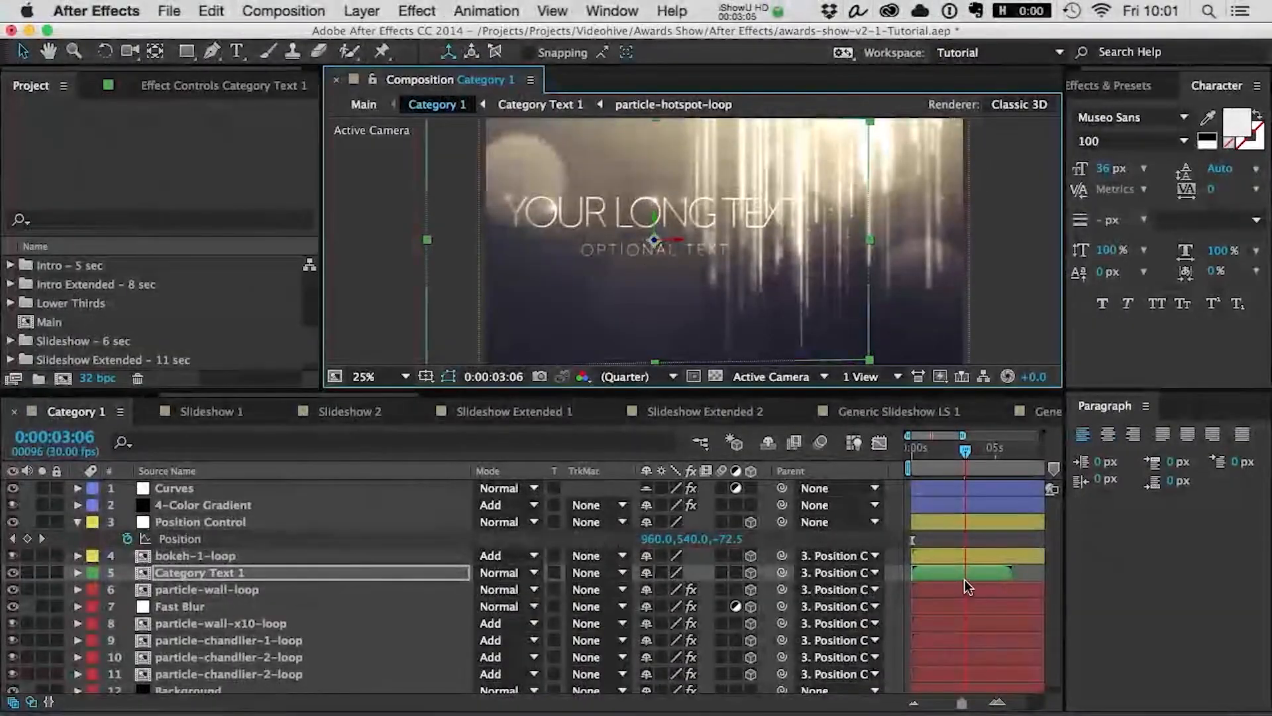
- In Category Text 1, break the title into two lines, "YOUR LONG" and "TEXT"
double_click(958, 567)
key(super+t)
click(804, 211)
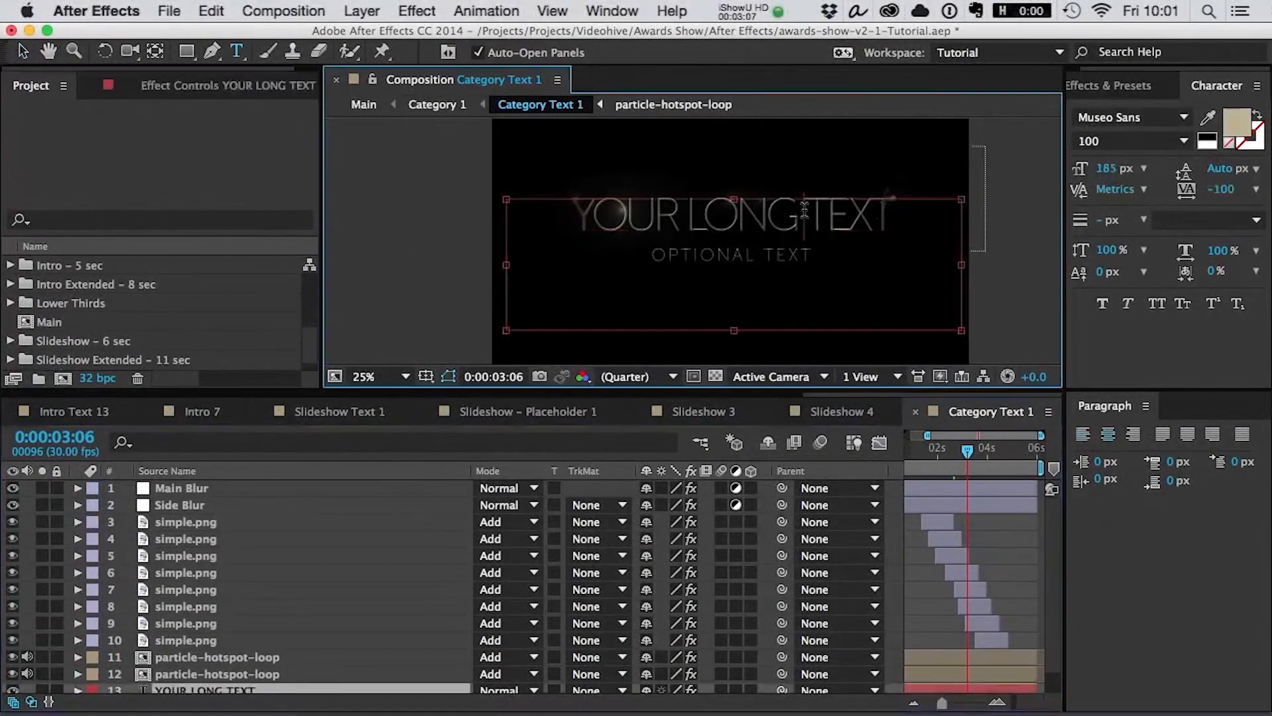
key(Return)
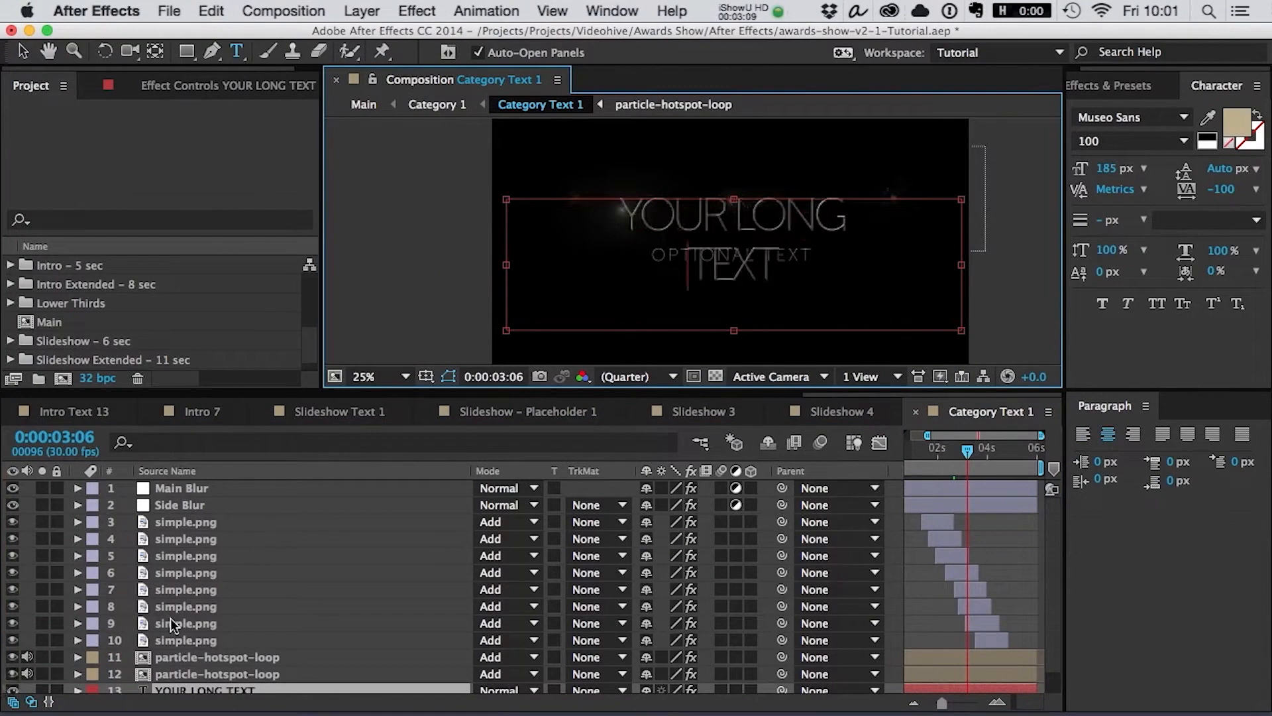
- Move the OPTIONAL TEXT layer straight down until it sits below the title's second line
scroll(174, 630, down, 1)
click(165, 683)
key(v)
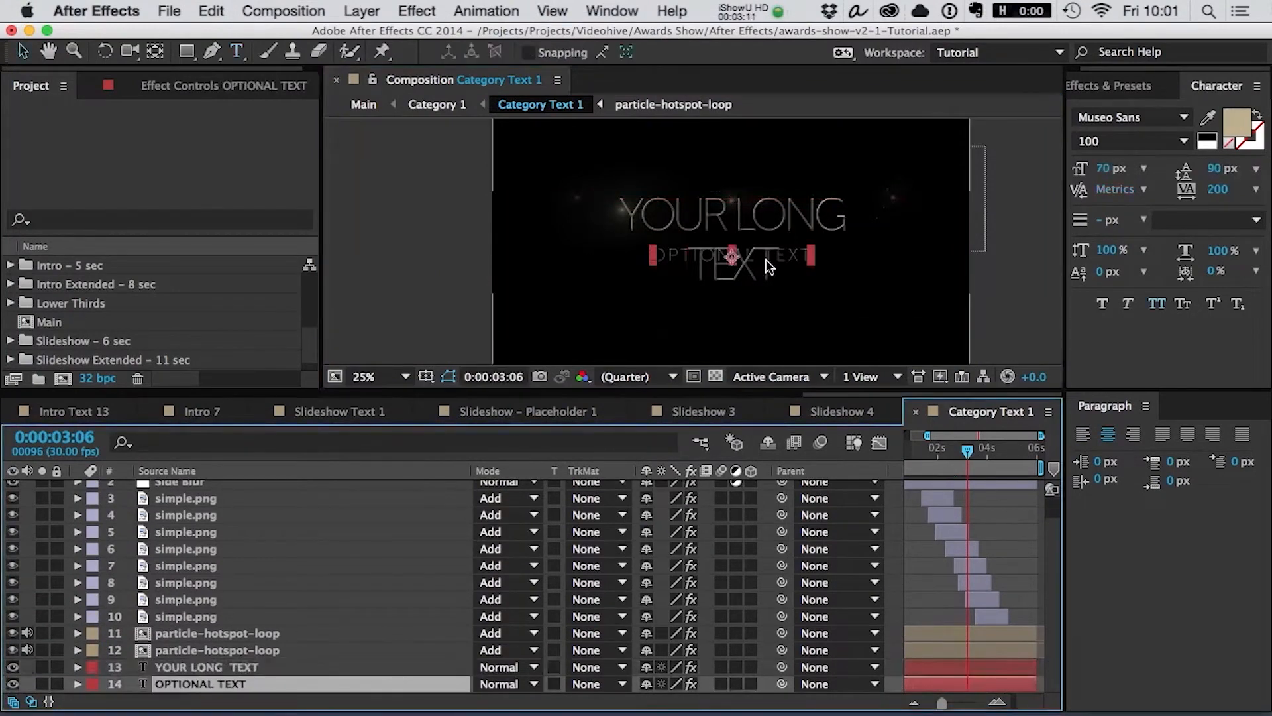
drag(770, 275, 771, 328)
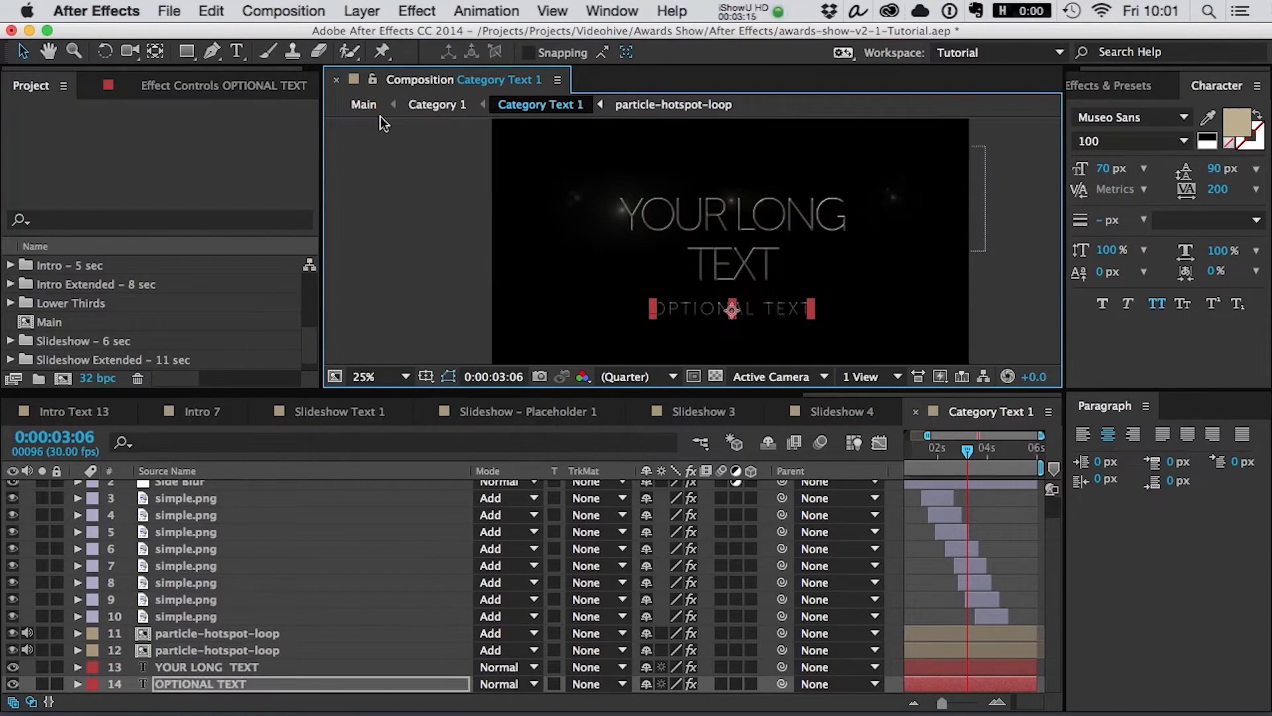
- Check the two-line title in the Category 1 composition and return to the Main composition
click(424, 110)
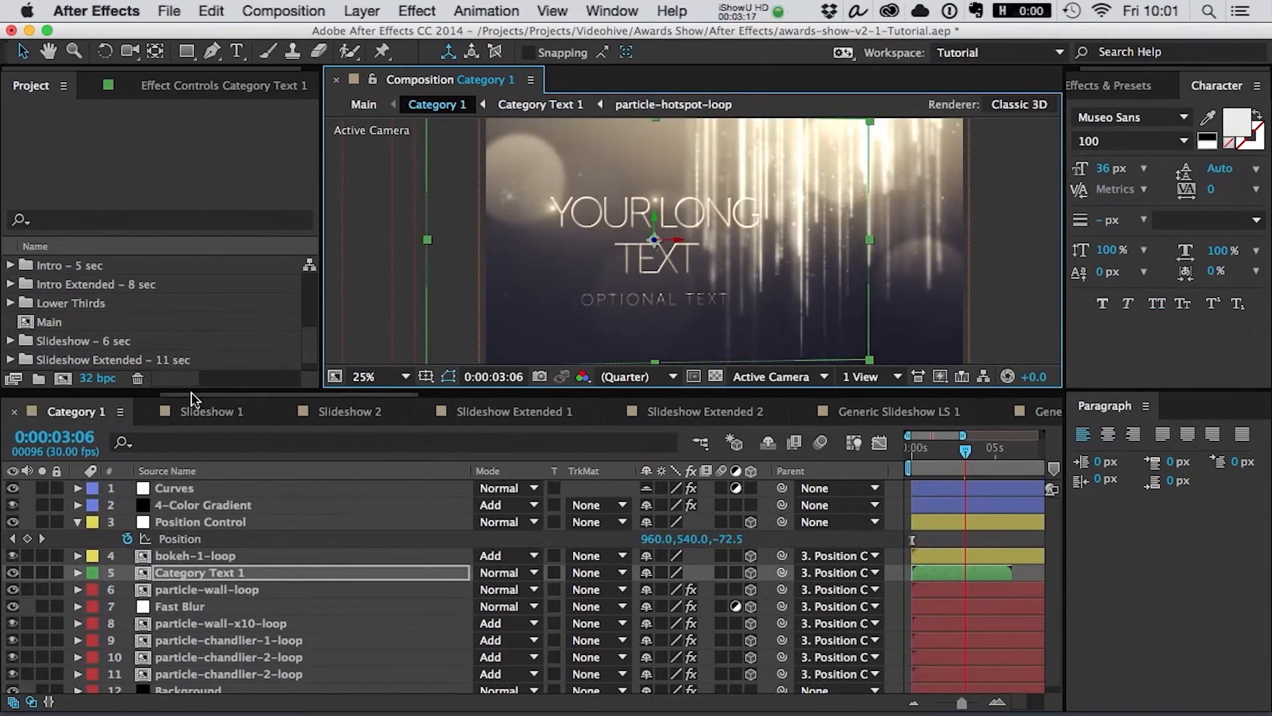
scroll(191, 393, left, 5)
click(84, 411)
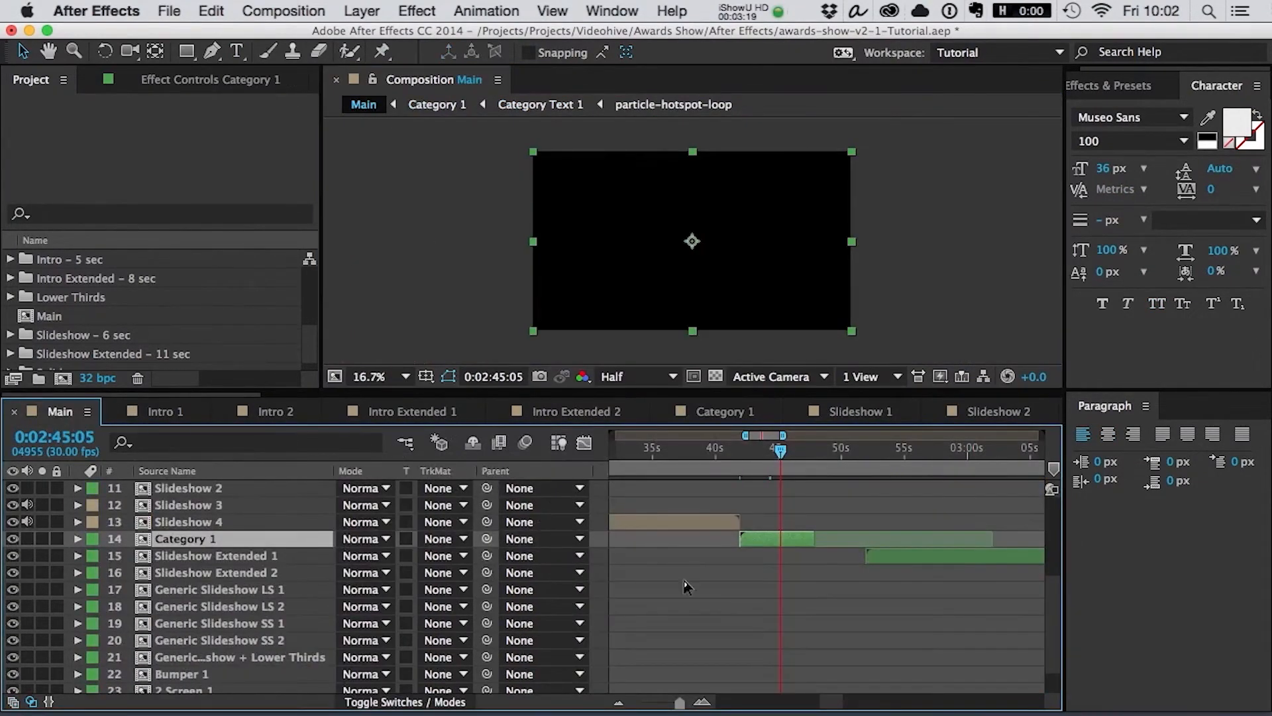
- Widen the layer name column in Main and open the Generic Slideshow + Lower Thirds composition
key(minus)
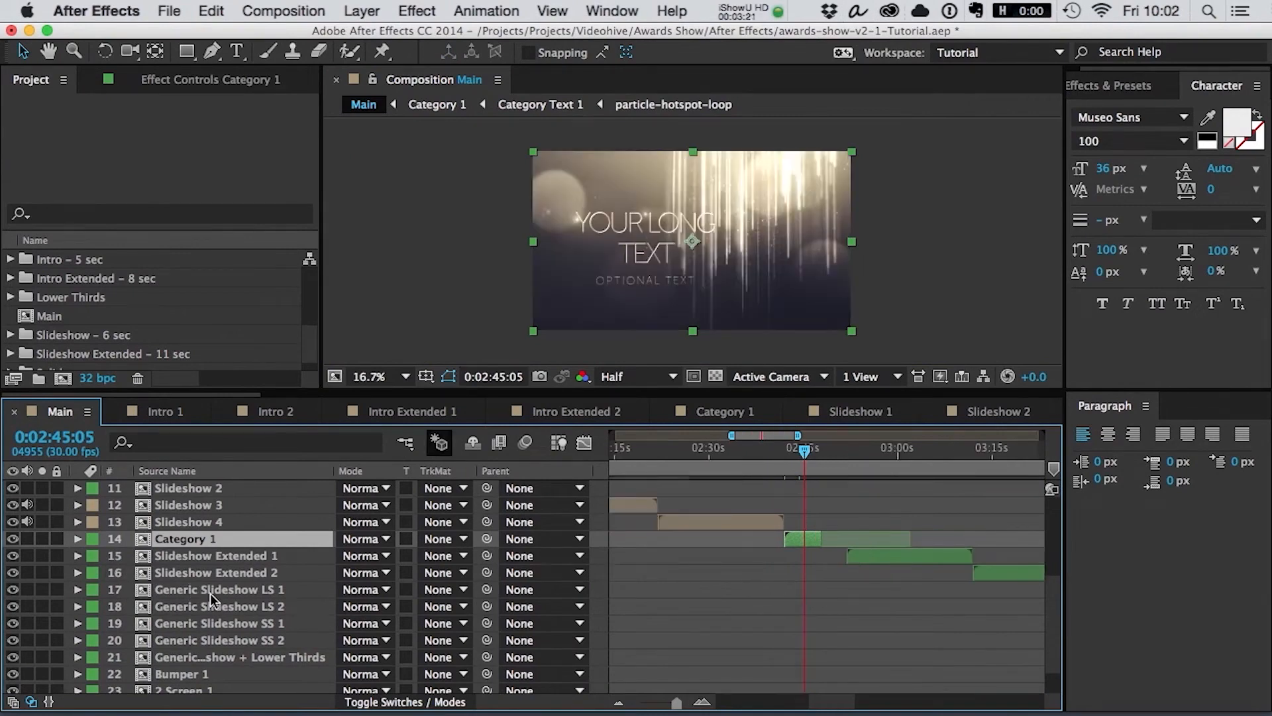
scroll(209, 593, down, 1)
key(minus)
key(minus)
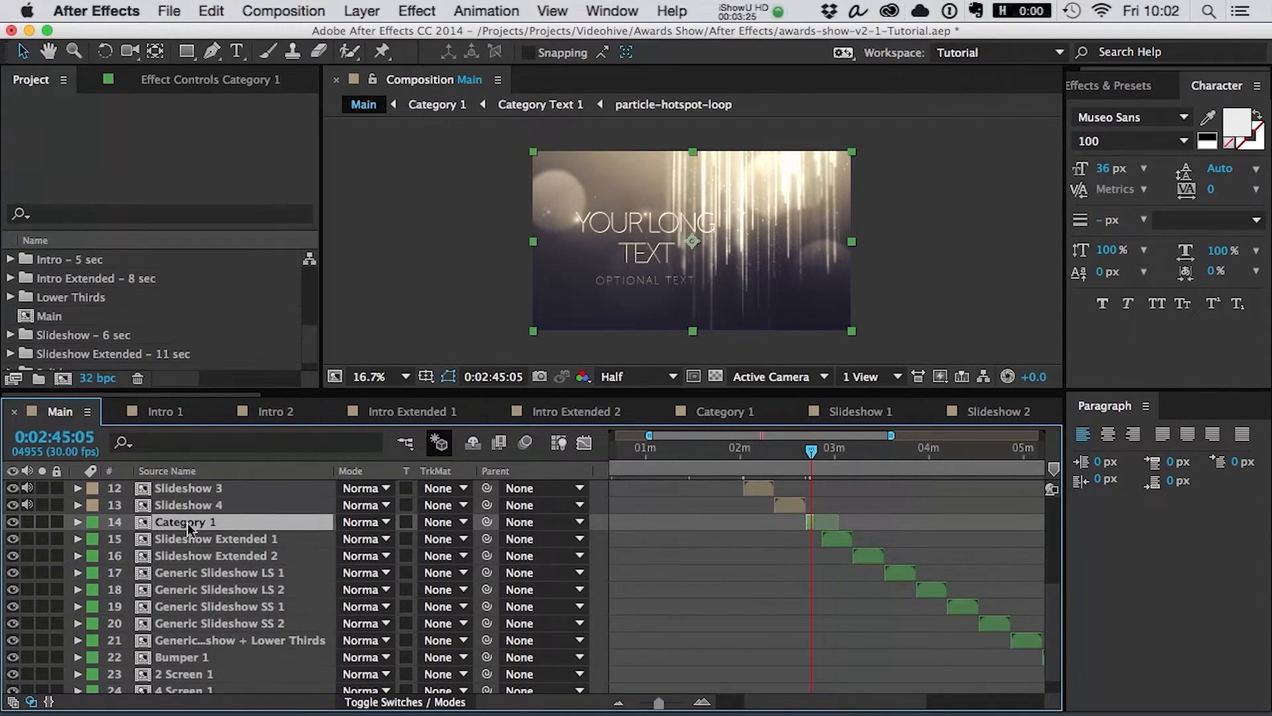
click(212, 643)
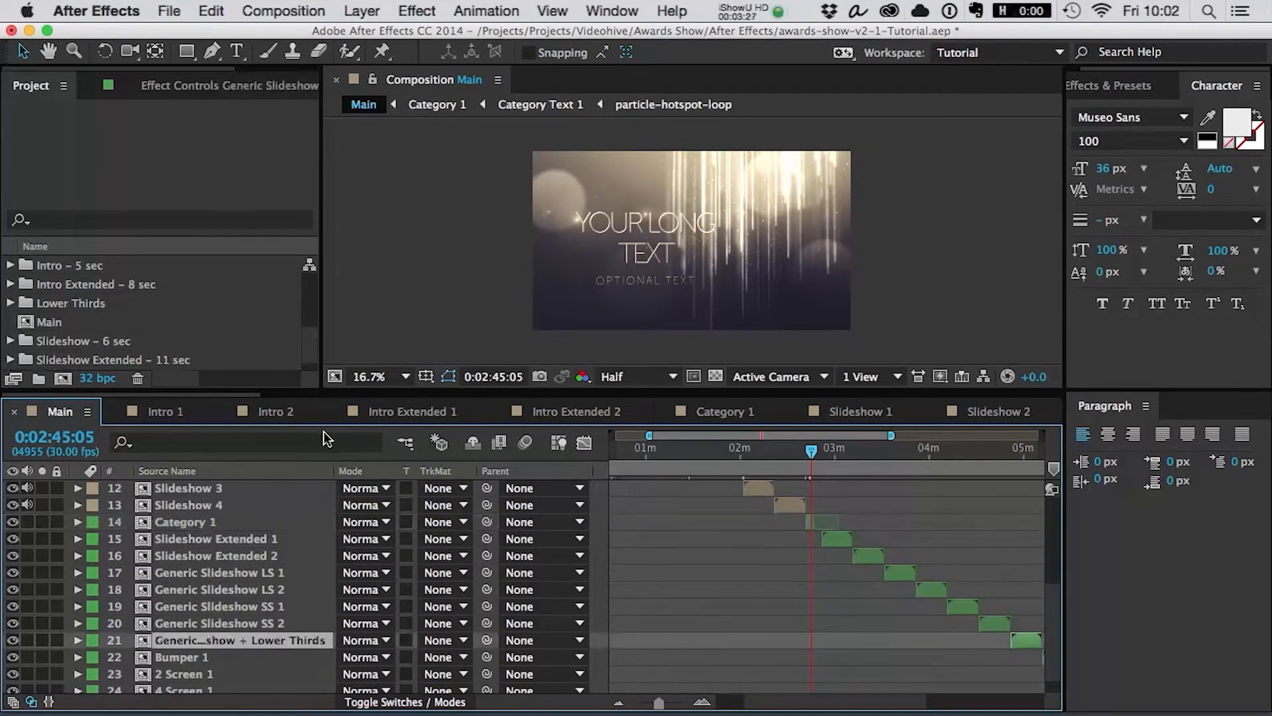
drag(330, 470, 432, 470)
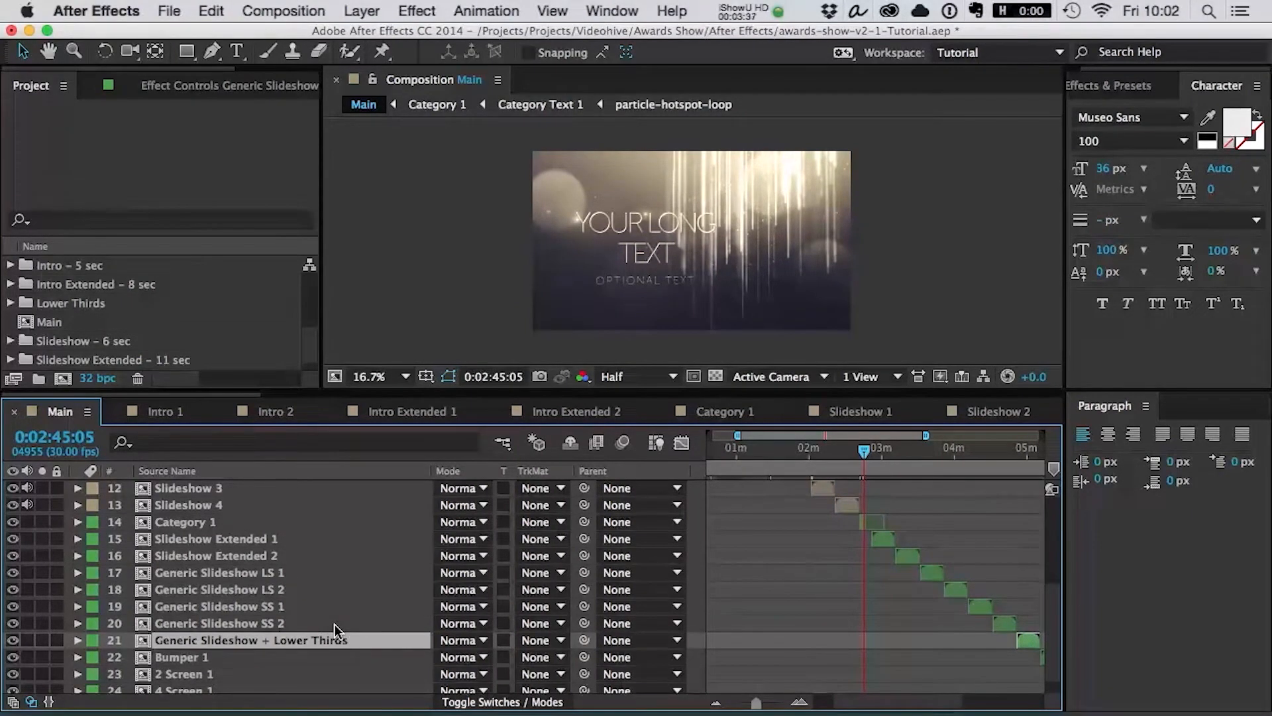
double_click(285, 641)
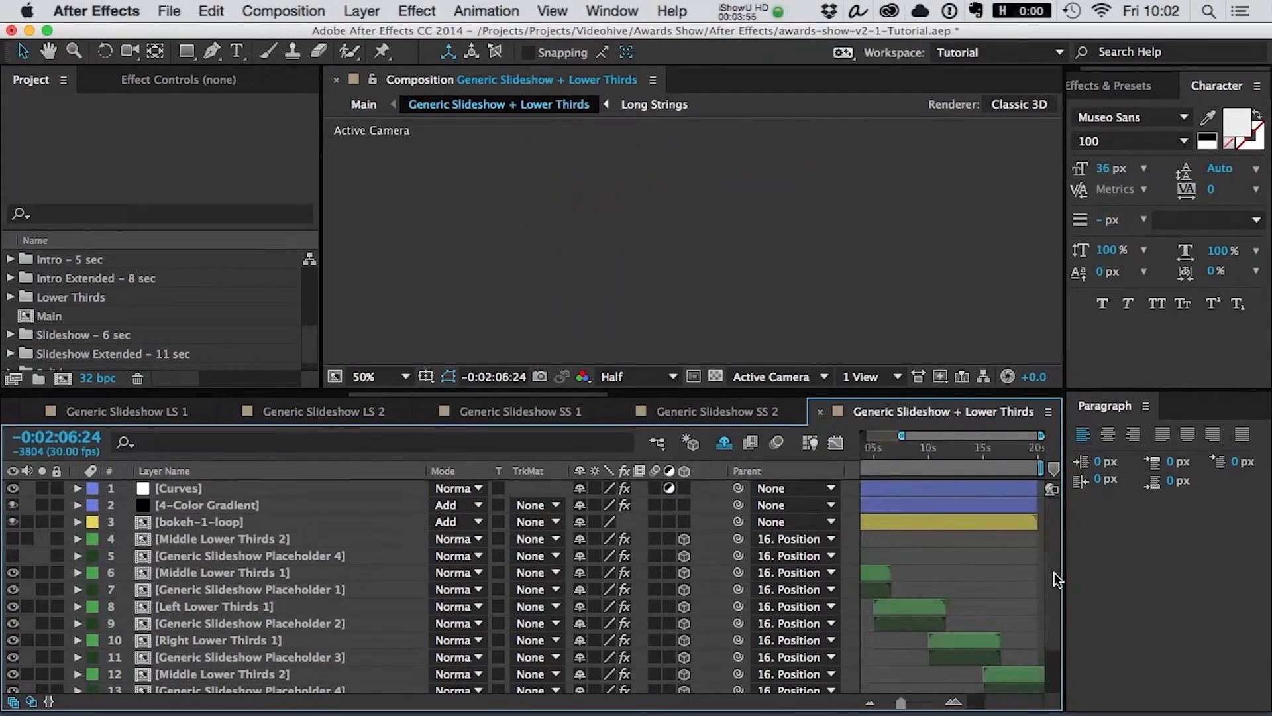
- Hide the layer switches and inspect the Middle Lower Thirds 2 and Generic Slideshow Placeholder 4 layers at 0:00:00:17
click(13, 701)
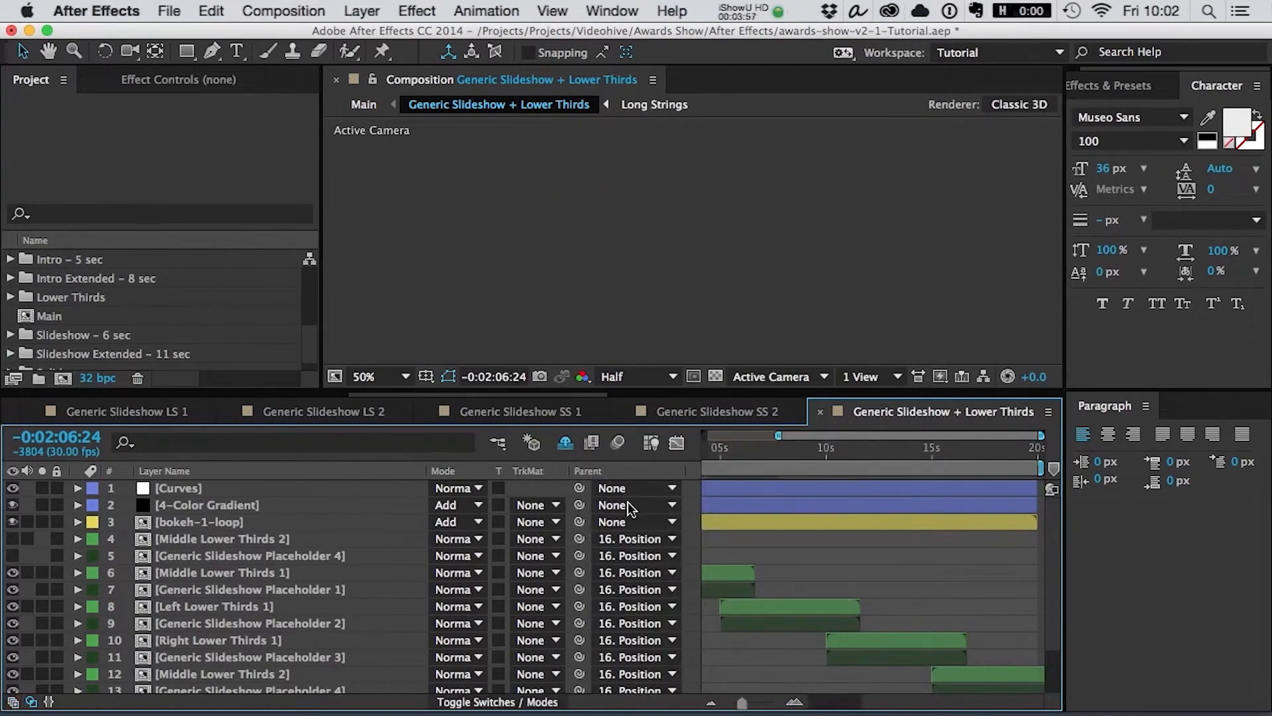
scroll(826, 572, left, 4)
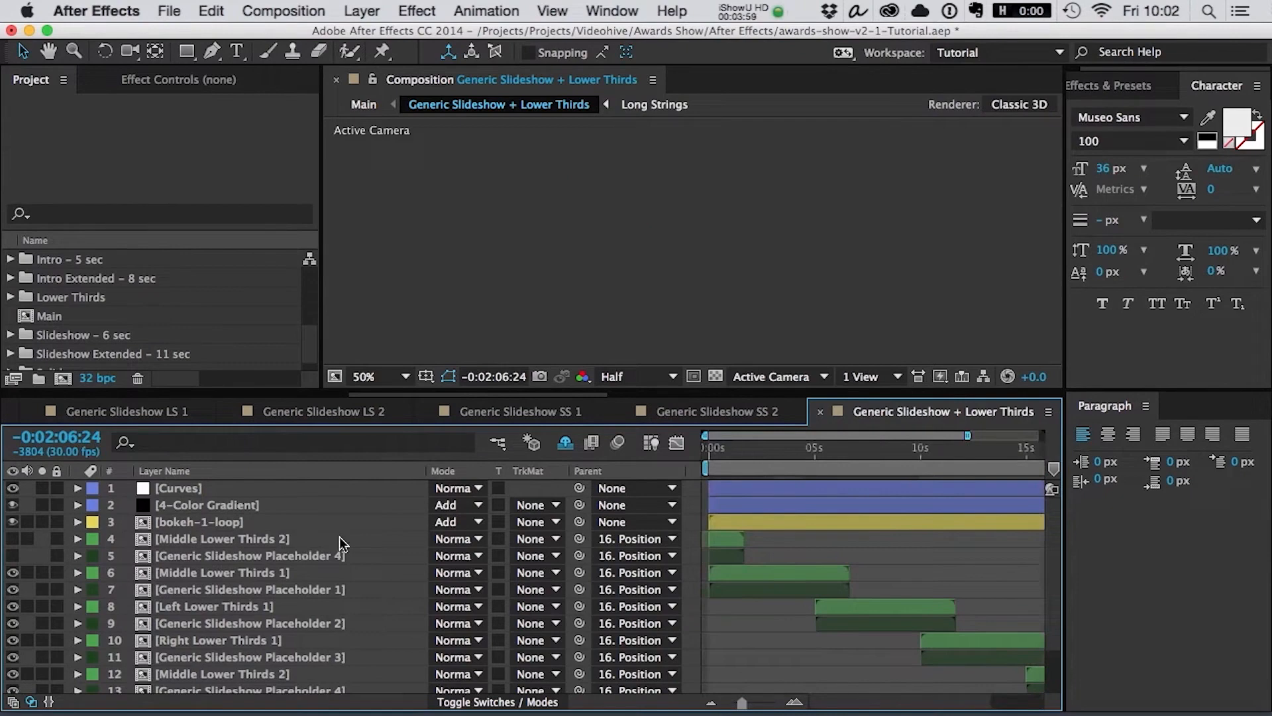
click(292, 572)
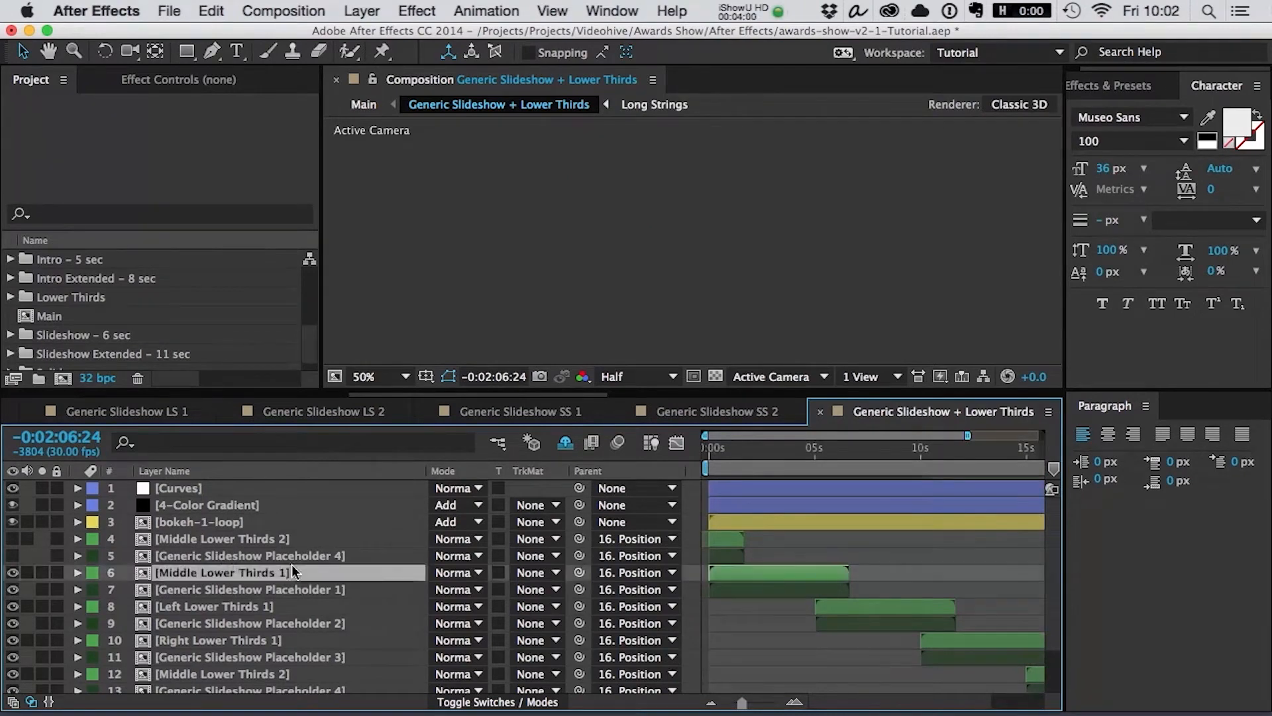
click(262, 539)
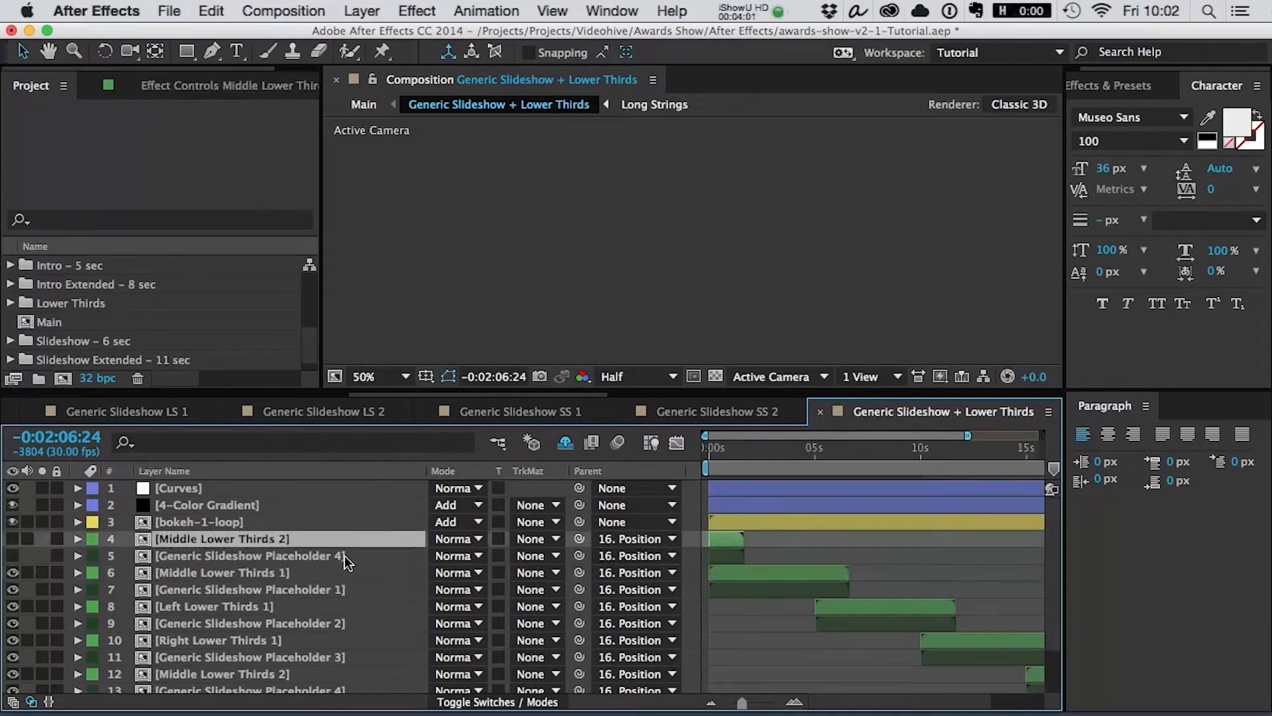
click(721, 452)
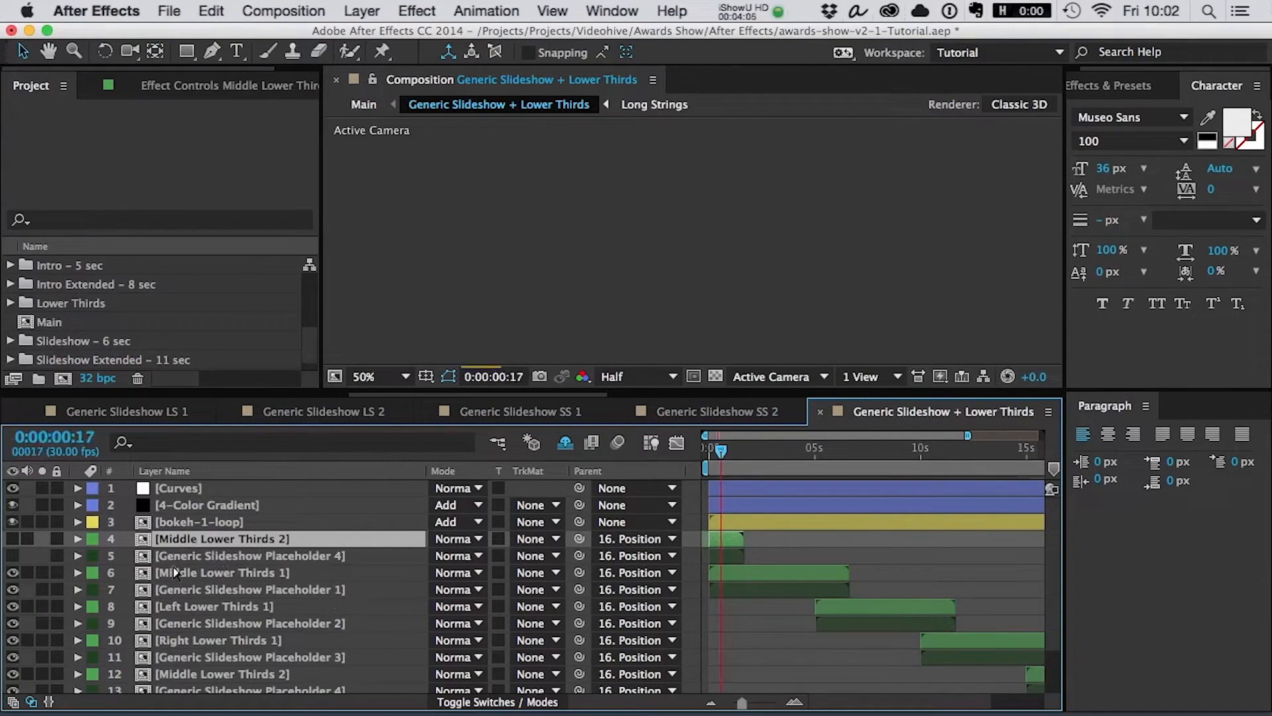
shift+click(202, 555)
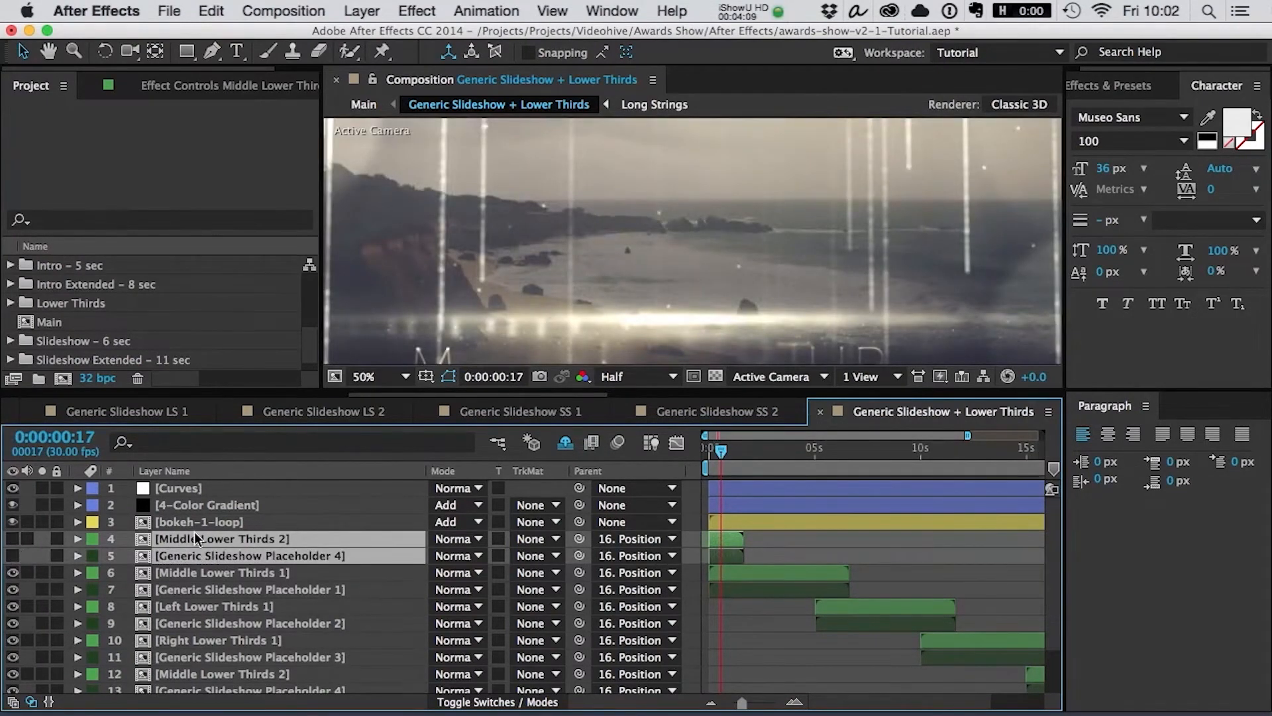
- Preview the Middle Lower Thirds 1 layer at 0:00:02:16 with the whole frame width shown at 25% magnification
drag(721, 451, 693, 462)
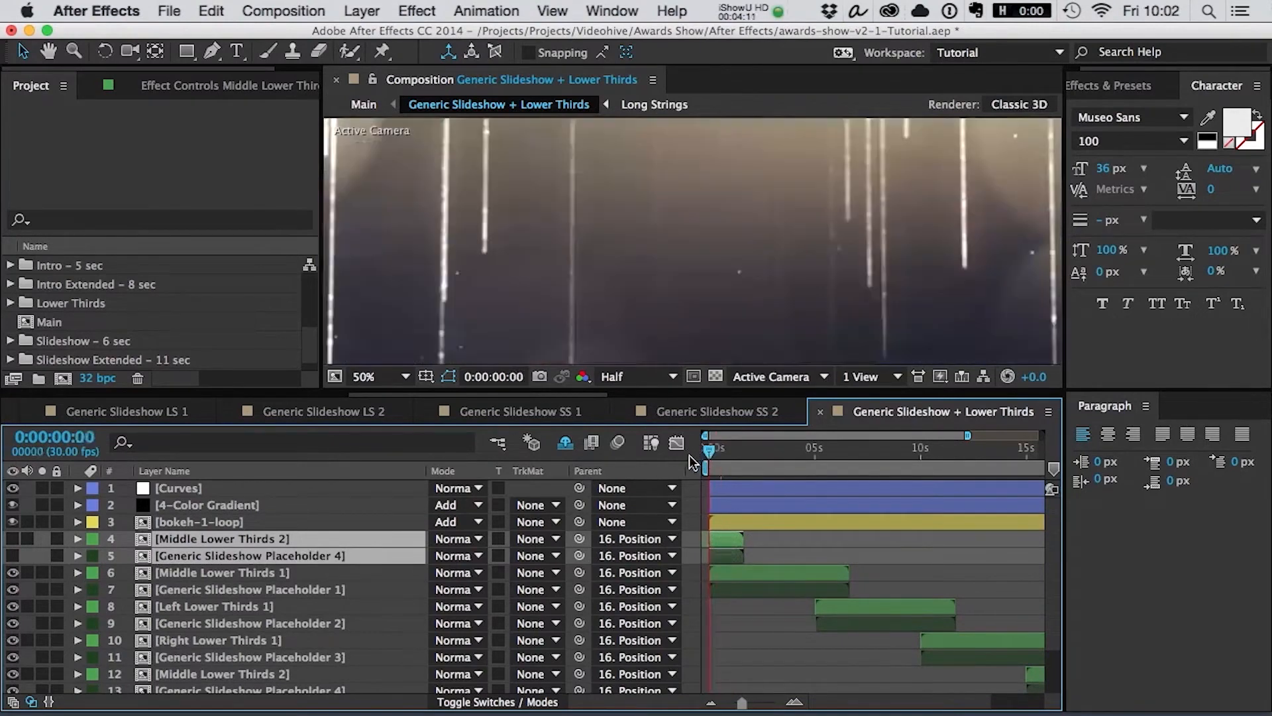
click(199, 573)
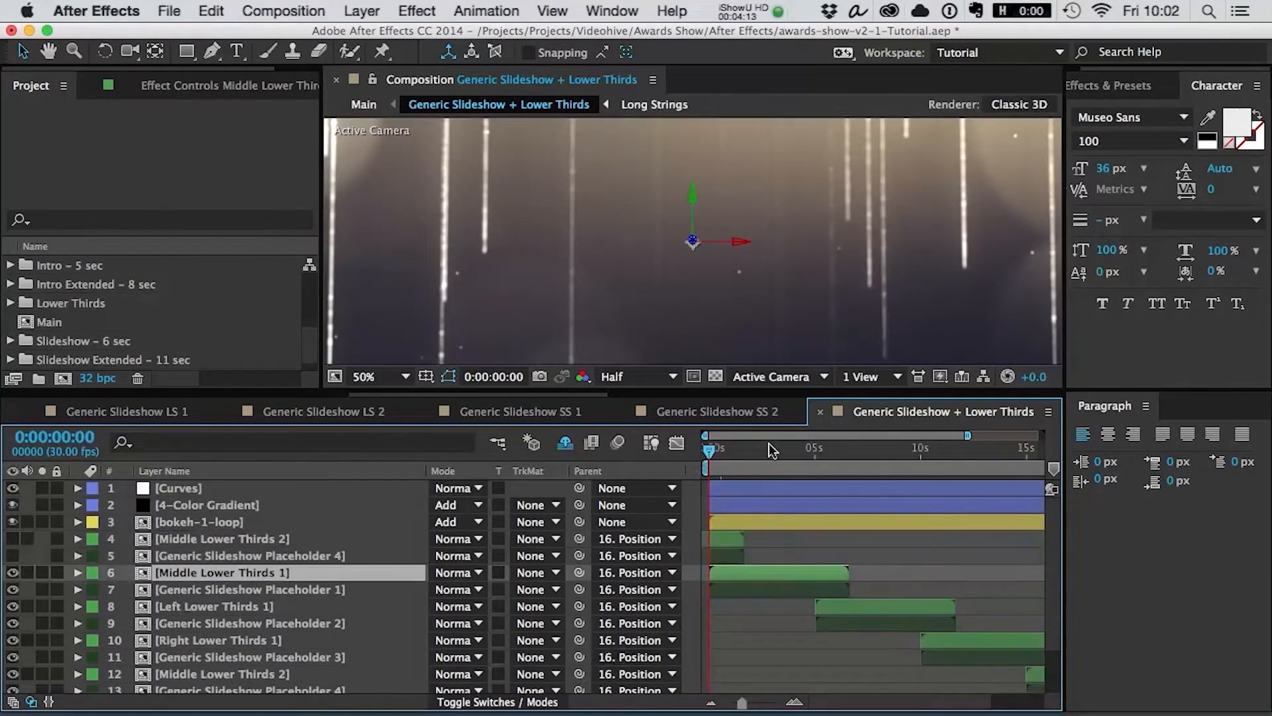
drag(757, 453, 763, 452)
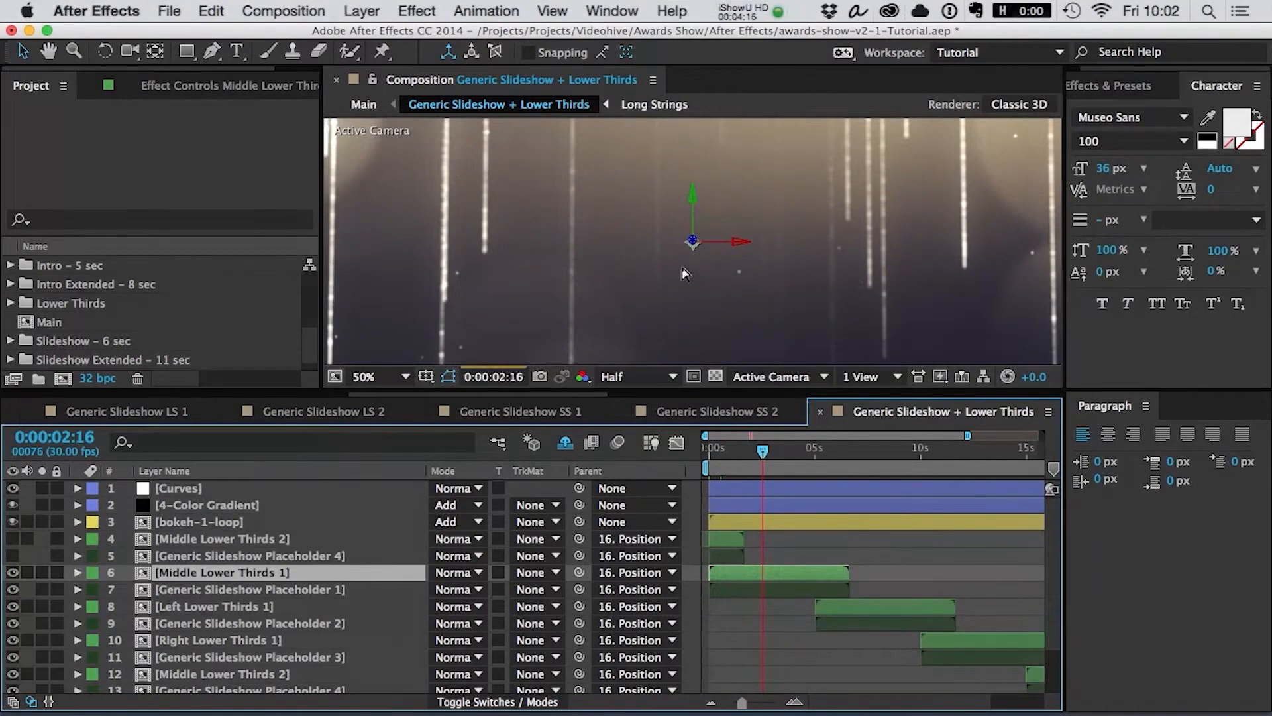
key(comma)
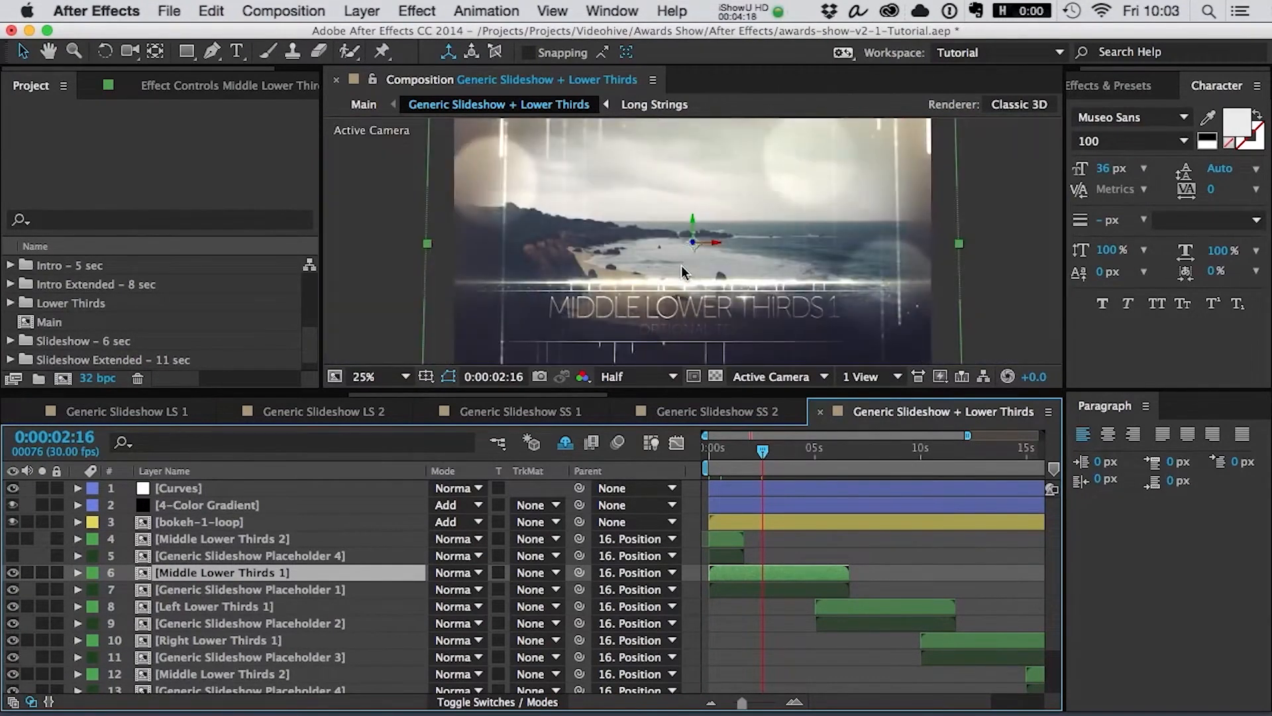
click(991, 225)
key(h)
drag(692, 281, 701, 273)
key(v)
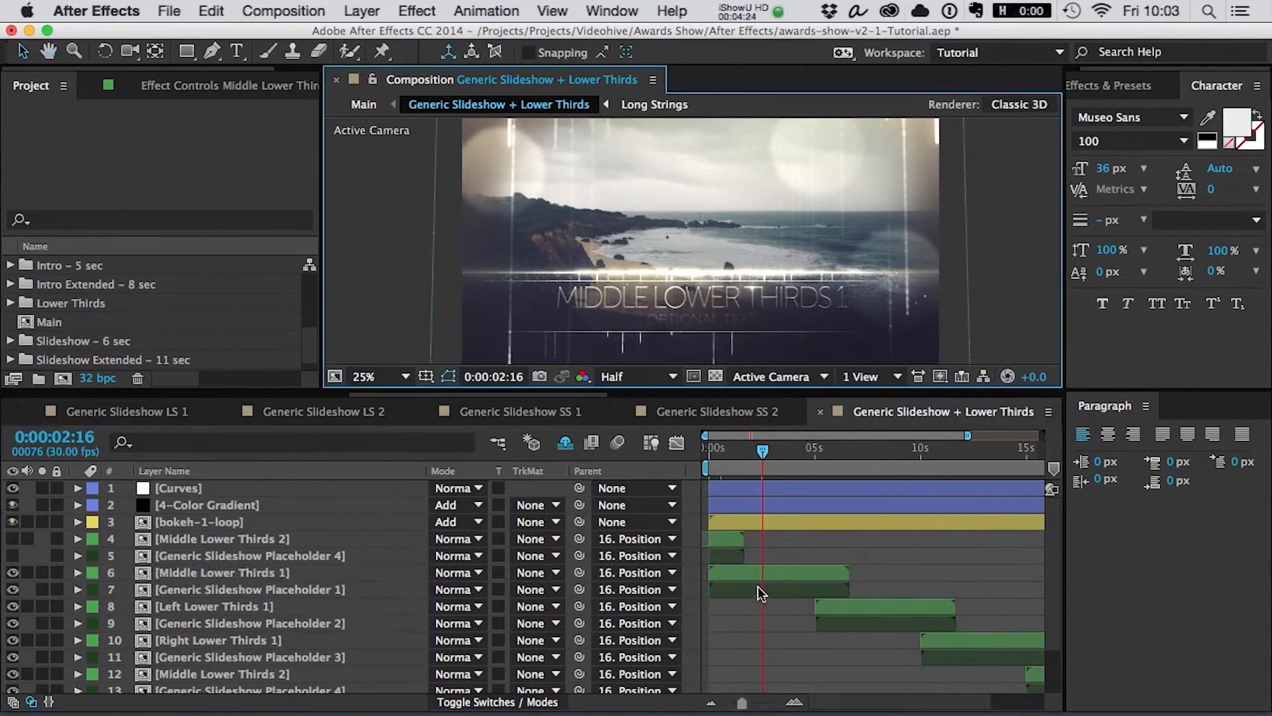
- Check the other lower thirds at 0:00:08:01 and 0:00:13:11, locate the Right Lower Thirds 1 layer, and return to 0:00:02:22
click(756, 576)
click(878, 454)
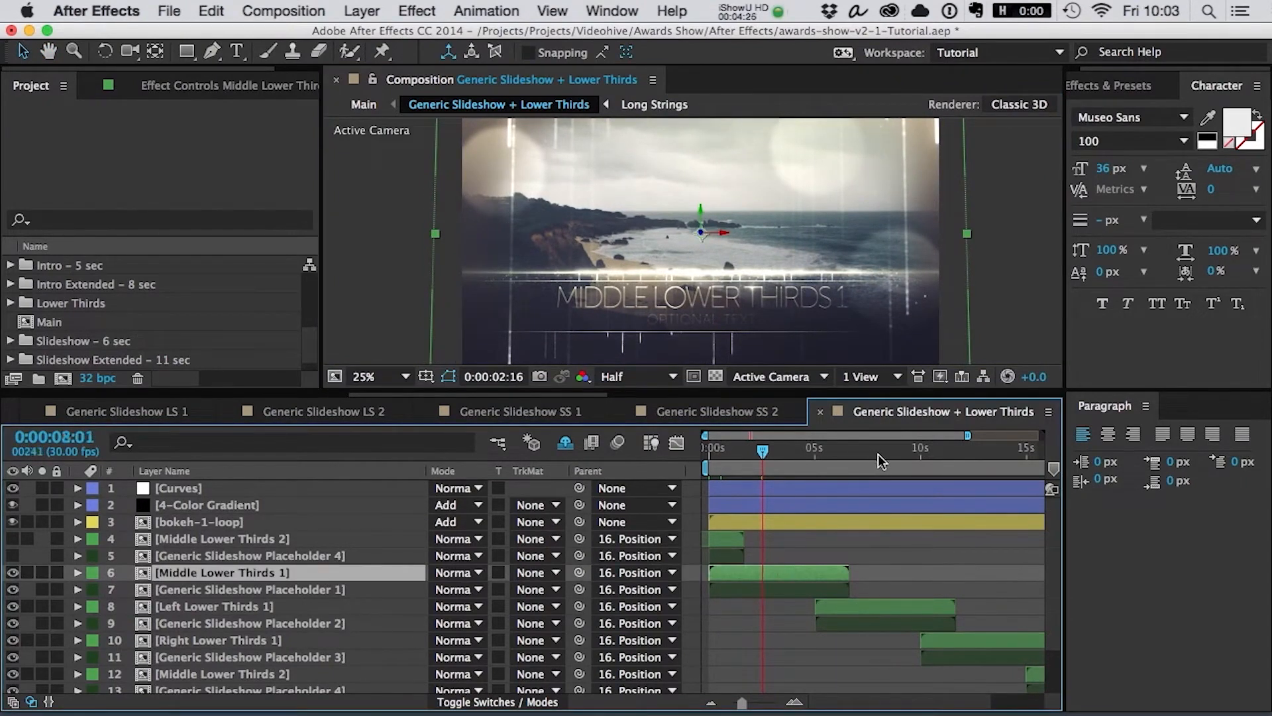
click(993, 461)
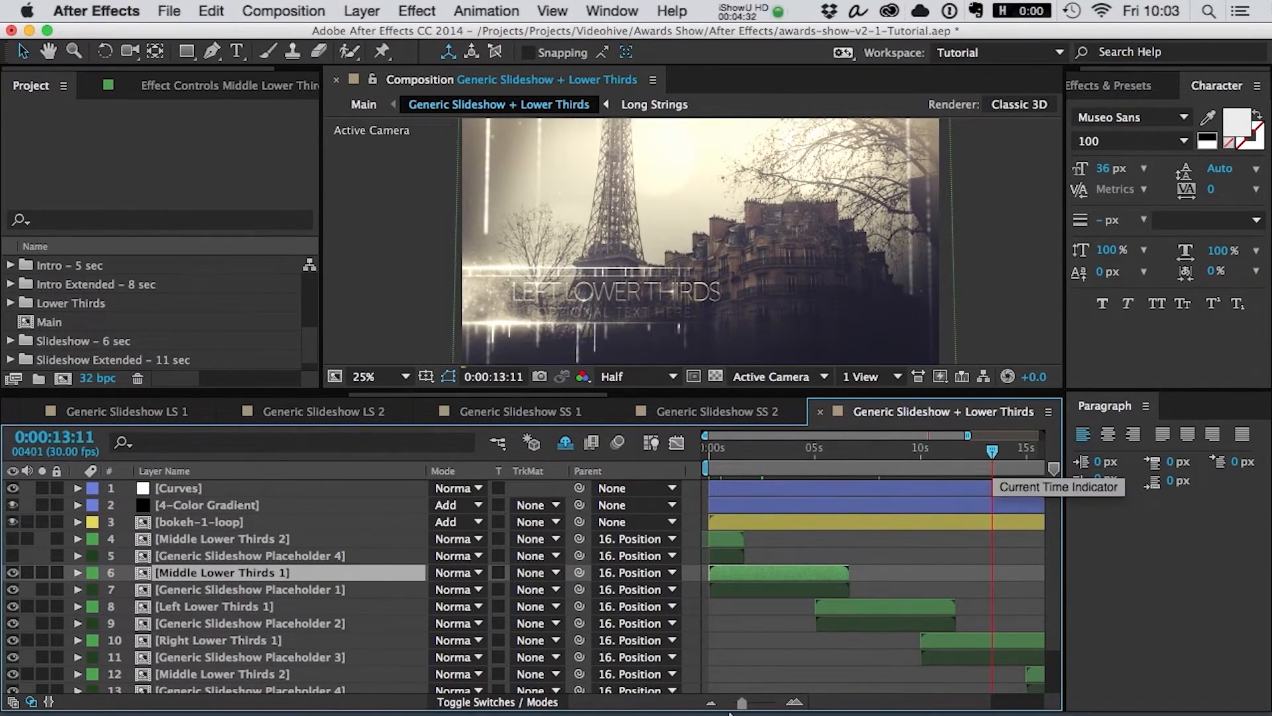
click(246, 642)
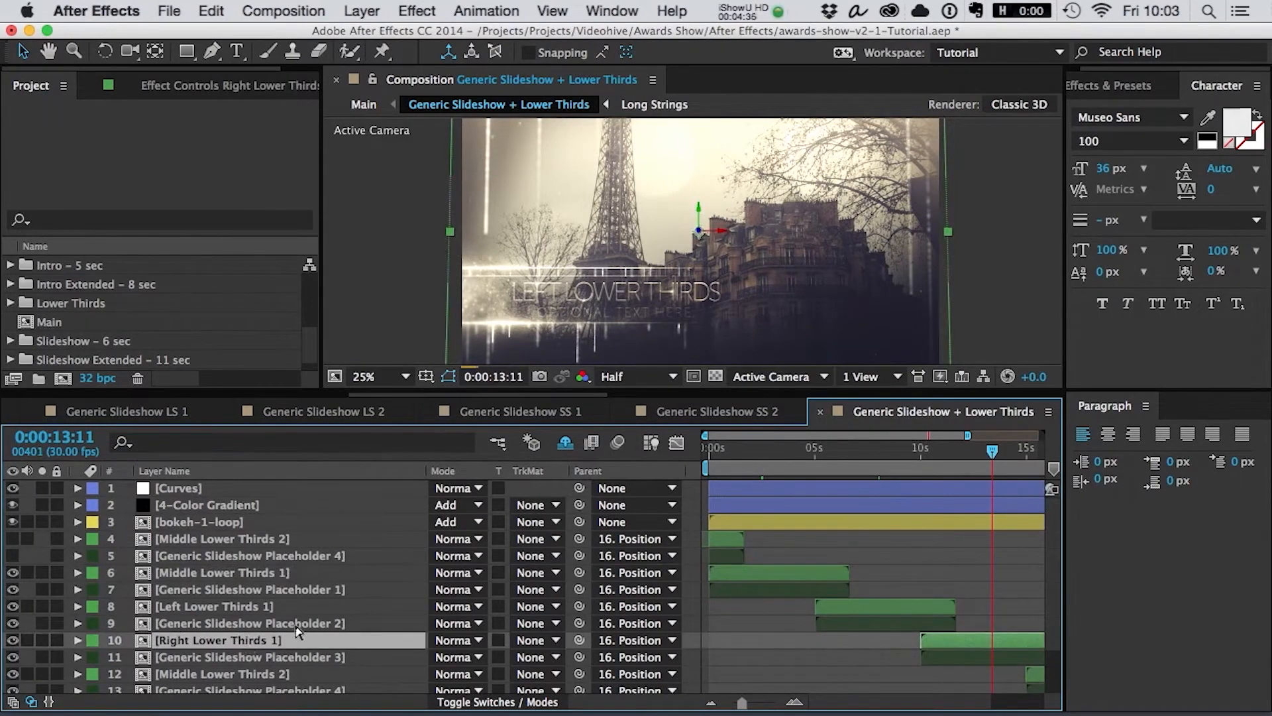
click(766, 452)
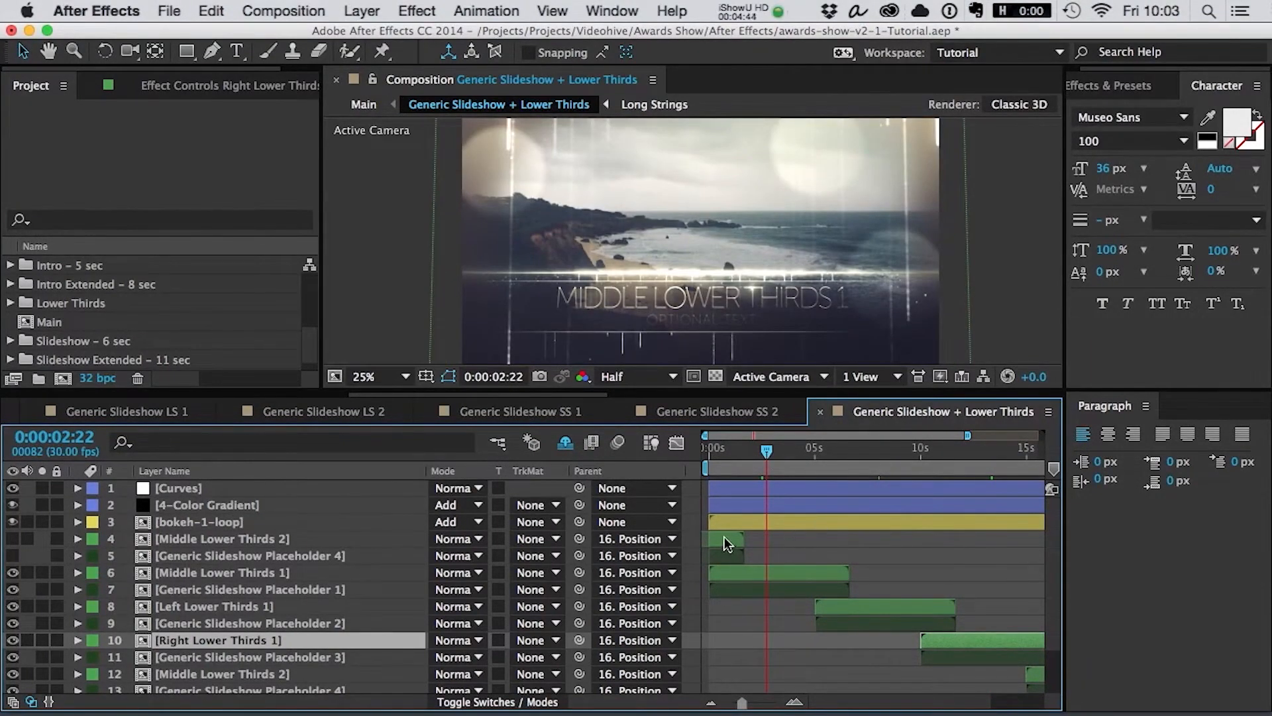
- Open the Middle Lower Thirds 1 composition and view its title at 50% magnification
scroll(975, 659, down, 1)
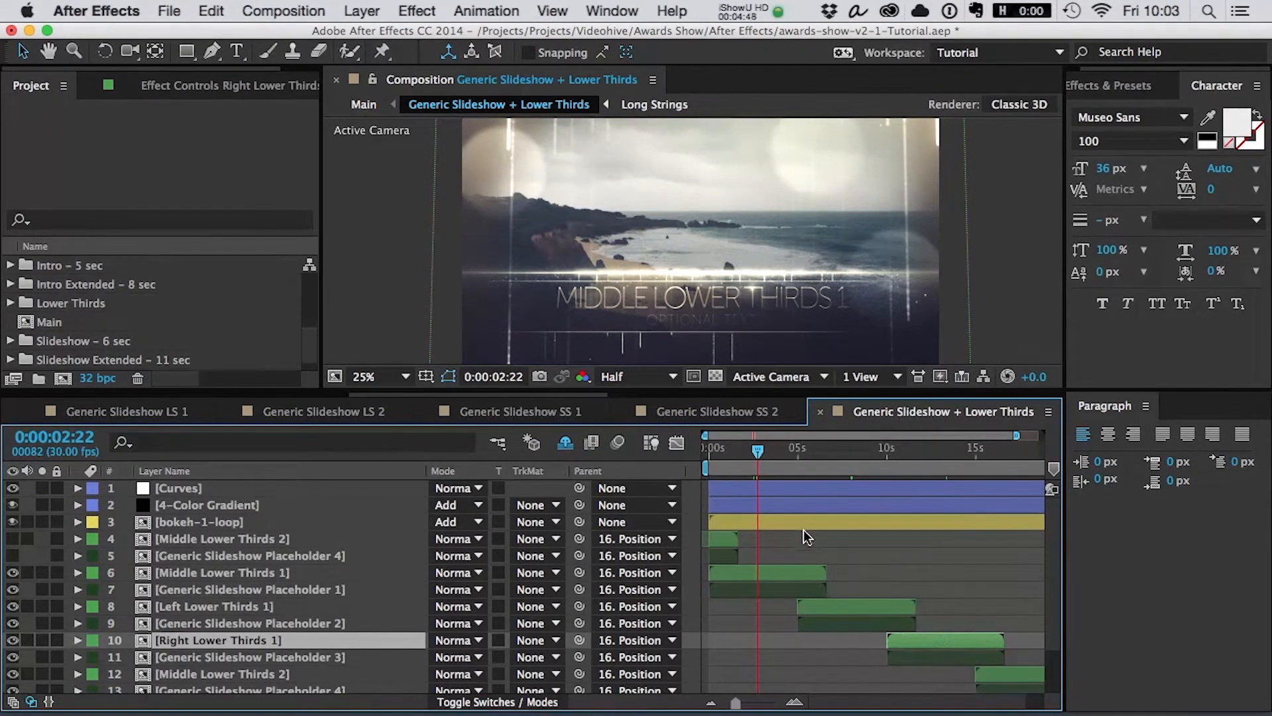
click(761, 571)
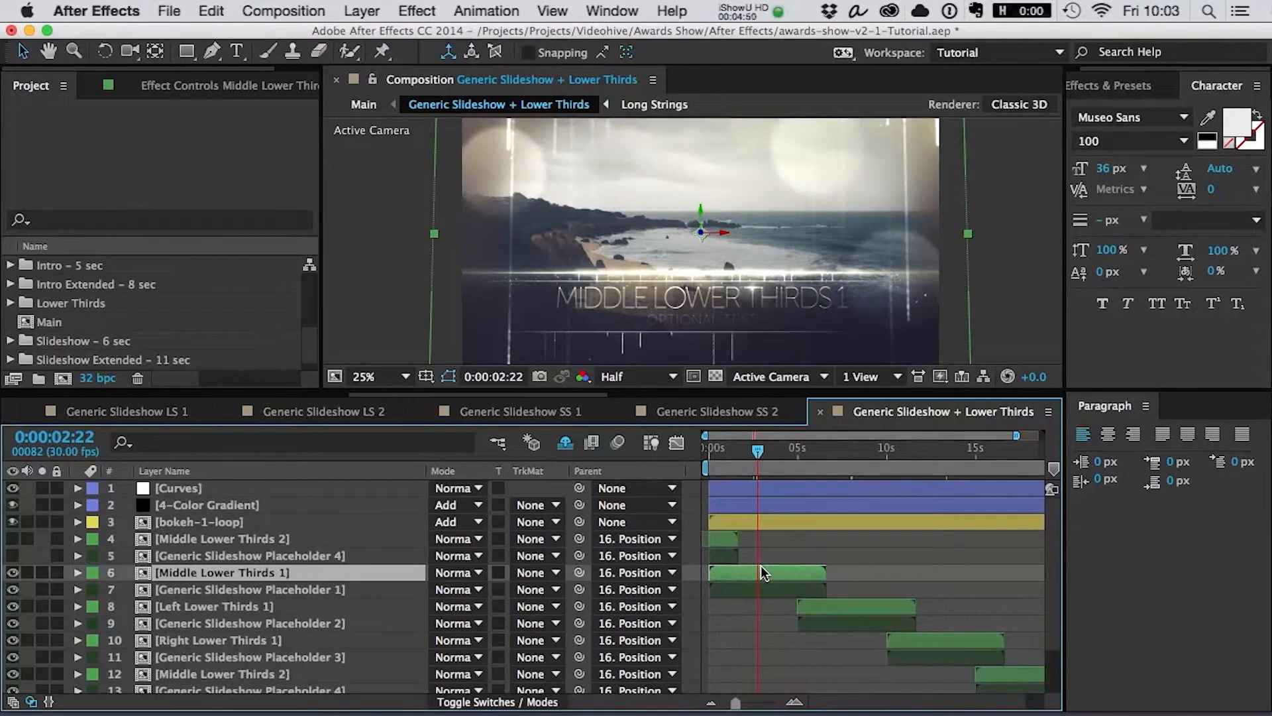
double_click(761, 566)
scroll(746, 294, down, 2)
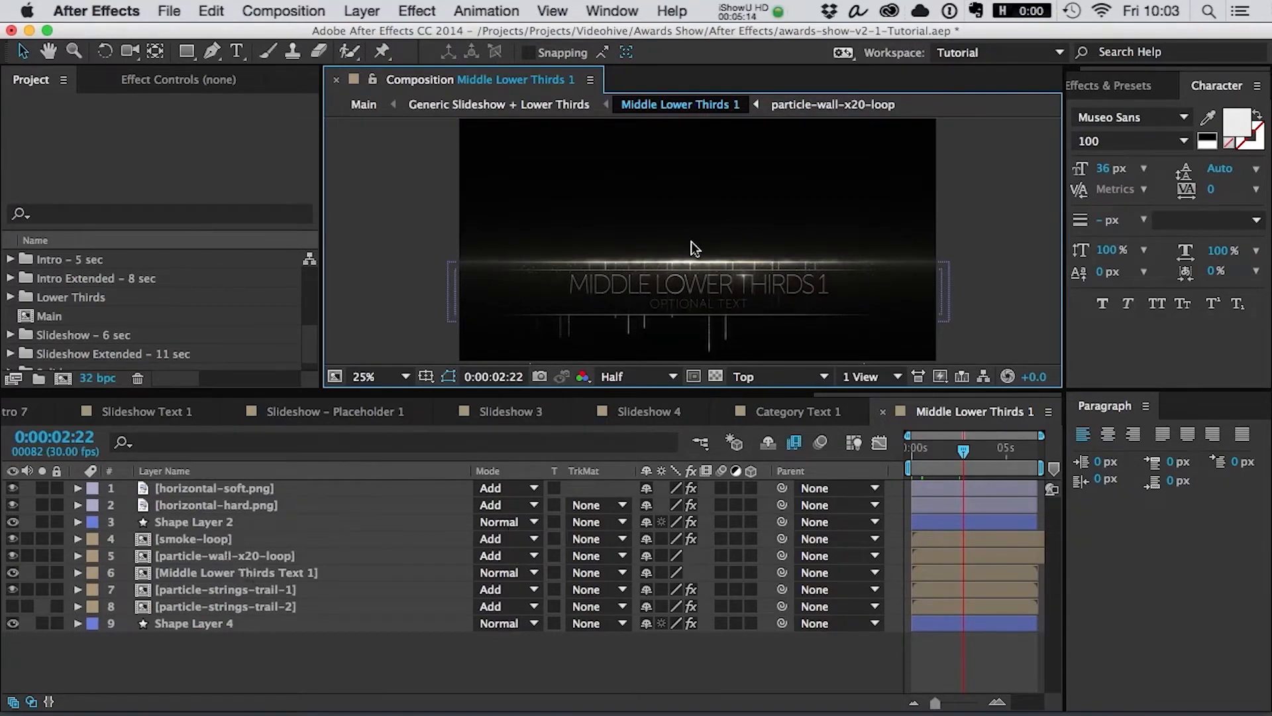
scroll(691, 241, up, 1)
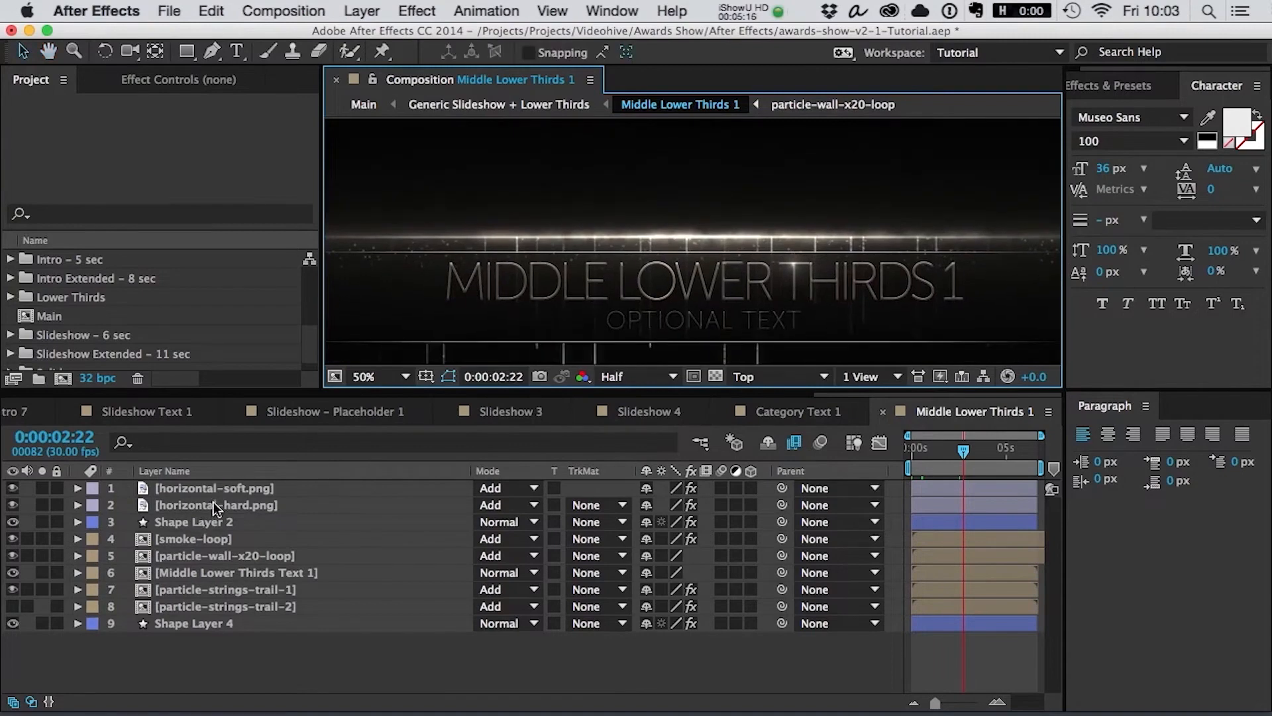
- Compare the light streak with and without the horizontal-soft.png and horizontal-hard.png layers, leaving both layers visible
click(215, 492)
key(comma)
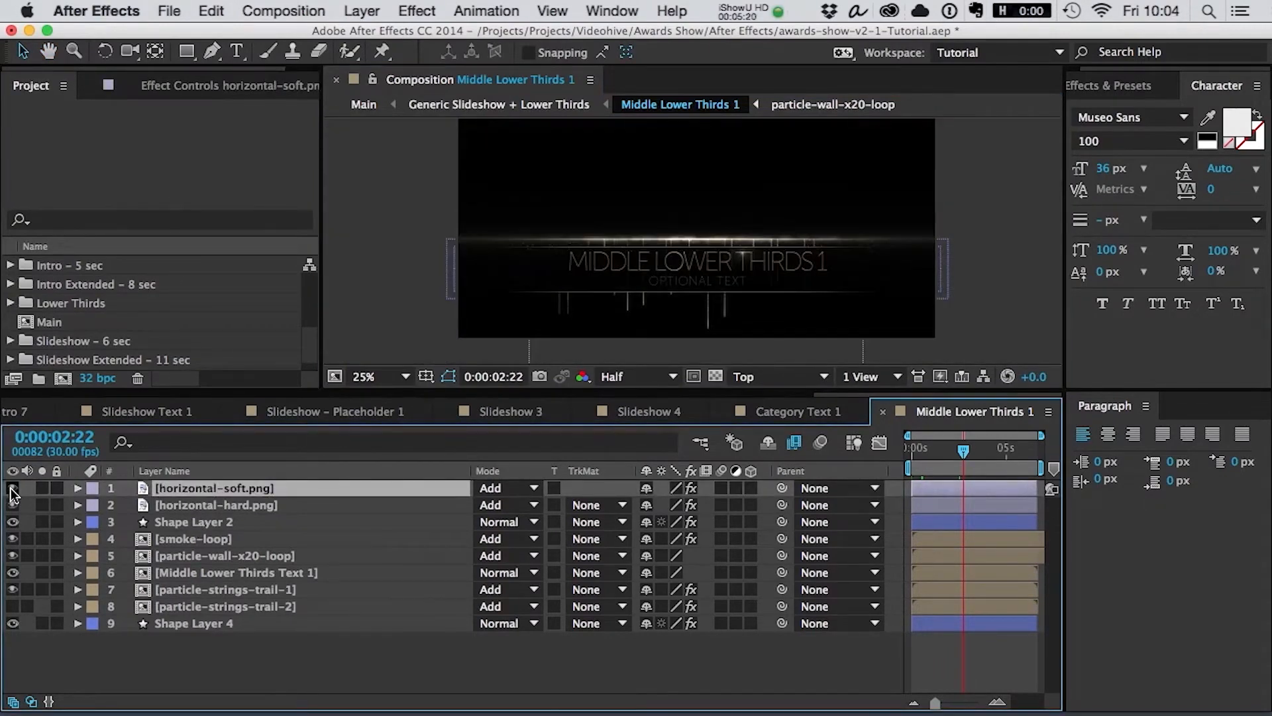
scroll(792, 207, up, 1)
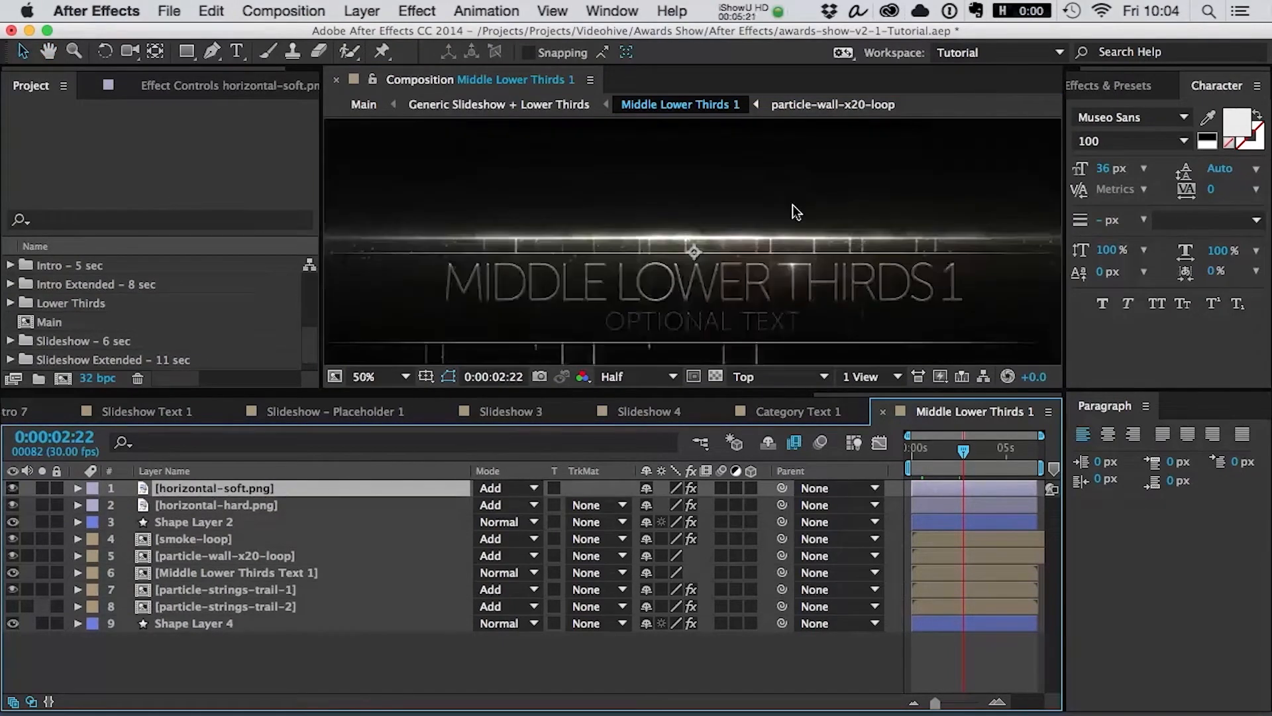
click(12, 488)
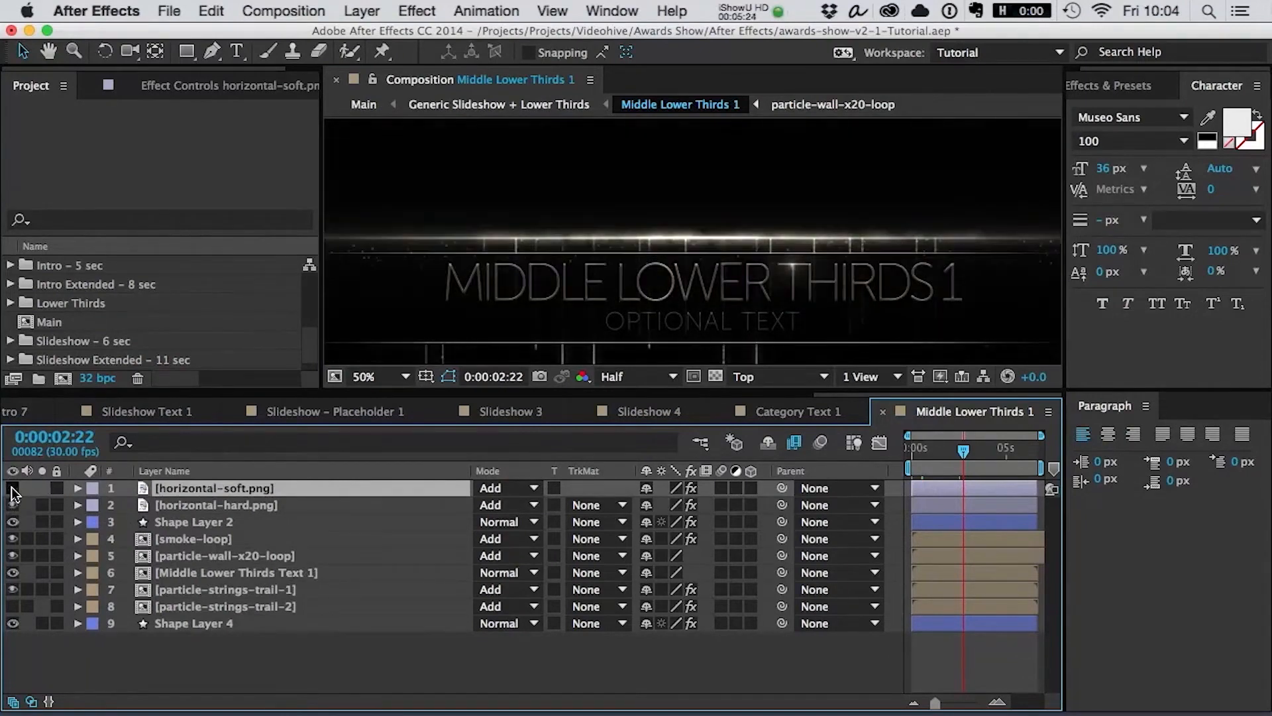
click(13, 489)
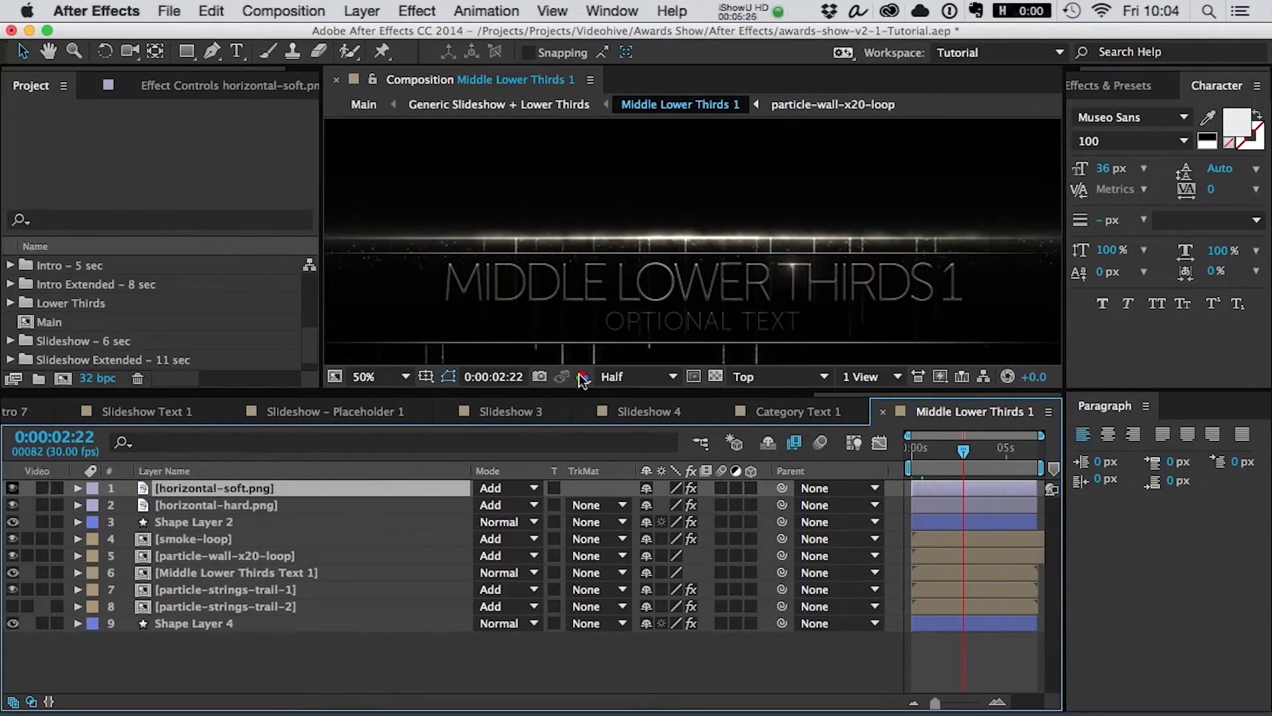
click(273, 504)
click(11, 506)
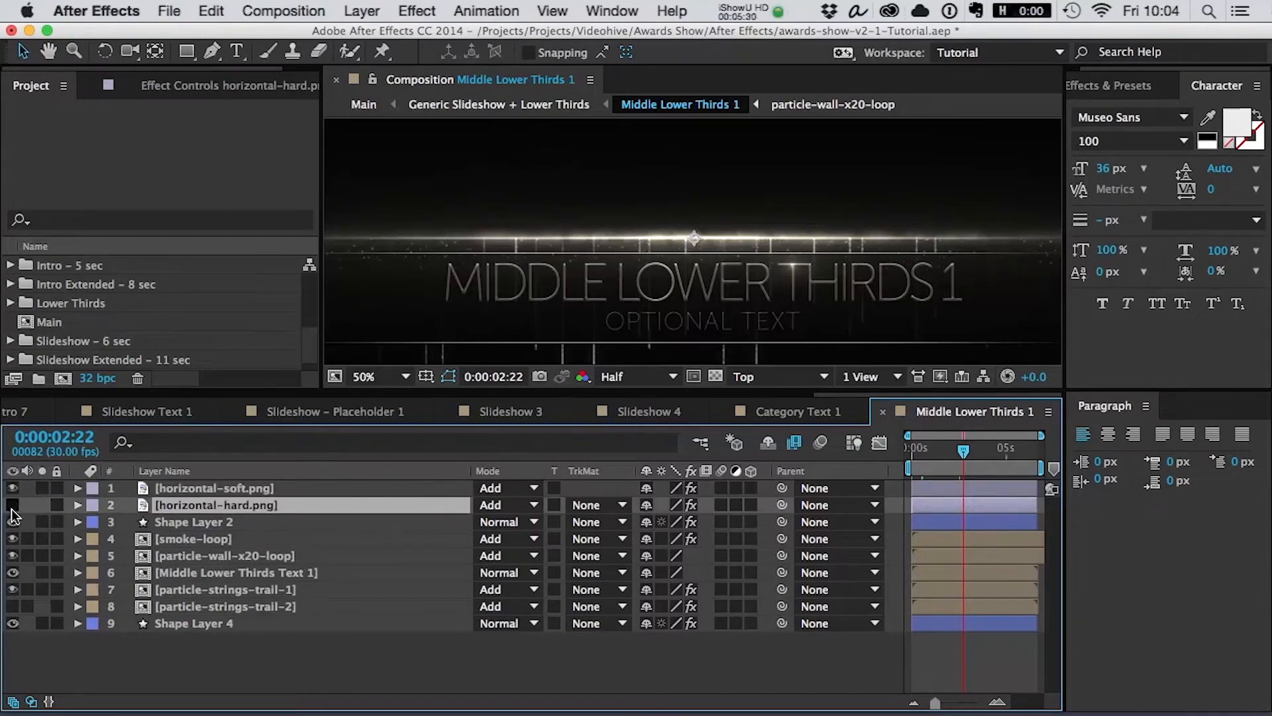
click(12, 508)
- Toggle Shape Layer 2 off and on to identify the lines it draws around the title
click(203, 523)
click(11, 523)
click(12, 523)
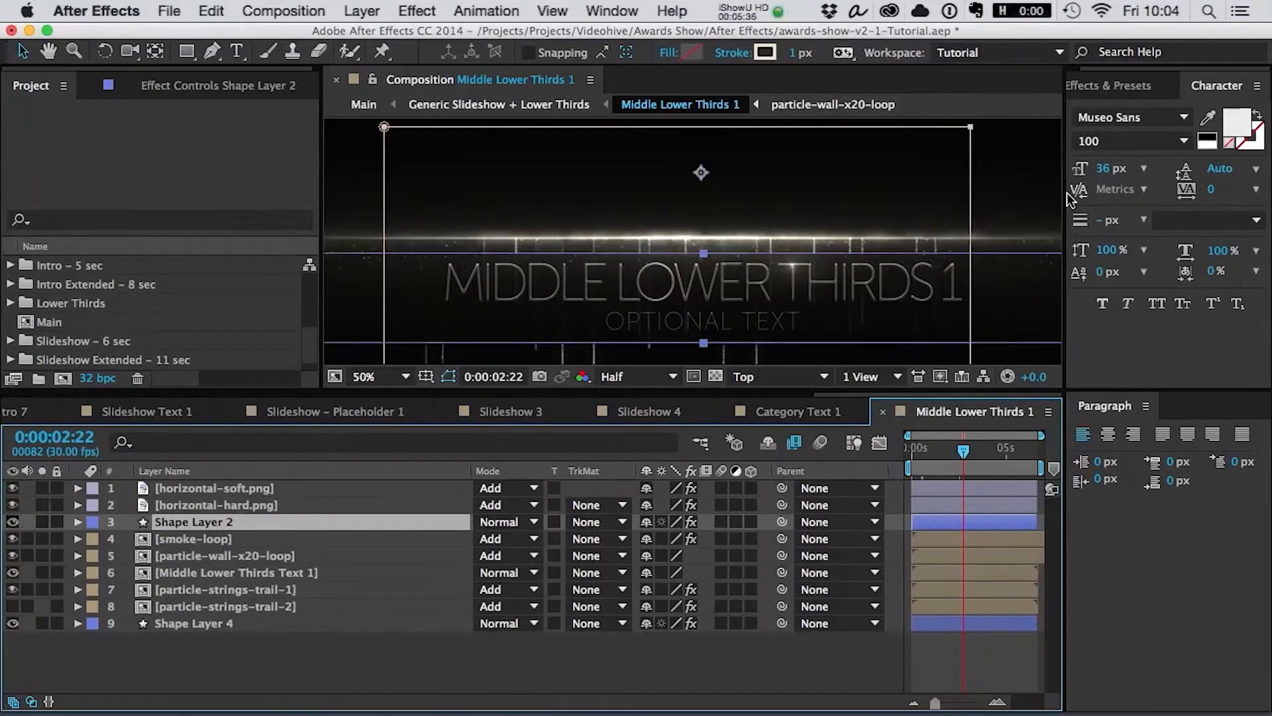
click(375, 676)
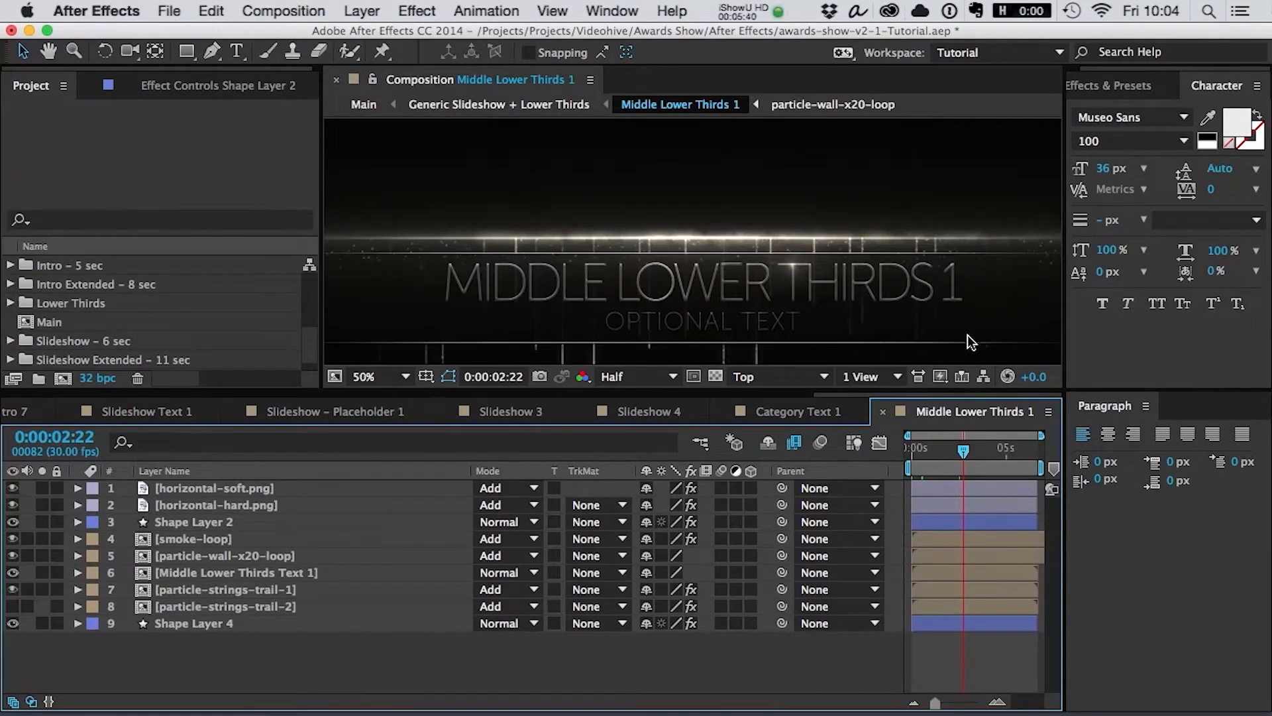
click(188, 527)
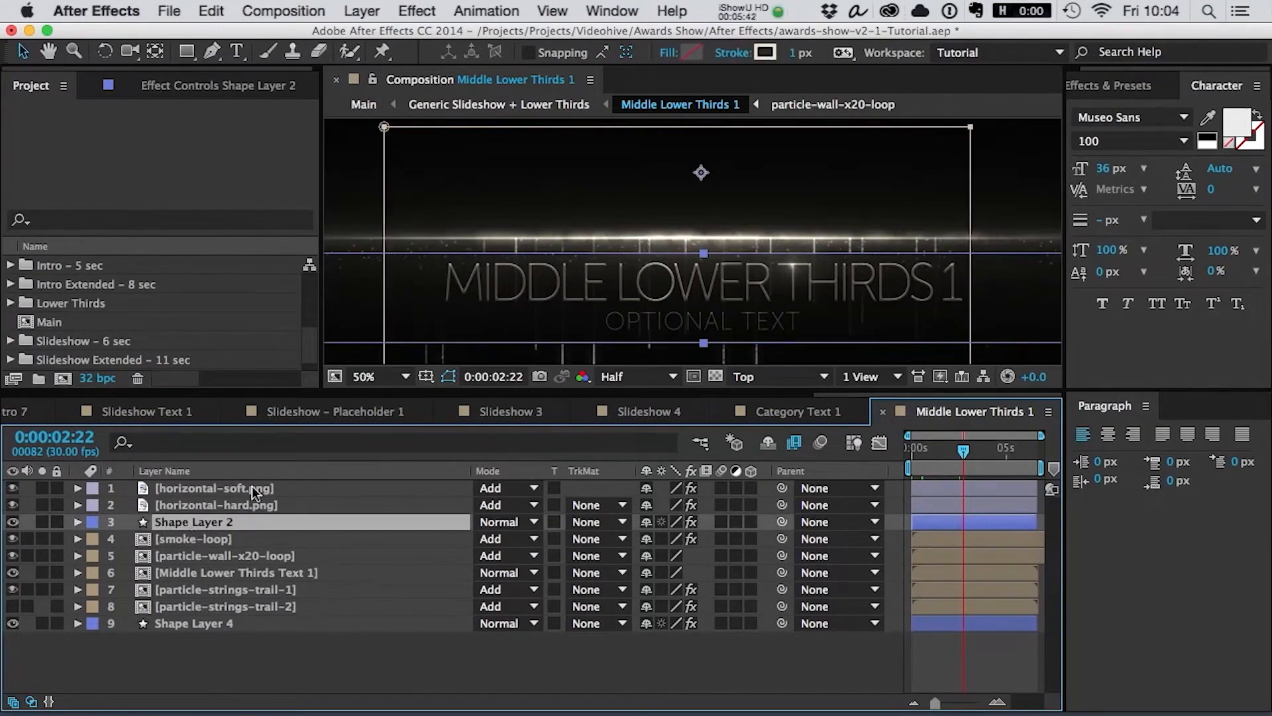
- Compare the lower third with and without the smoke-loop layer and leave that layer hidden
click(224, 538)
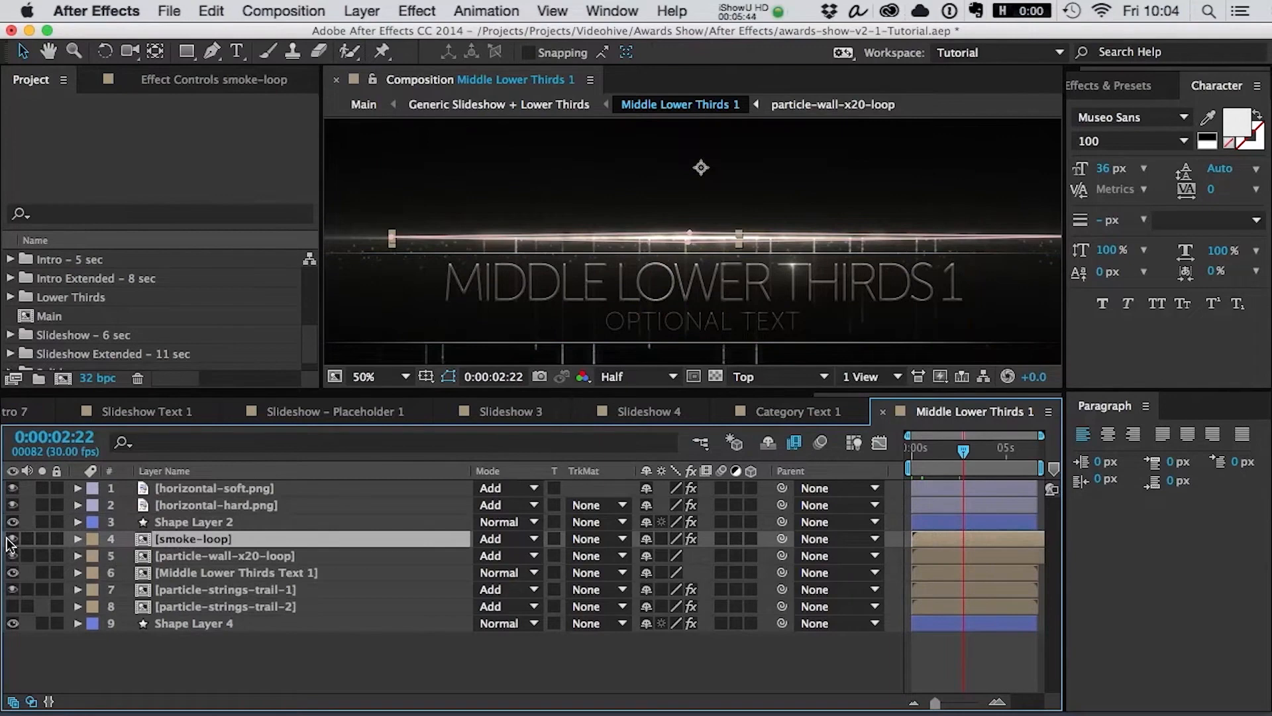
key(super+shift+a)
click(206, 542)
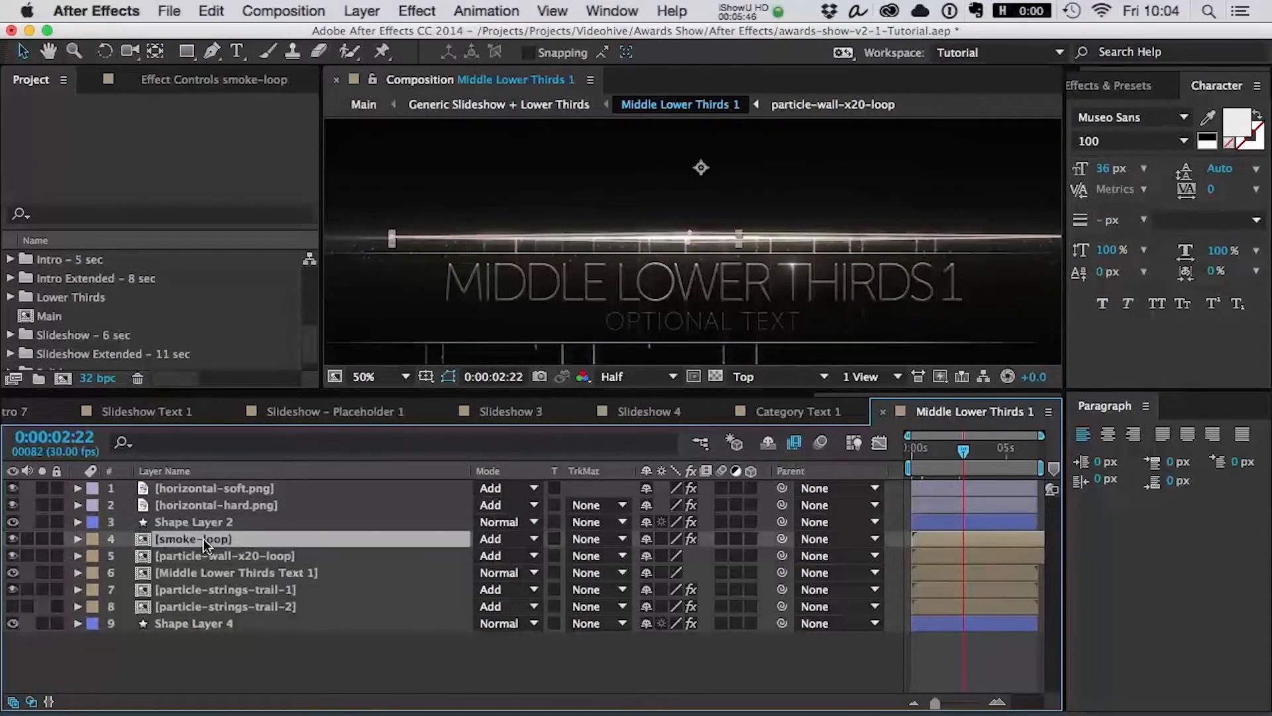
click(13, 538)
click(12, 538)
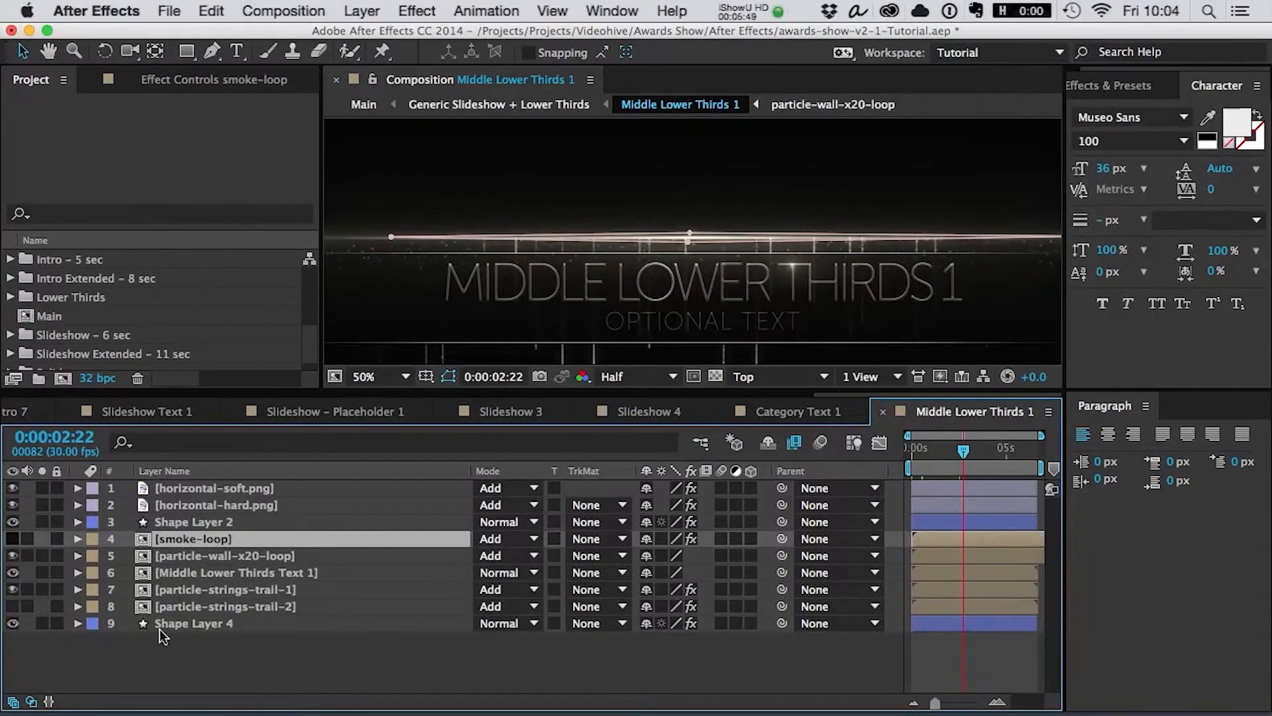
click(179, 638)
click(13, 538)
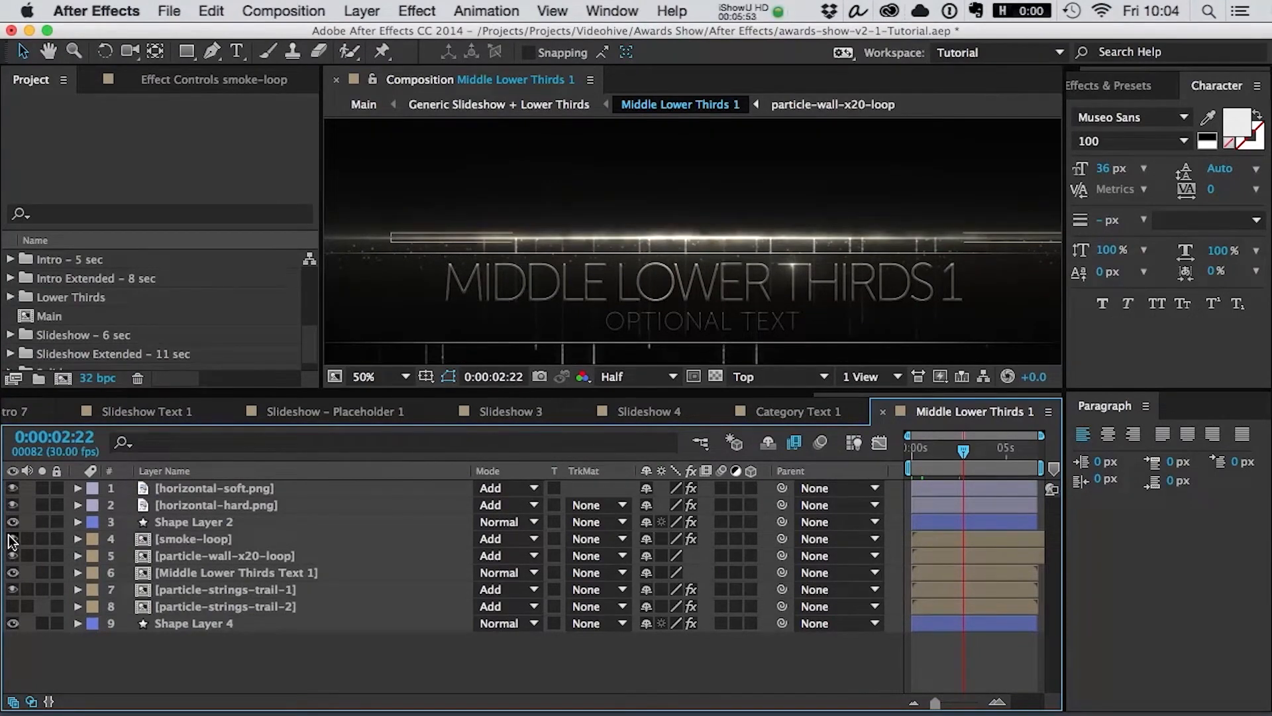
click(13, 538)
- Inspect the particle-wall-x20-loop and Middle Lower Thirds Text 1 layers in the lower third
click(175, 558)
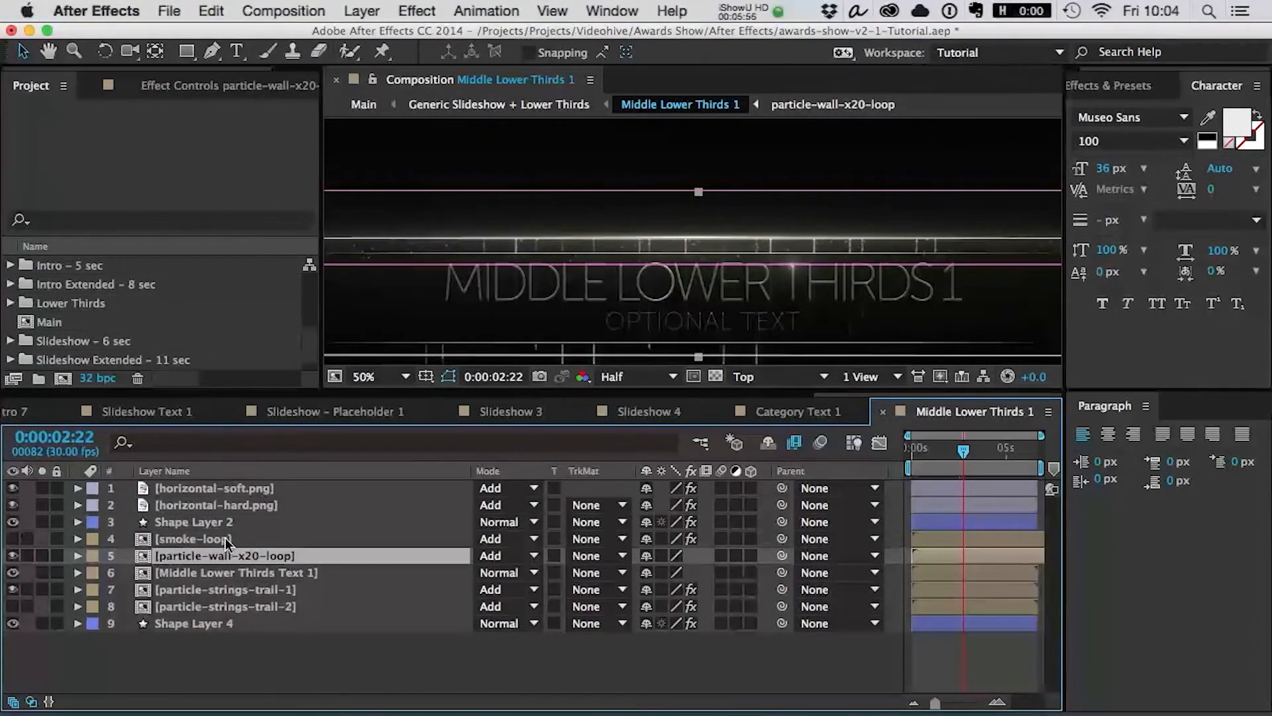
click(11, 556)
click(253, 577)
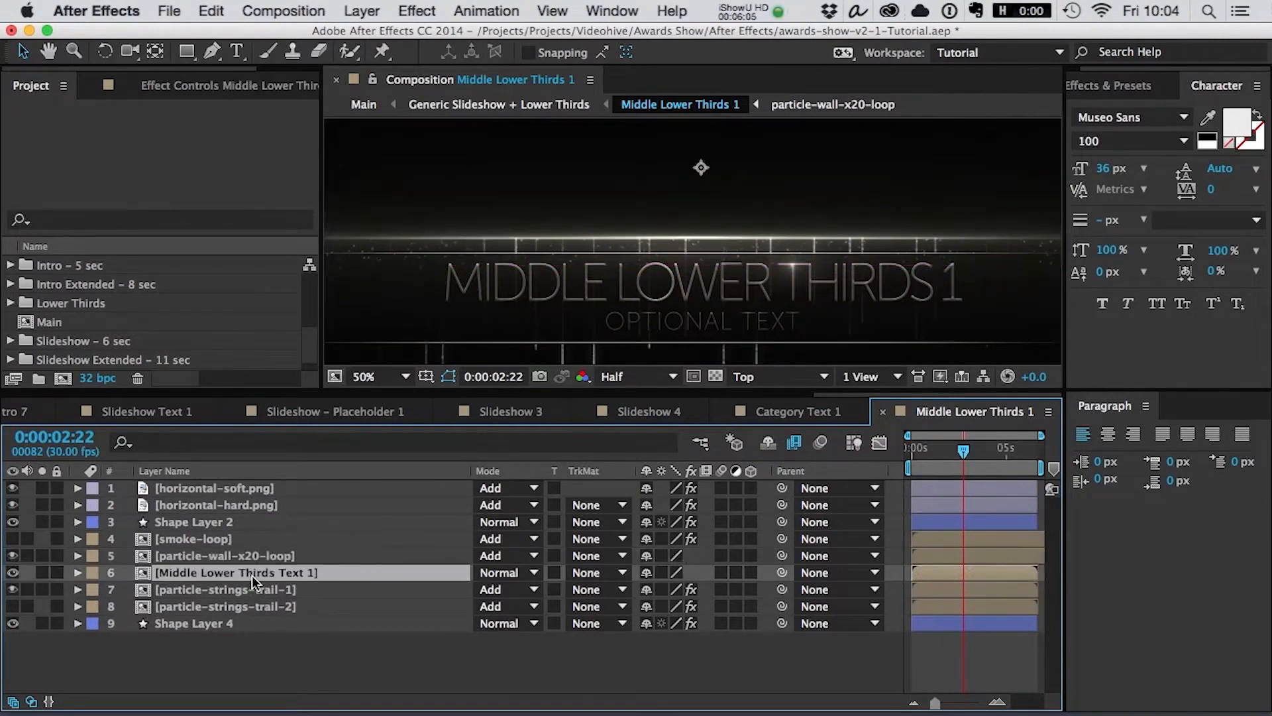
- Compare the lower third with and without the particle-strings-trail-1 layer at 25% magnification, then return to 50%
click(260, 589)
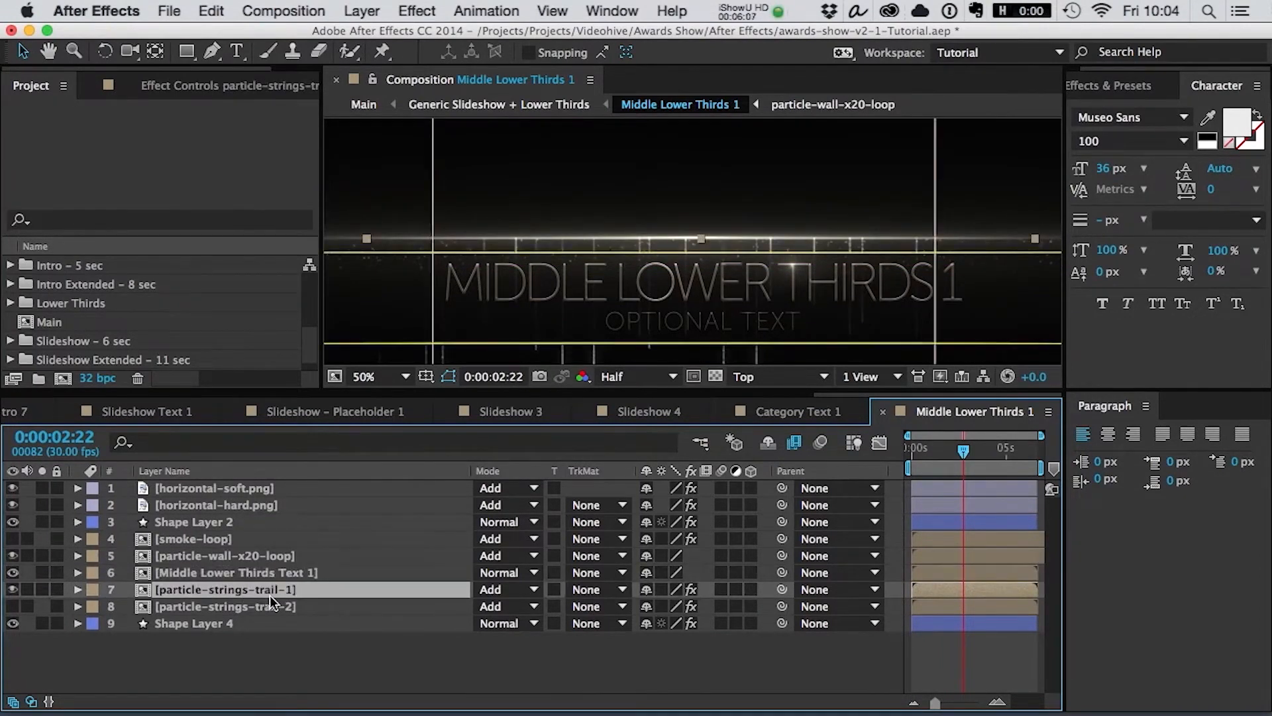
key(comma)
key(comma)
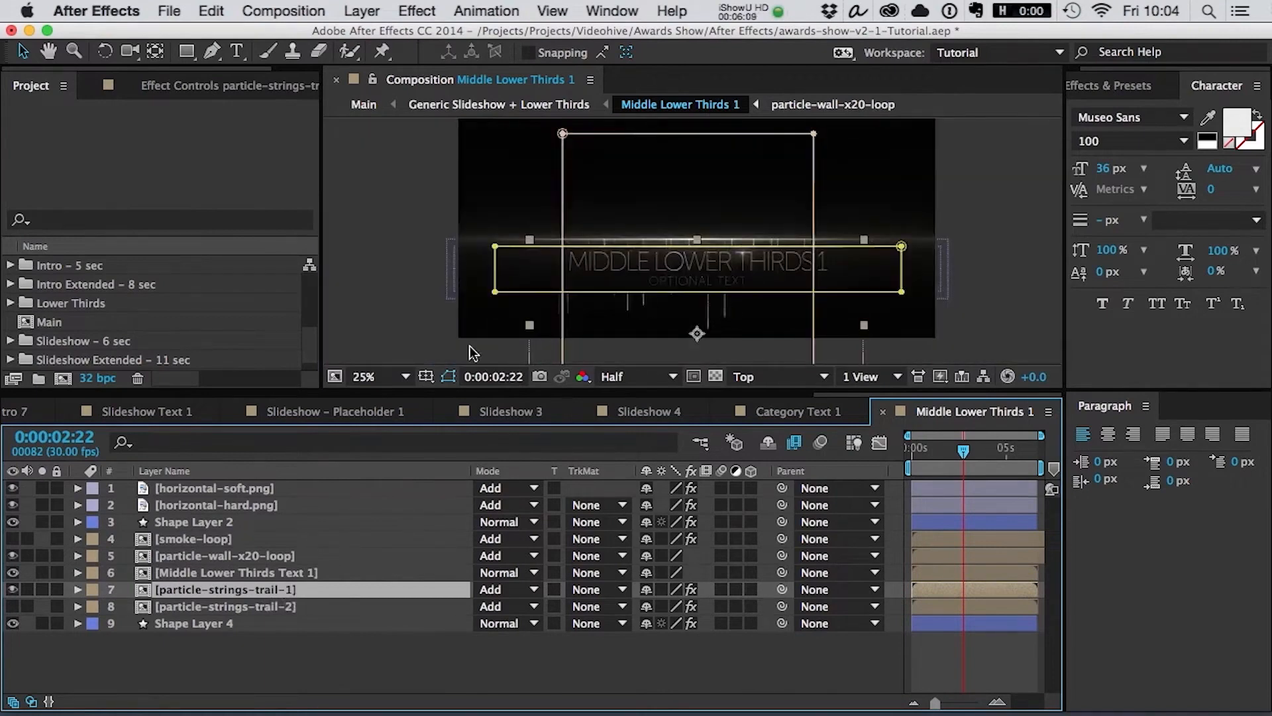
click(13, 590)
click(12, 590)
key(period)
key(period)
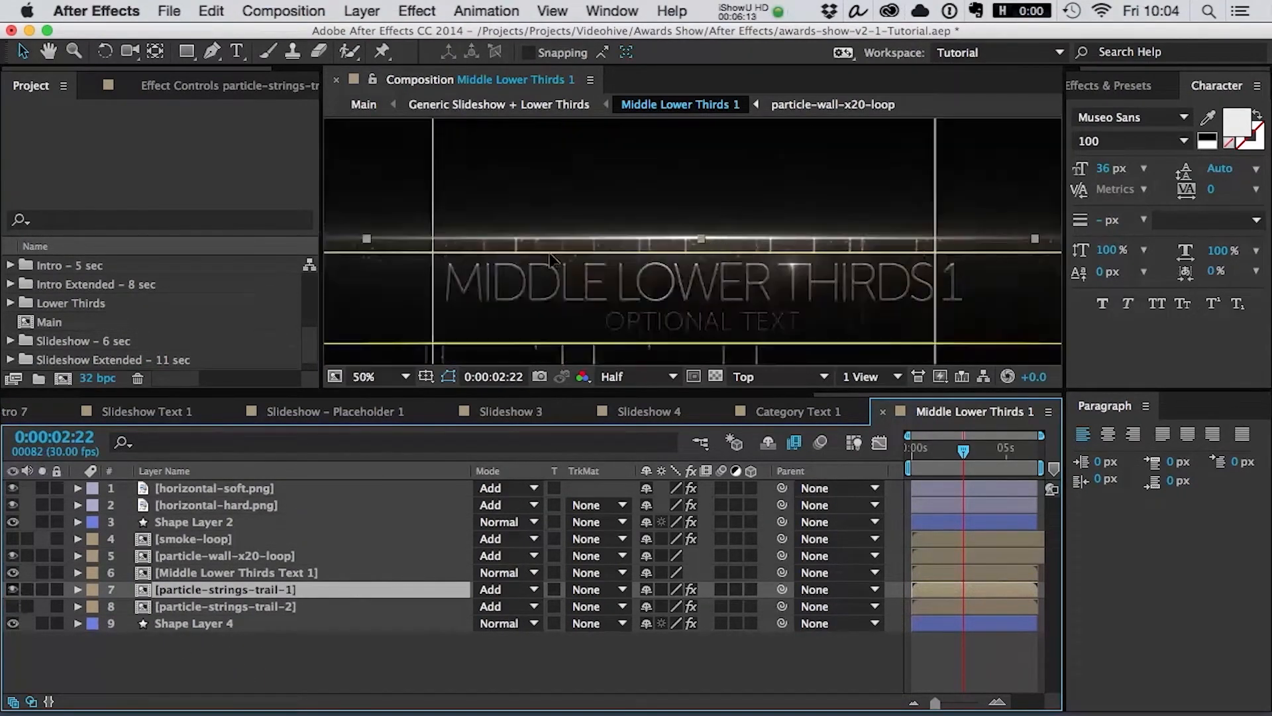
- Hide particle-strings-trail-1, reveal its Opacity keyframes, and make the layer visible again
click(13, 590)
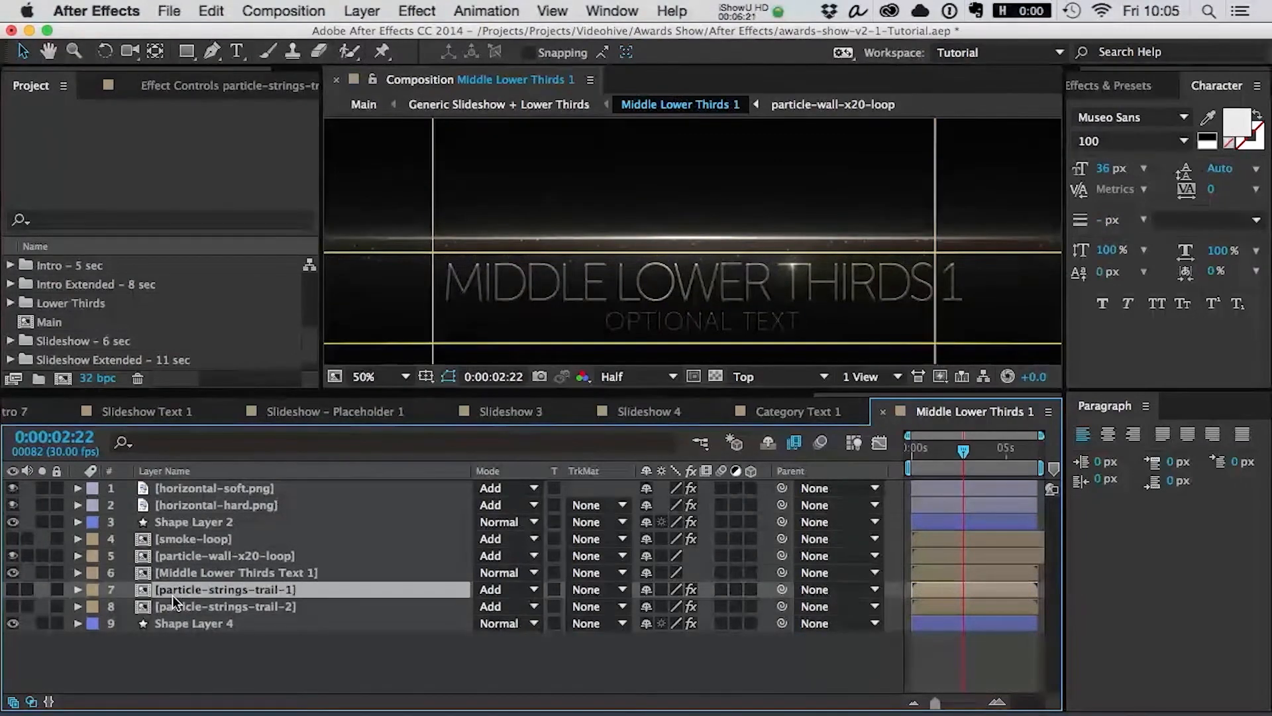
key(t)
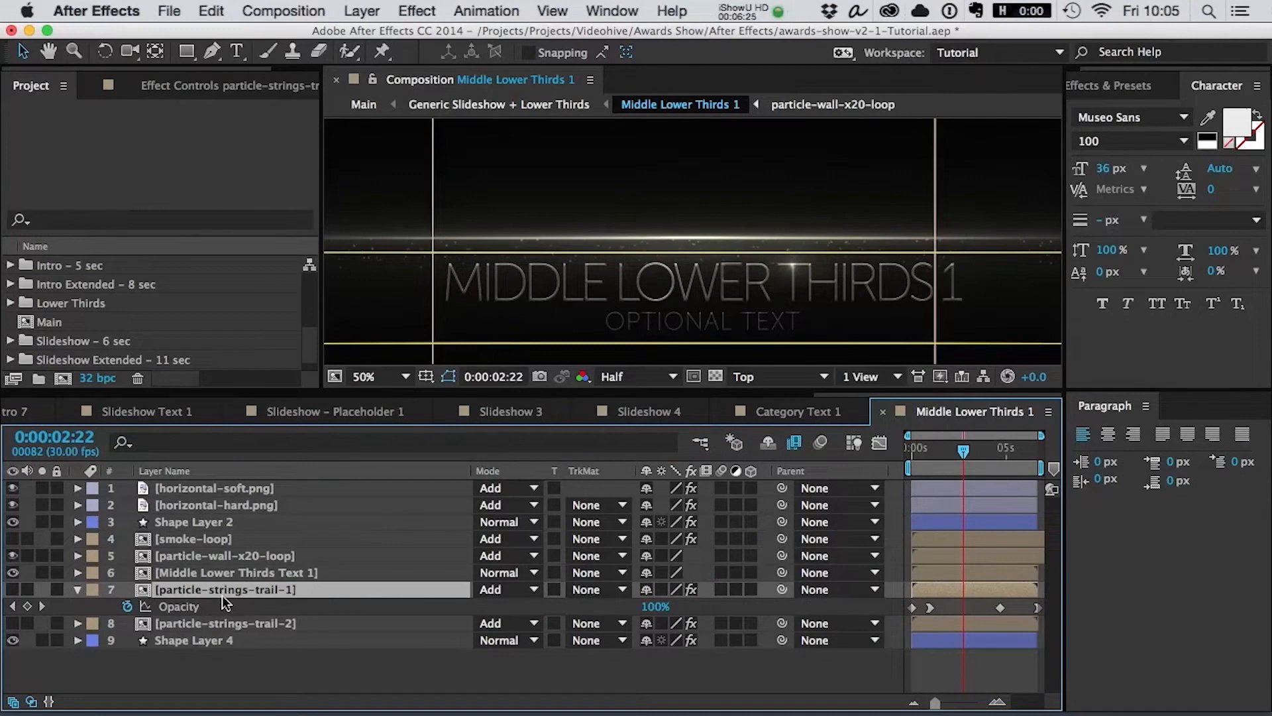
click(12, 589)
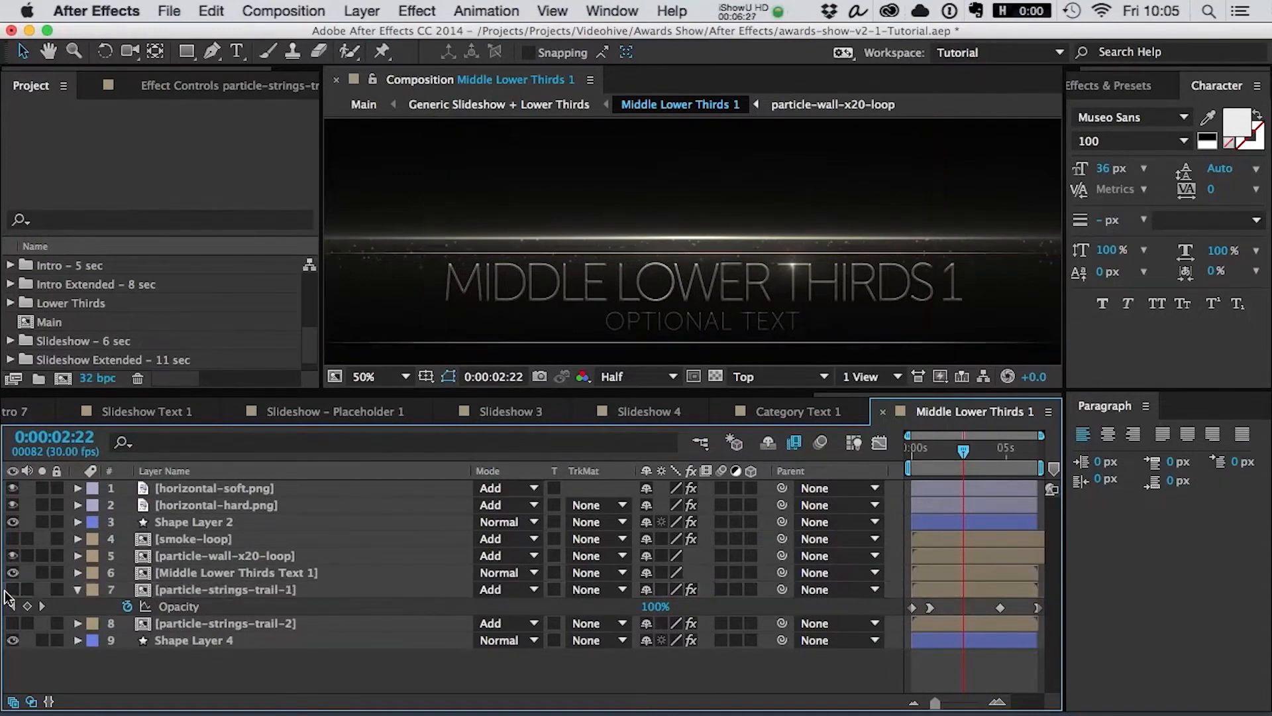
- Make the hidden particle-strings-trail-2 layer visible to add more strings beneath the light streak
click(193, 624)
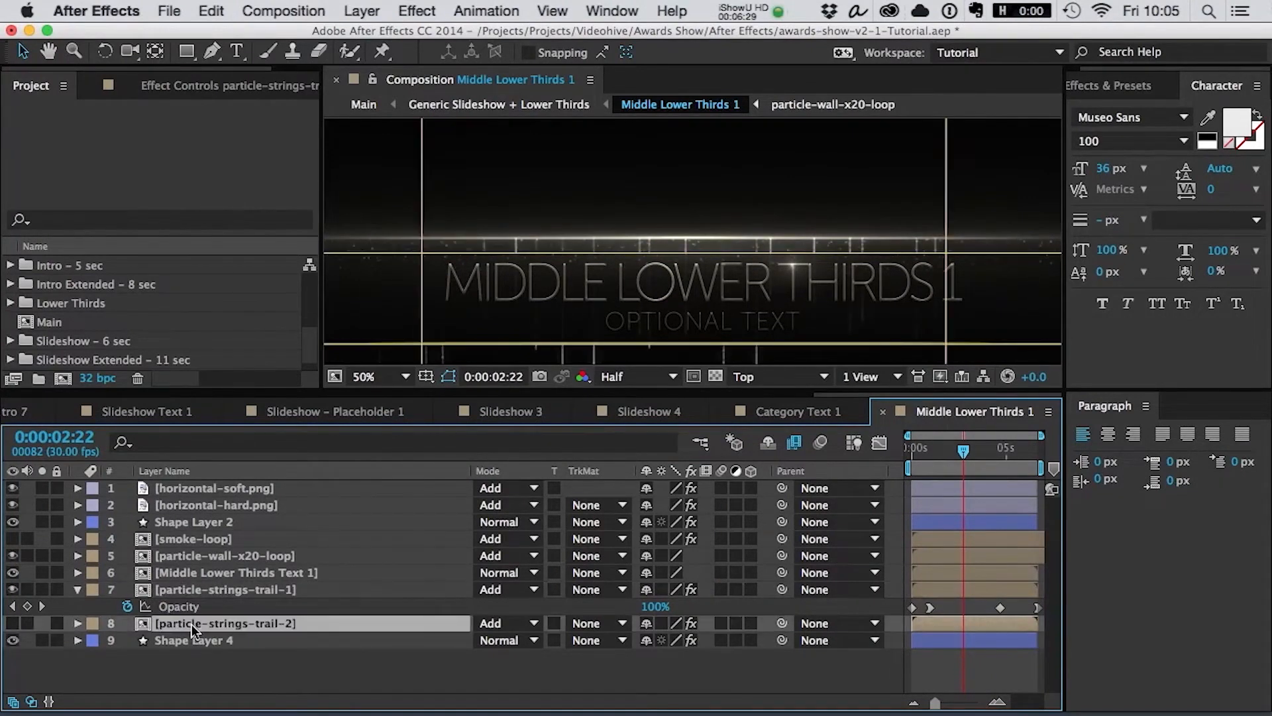
click(12, 622)
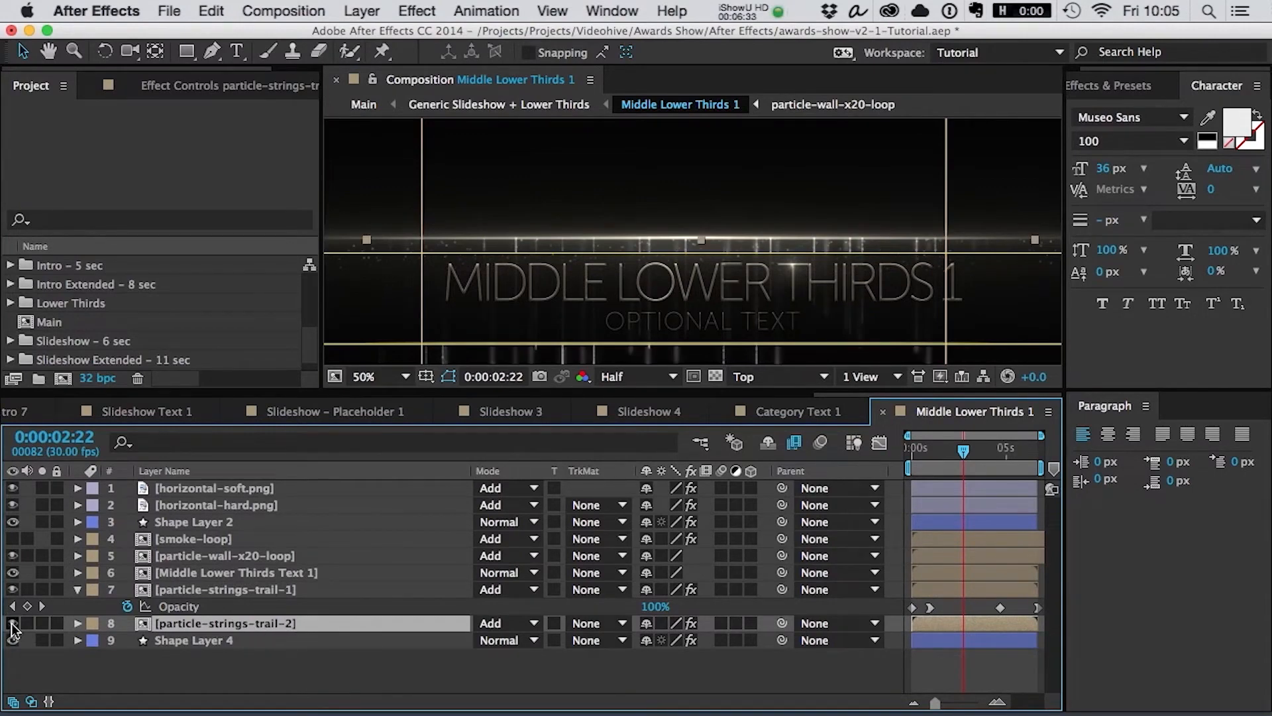
- Preview the particle-strings-trail-2 layer's strings around 0:00:04:09 with the layer on and off, leaving it hidden
scroll(768, 206, down, 1)
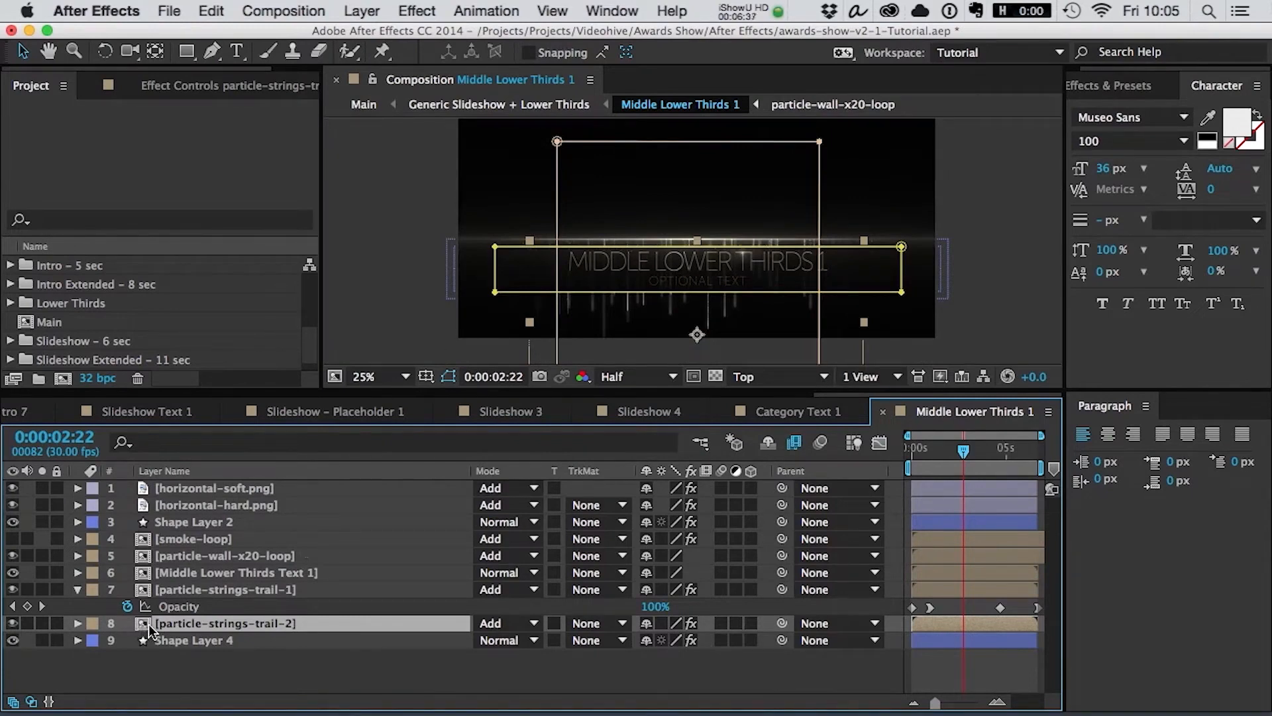
click(12, 624)
click(11, 624)
click(990, 450)
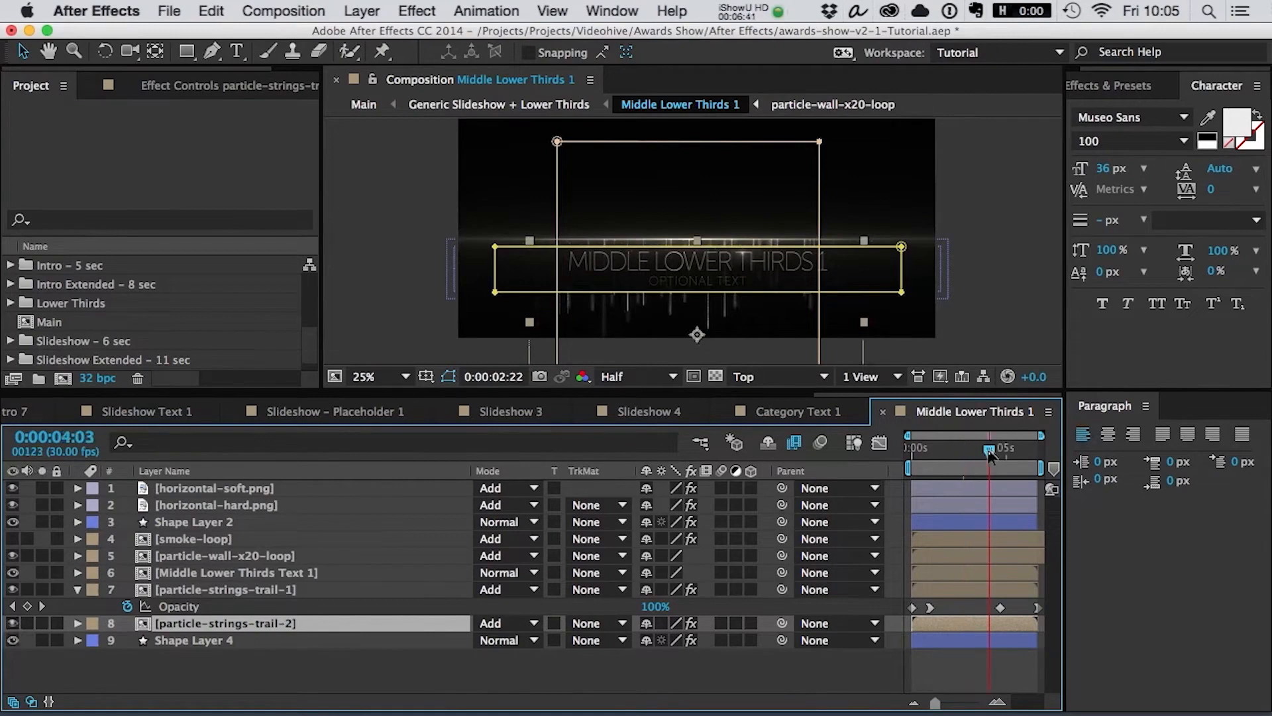
drag(990, 453, 993, 453)
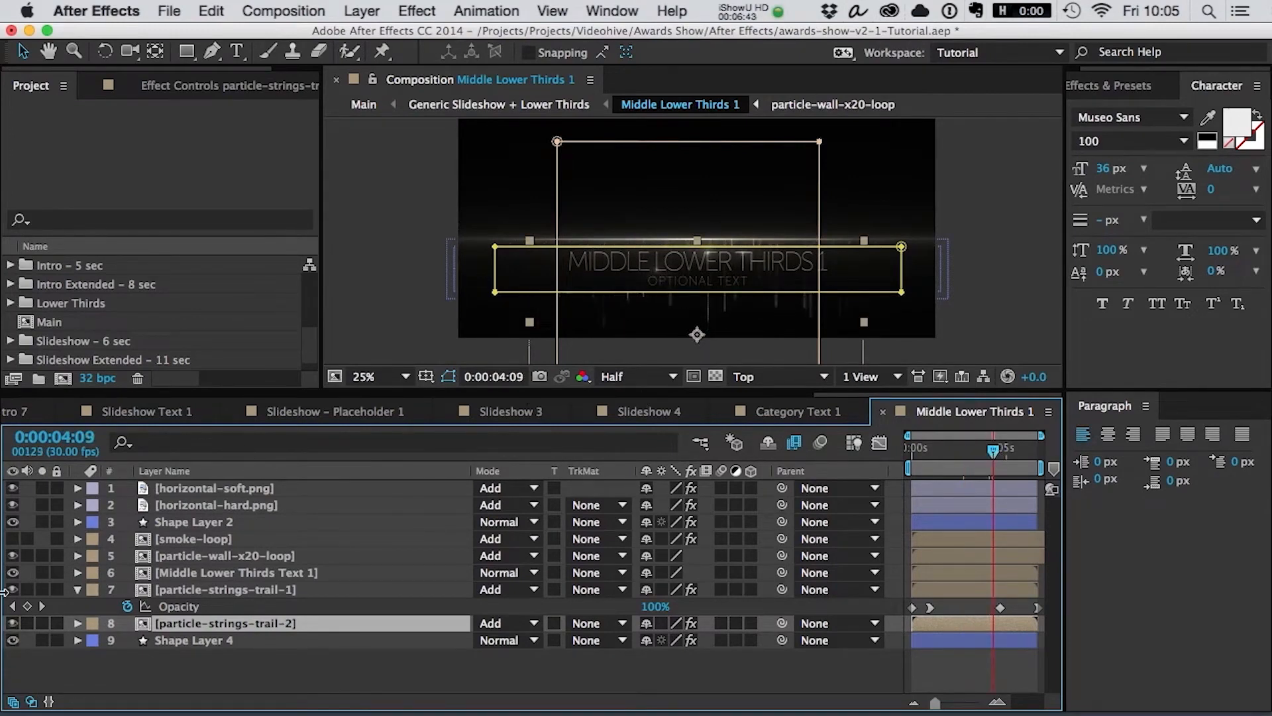
click(12, 623)
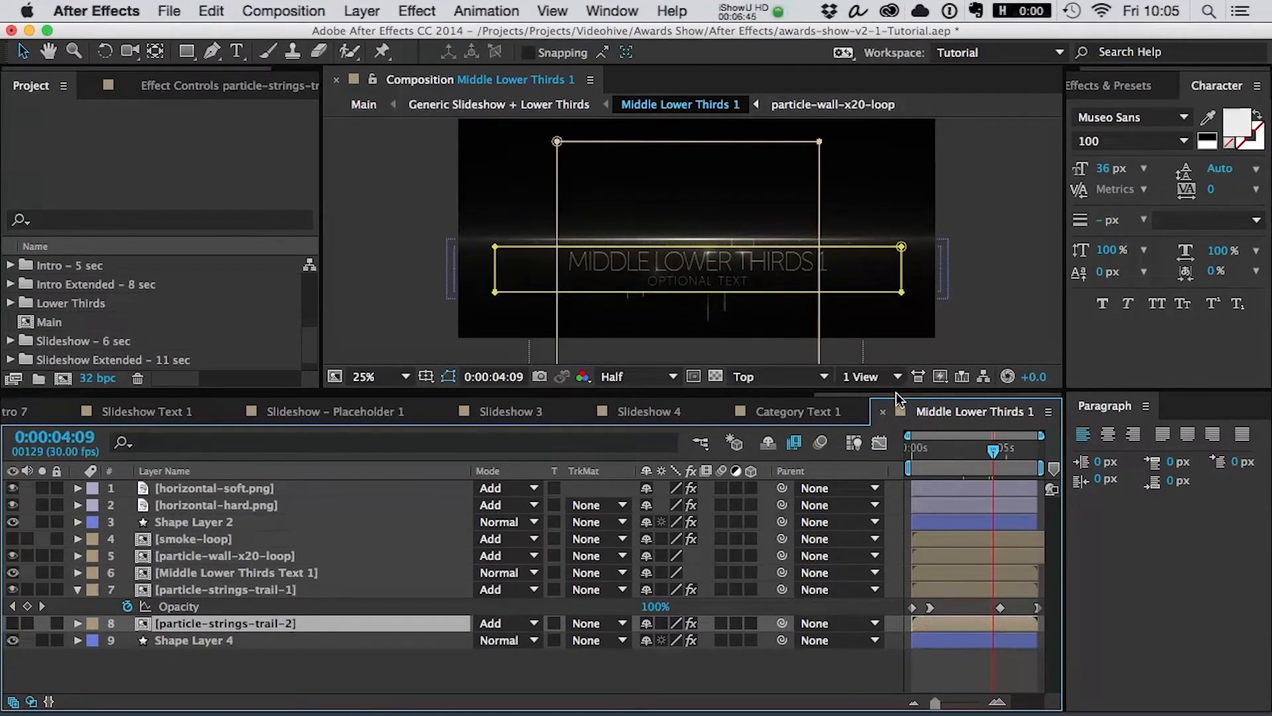
- Open Left Lower Thirds 1 from Generic Slideshow + Lower Thirds in Main and view it at 0:00:03:01
drag(909, 392, 80, 403)
click(79, 401)
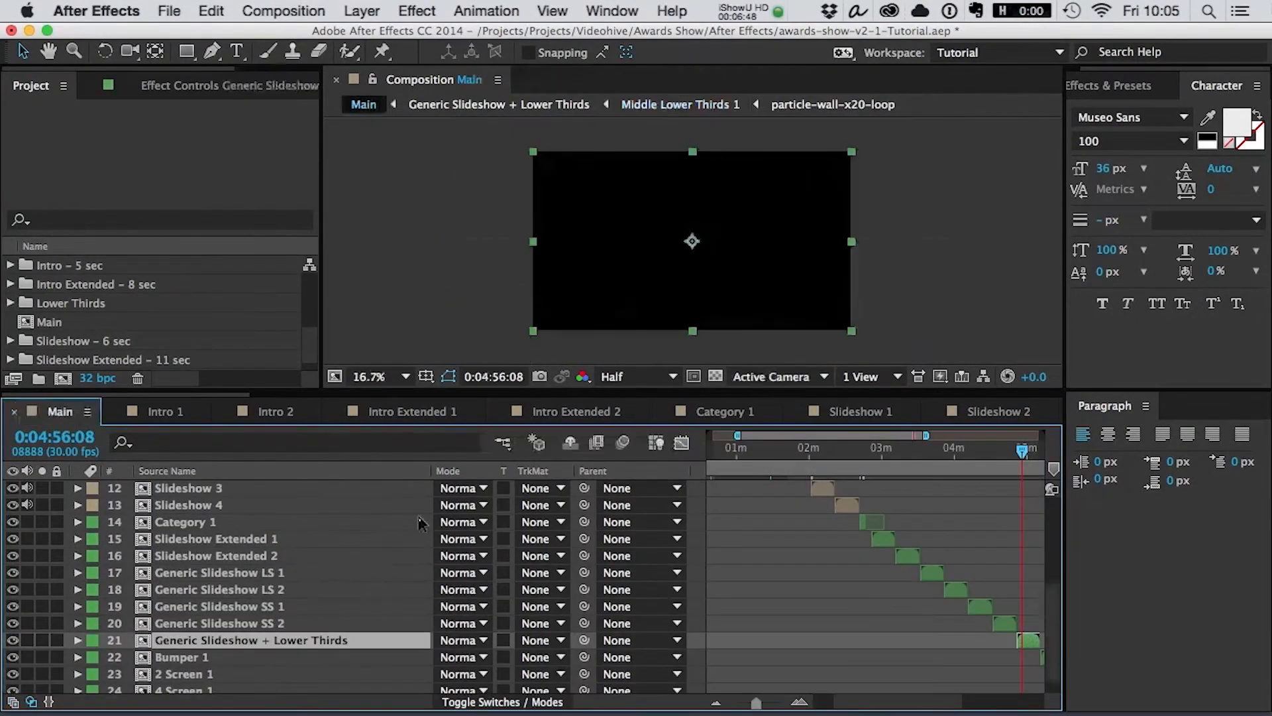
double_click(1028, 639)
double_click(840, 604)
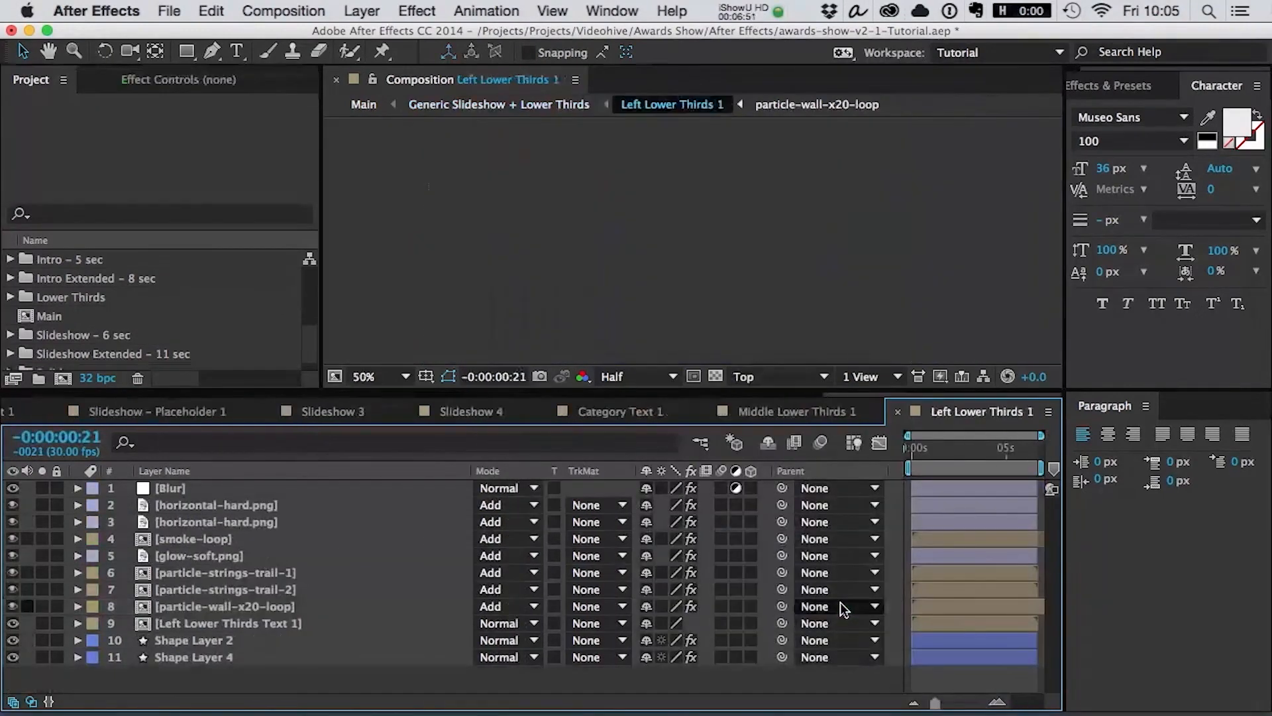
drag(954, 445, 969, 447)
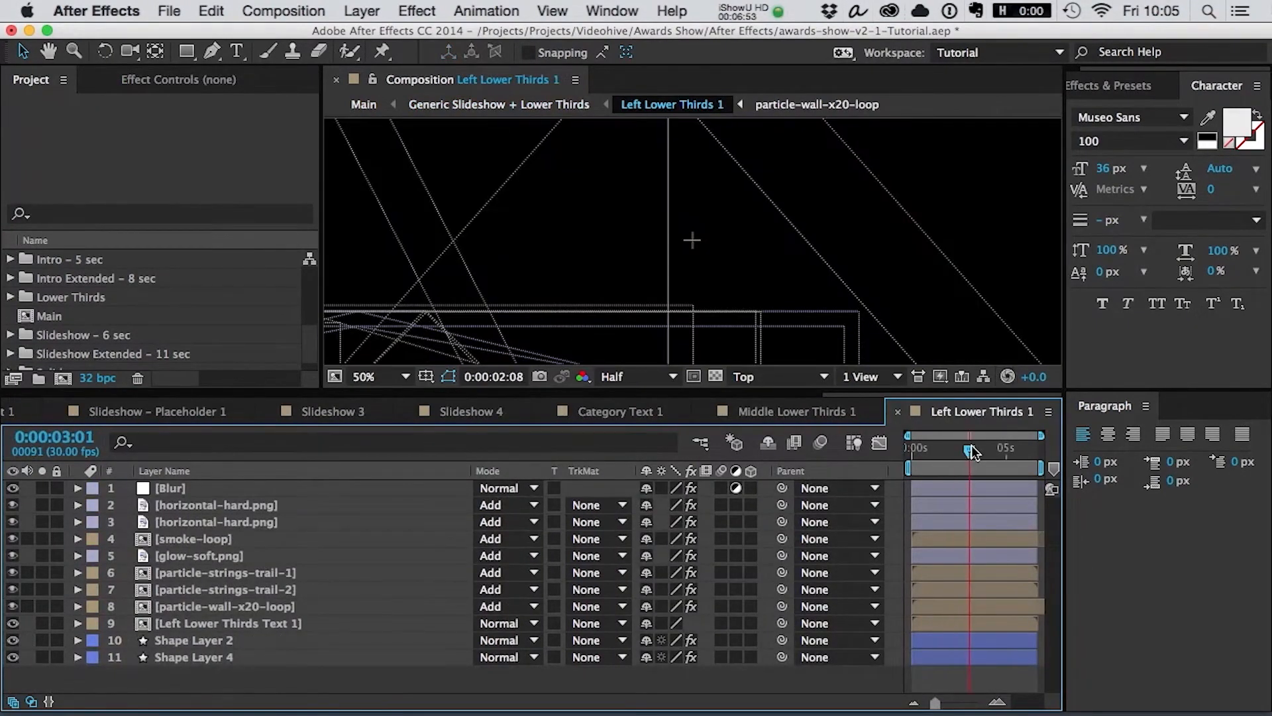
scroll(677, 210, down, 2)
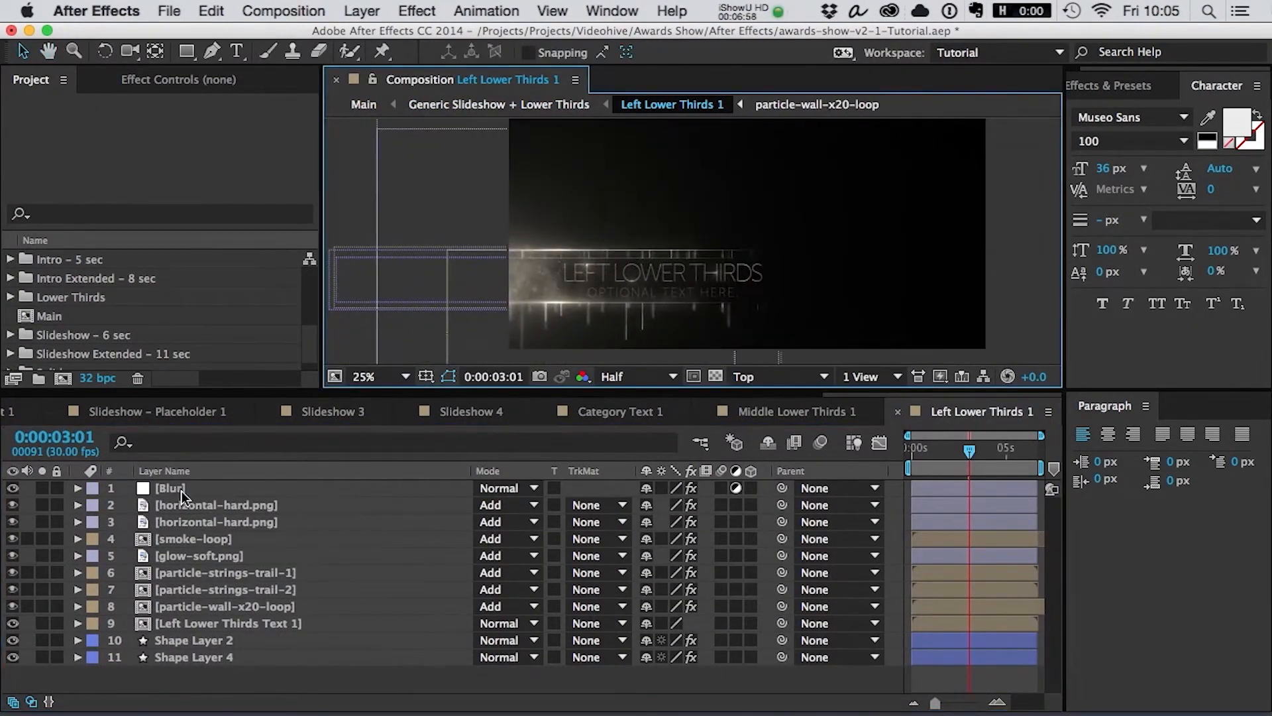
- Compare the left lower third with and without the Blur layer, and inspect that layer's Fast Blur settings
click(500, 332)
scroll(498, 297, up, 2)
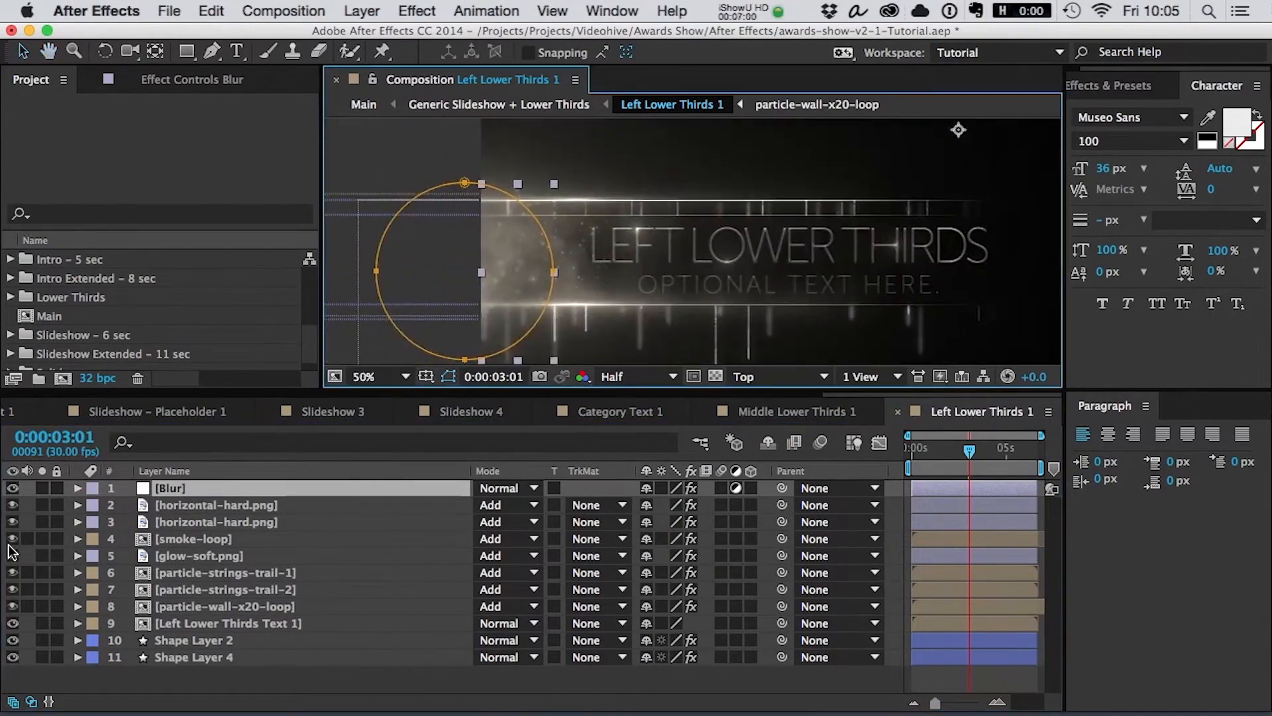
click(14, 488)
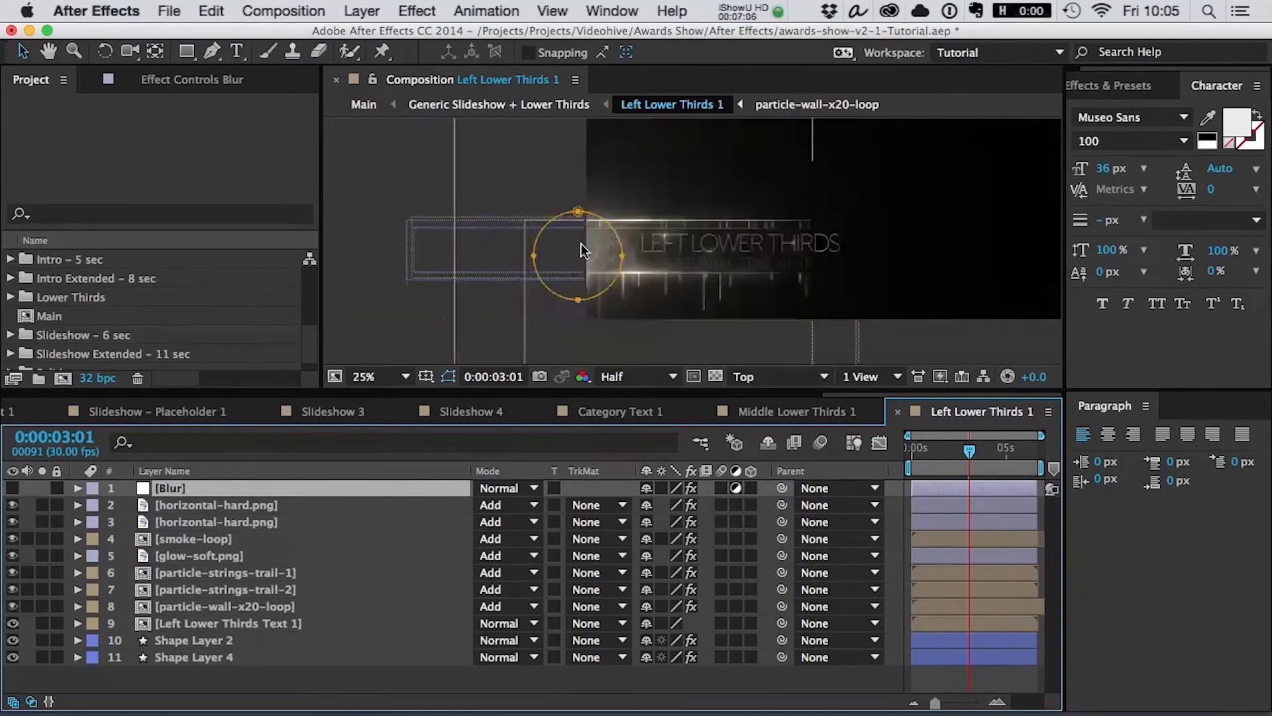
click(11, 489)
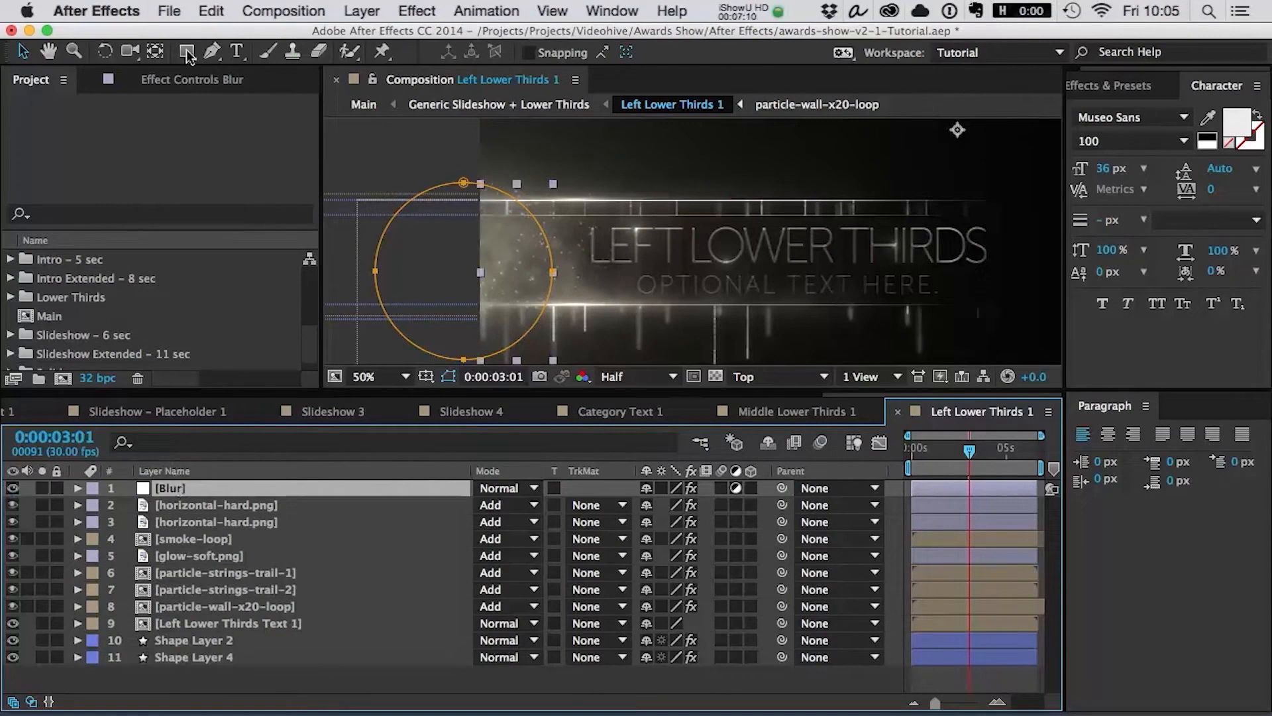
click(177, 78)
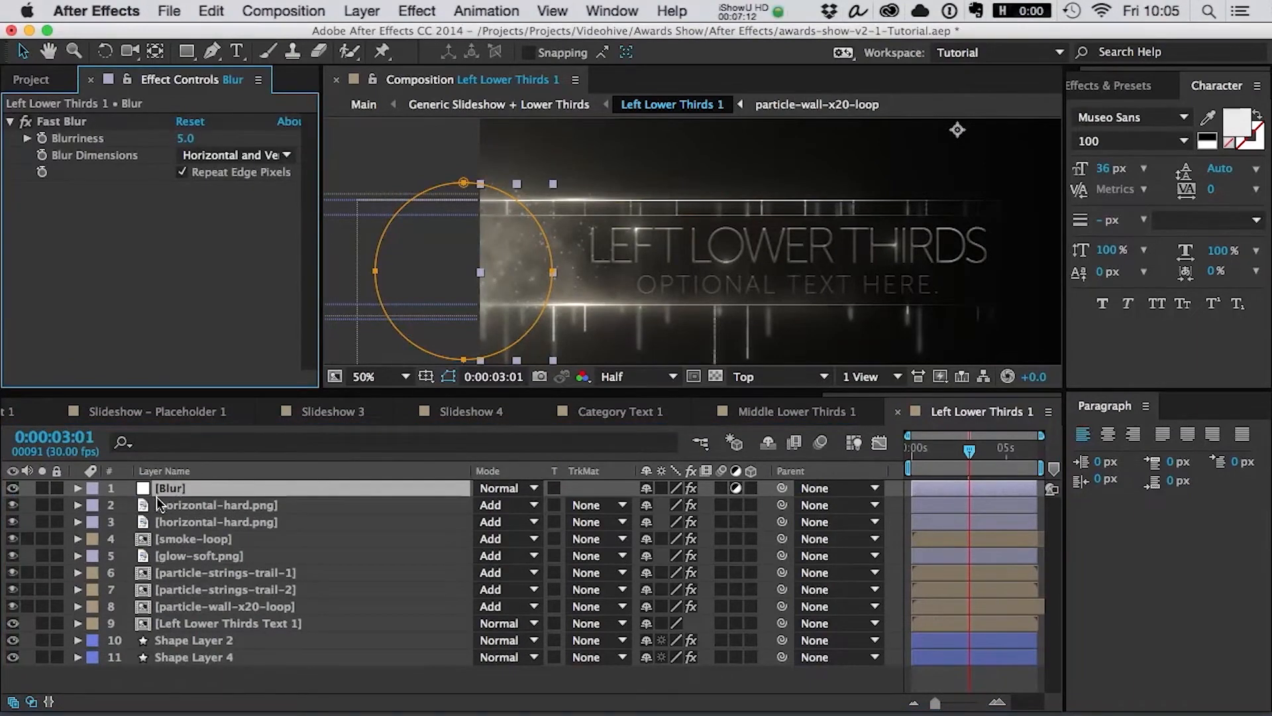
- Toggle both horizontal-hard.png layers off and on to identify the light streak each one adds to the lower third
click(206, 503)
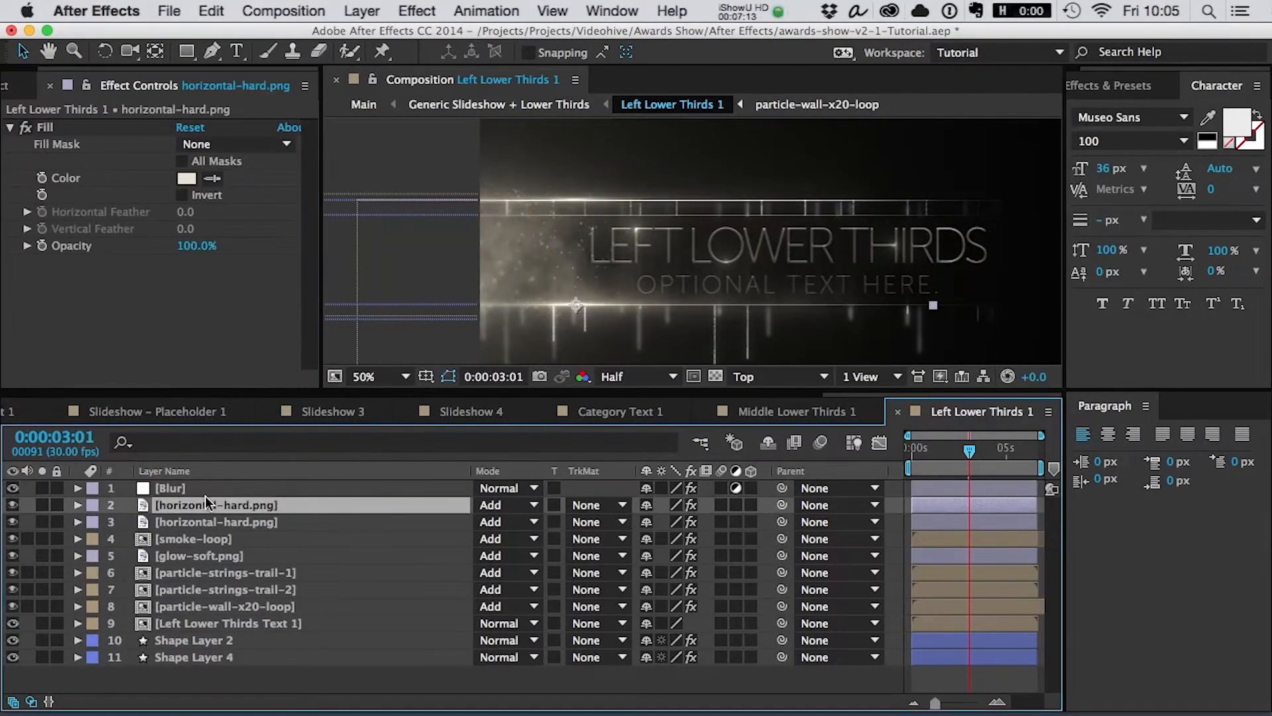
click(12, 504)
click(12, 522)
click(12, 522)
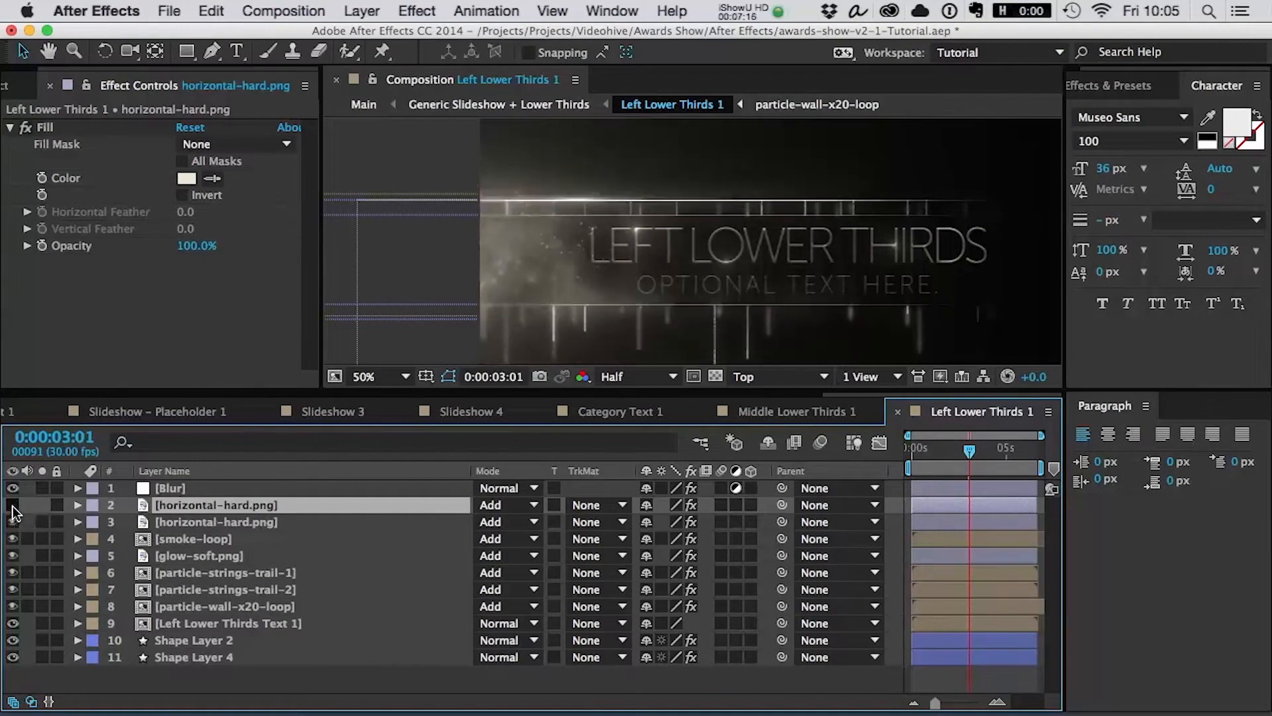
click(12, 505)
click(195, 522)
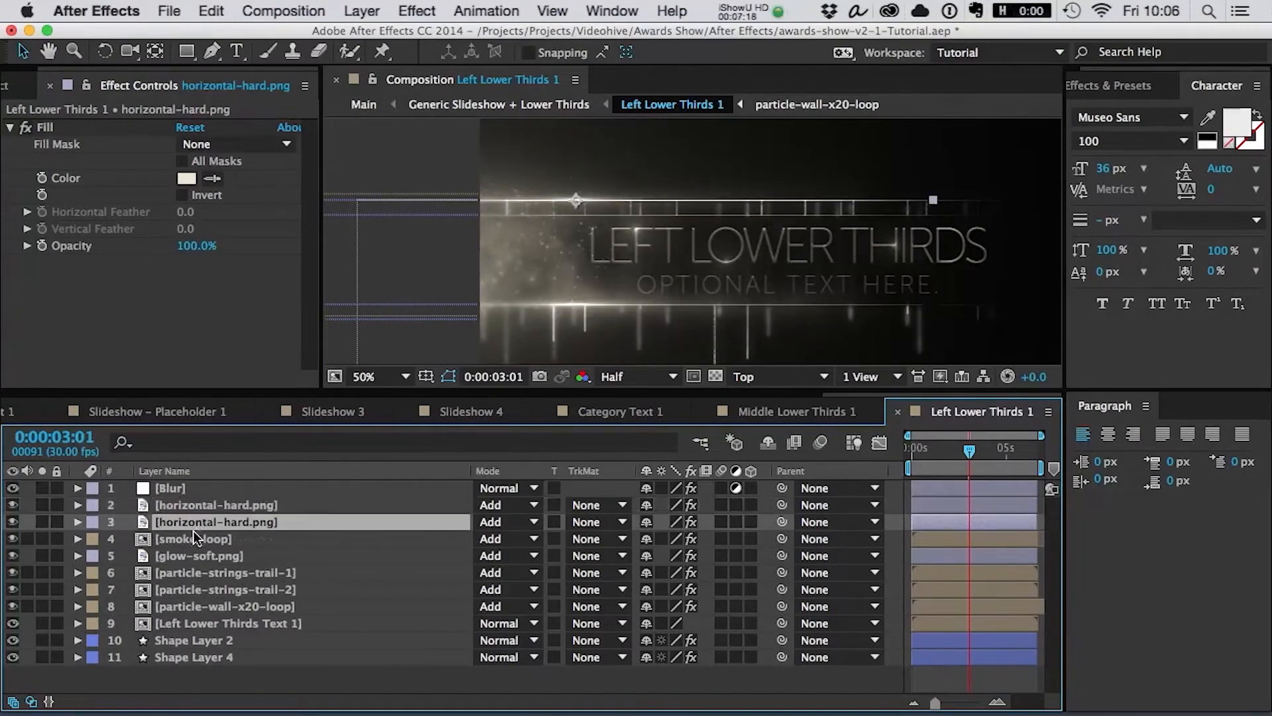
- Inspect the smoke-loop, particle-strings-trail-1, particle-strings-trail-2 and Shape Layer 2 layers of the left lower third
click(198, 538)
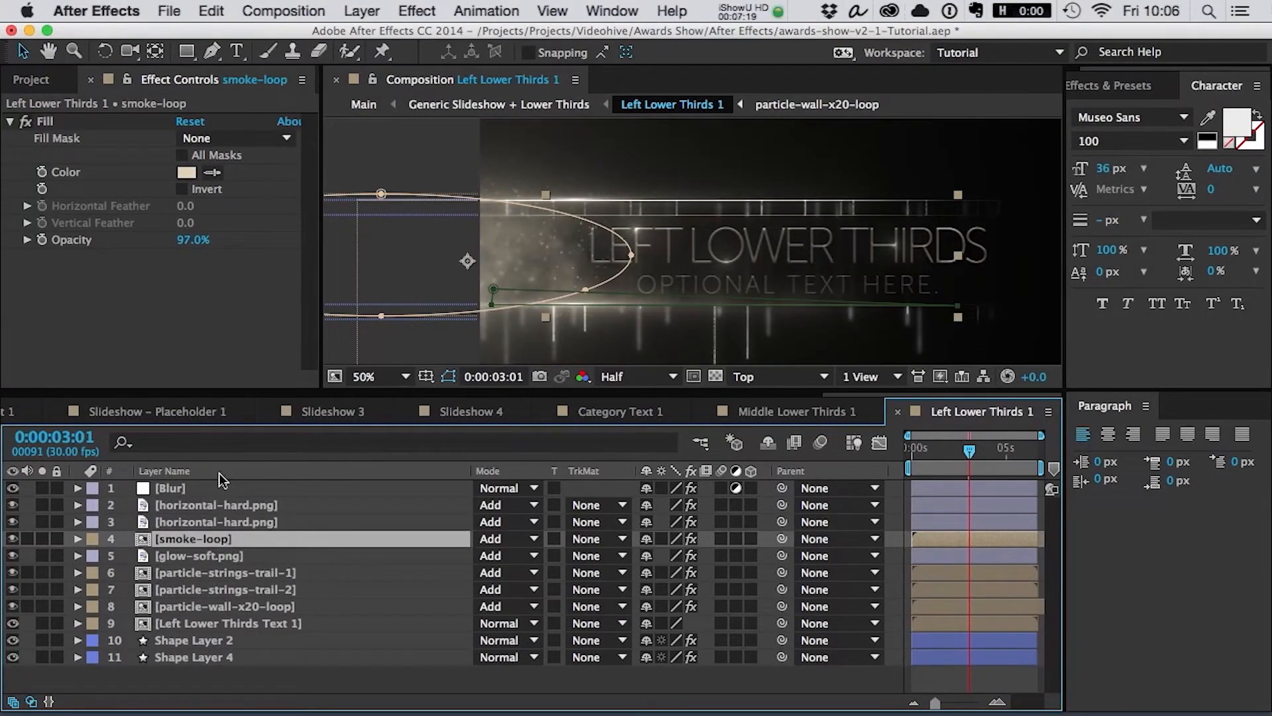
click(159, 574)
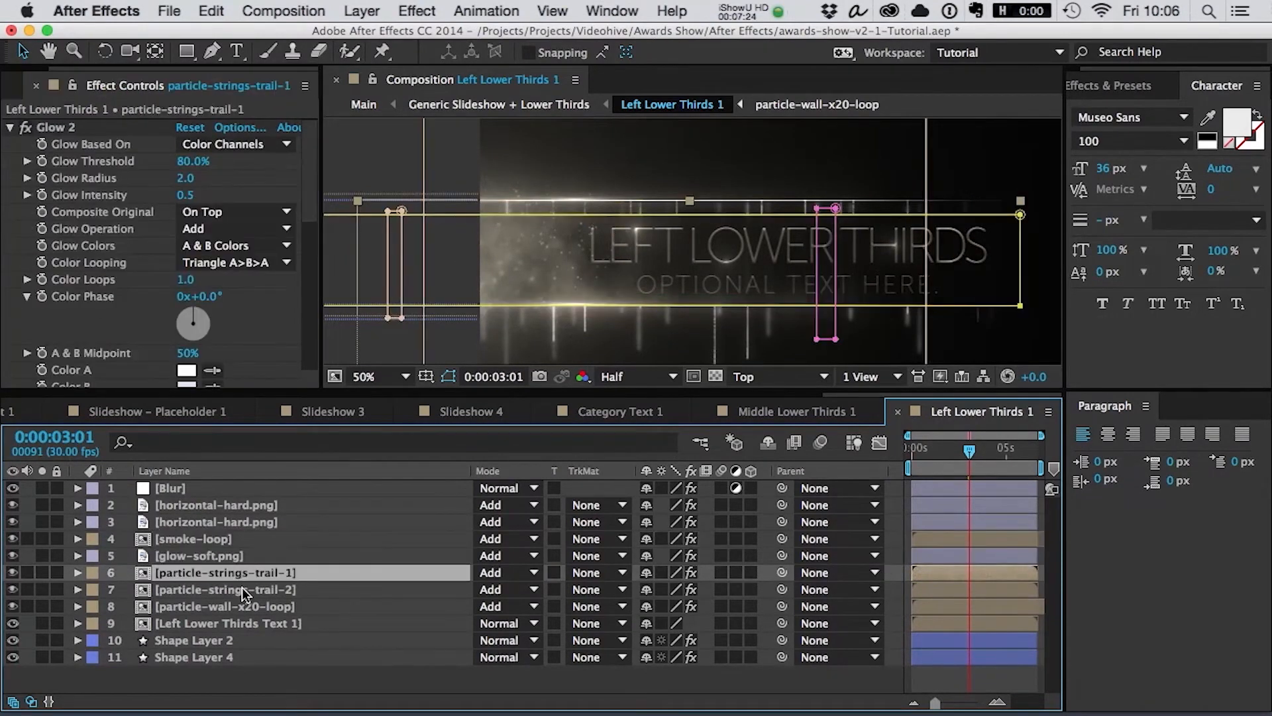
click(159, 589)
click(164, 642)
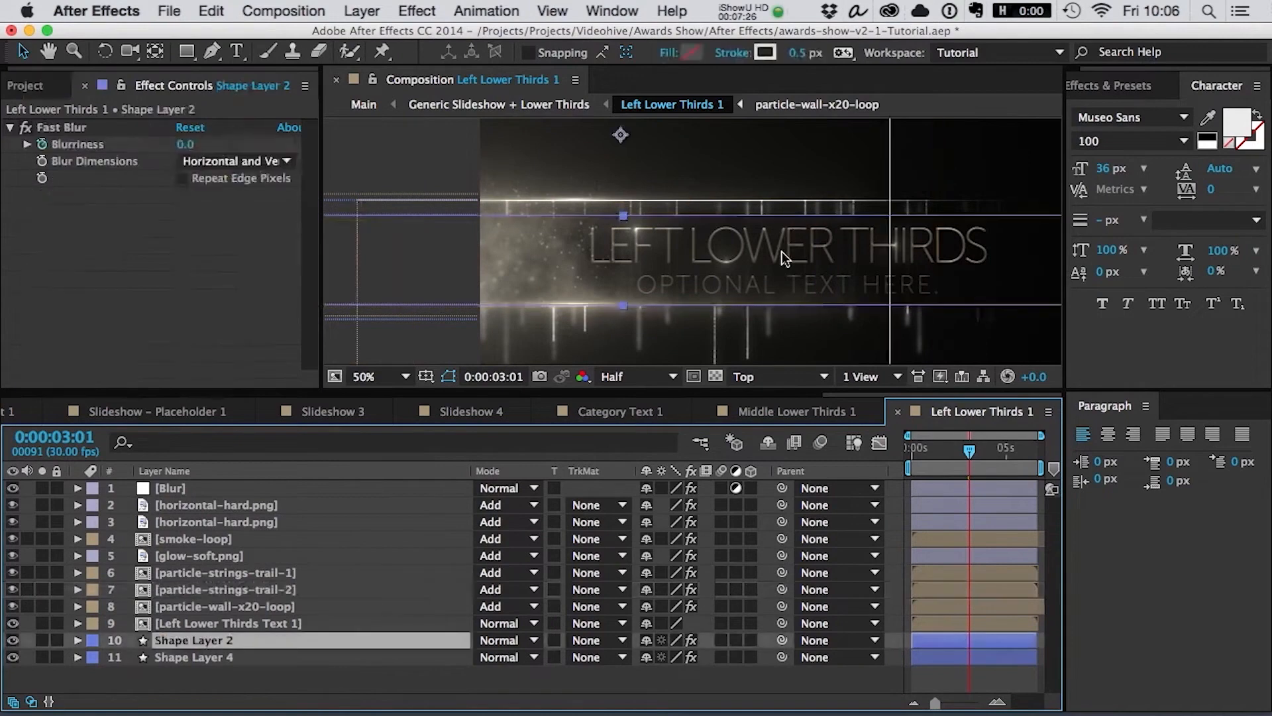
- Open the Left Lower Thirds Text 1 composition and view its whole frame at 0:00:02:02
scroll(782, 252, down, 2)
click(220, 623)
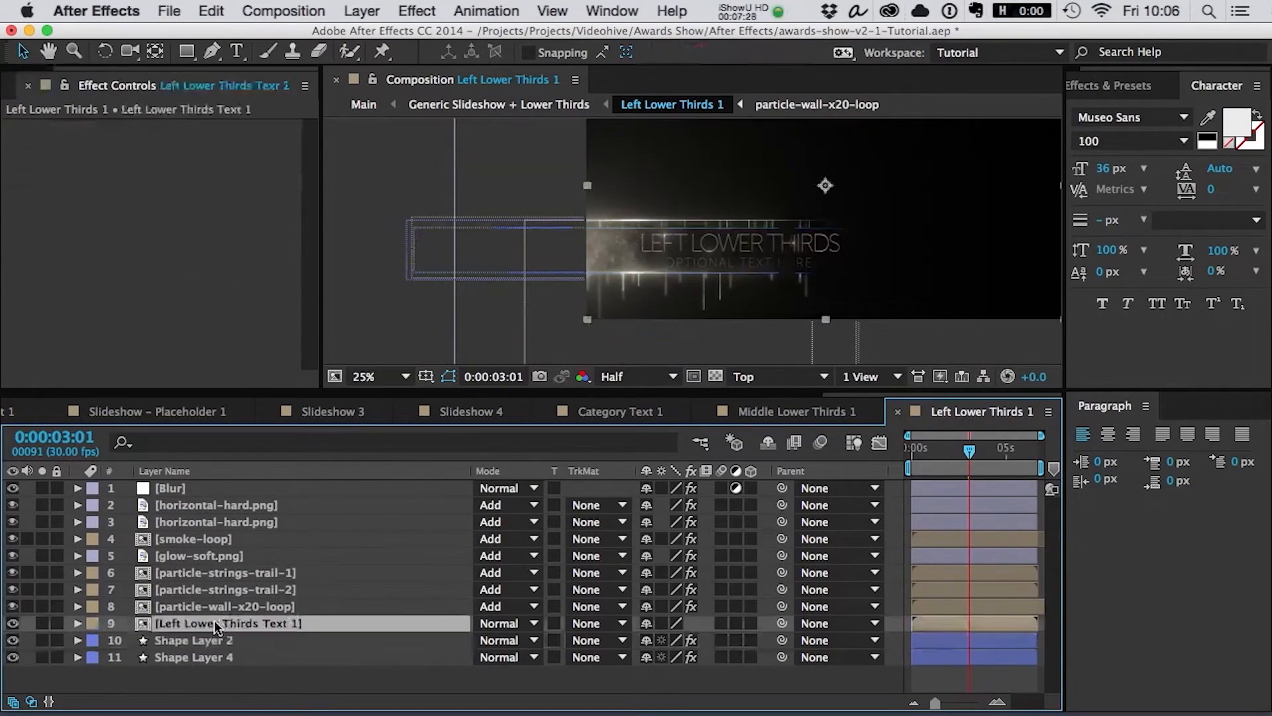
double_click(220, 623)
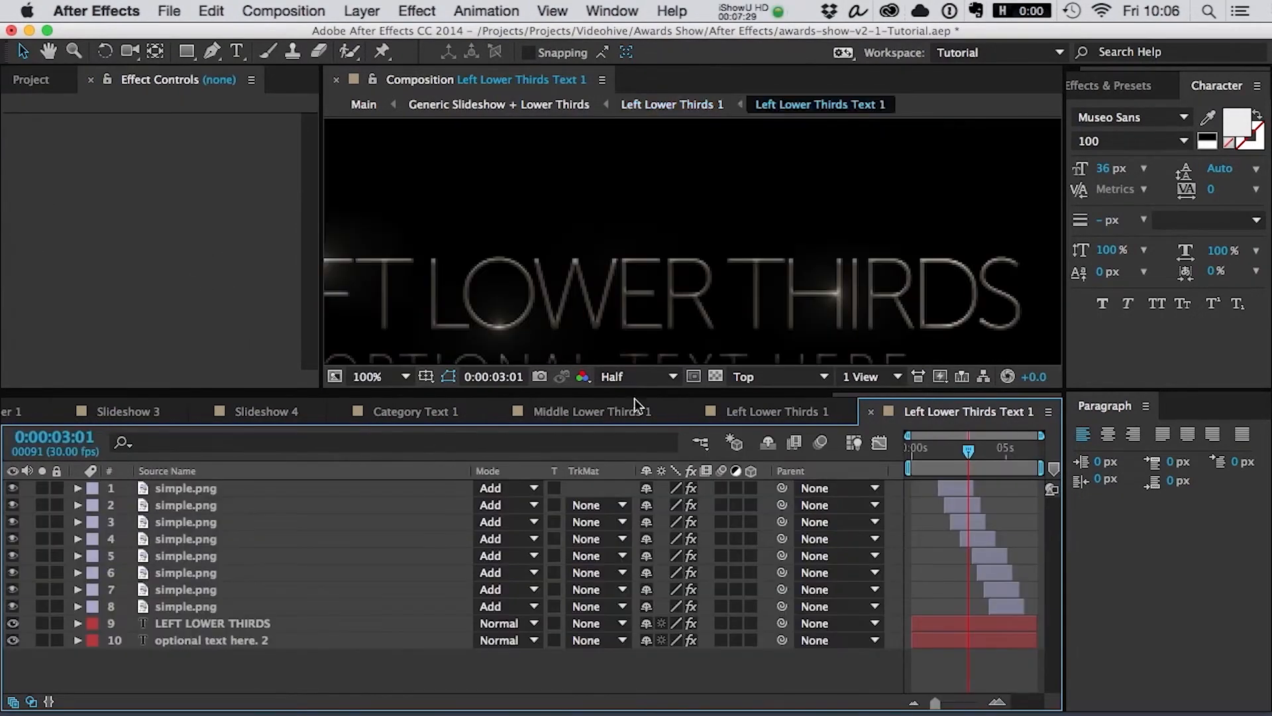
click(949, 459)
scroll(767, 281, down, 4)
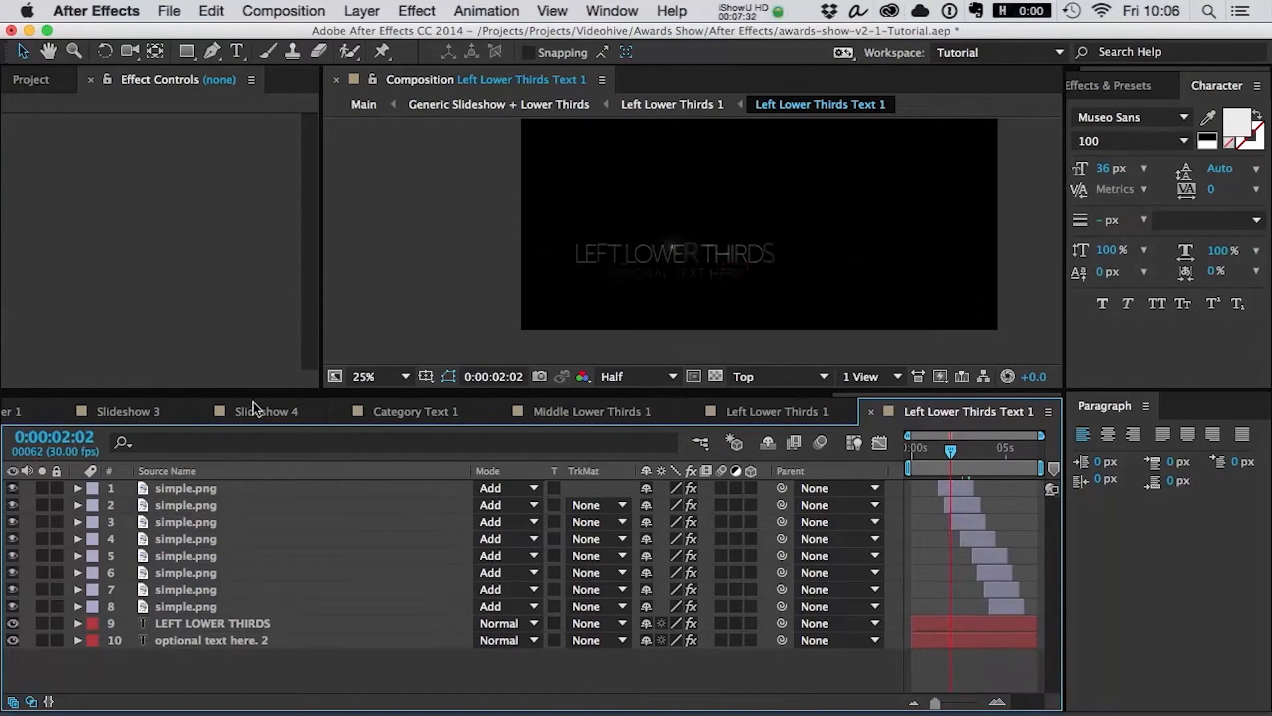
- Return to the Main composition and locate the Generic Slideshow Long Strings and Short Strings folders in the project
click(61, 412)
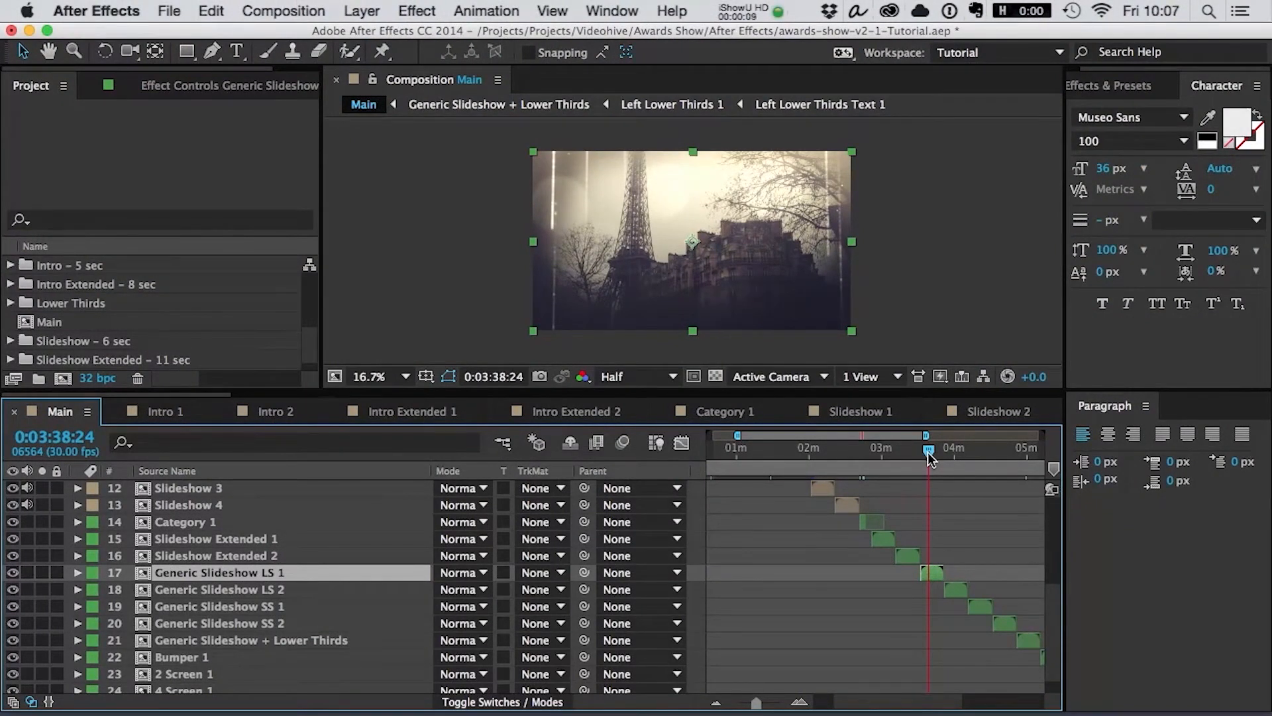
scroll(311, 358, down, 1)
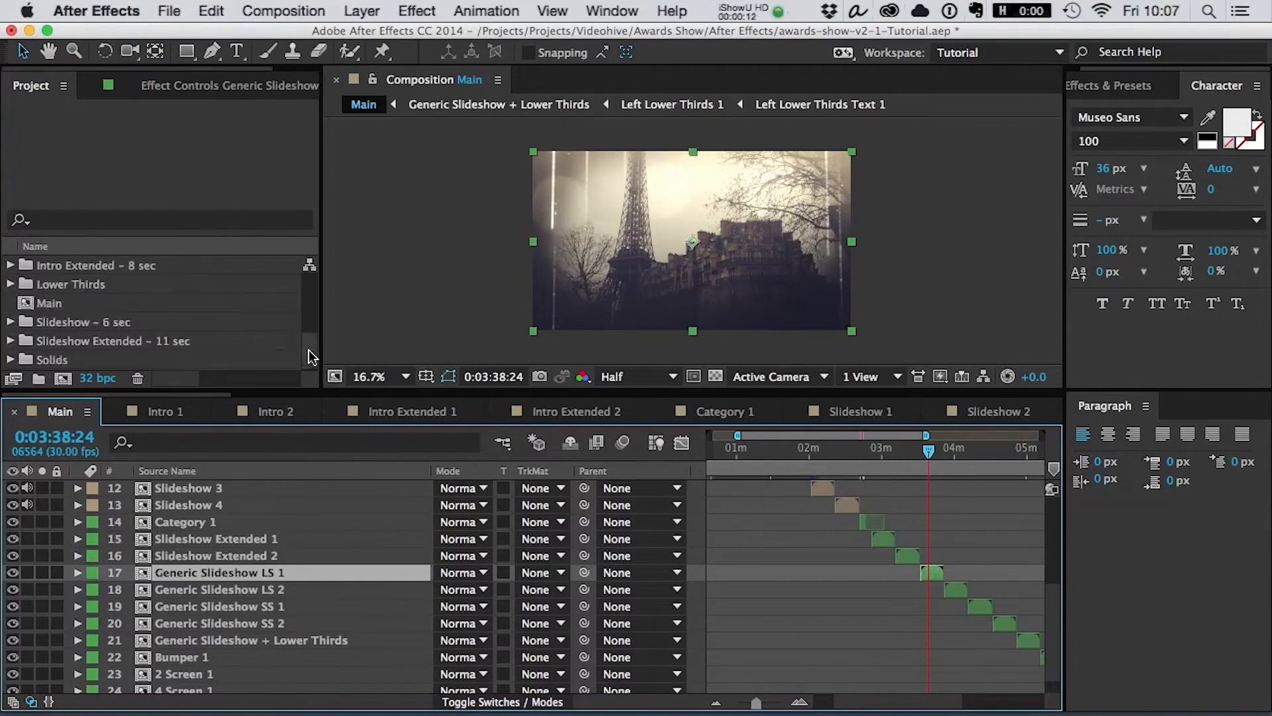
drag(309, 341, 312, 316)
click(174, 303)
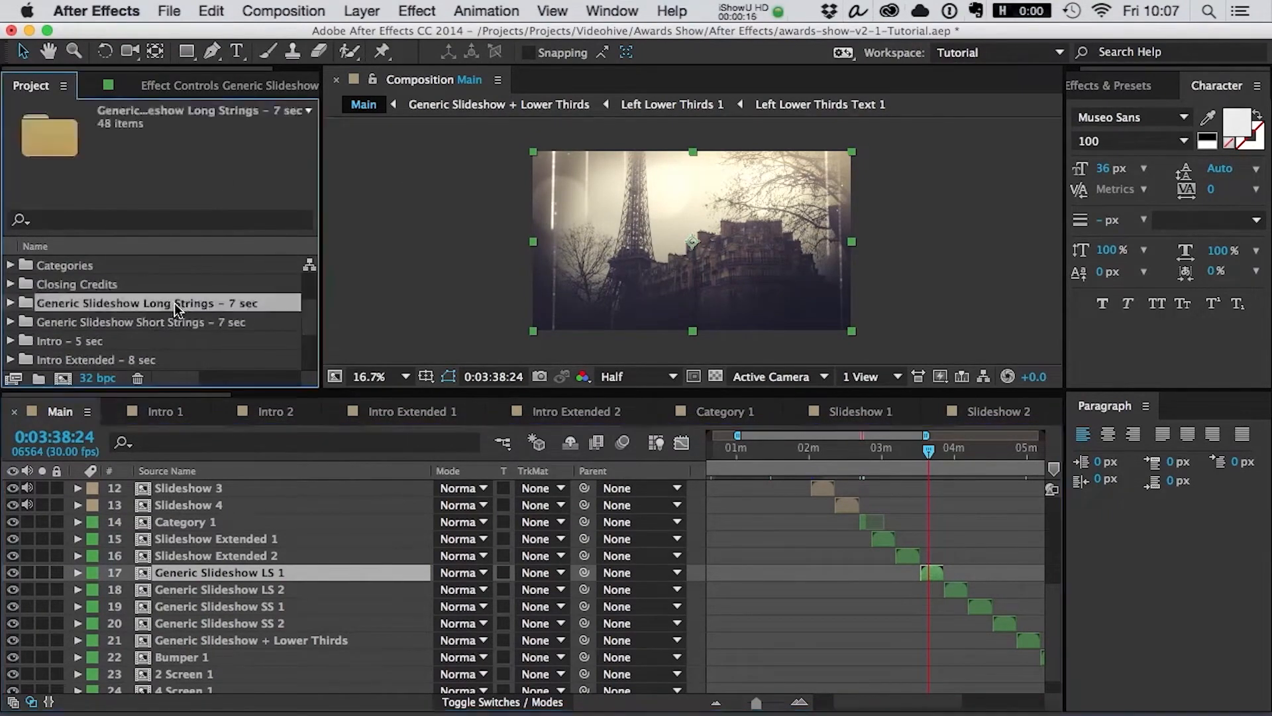
click(233, 325)
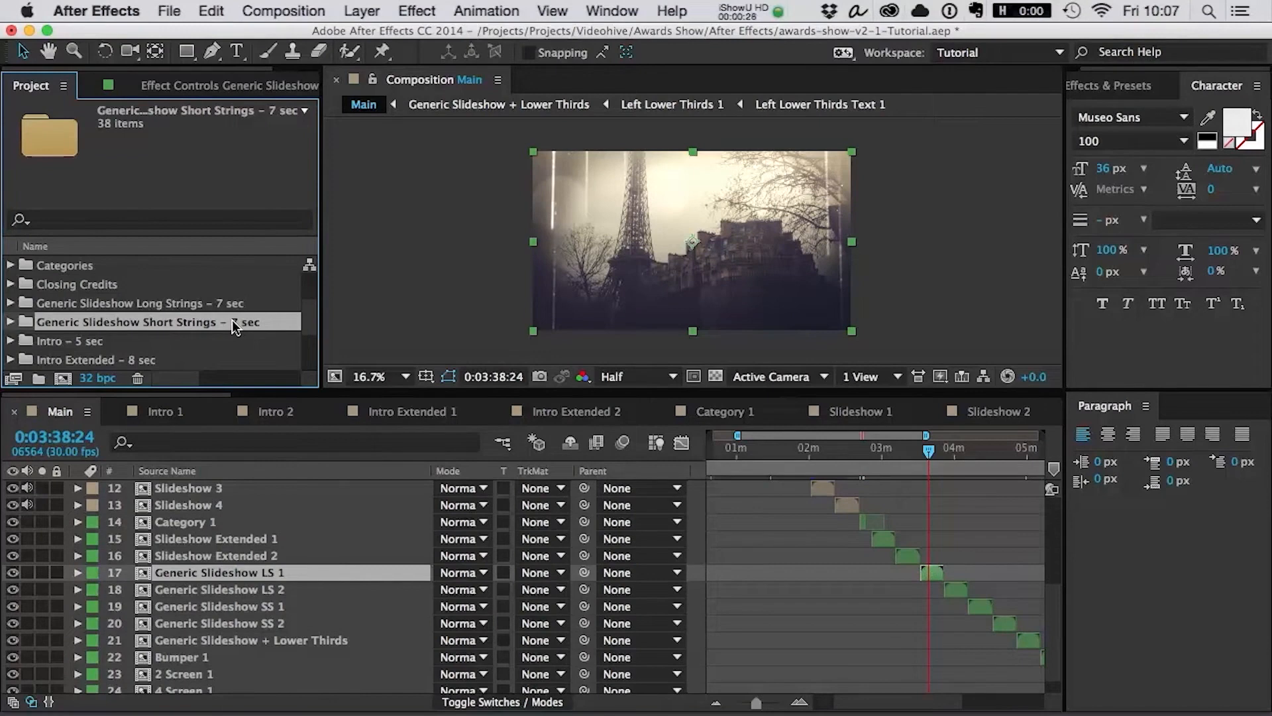
- Open Generic Slideshow LS 1 and enlarge its time graph to show the full span of the placeholder clips
click(277, 574)
double_click(279, 572)
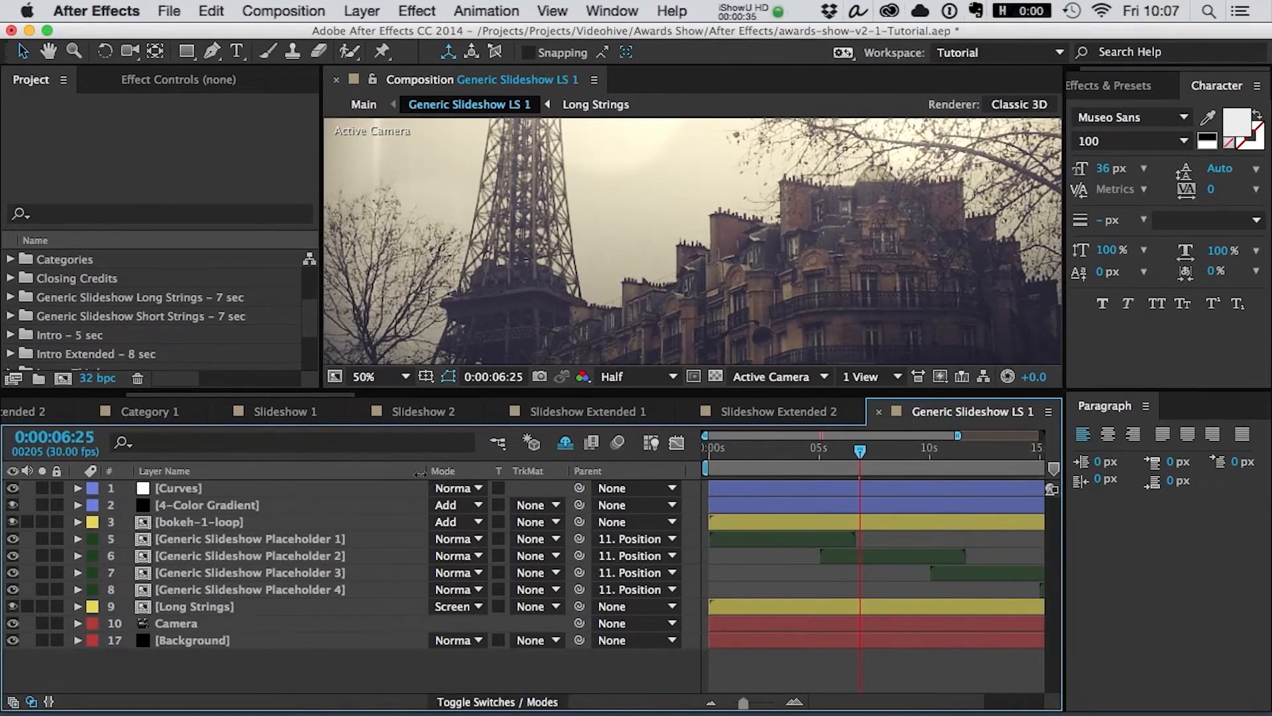
drag(426, 471, 355, 472)
key(minus)
- Preview the long-strings slideshow from 0:00:03:14 to 0:00:19:20 and select Generic Slideshow Placeholder 1
drag(773, 455, 707, 454)
scroll(663, 246, down, 1)
scroll(665, 252, down, 1)
scroll(670, 254, up, 1)
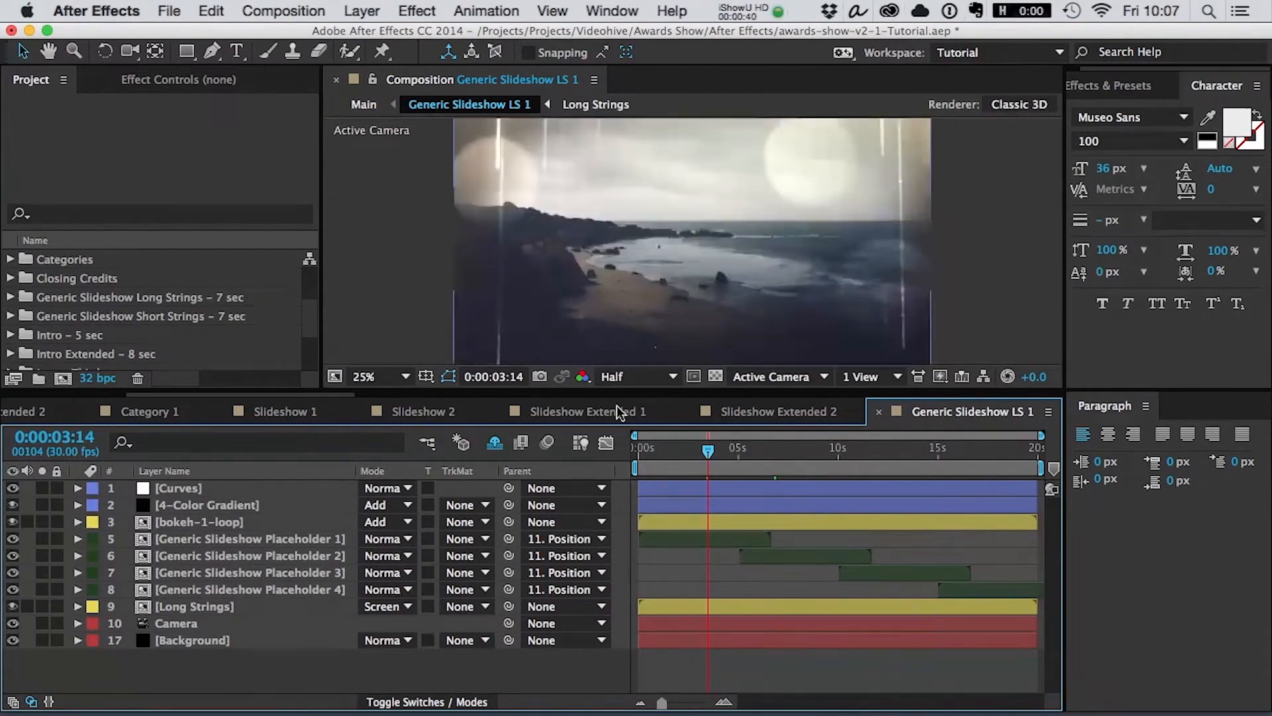
scroll(682, 256, down, 1)
drag(712, 462, 1032, 476)
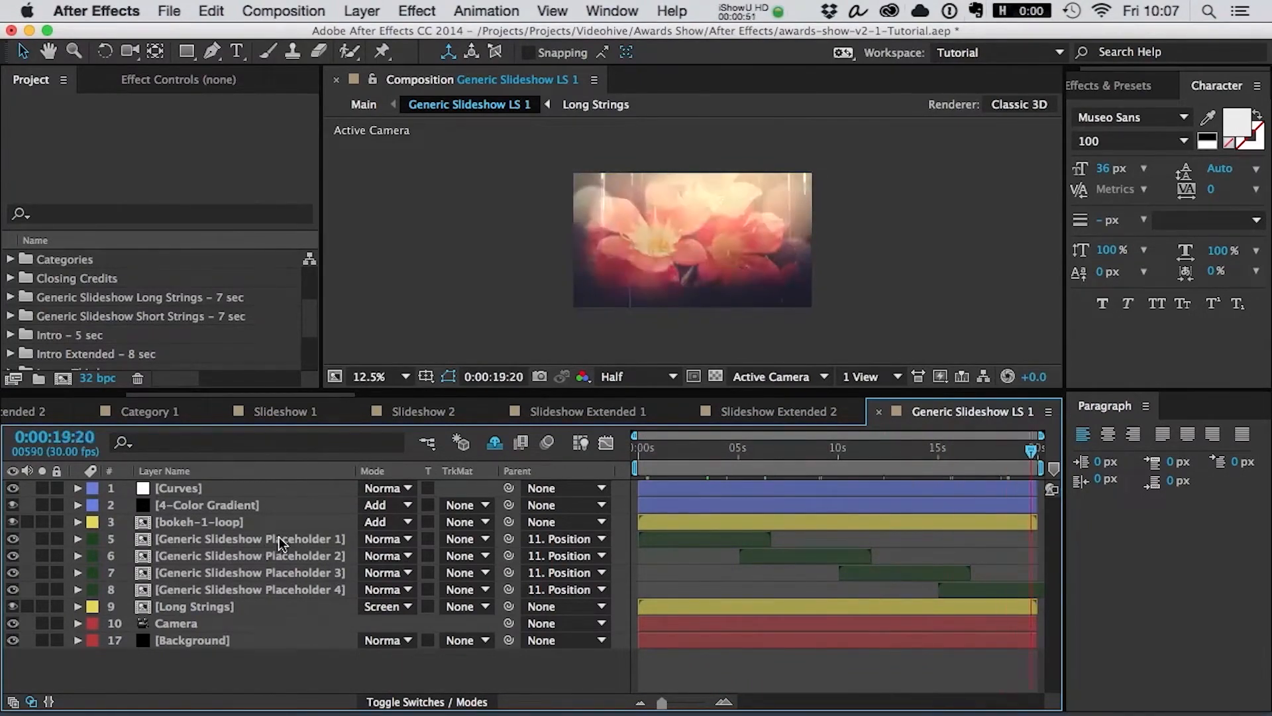
click(273, 539)
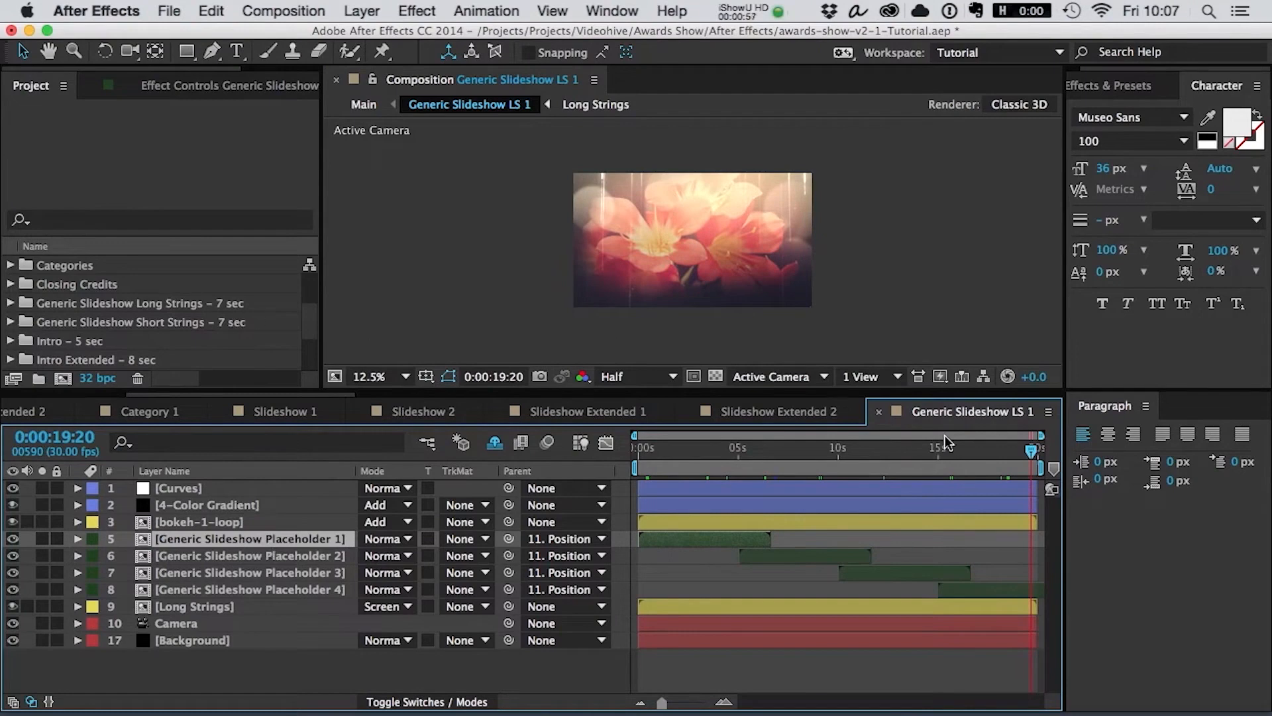
- Return to the Main composition, select Generic Slideshow LS 2, and open Generic Slideshow SS 1
drag(277, 396, 6, 392)
click(59, 411)
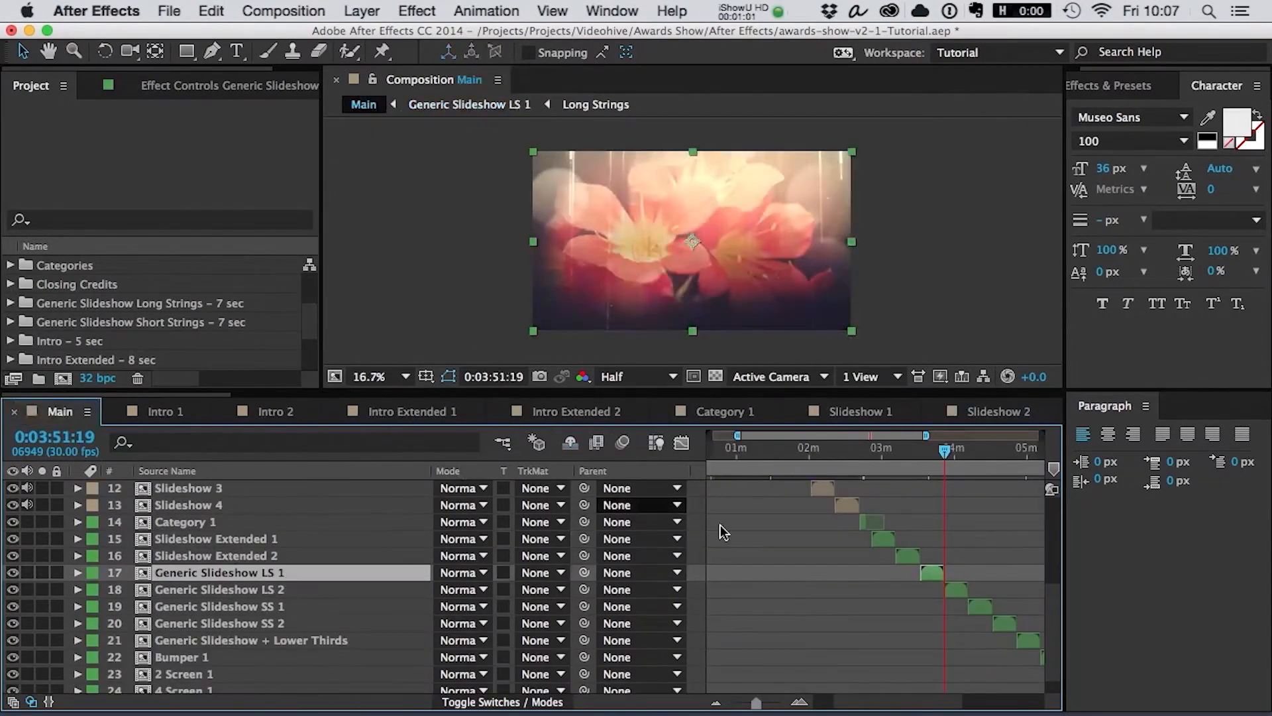
click(953, 585)
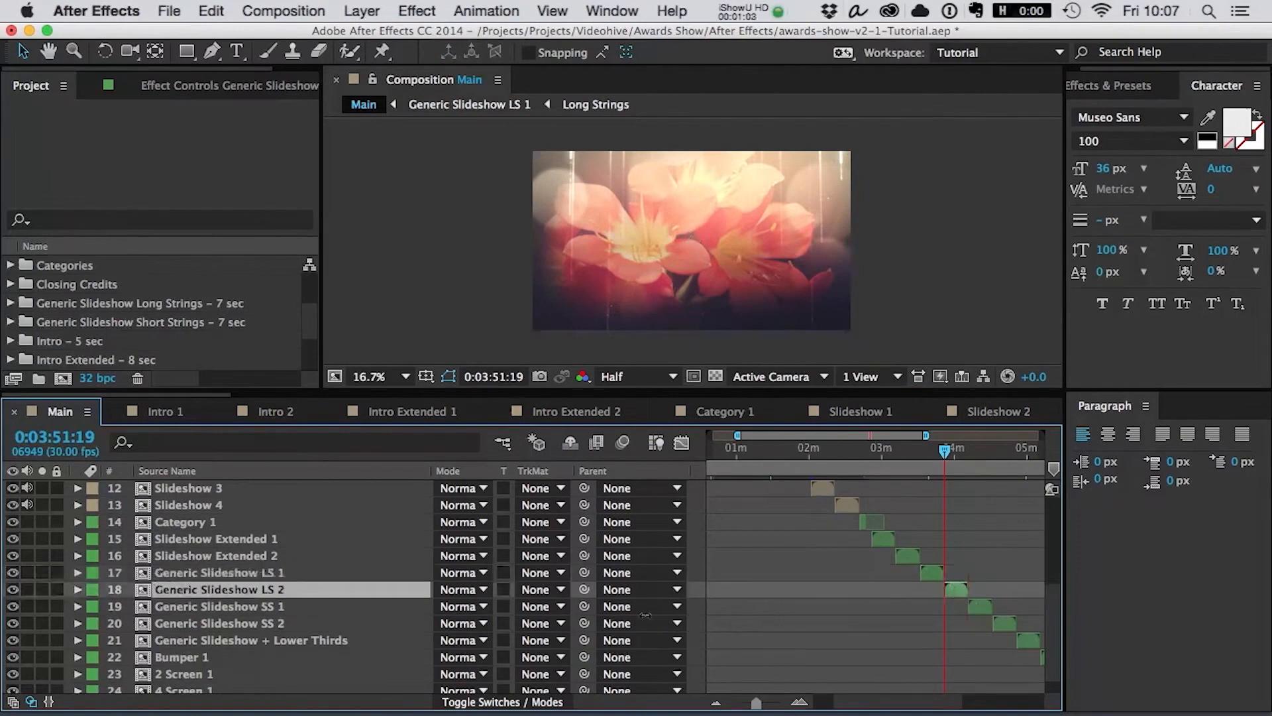
double_click(264, 609)
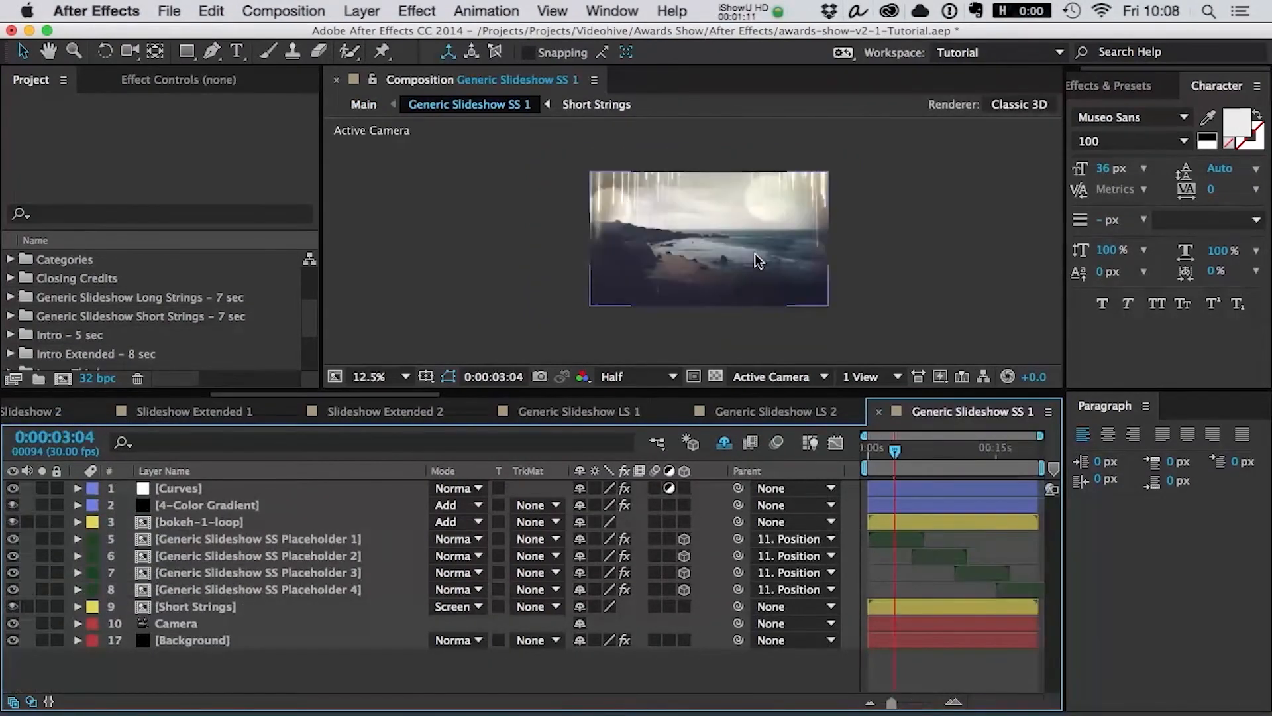
- Preview the short strings in Generic Slideshow SS 1 up to 0:00:13:12 and switch to Generic Slideshow LS 2
click(919, 456)
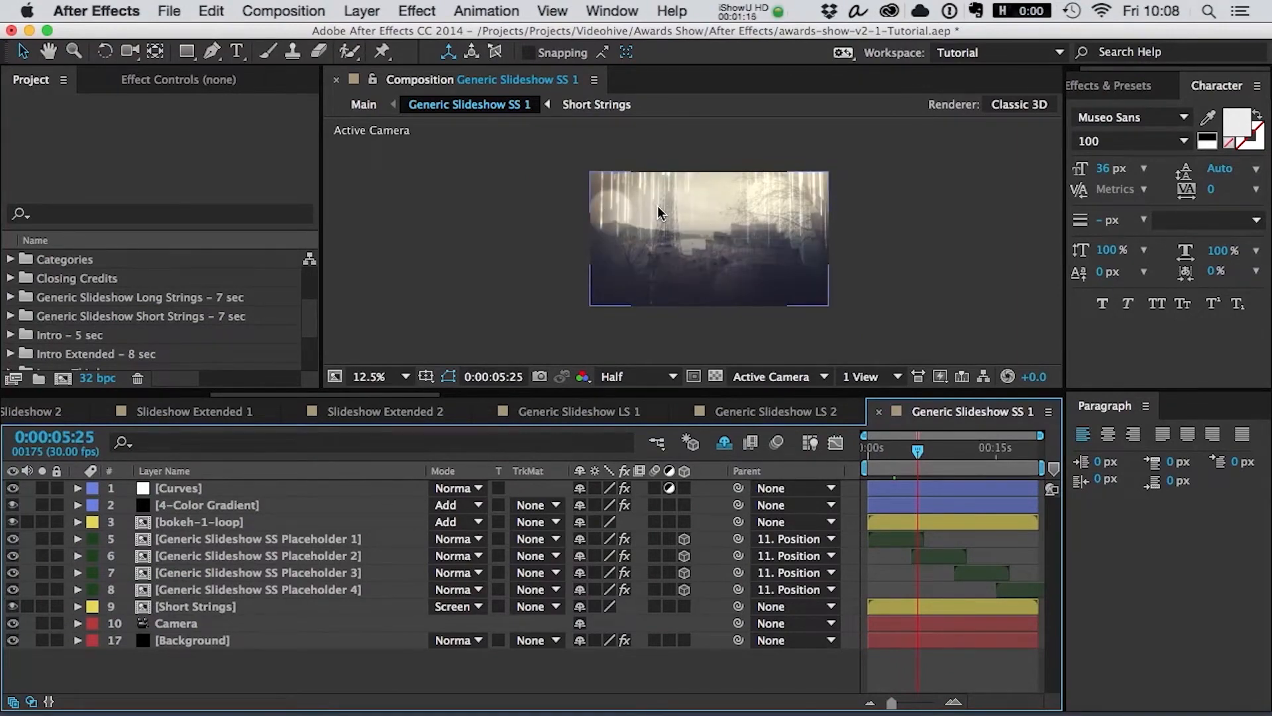
click(937, 458)
drag(937, 464, 983, 457)
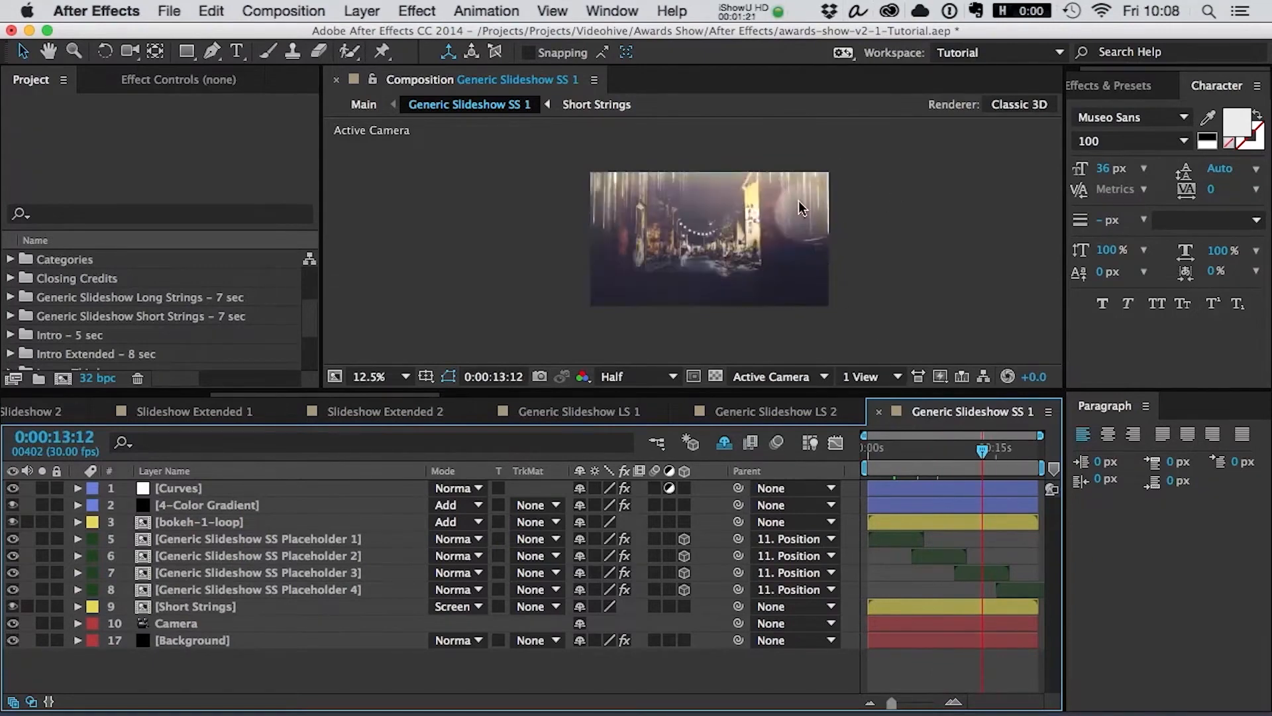
click(786, 406)
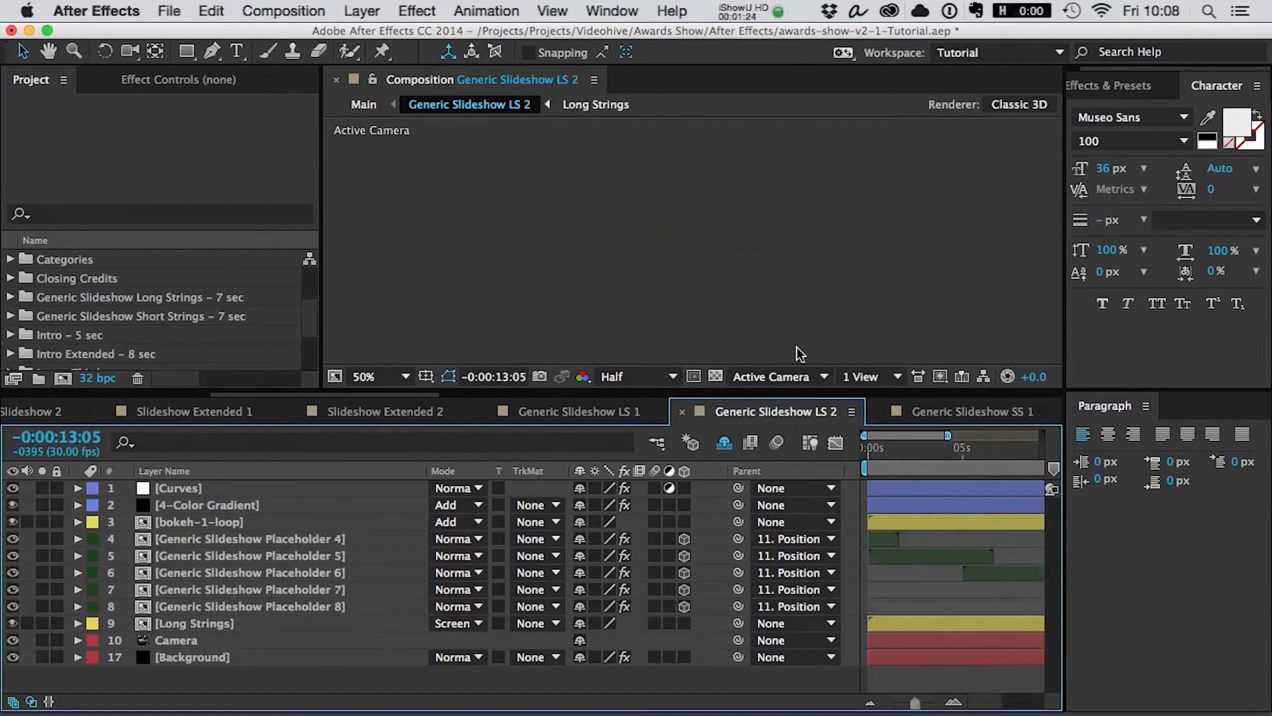
- Show Generic Slideshow LS 2 at 0:00:03:06 and look through the compositions in the Generic Slideshow Long Strings – 7 sec folder
click(927, 447)
scroll(844, 245, down, 2)
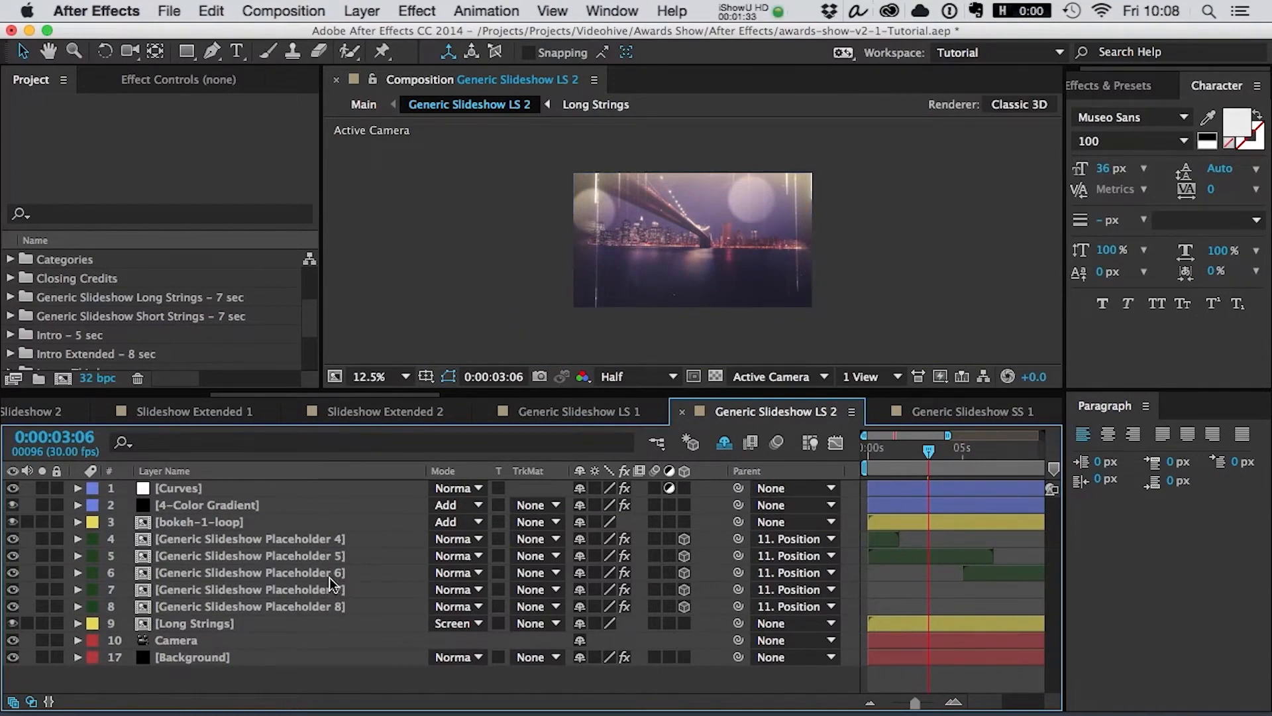
key(minus)
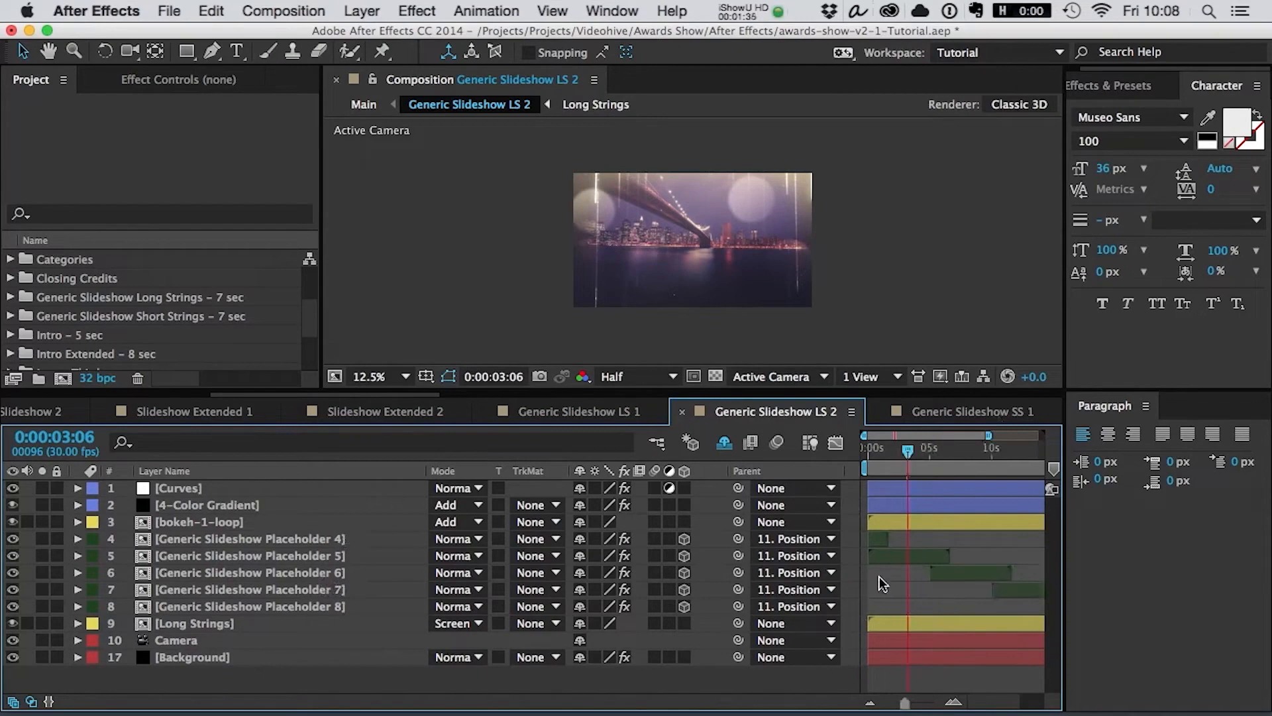
drag(311, 308, 317, 347)
scroll(116, 279, up, 3)
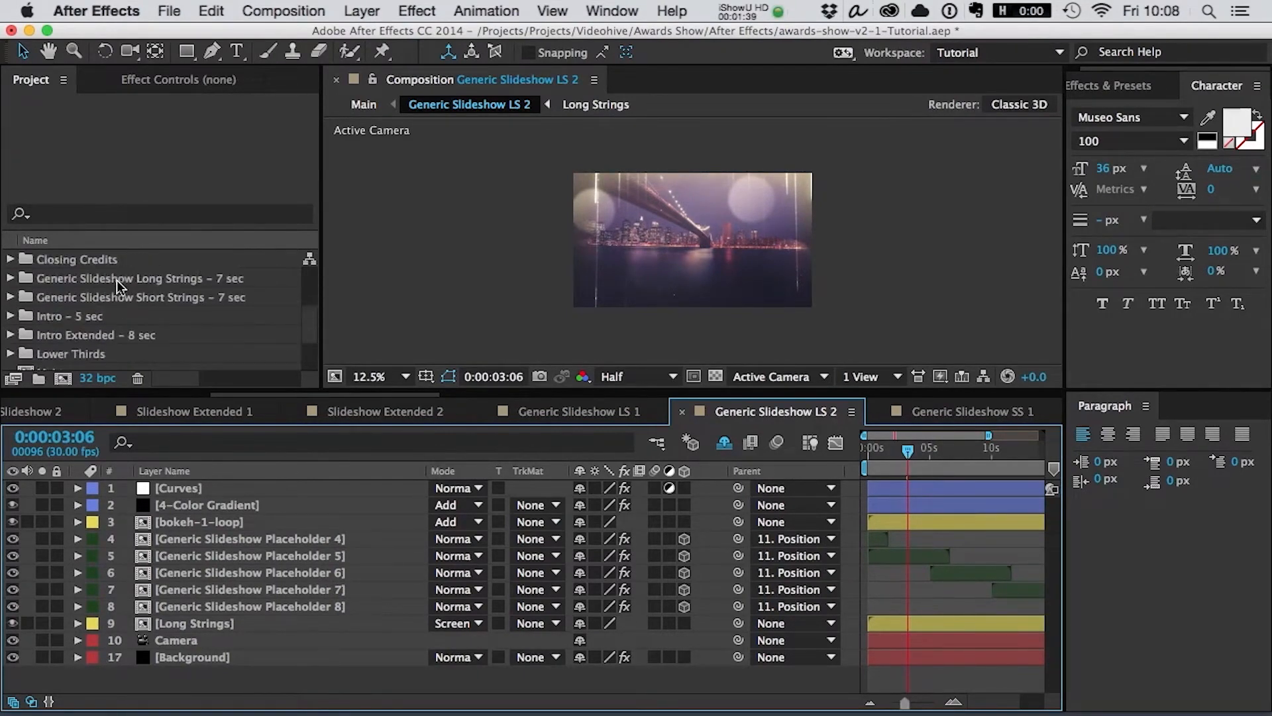
click(10, 279)
scroll(14, 281, down, 4)
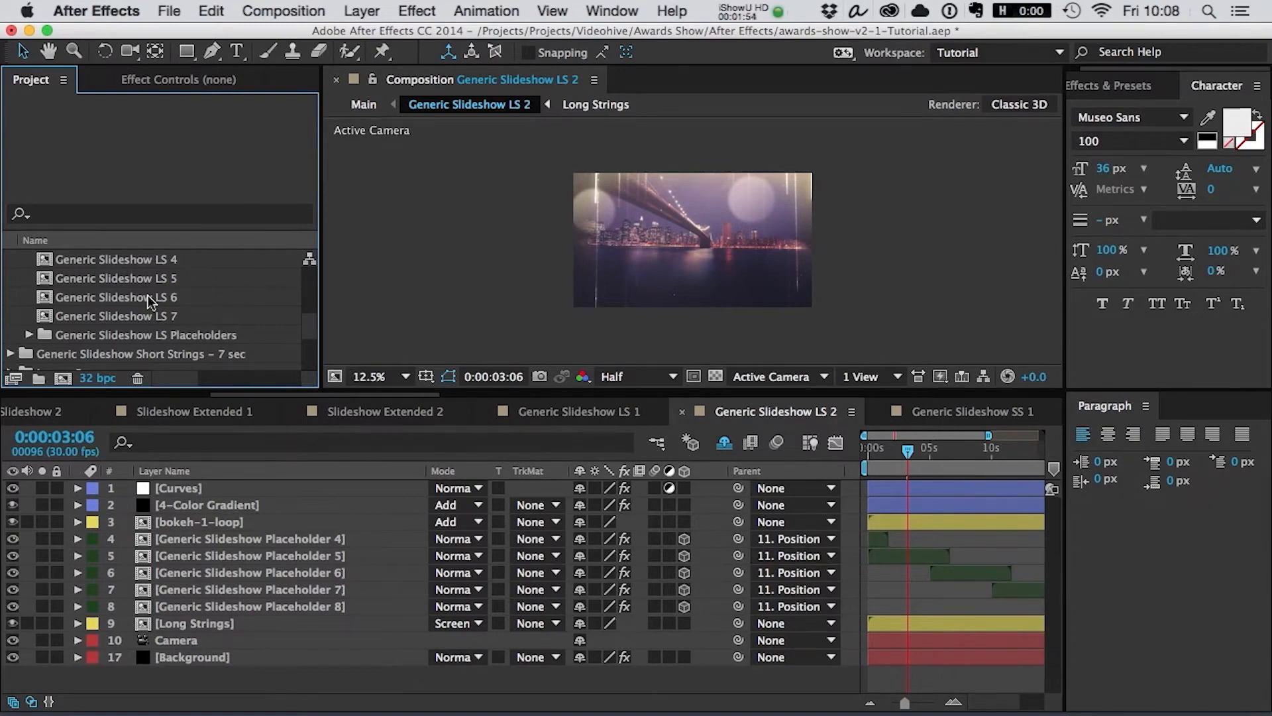
- Add the Left Lower Thirds 3 composition to Generic Slideshow LS 2, directly above Generic Slideshow Placeholder 5 and starting with that clip
click(917, 558)
key(period)
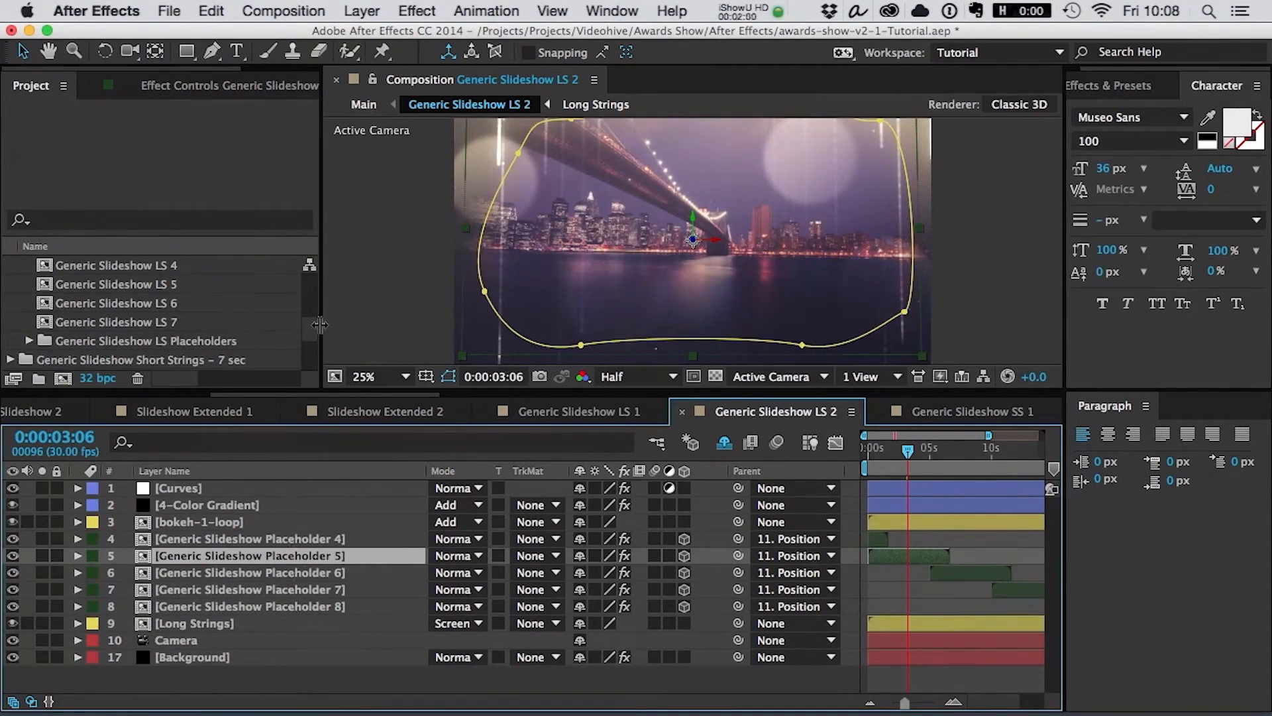
drag(312, 320, 313, 295)
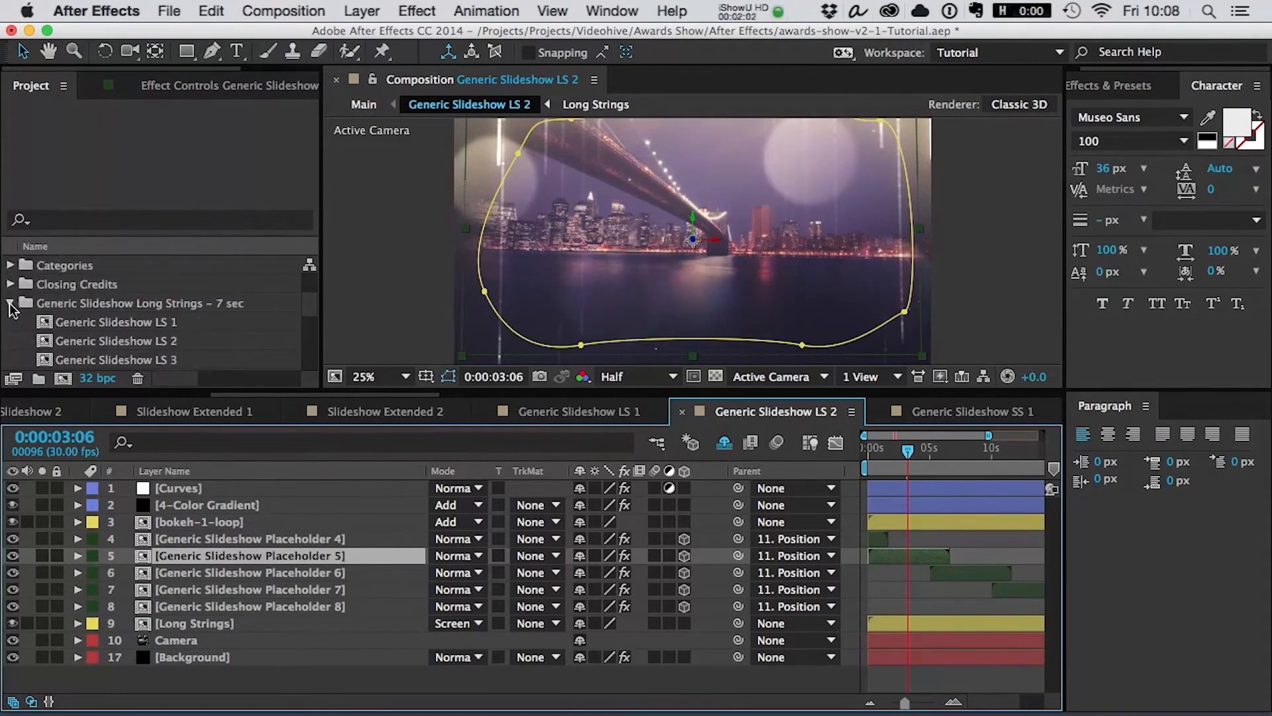
click(10, 304)
scroll(63, 332, down, 1)
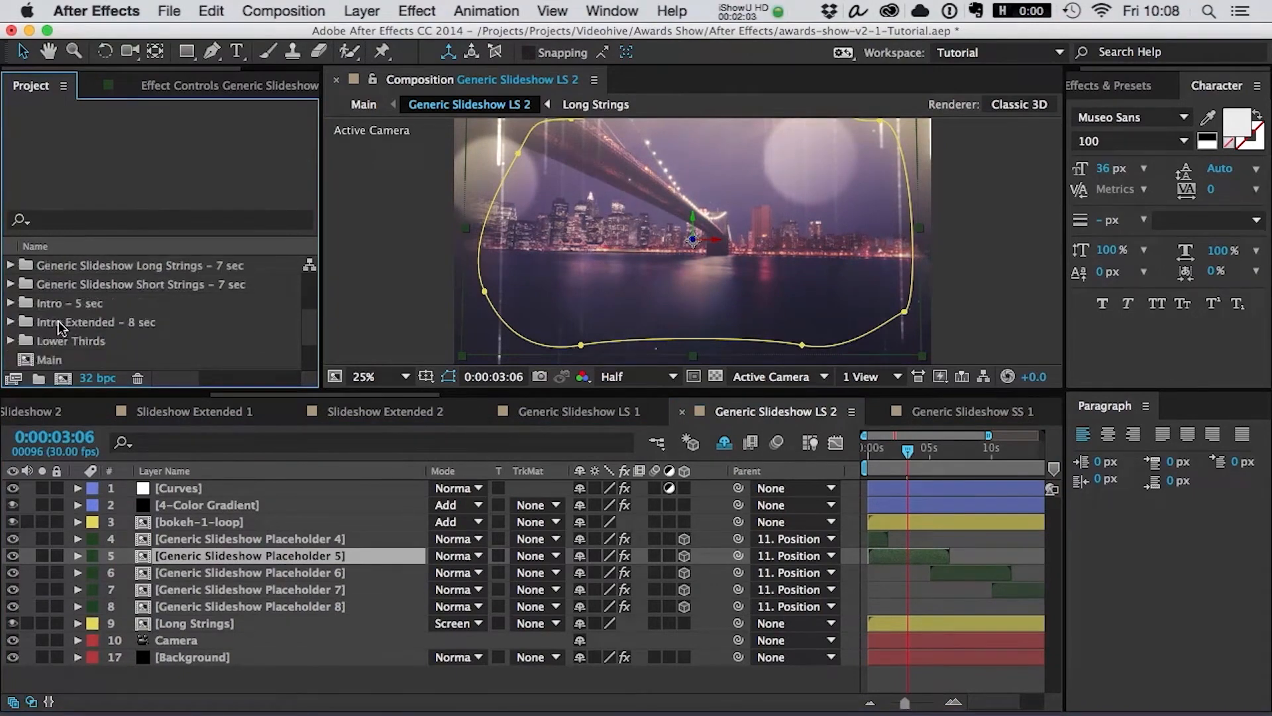
click(11, 341)
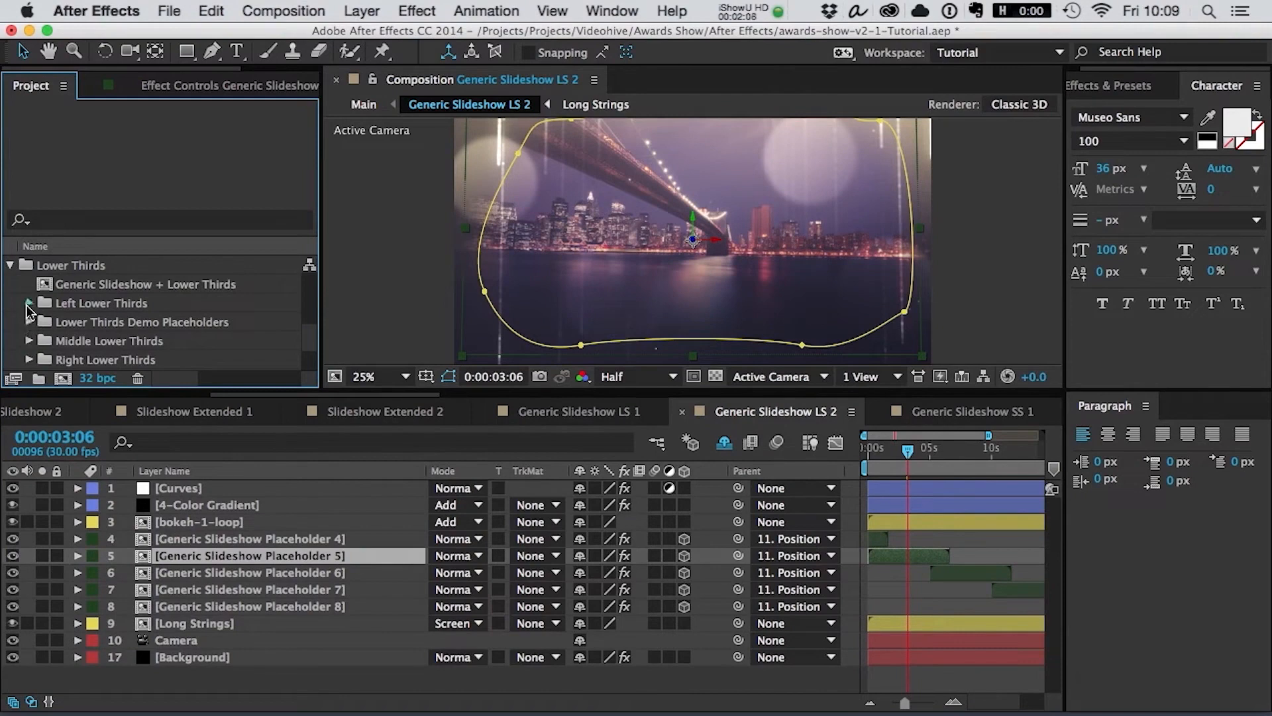
click(27, 304)
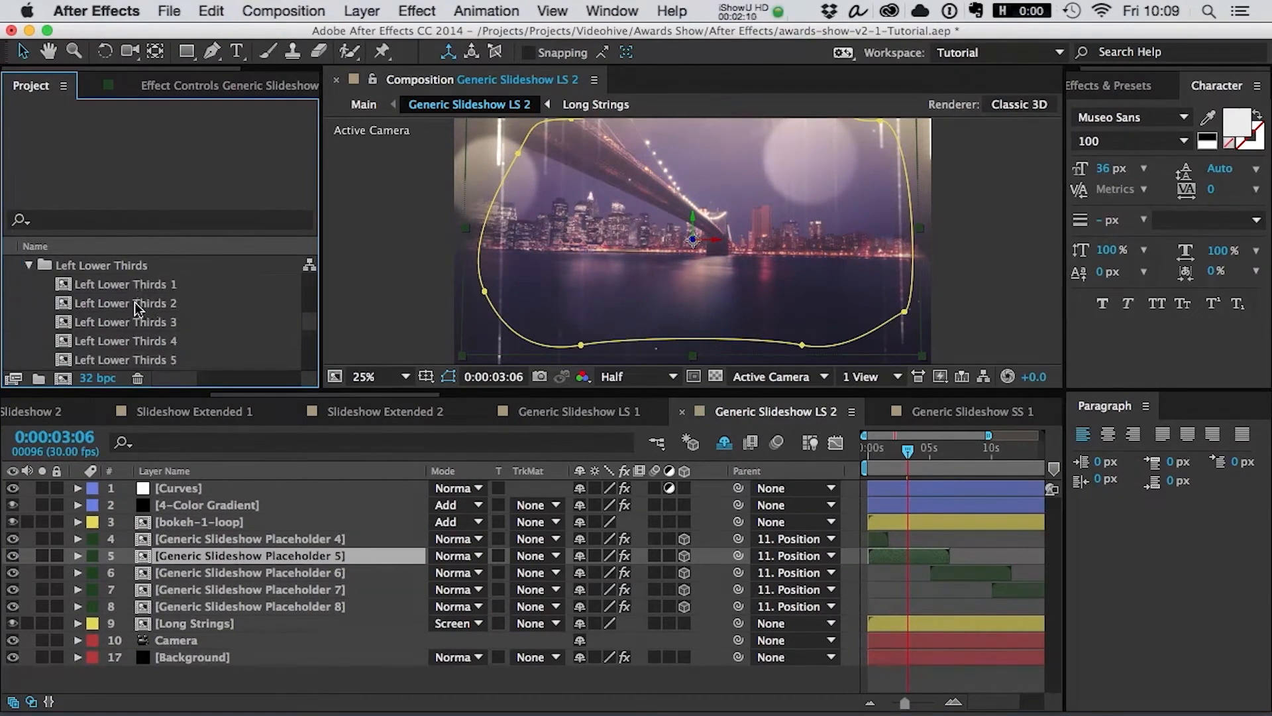
click(144, 324)
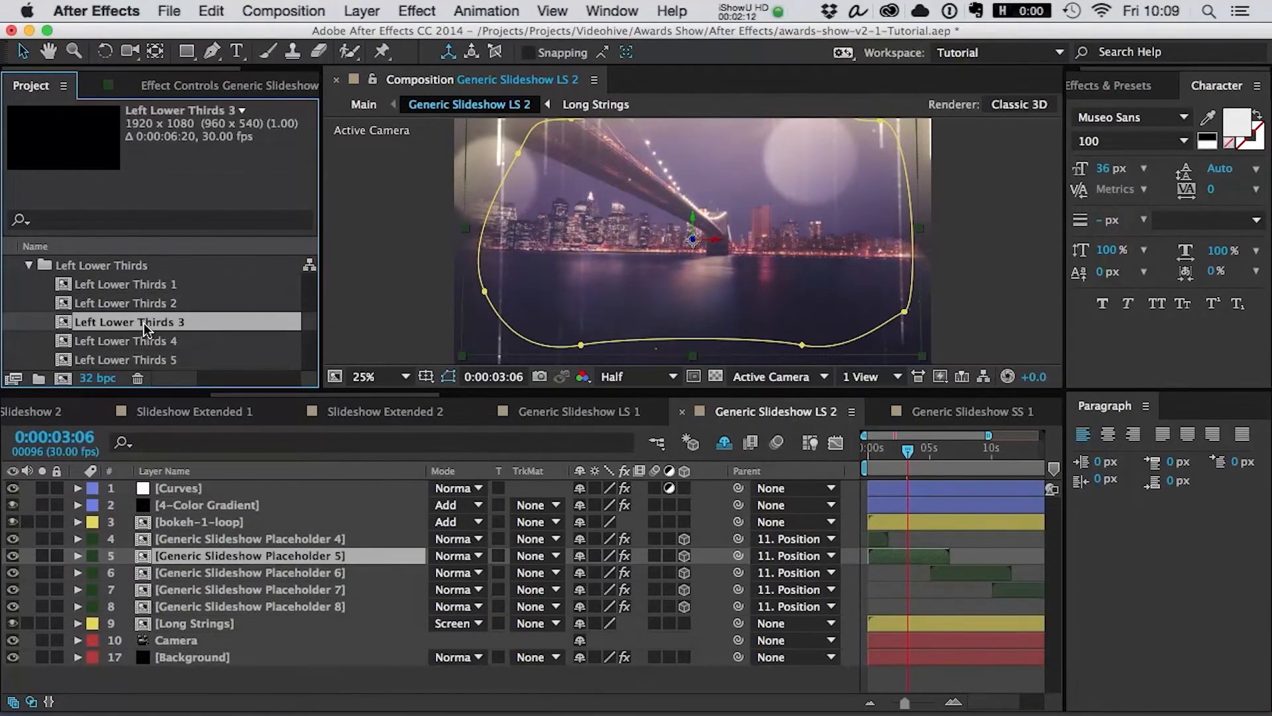
drag(110, 324, 897, 548)
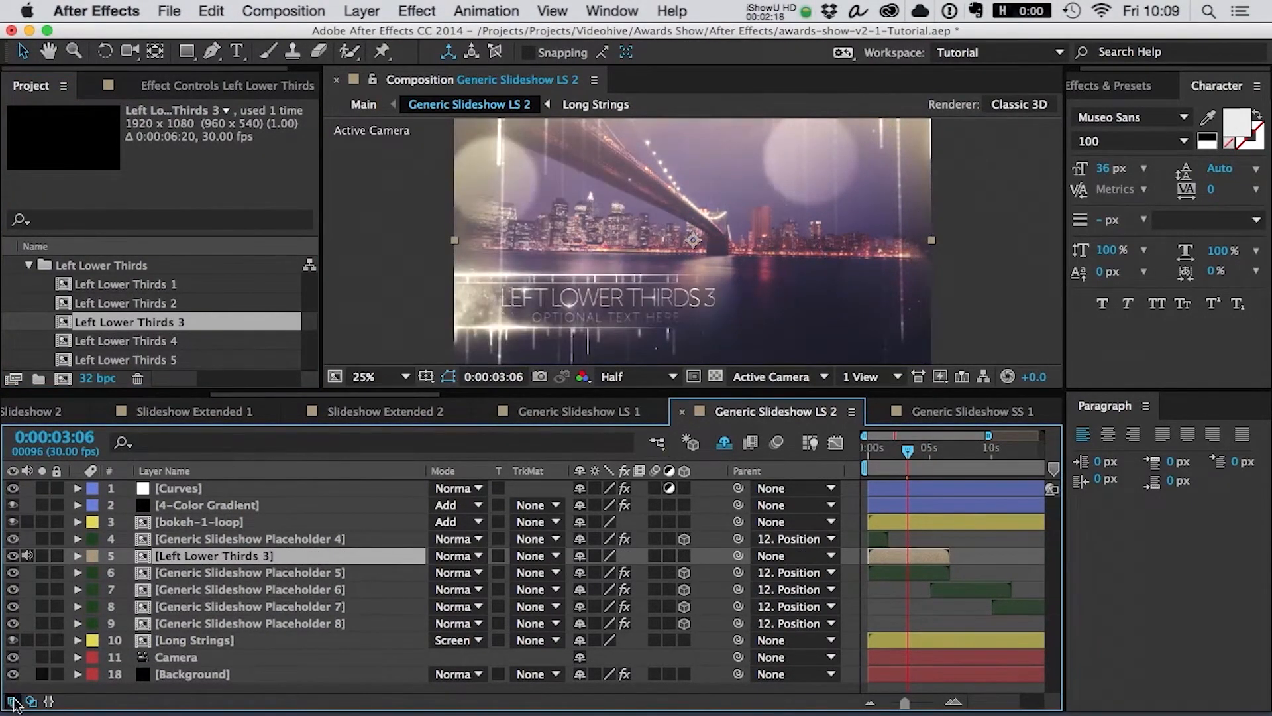
- Hide the layer switches and preview the added lower third at 0:00:01:09, 0:00:02:10, 0:00:03:18 and 0:00:02:29
click(12, 701)
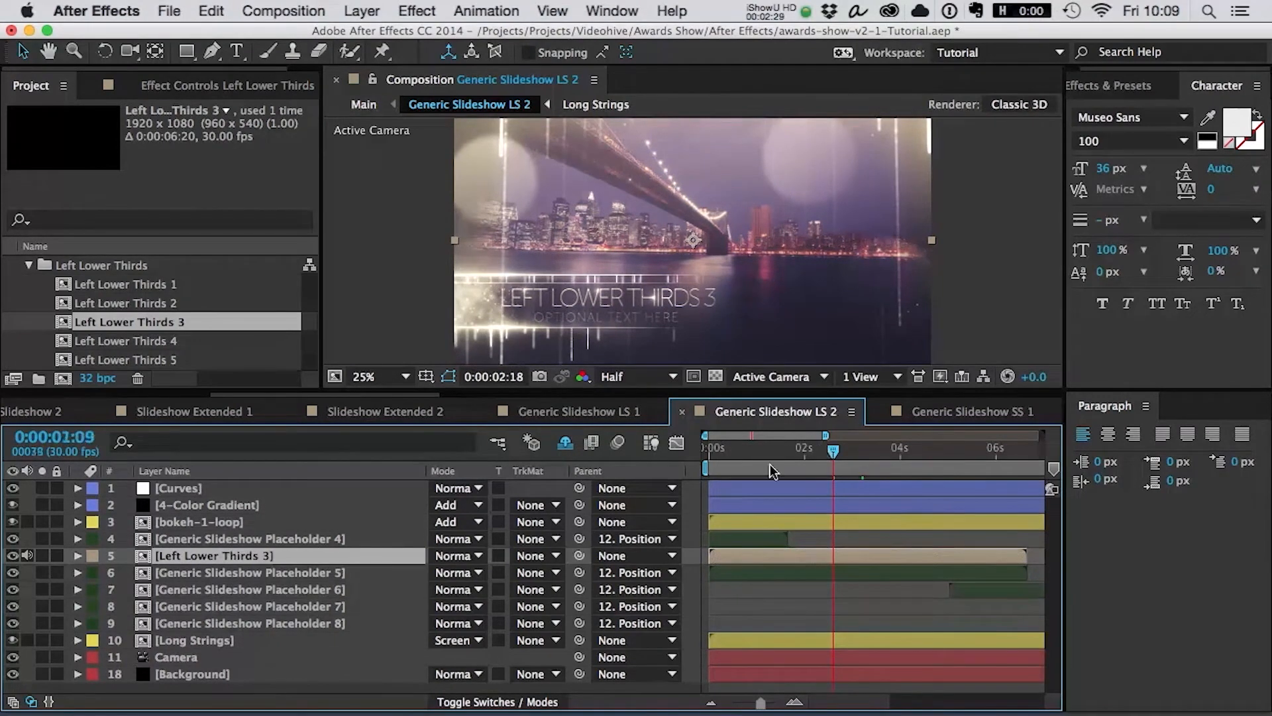
click(776, 462)
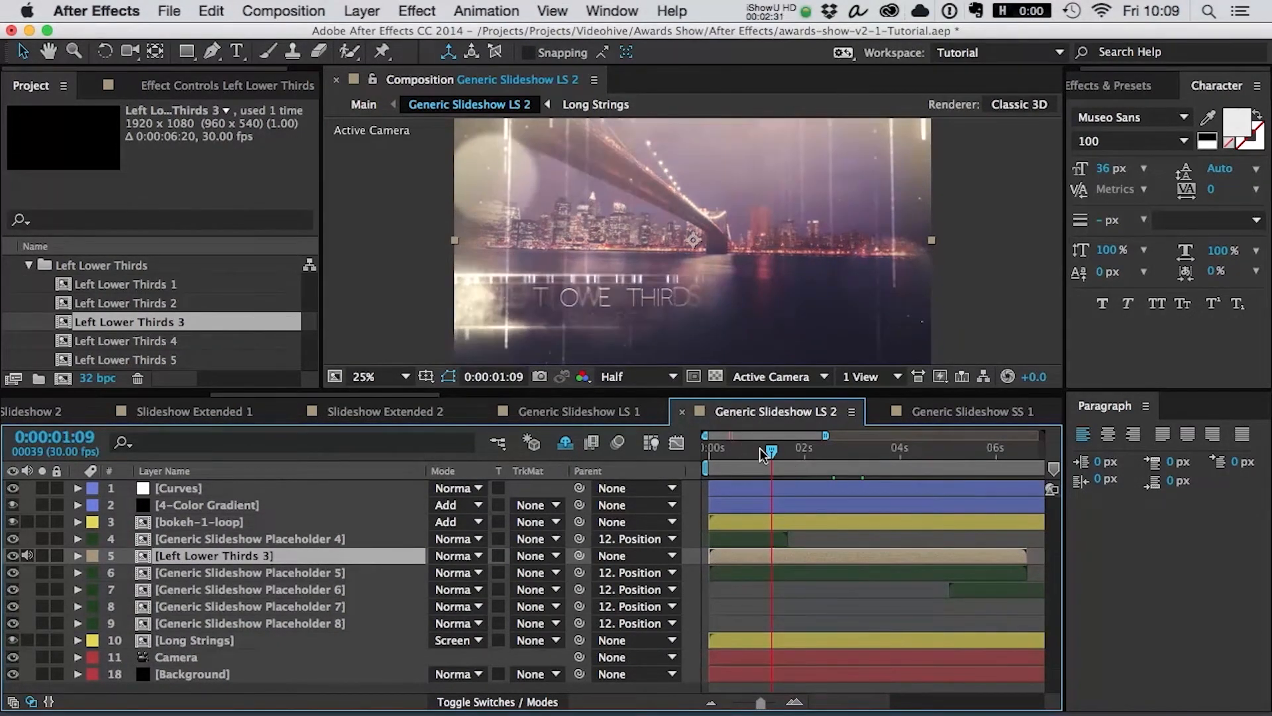
click(822, 457)
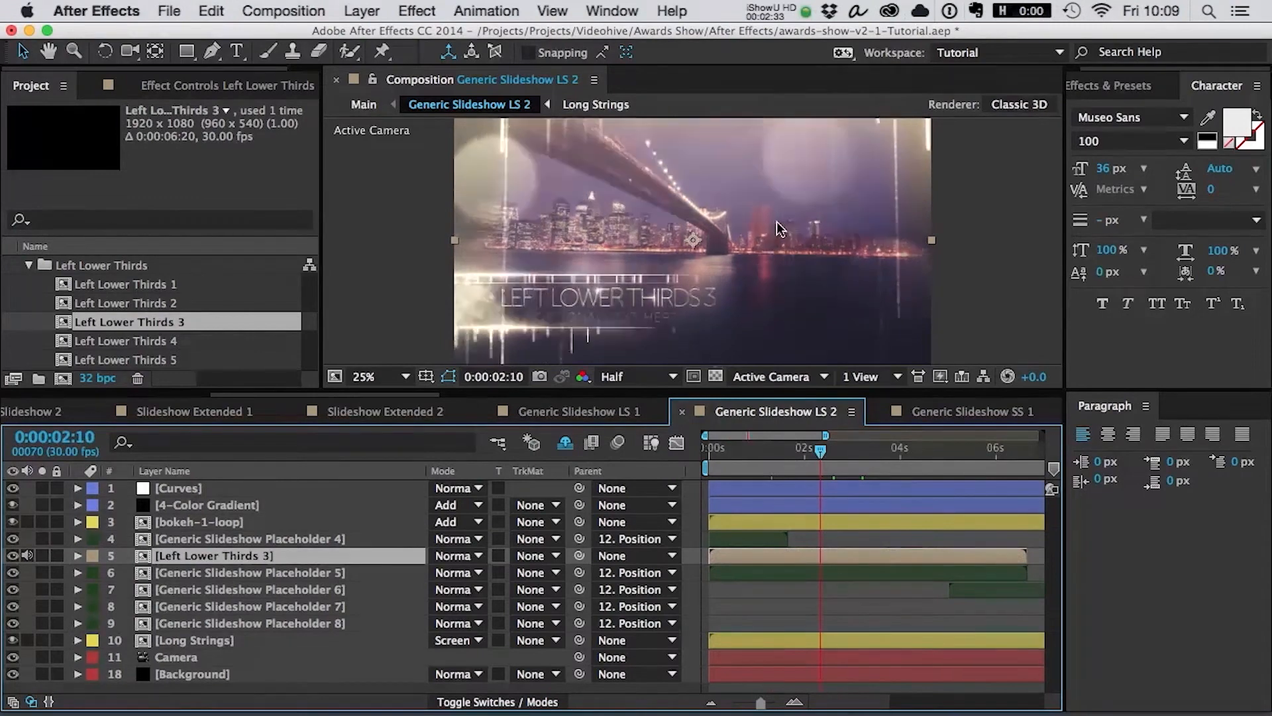
click(882, 449)
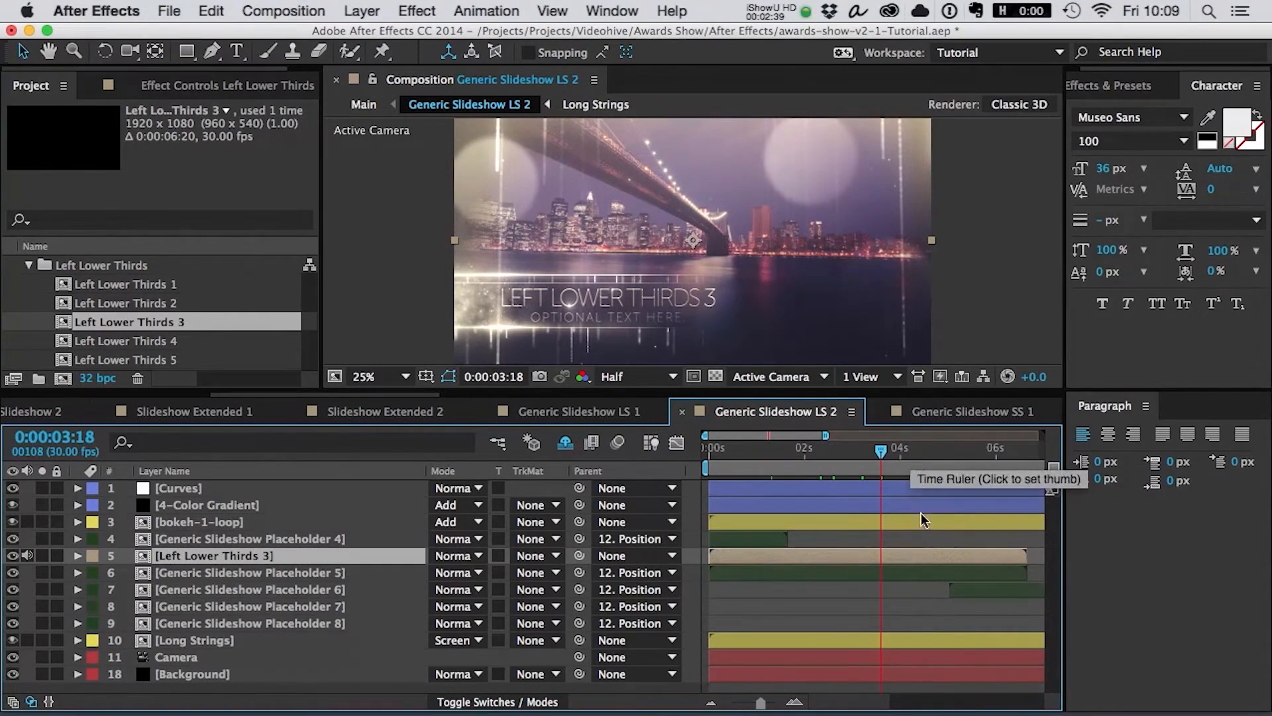
click(850, 450)
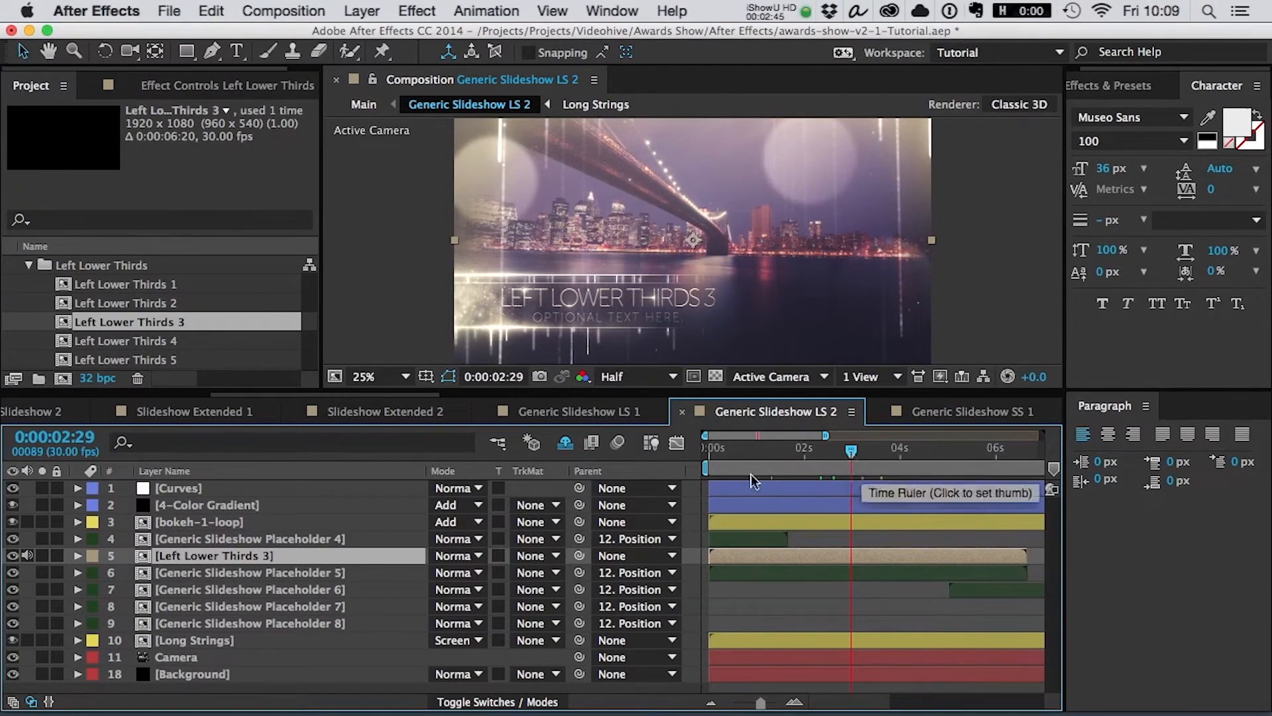
- Parent the Left Lower Thirds 3 layer to Position Control and make it a 3D layer
click(671, 557)
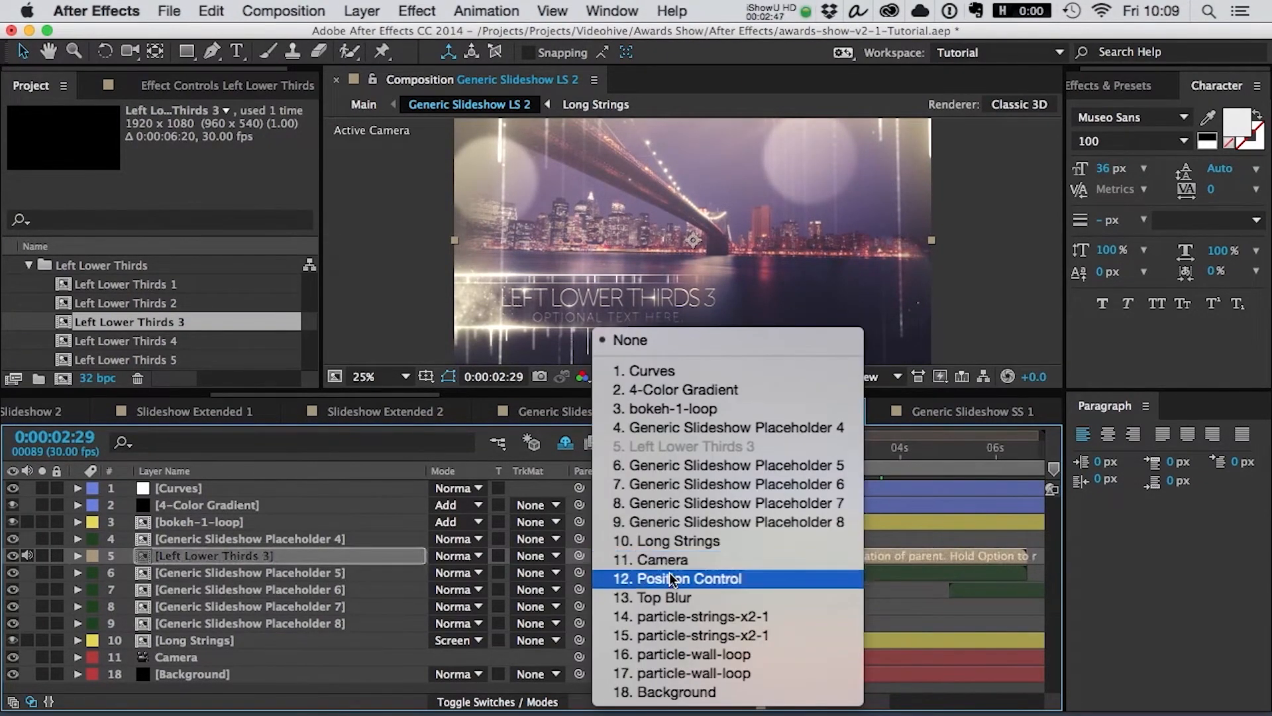
click(669, 576)
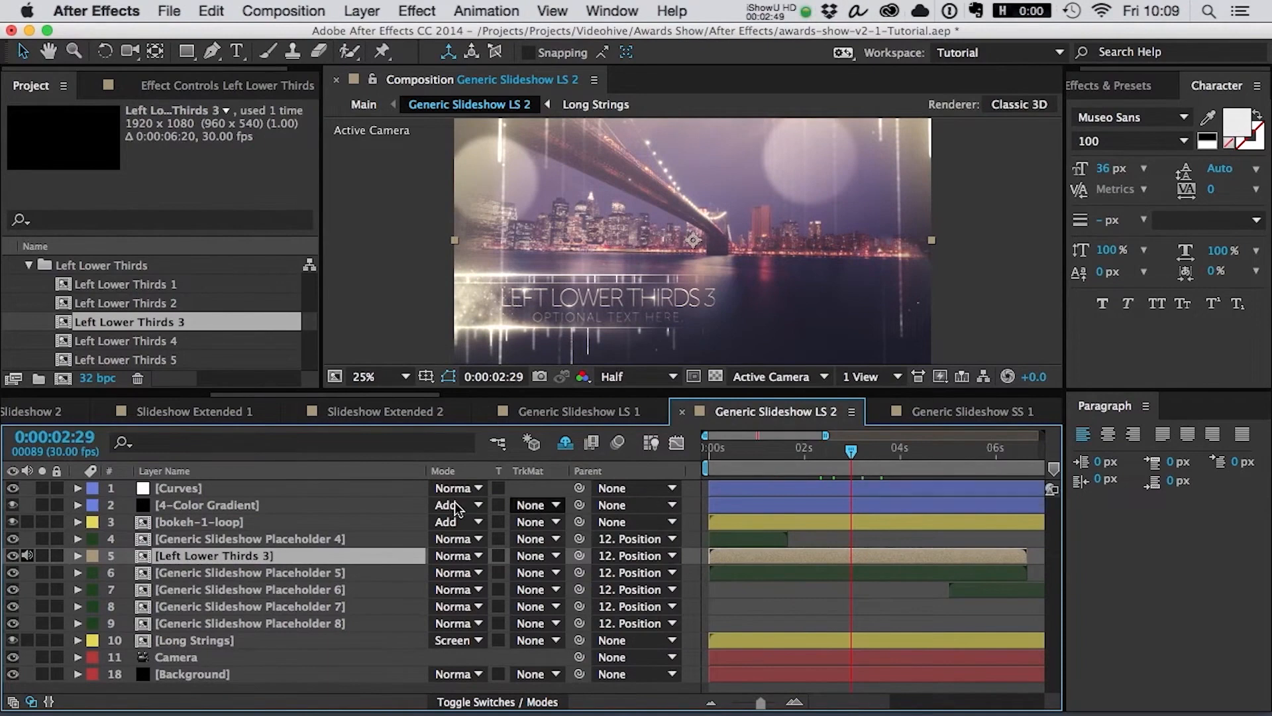
click(12, 701)
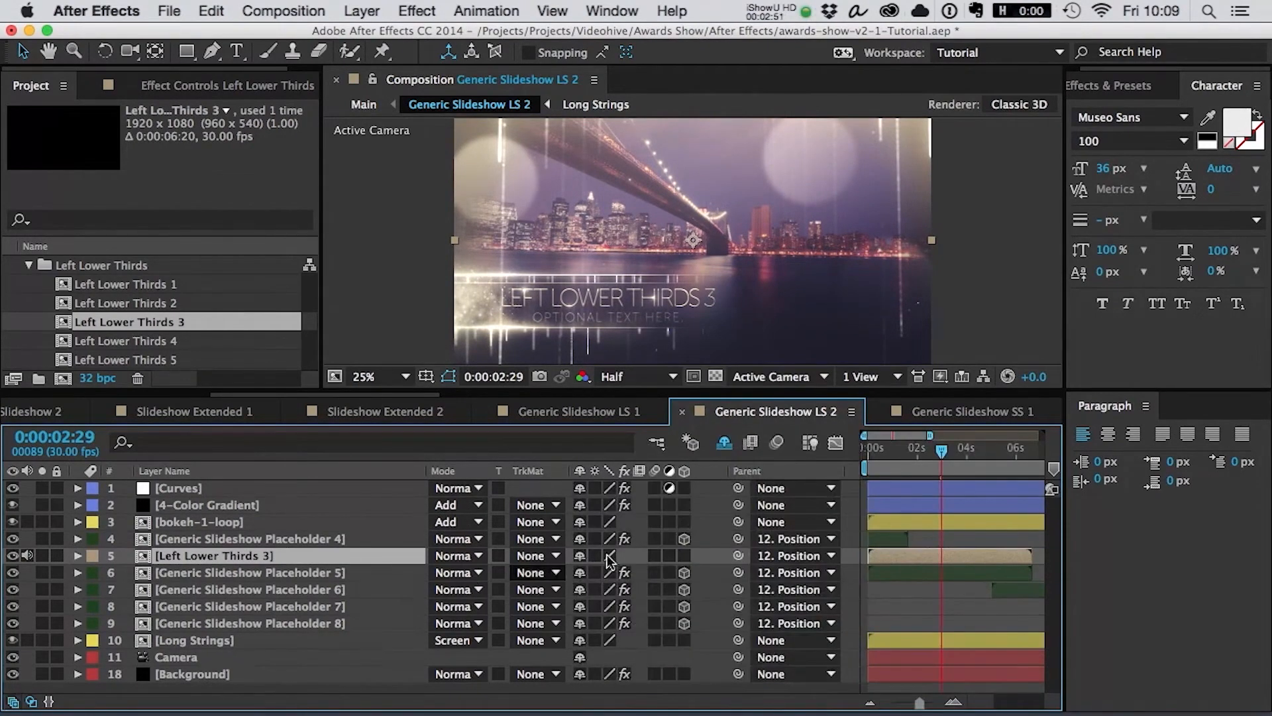
click(685, 556)
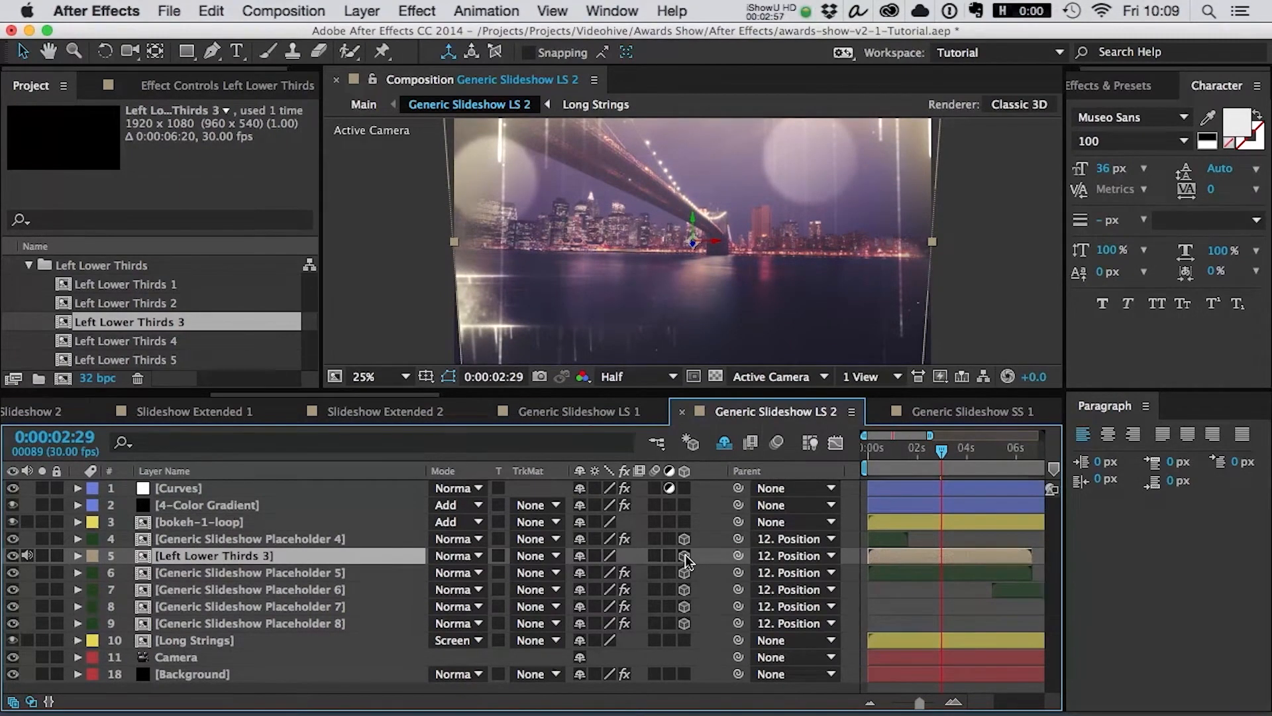
- Move Left Lower Thirds 3 forward along its Z position, in front of the Generic Slideshow Placeholder 5 image
key(p)
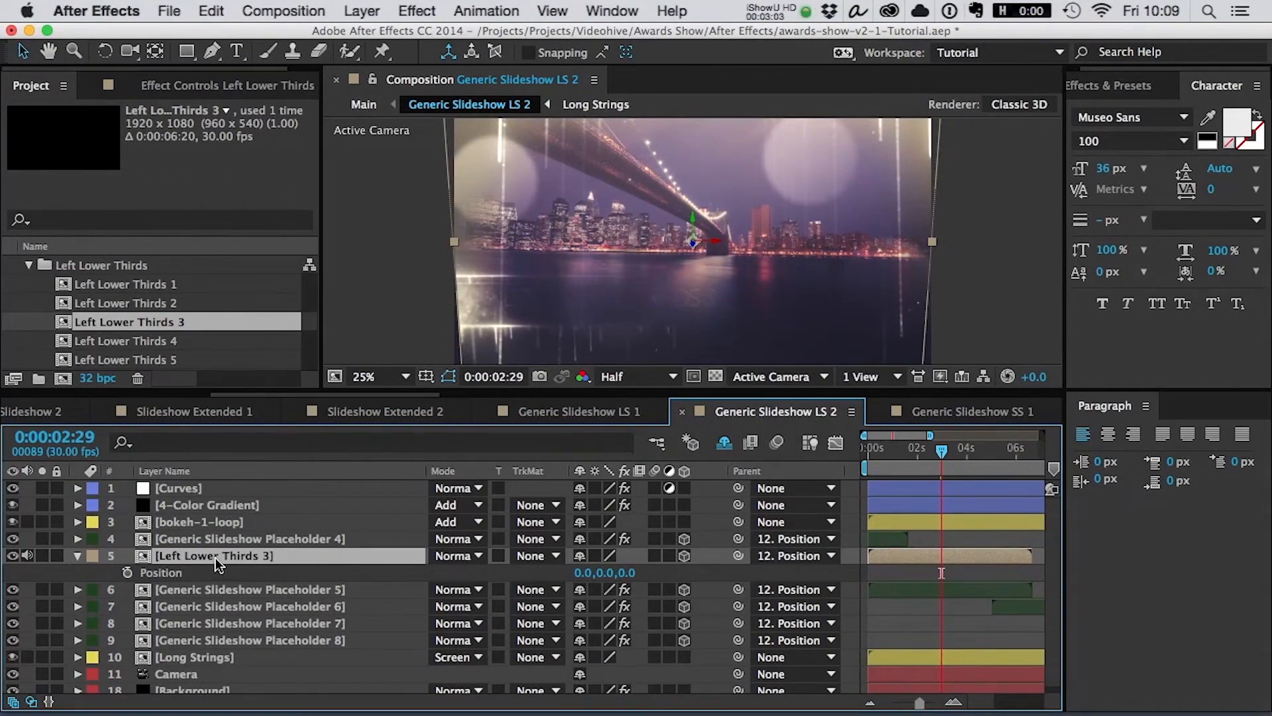
click(225, 591)
click(271, 560)
drag(625, 571, 207, 566)
- Scale the Left Lower Thirds 3 layer uniformly down to 77%
key(s)
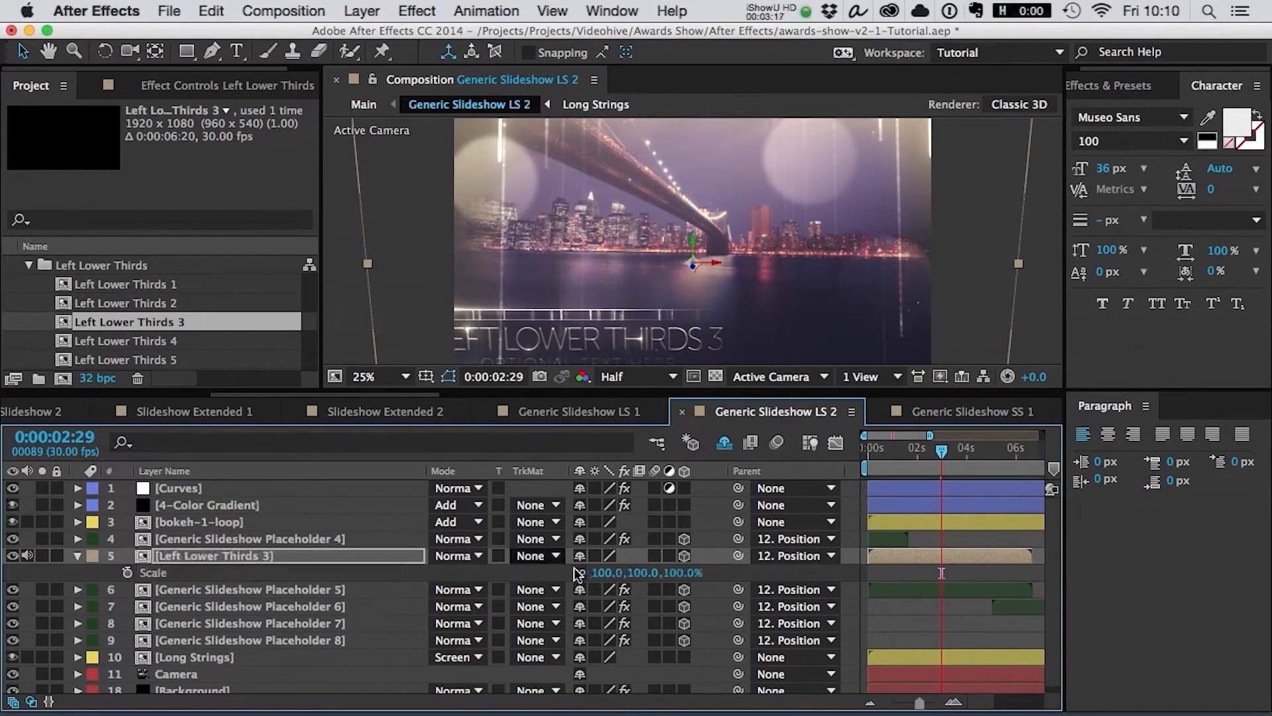
drag(605, 582, 568, 568)
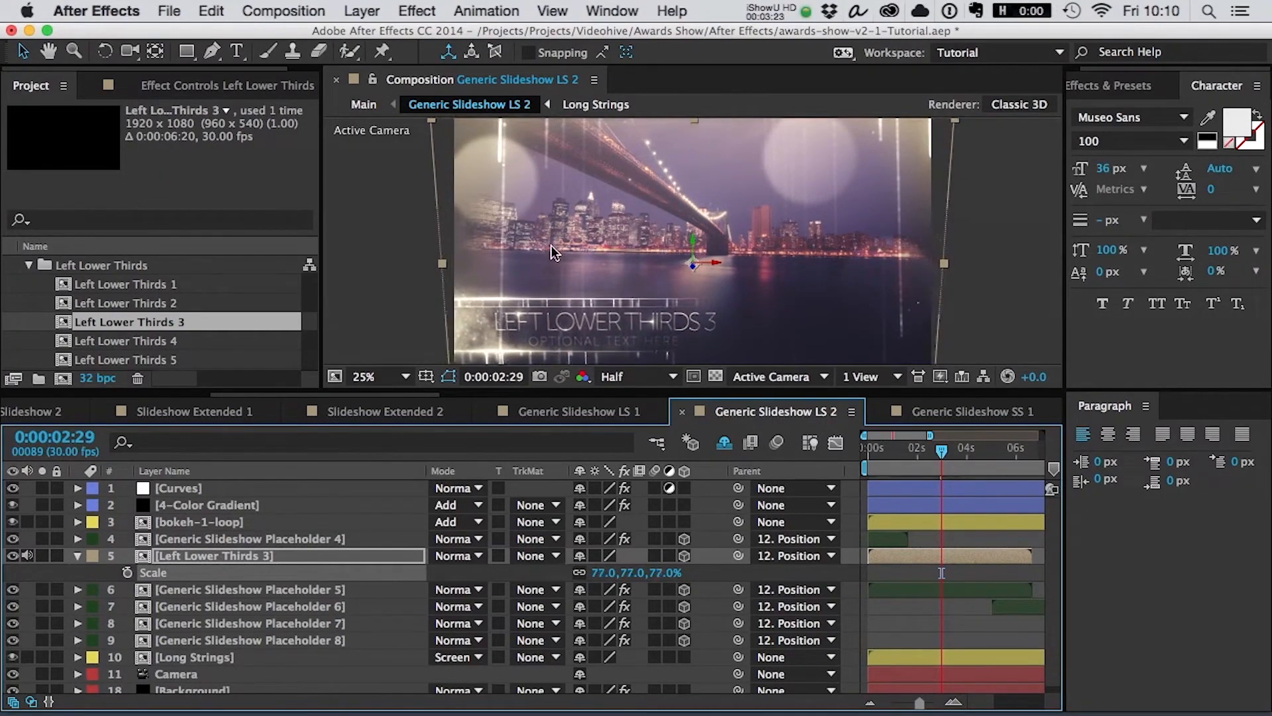
scroll(731, 273, down, 1)
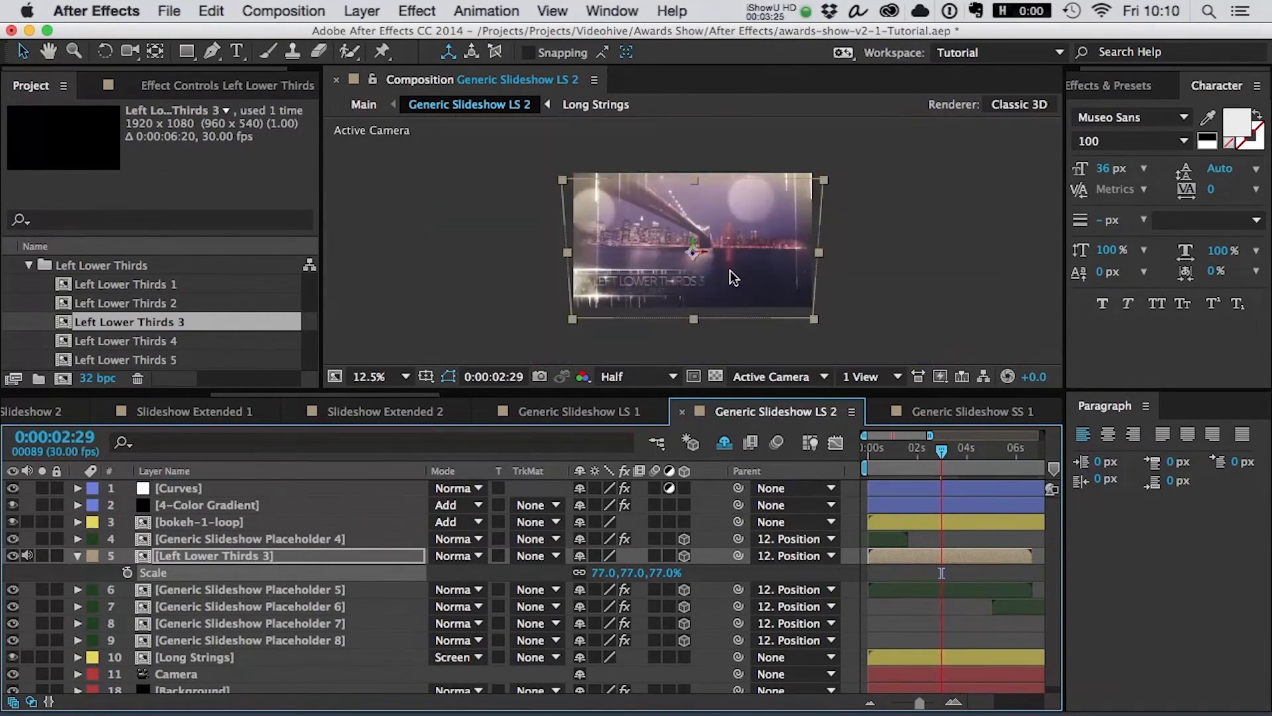
scroll(733, 277, up, 1)
key(space)
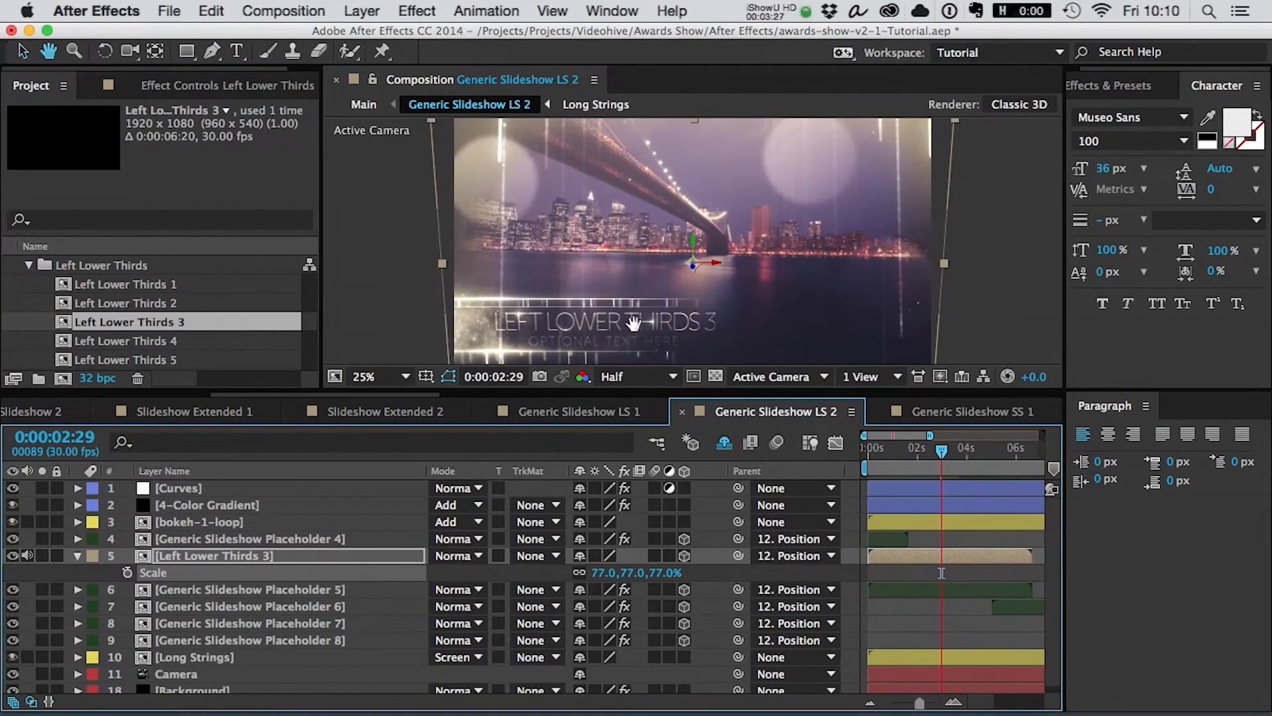
drag(633, 323, 636, 297)
- Tilt the Left Lower Thirds 3 layer slightly around its X axis and return to the Selection tool
key(w)
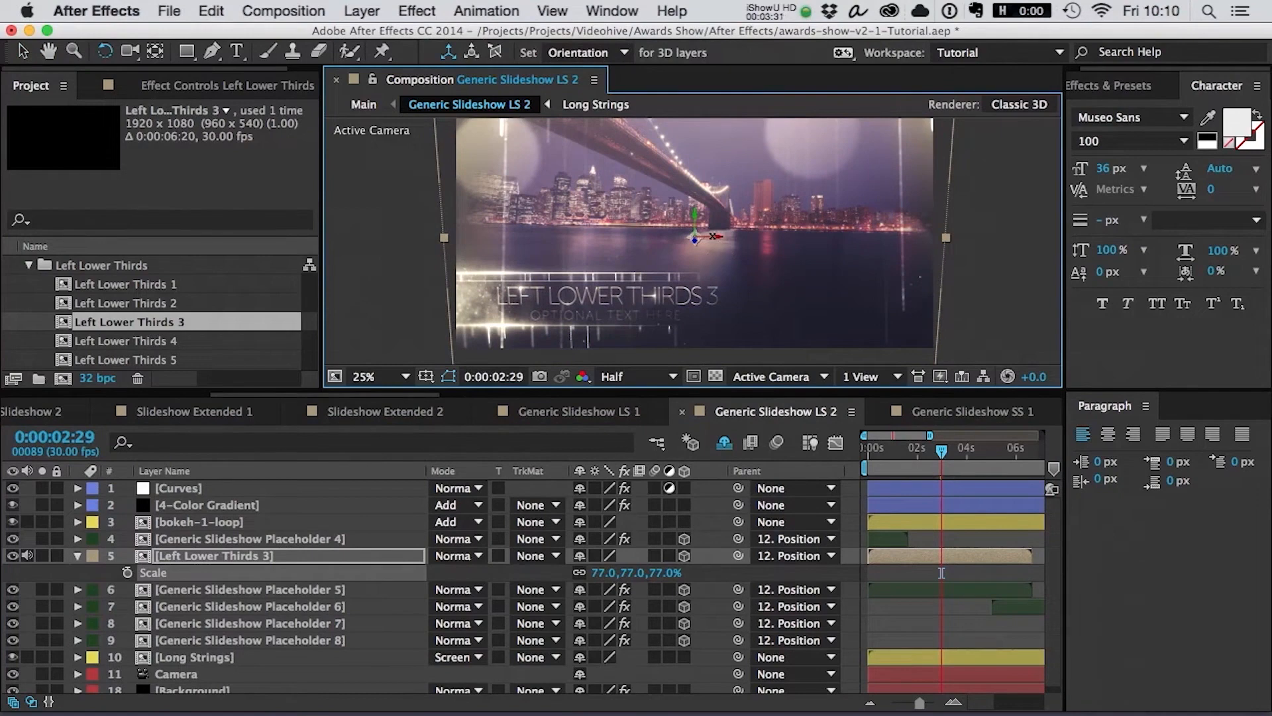
drag(712, 236, 711, 235)
key(v)
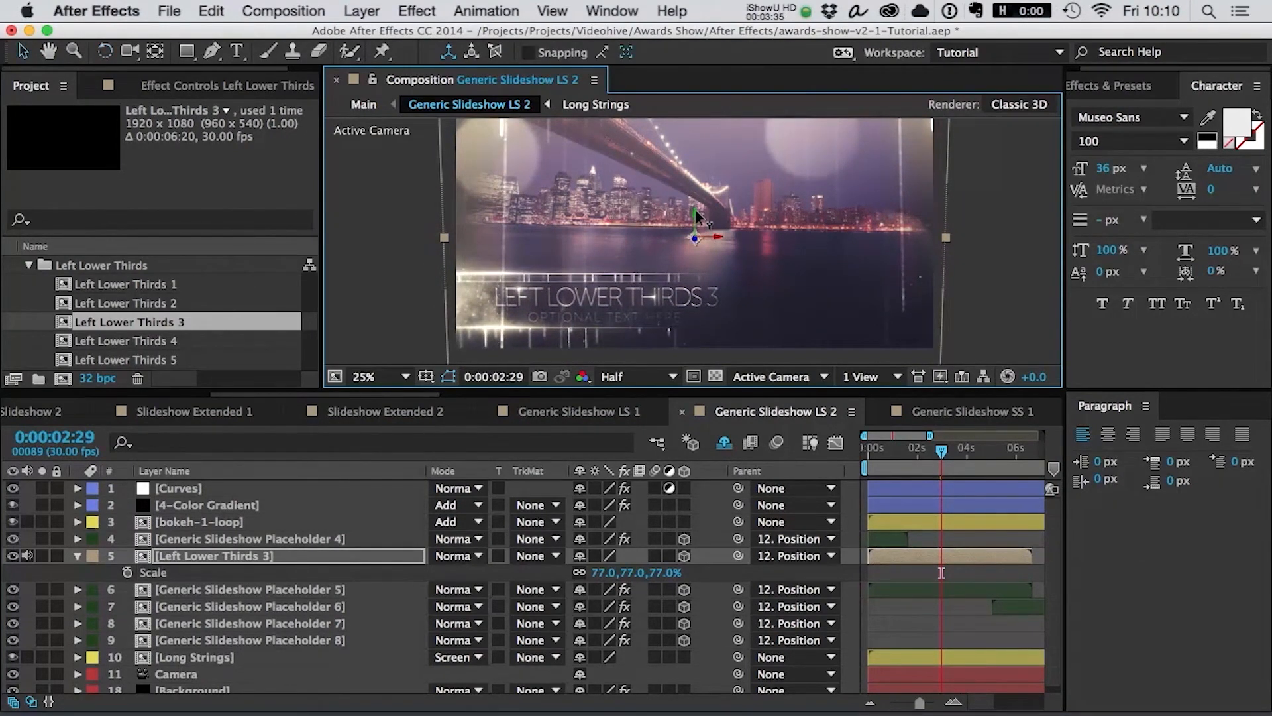
- Preview the adjusted lower third at 0:00:01:03 and return to 0:00:02:29
key(comma)
click(895, 453)
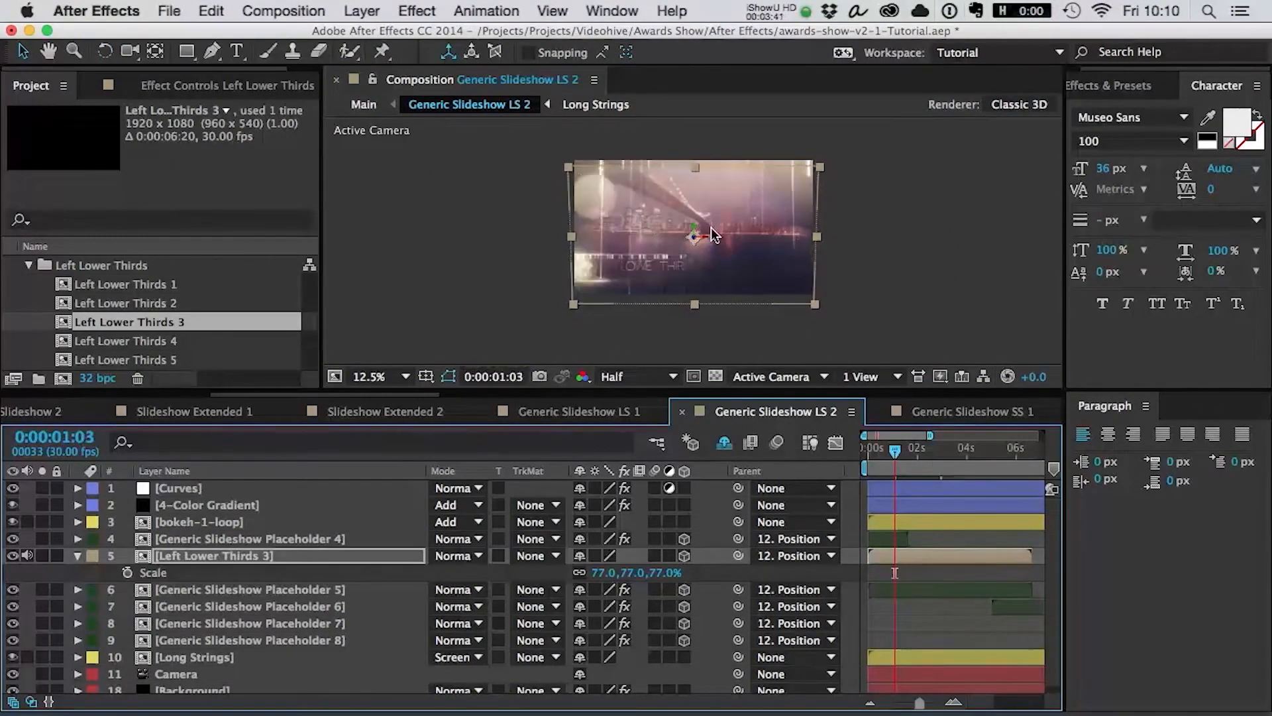
key(k)
- Try shifting Left Lower Thirds 3 to the right along its X axis, and restore its previous position
drag(706, 243, 719, 244)
click(916, 245)
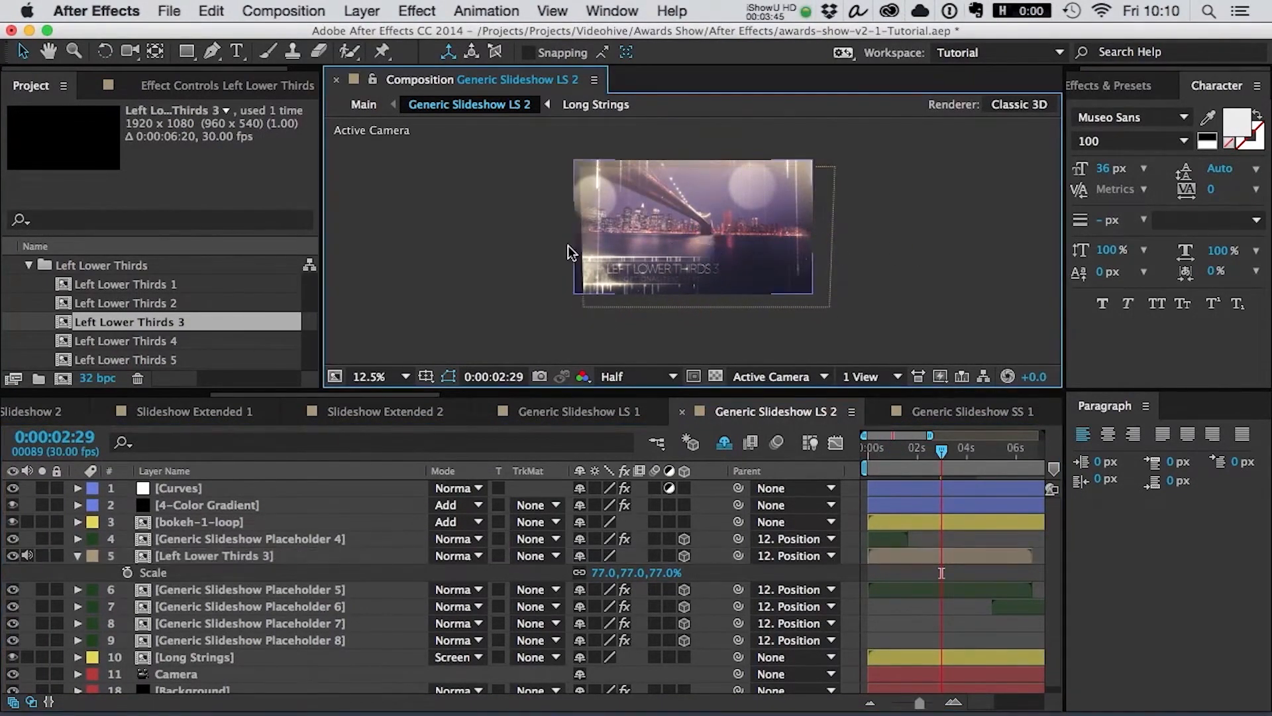
key(period)
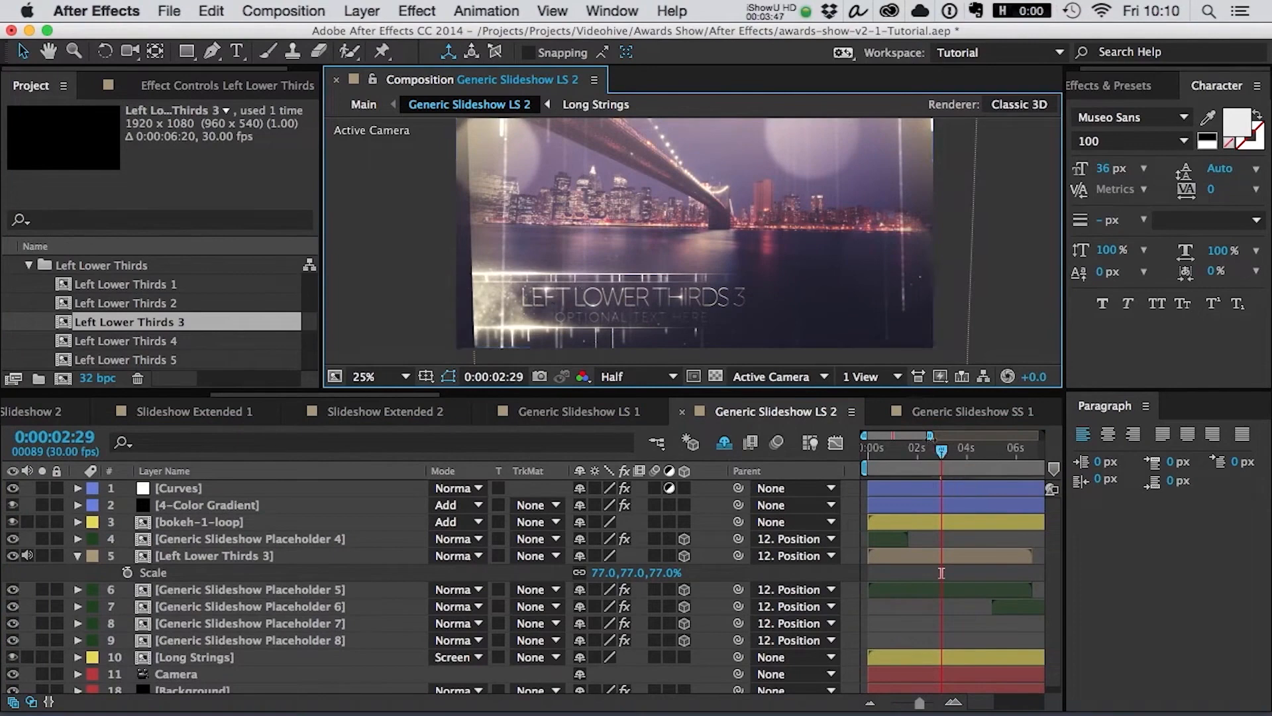
drag(659, 231, 630, 231)
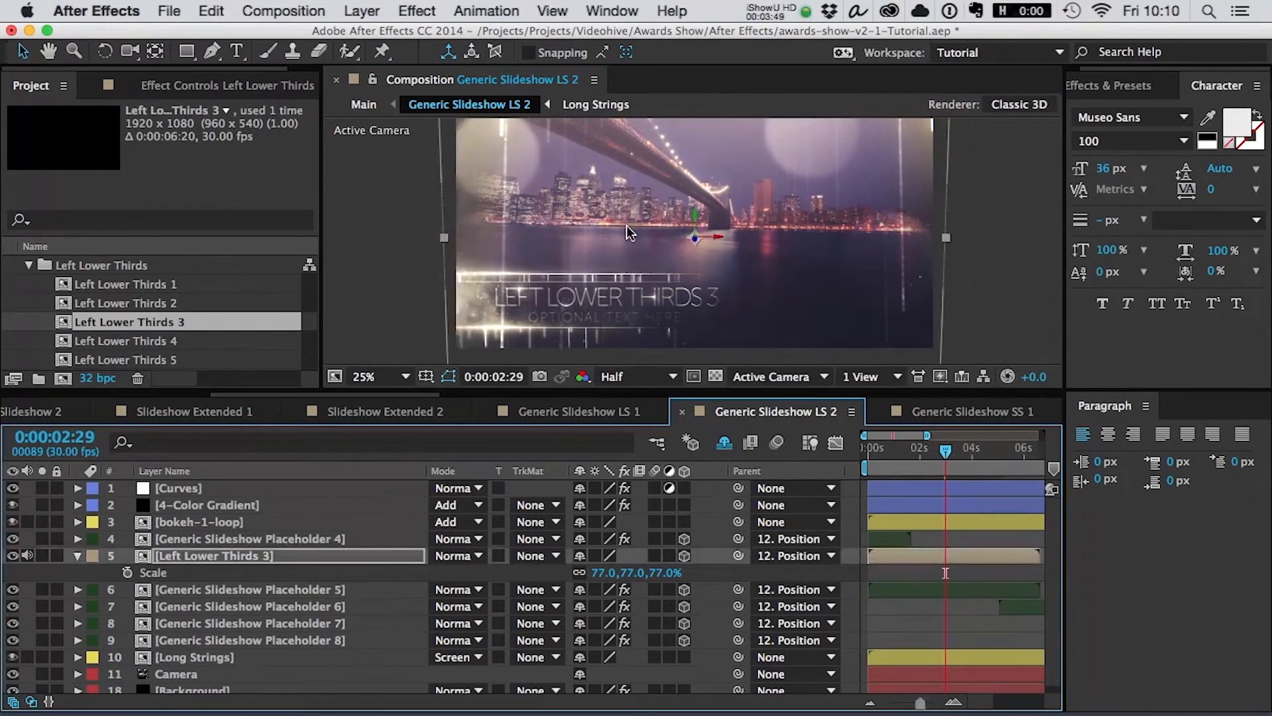
click(987, 235)
drag(939, 450, 904, 451)
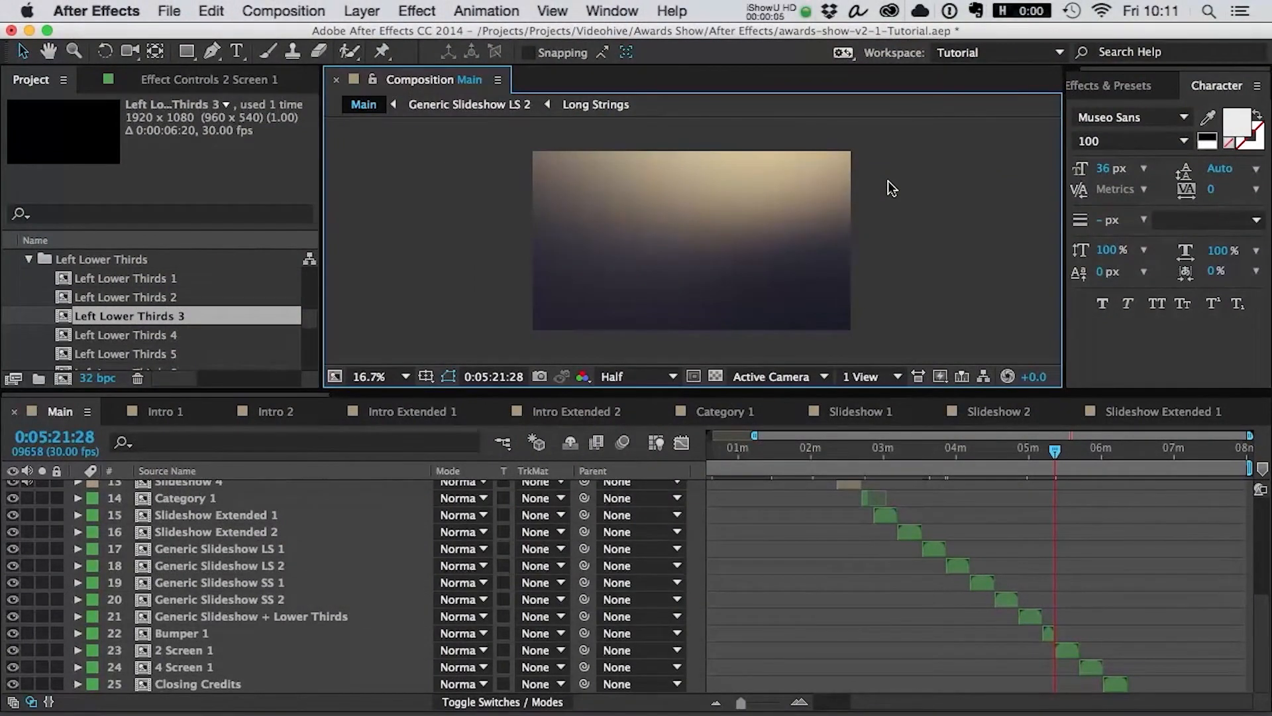
- In the Main composition, preview 2 Screen 1 at 0:05:34:09 and 4 Screen 1 at 0:05:50:09
scroll(1100, 525, up, 2)
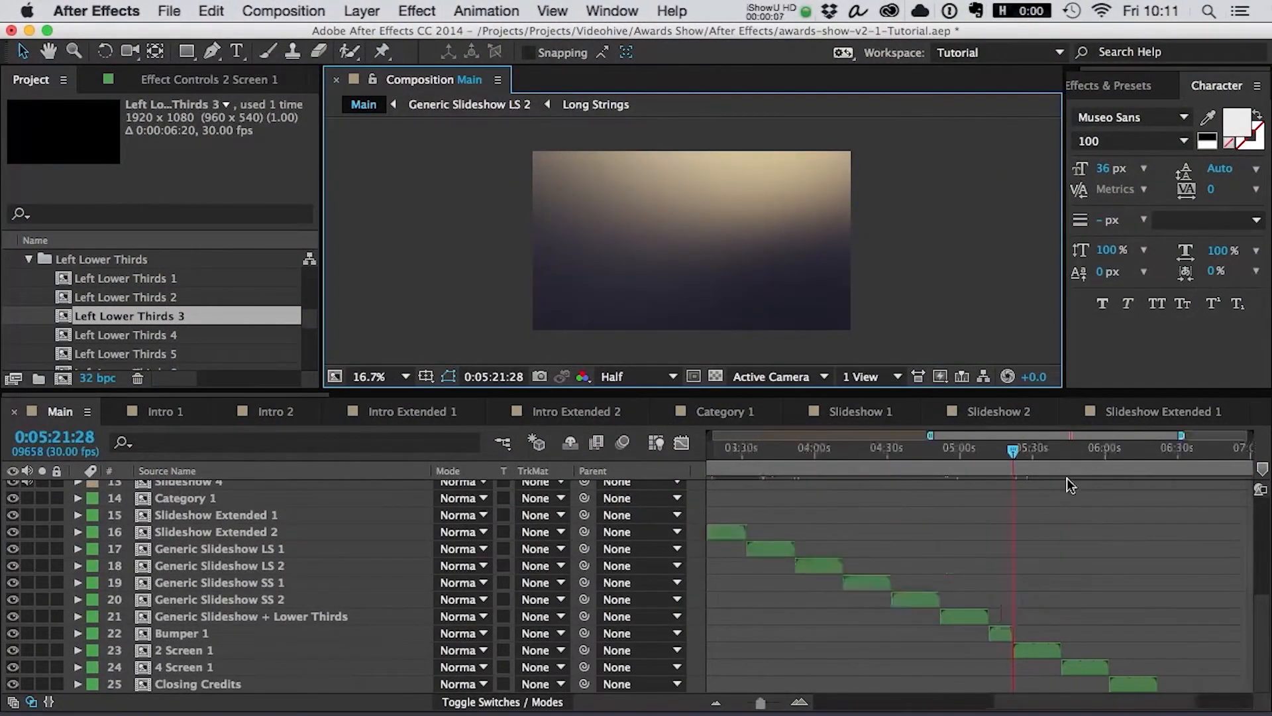
click(1043, 468)
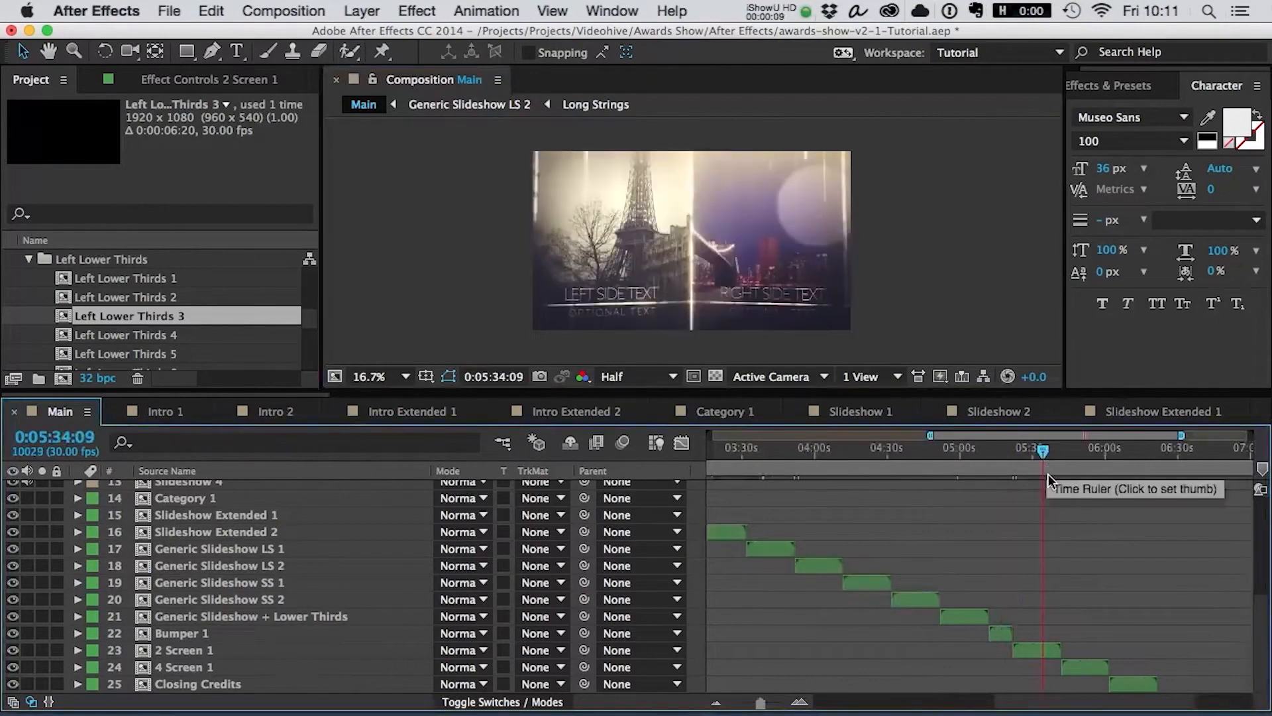
click(1083, 464)
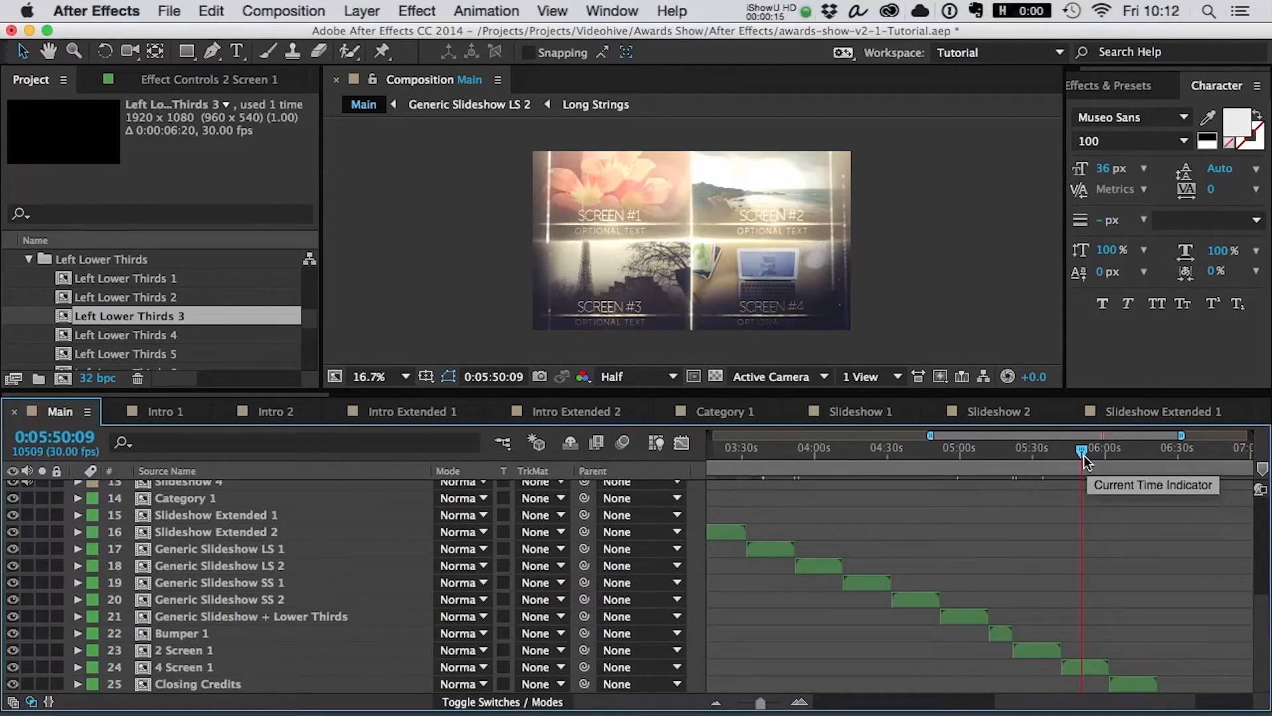
- Open the 2 Screen 1 composition from Main at 0:05:33:14 and examine its Curves, bokeh-1-loop and 2 Screen Left Text 1 layers
click(1041, 451)
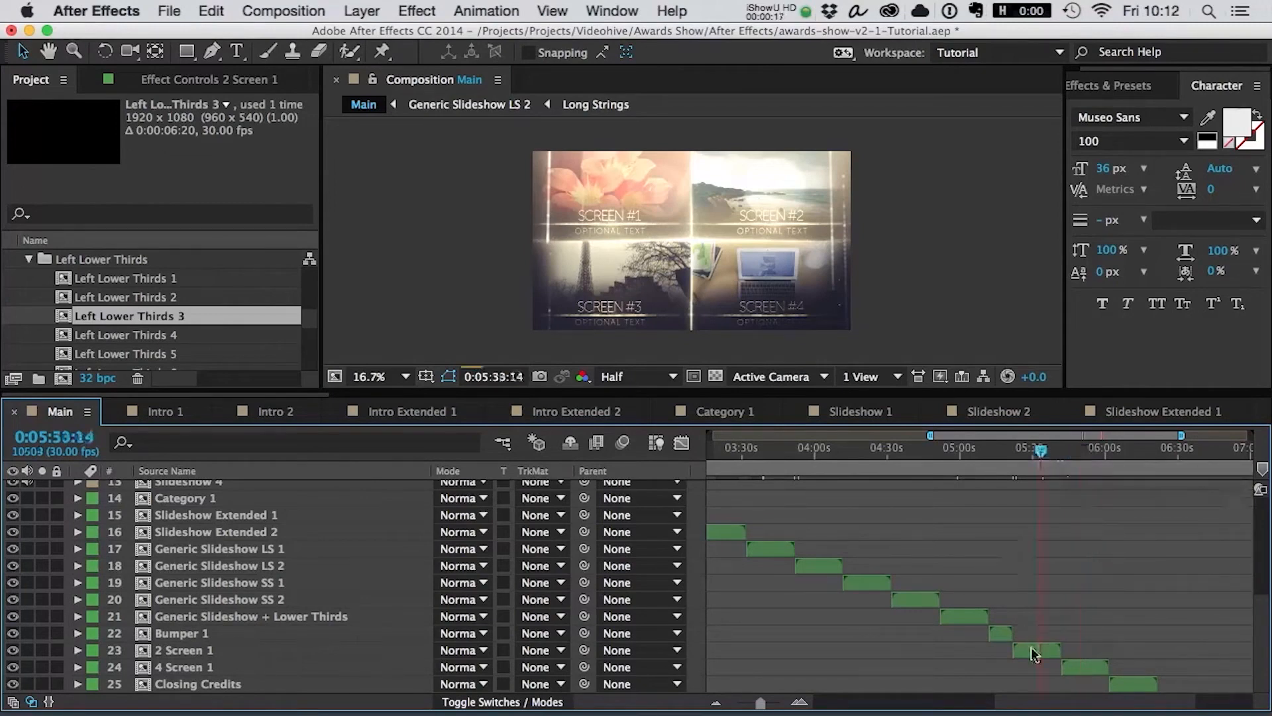
double_click(1033, 651)
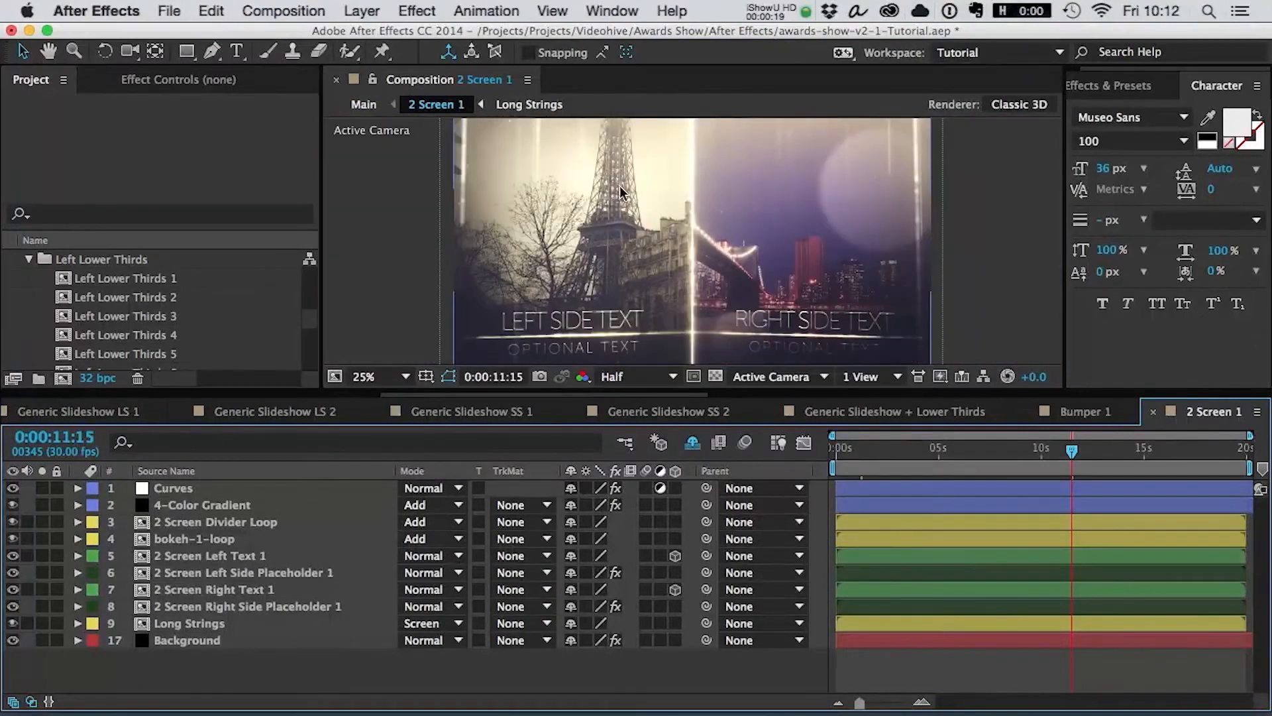
scroll(656, 213, down, 1)
scroll(656, 213, up, 1)
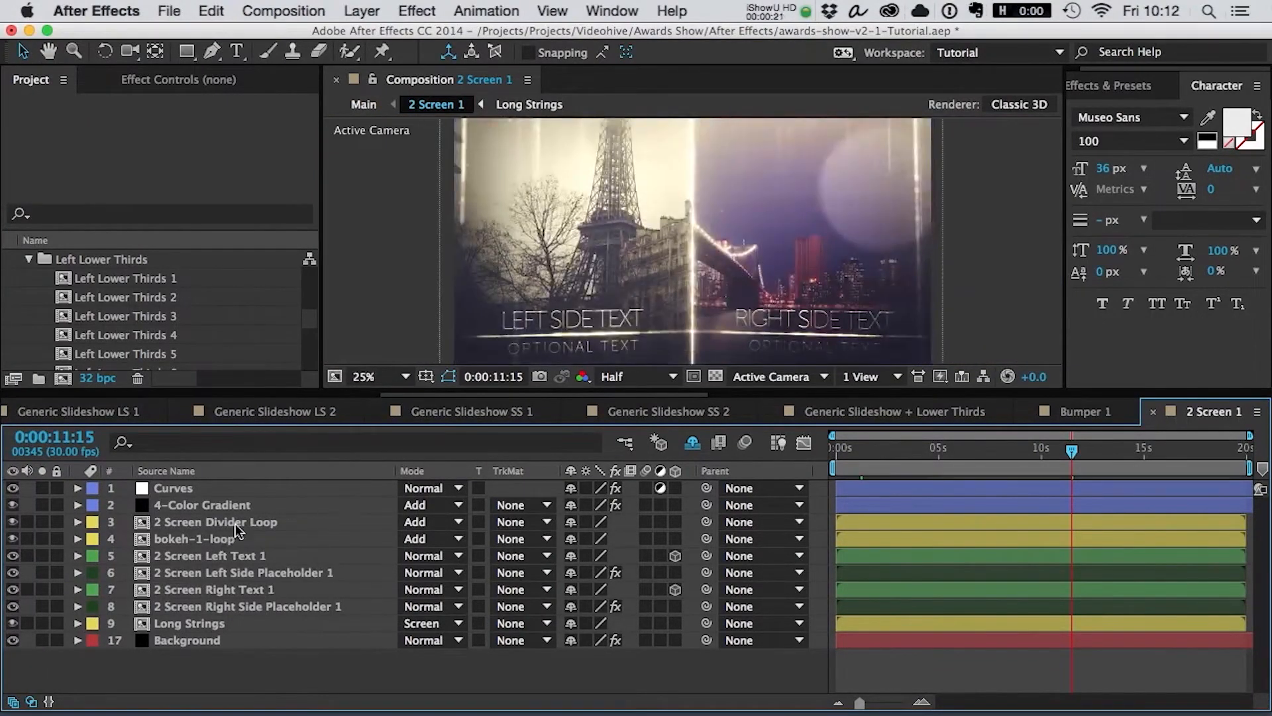
click(189, 493)
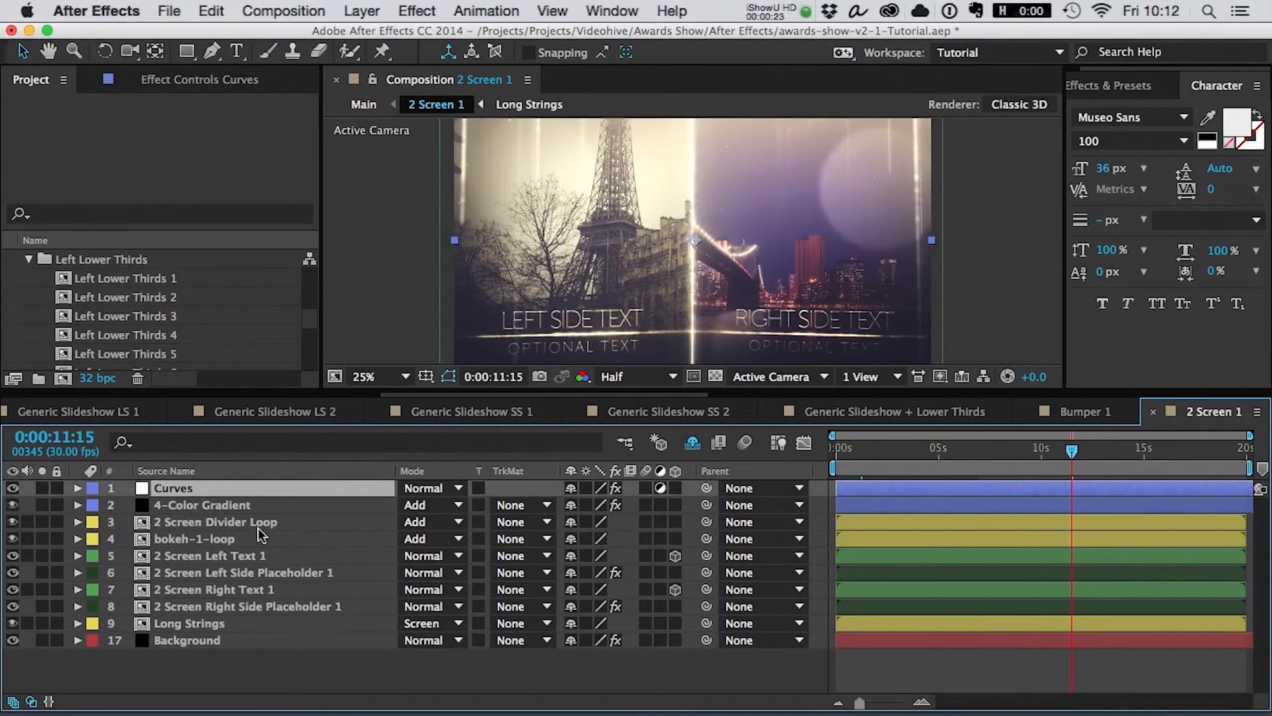
click(204, 538)
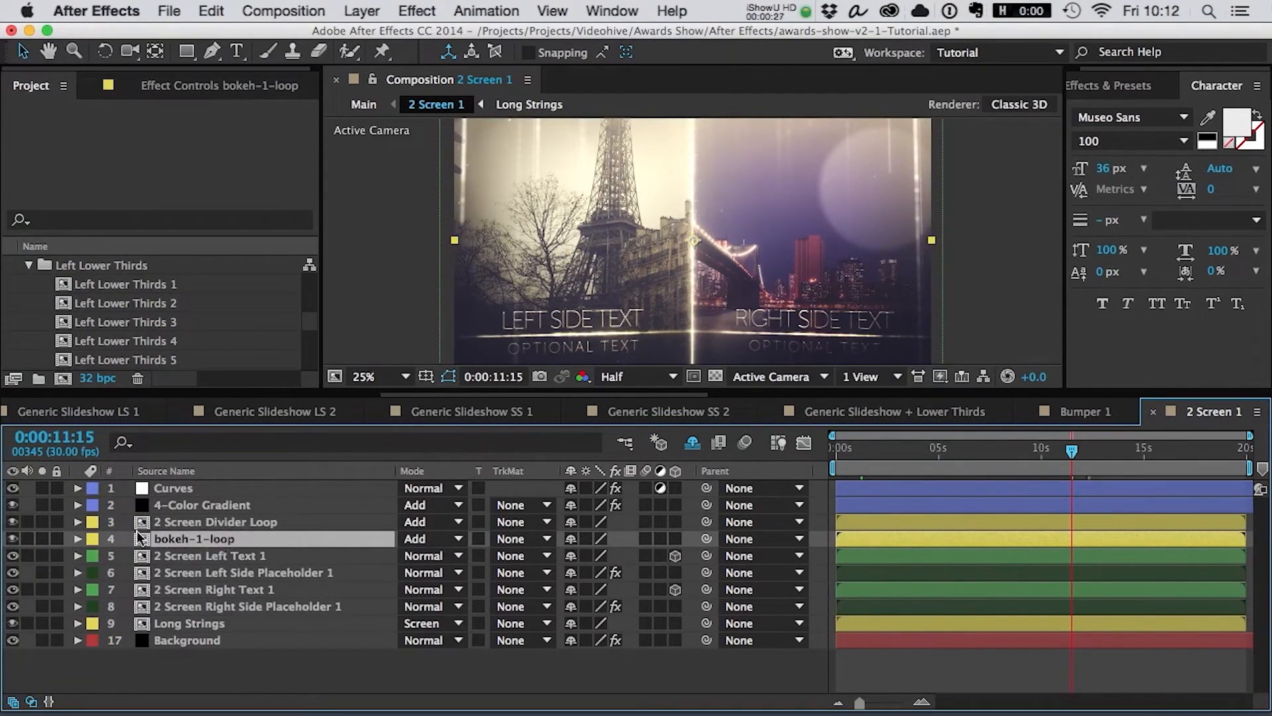
click(245, 558)
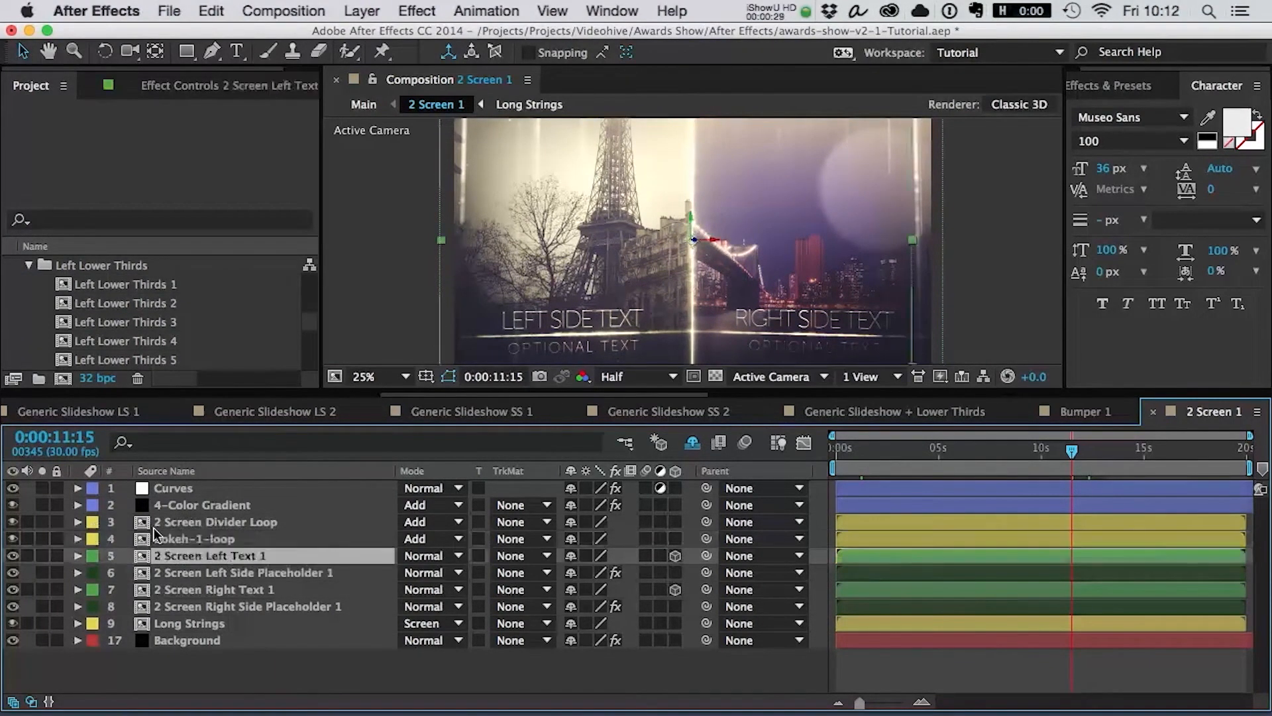
- Inspect the 2 Screen Left Text 1 and 2 Screen Left Side Placeholder 1 compositions, returning to 2 Screen 1 after each
double_click(250, 562)
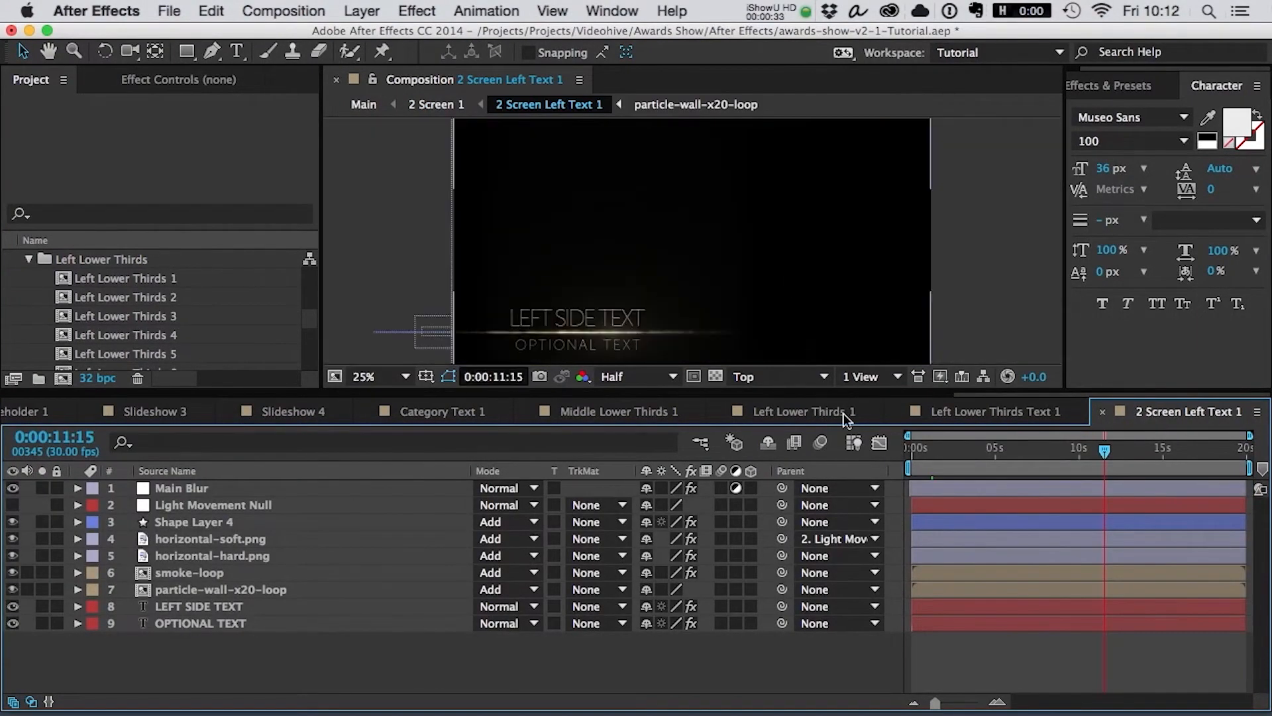
click(435, 104)
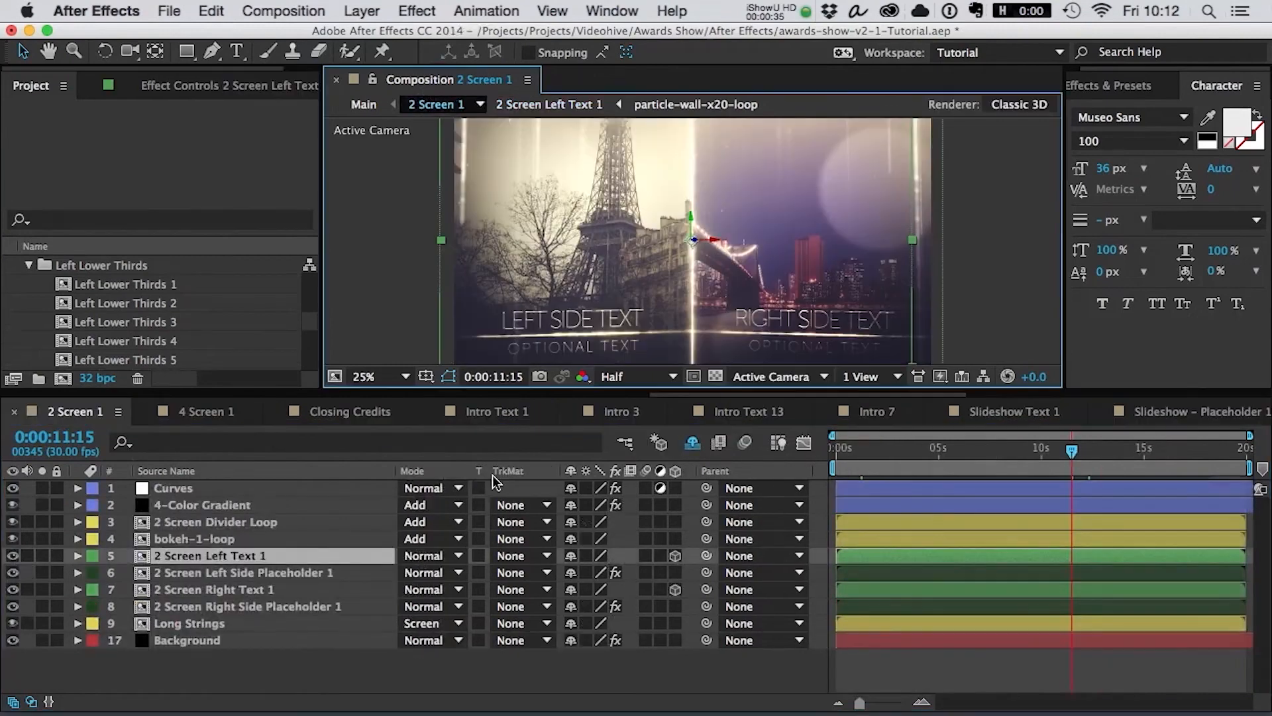
click(335, 572)
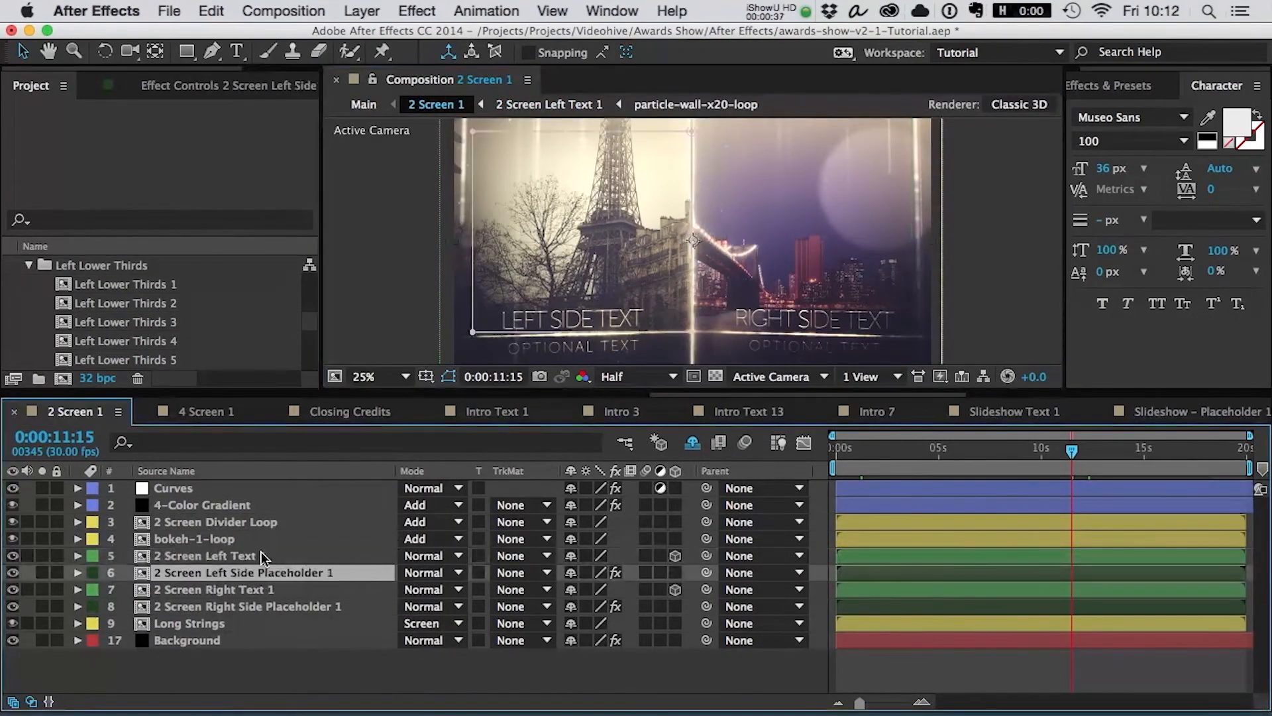
double_click(272, 574)
scroll(766, 233, down, 2)
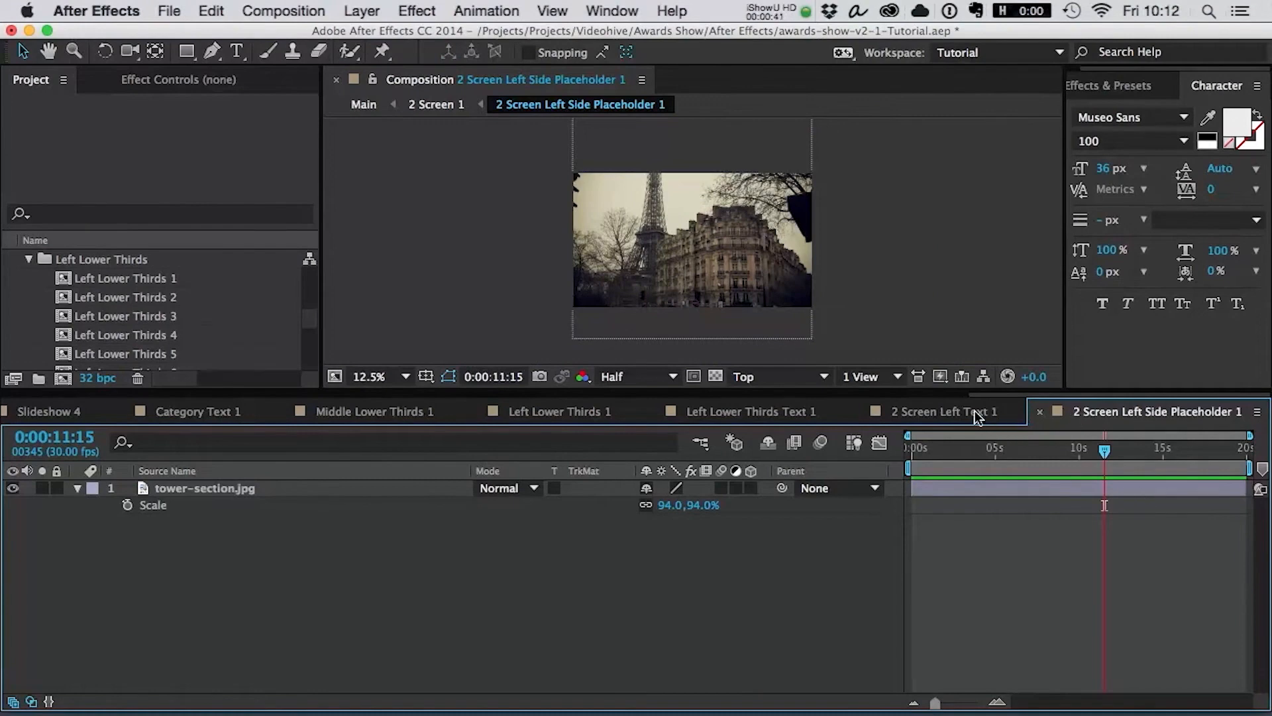
click(441, 106)
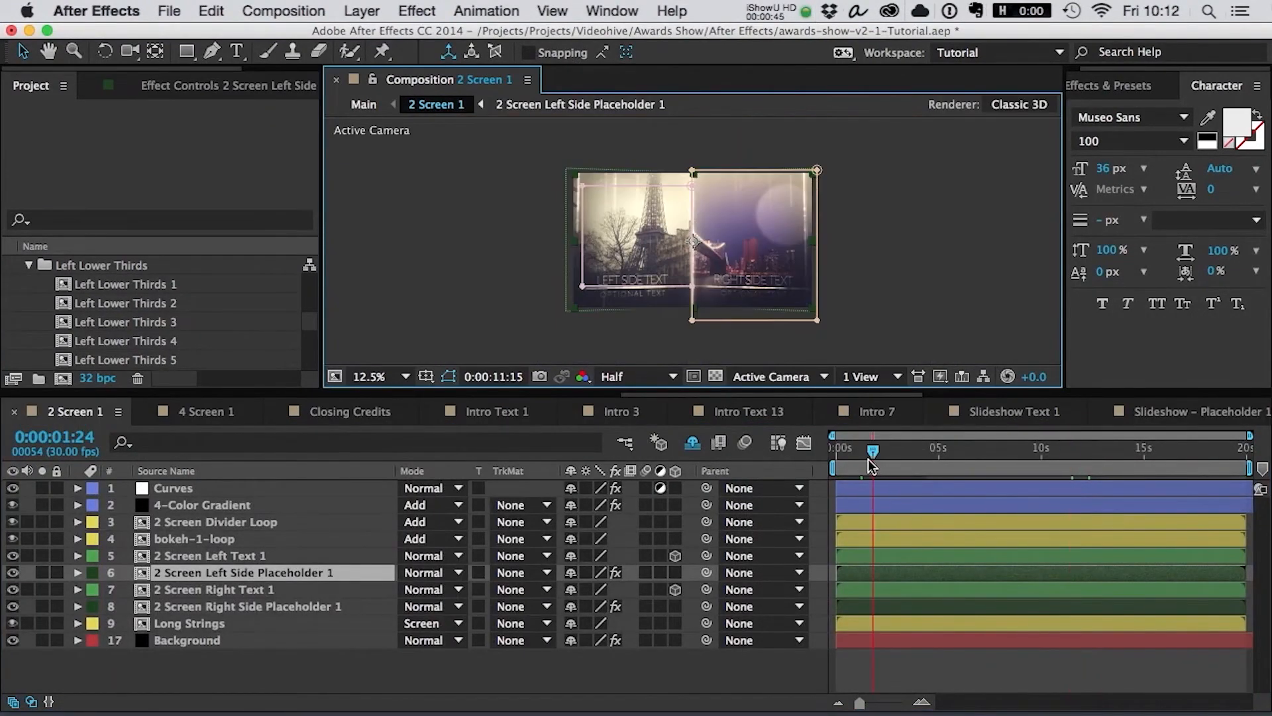
- Preview the 2 Screen 1 animation from its first frame through 0:00:02:26 and 0:00:11:17, and compare the first and last frames
click(847, 447)
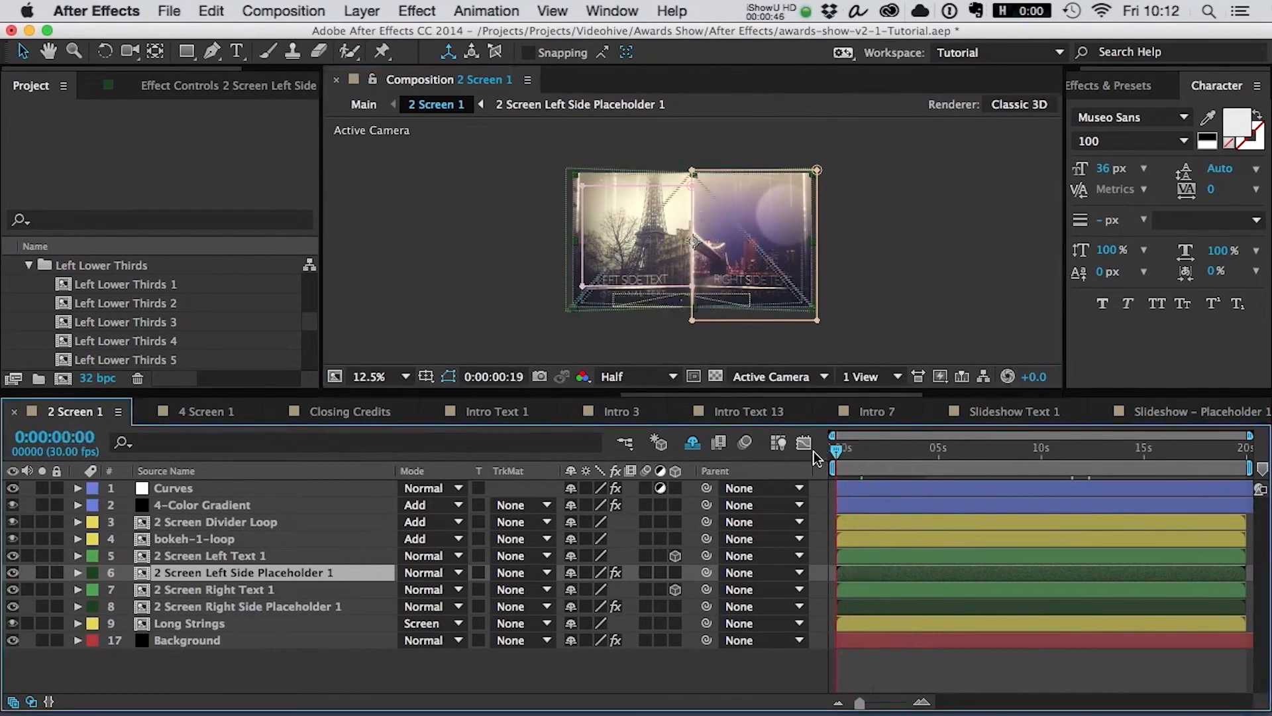
click(833, 449)
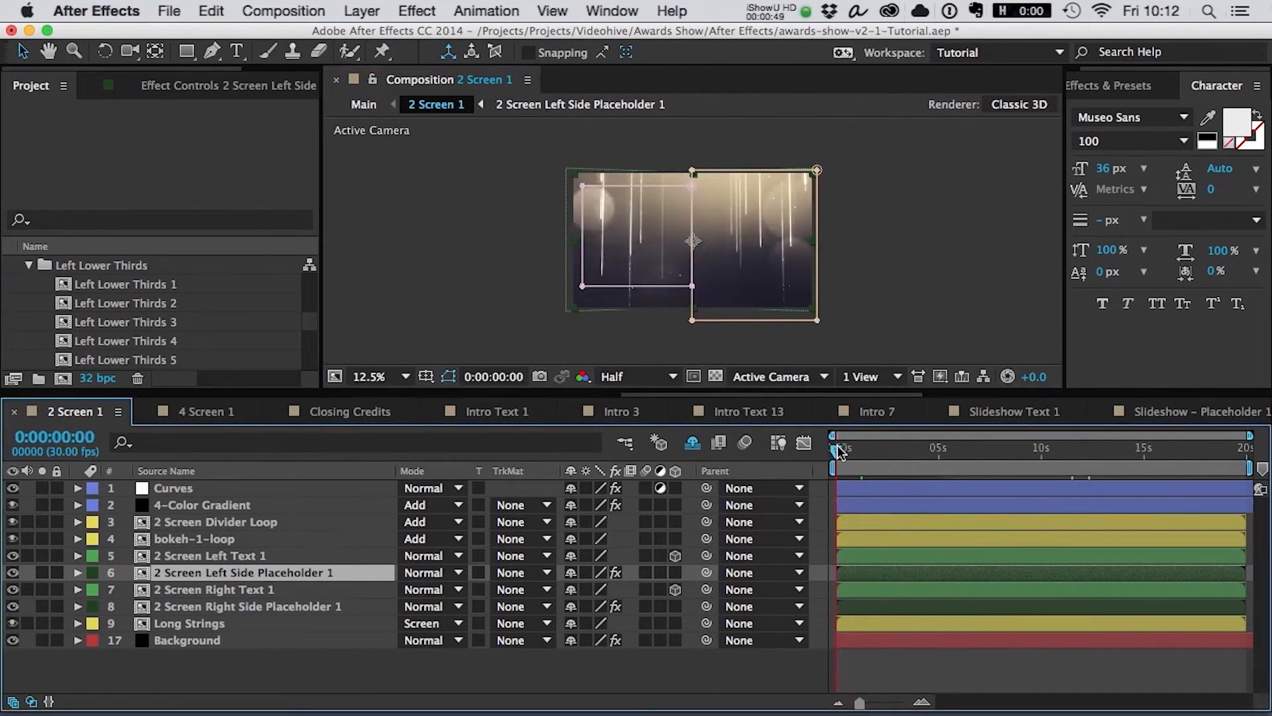
drag(838, 452, 896, 455)
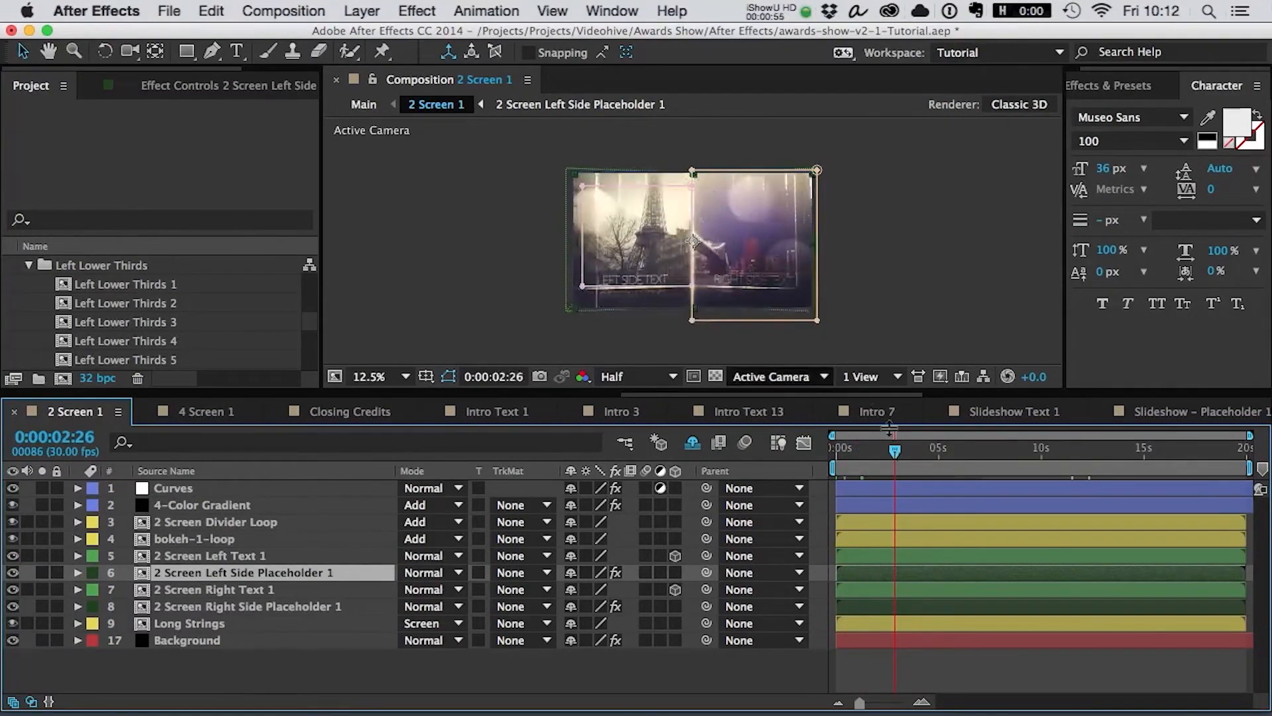
drag(940, 448, 1024, 450)
click(1073, 454)
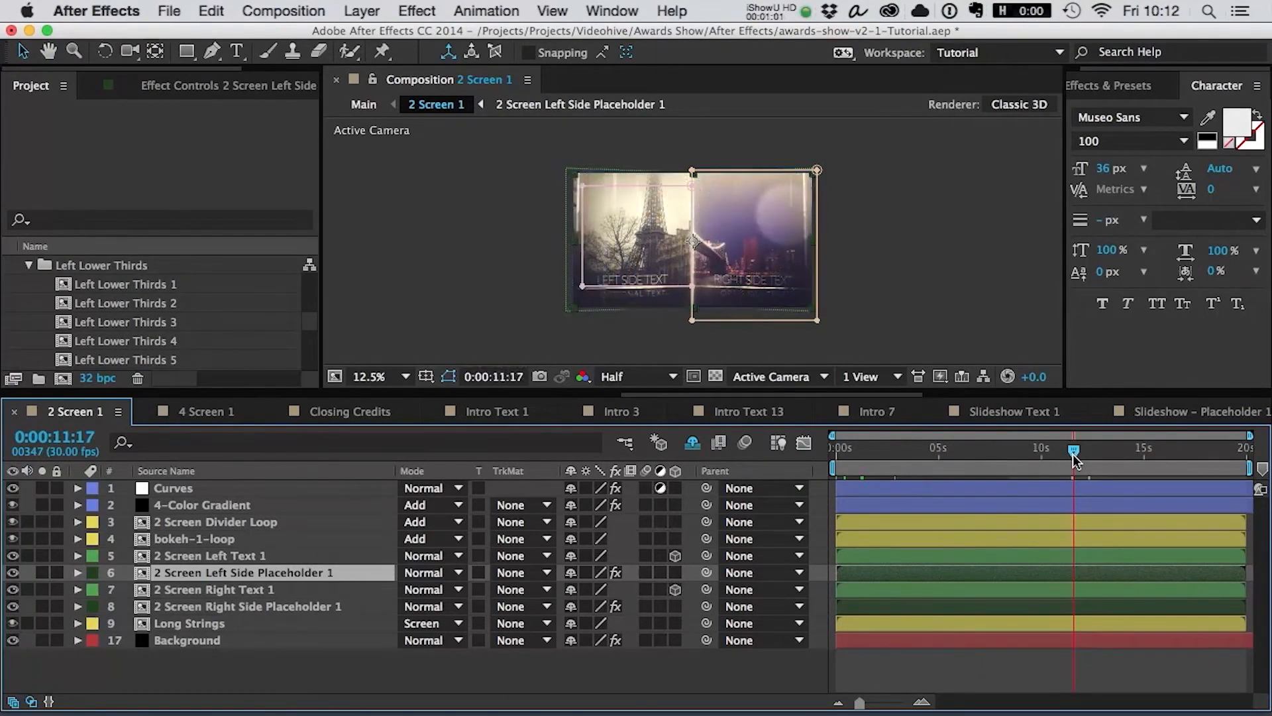
key(Home)
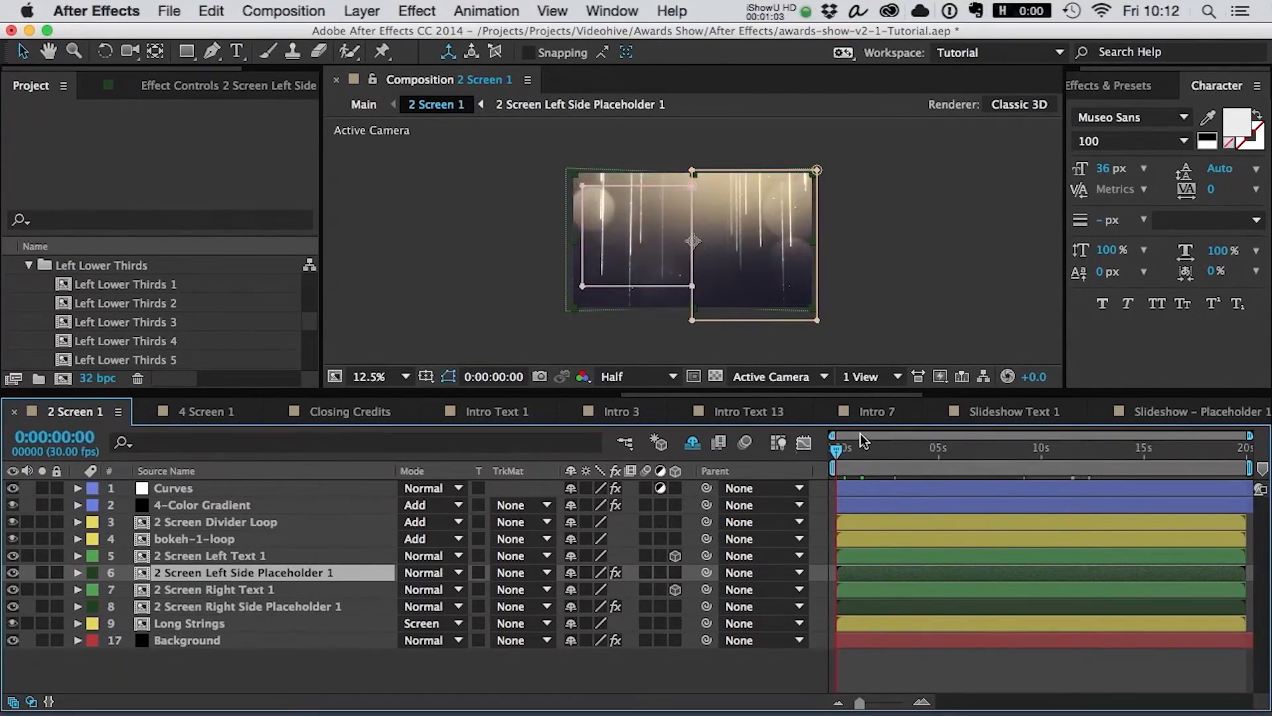
click(1249, 450)
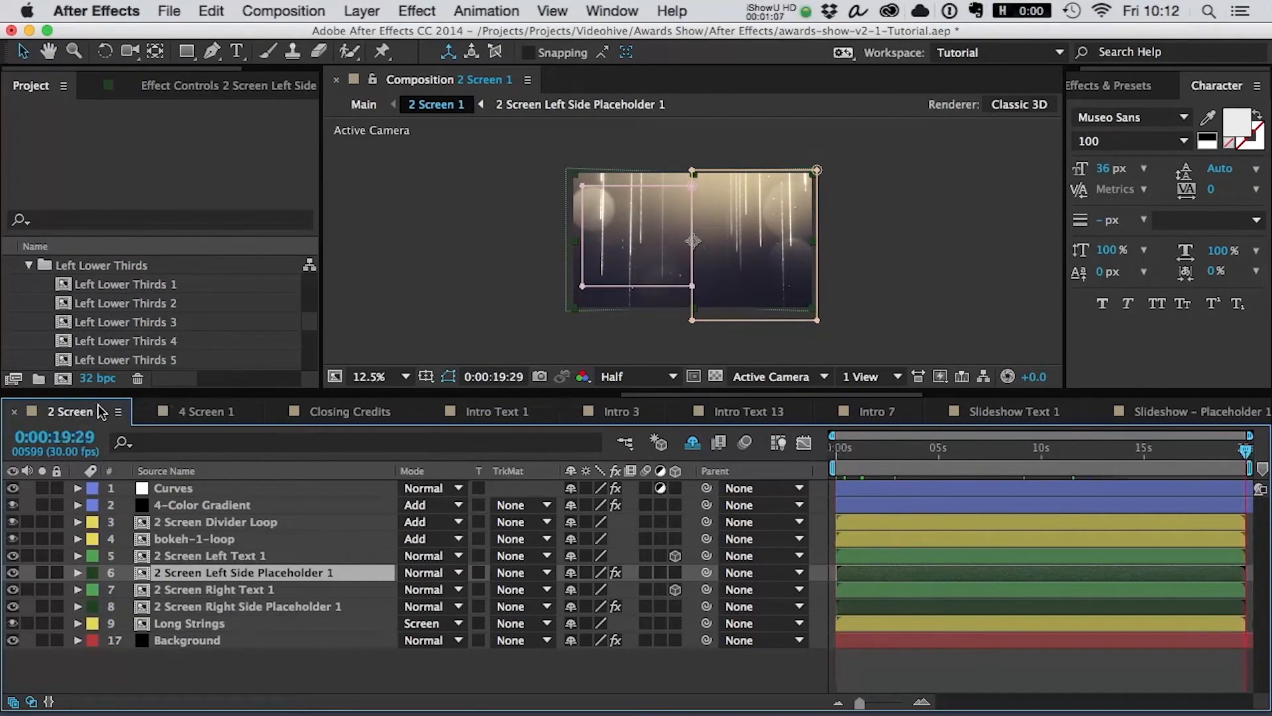
- Return to Main, preview 4 Screen 1 at 0:05:46:18, and open that composition with its 4 Screen Top Left Text 1 layer selected
click(364, 104)
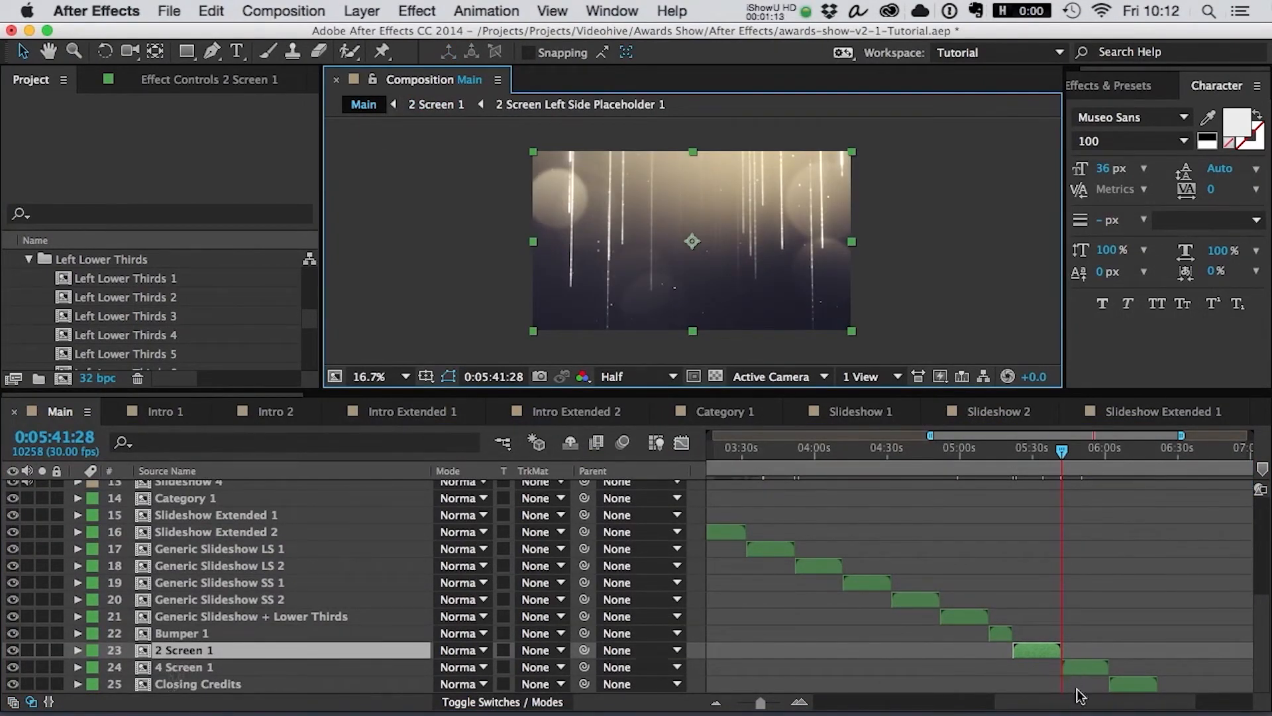
drag(1062, 455, 1073, 457)
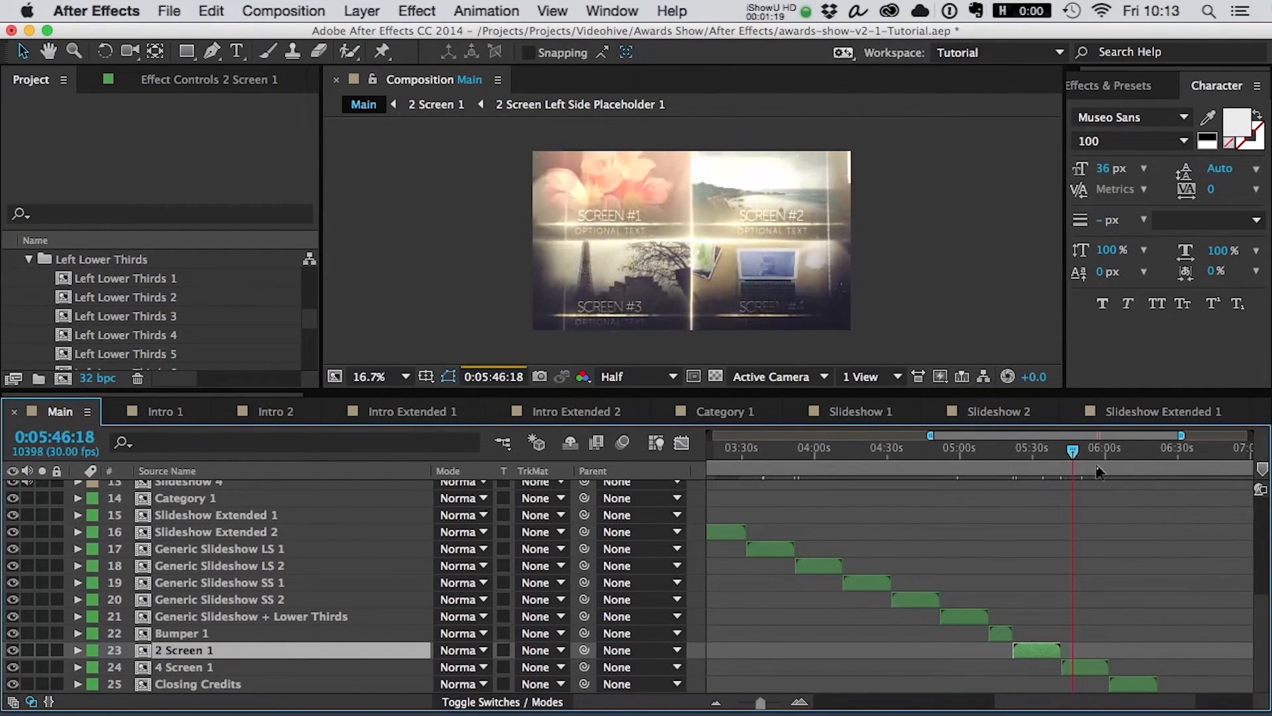
double_click(1077, 669)
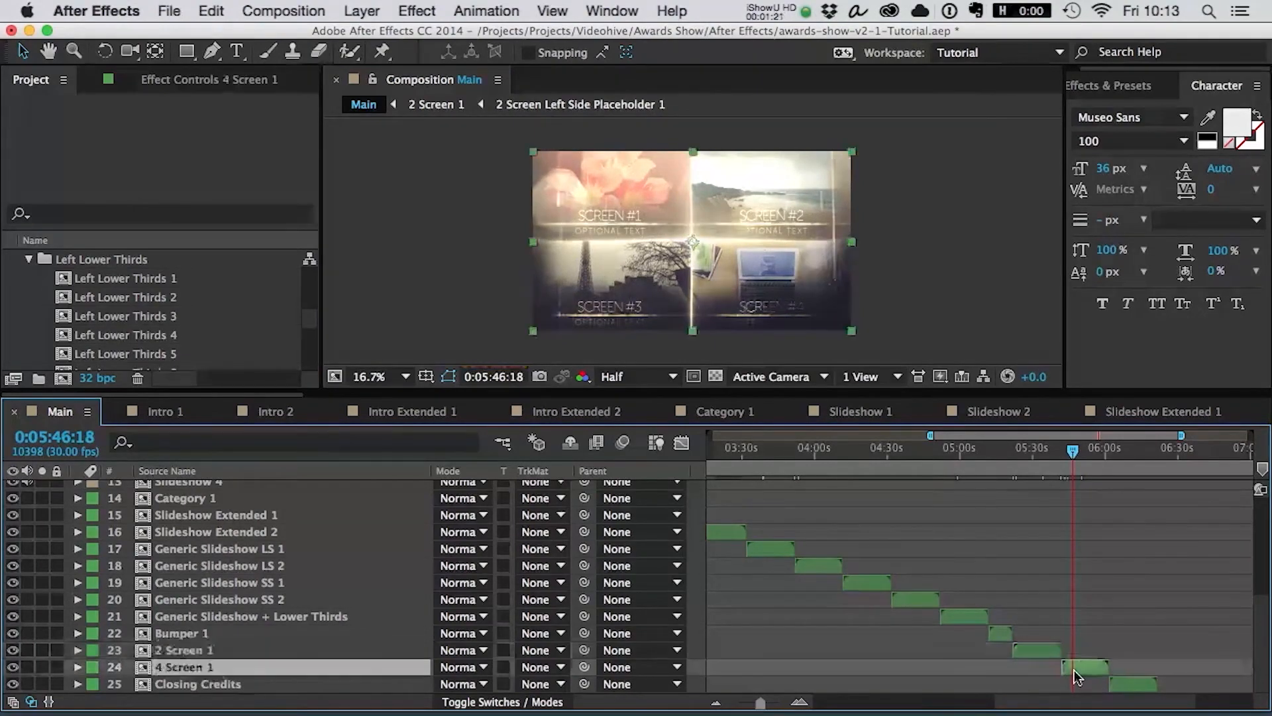
click(230, 557)
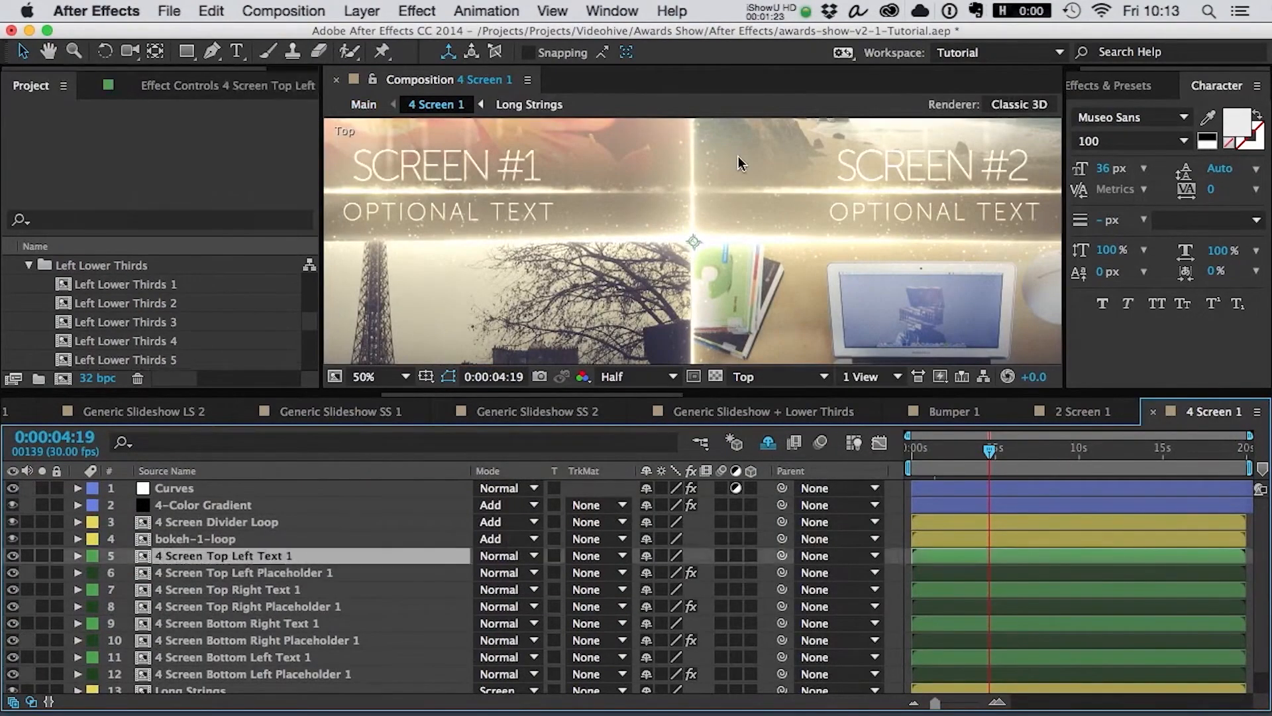
key(comma)
- Lower the highlight endpoint of the RGB curve in the Curves effect on 4 Screen Top Left Placeholder 1 to darken its image
click(335, 572)
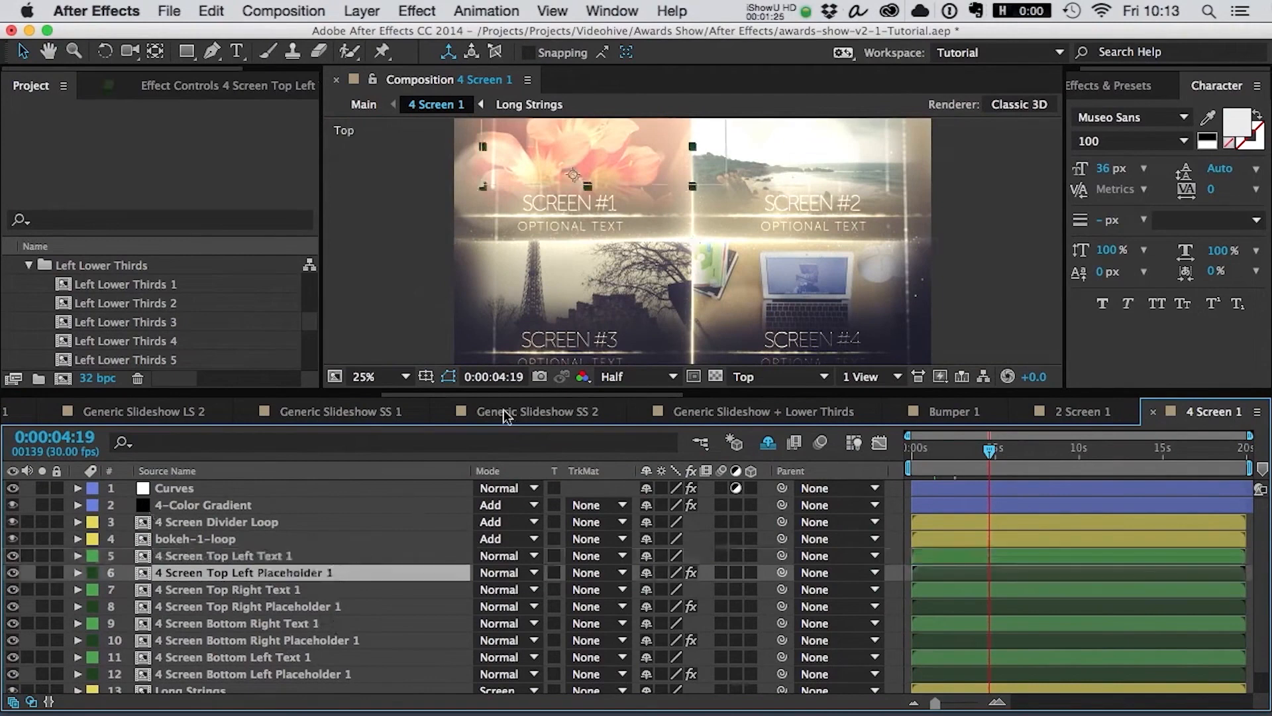
key(comma)
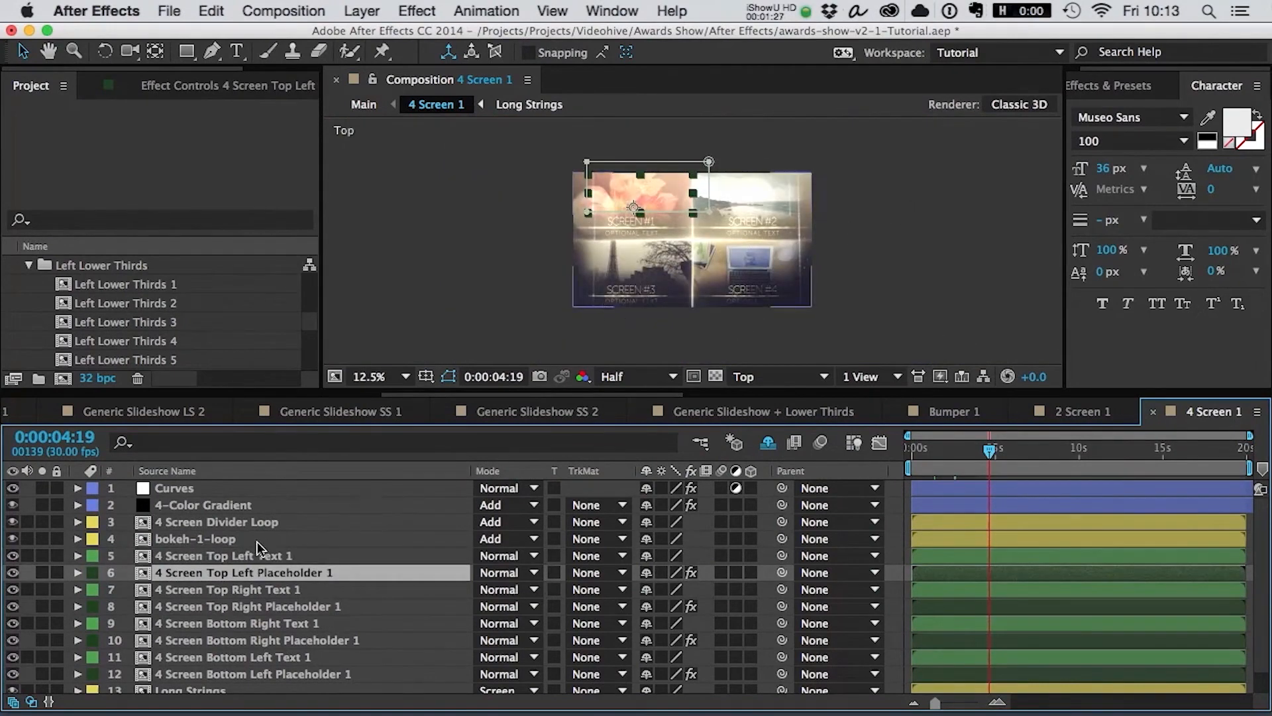
click(197, 95)
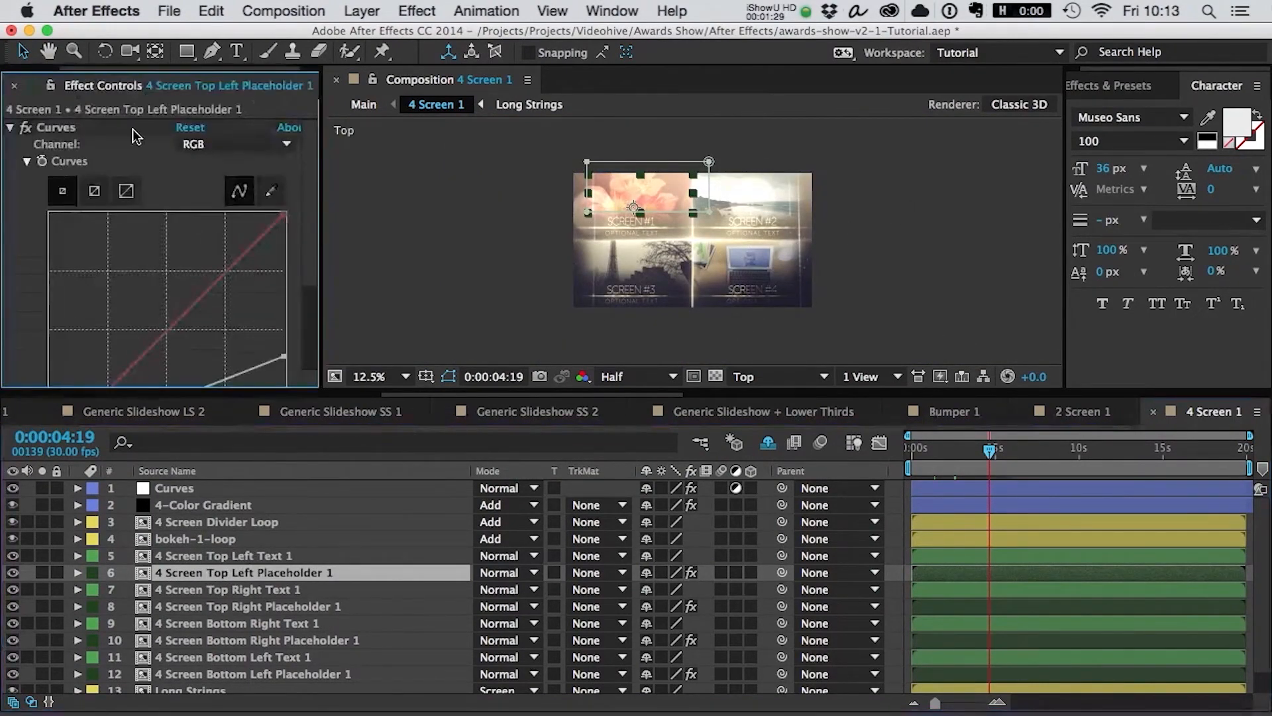
click(74, 130)
scroll(311, 289, down, 3)
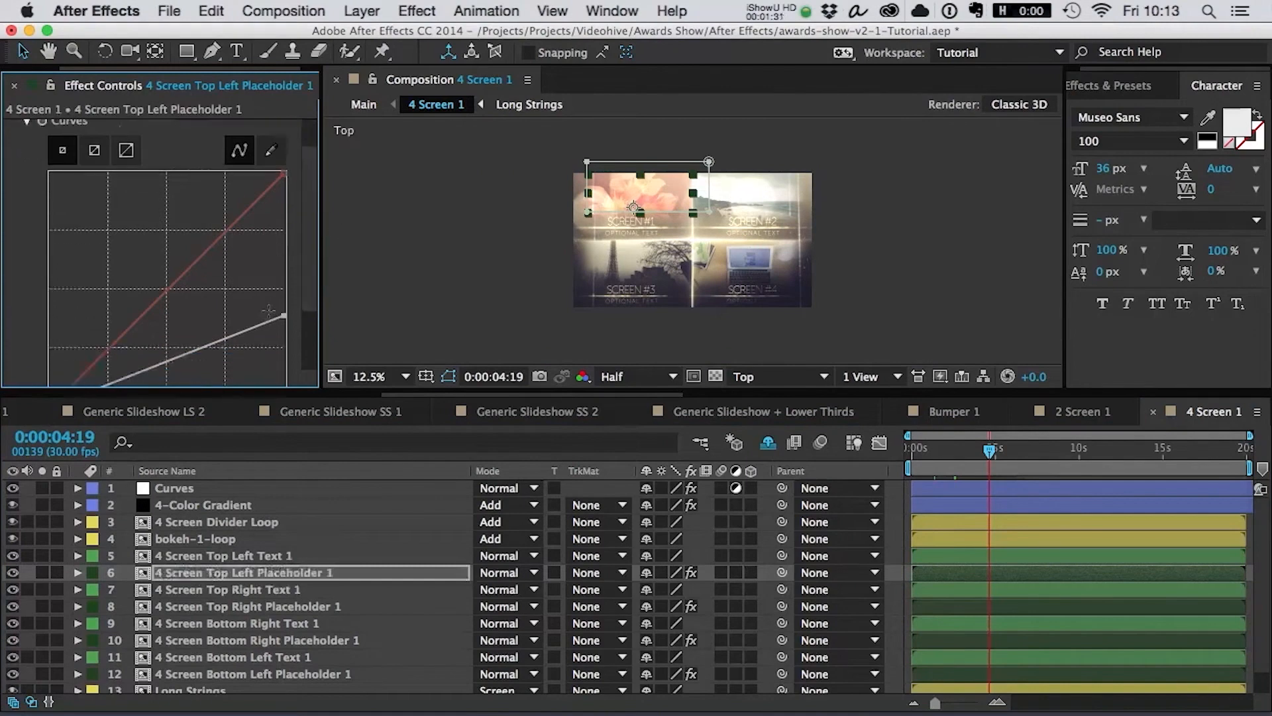
drag(284, 317, 318, 345)
scroll(621, 220, up, 1)
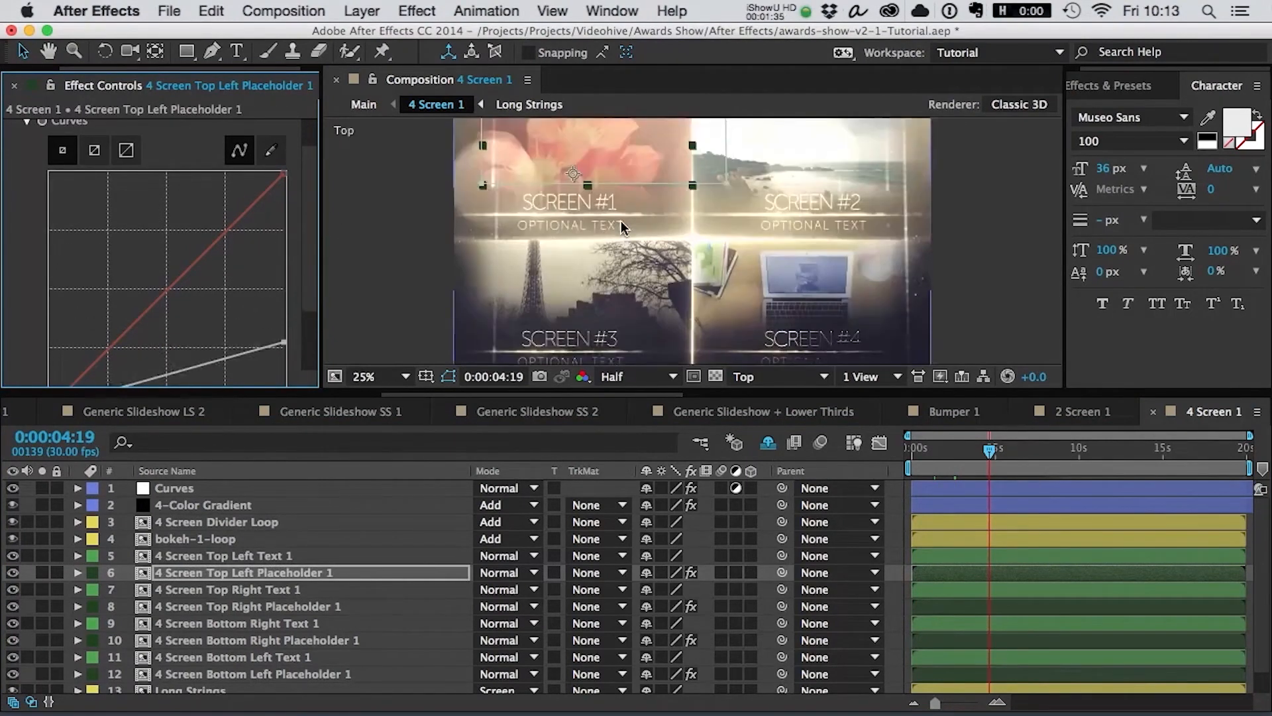
scroll(963, 236, down, 1)
scroll(810, 225, up, 1)
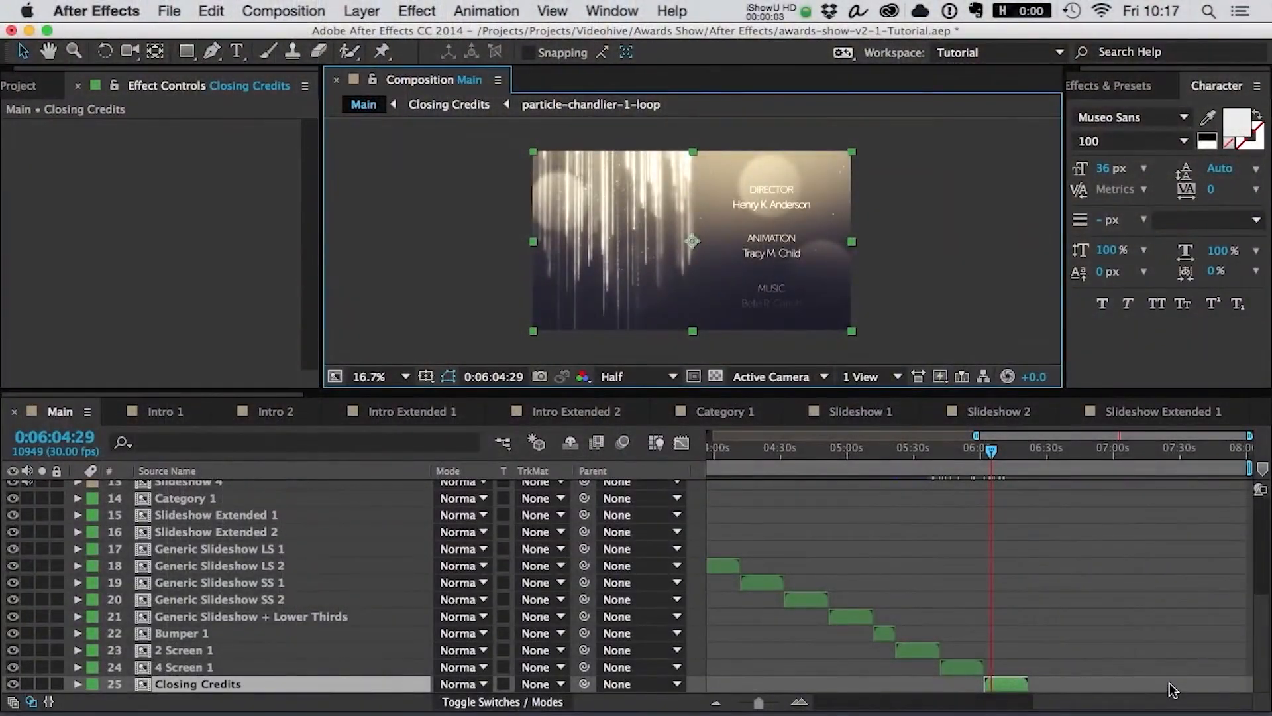
- Open the Closing Credits composition from Main and examine its Curves, 4-Color Gradient and Closing Credits Text layers
double_click(1002, 684)
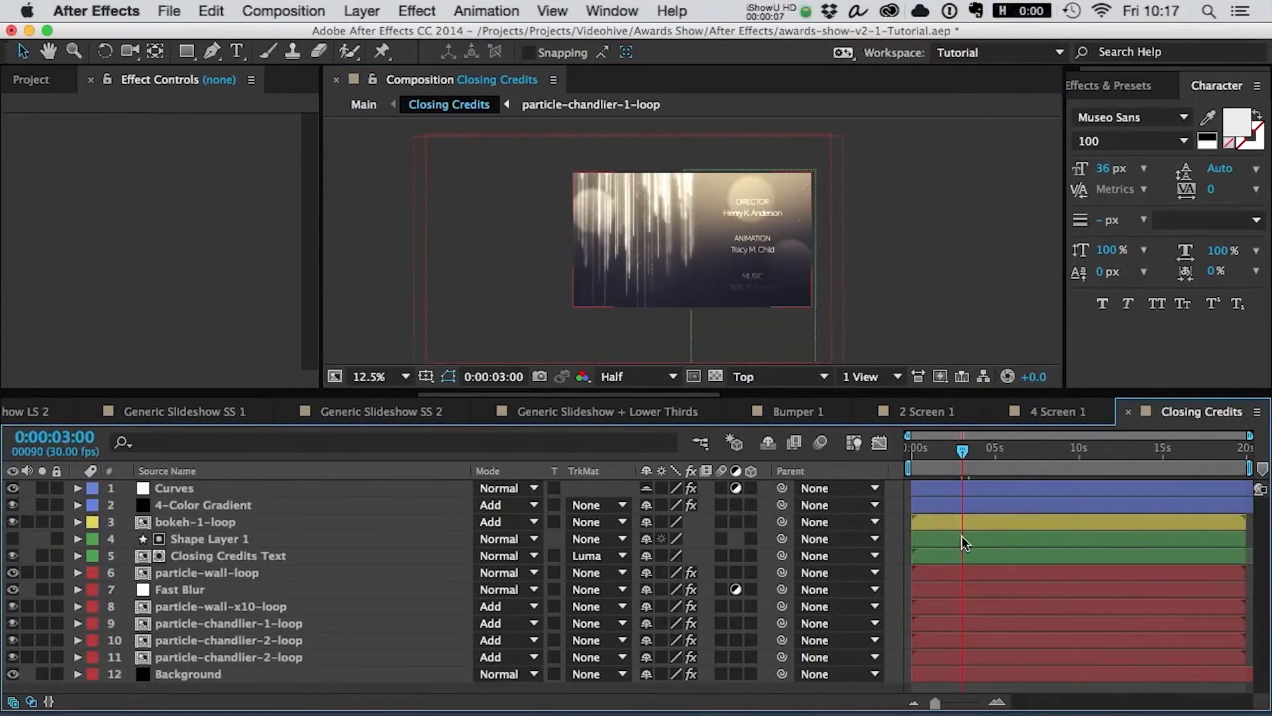
click(197, 496)
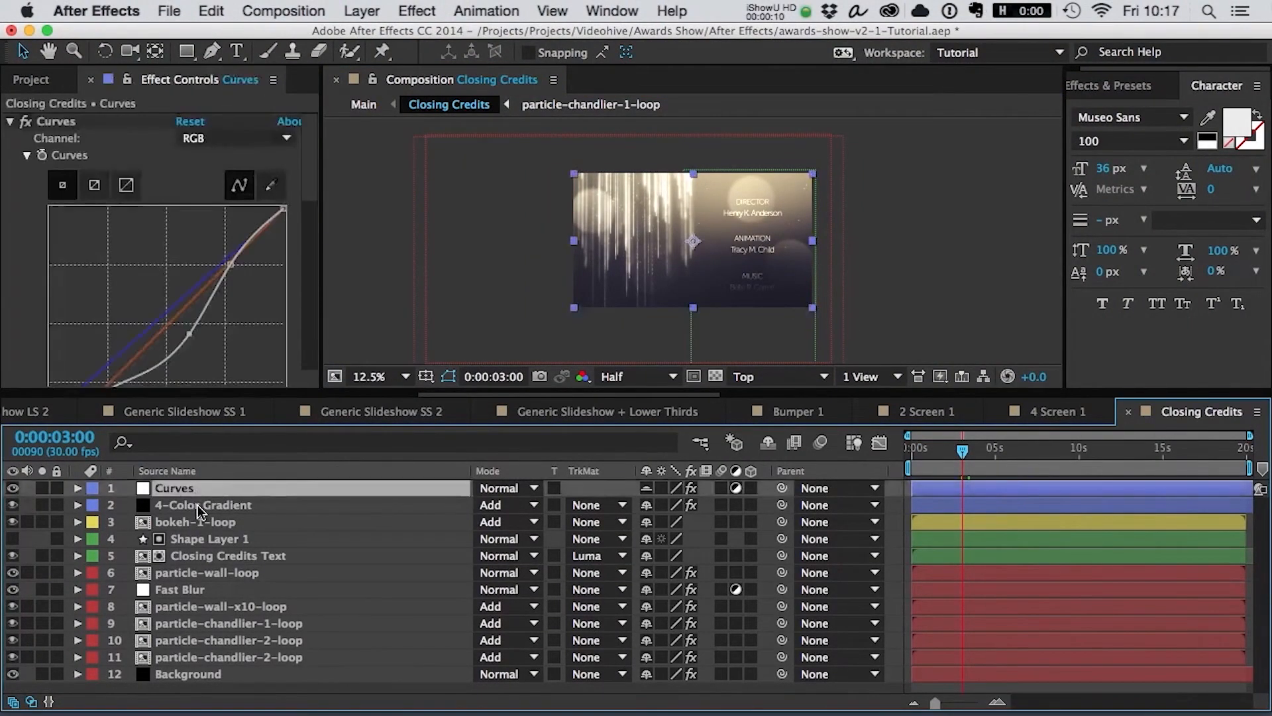
click(202, 507)
click(225, 557)
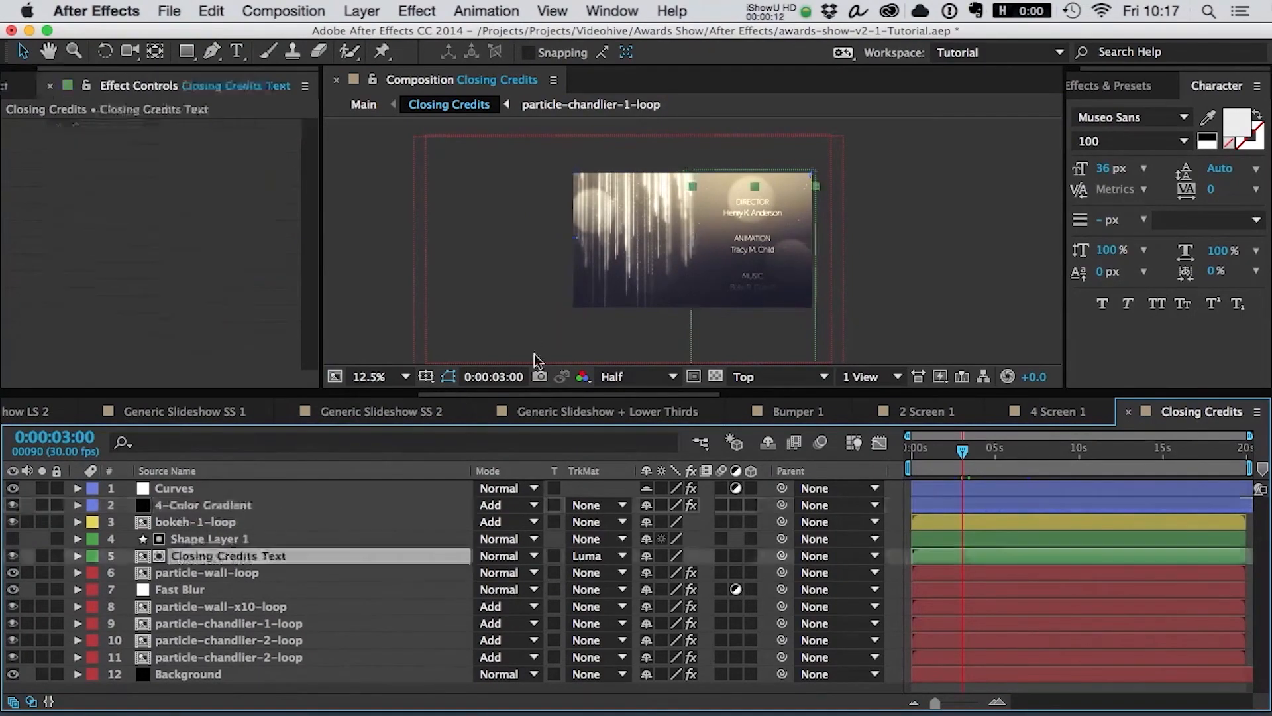
- Open the Closing Credits Text composition and look through its column of credit roles and names
double_click(220, 556)
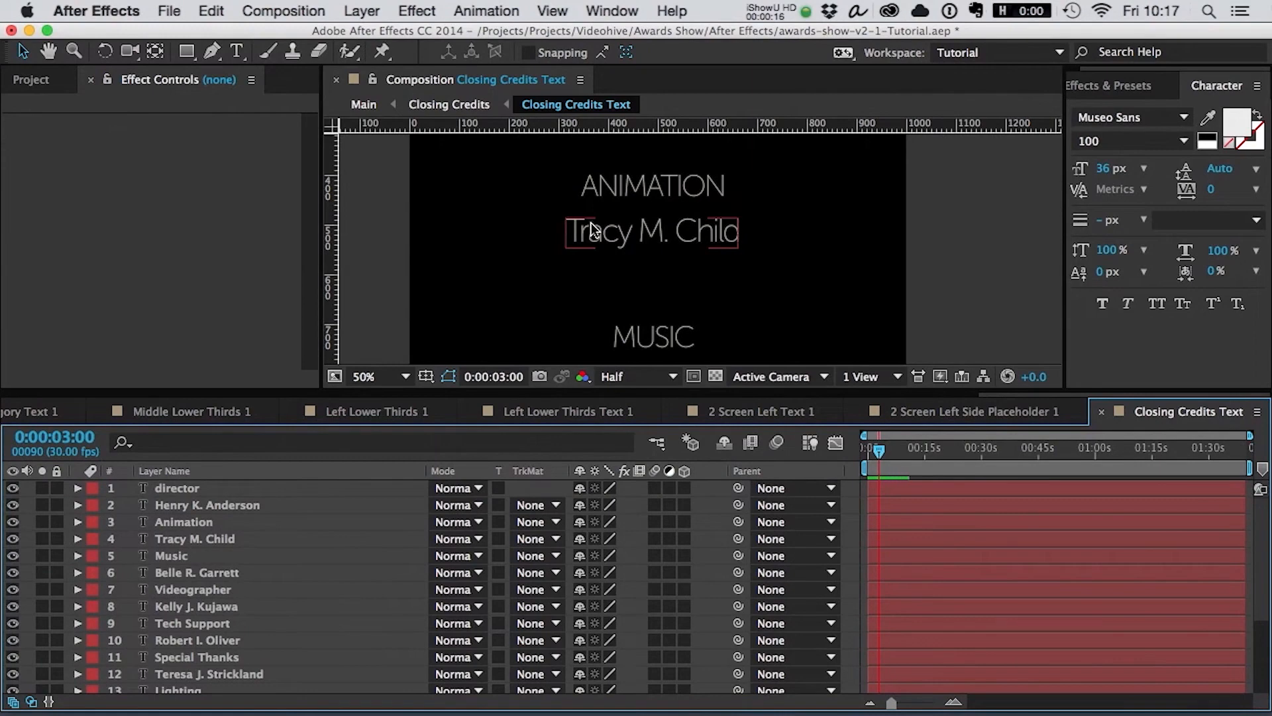
scroll(591, 227, down, 6)
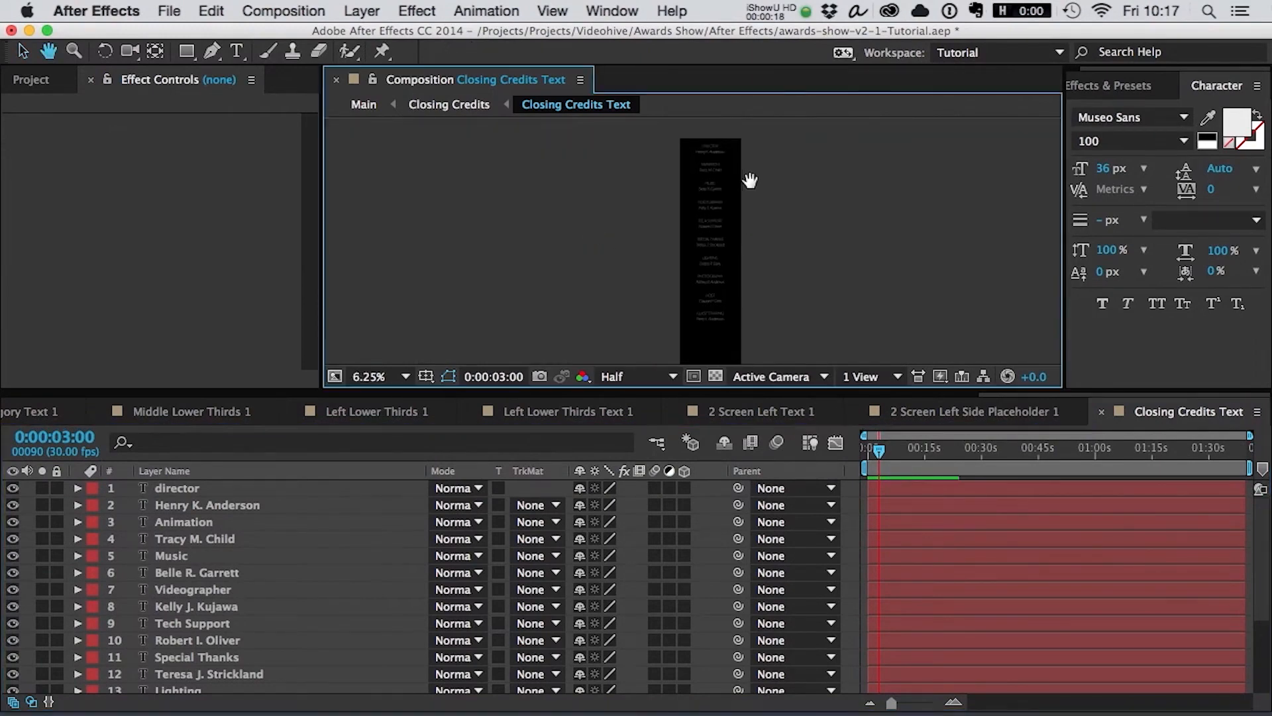
scroll(713, 208, up, 2)
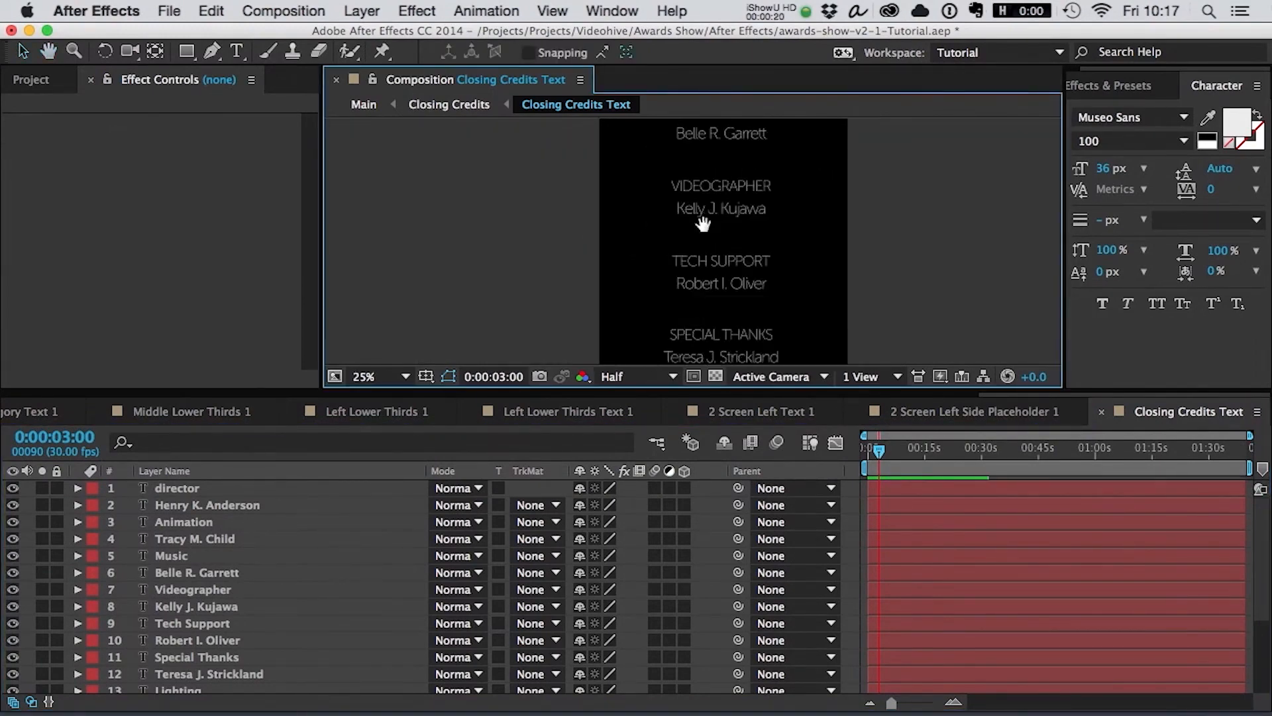
drag(704, 224, 696, 268)
drag(737, 209, 746, 285)
scroll(762, 198, down, 1)
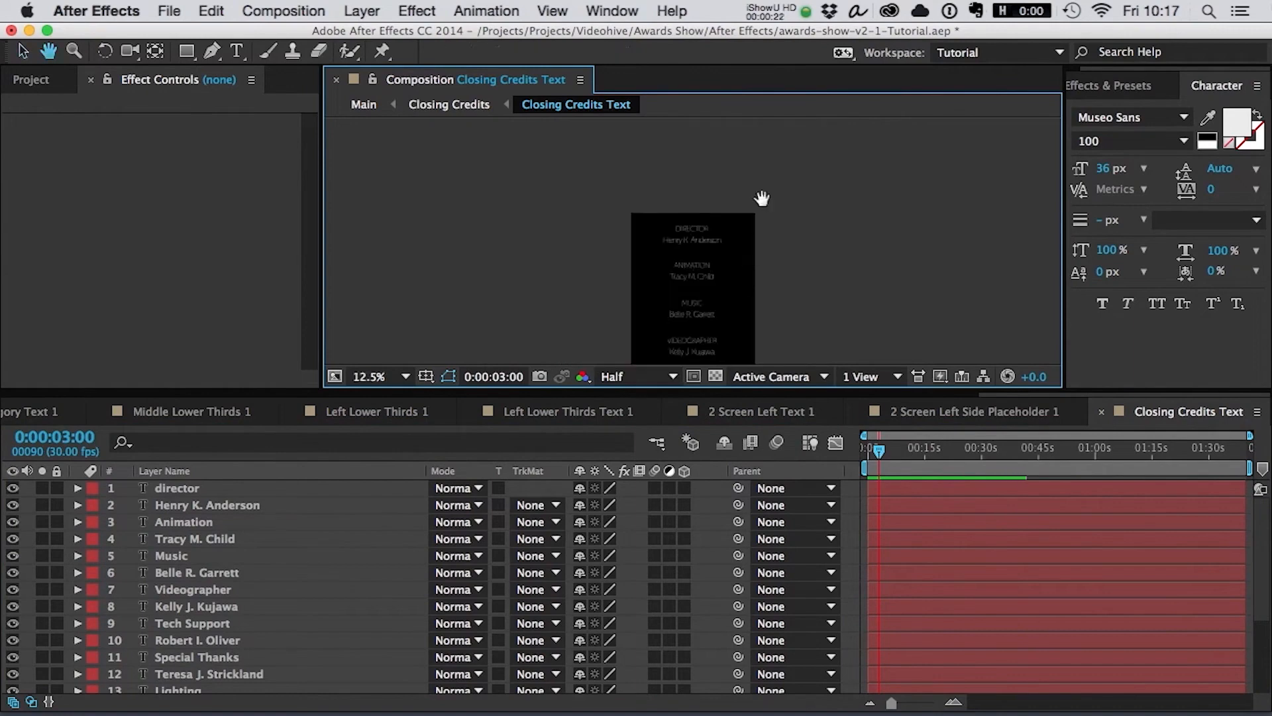
drag(762, 198, 787, 49)
drag(740, 206, 743, 182)
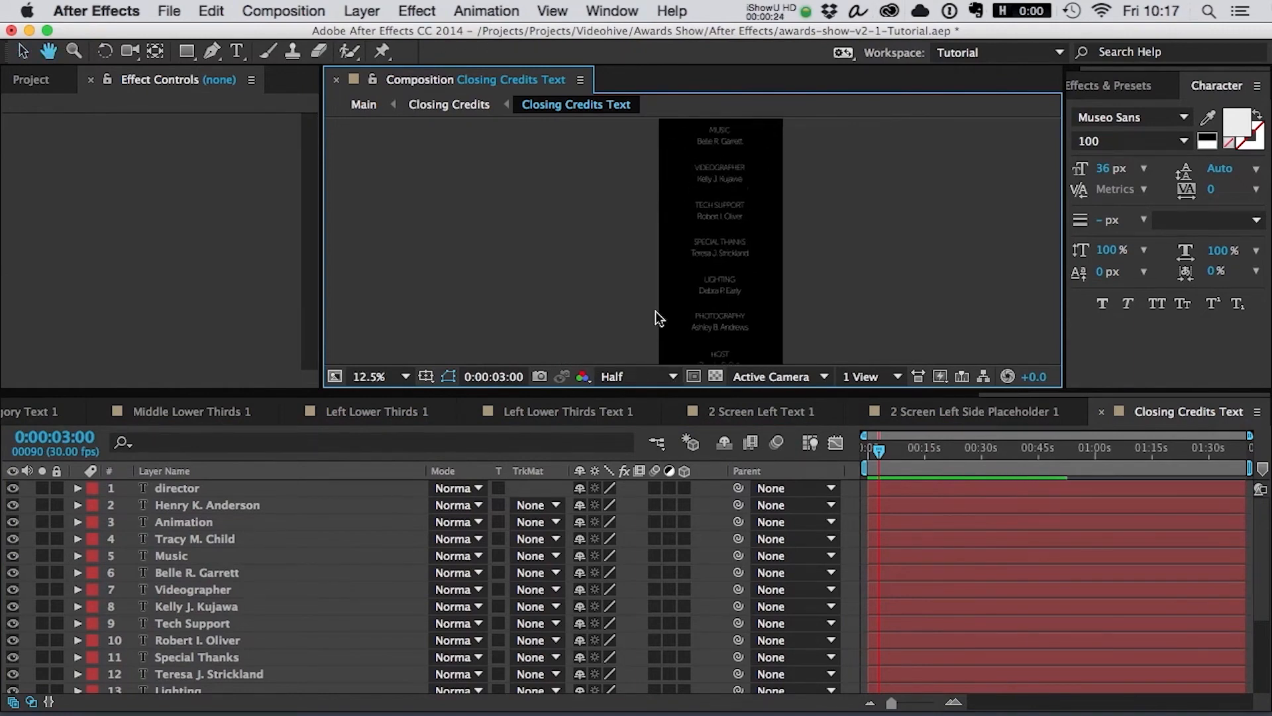
- Return to the Closing Credits composition and preview how the credits scroll, at 0:00:06:12 and 0:00:07:23
click(450, 106)
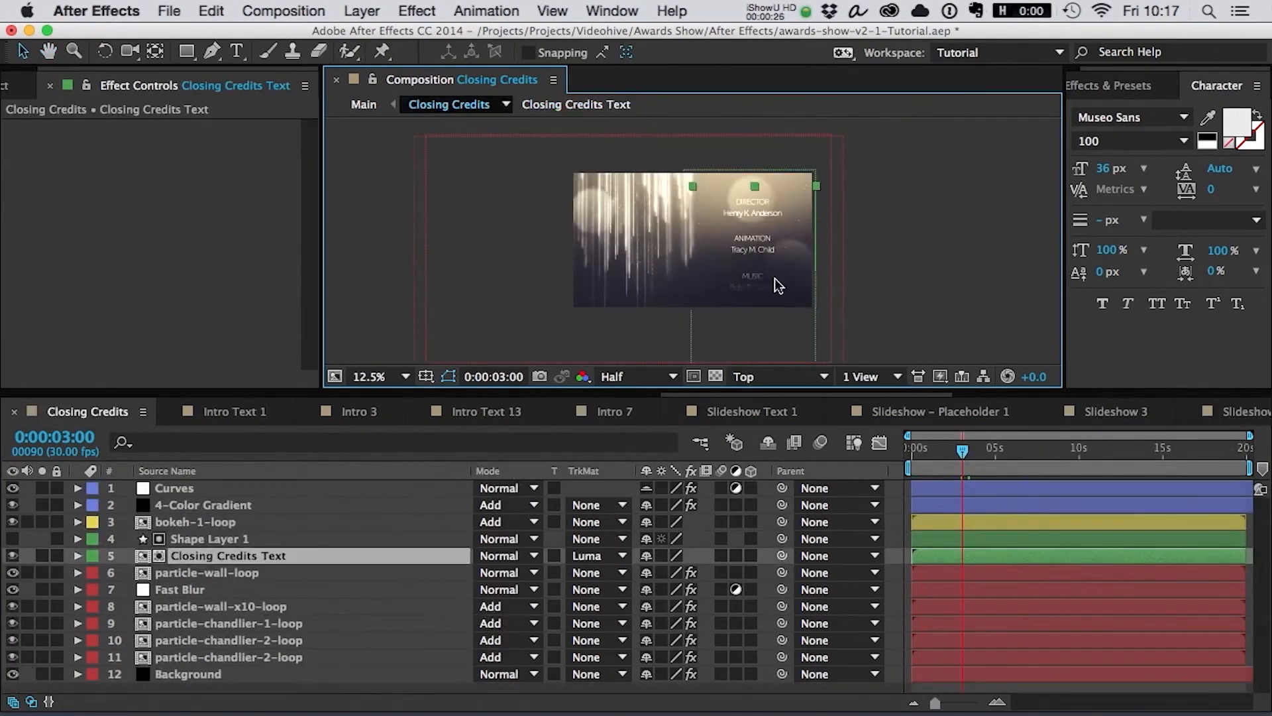
scroll(741, 248, down, 1)
drag(745, 242, 730, 201)
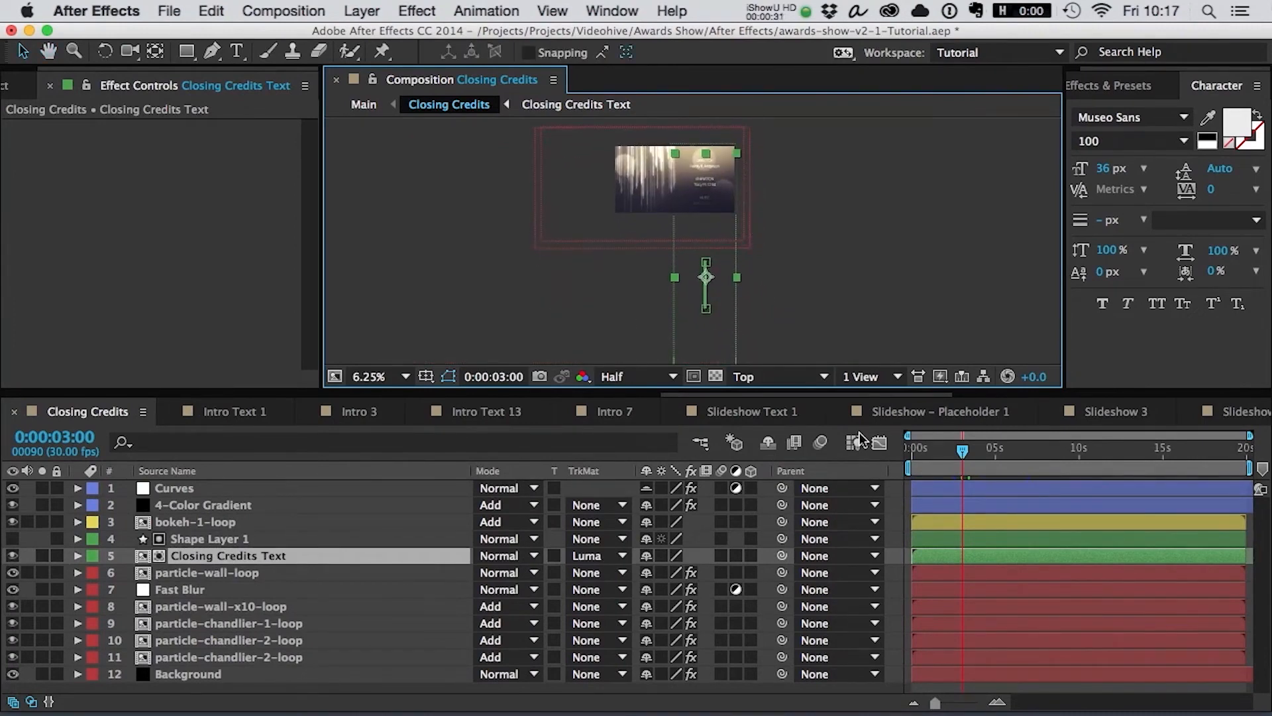
click(1020, 451)
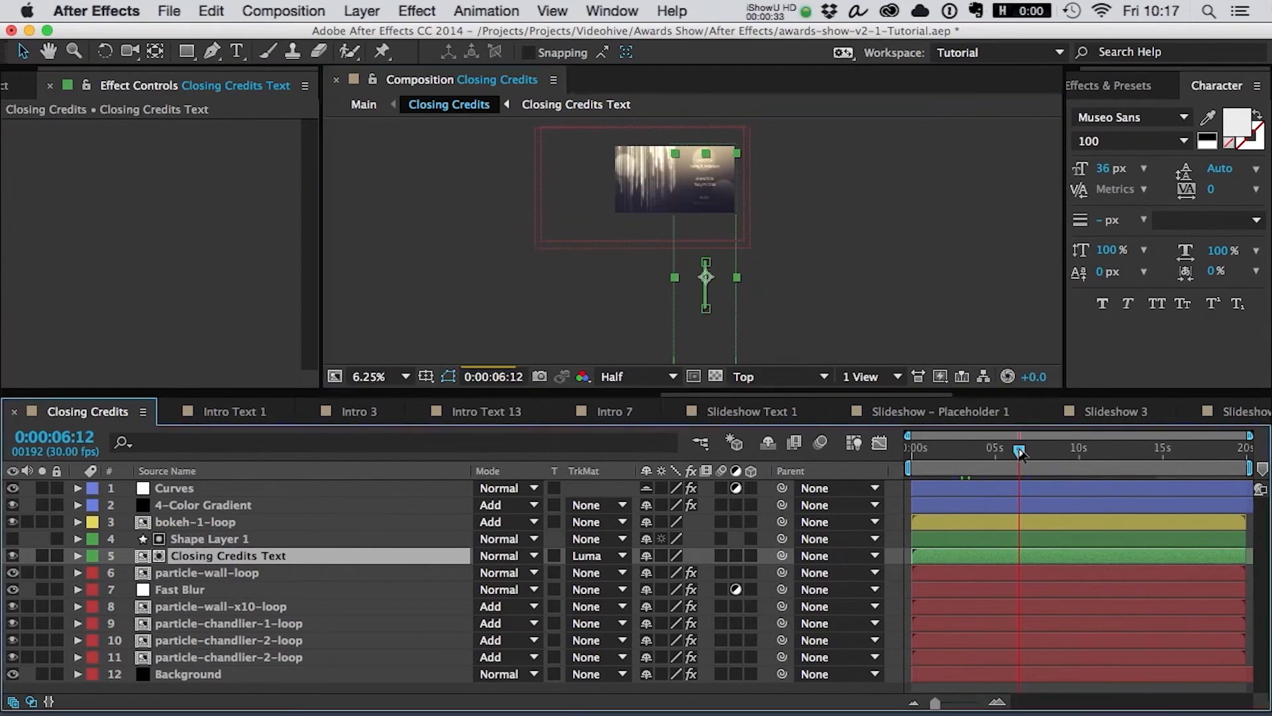
click(1041, 451)
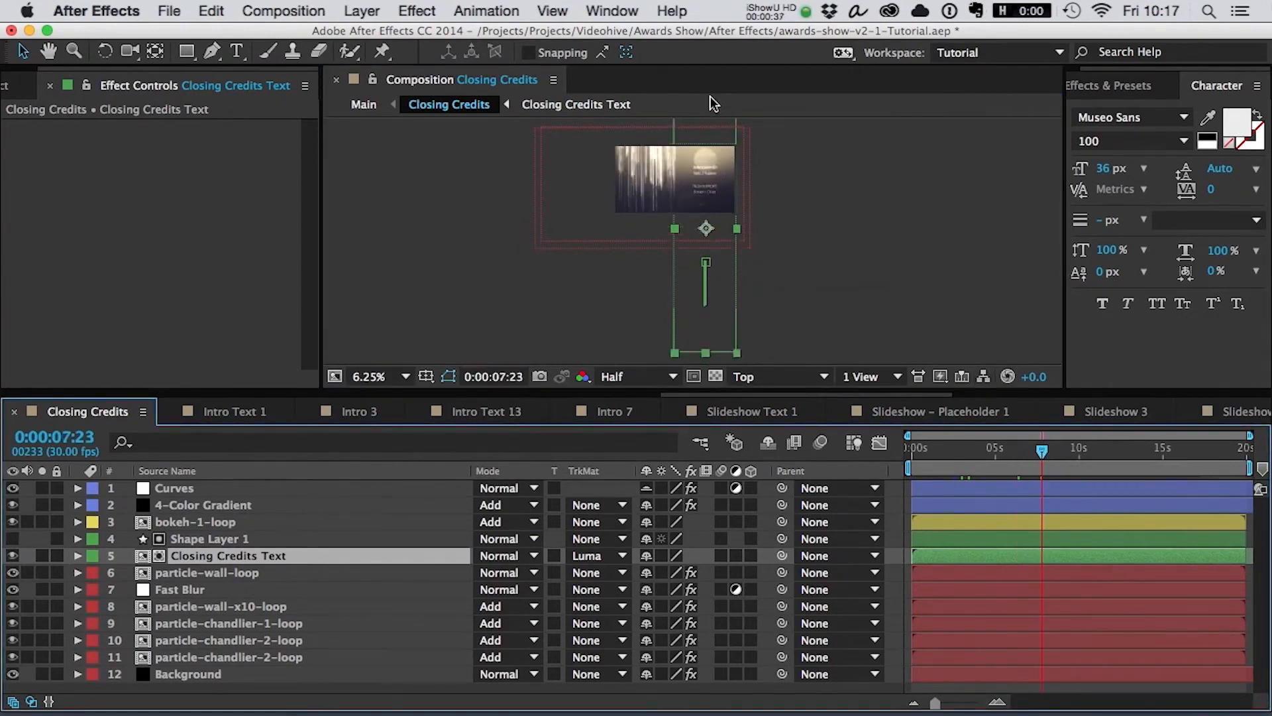
key(space)
drag(693, 163, 695, 187)
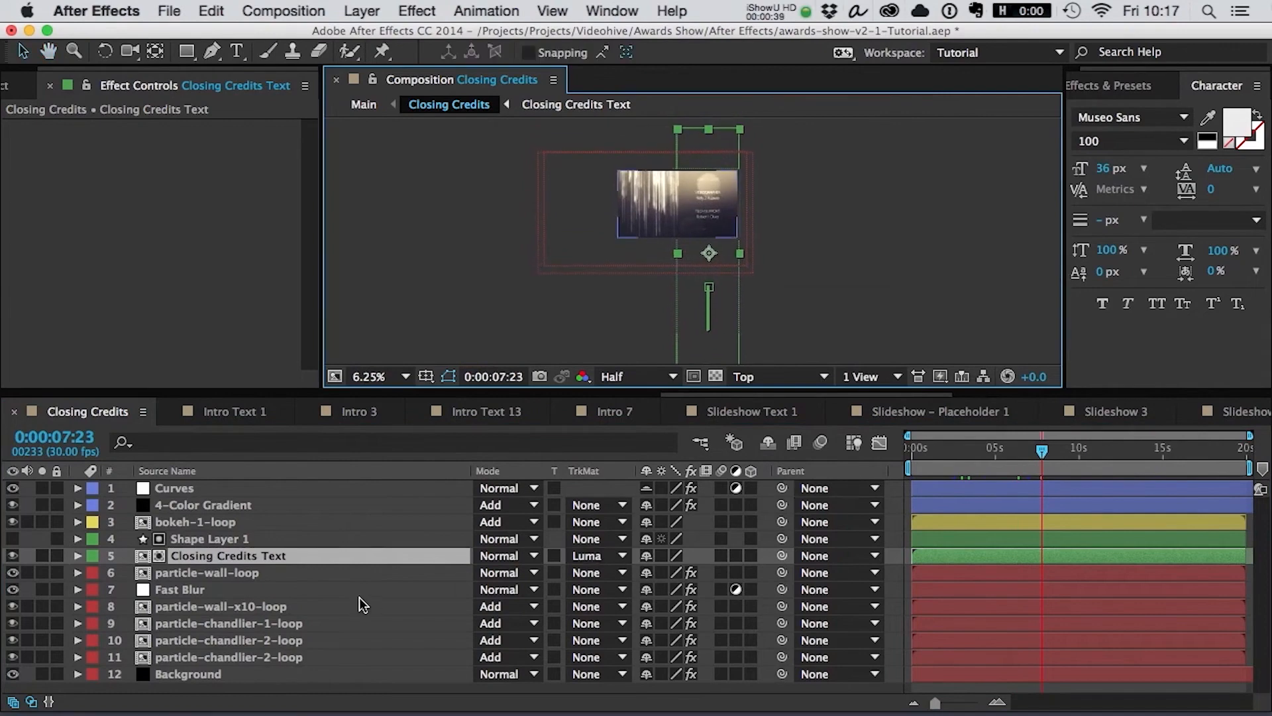
- Reveal the Closing Credits Text layer's position keyframes and Y Position expression, and preview the scroll from 0:00:04:12 to 0:00:07:11
key(p)
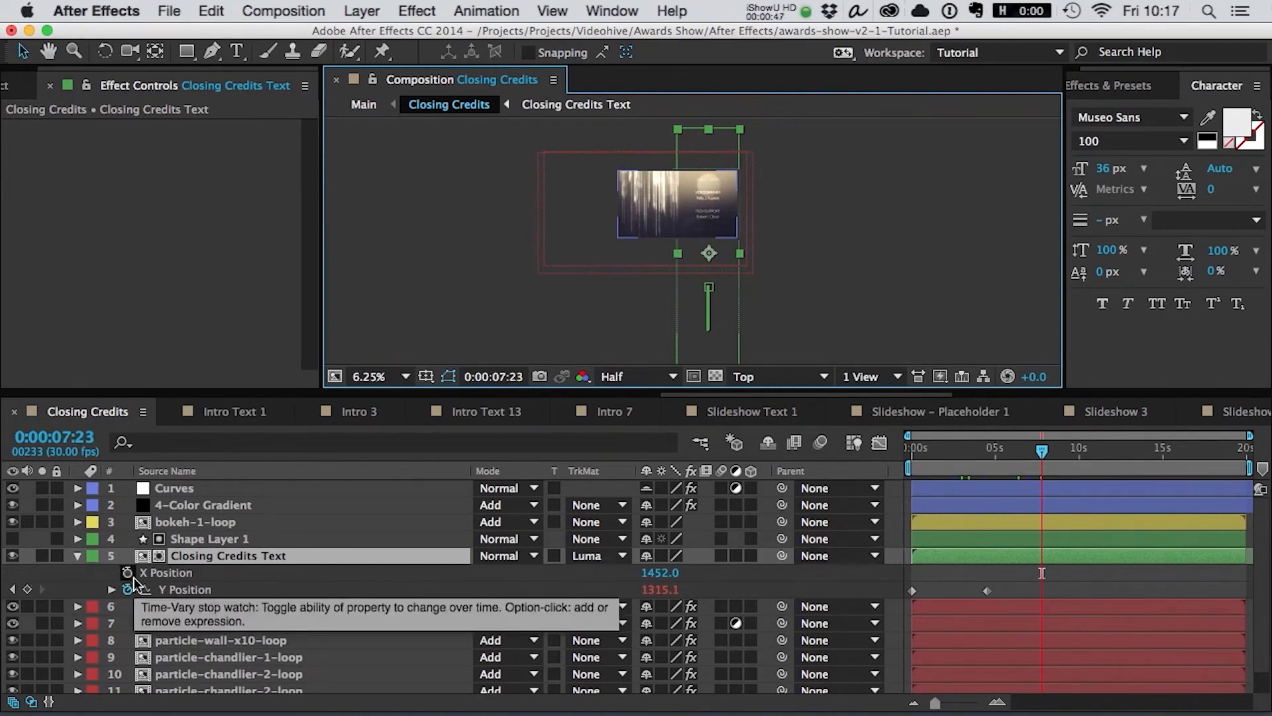
click(111, 590)
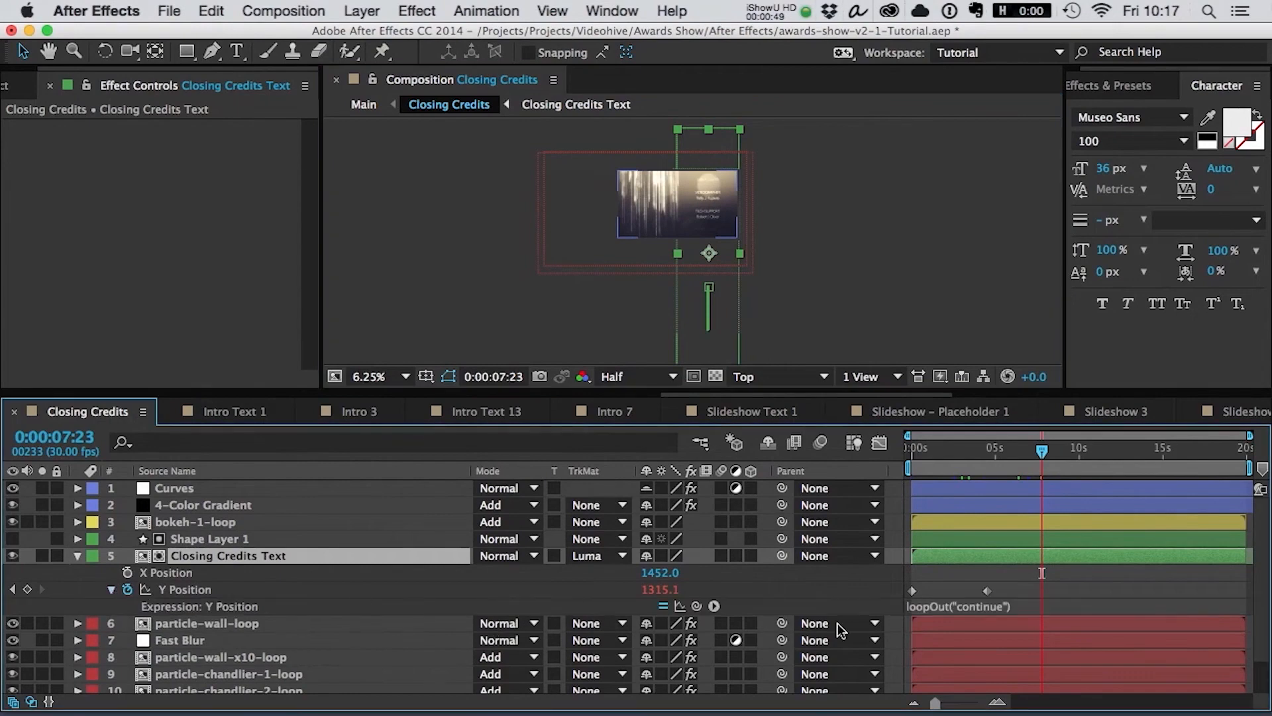
click(987, 448)
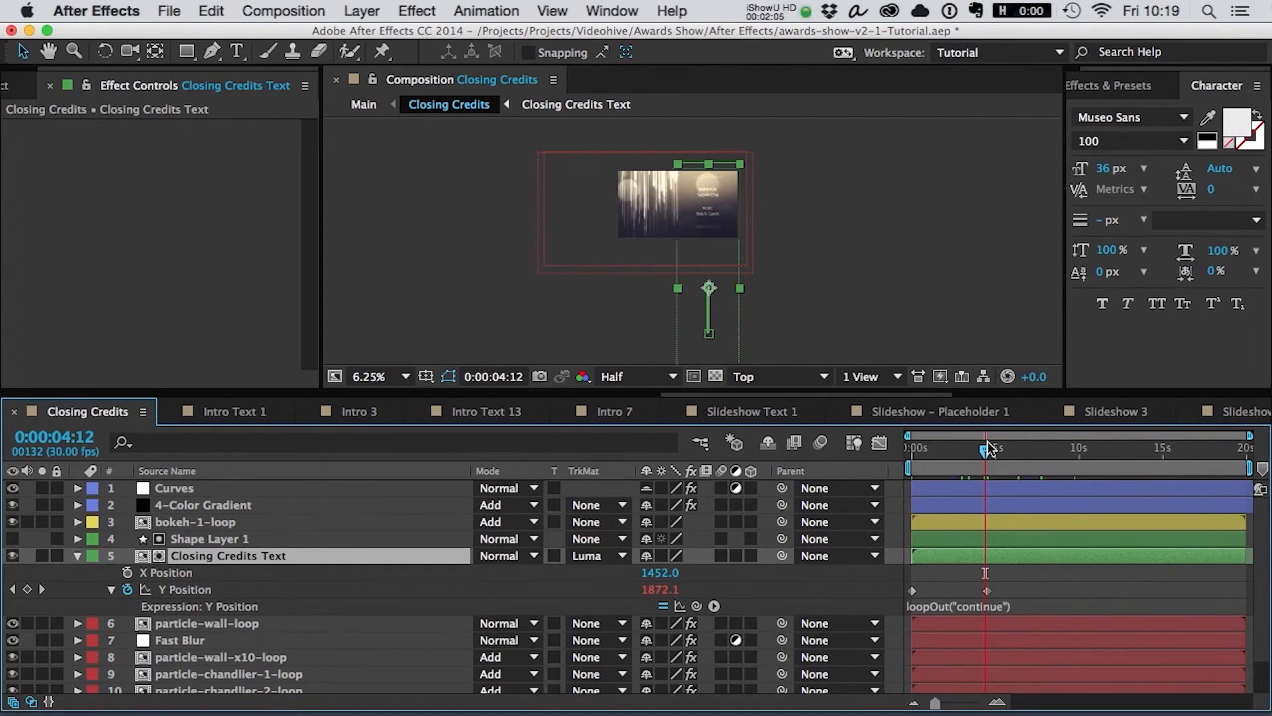
drag(987, 451, 1043, 454)
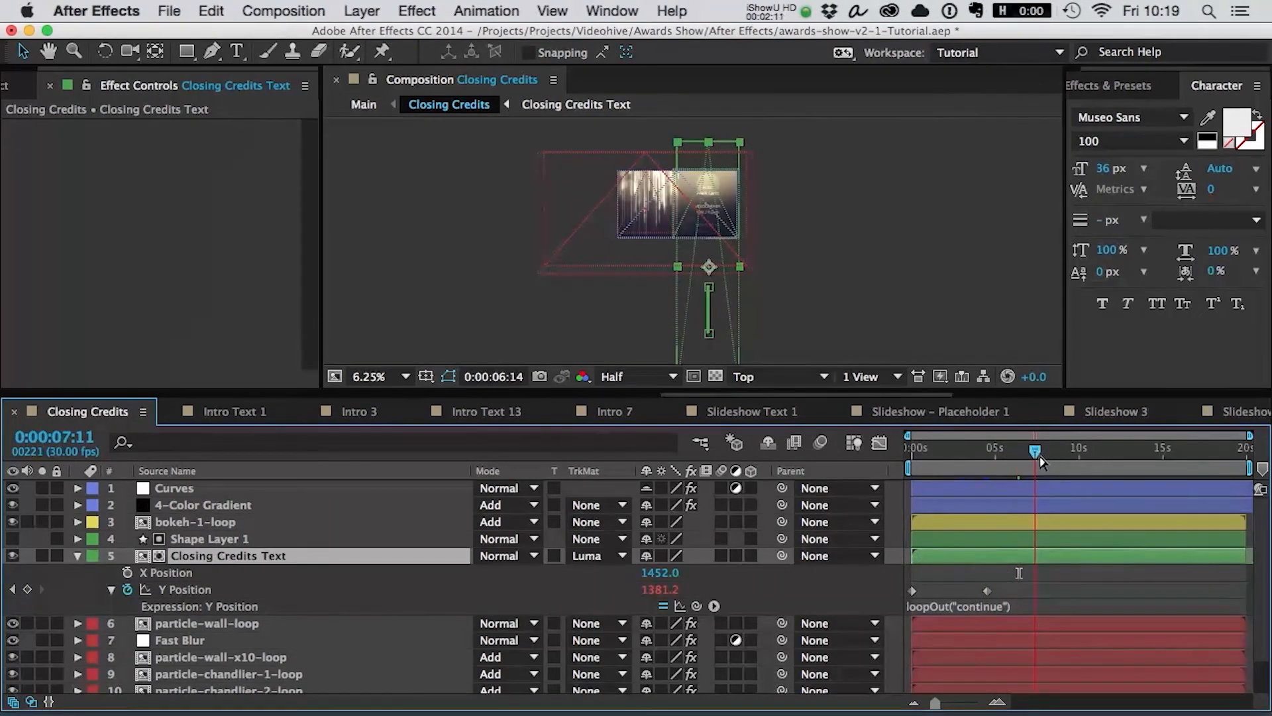
scroll(692, 261, up, 1)
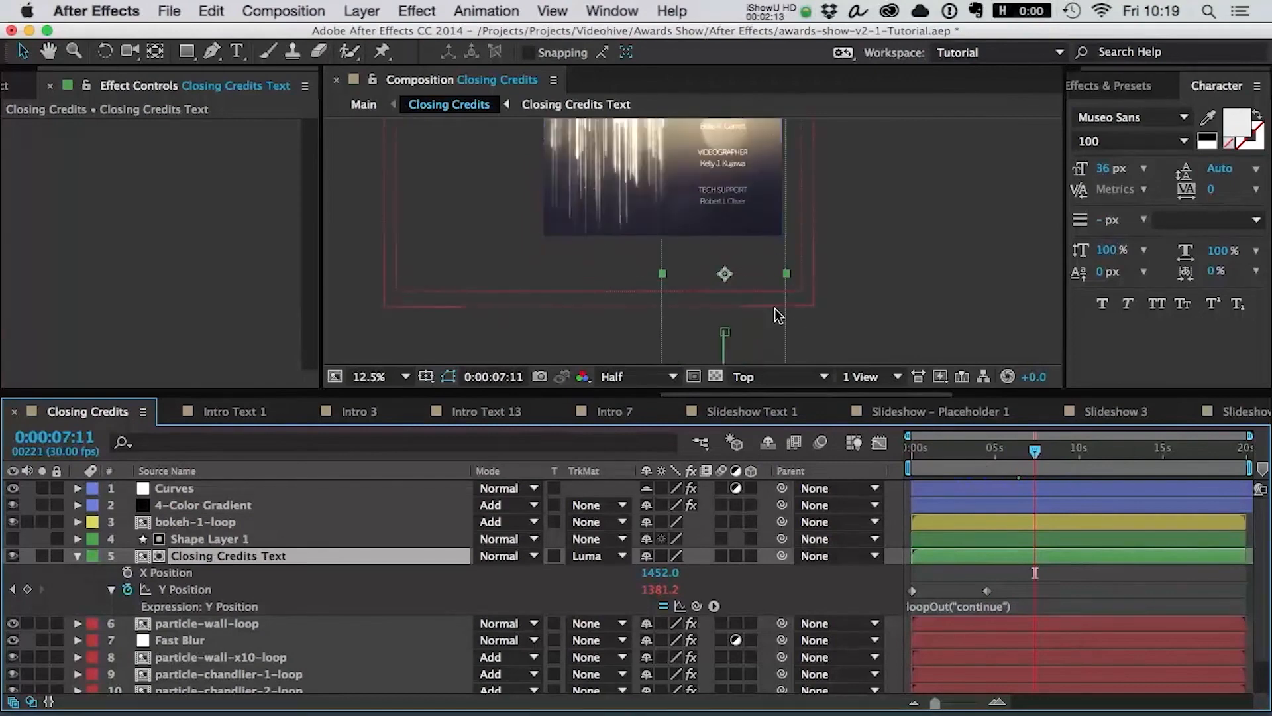
- Move the second Y Position keyframe of Closing Credits Text earlier to about 2.5 seconds, and preview the faster scroll at 0:00:09:15
click(986, 592)
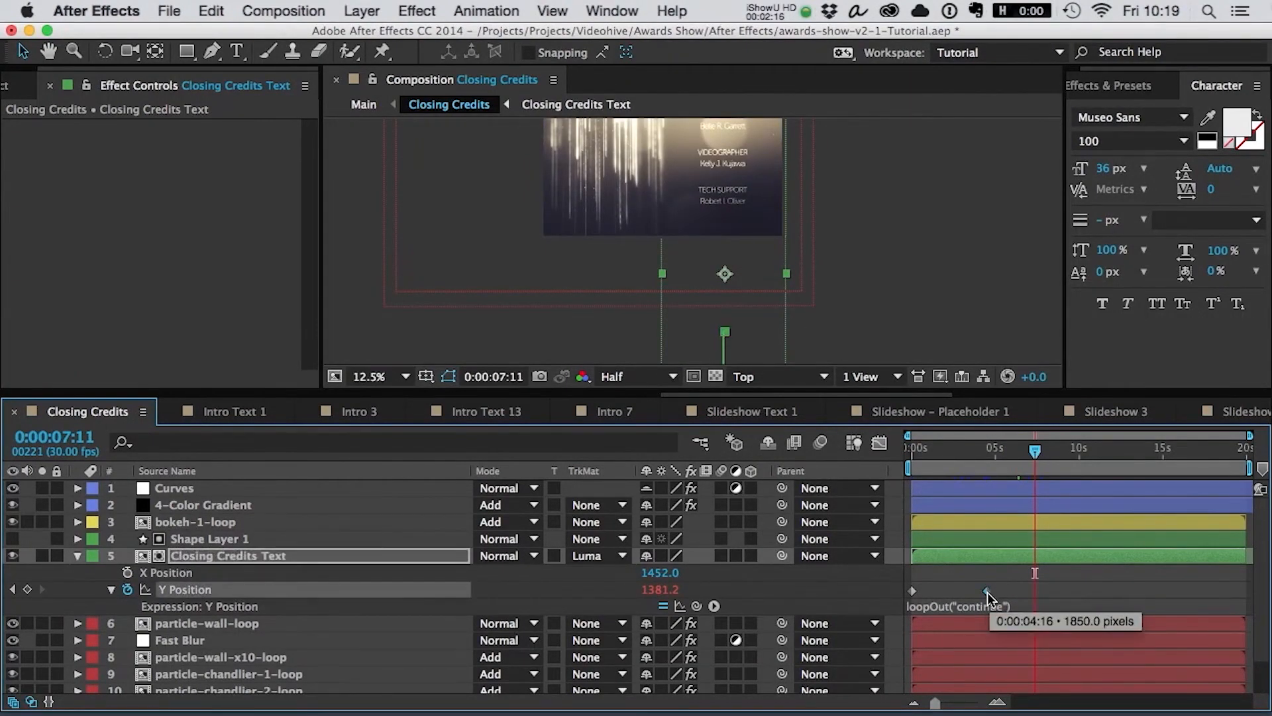
drag(986, 592, 955, 591)
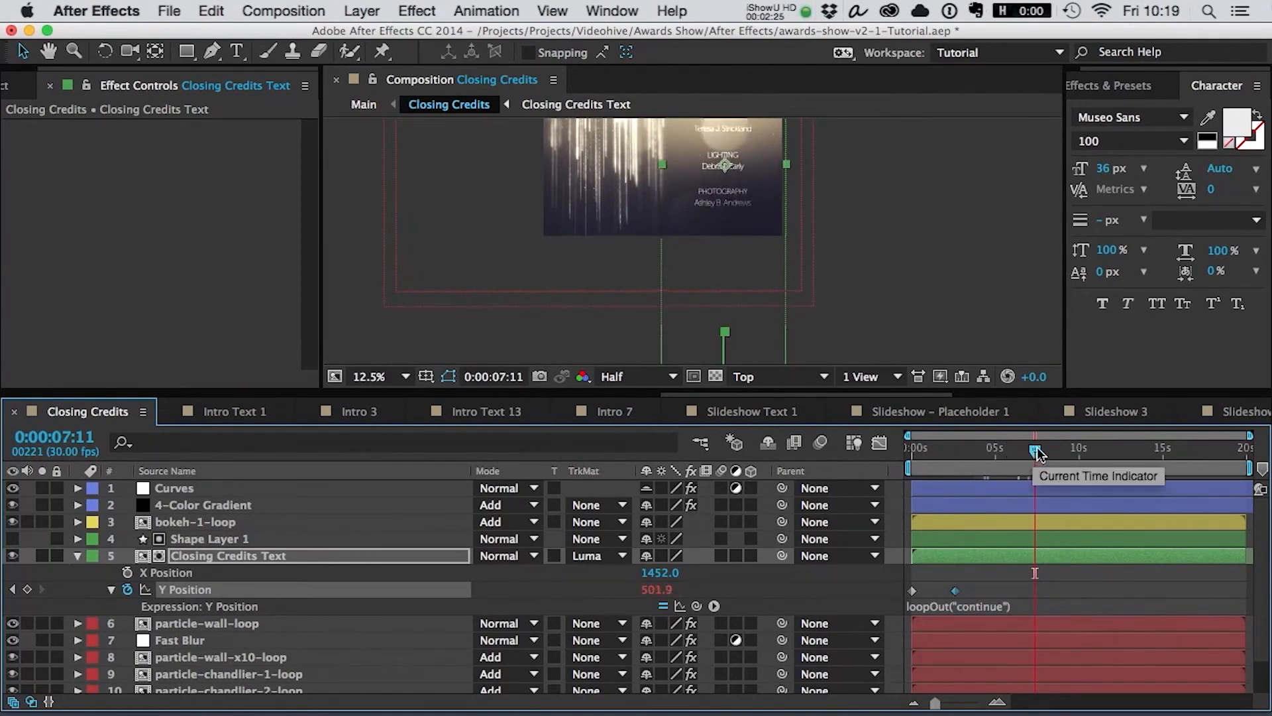
drag(1038, 455, 1074, 454)
- Select the particle-wall-loop layer and look over the background particle layers and the credits image
scroll(255, 602, down, 1)
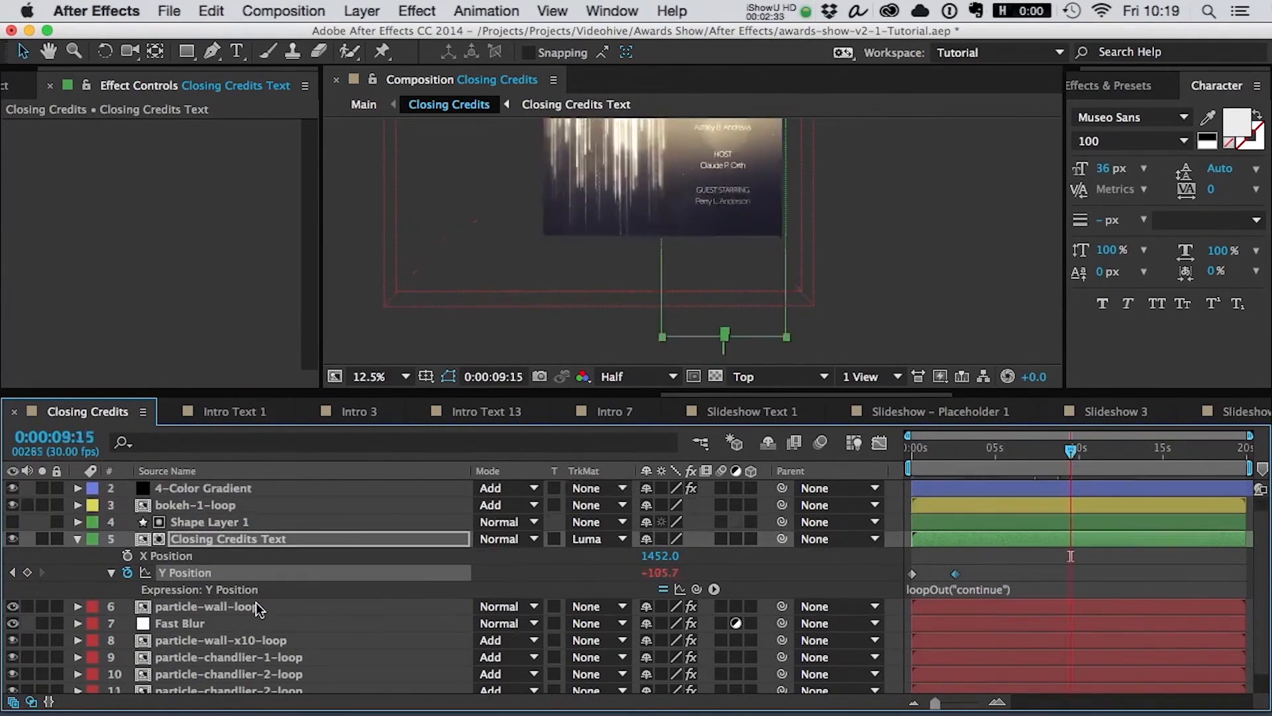
click(251, 606)
scroll(292, 623, down, 1)
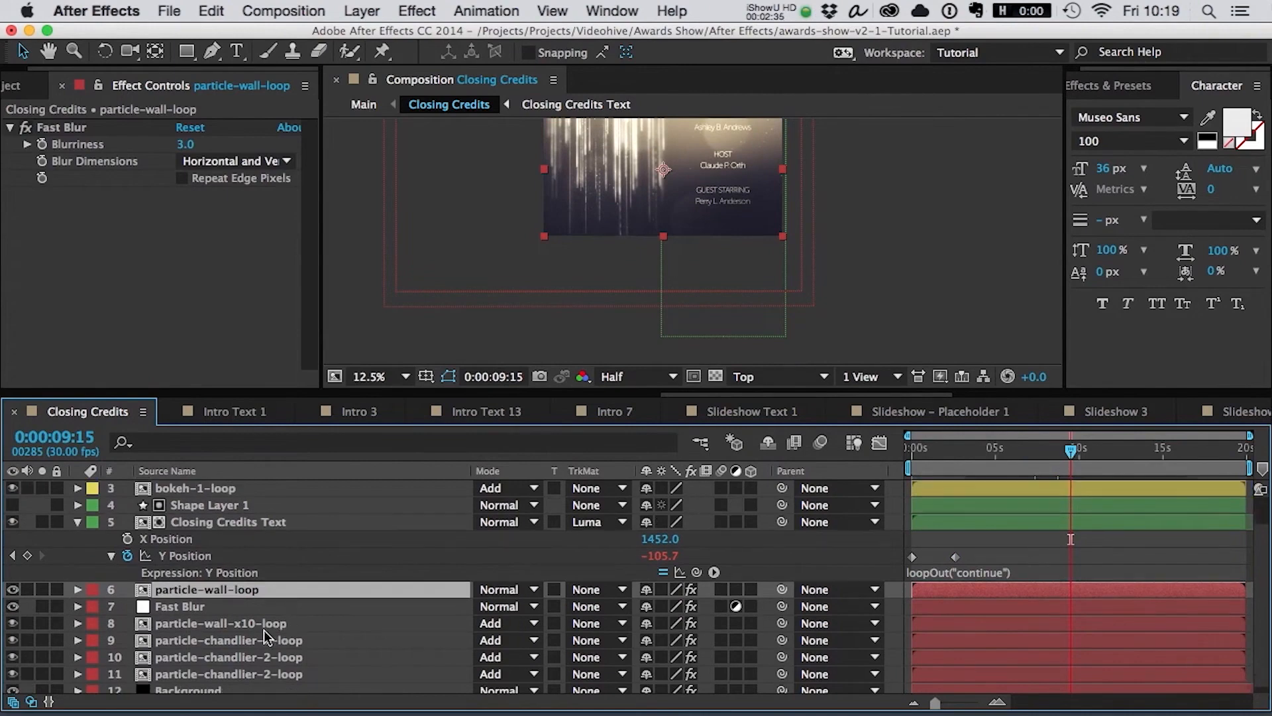
scroll(213, 617, up, 2)
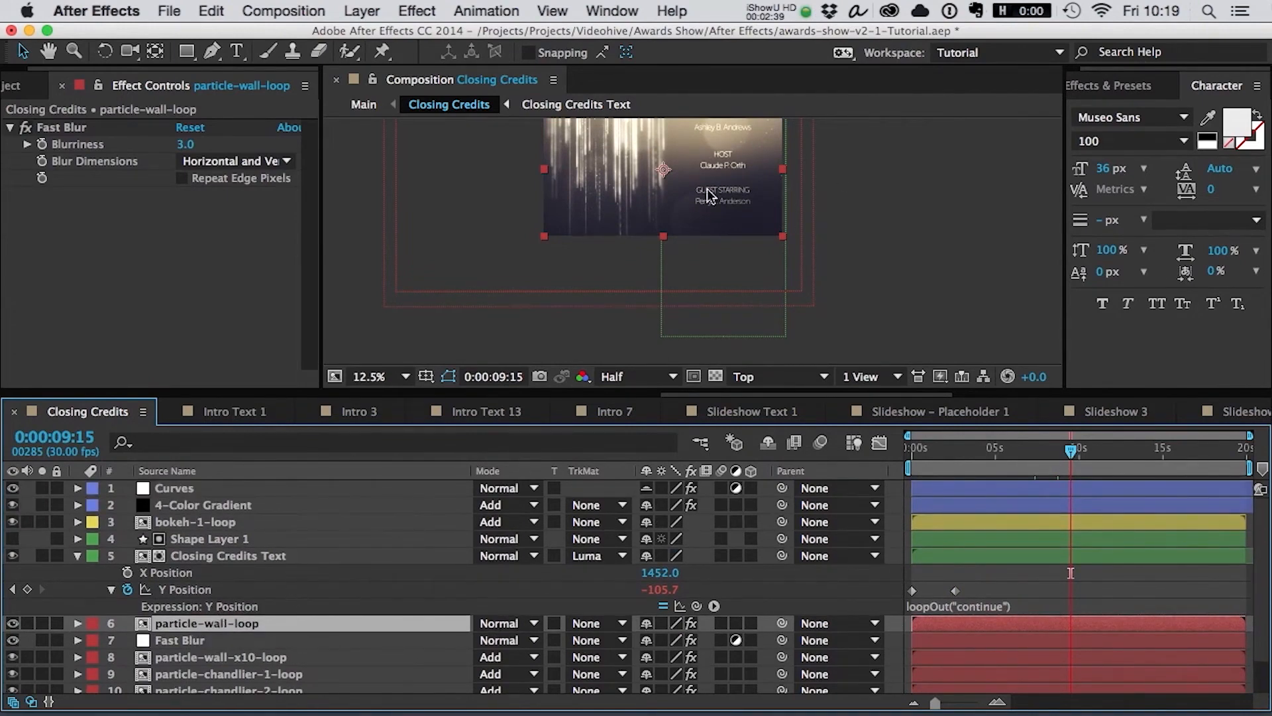
scroll(587, 193, up, 1)
scroll(608, 195, down, 1)
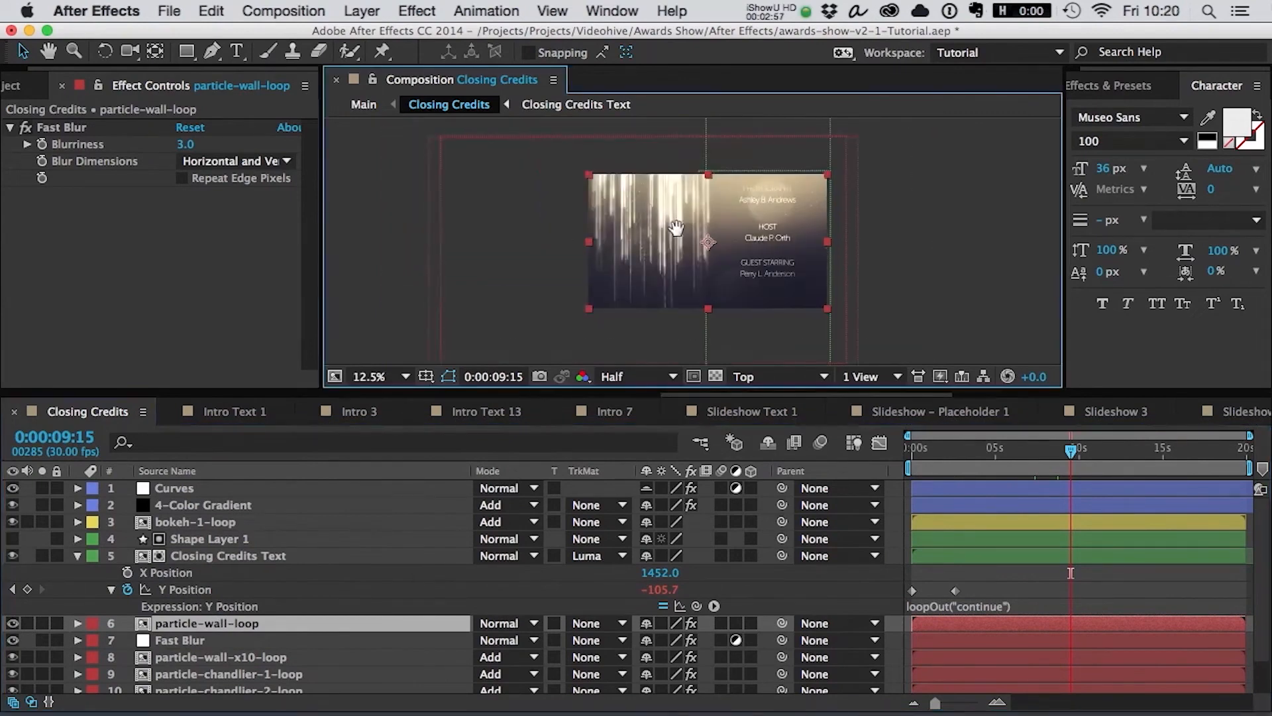
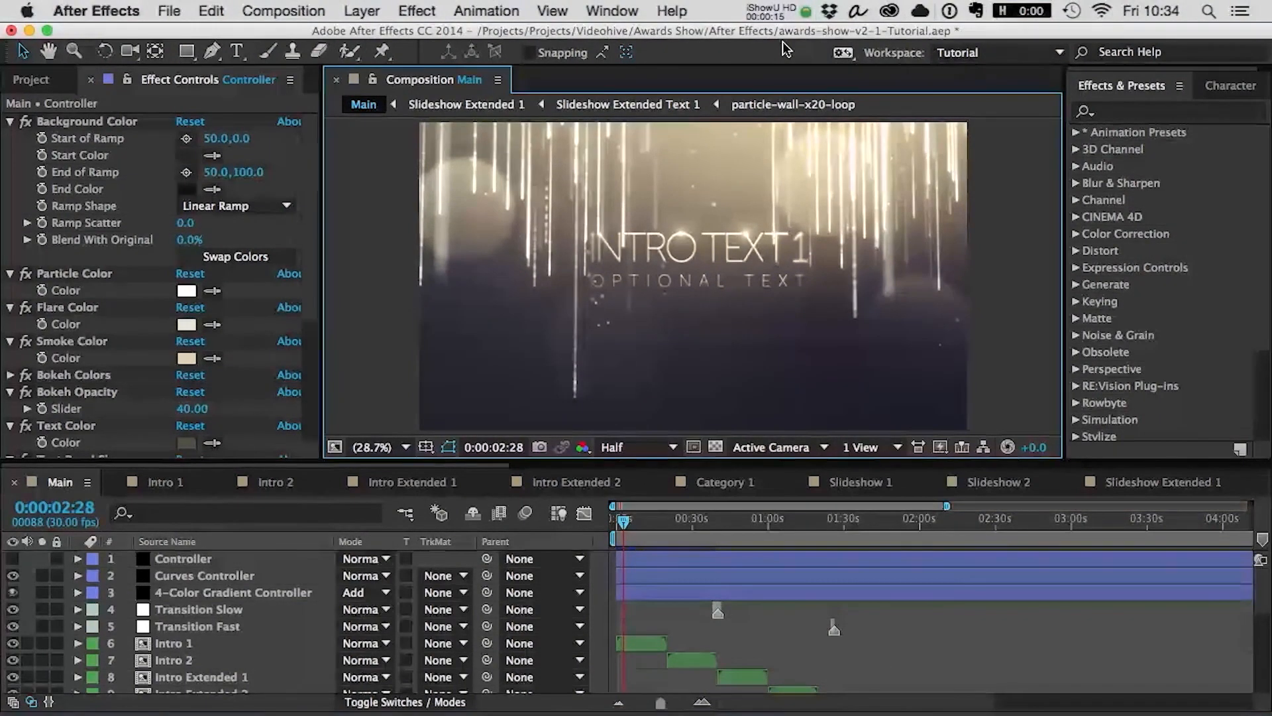
- Check the project's color depth setting, and examine the curves in the effects of the Curves Controller layer in Main
click(35, 77)
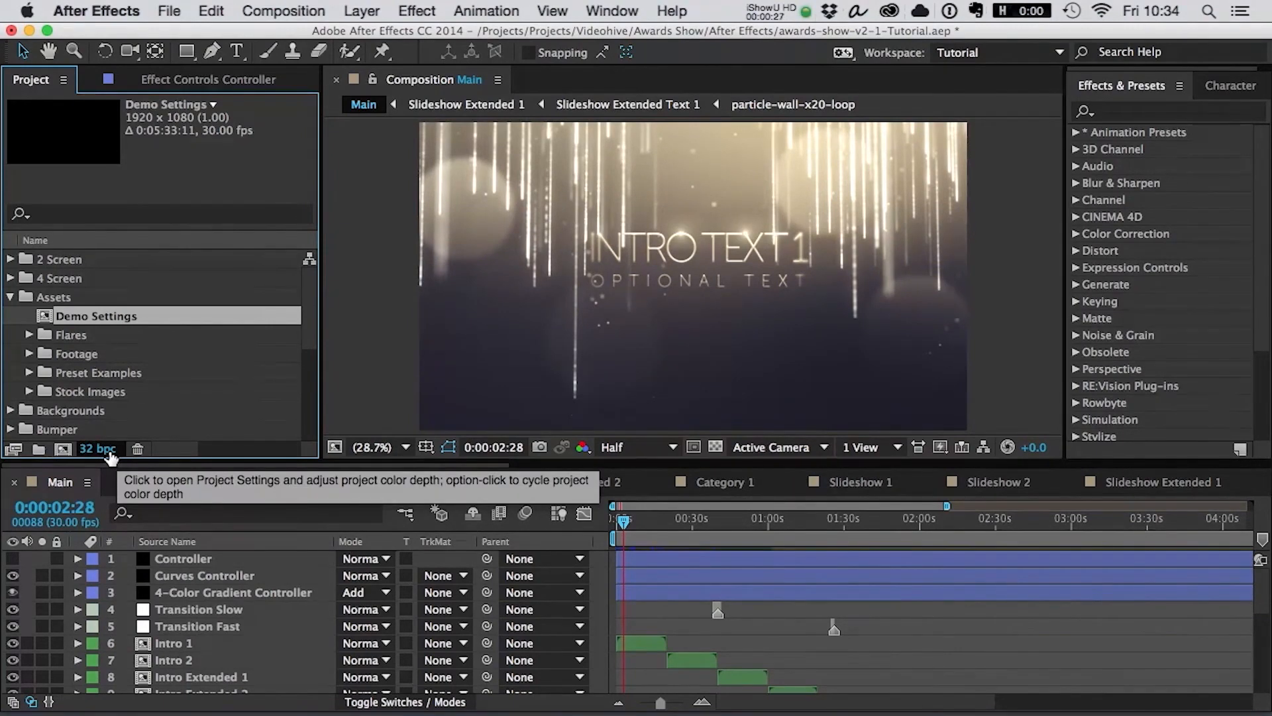
click(201, 593)
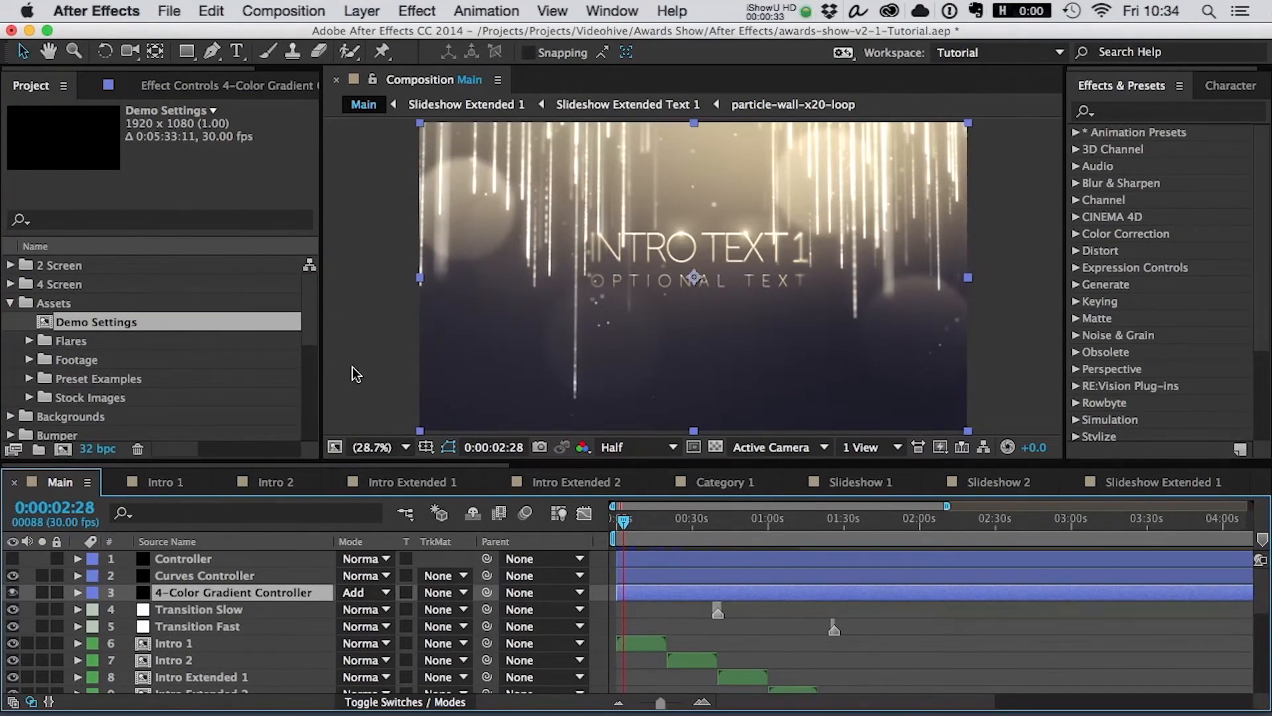
click(225, 571)
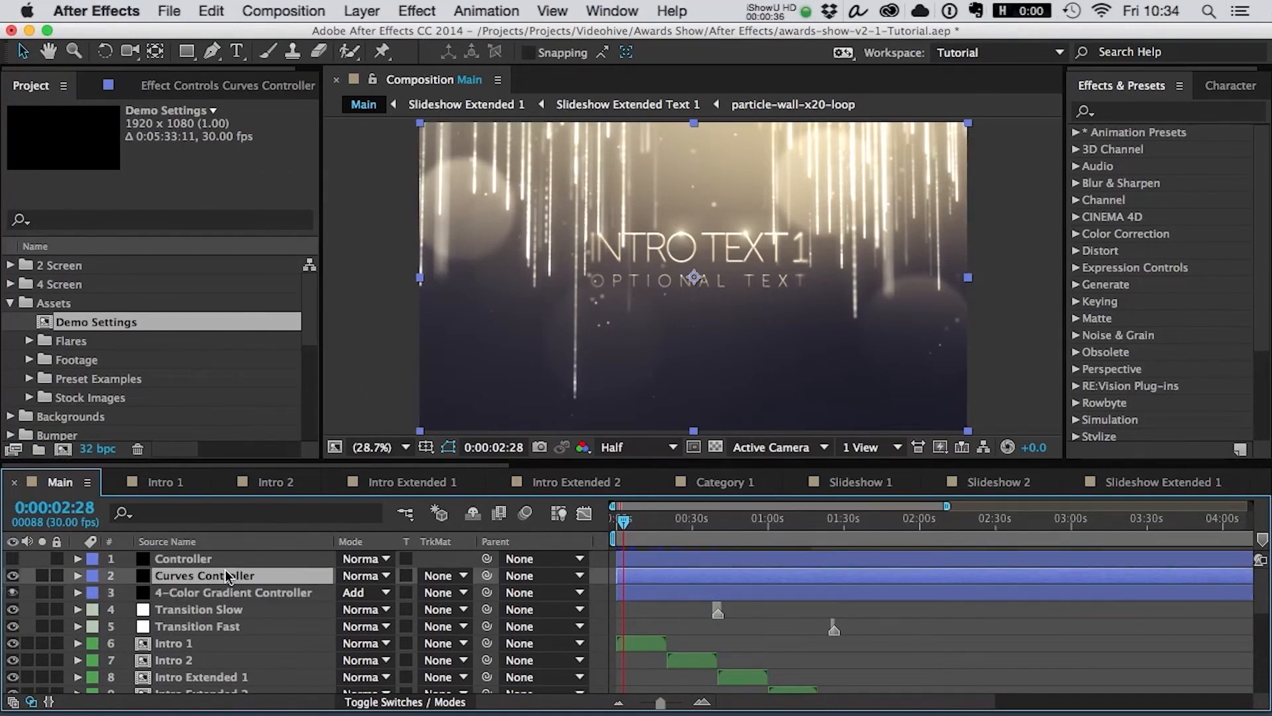
click(208, 88)
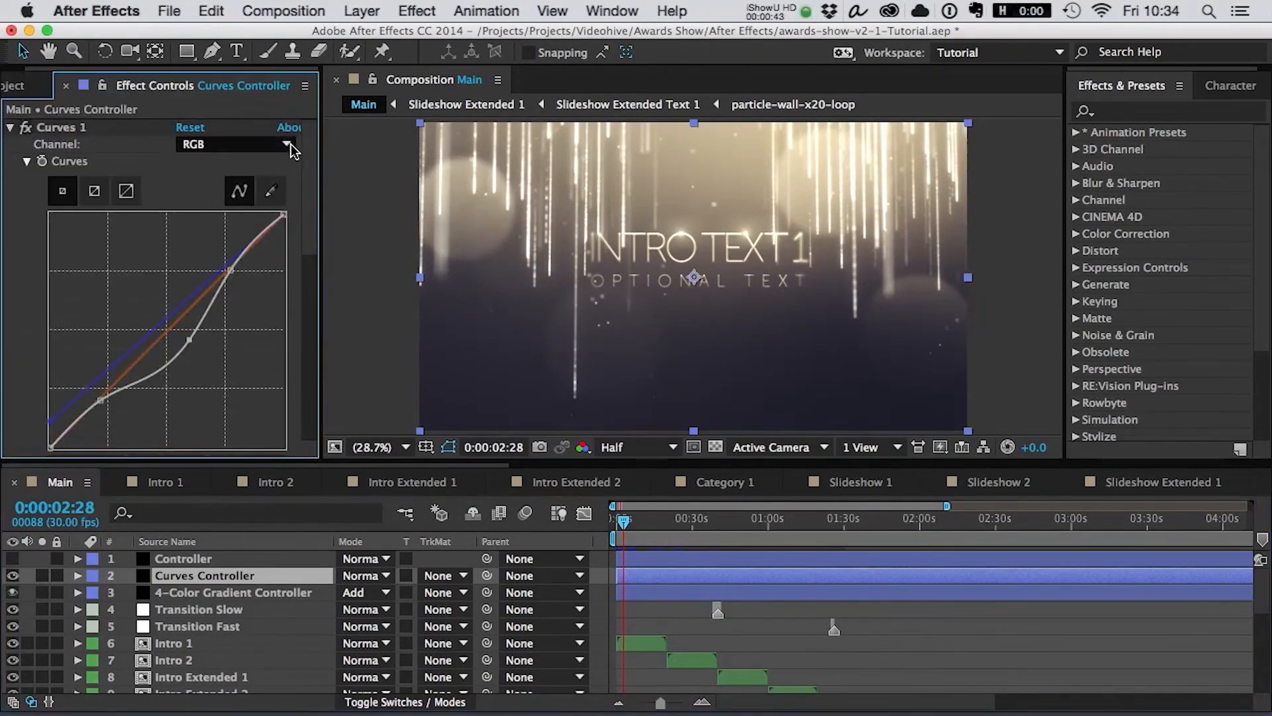
scroll(300, 165, down, 1)
drag(299, 165, 328, 312)
- Try darkening the image with the RGB curve's middle point in the second Curves effect on Curves Controller, and move the point back
click(222, 322)
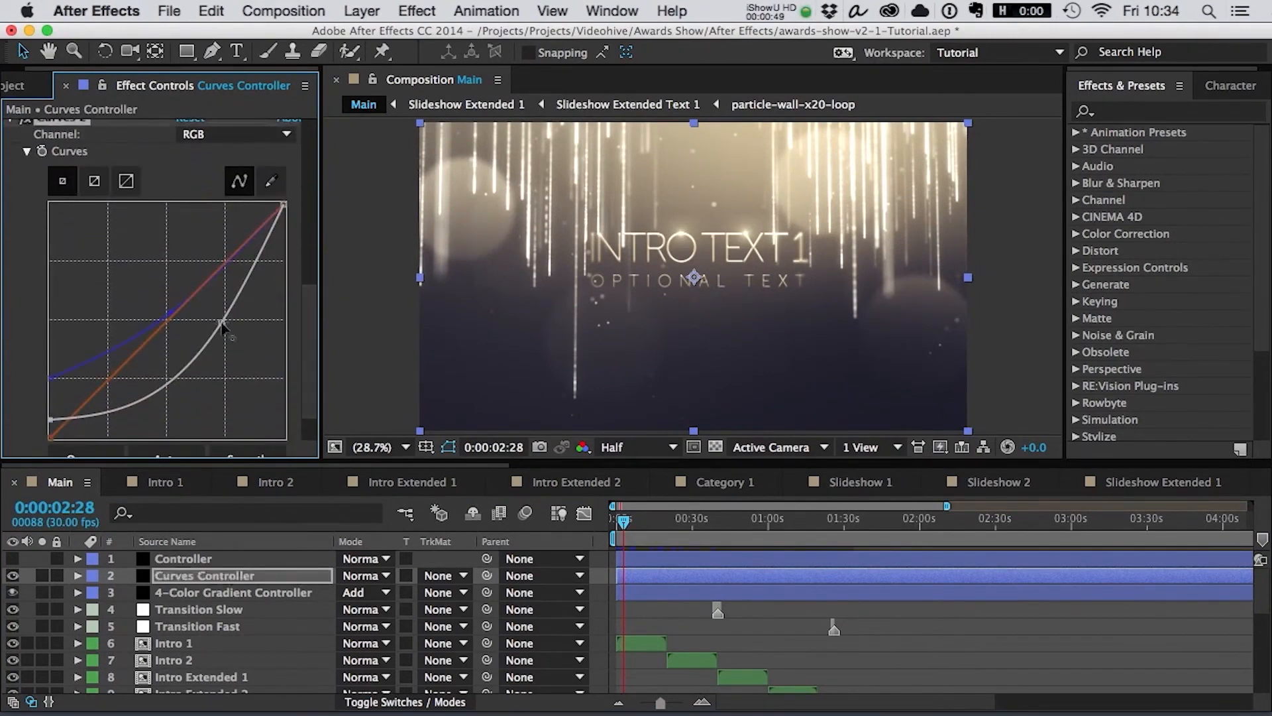
mouse_move(224, 322)
mouse_down()
mouse_move(209, 318)
mouse_move(236, 334)
mouse_move(227, 322)
mouse_up()
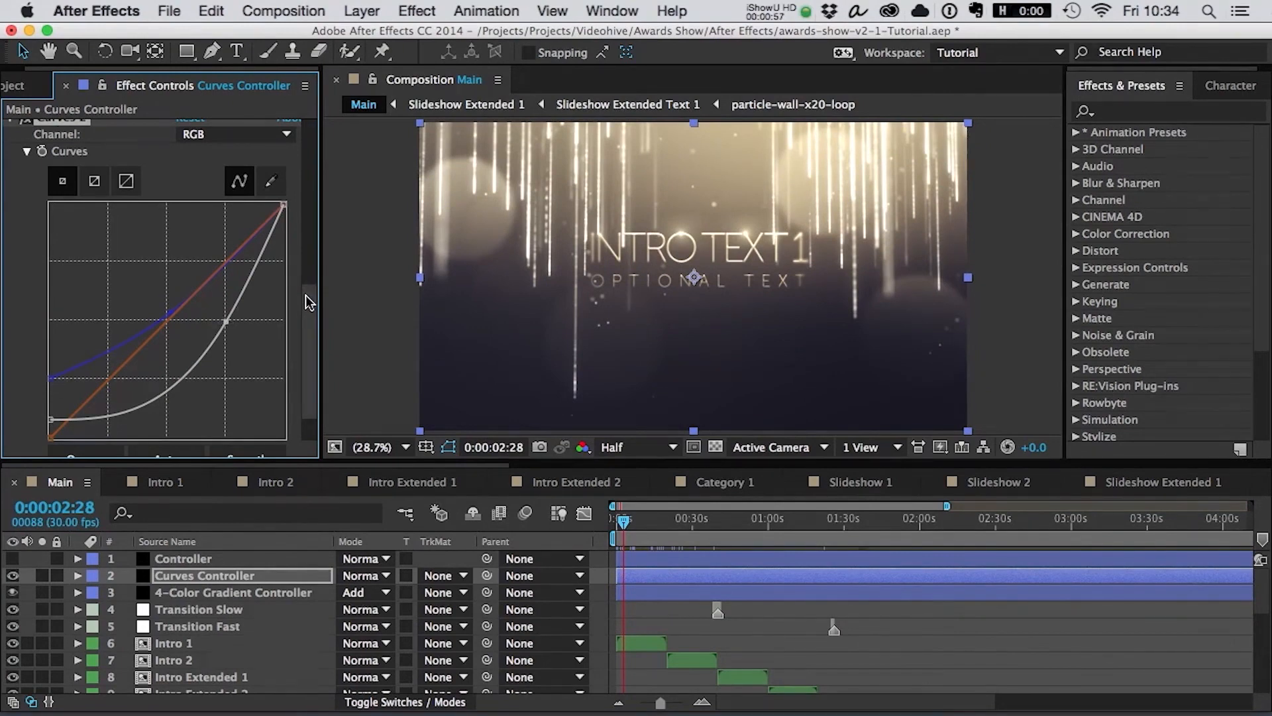
drag(307, 301, 307, 300)
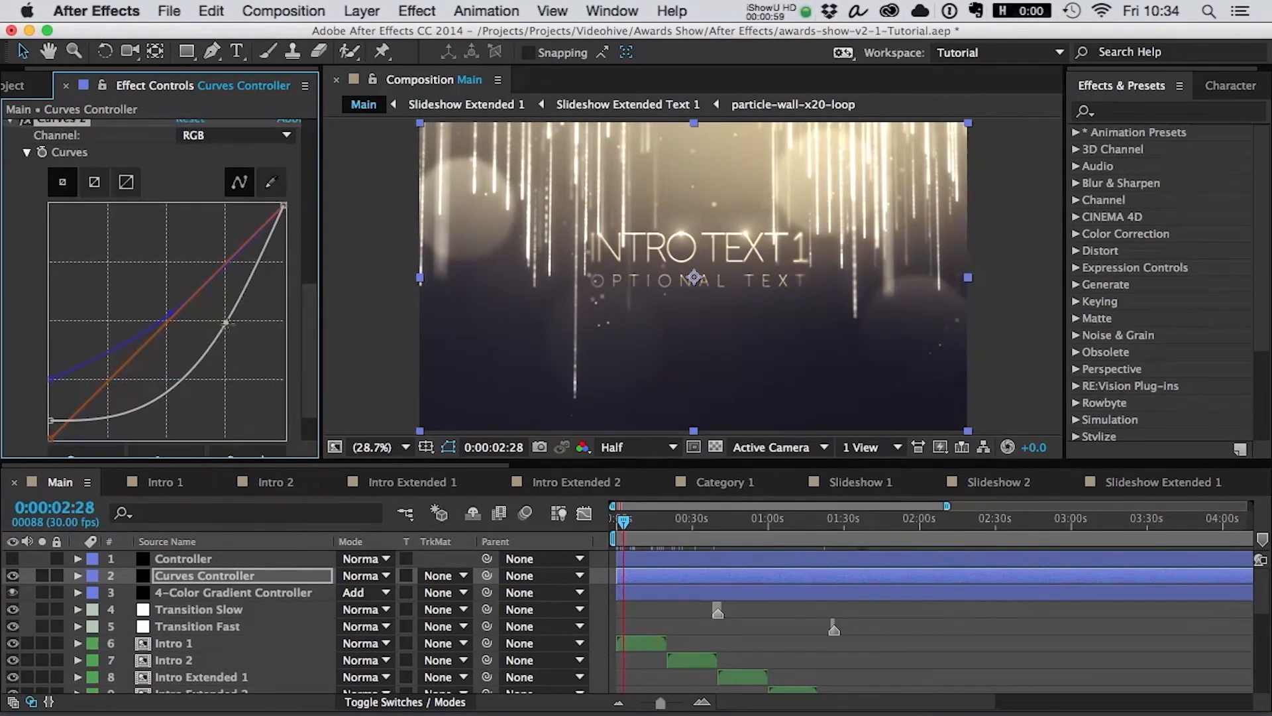
drag(226, 323, 222, 324)
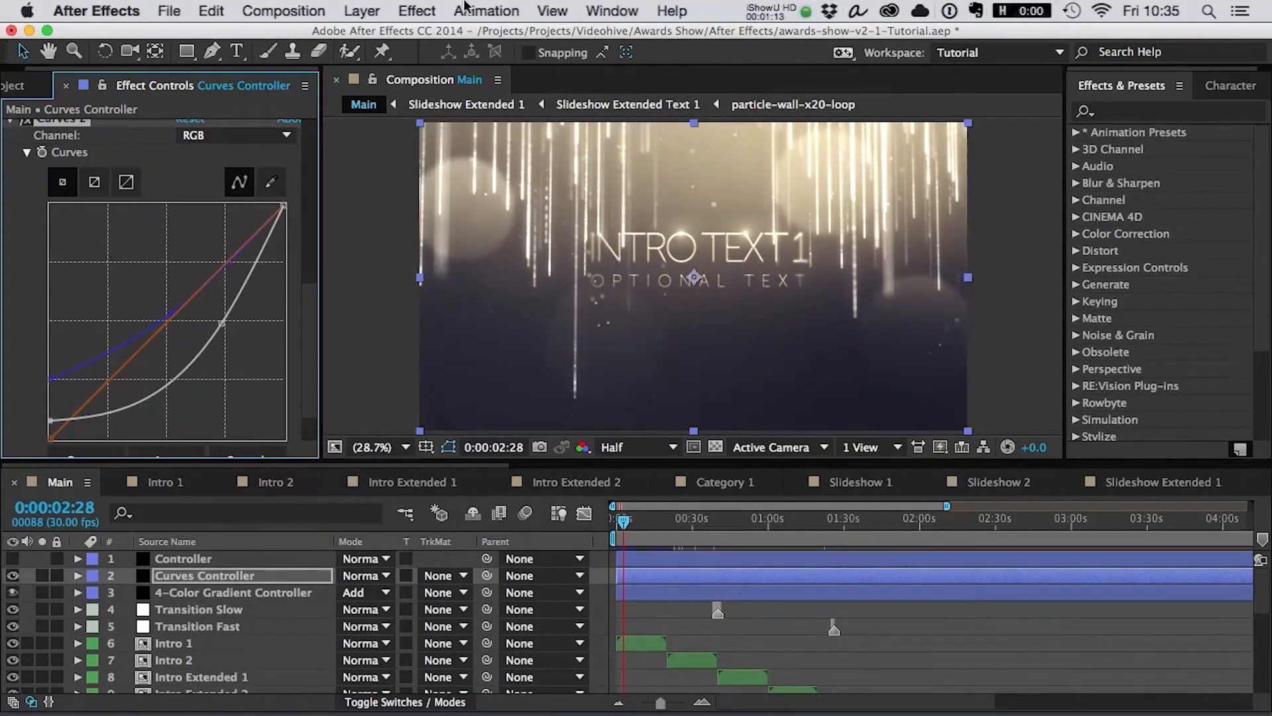
- Open the Demo Settings composition from the Assets folder and enlarge its timeline to show all preset layers
click(19, 84)
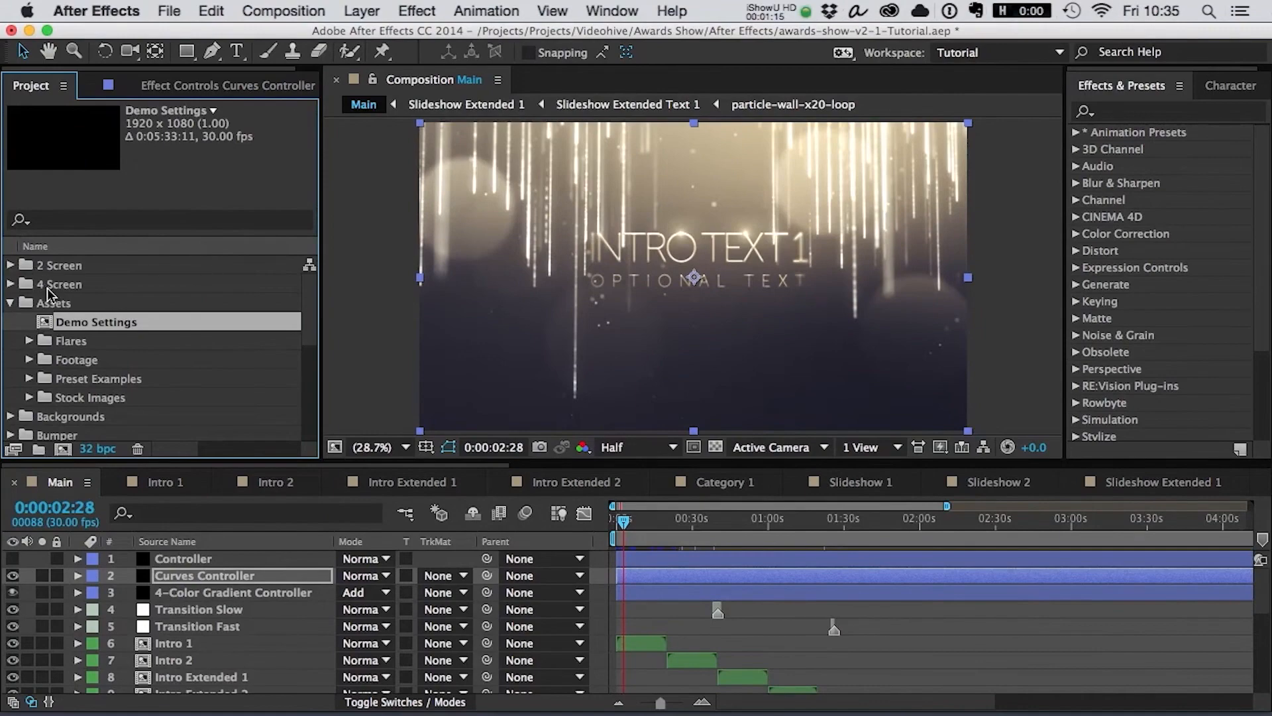
click(64, 304)
click(85, 321)
double_click(87, 322)
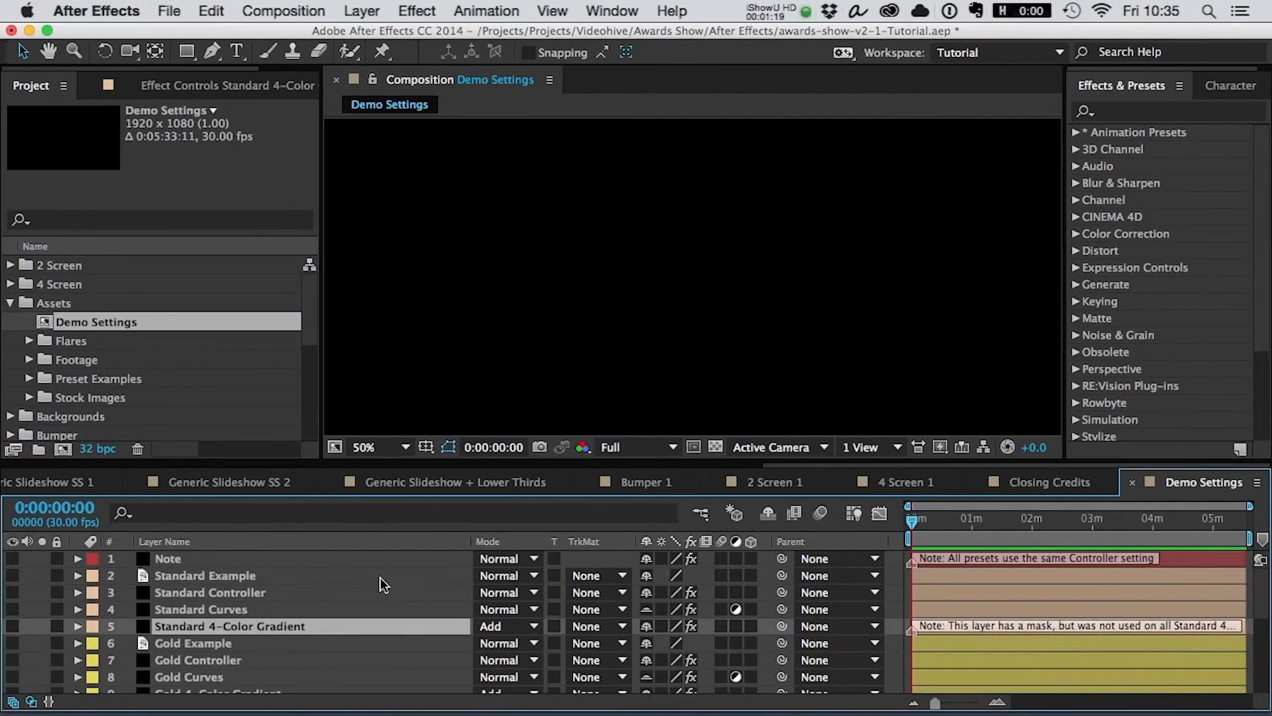
key(grave)
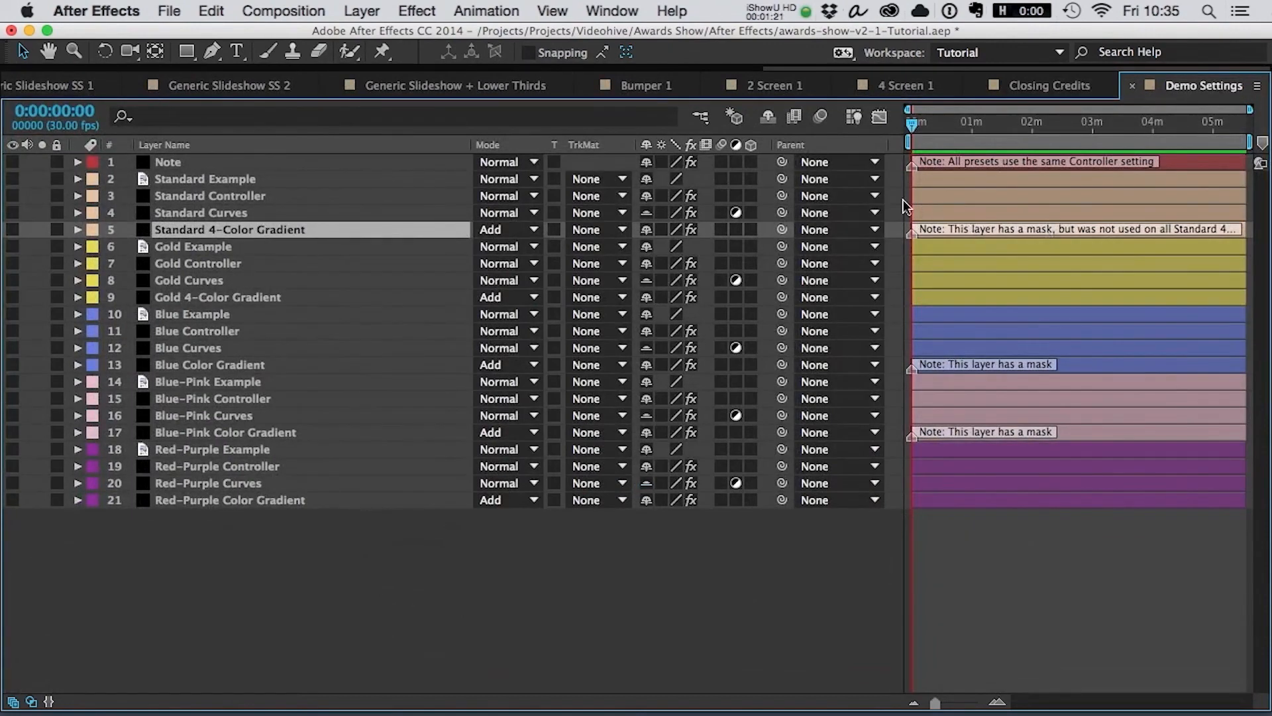
- Look through the Standard, Gold, Blue and Red-Purple preset layers and the Note layer in Demo Settings
click(239, 213)
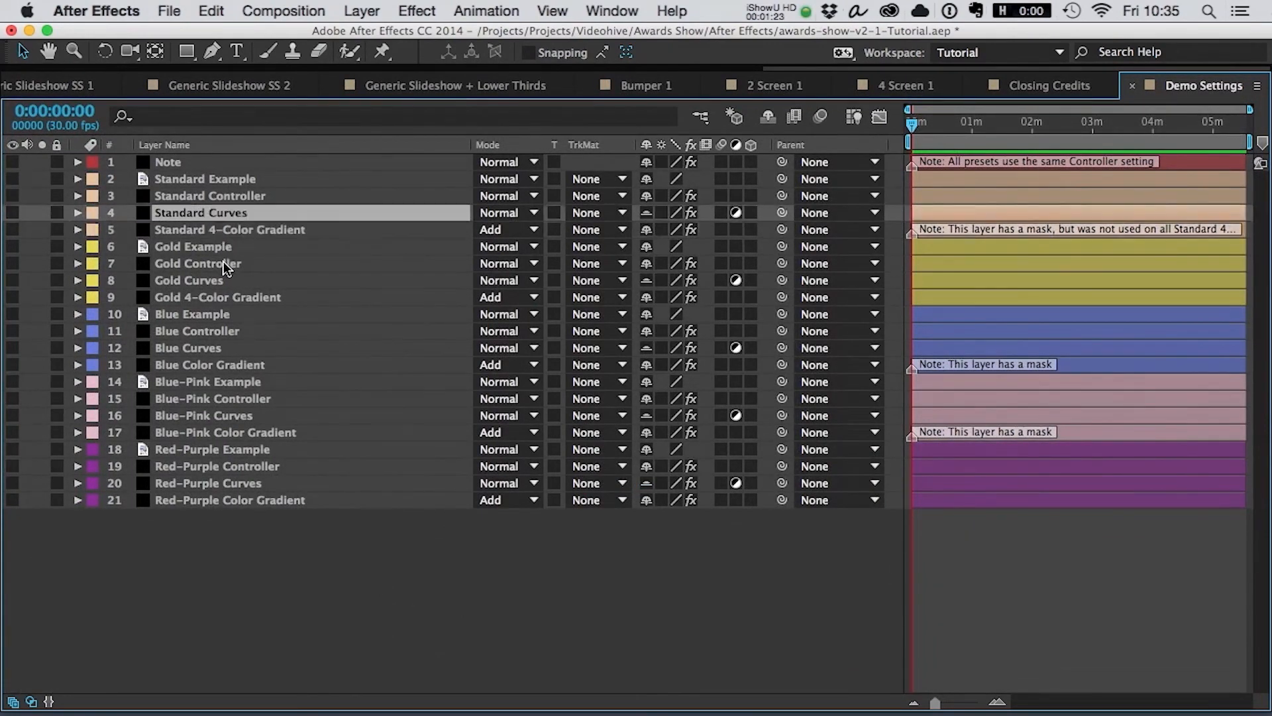
click(225, 264)
click(211, 330)
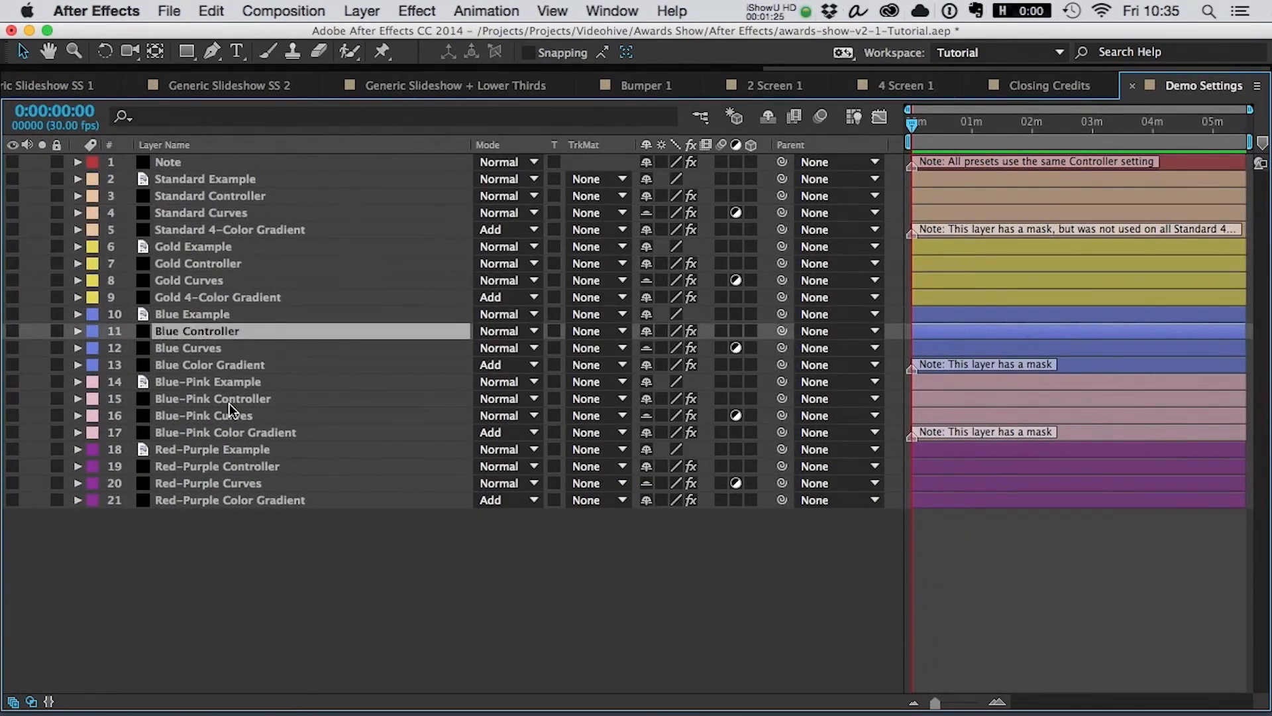
click(264, 466)
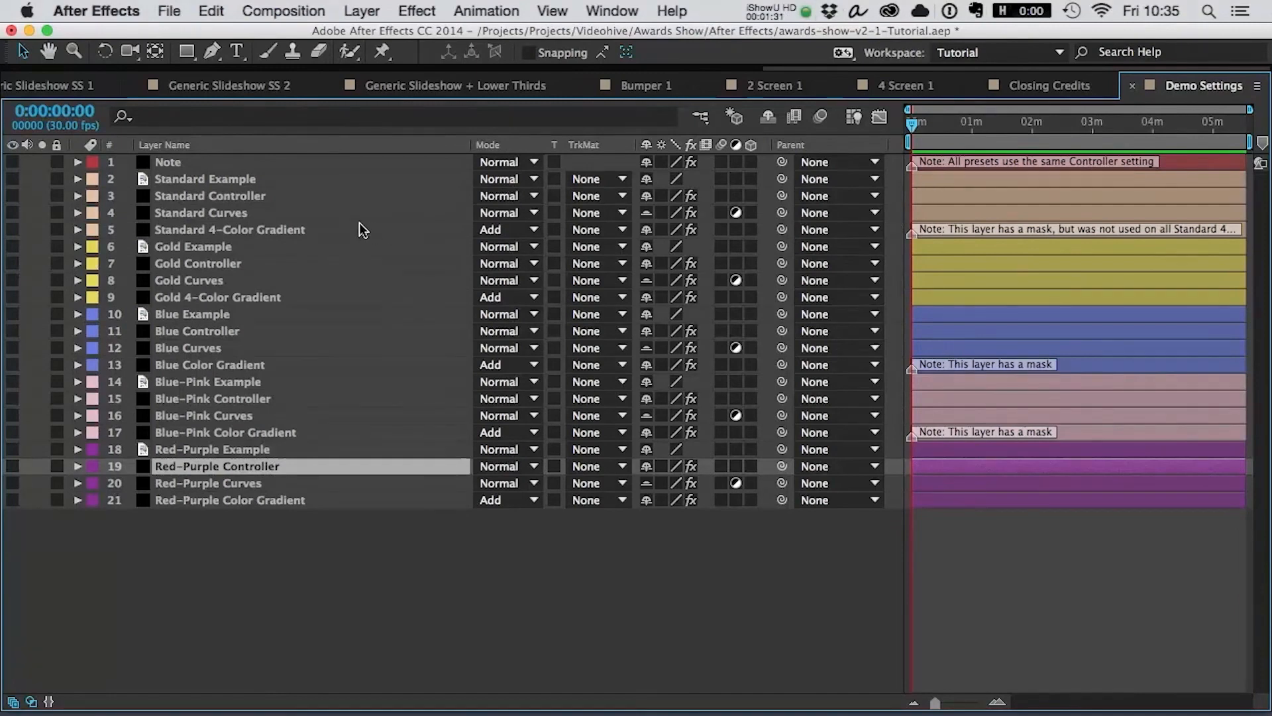
click(298, 195)
click(225, 179)
click(229, 163)
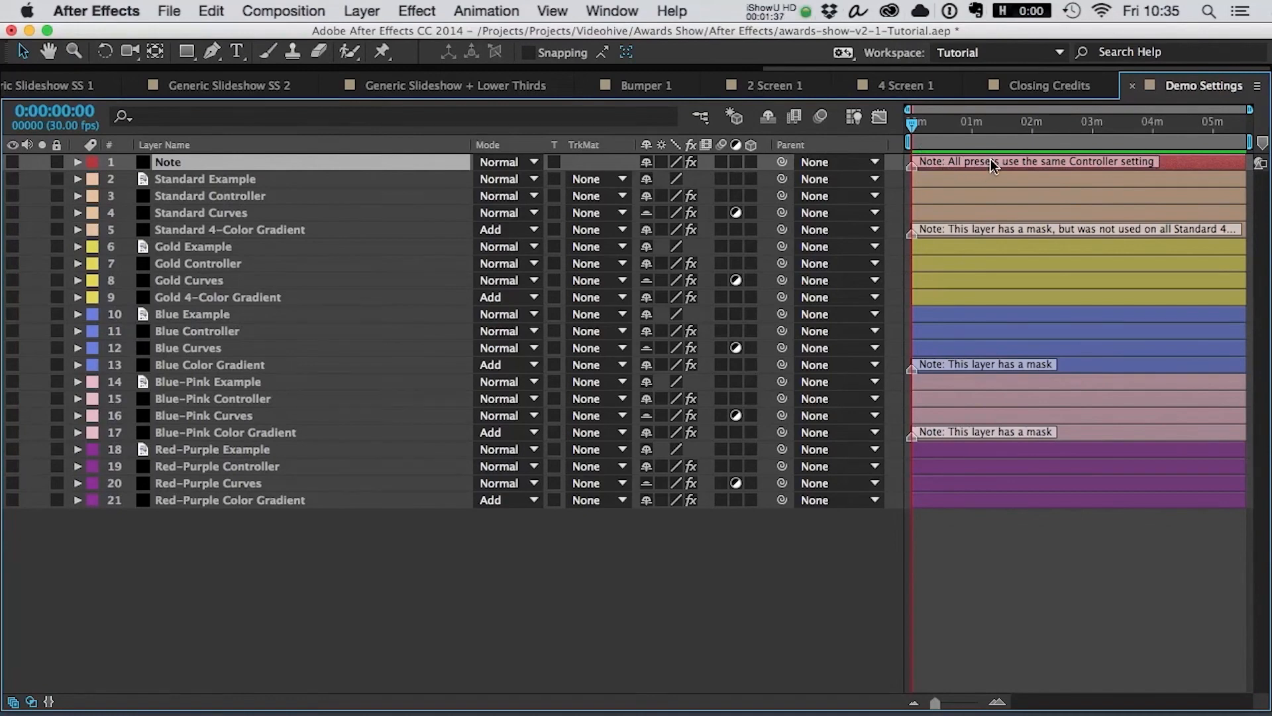
- Restore the full workspace, inspect the Standard Controller's effect settings, and select the Standard Example layer
click(315, 193)
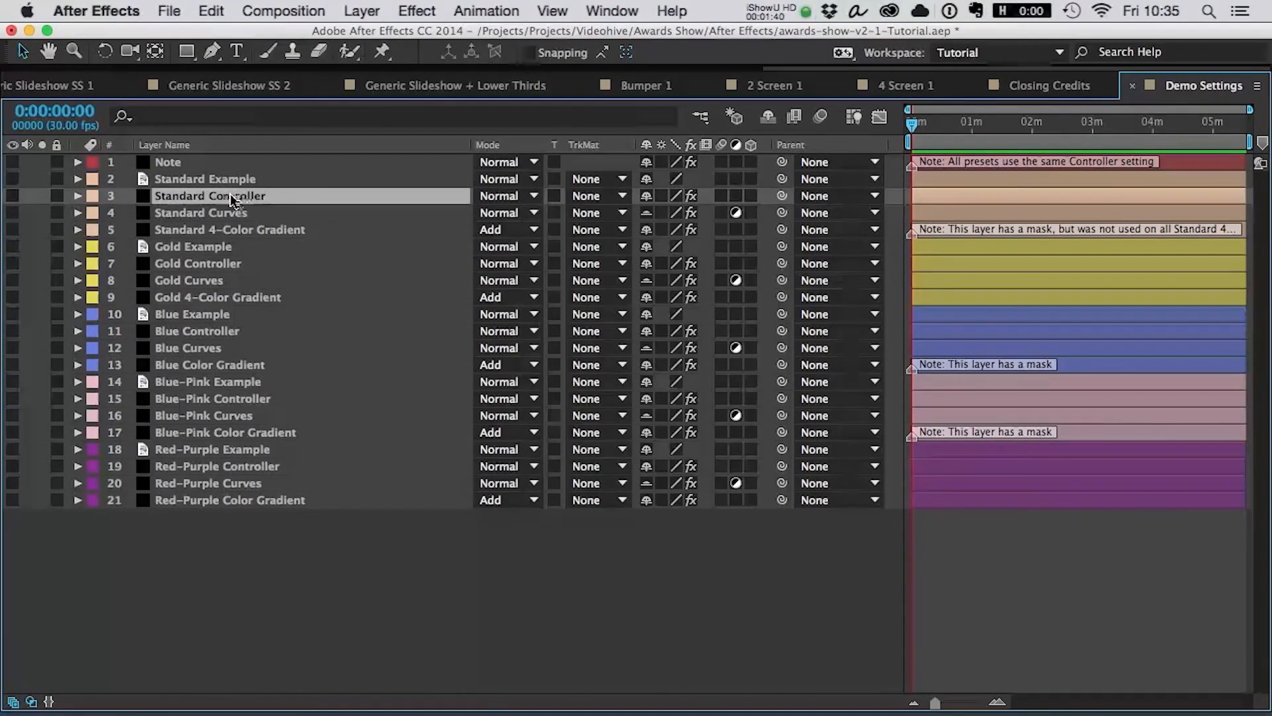
key(grave)
click(199, 90)
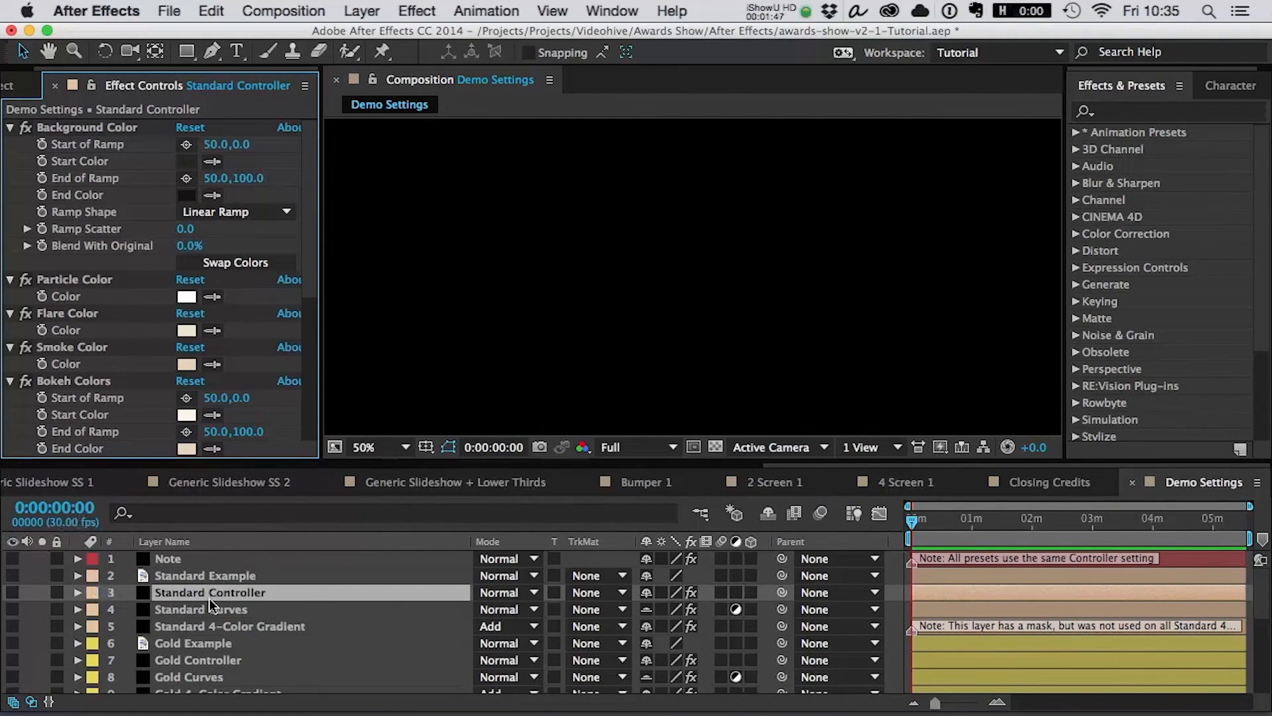
click(214, 577)
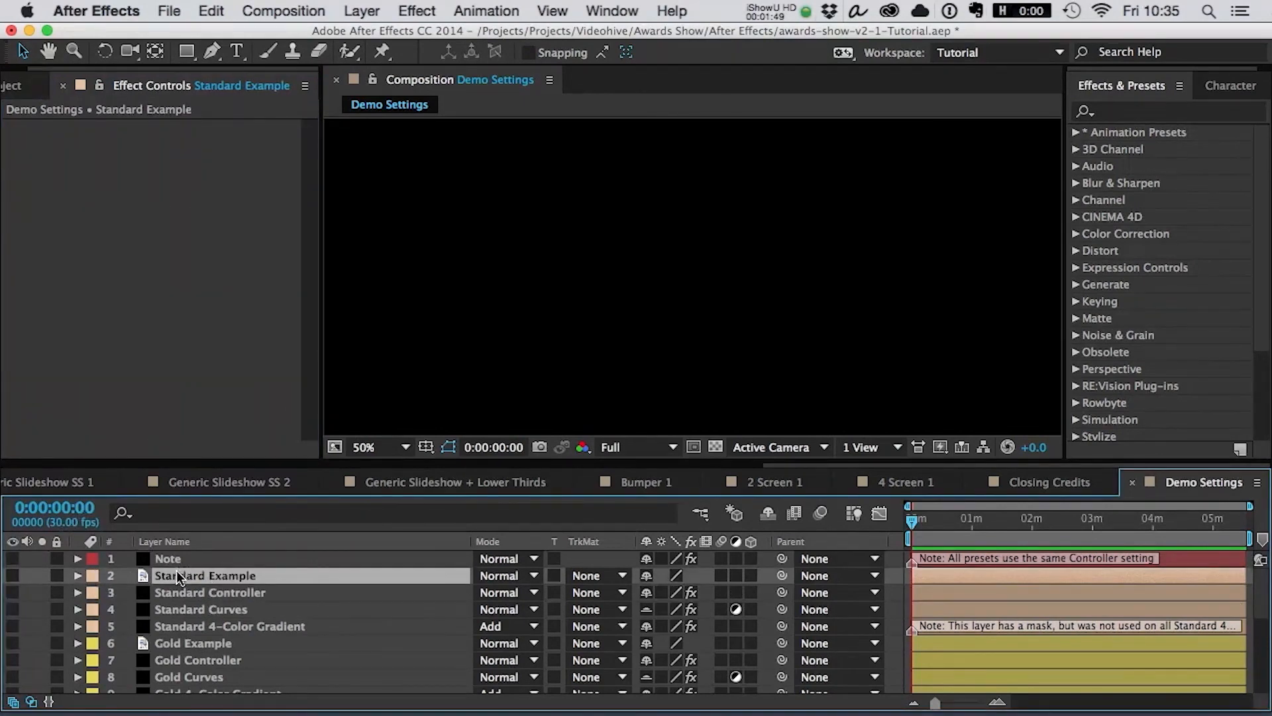
- Preview the Standard Example and Gold Example layers one at a time, hiding each again after viewing
click(13, 575)
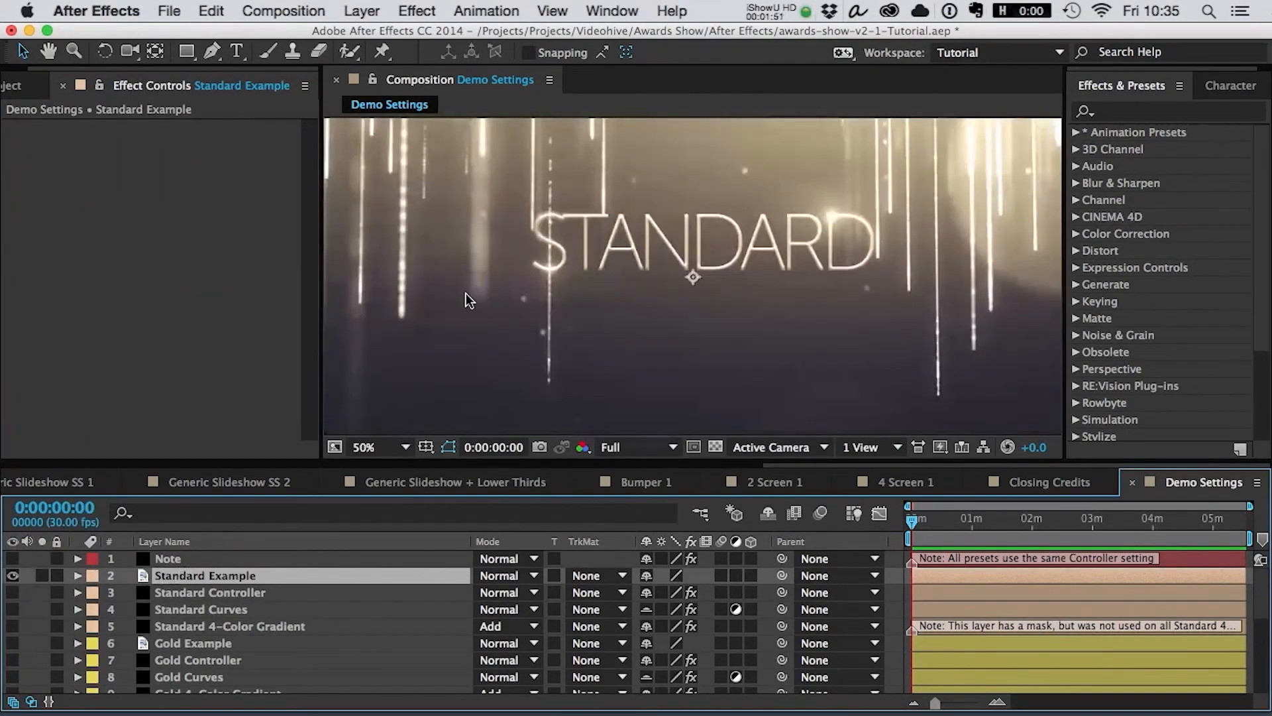
scroll(546, 285, down, 1)
click(12, 576)
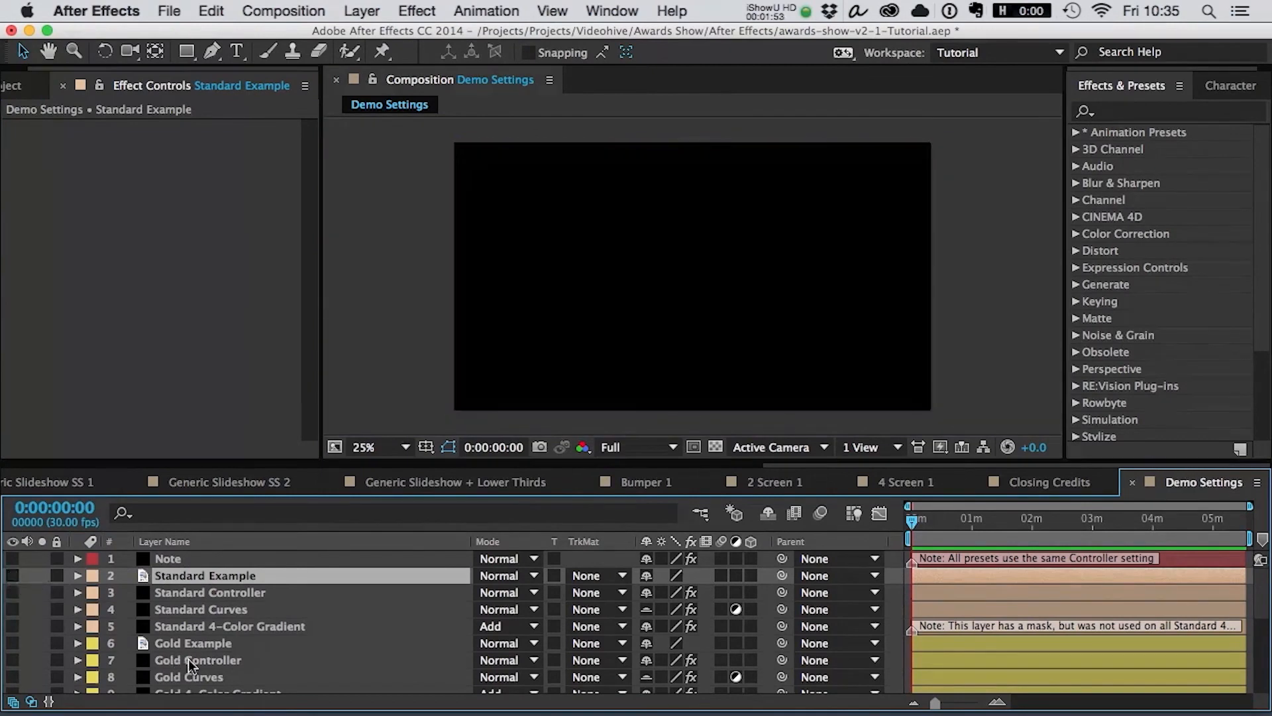
click(194, 644)
click(13, 642)
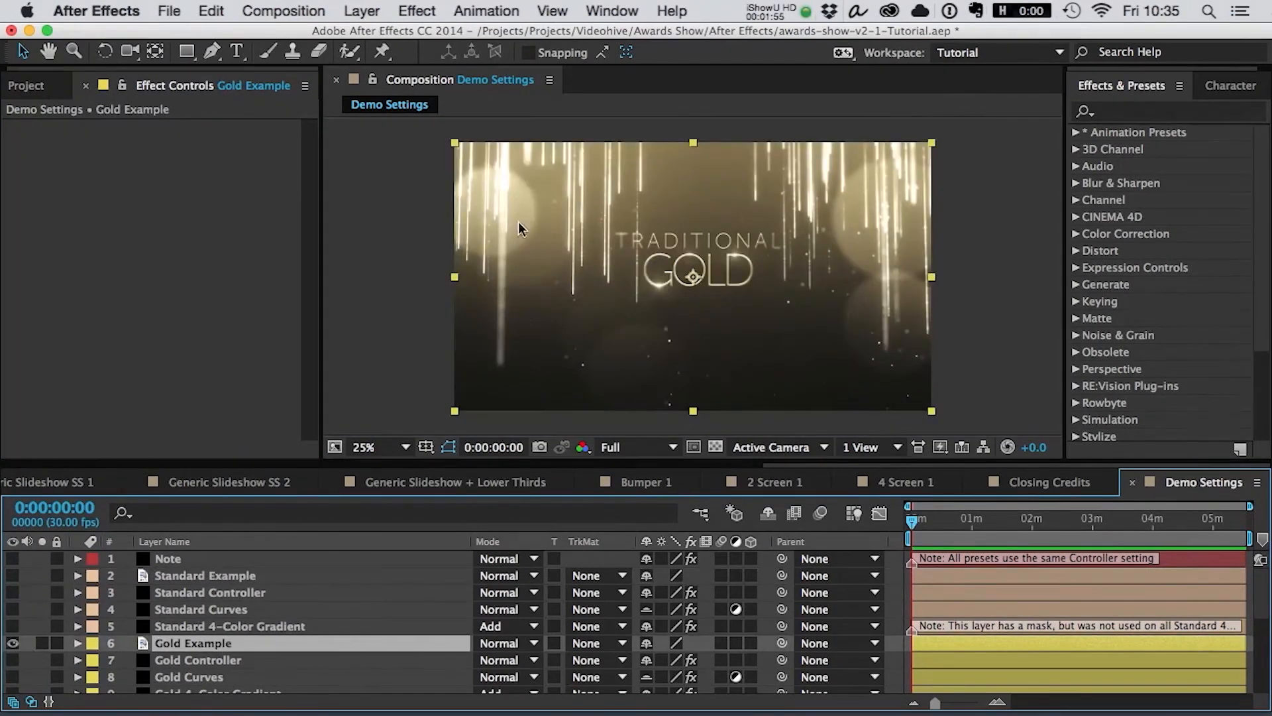
scroll(81, 638, down, 1)
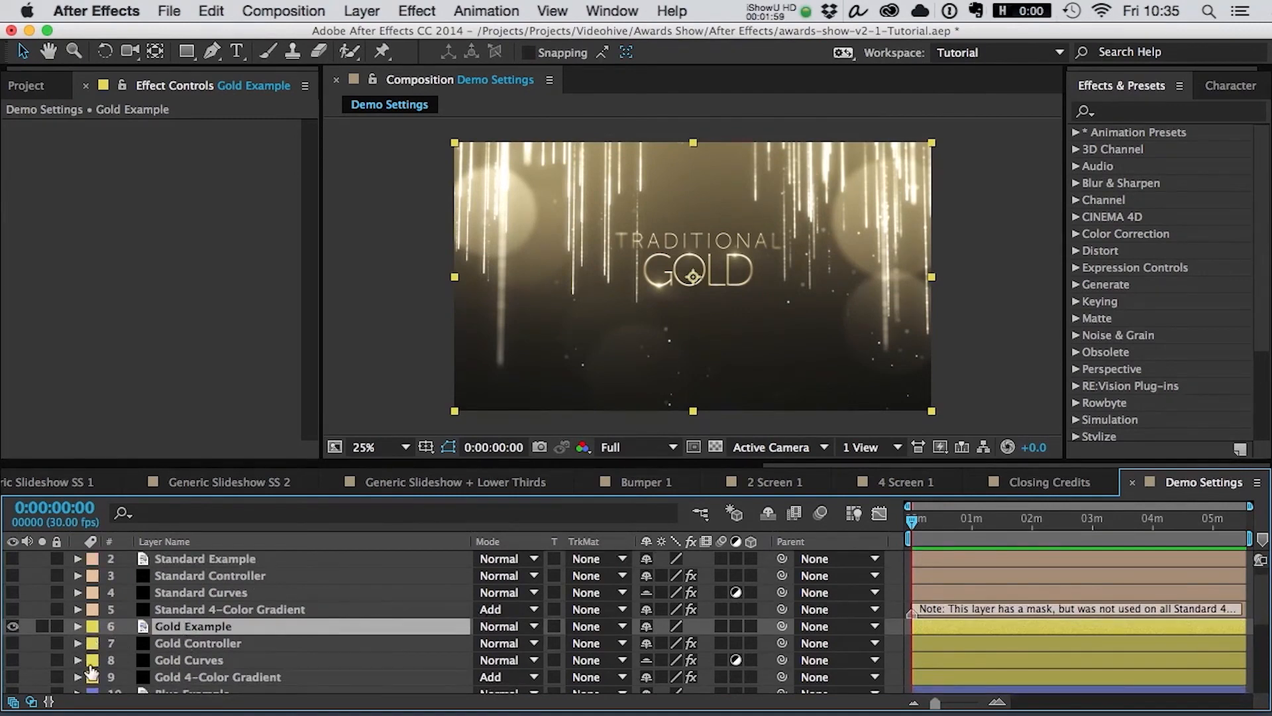
click(13, 626)
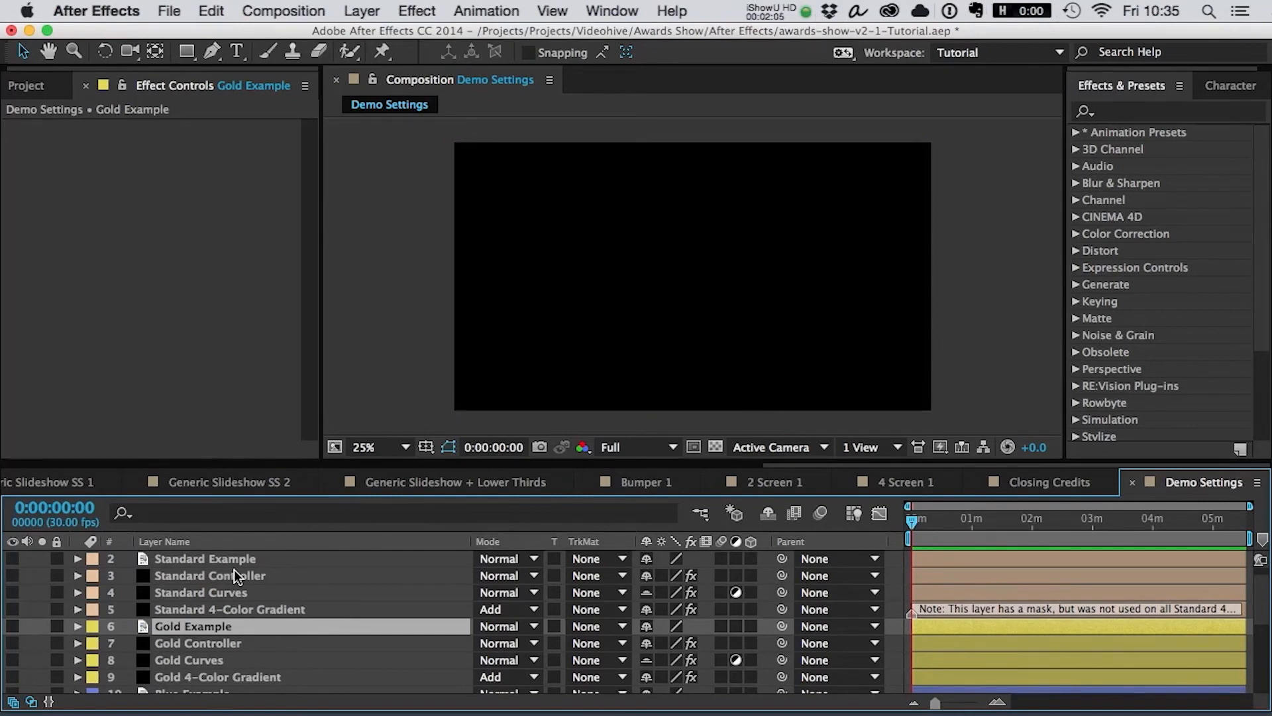
- Pick the Curves 1 effect on Standard Curves for copying, and select the matching Curves 1 effect on Main's Curves Controller
click(233, 593)
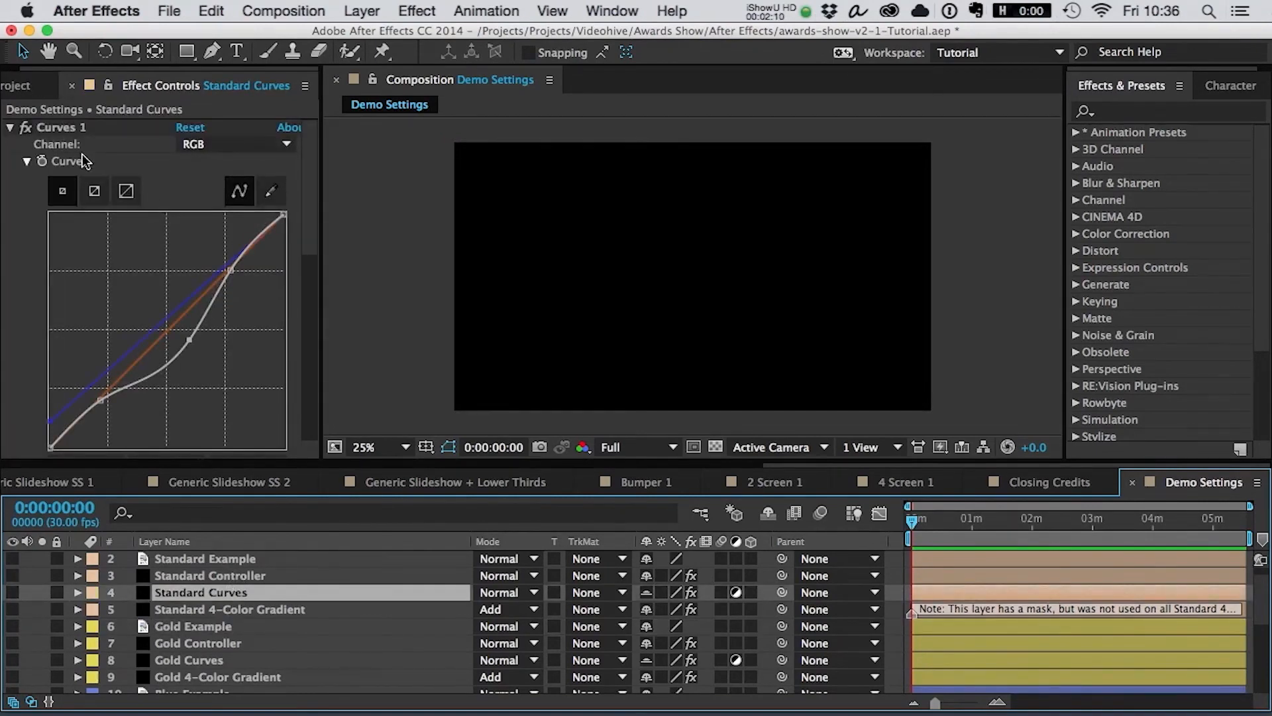
click(66, 121)
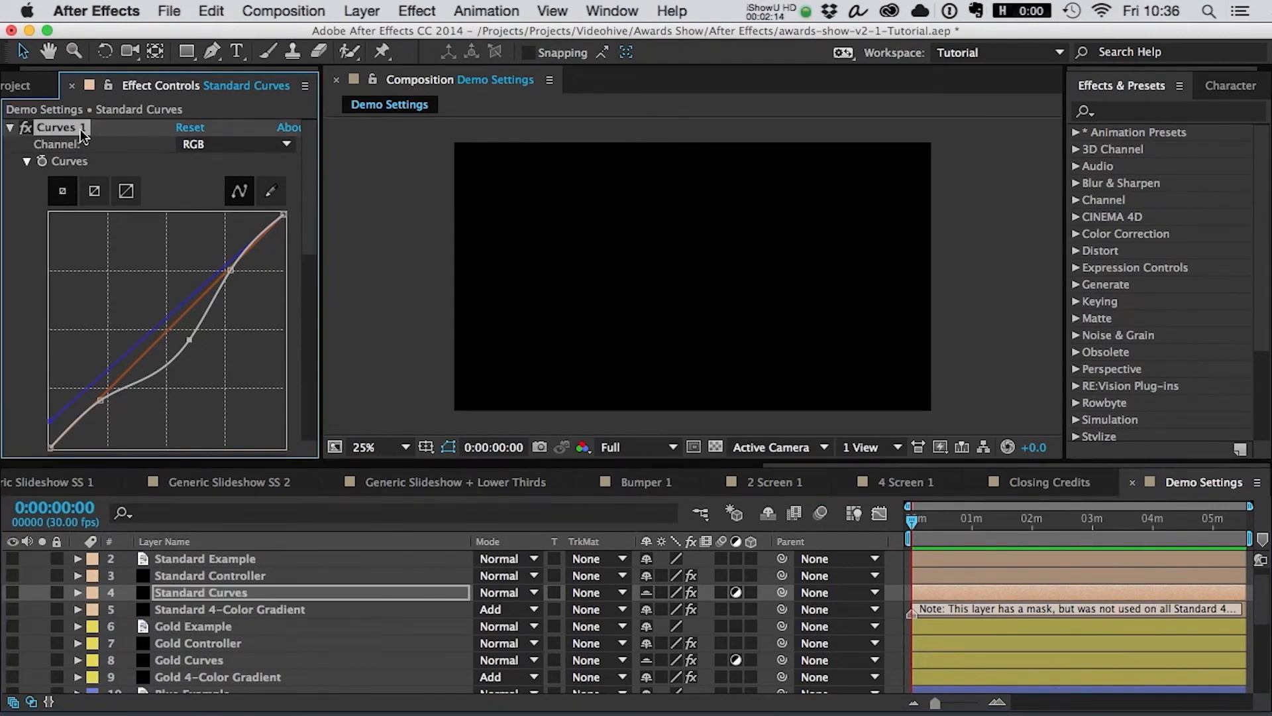
click(212, 11)
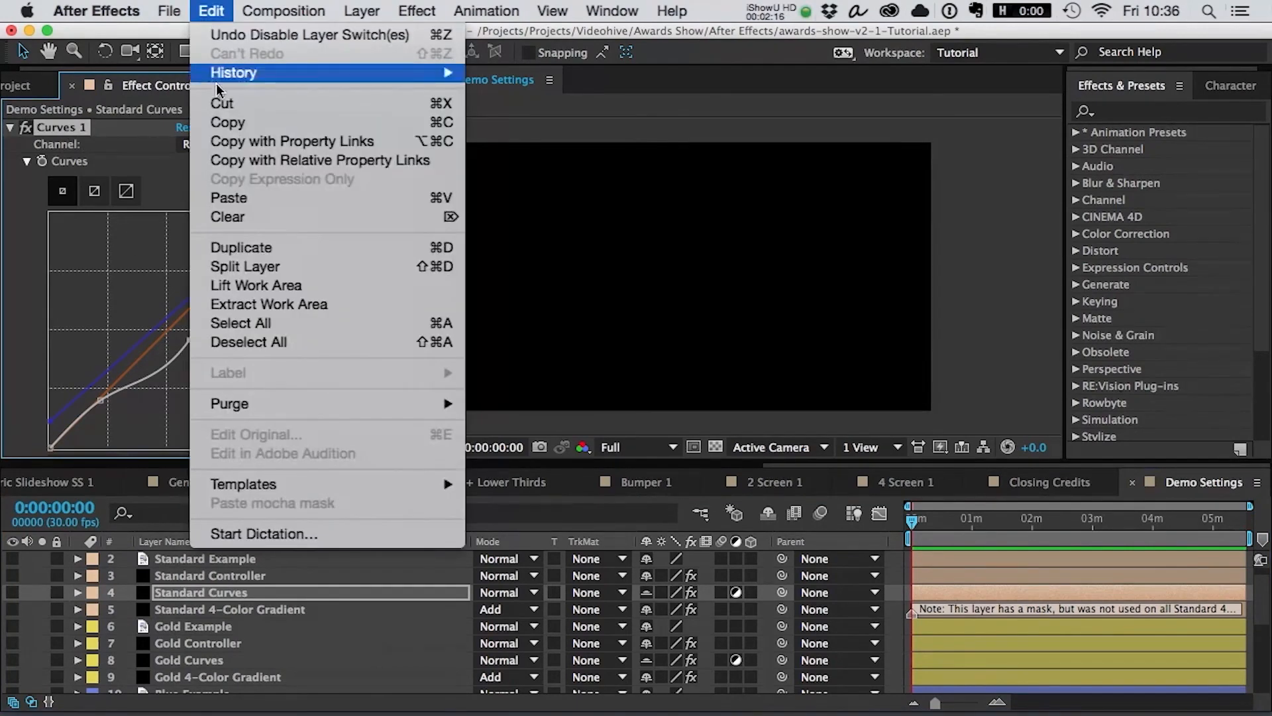
click(29, 438)
drag(879, 465, 26, 452)
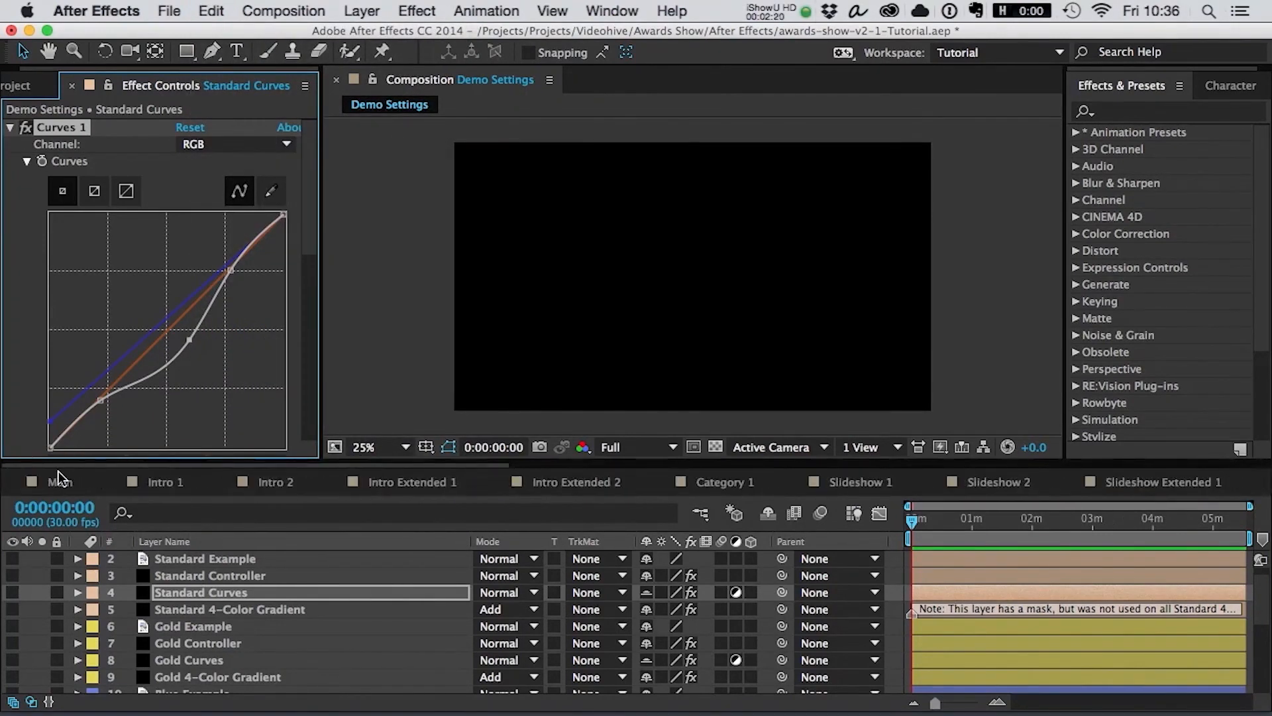
click(58, 478)
click(166, 580)
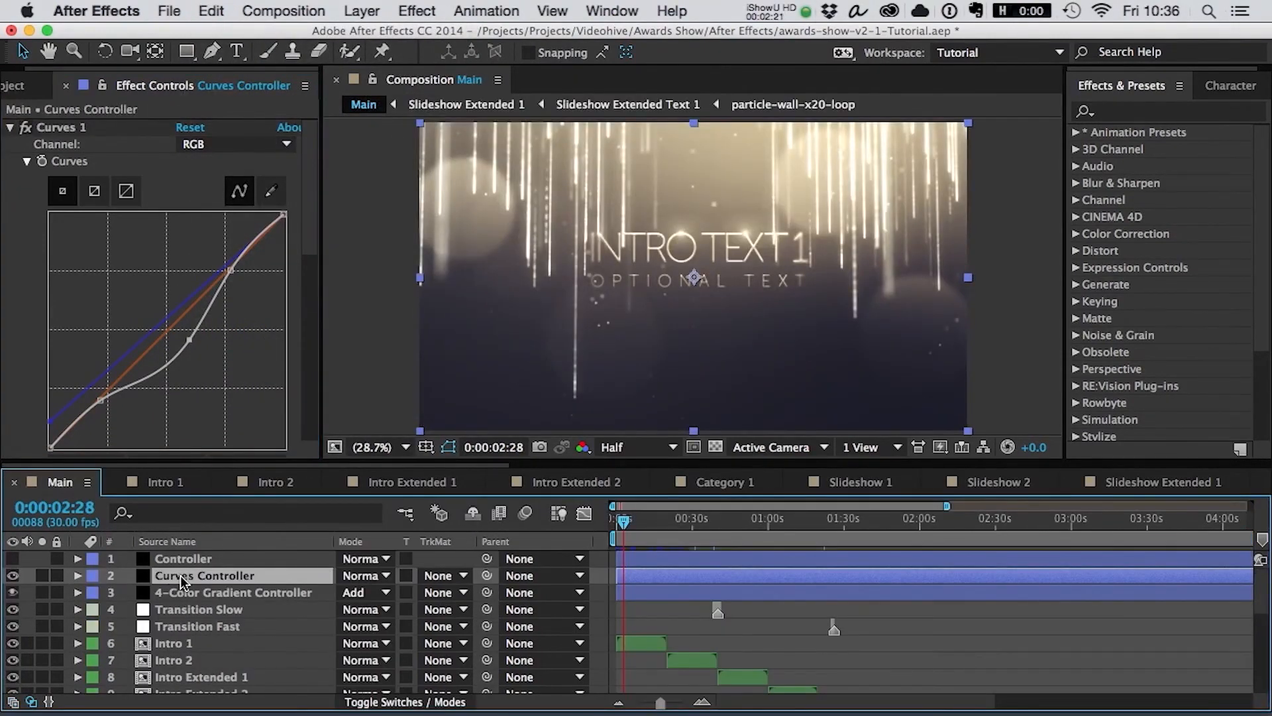
click(70, 129)
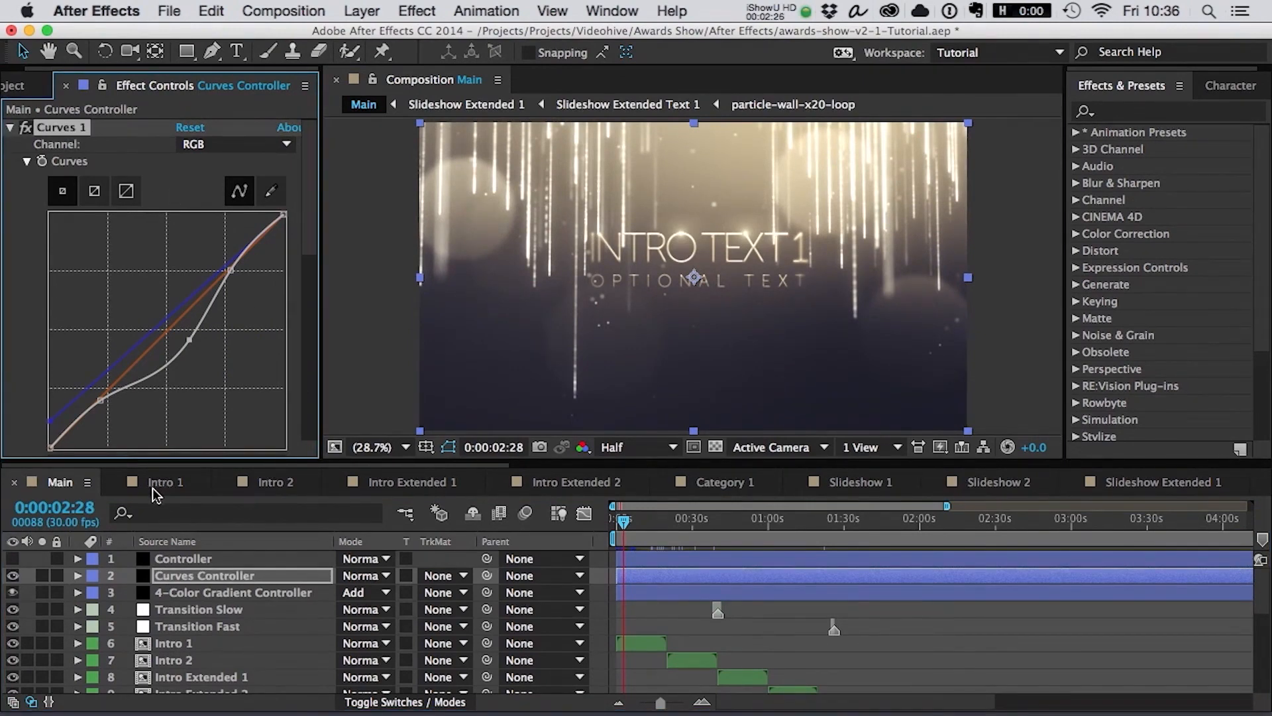
- Pick the Curves 2 effect on Standard Curves in Demo Settings, and select the matching Curves 2 effect on Main's Curves Controller
drag(356, 465, 1186, 467)
click(1196, 480)
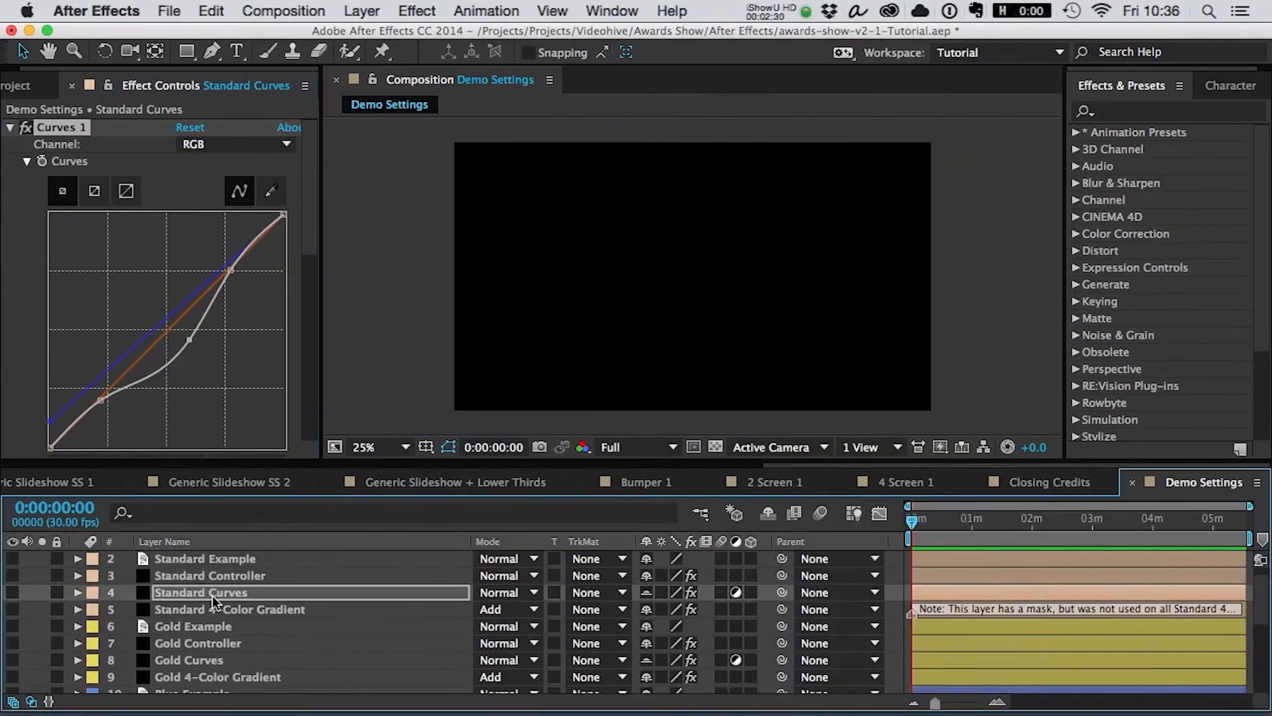
drag(305, 152, 312, 231)
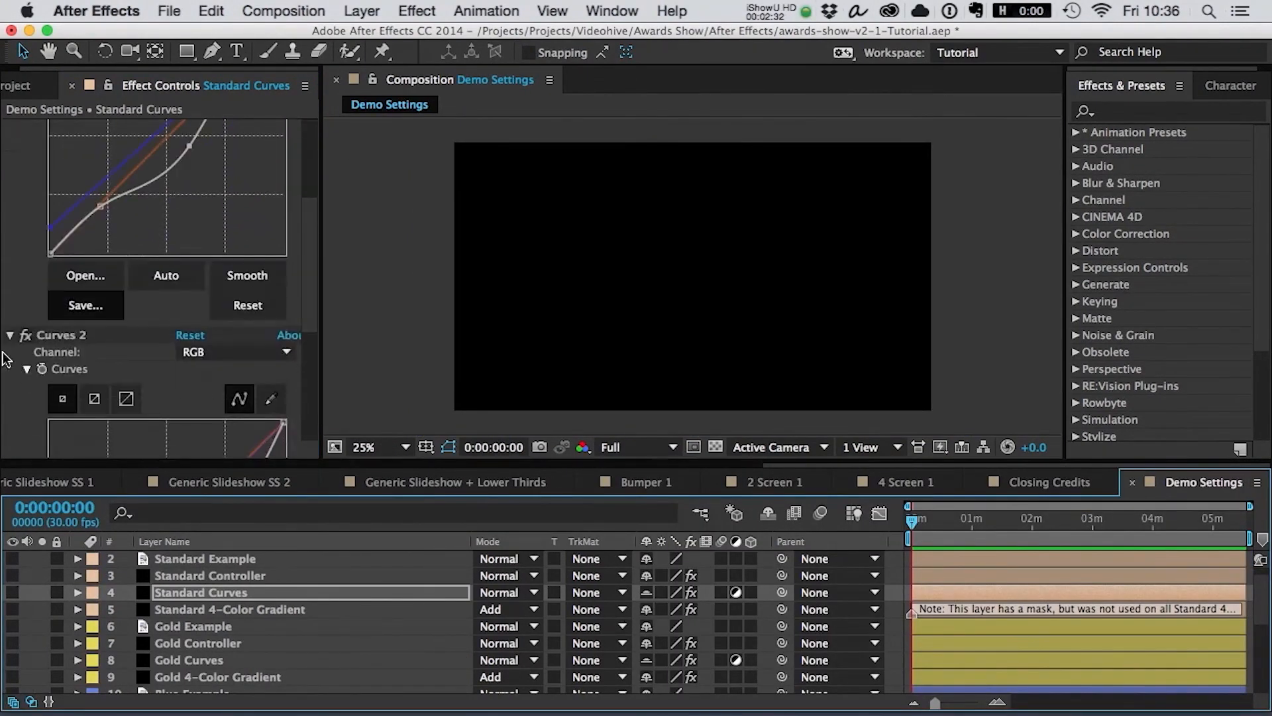
click(53, 336)
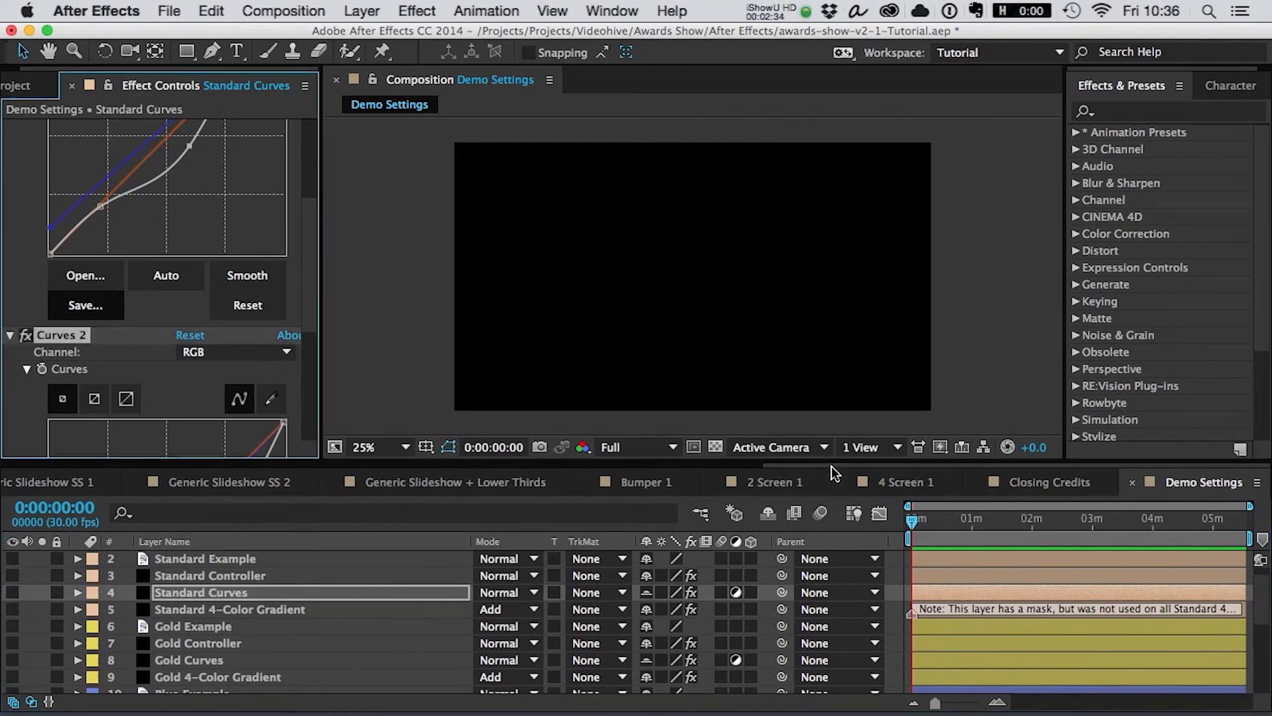
drag(832, 467, 71, 471)
click(60, 482)
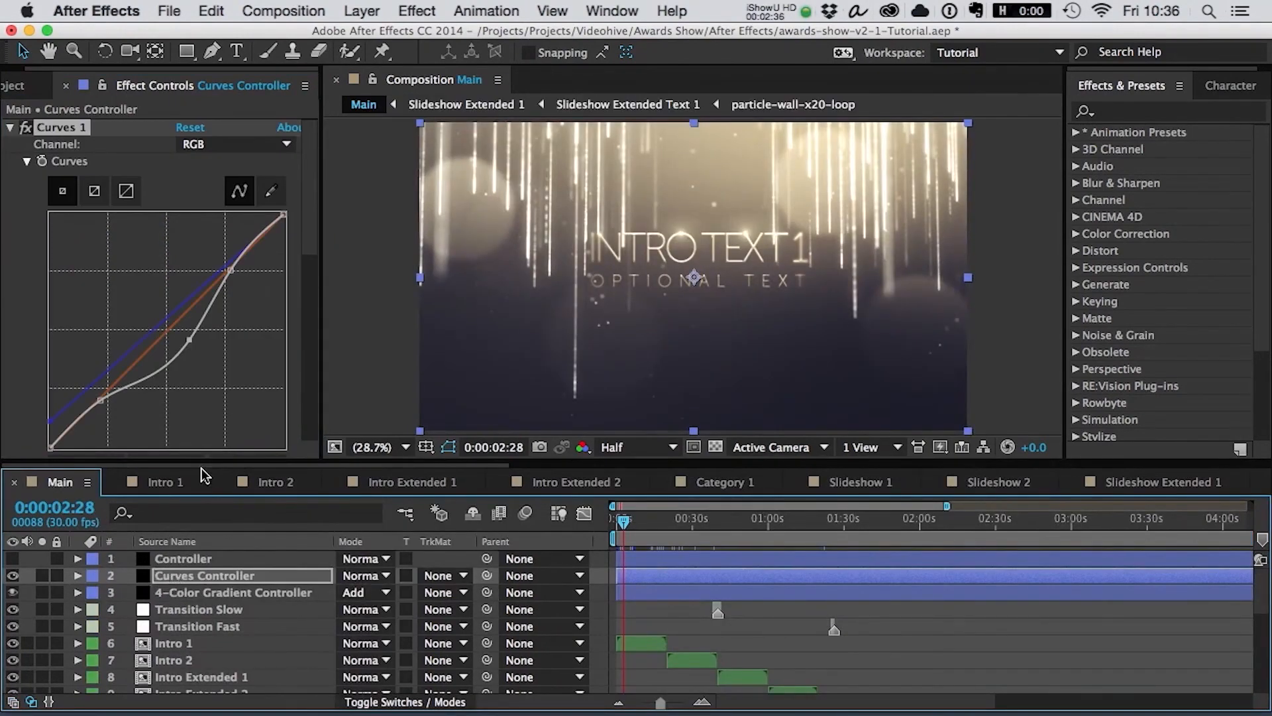
drag(310, 199, 308, 291)
click(74, 301)
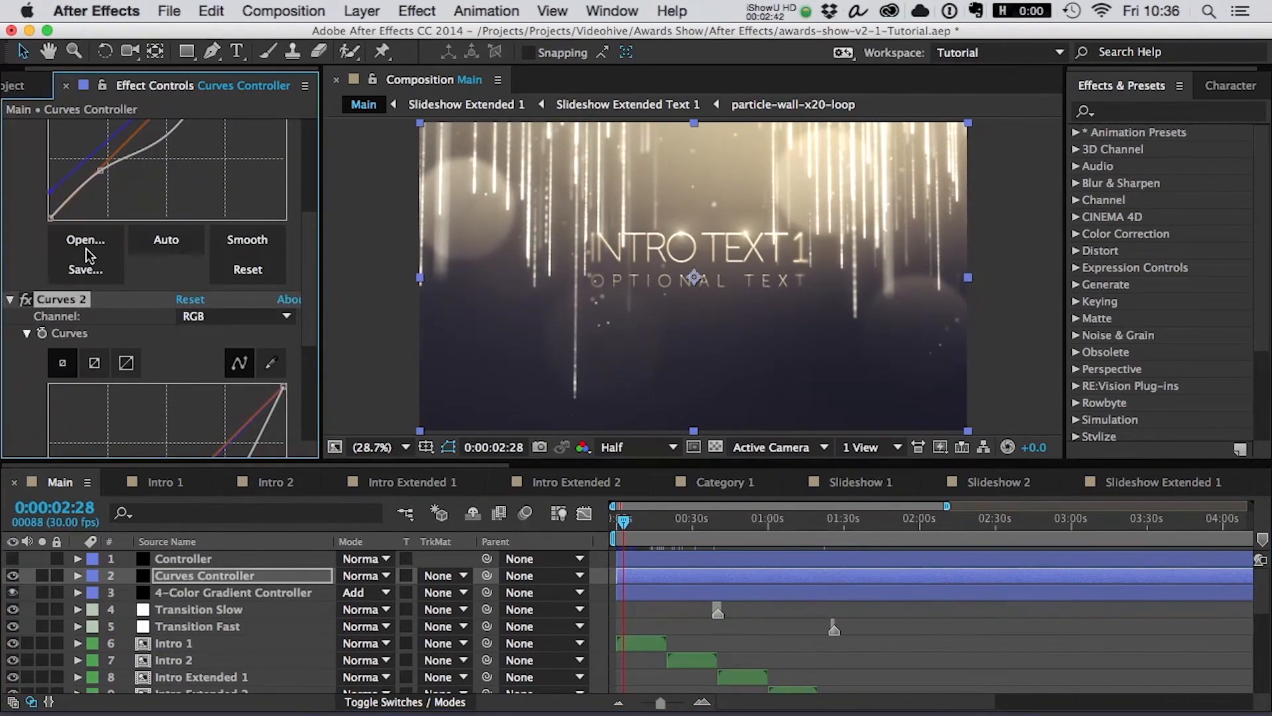
- Examine the Curves 1, Curves 2 and Curves 3 effects on the Curves Controller layer in Main
click(166, 239)
scroll(30, 247, up, 5)
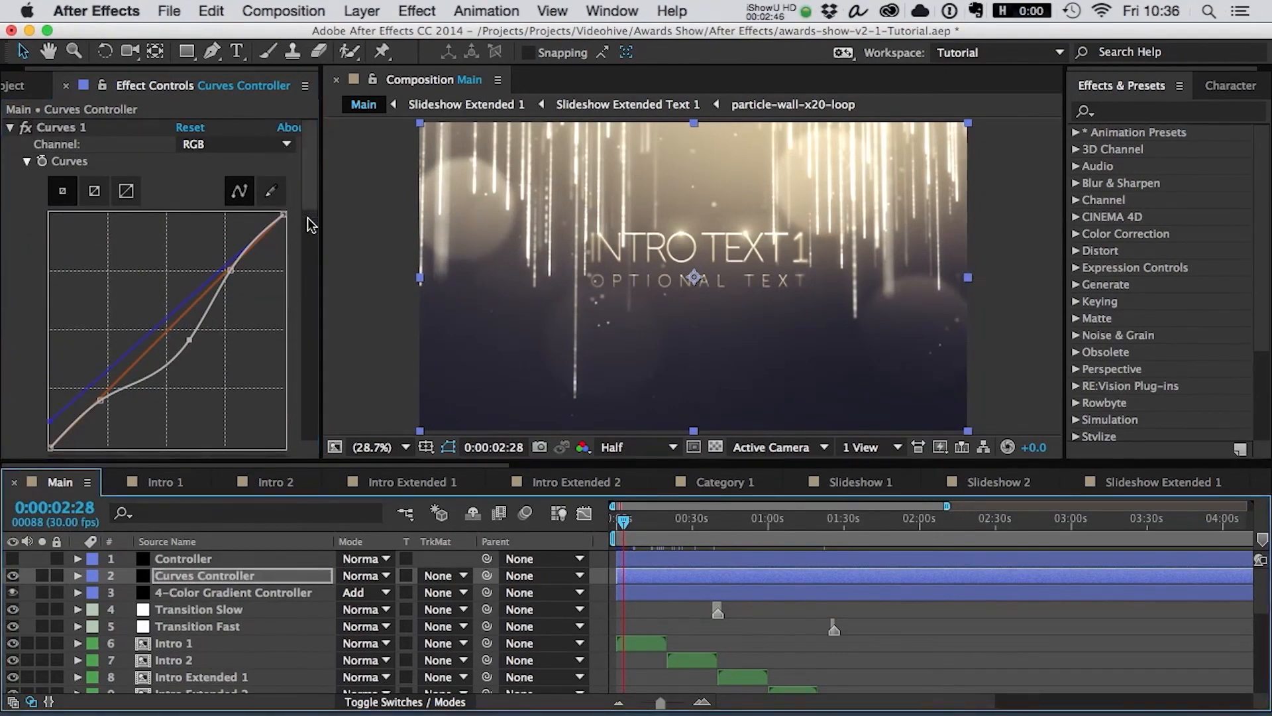
scroll(305, 281, down, 6)
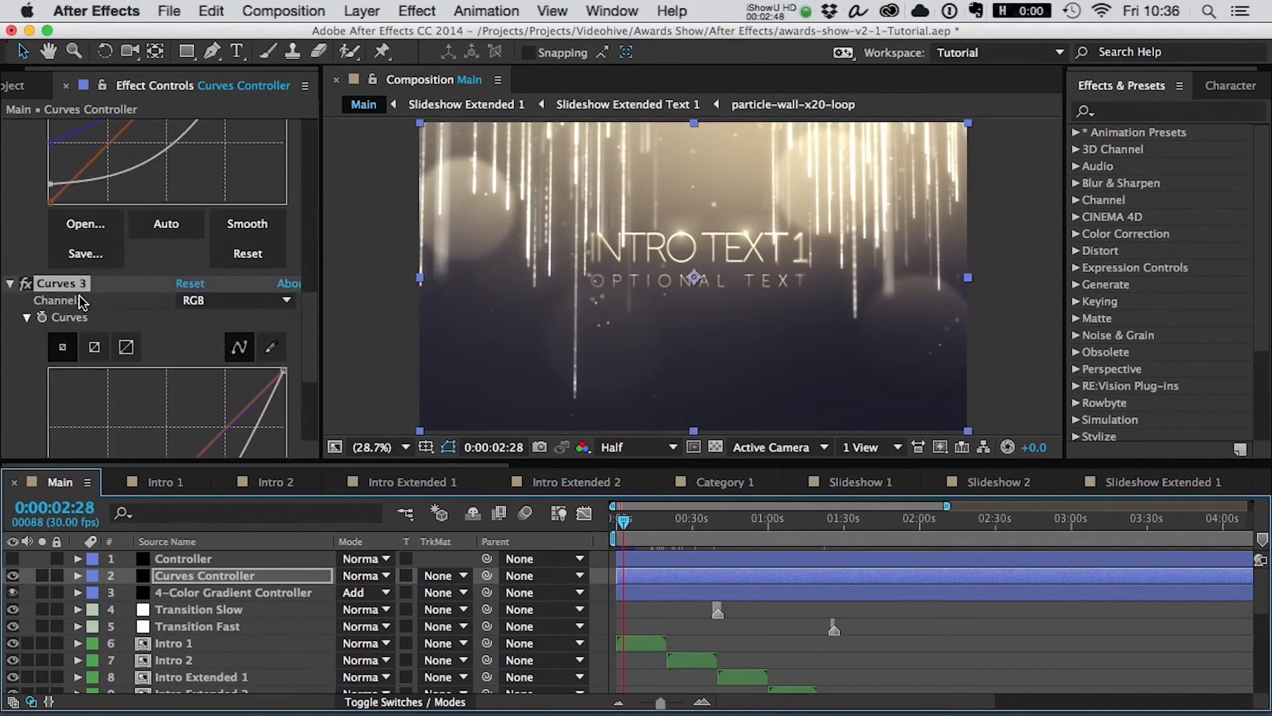
click(76, 285)
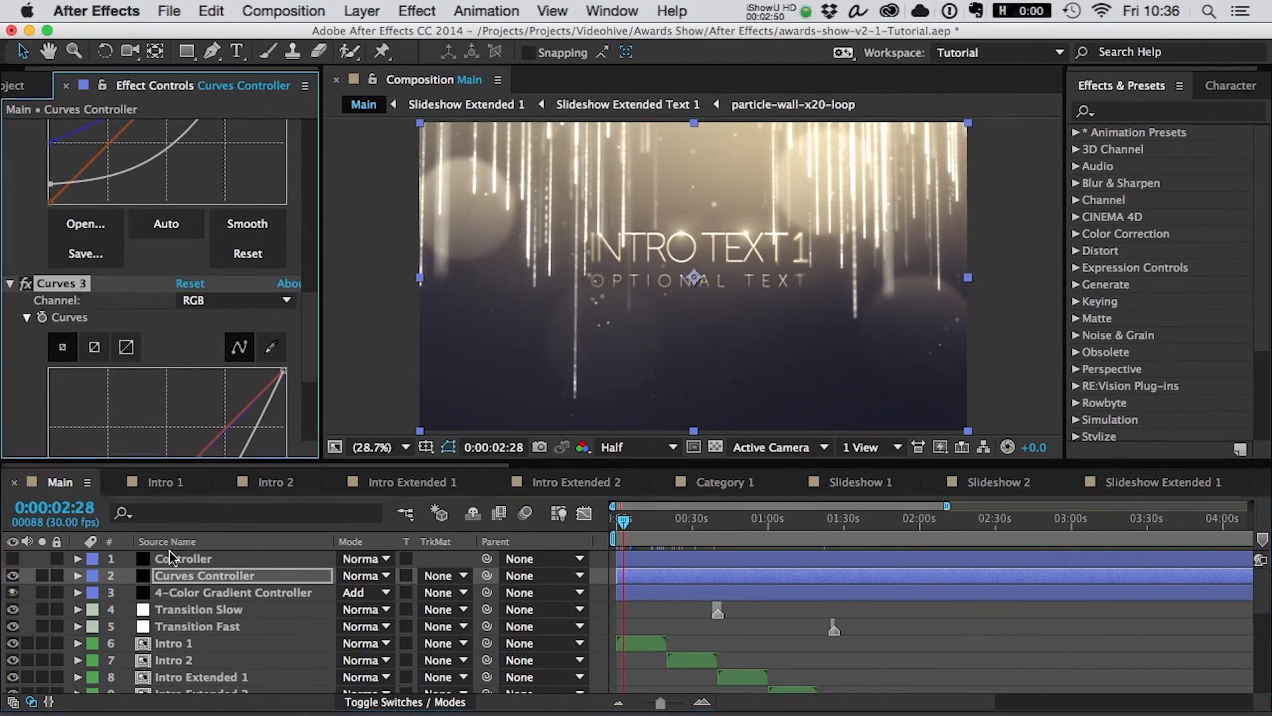
scroll(74, 173, up, 8)
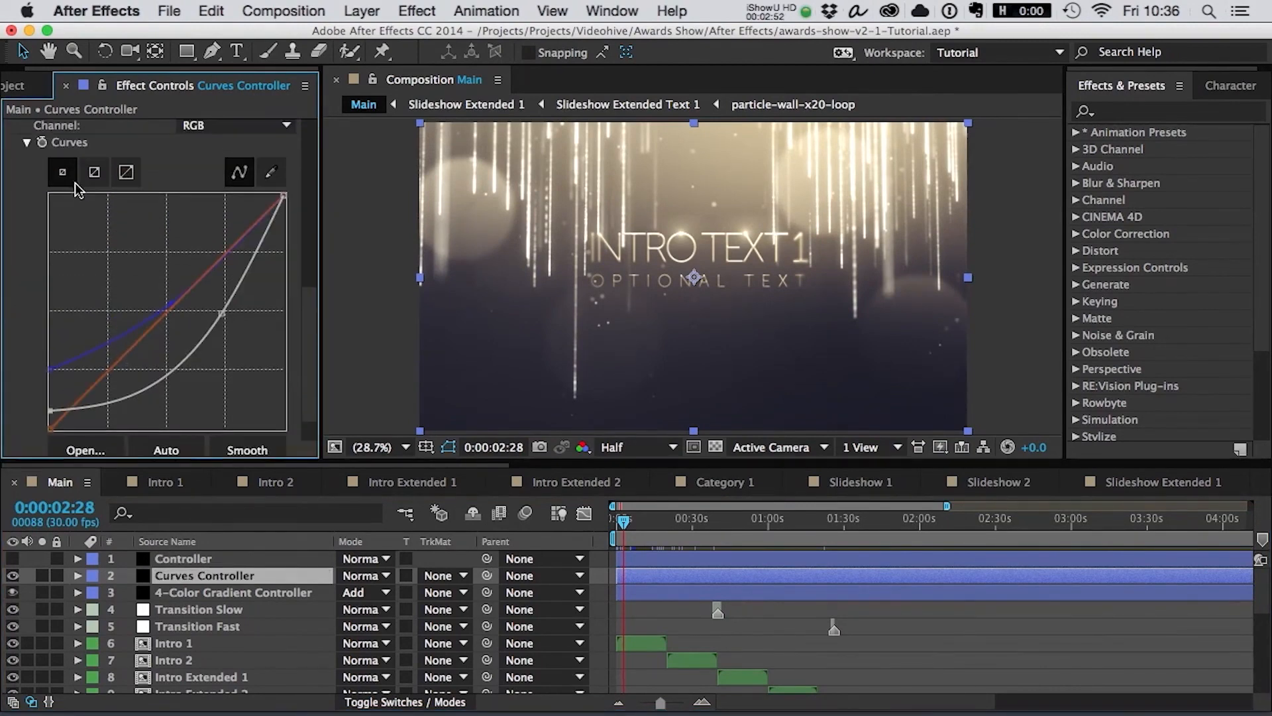
click(54, 144)
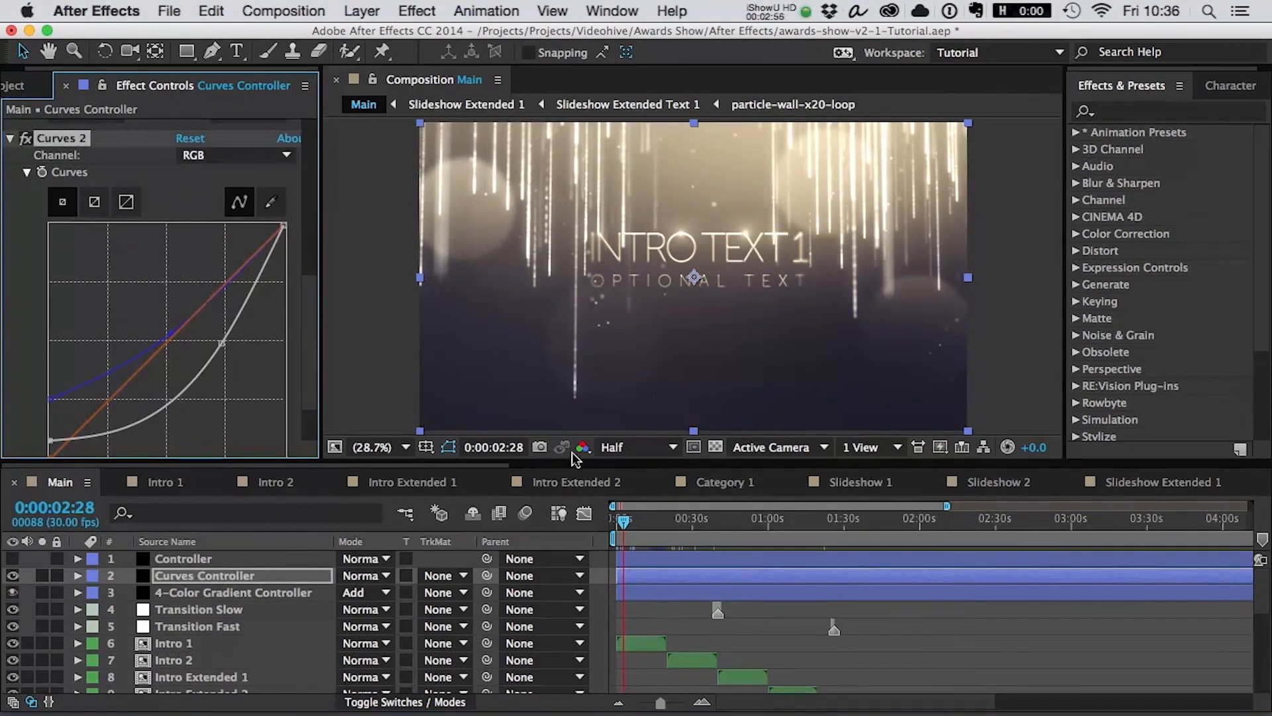
- Return to the Demo Settings composition, look over the Gold Curves layer, and select its first Curves effect
scroll(309, 462, right, 5)
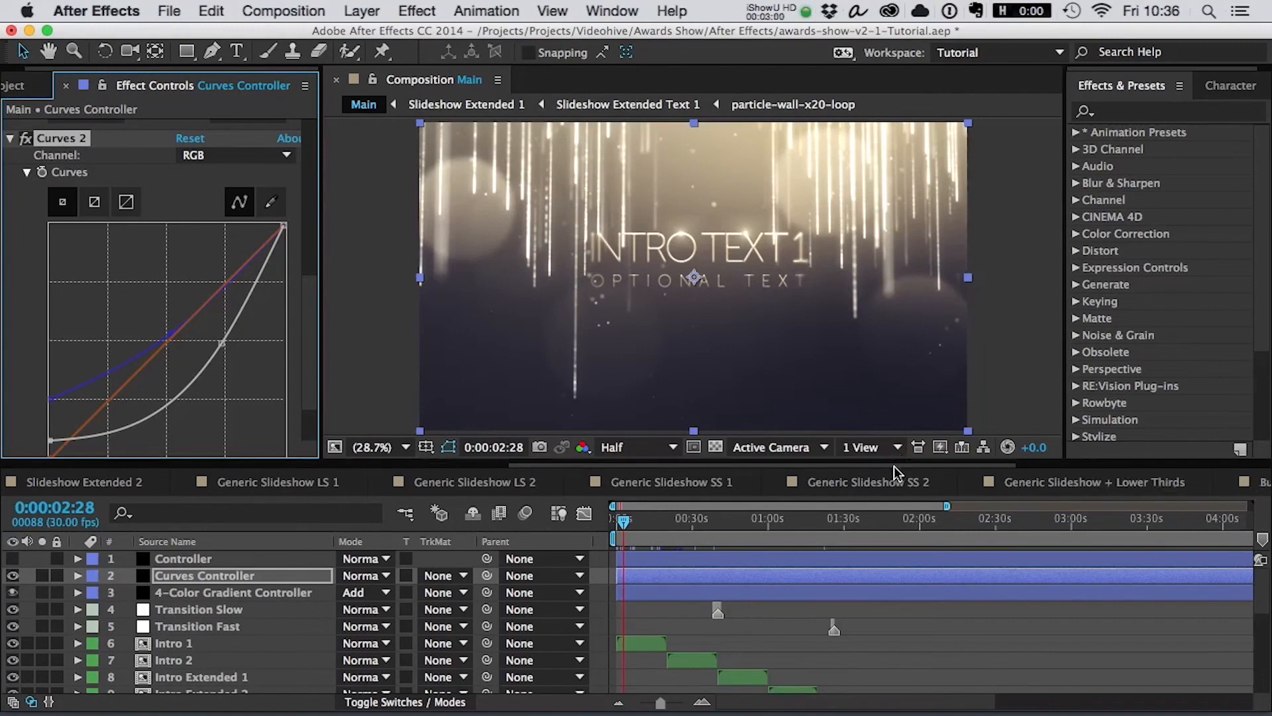
drag(893, 467, 1174, 466)
click(1225, 481)
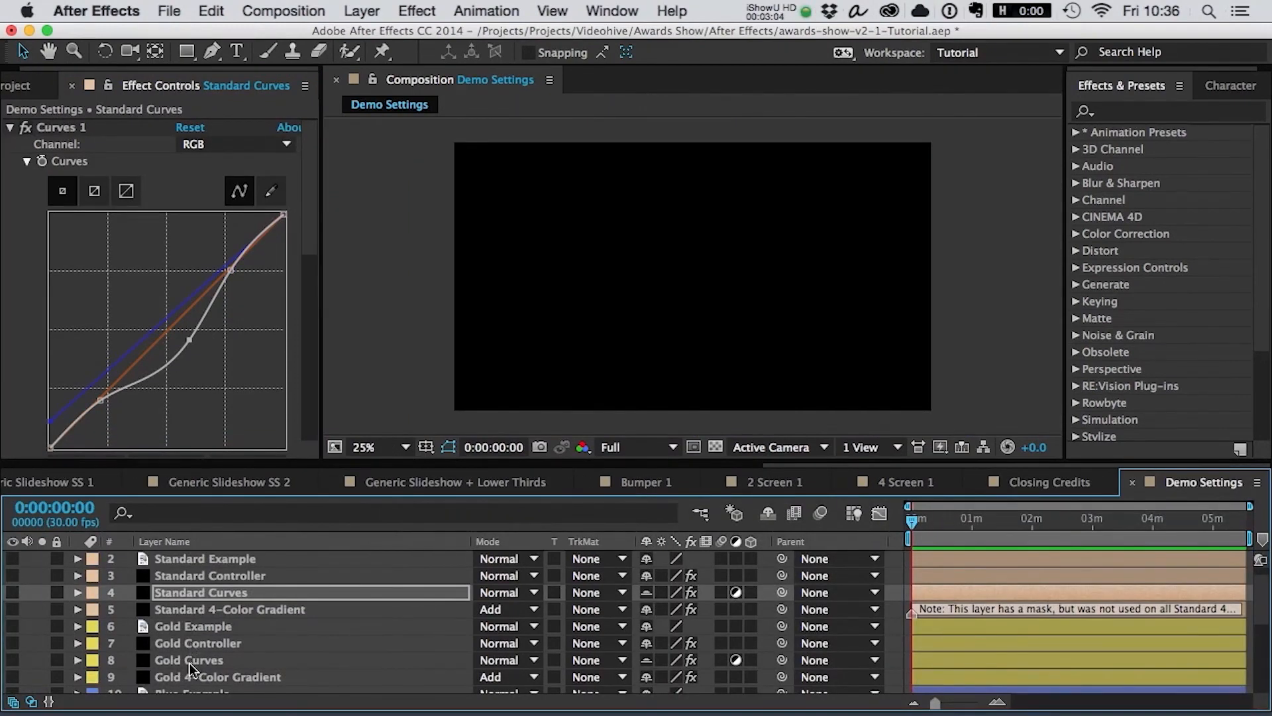
scroll(237, 598, down, 1)
click(212, 646)
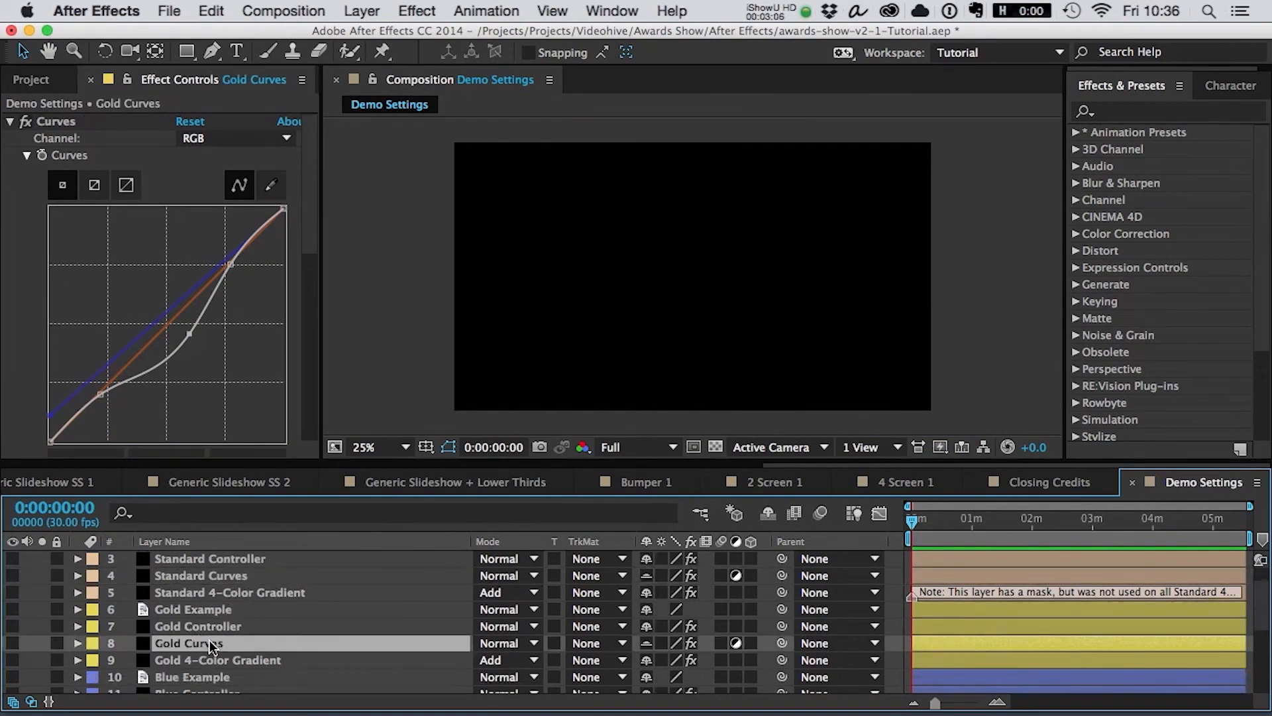
scroll(212, 219, down, 3)
scroll(325, 198, up, 3)
click(73, 125)
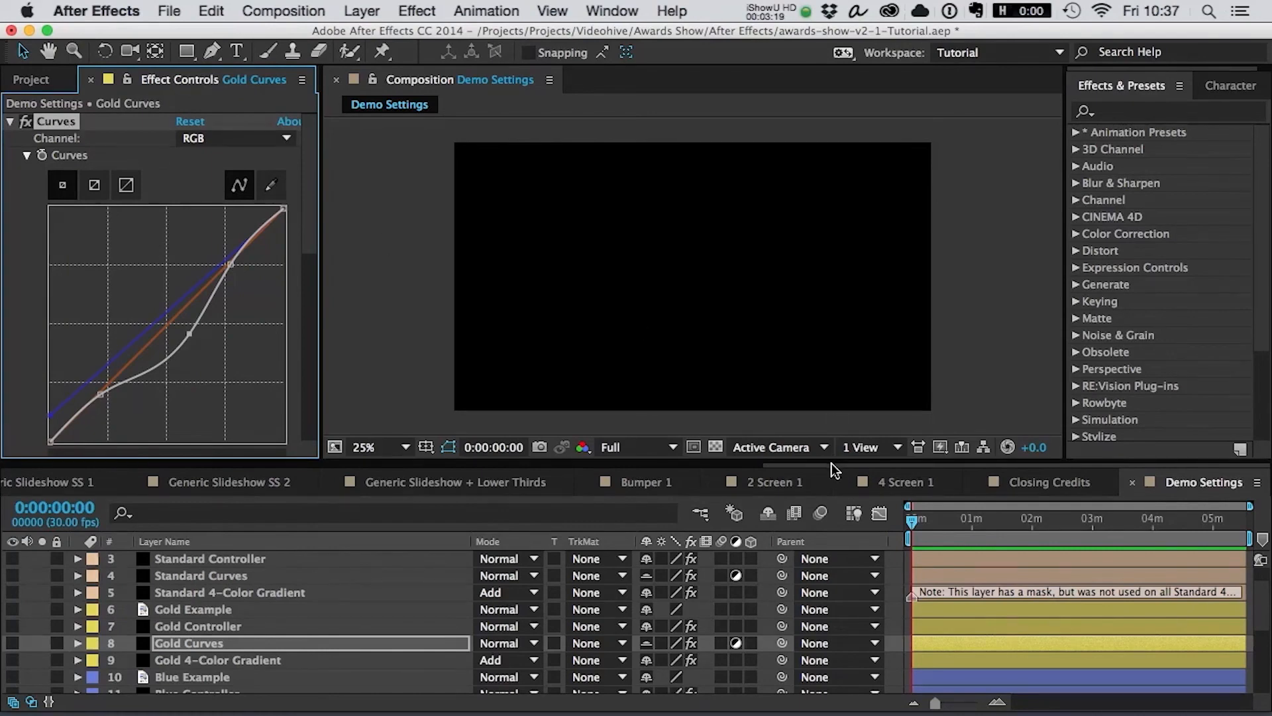
- Rename the Curves 1 effect on Main's Curves Controller layer to Curves 6
drag(830, 466, 1, 437)
click(44, 482)
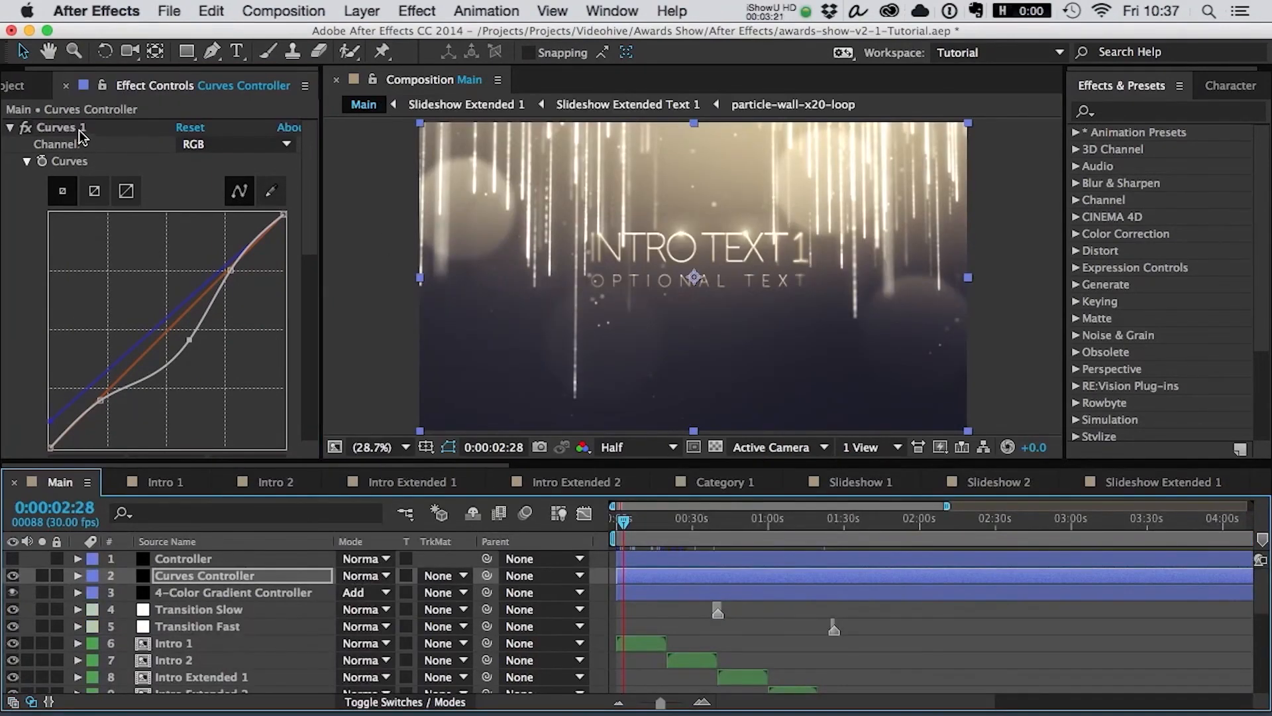
key(Return)
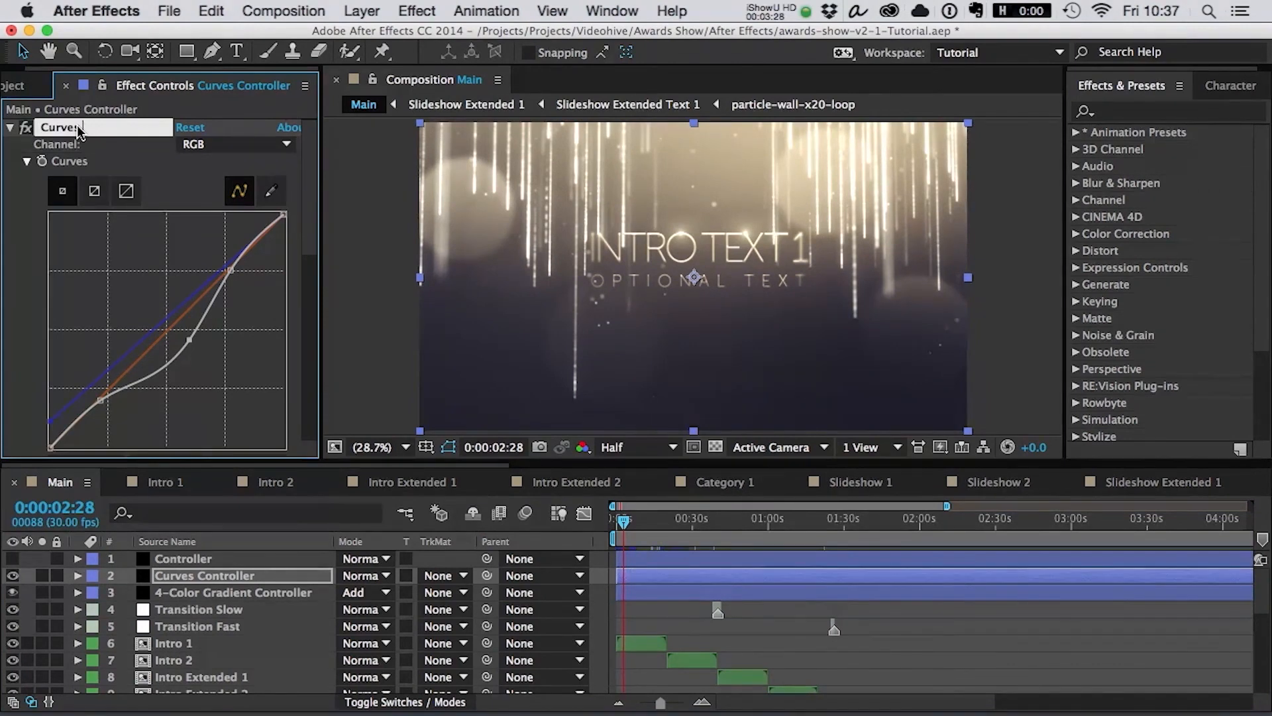
click(20, 196)
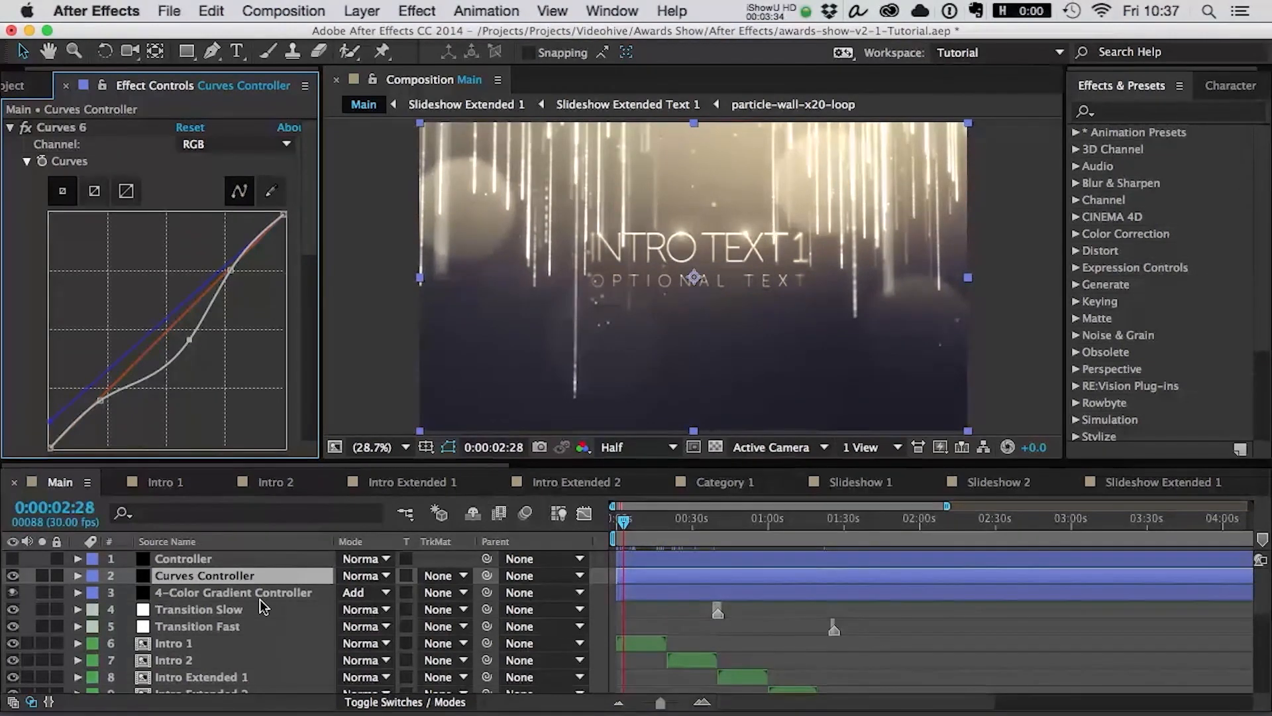
- Compare the Curves 6 effect on Main's Curves Controller with the first Curves effect on the Gold Curves layer in Demo Settings
click(208, 577)
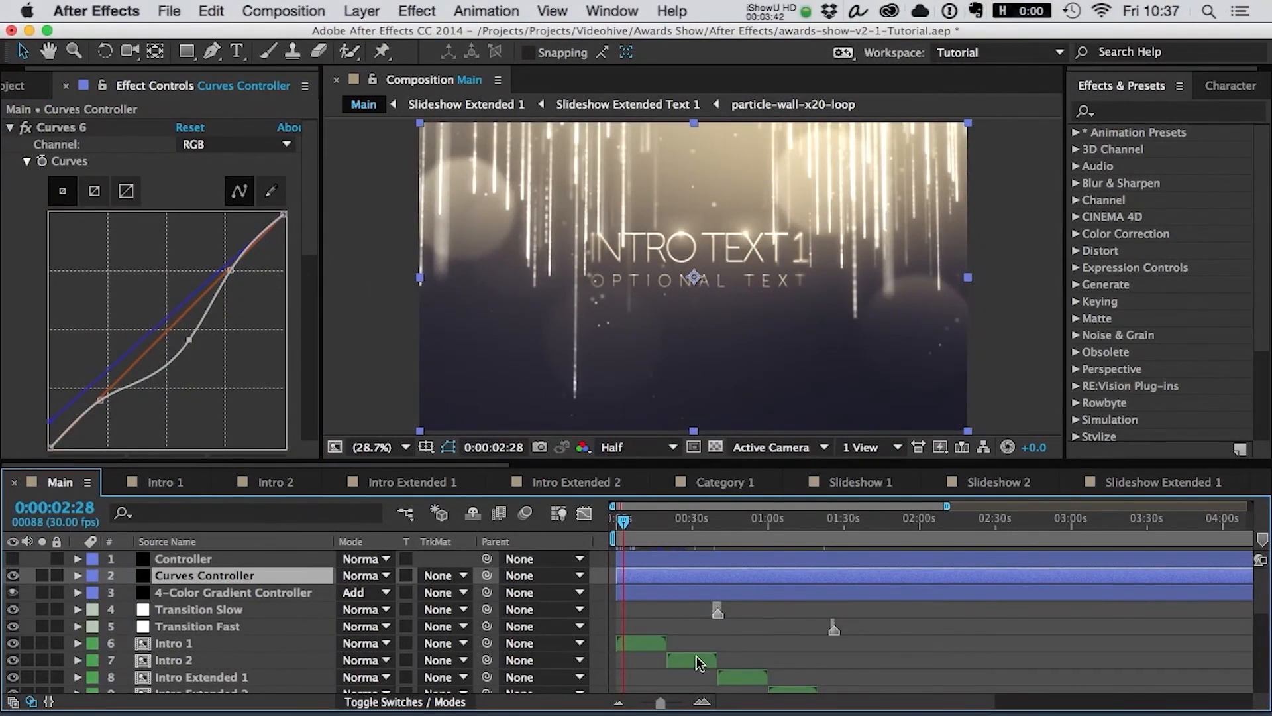
click(69, 129)
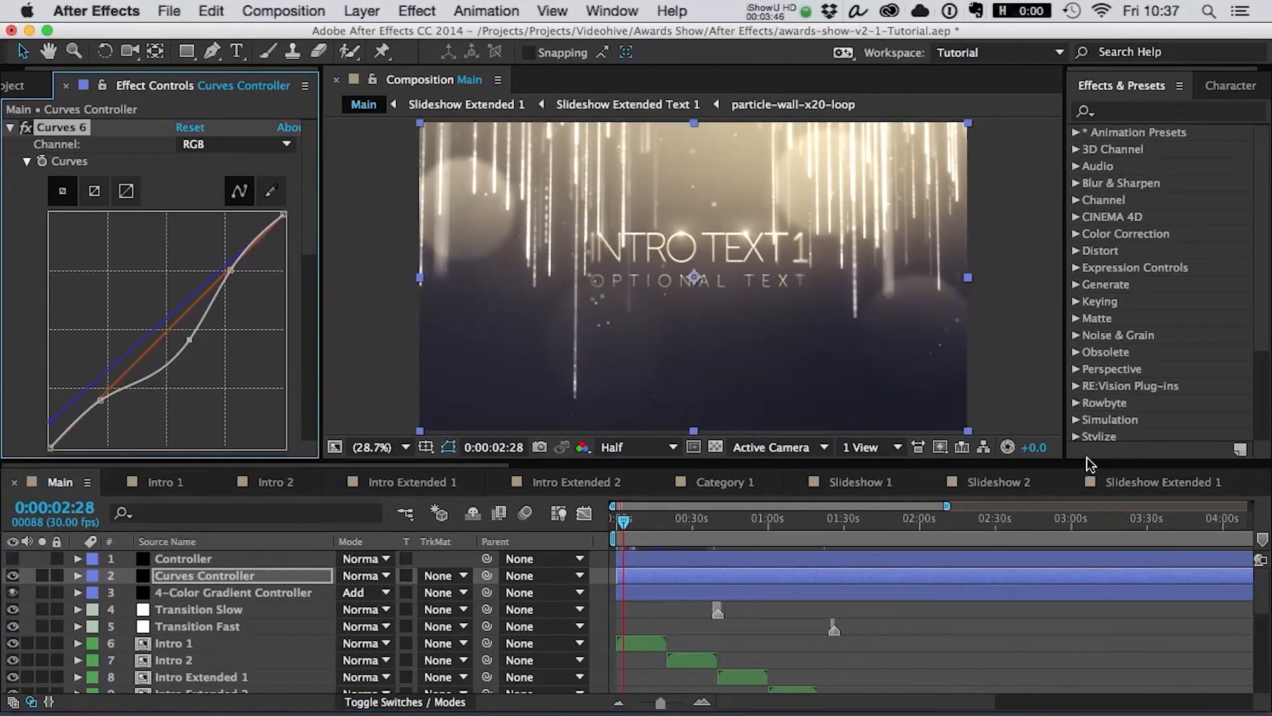
drag(452, 467, 861, 468)
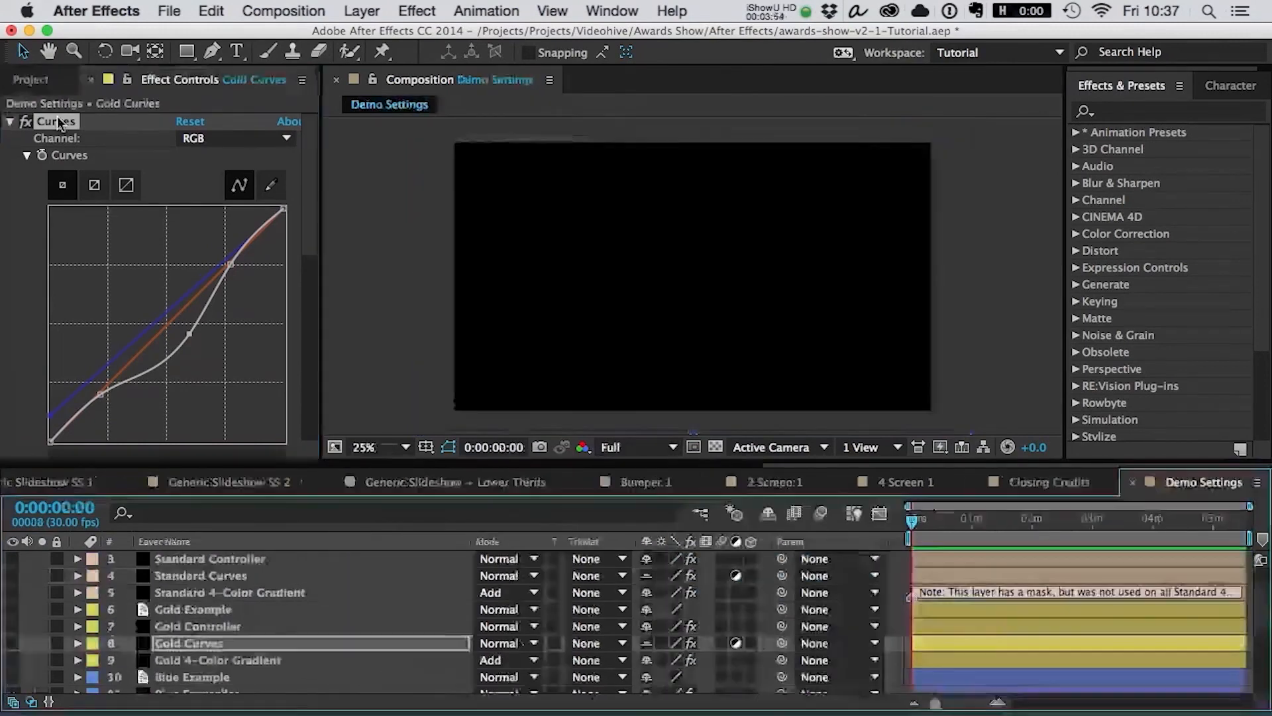
click(57, 121)
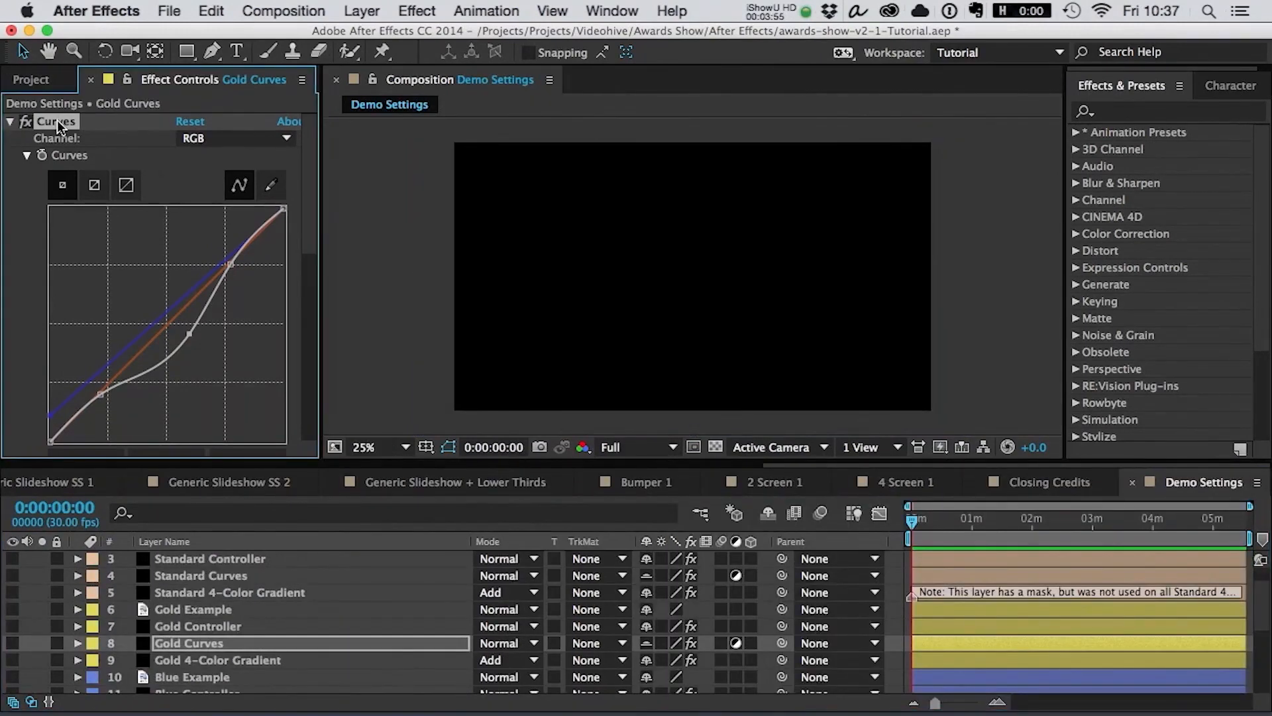
drag(796, 467, 58, 464)
click(58, 482)
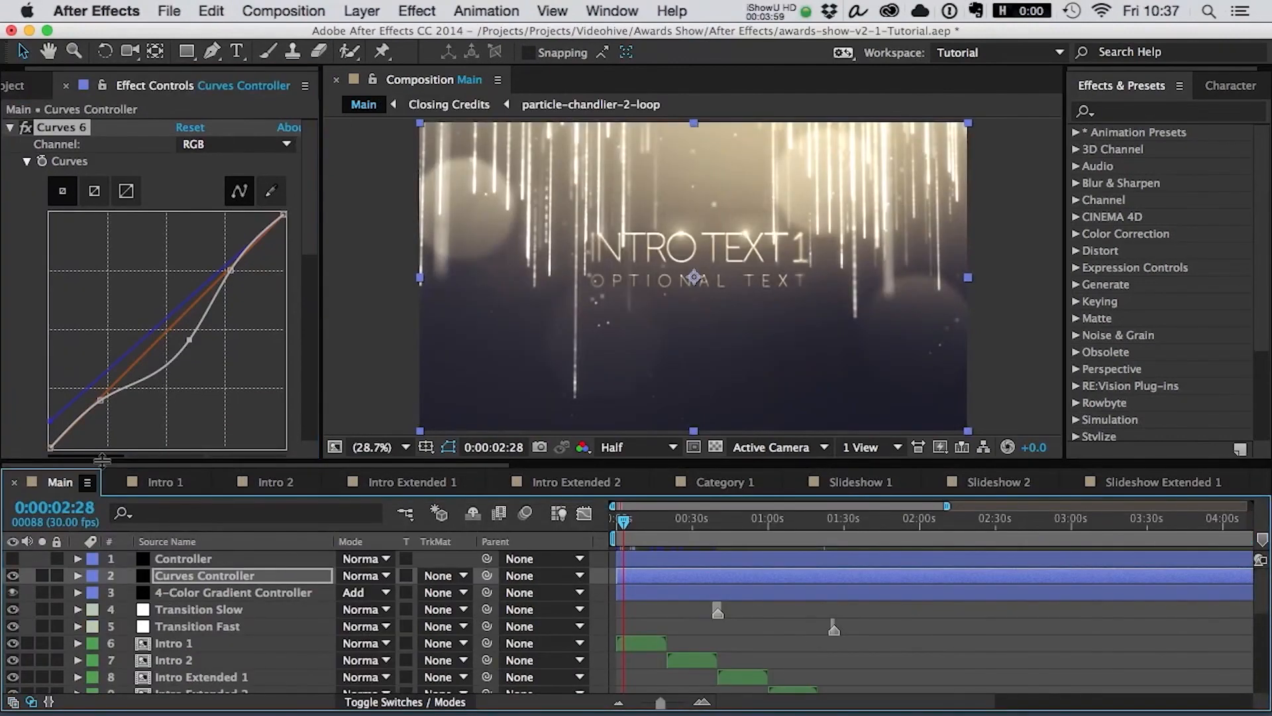
click(73, 129)
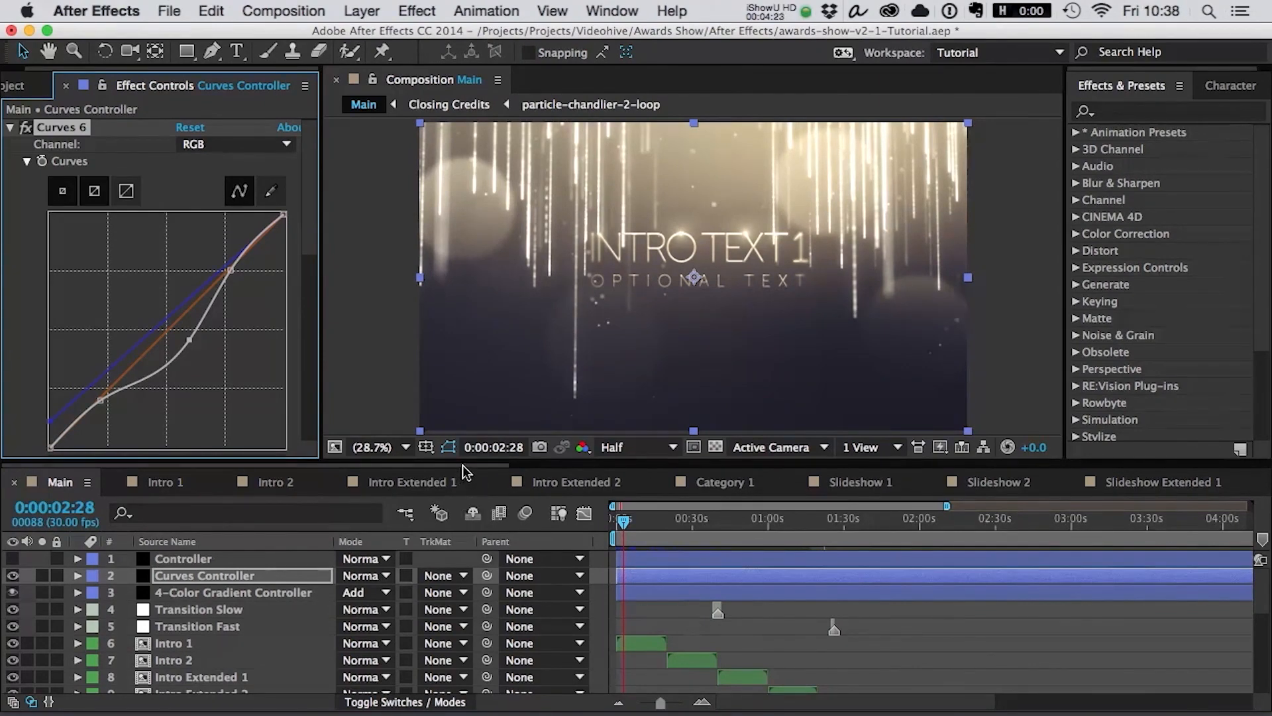
drag(463, 464, 1199, 473)
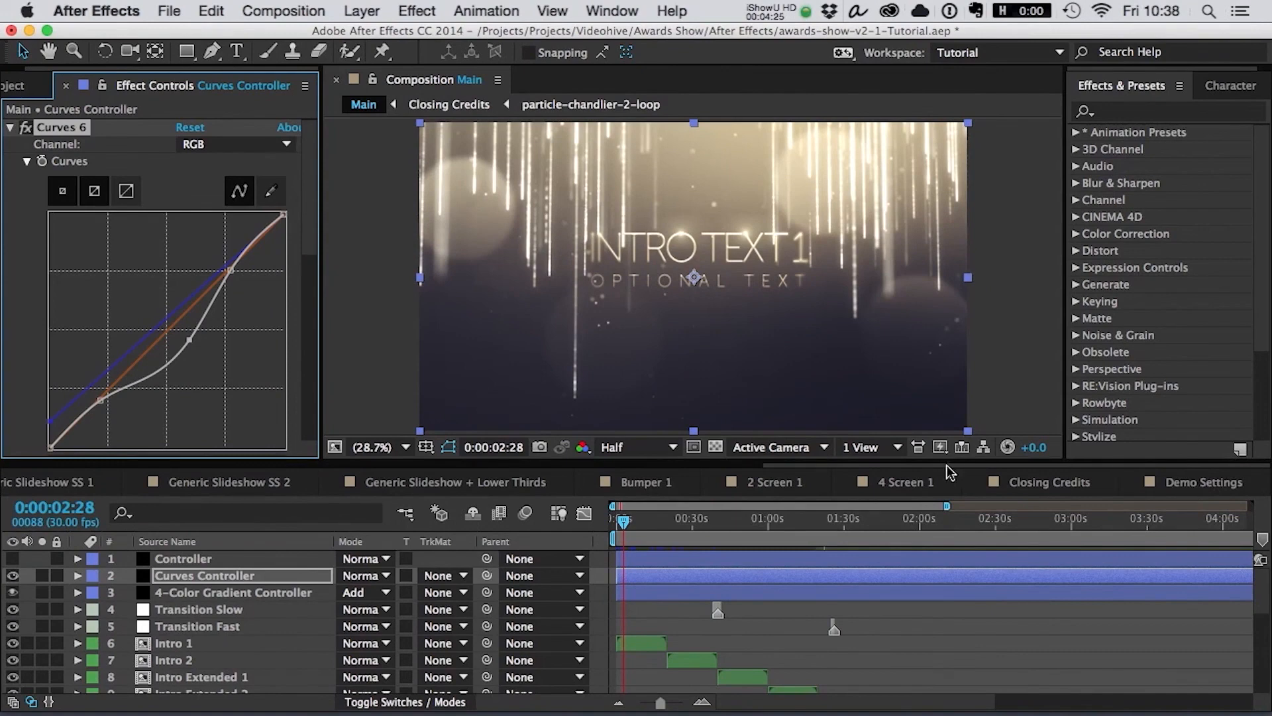
drag(948, 466, 53, 466)
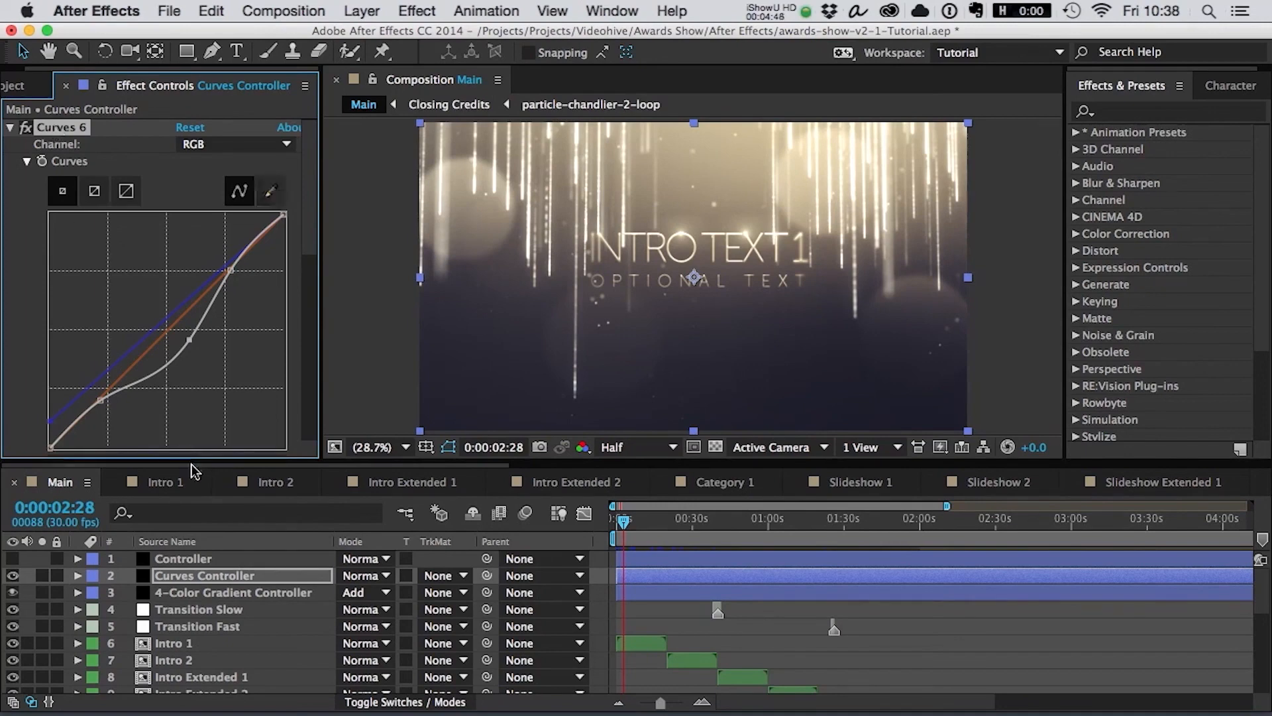
- Rename the first Curves effect on the Gold Curves layer in Demo Settings to Curves 6
drag(193, 466, 1033, 483)
click(1156, 482)
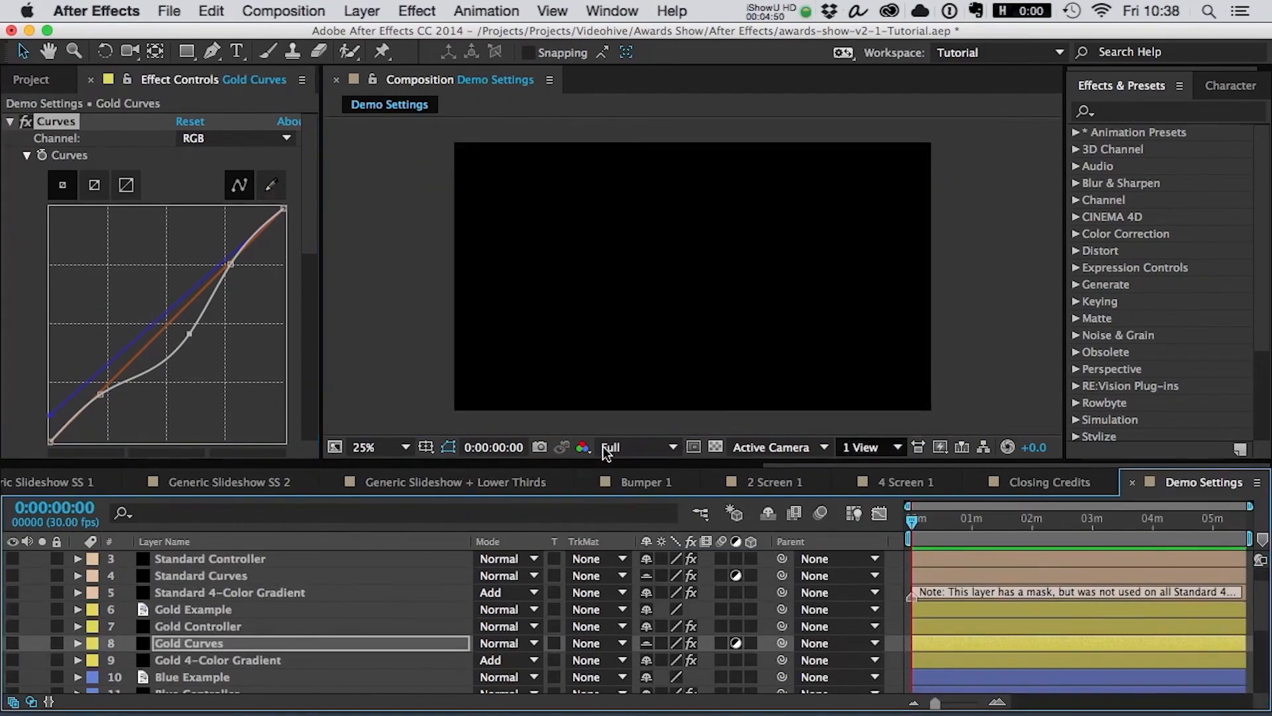
click(64, 122)
key(Return)
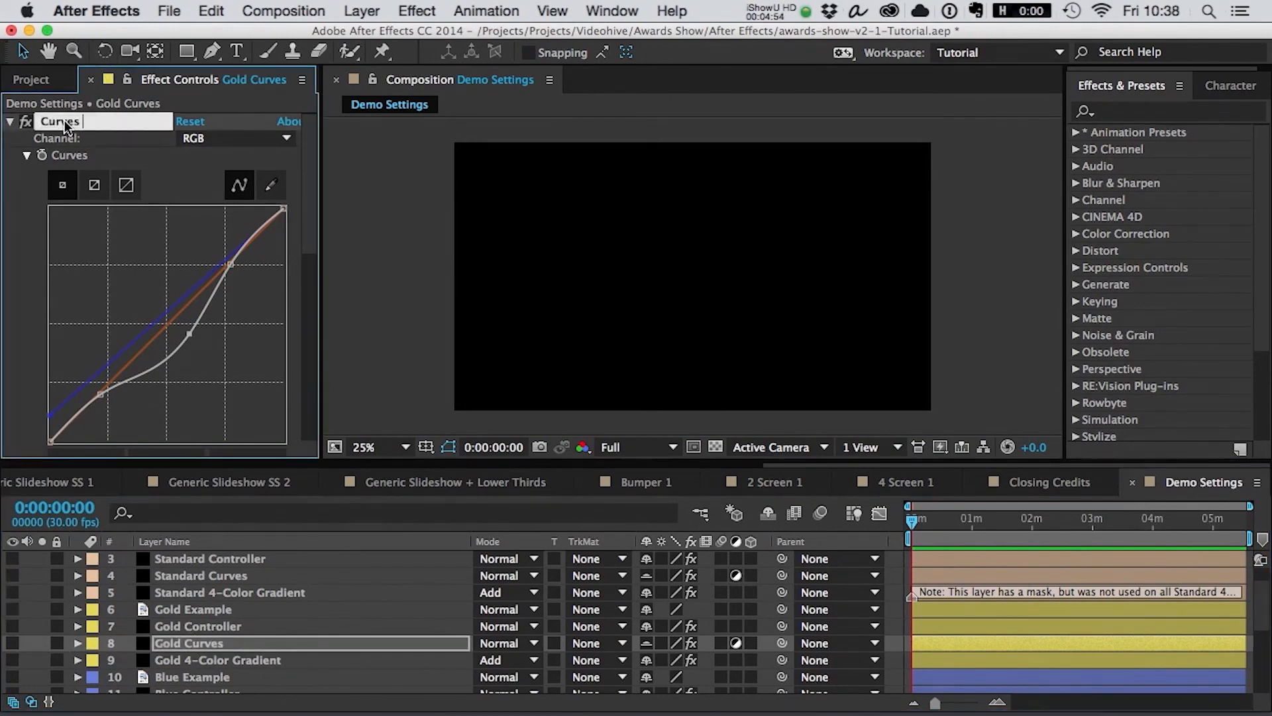
text(6)
key(Return)
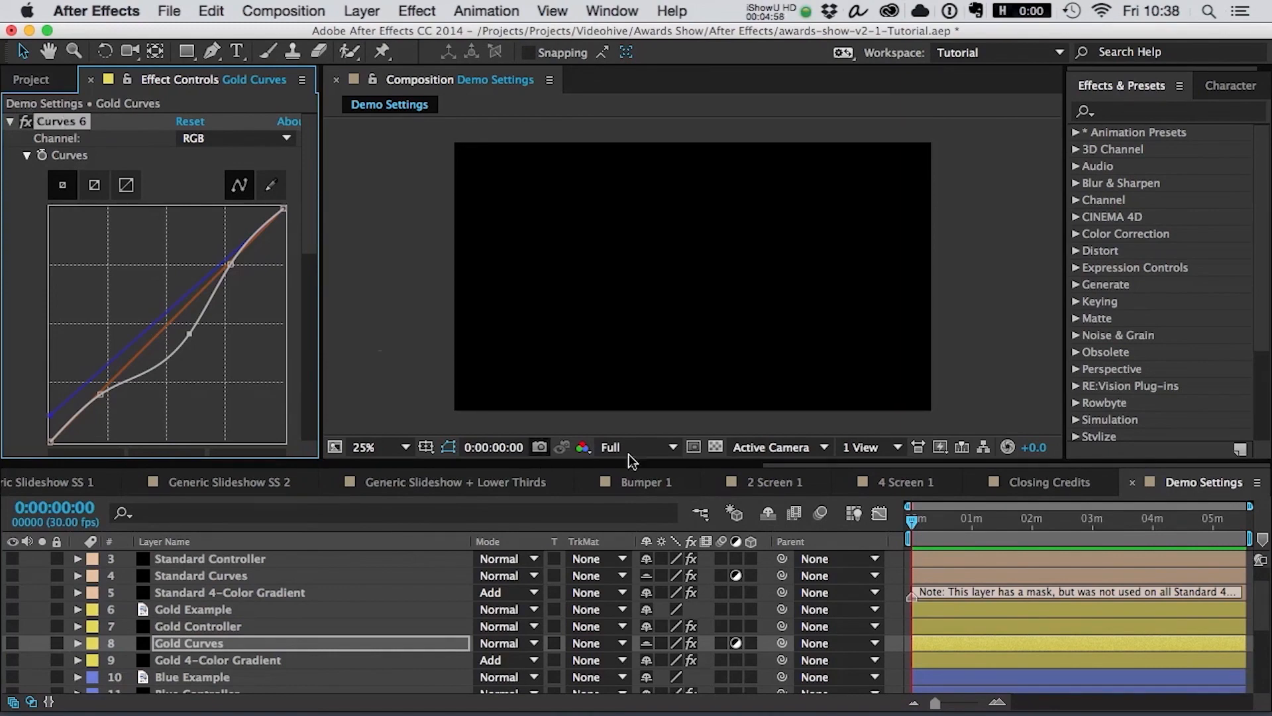
- Transfer the Gold Curves layer's Curves 6 settings to the matching Curves 6 effect on Main's Curves Controller
scroll(792, 480, up, 6)
click(38, 485)
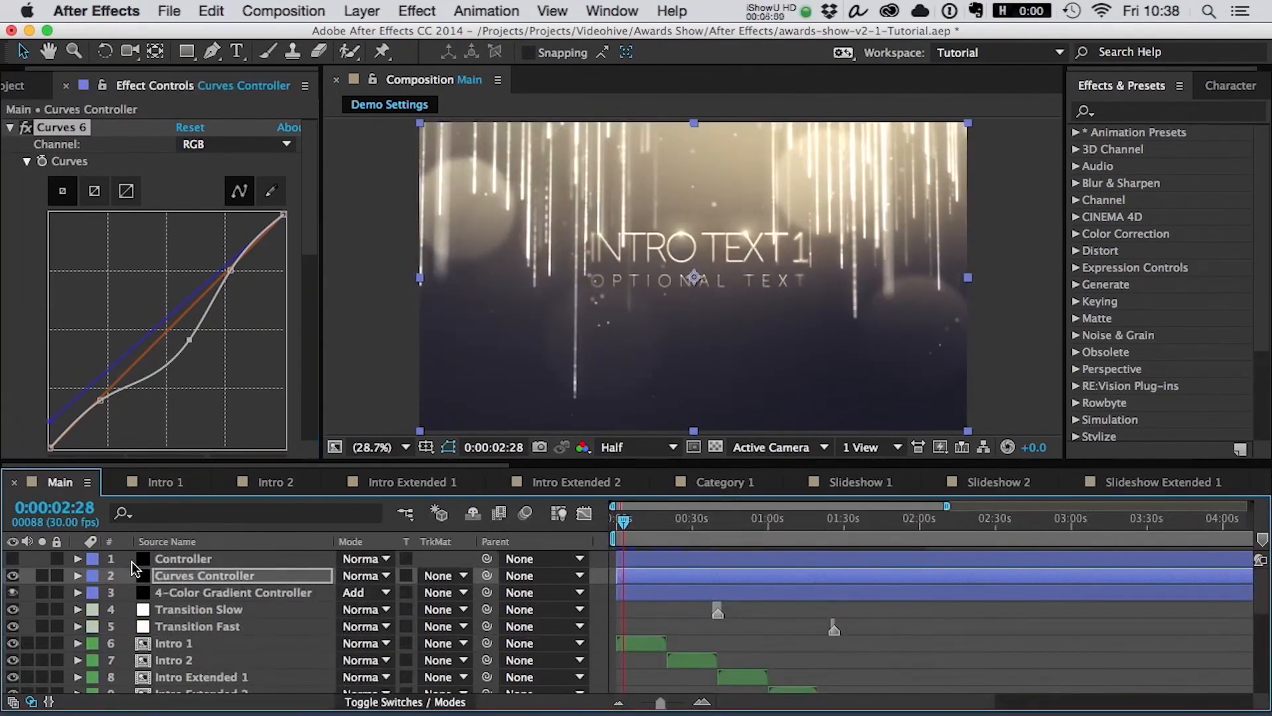
click(65, 125)
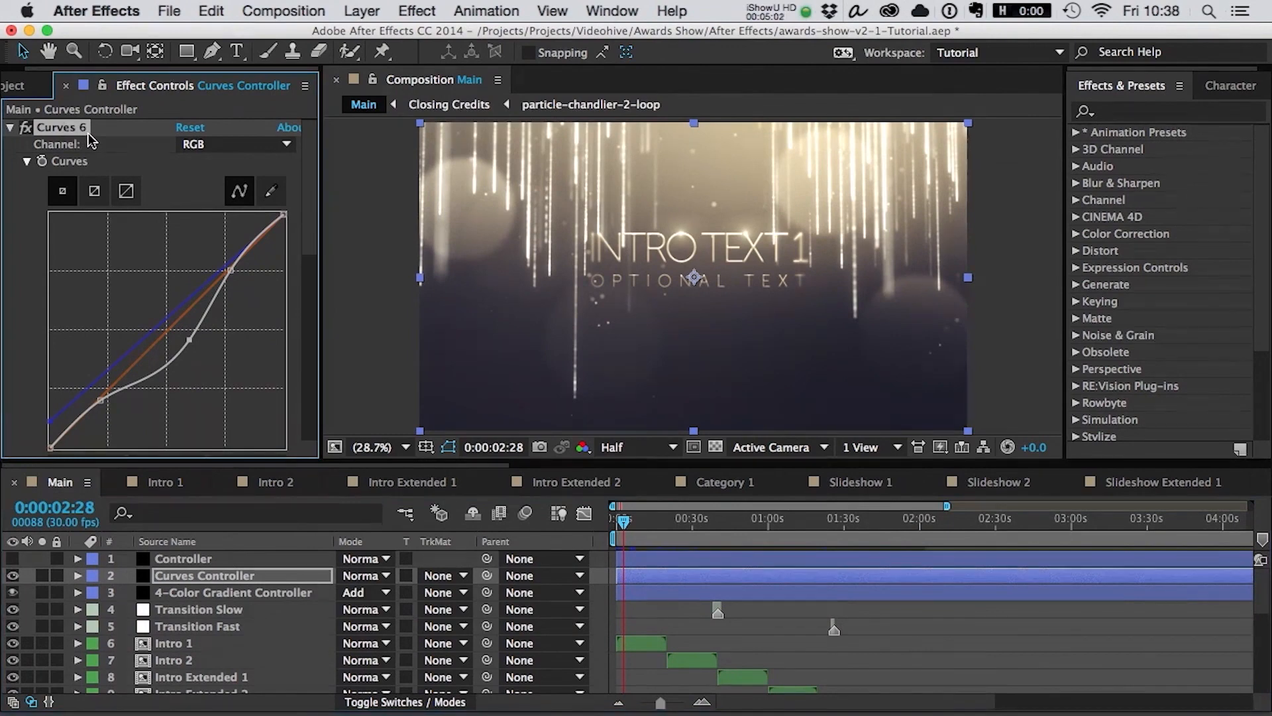
- Copy the Curves 2 settings from the Gold Curves layer in Demo Settings onto the Curves 2 effect of Main's Curves Controller
scroll(1136, 464, down, 8)
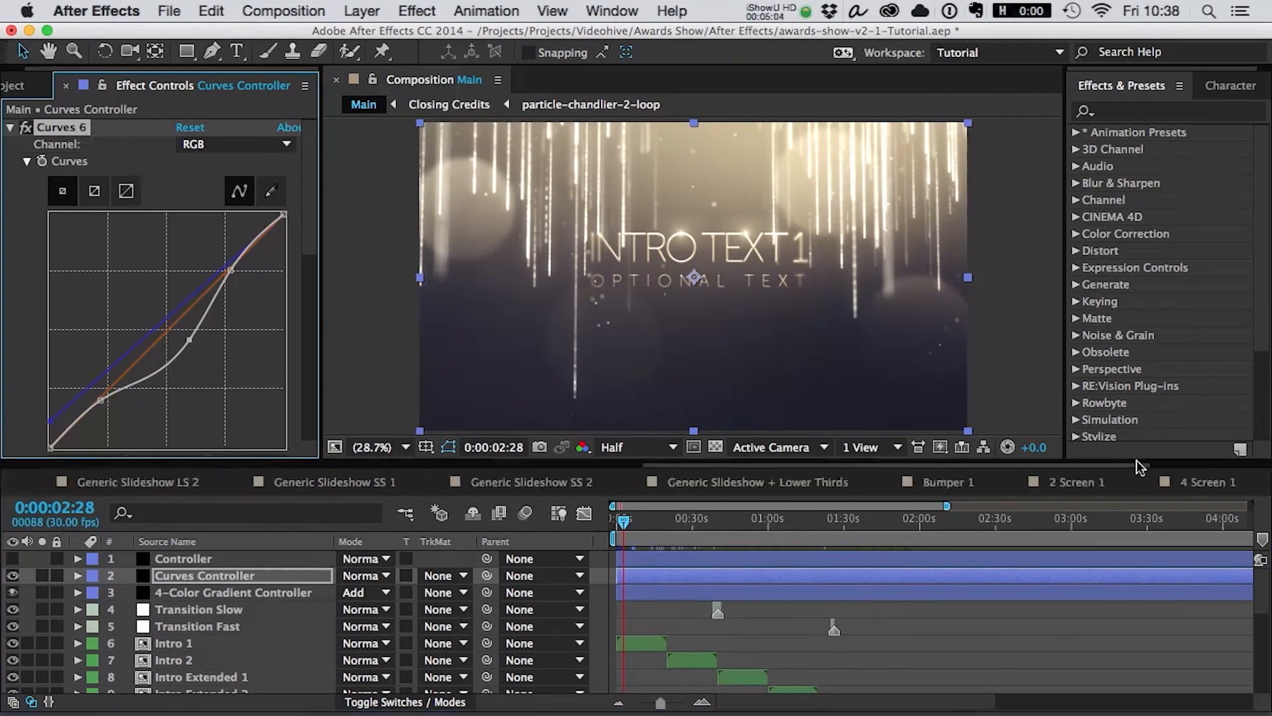
click(1178, 477)
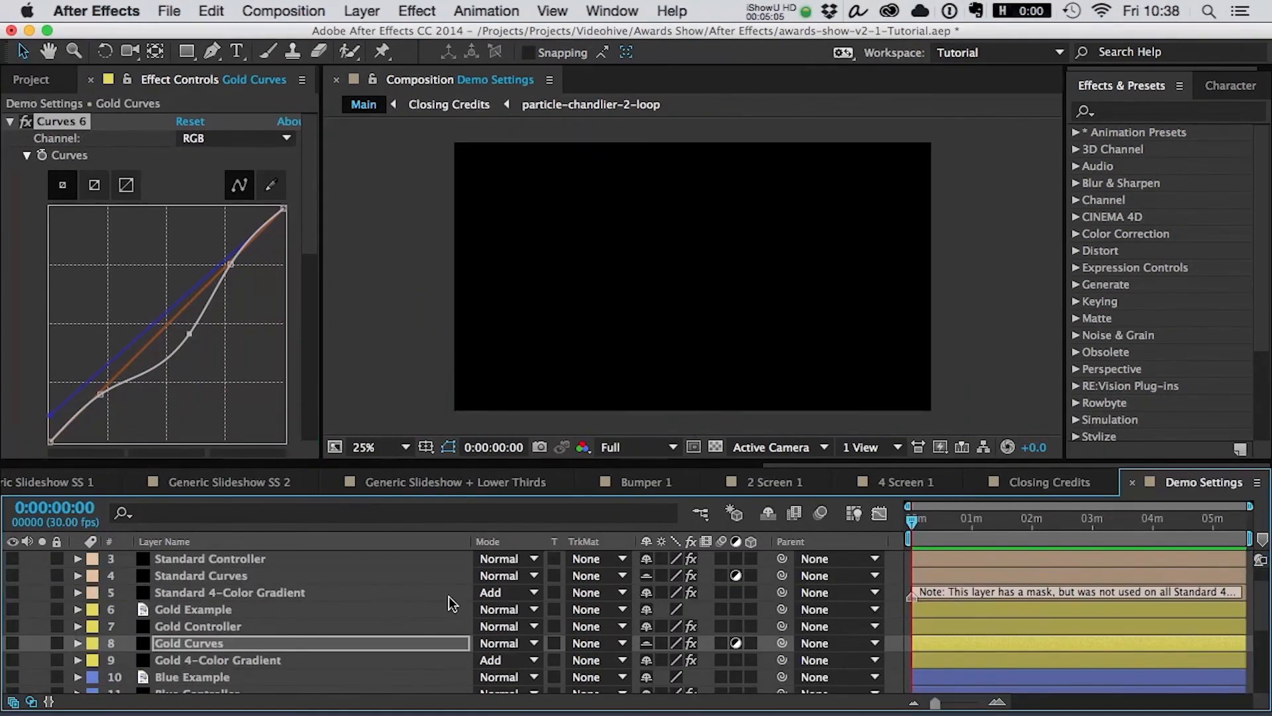
click(241, 659)
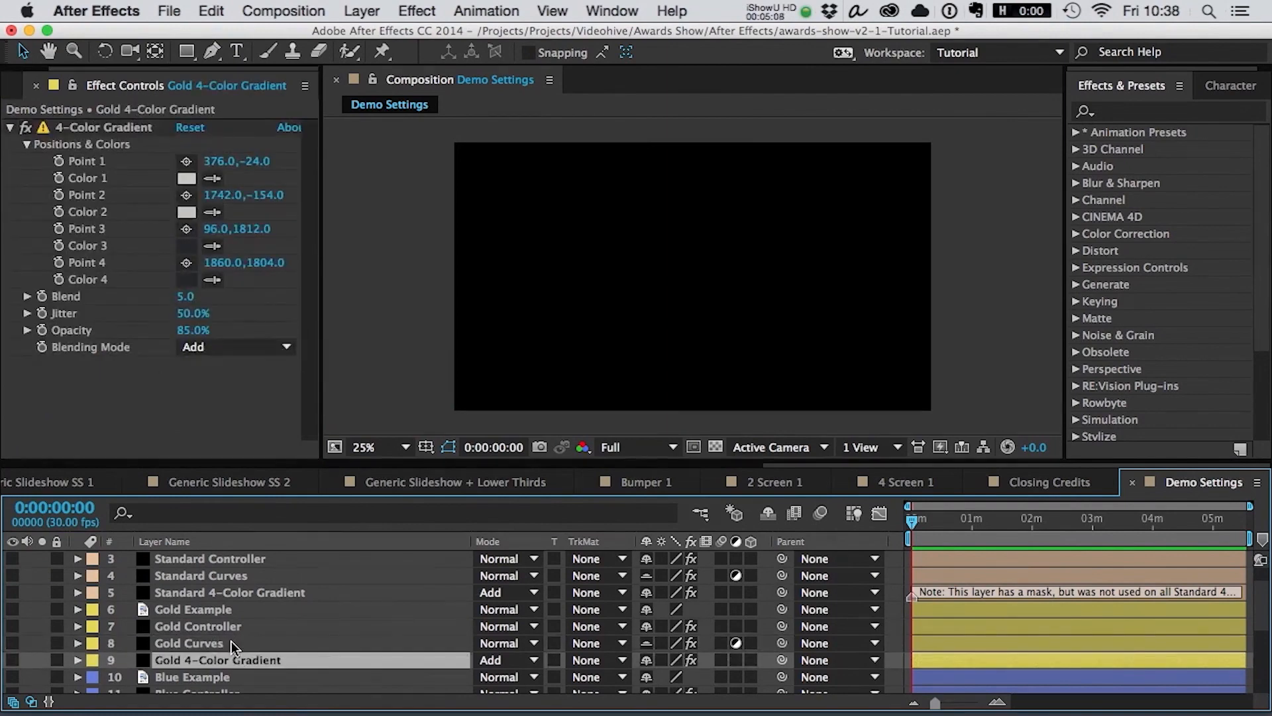
click(239, 643)
scroll(299, 271, up, 5)
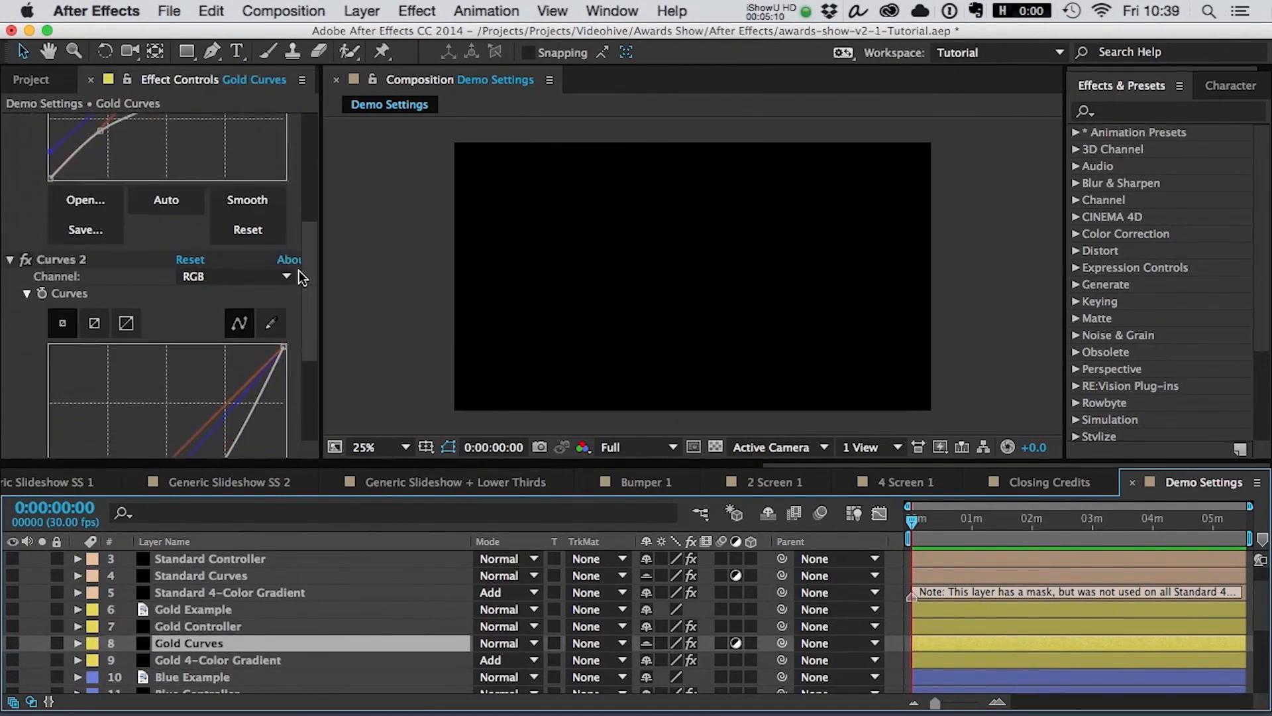
click(69, 255)
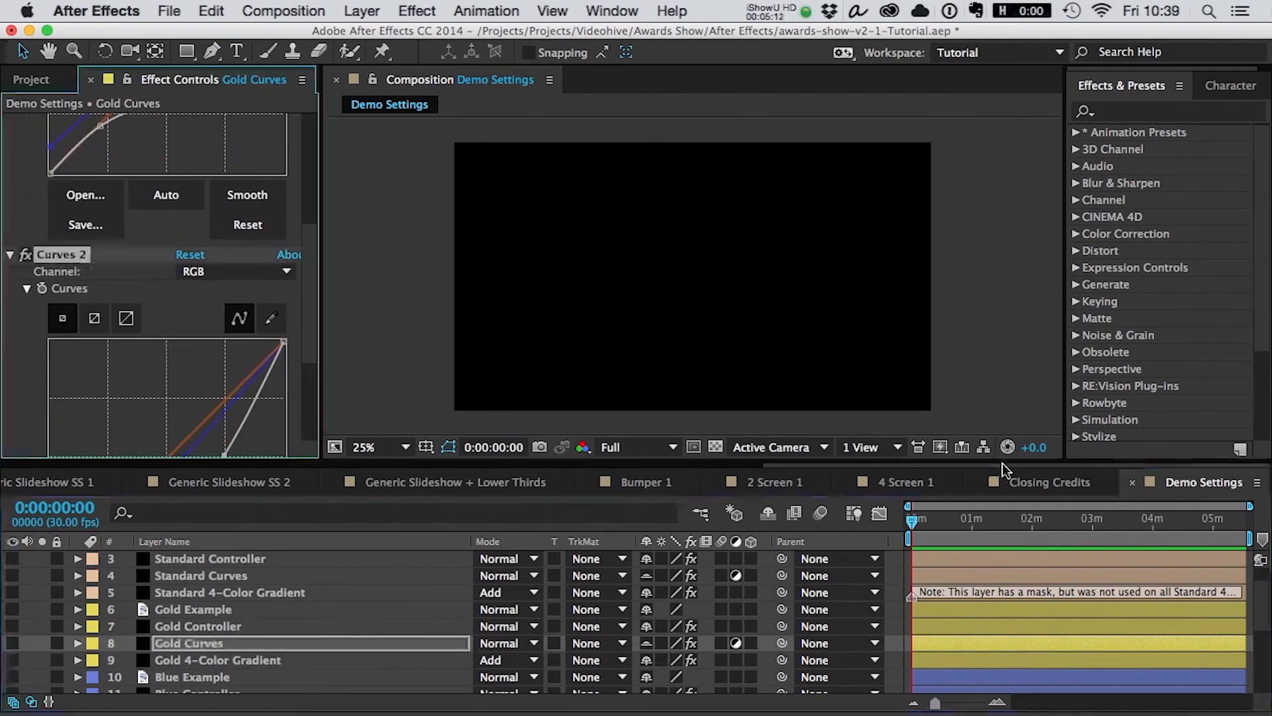
drag(1003, 464, 13, 463)
click(60, 482)
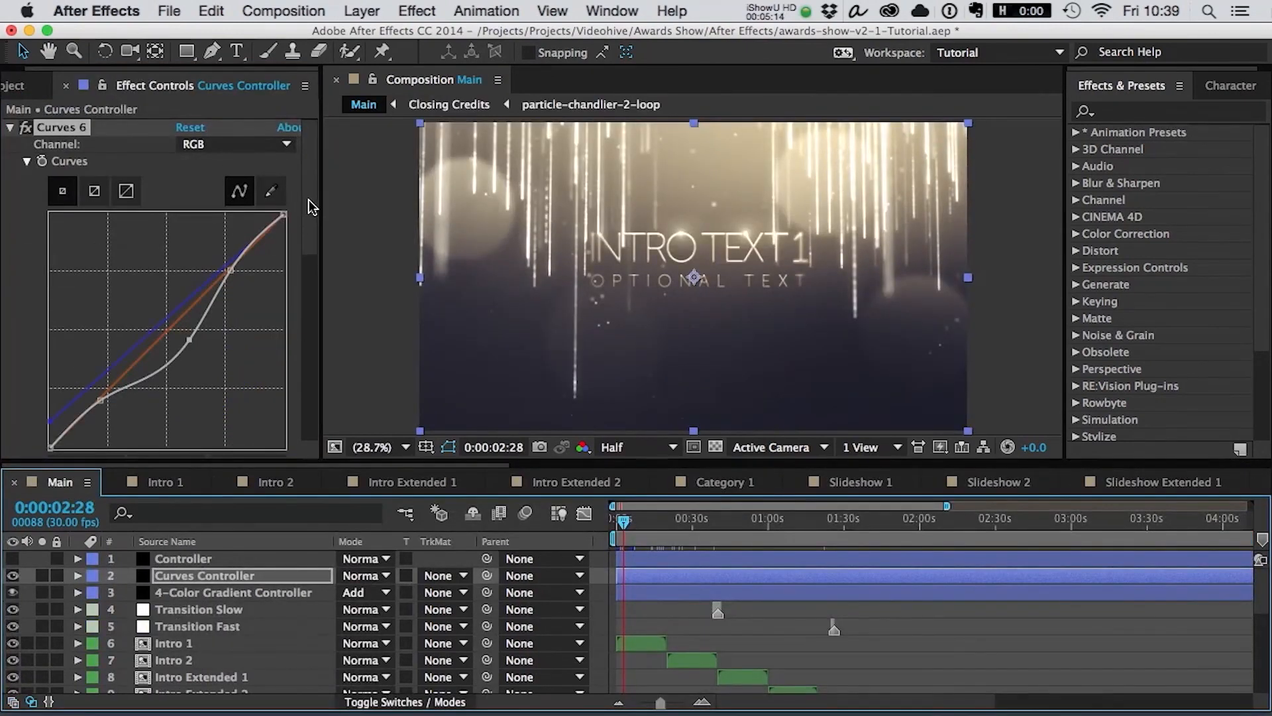
scroll(142, 300, up, 5)
click(82, 303)
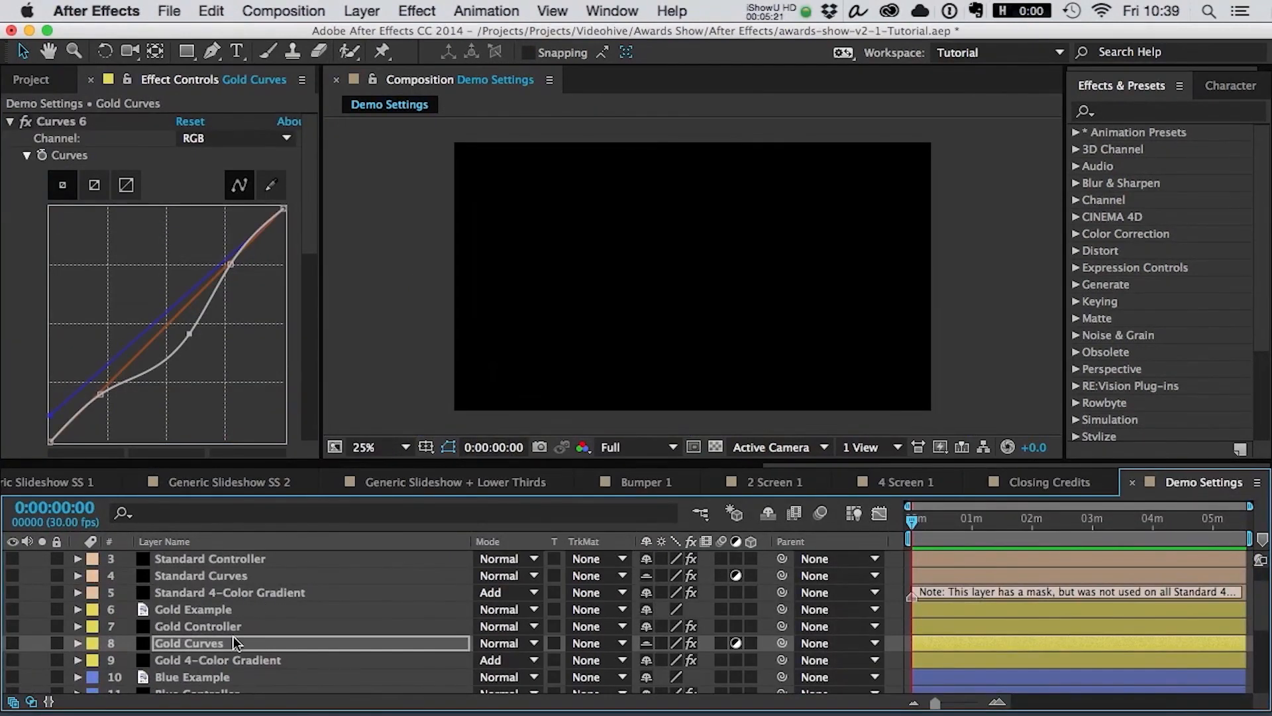
- Copy the 4-Color Gradient effect from the Gold 4-Color Gradient layer in Demo Settings onto Main's 4-Color Gradient Controller
click(218, 660)
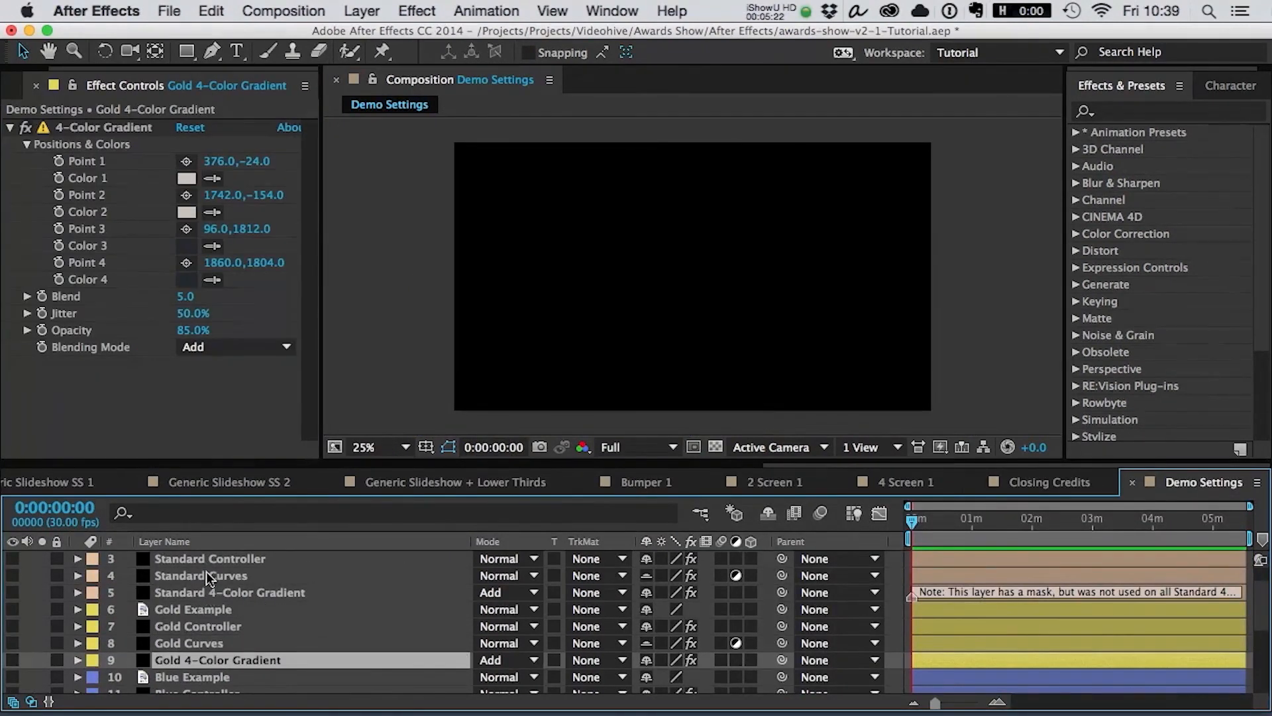
click(107, 127)
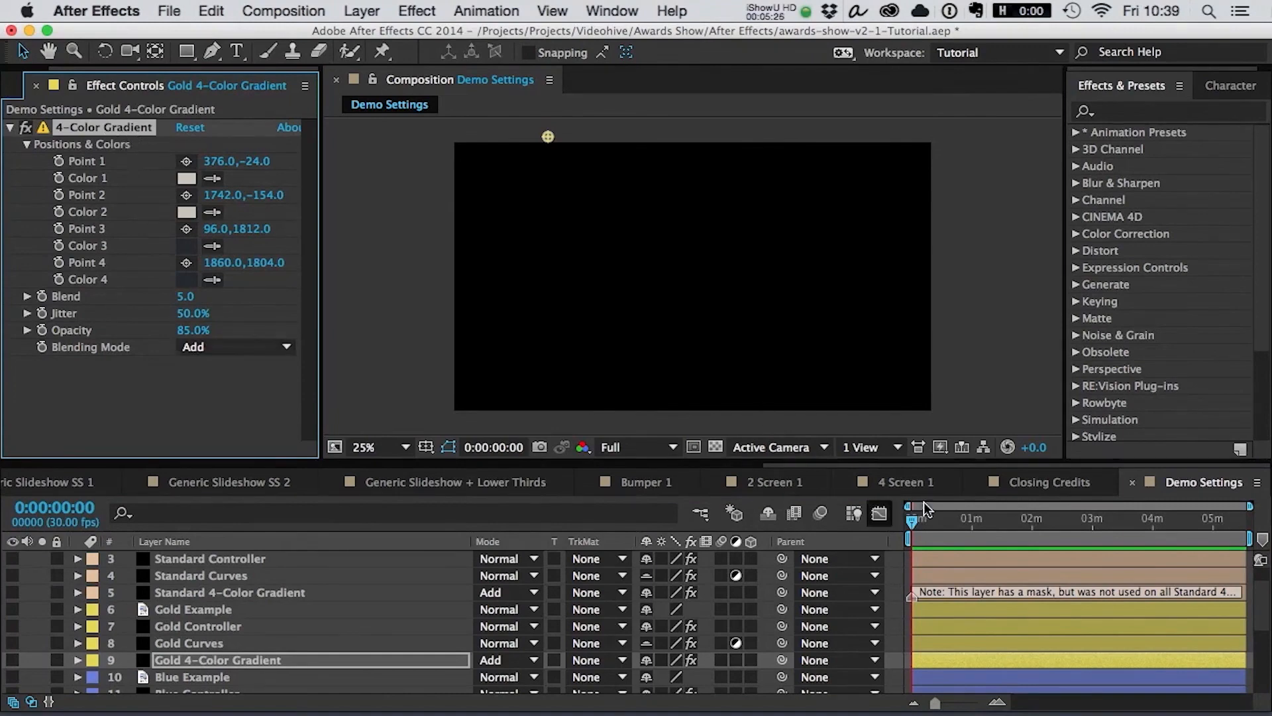
scroll(916, 467, up, 5)
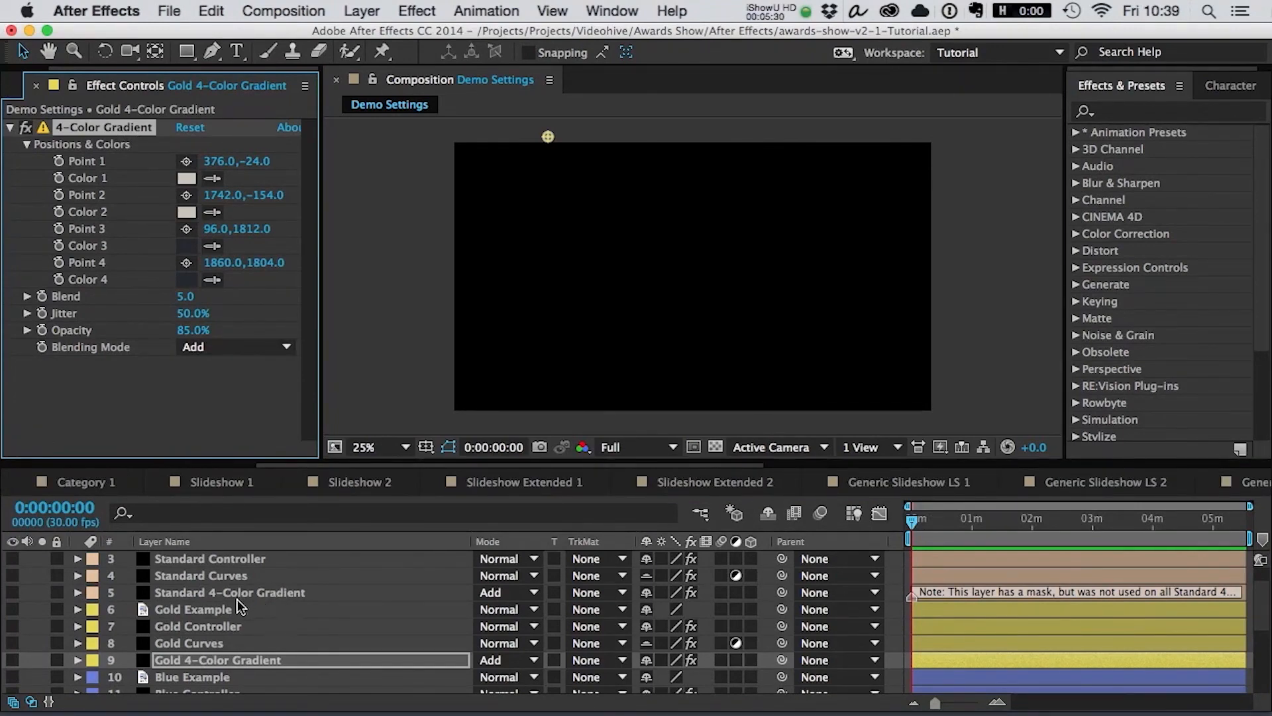
drag(280, 465, 5, 451)
click(60, 481)
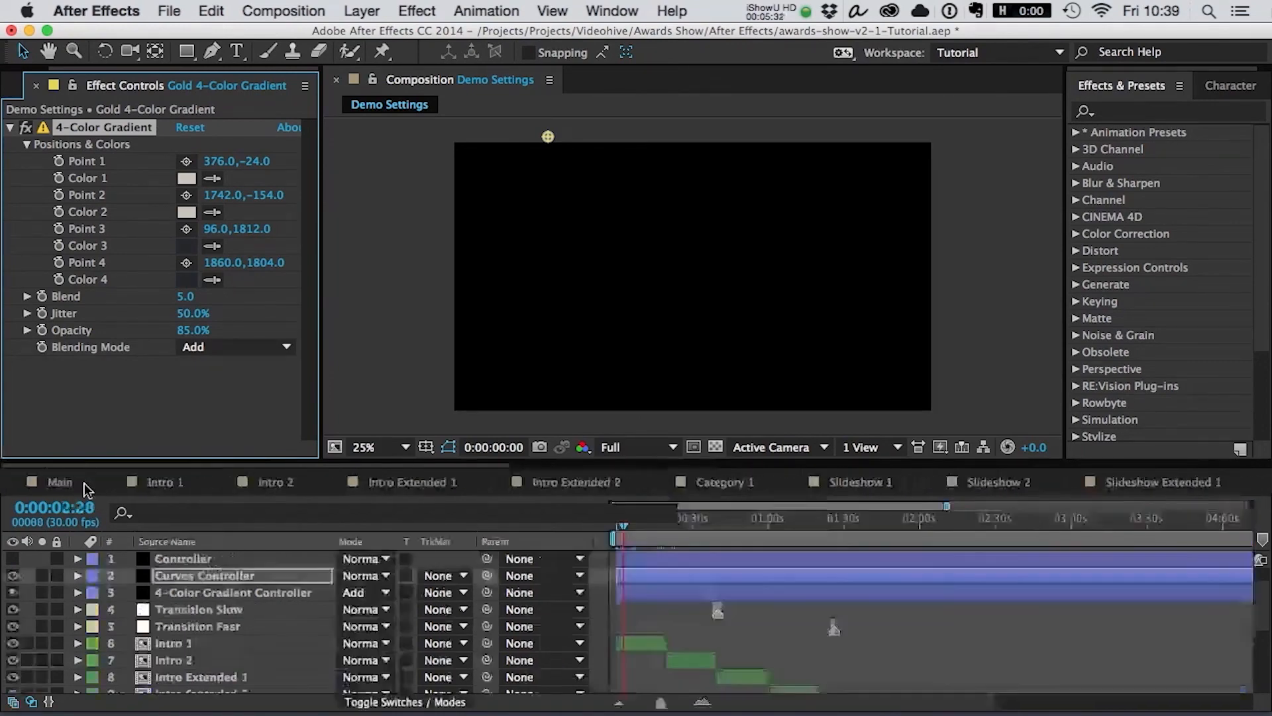
click(225, 592)
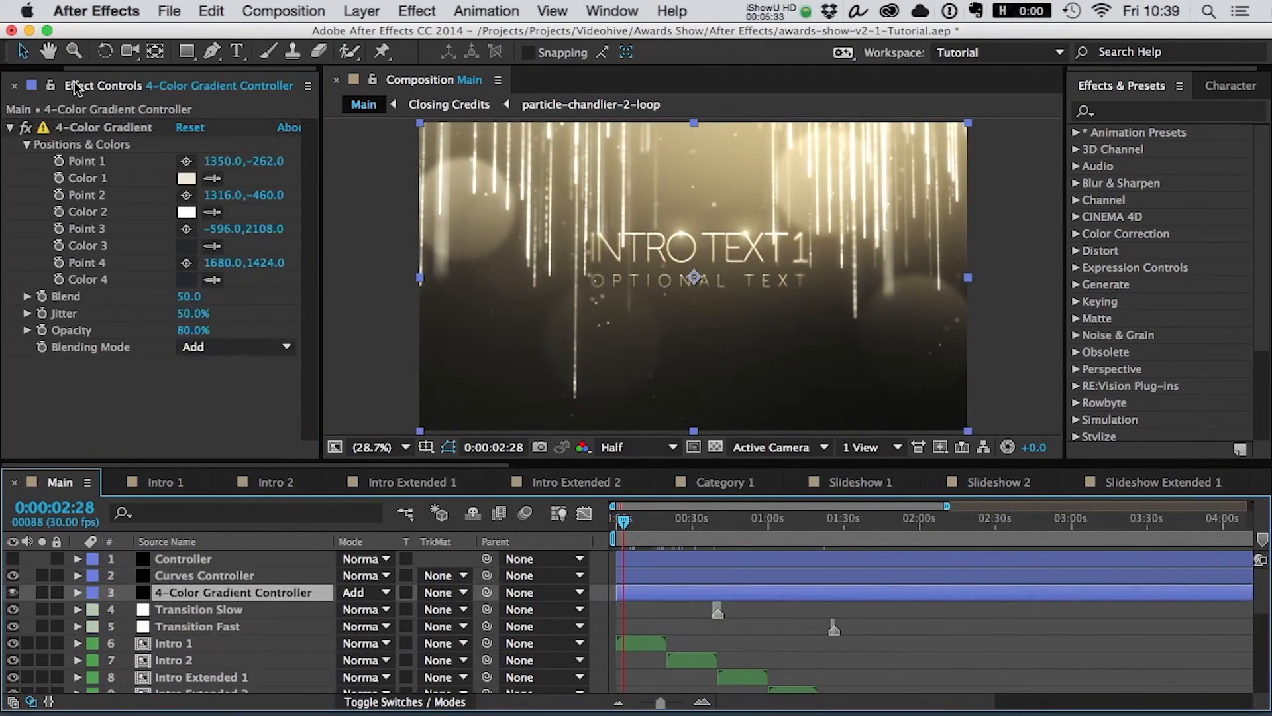
click(94, 127)
scroll(629, 232, down, 2)
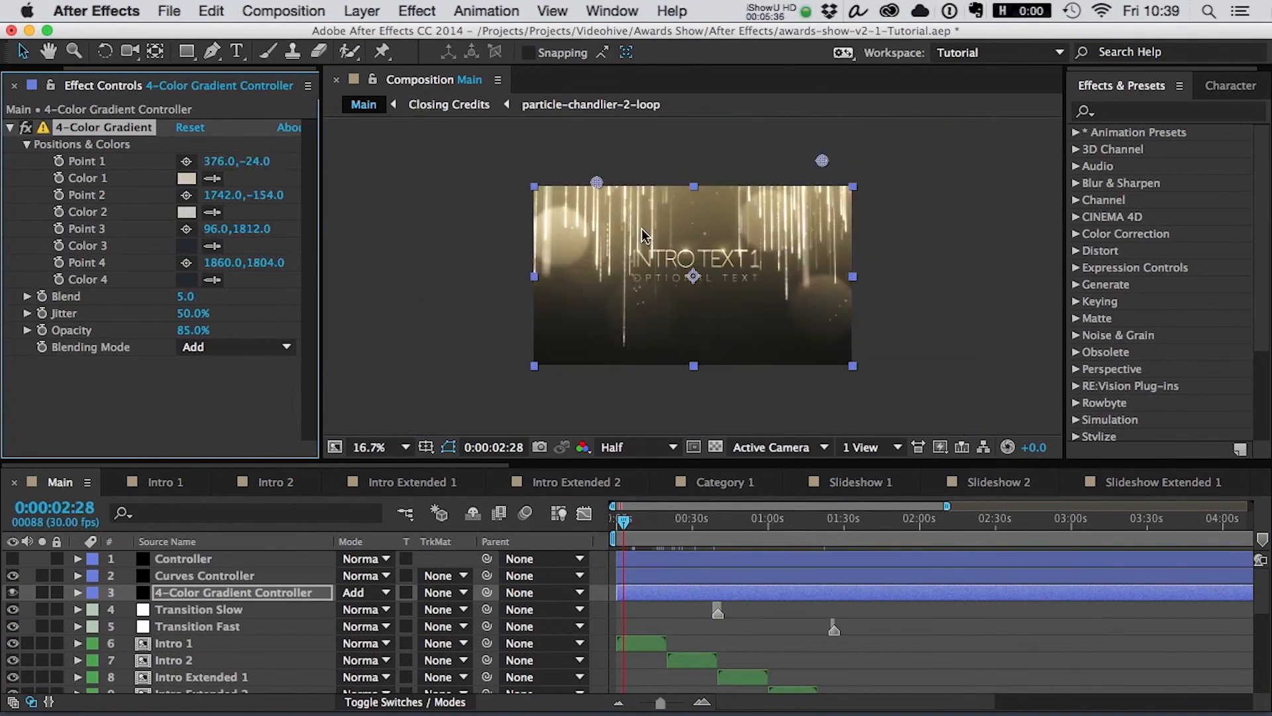